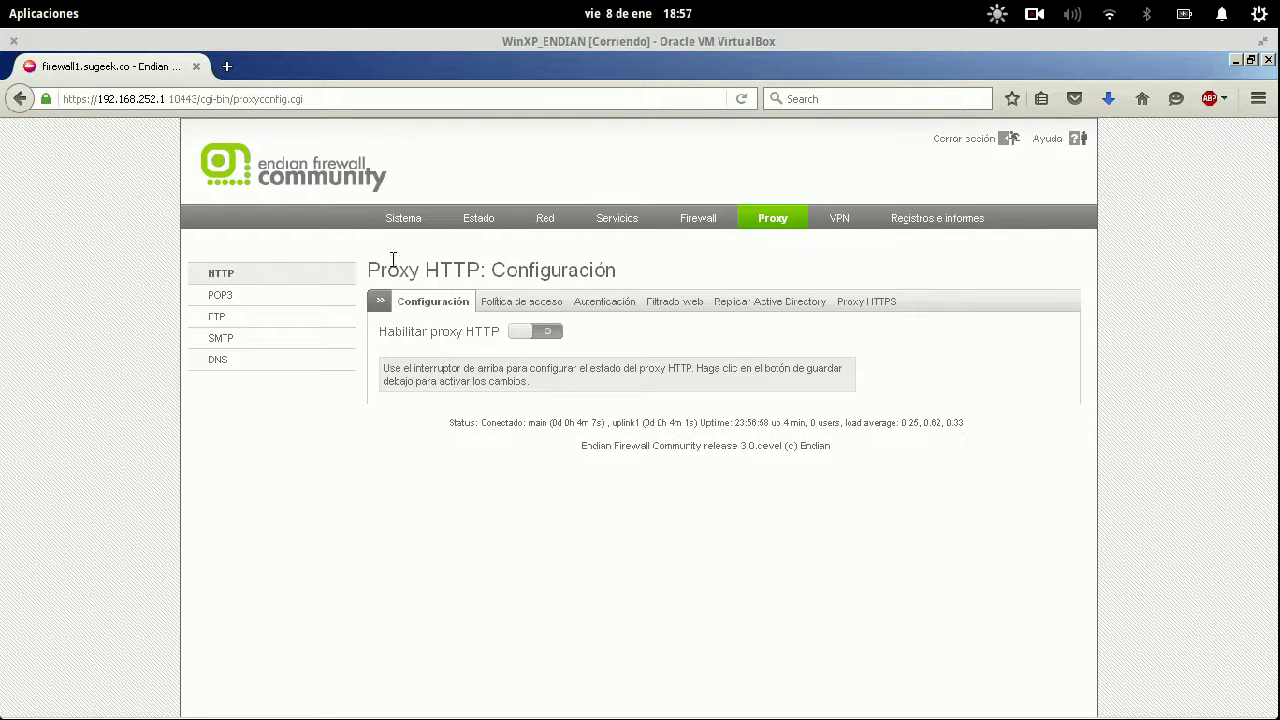
Go from the Proxy HTTP page to the POP3 proxy settings in the sidebar.
drag(369, 270, 419, 271)
click(221, 293)
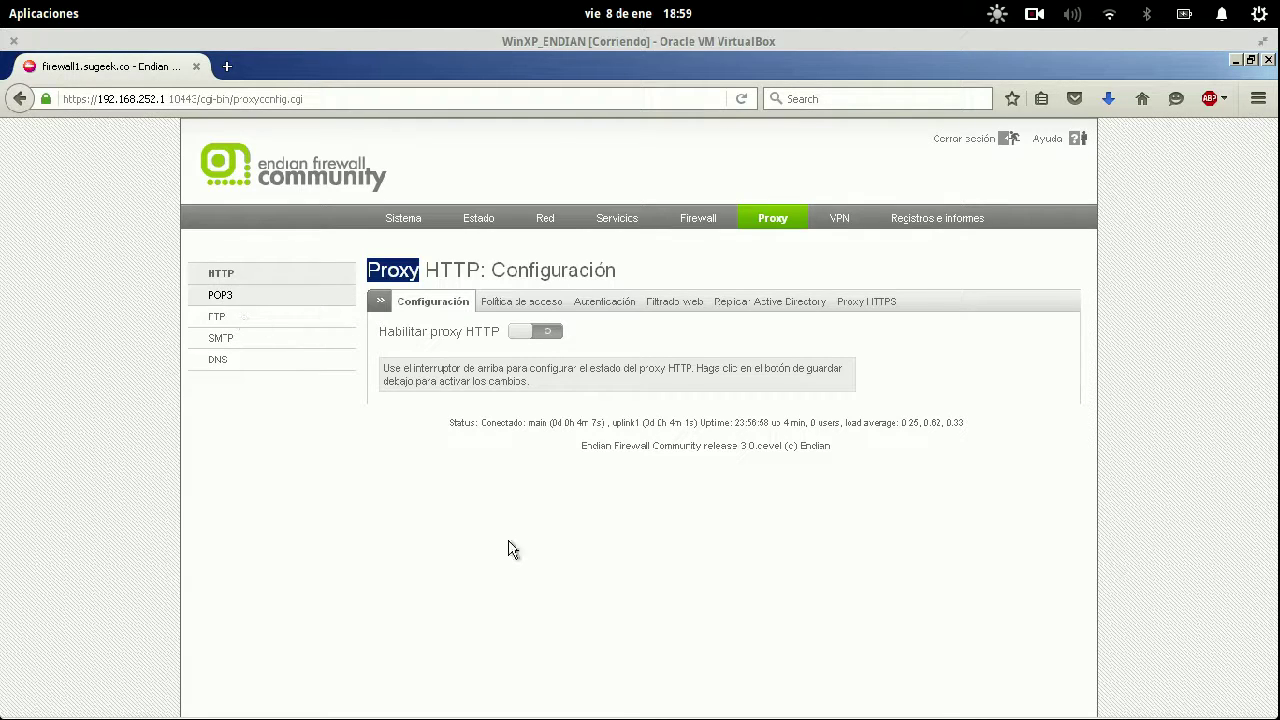
click(236, 297)
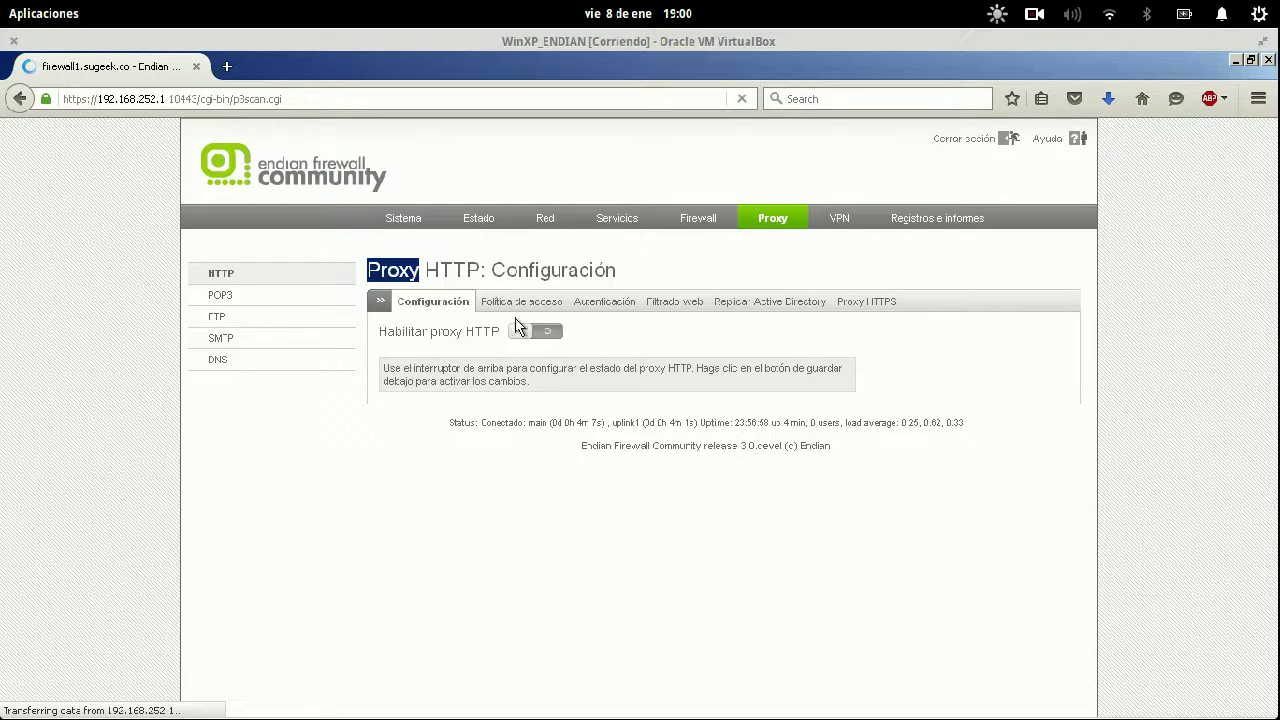
Bring the Firefox window back to the front and let the POP3 configuration page load.
key(super)
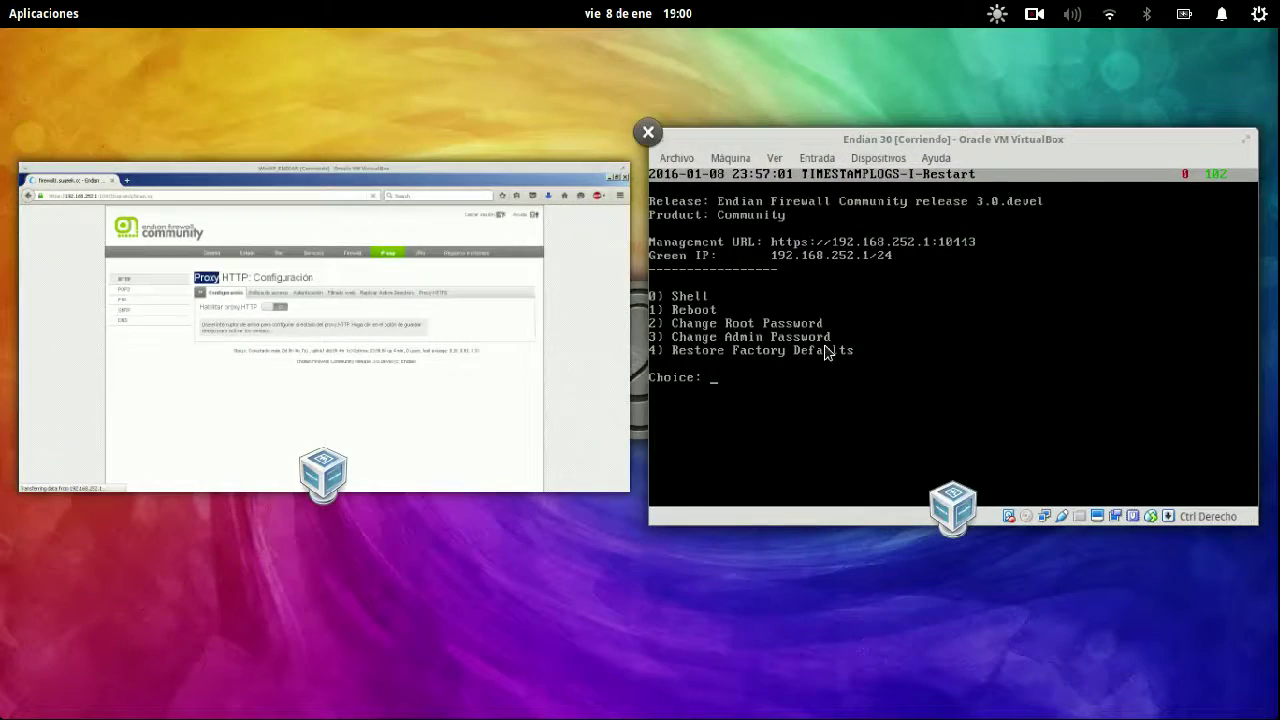
click(826, 352)
click(197, 352)
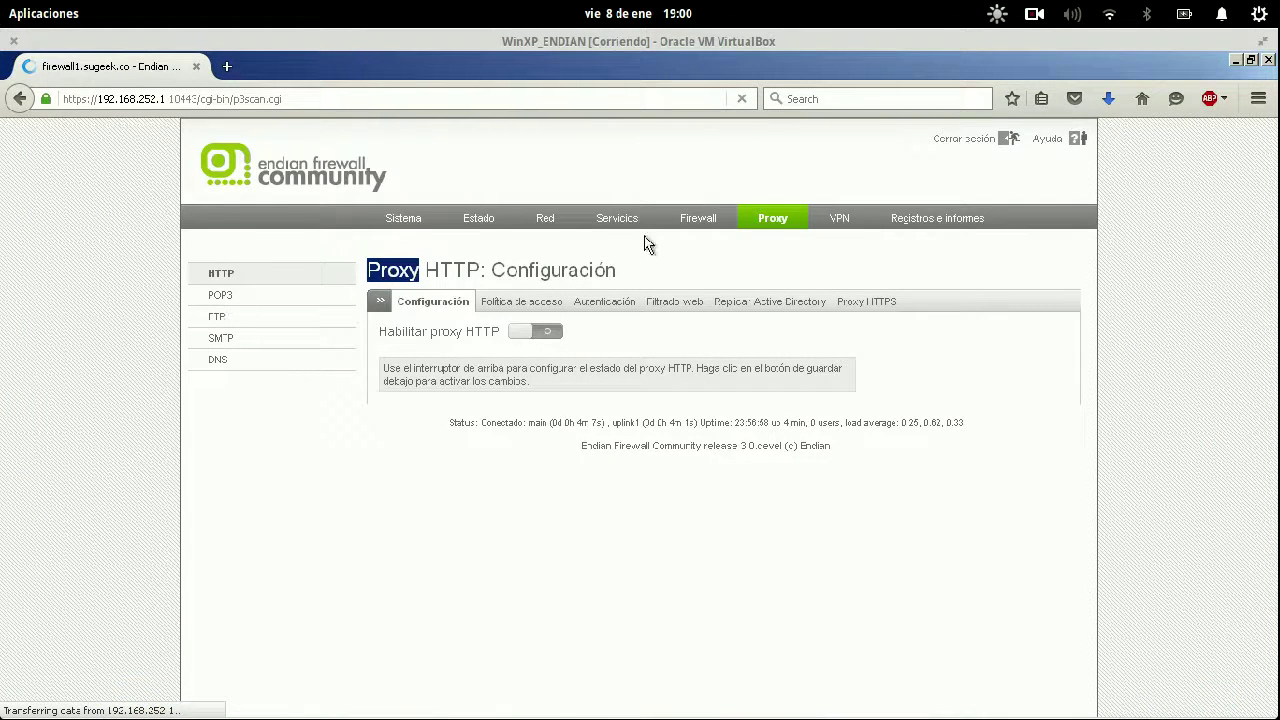
click(1259, 99)
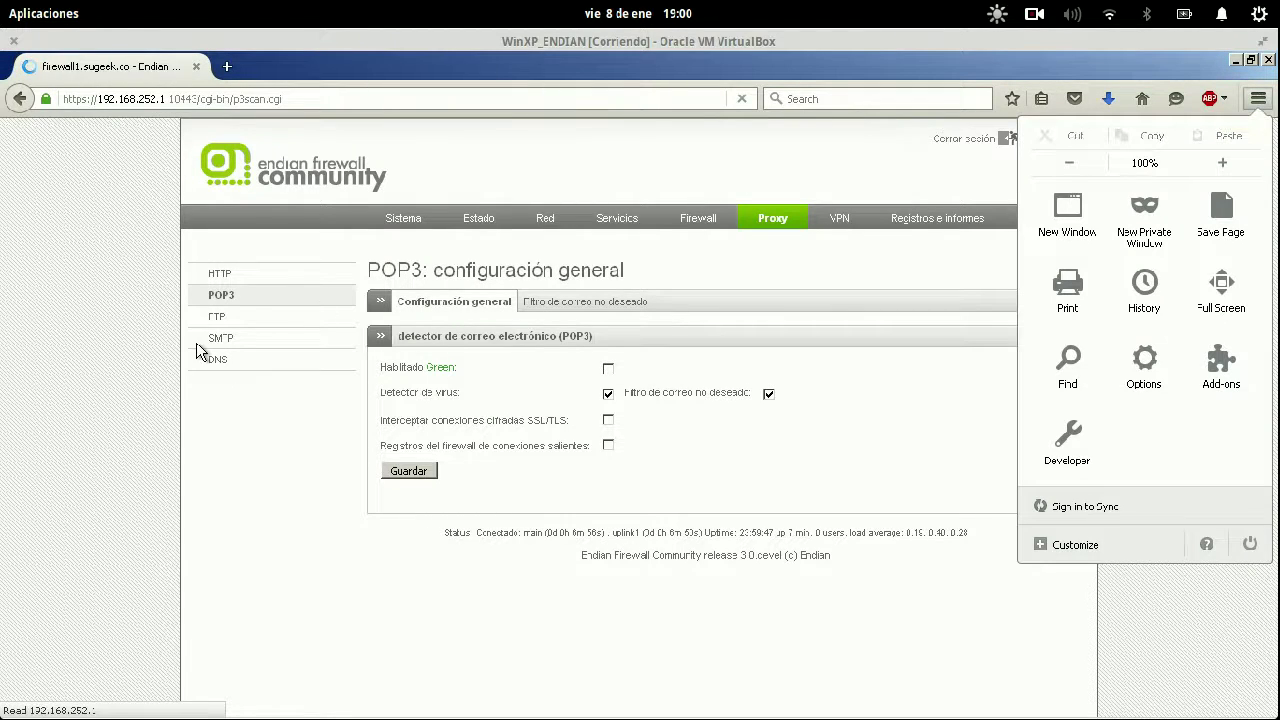
click(57, 347)
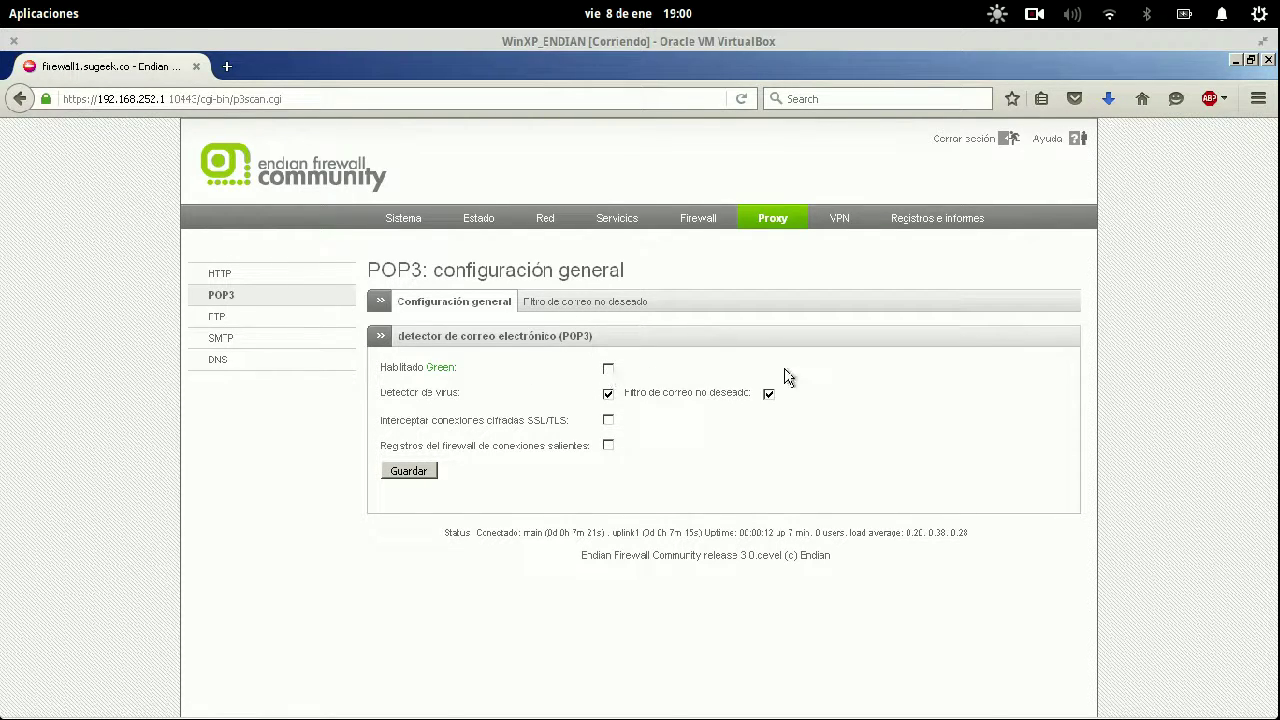
Enable POP3 scanning on Green with SSL/TLS interception, save, and view the spam filter tab.
click(607, 371)
click(607, 421)
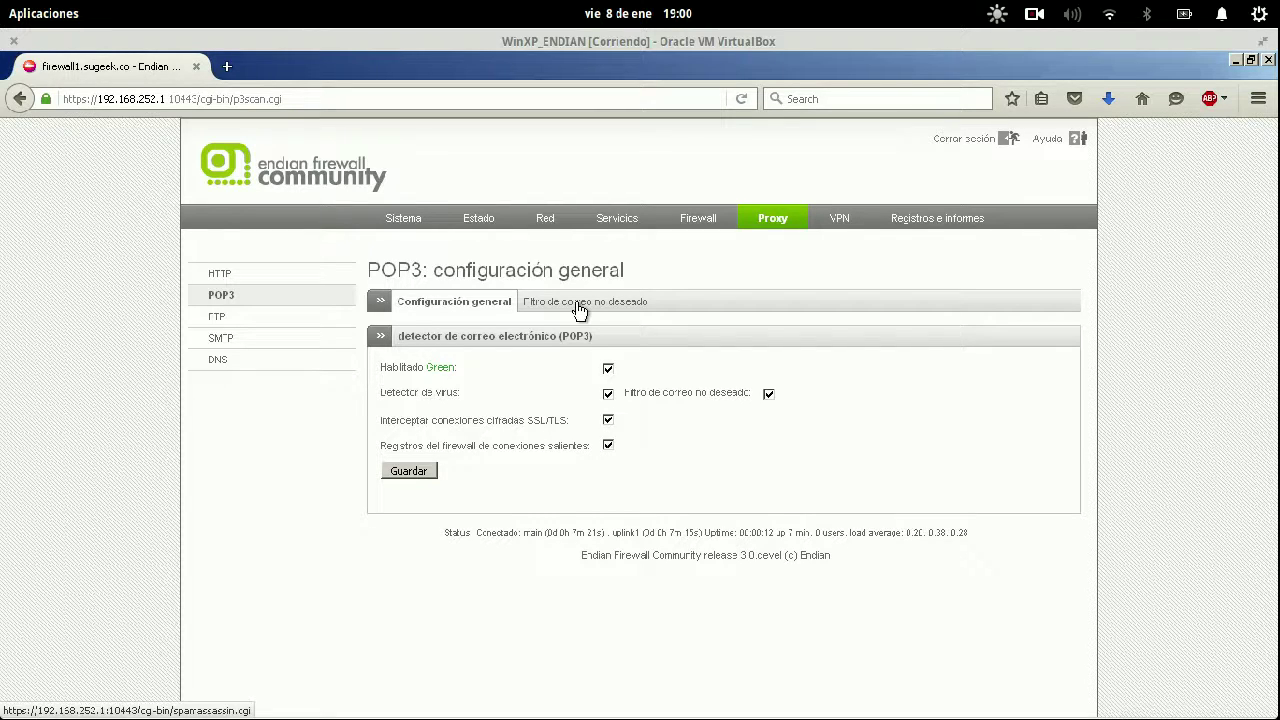
click(411, 472)
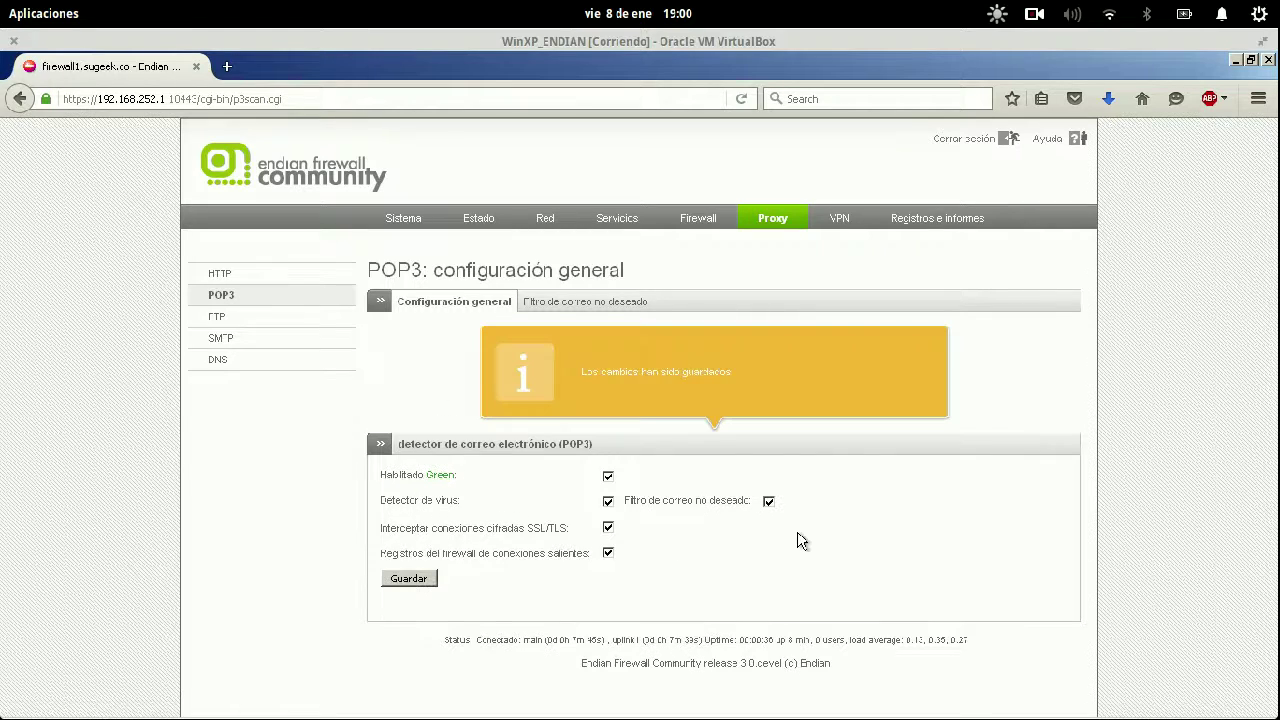
click(550, 305)
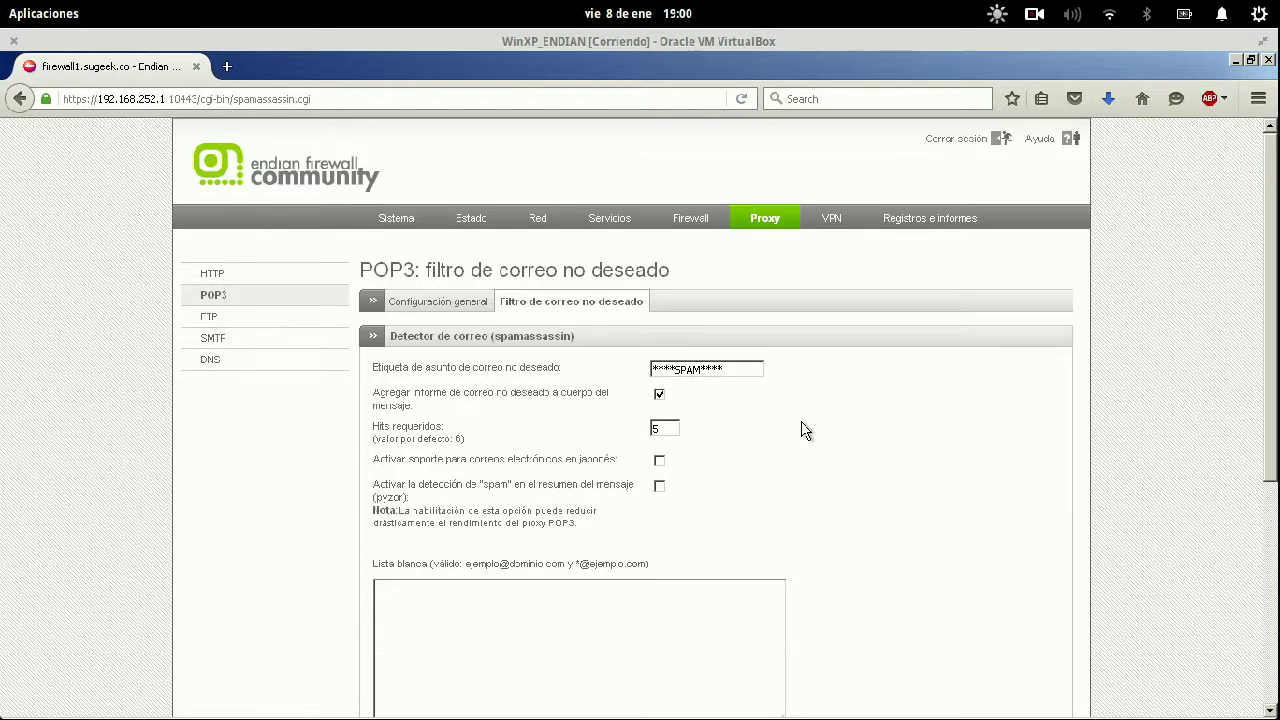
scroll(803, 429, down, 2)
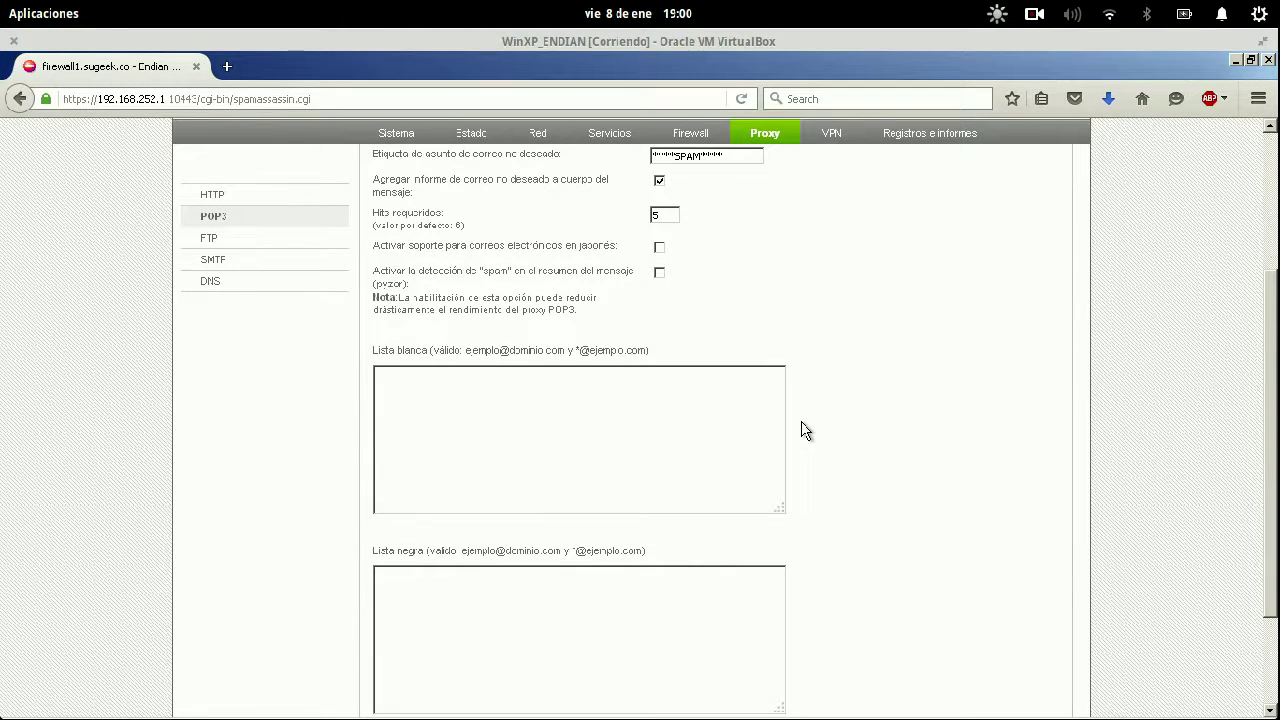
drag(370, 268, 420, 288)
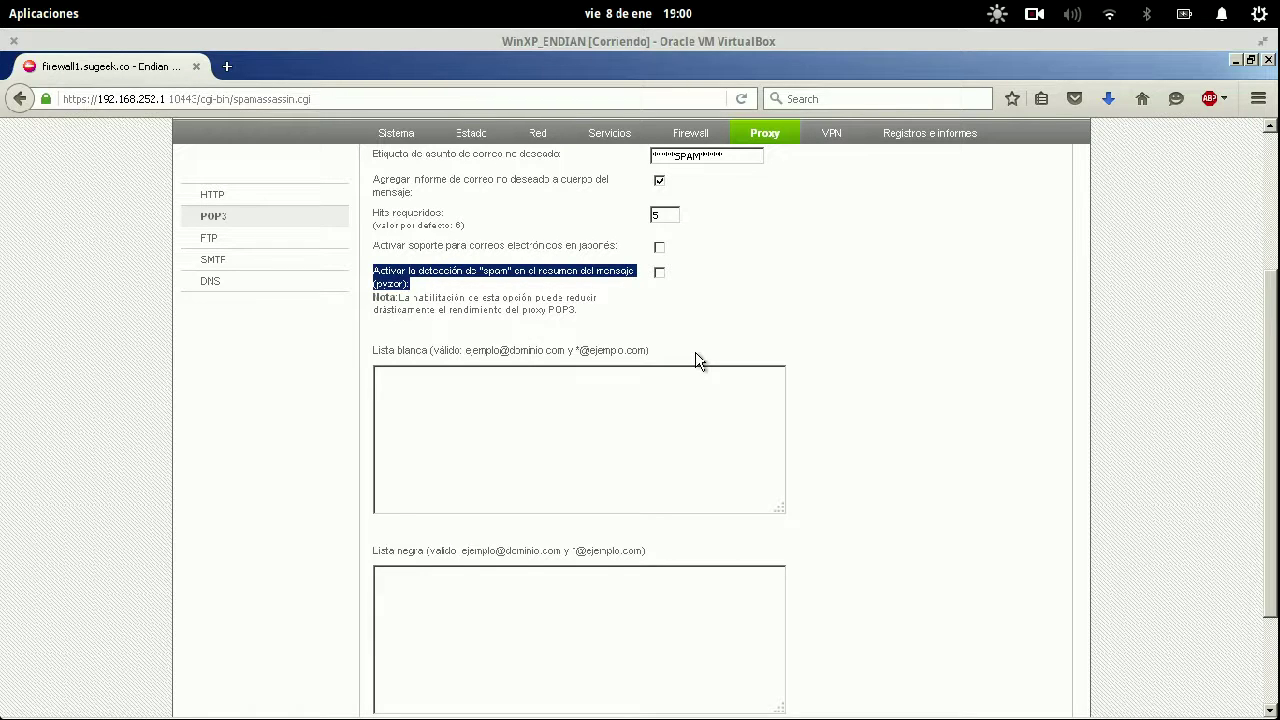
scroll(698, 361, up, 2)
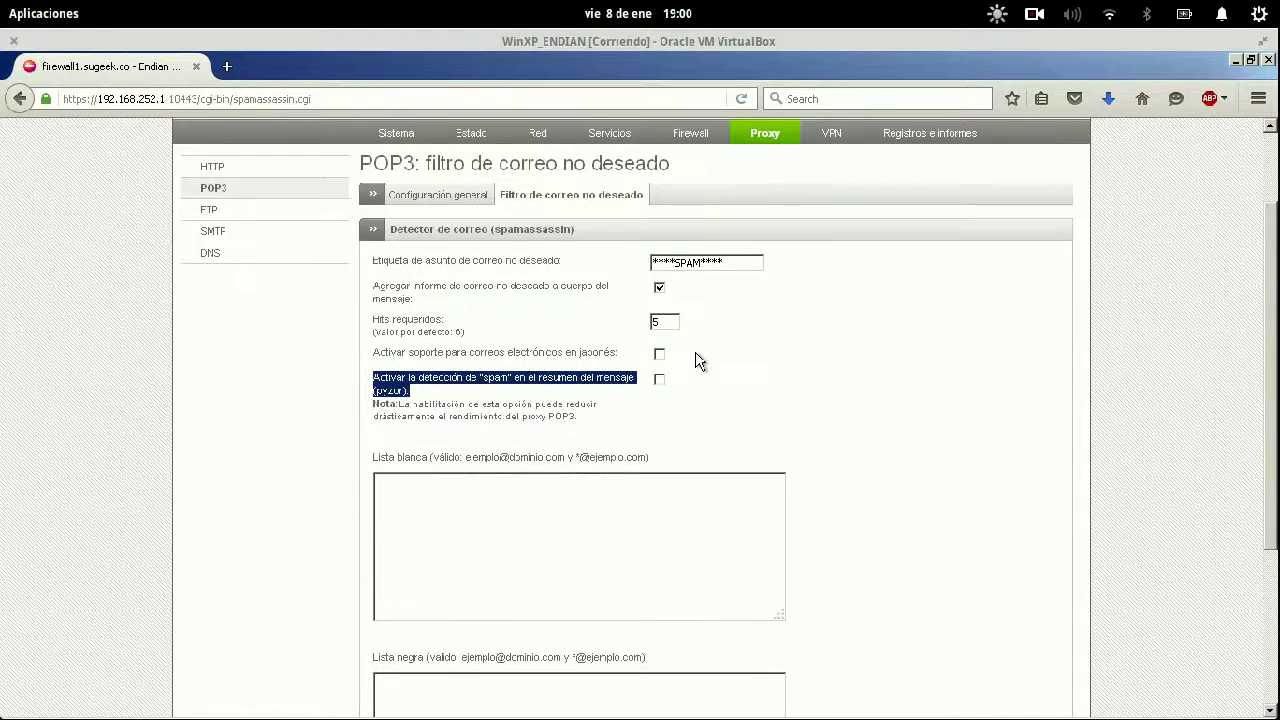
triple_click(717, 263)
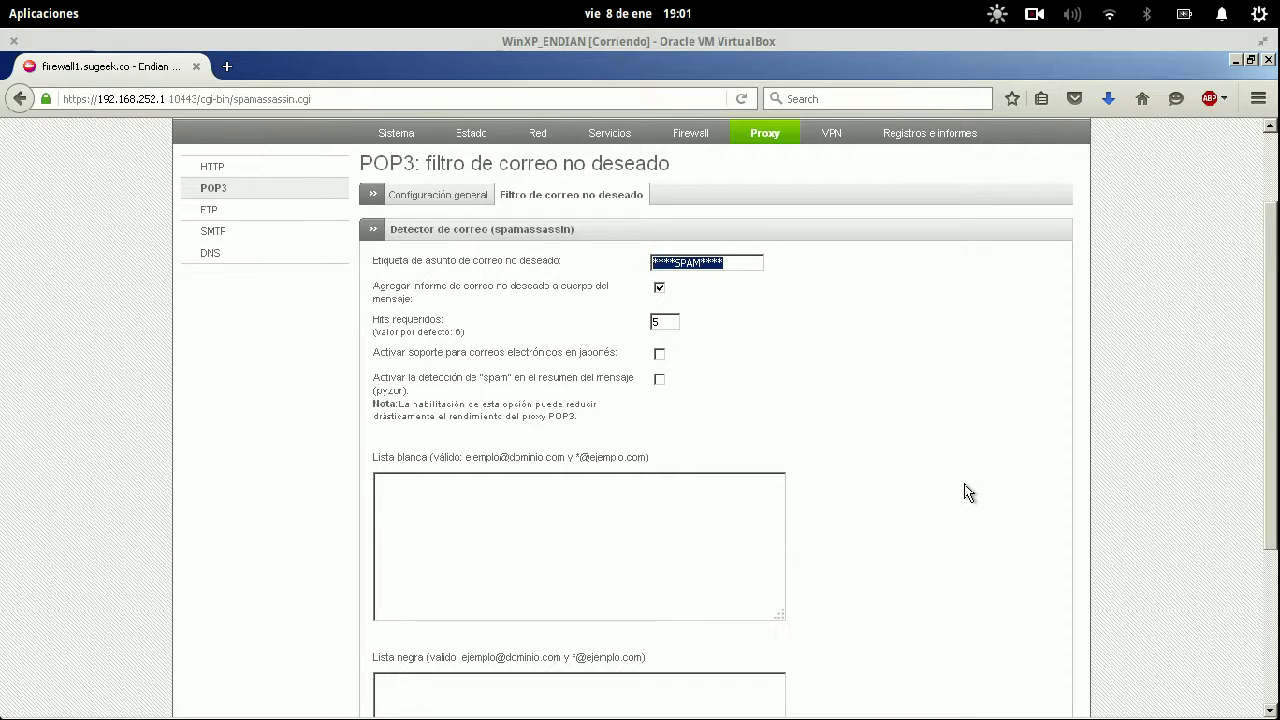
scroll(966, 491, down, 5)
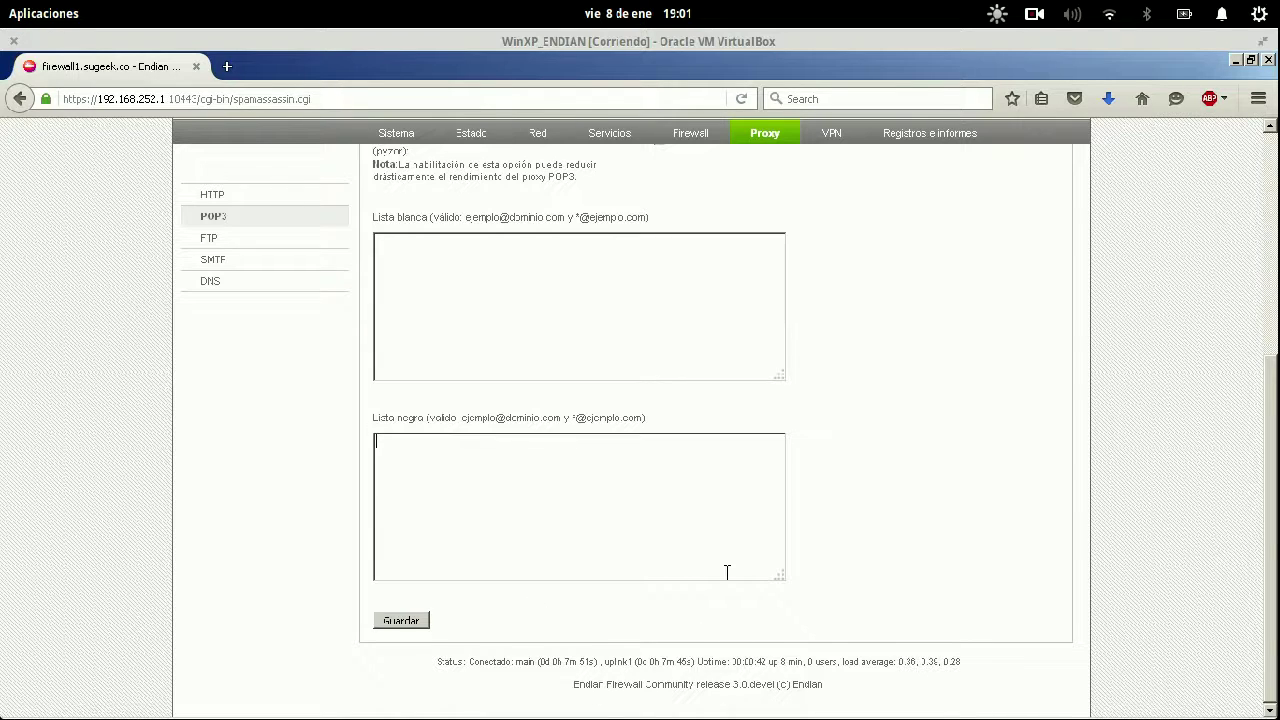
scroll(727, 572, up, 5)
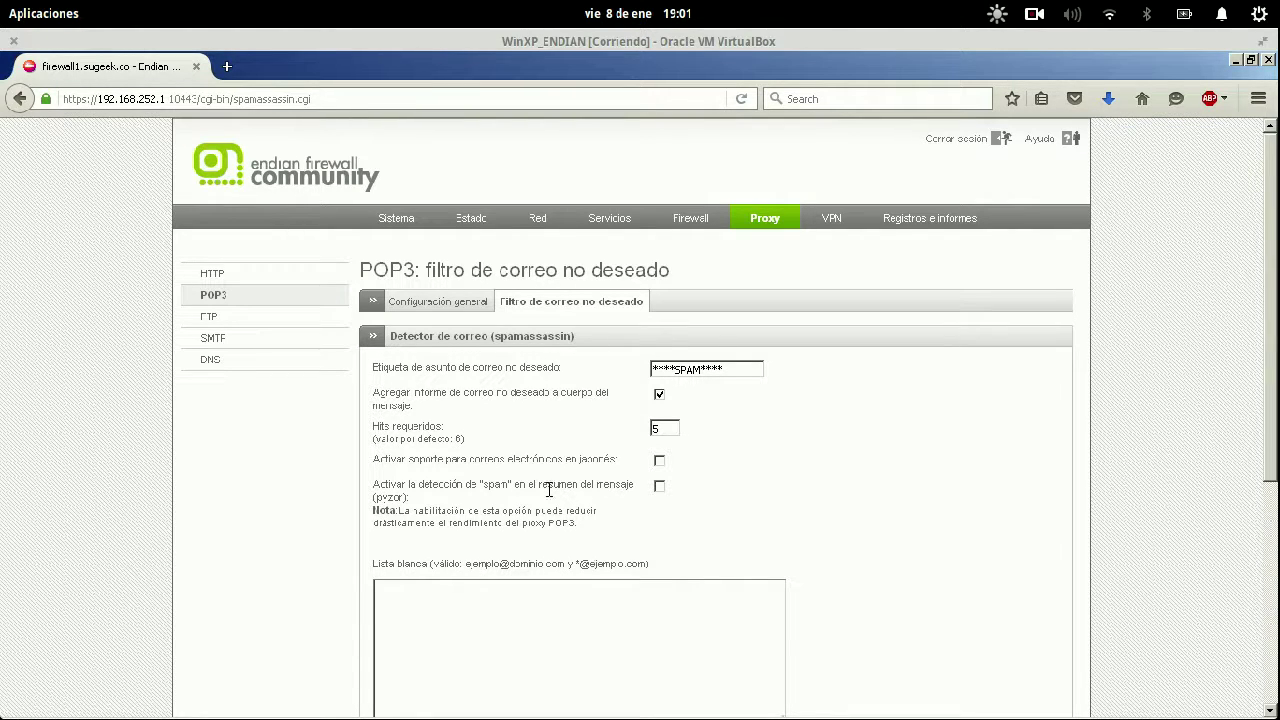
scroll(838, 650, down, 5)
scroll(838, 650, up, 5)
Enable FTP virus scanning on Green with firewall logging, save it, then go to SMTP proxy.
click(229, 320)
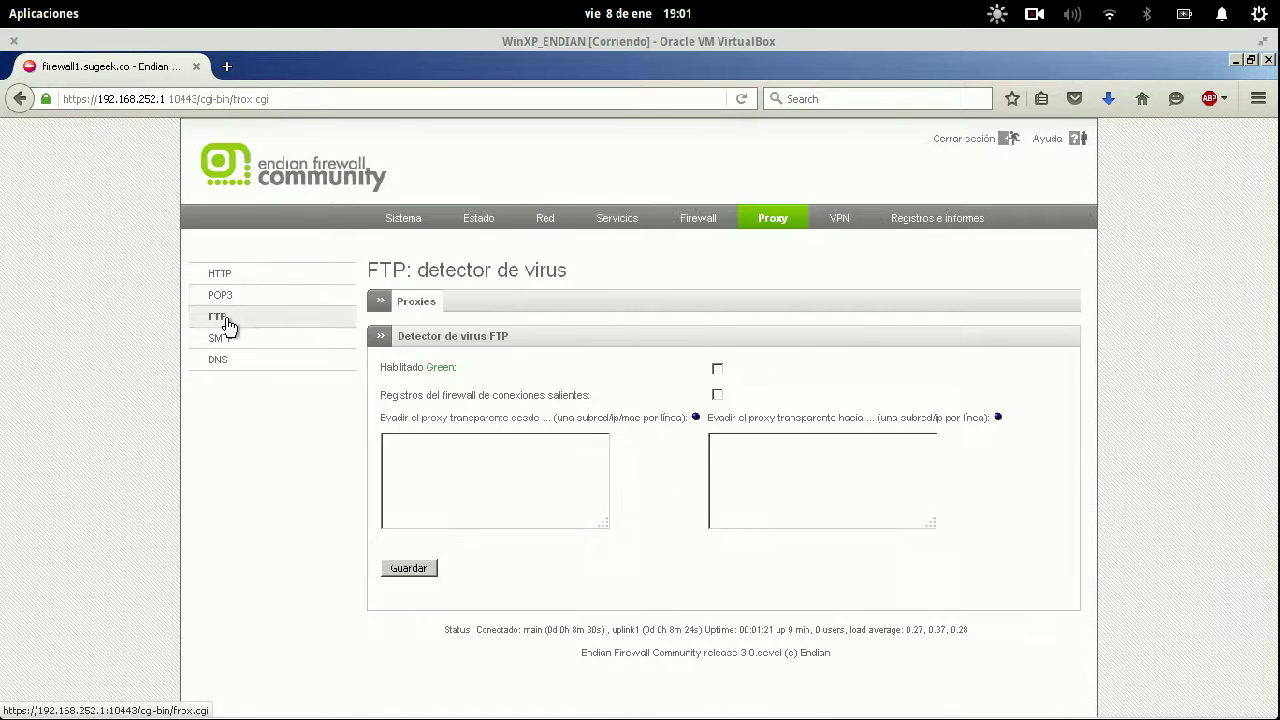
click(717, 396)
click(718, 369)
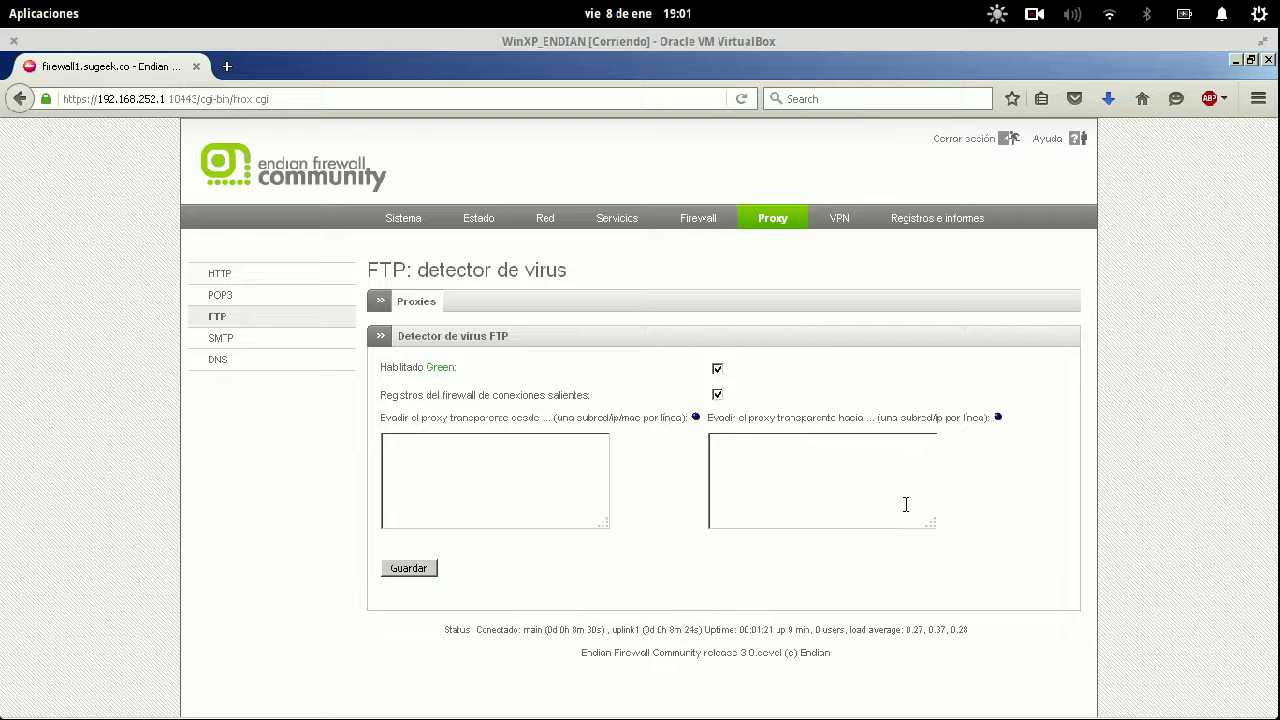
click(403, 572)
click(410, 572)
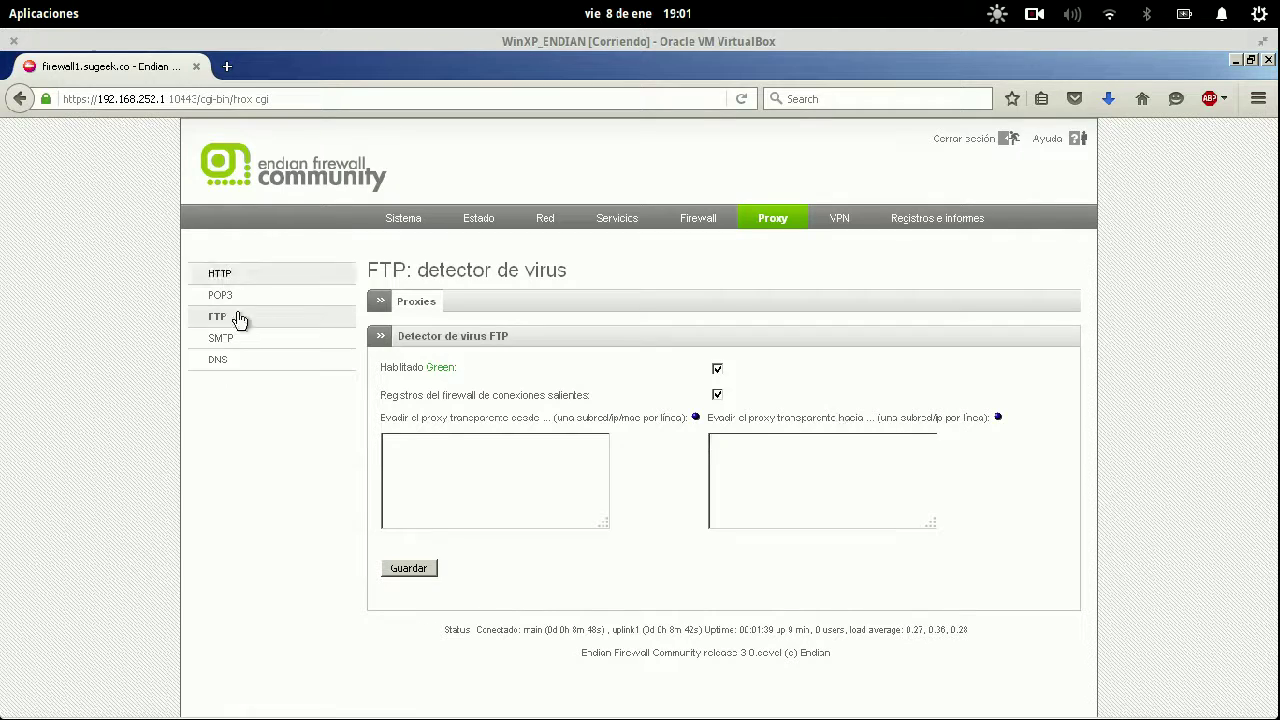
click(221, 340)
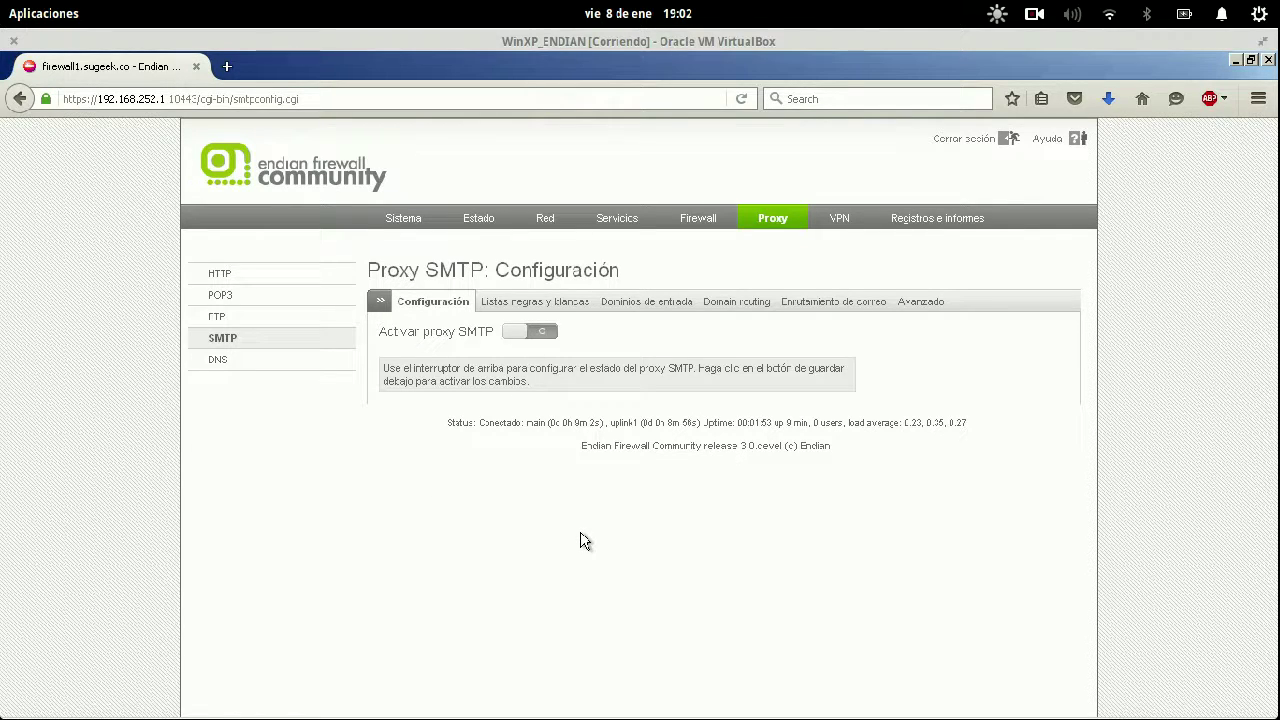
Toggle the SMTP proxy on and back off, then review the black/white lists and greylist section.
click(518, 333)
click(520, 333)
click(557, 311)
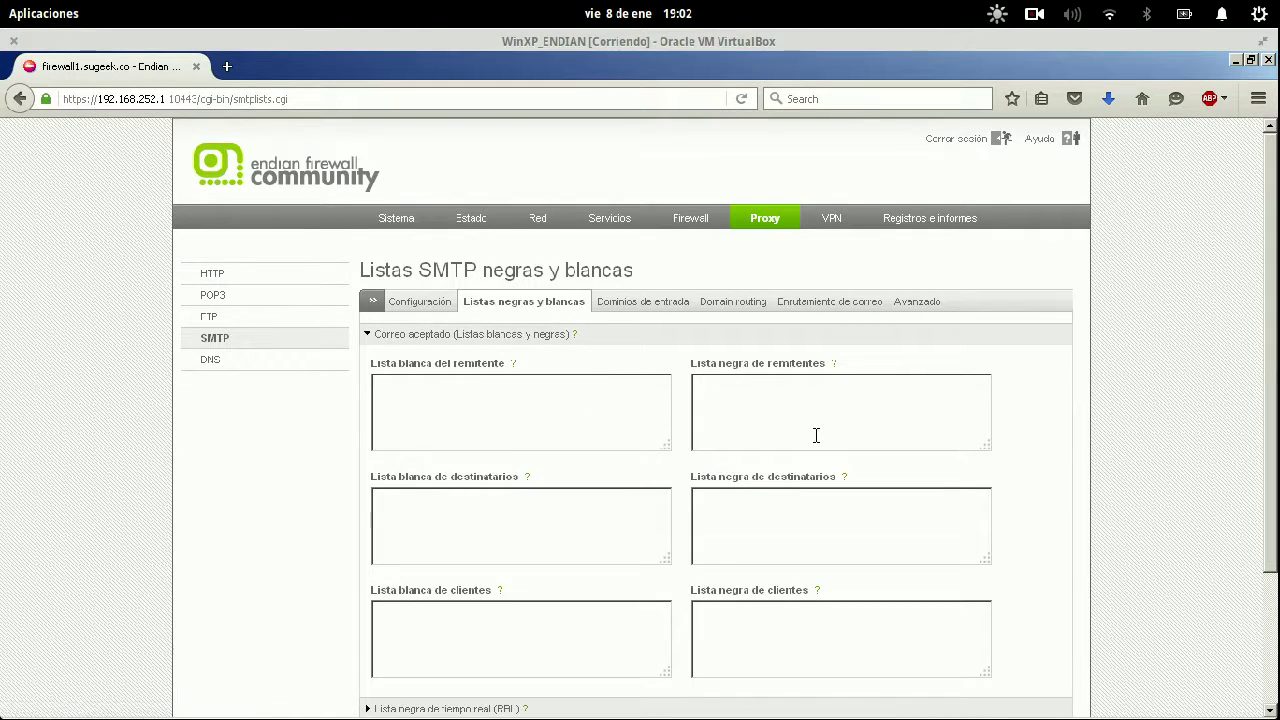
scroll(816, 435, down, 3)
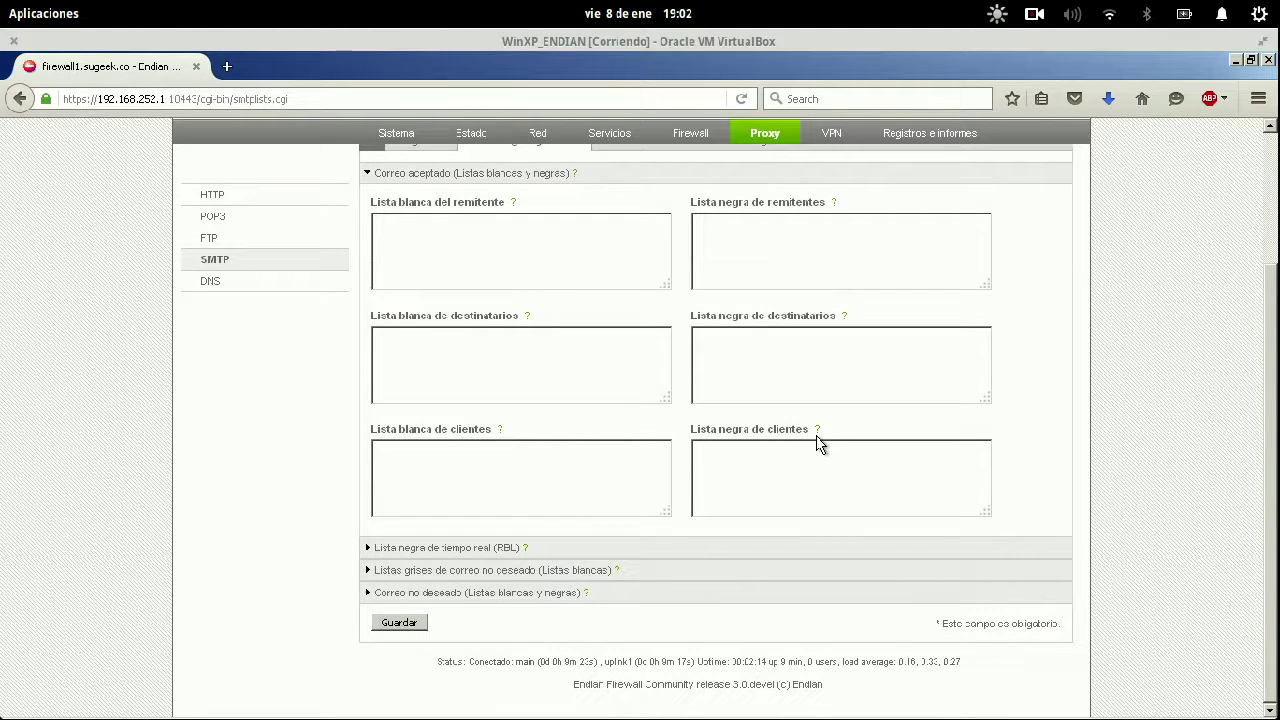
click(441, 570)
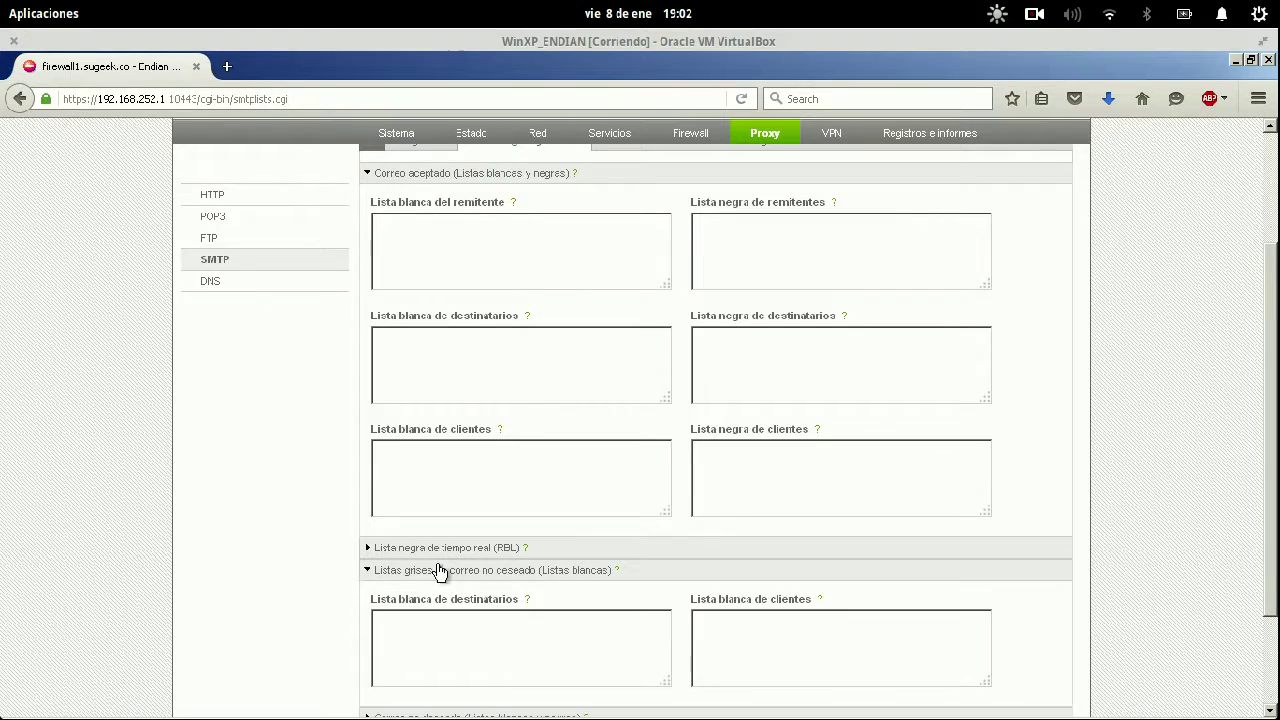
scroll(294, 479, down, 3)
scroll(294, 479, up, 5)
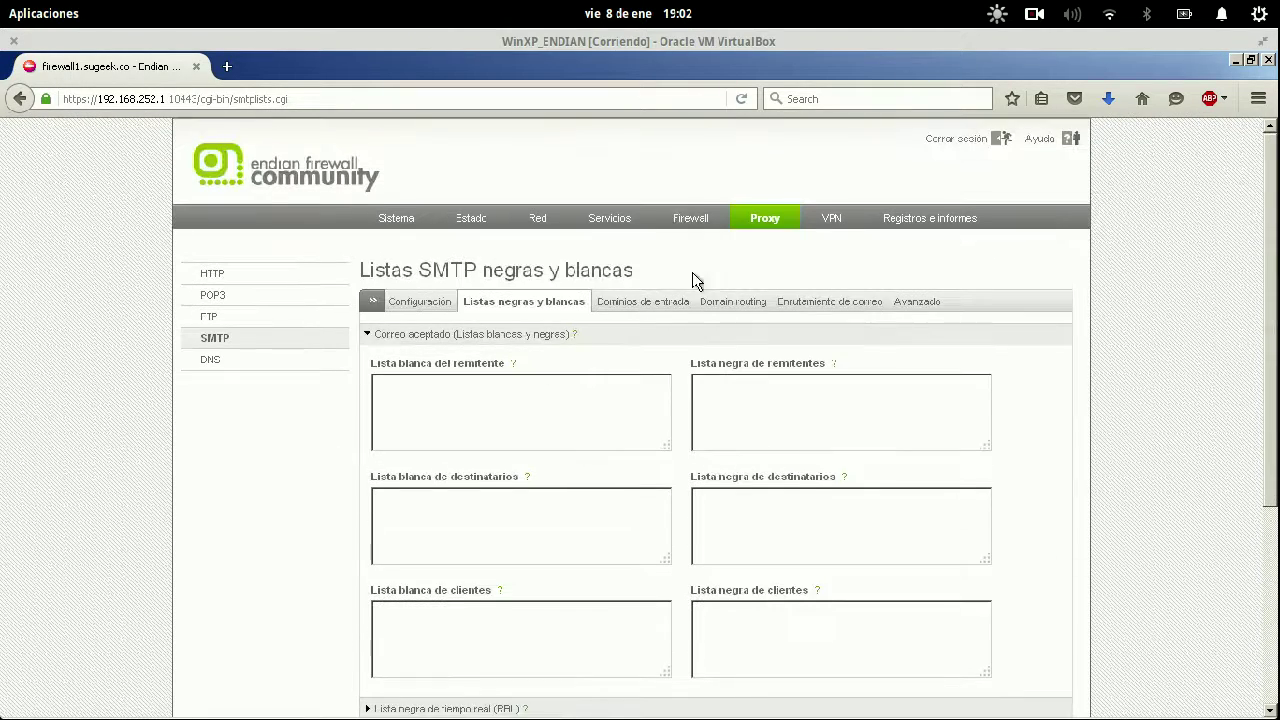
Review the SMTP incoming domains, domain routing and advanced tabs, then move to the DNS proxy.
click(672, 304)
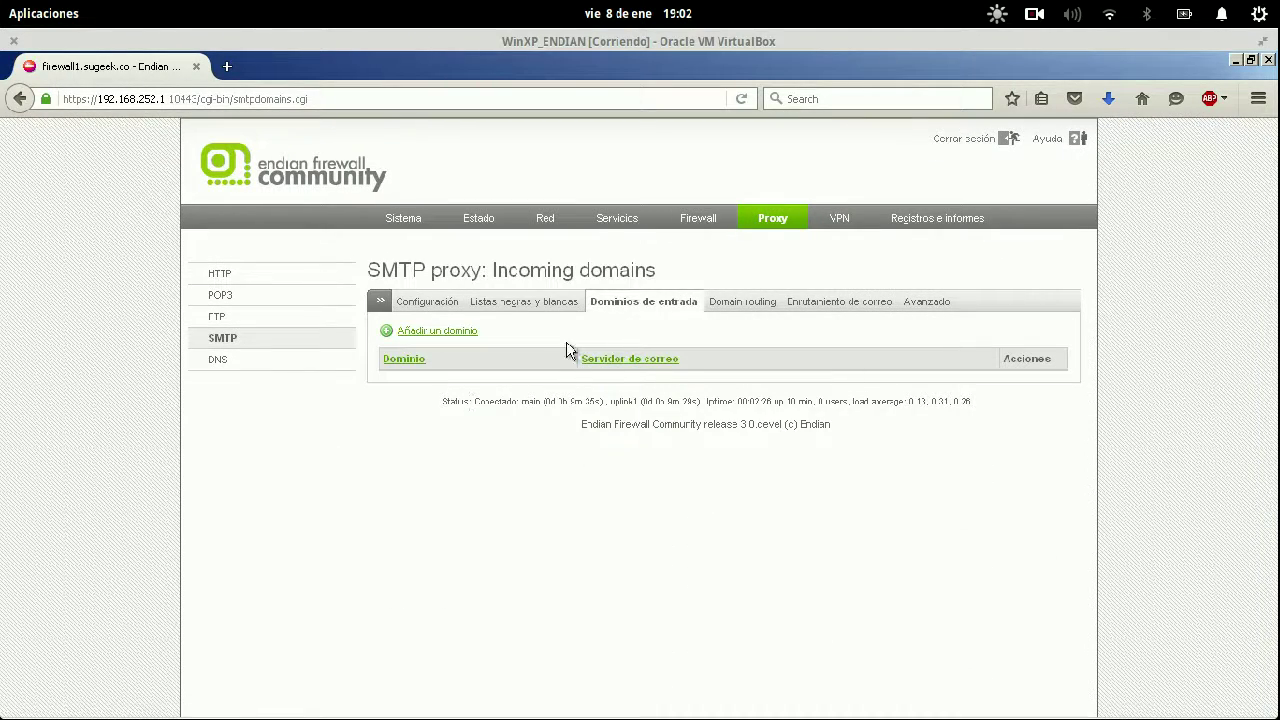
click(751, 306)
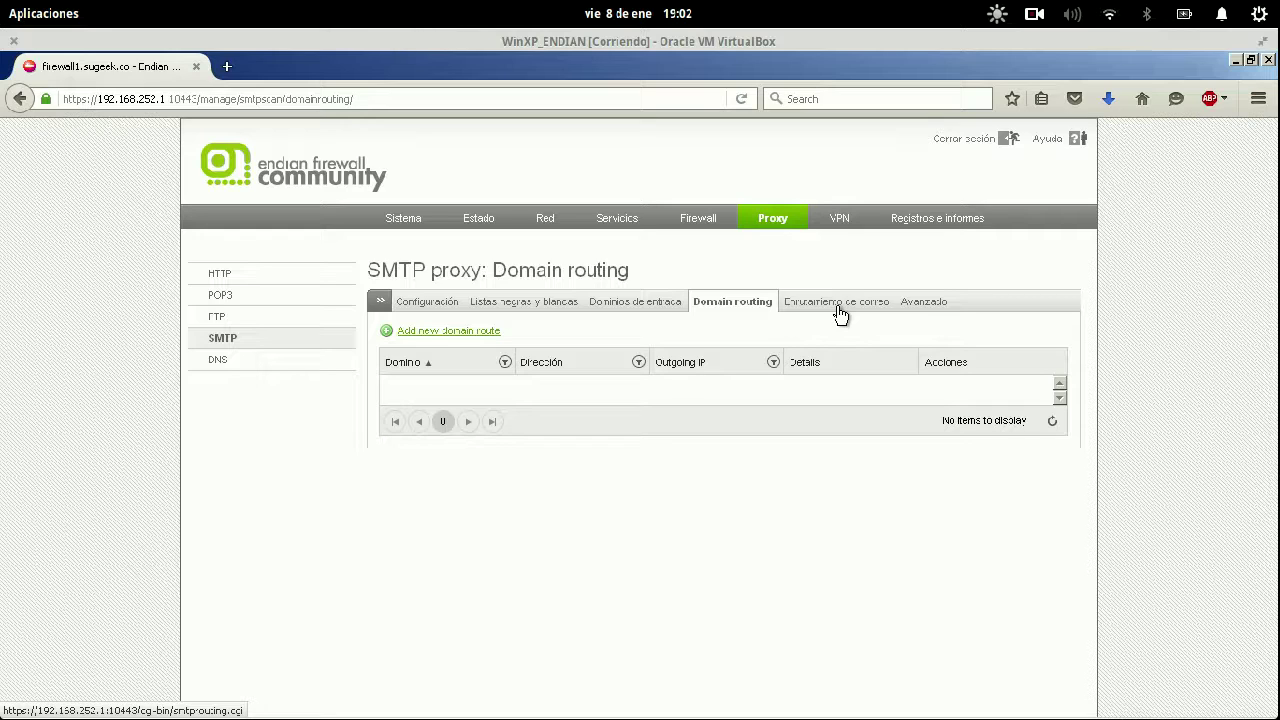
click(916, 304)
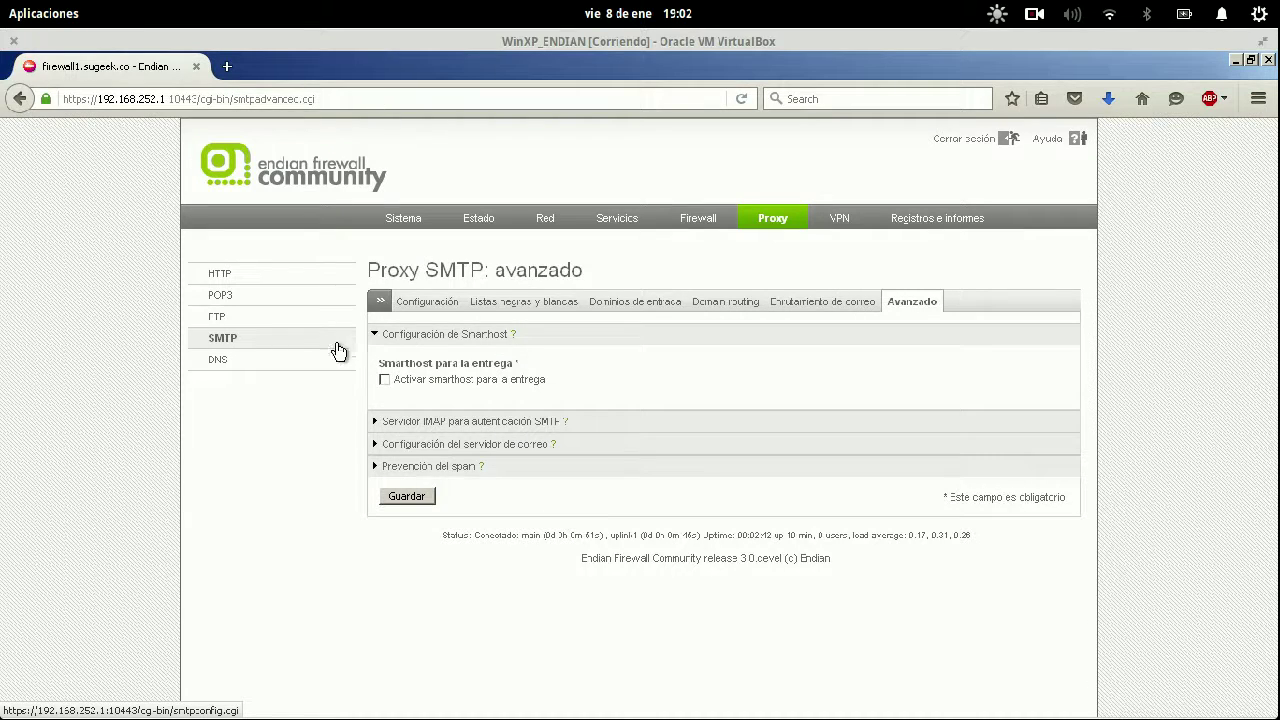
click(270, 370)
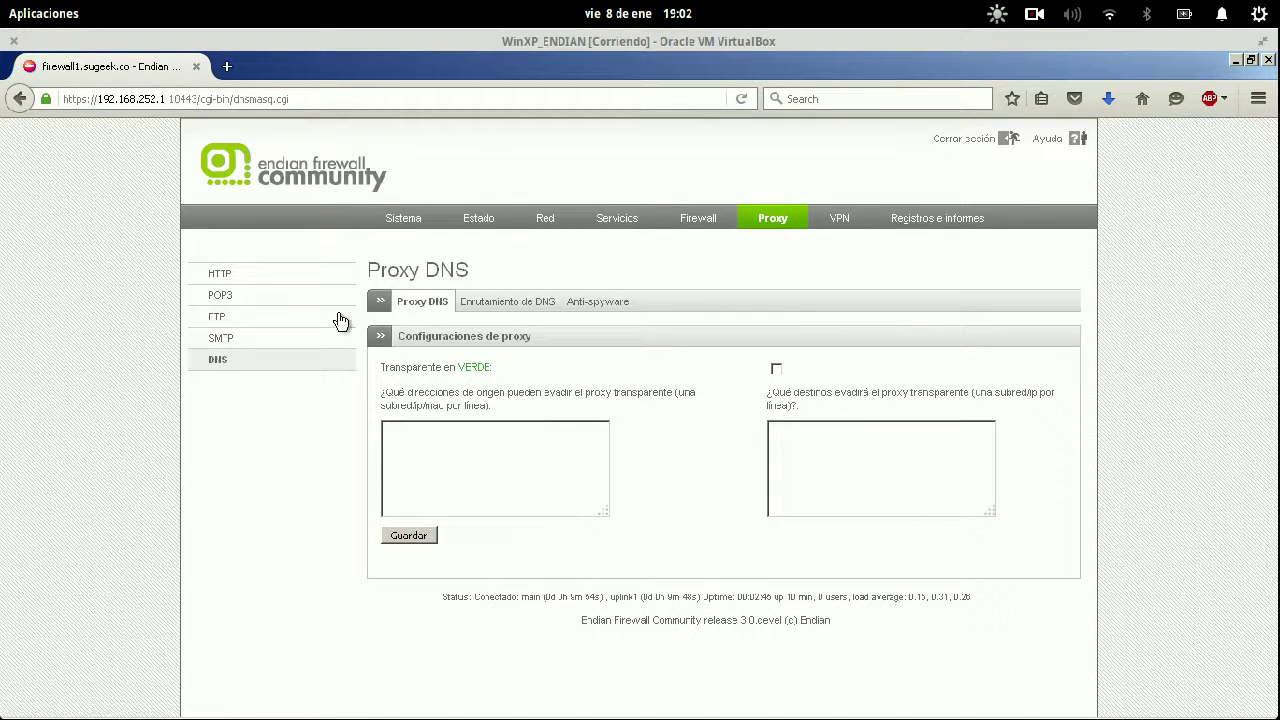
click(776, 369)
click(776, 369)
Look over the DNS routing and anti-spyware tabs, including the domain blacklist box.
click(778, 370)
click(487, 305)
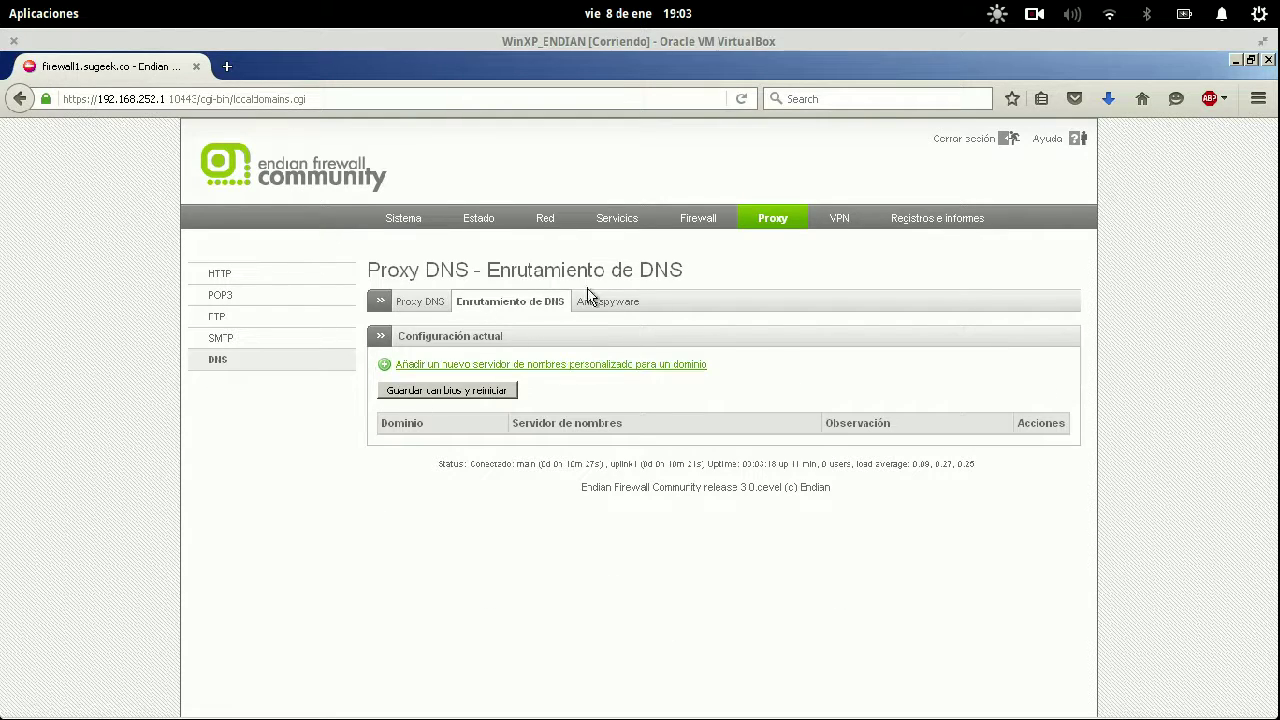
click(621, 305)
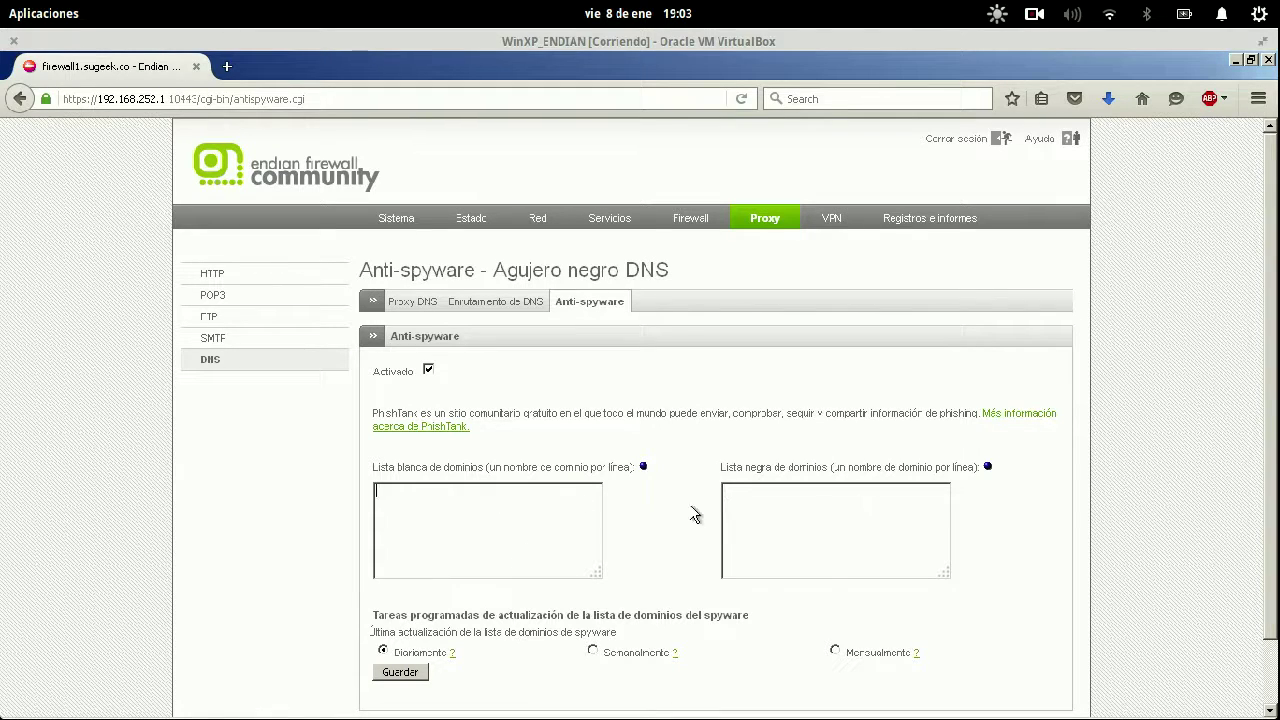
click(816, 543)
scroll(853, 542, down, 2)
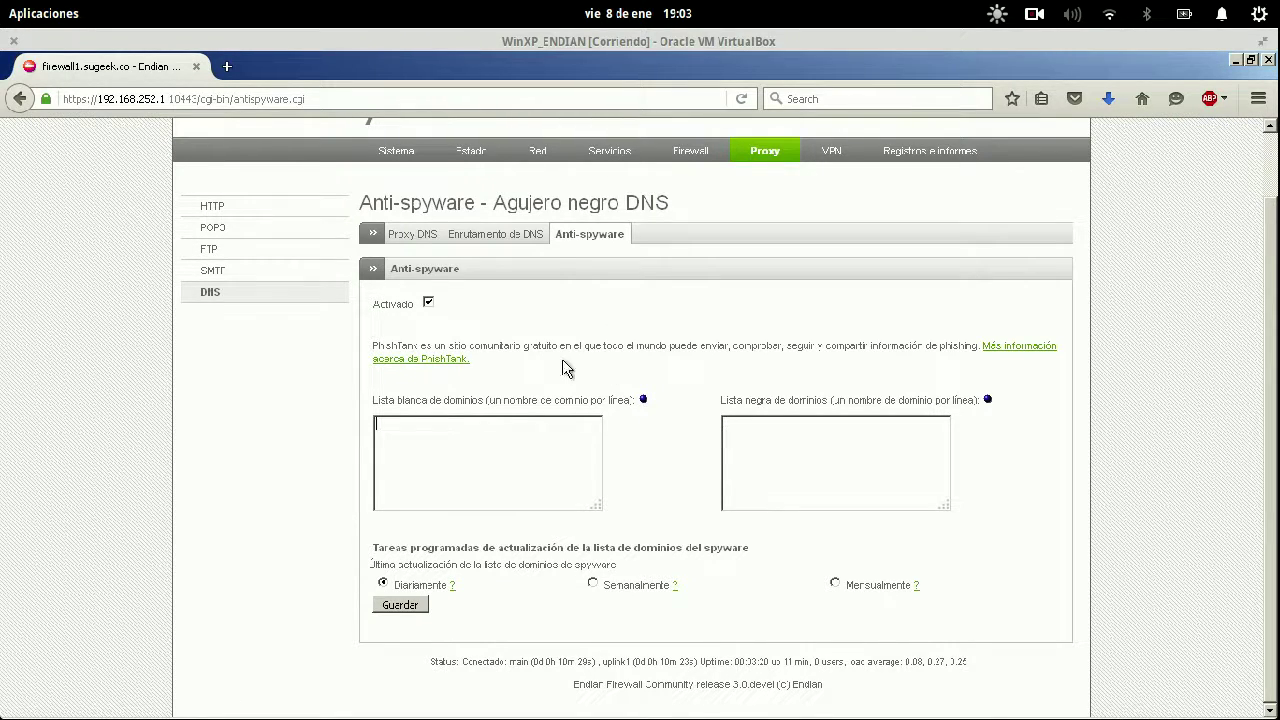
Return to the DNS routing tab and check its Dominio and nameserver columns are empty.
click(500, 233)
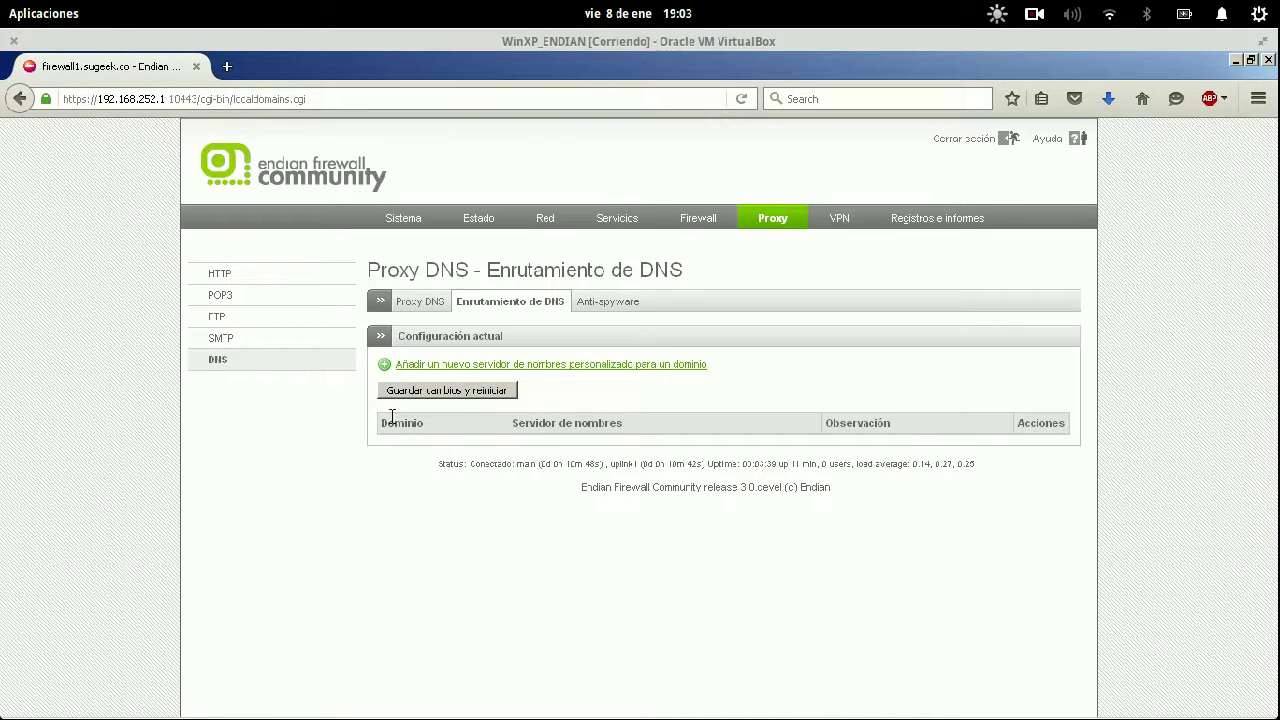
drag(380, 430, 437, 437)
click(526, 423)
drag(526, 423, 651, 437)
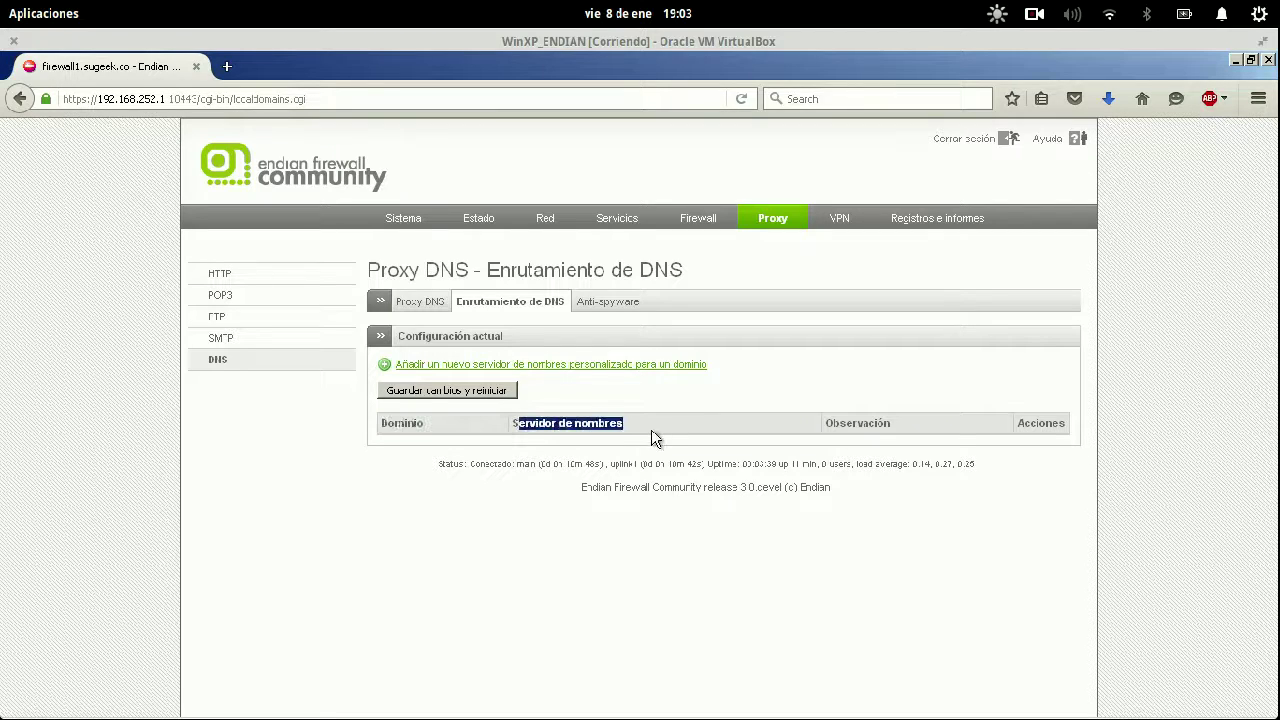
Add a DNS routing rule sending google.com to nameserver 8.8.8.8 with the remark 'Google'.
click(482, 366)
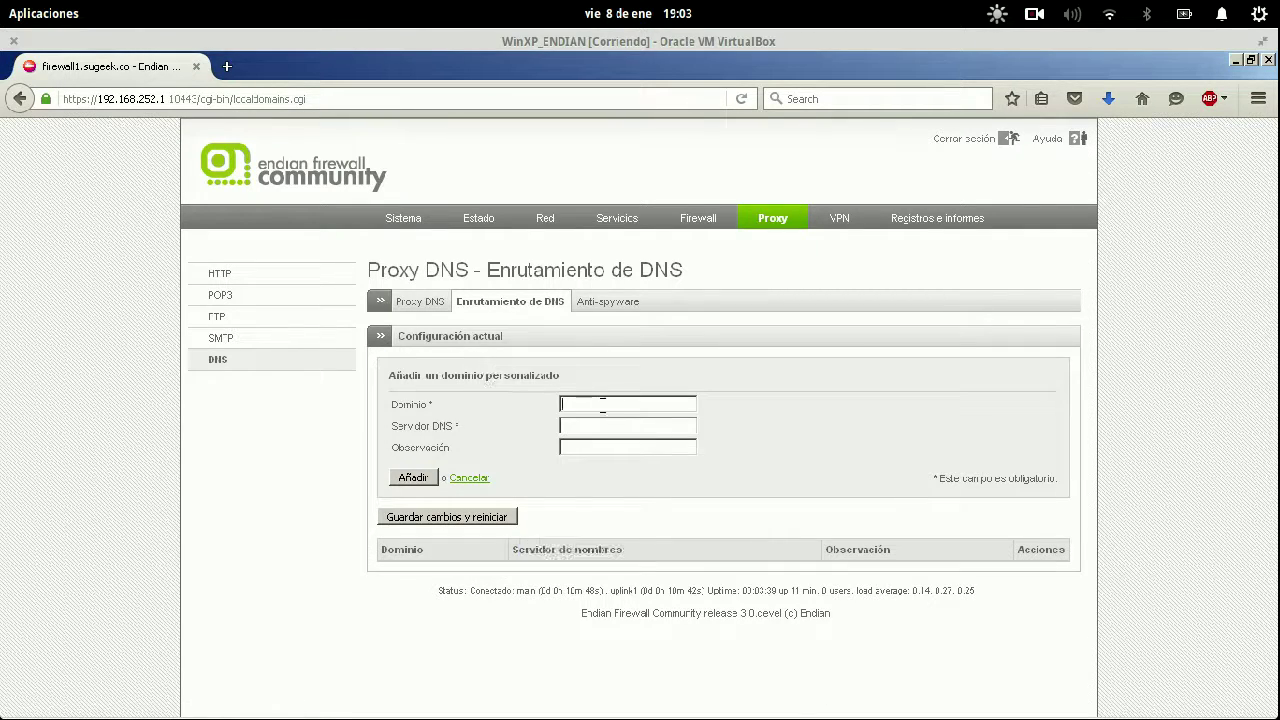
text(ww)
key(BackSpace)
key(BackSpace)
text(google.com8.8.8.8Google)
click(413, 479)
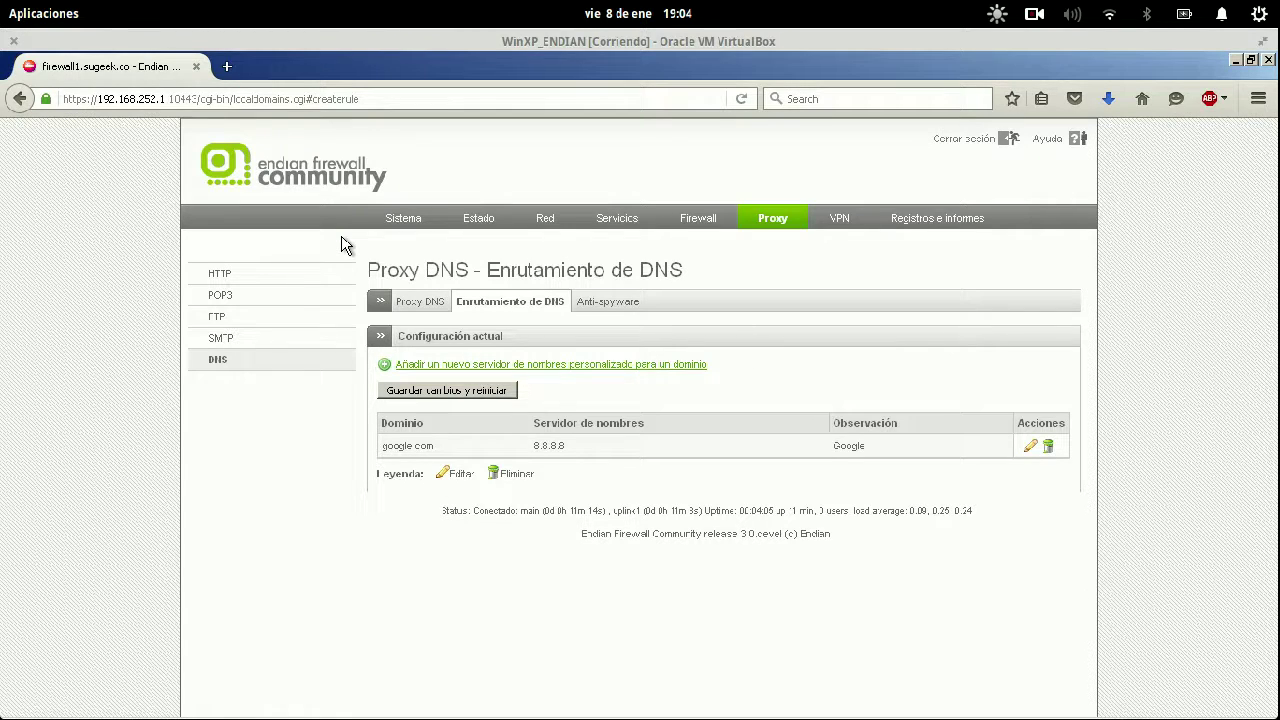
Verify the google.com → 8.8.8.8 rule in the table, then go to the HTTP proxy page.
drag(395, 446, 598, 452)
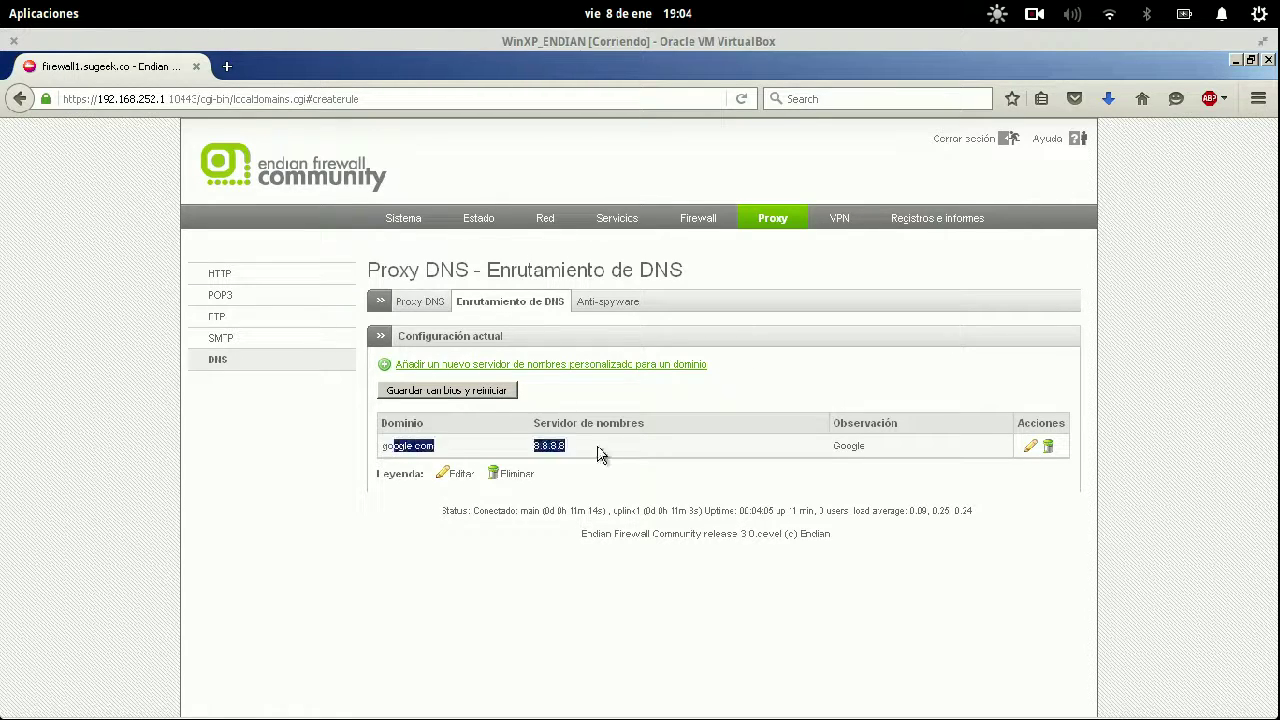
click(658, 453)
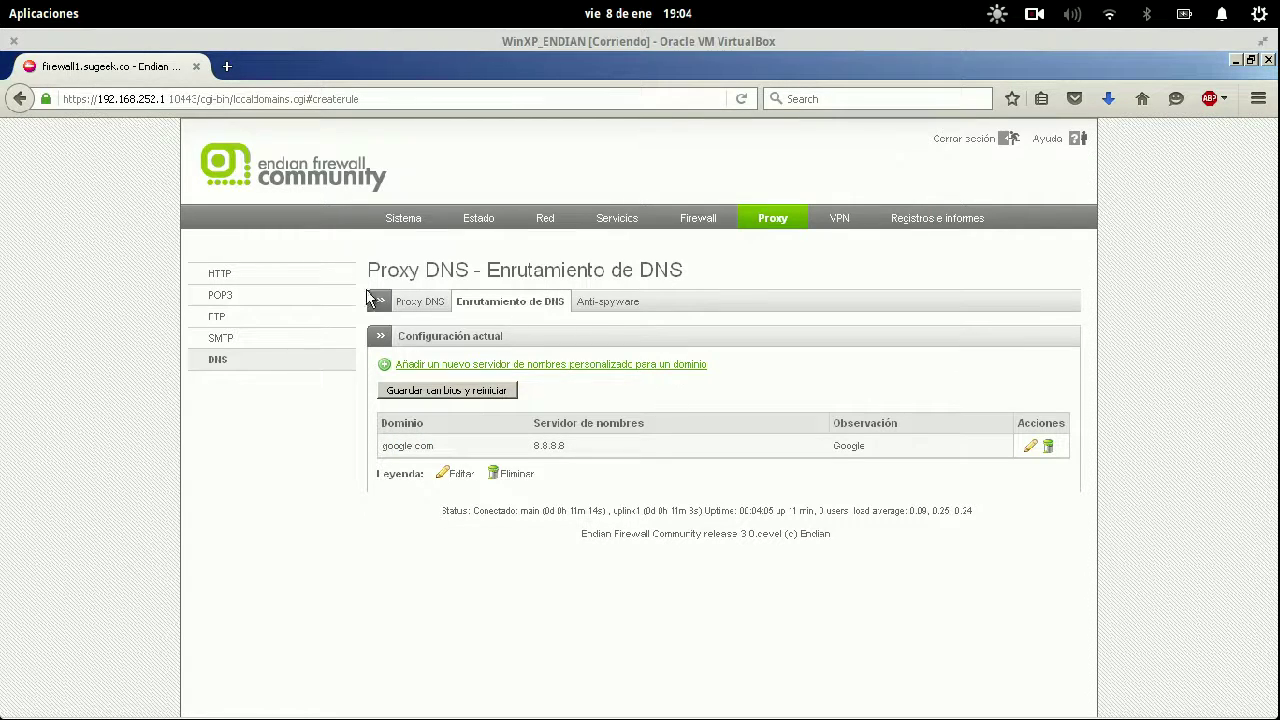
click(303, 279)
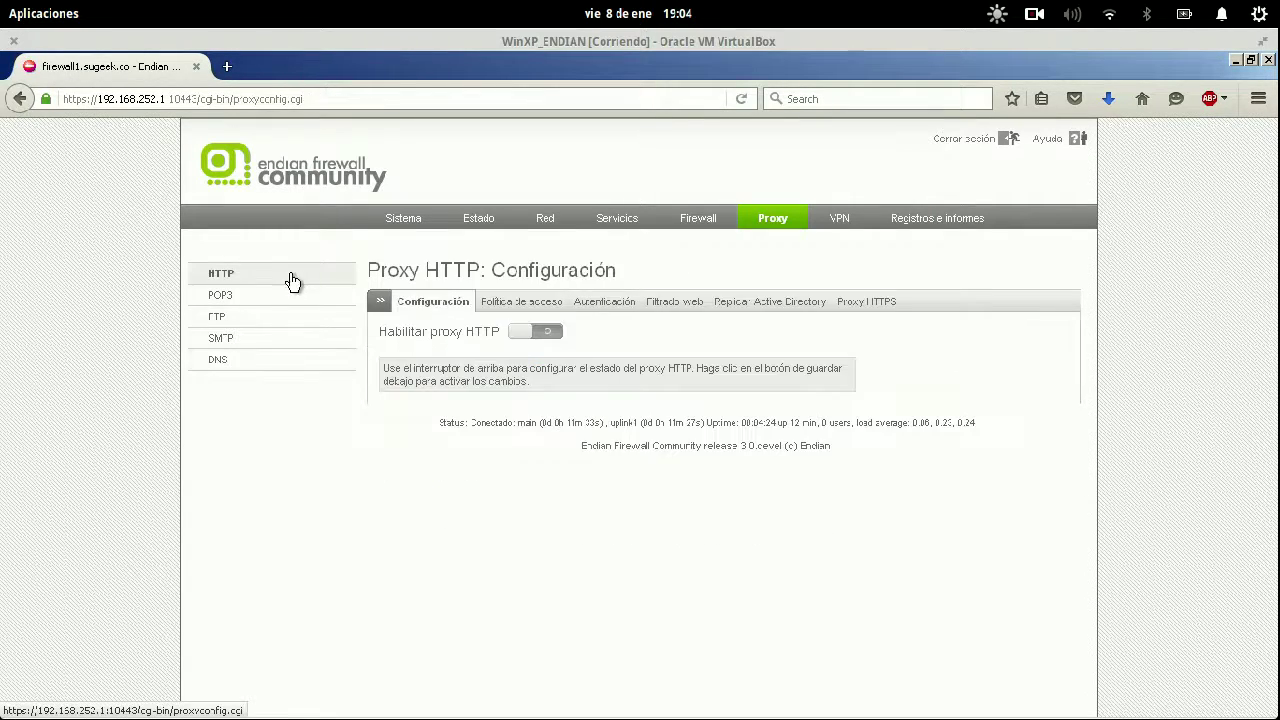
Switch on the HTTP proxy and expand the VERDE zone mode choices.
click(540, 331)
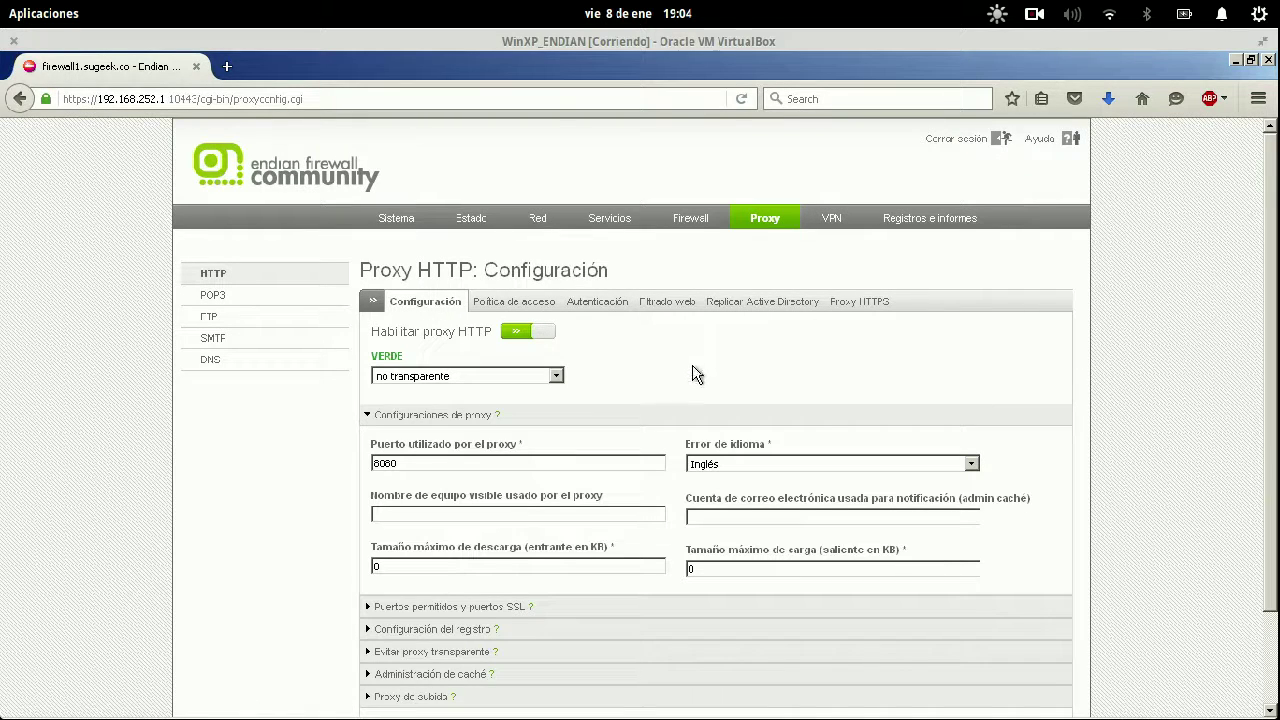
click(517, 376)
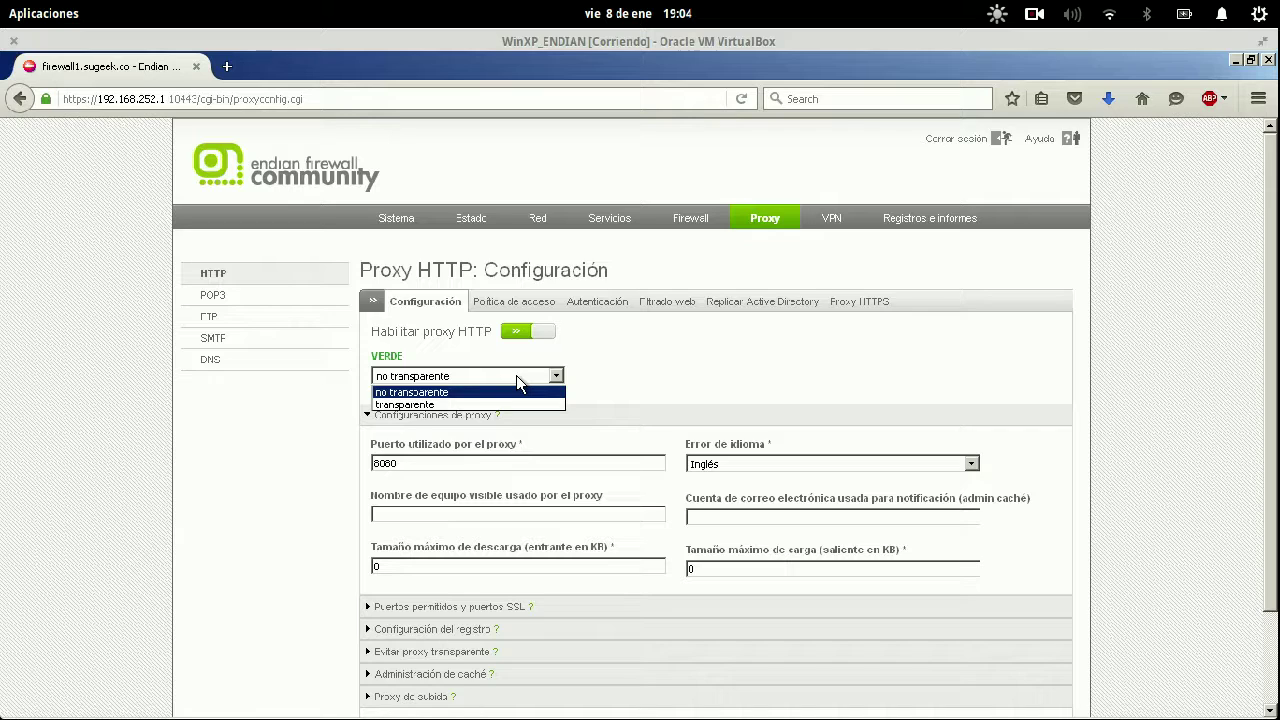
Set the Green zone proxy to transparent mode and keep Inglés as the error language.
click(472, 402)
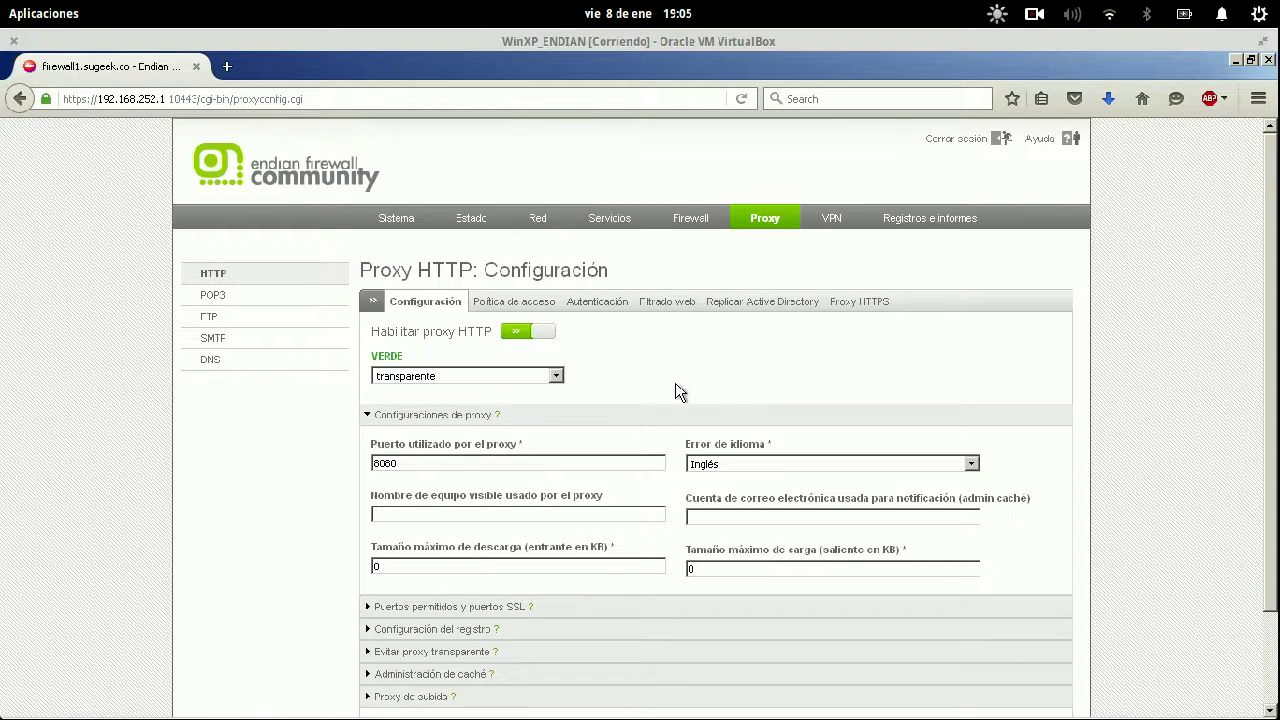
drag(401, 457, 351, 459)
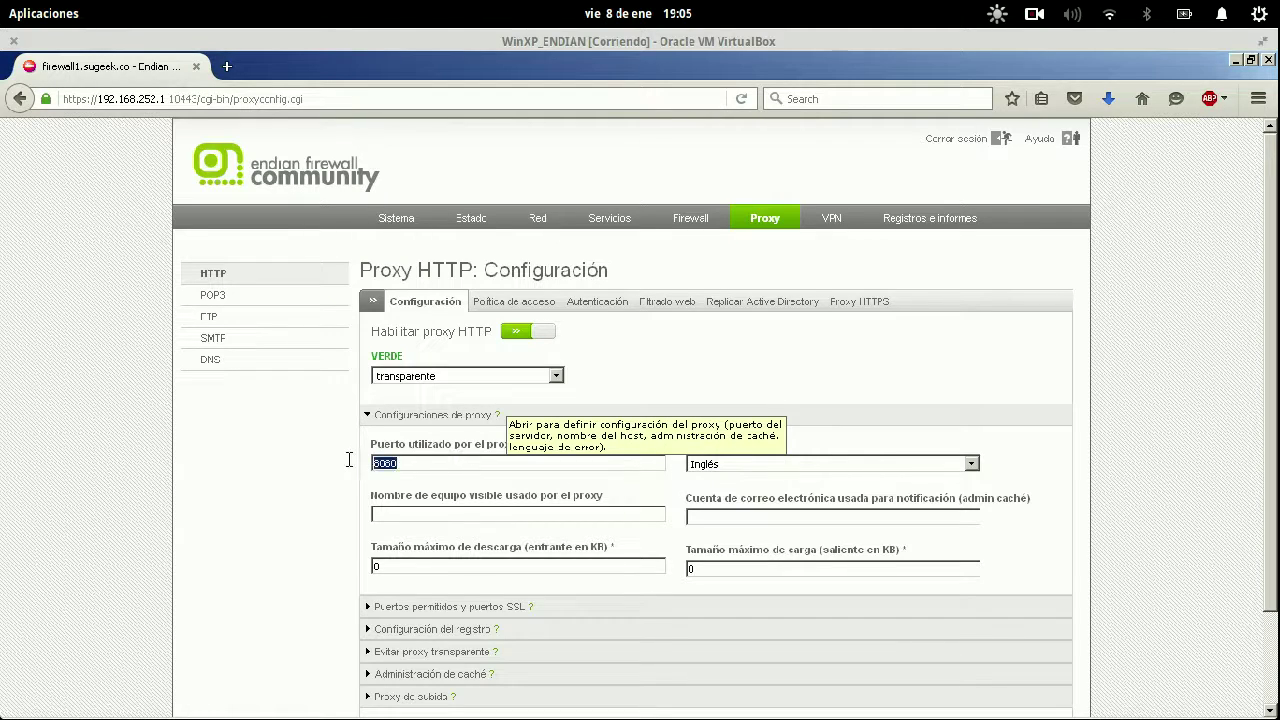
click(463, 460)
click(851, 462)
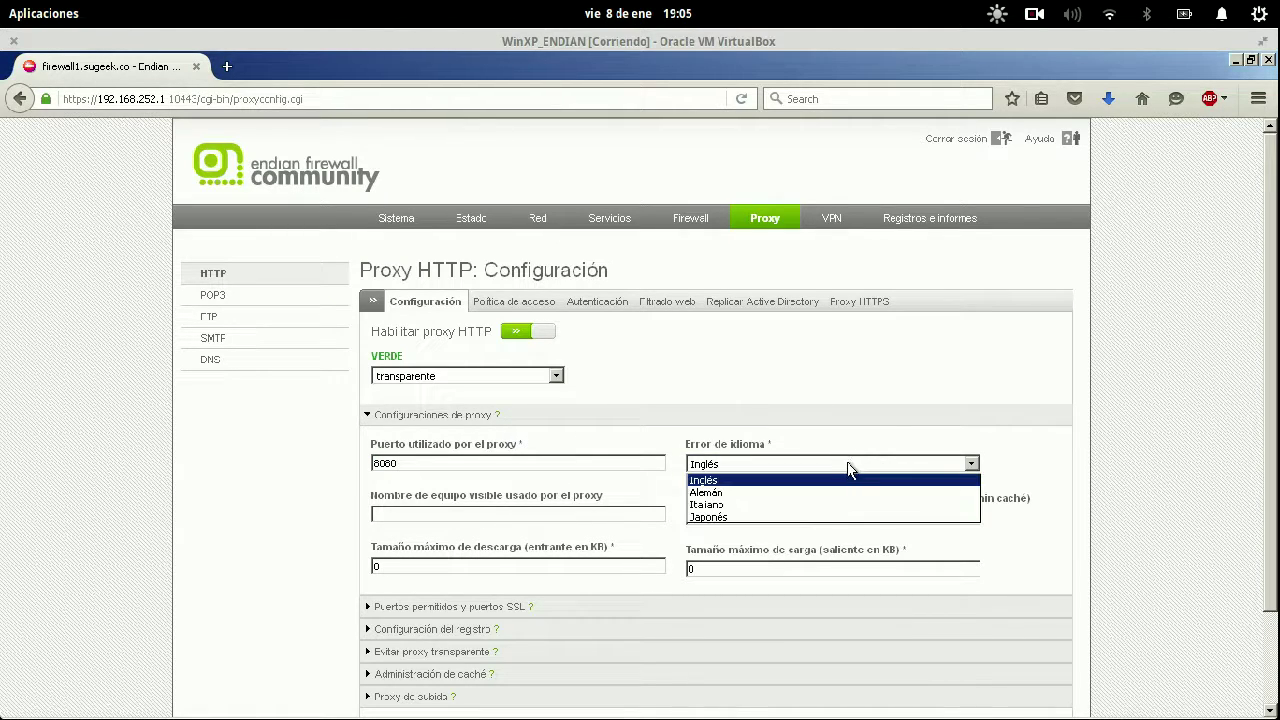
click(836, 481)
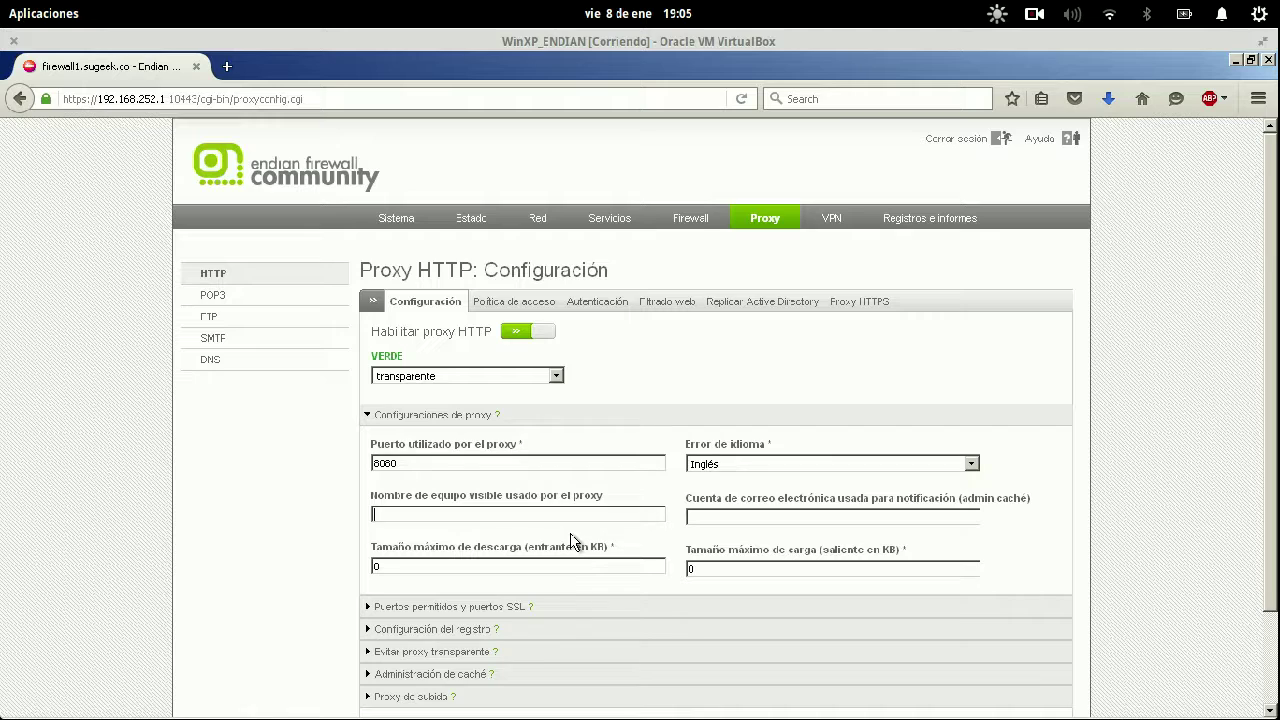
Set the hostname to Firewall and both maximum download and upload sizes to 50000 KB.
text(Firewall)
key(Tab)
click(503, 564)
double_click(503, 564)
text(50000)
key(Tab)
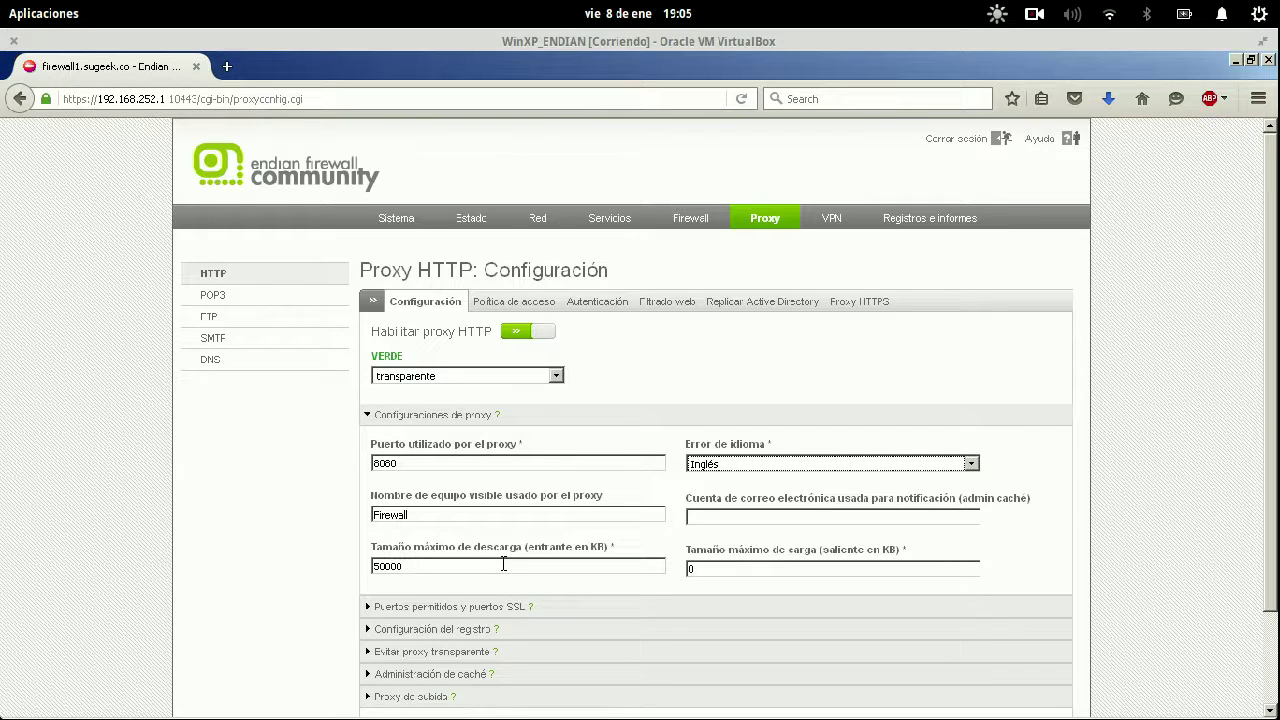
double_click(733, 565)
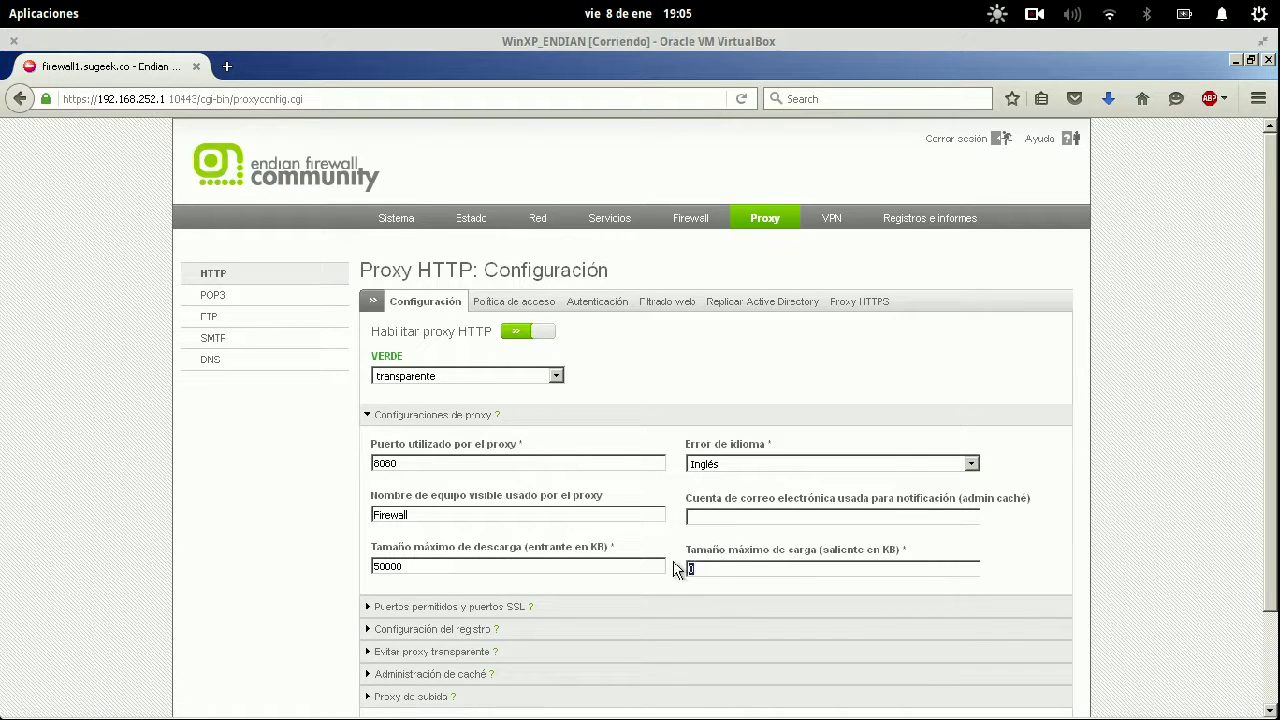
text(50000)
Fill in the cache administrator's notification e-mail address.
click(754, 517)
text(so)
key(BackSpace)
key(BackSpace)
drag(786, 518, 686, 516)
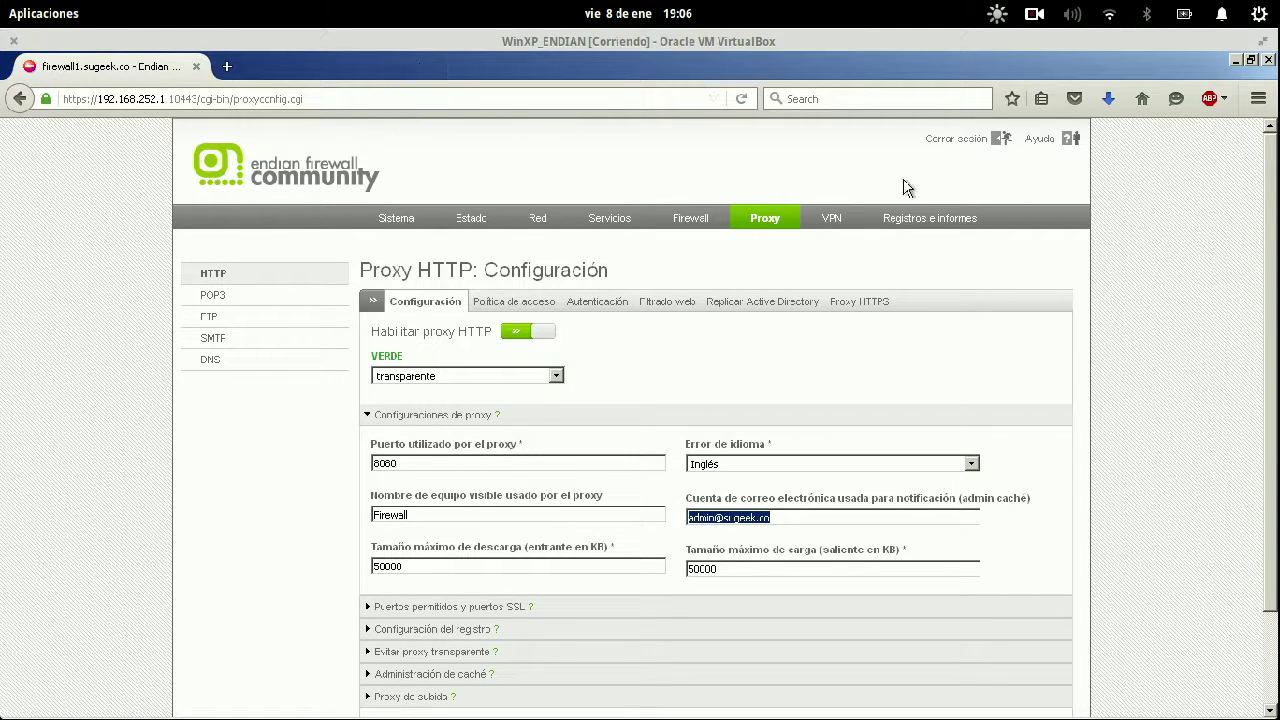
scroll(1035, 259, down, 2)
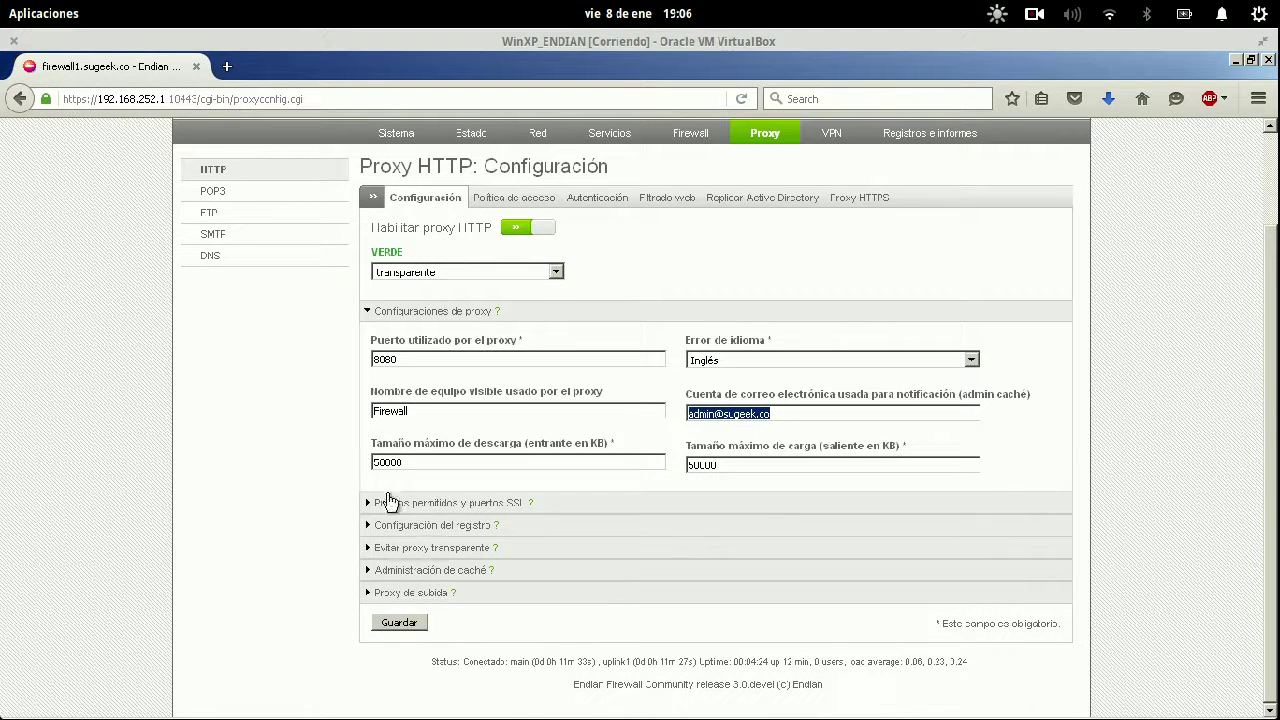
Review the allowed ports and SSL ports settings, then fold them away.
click(398, 503)
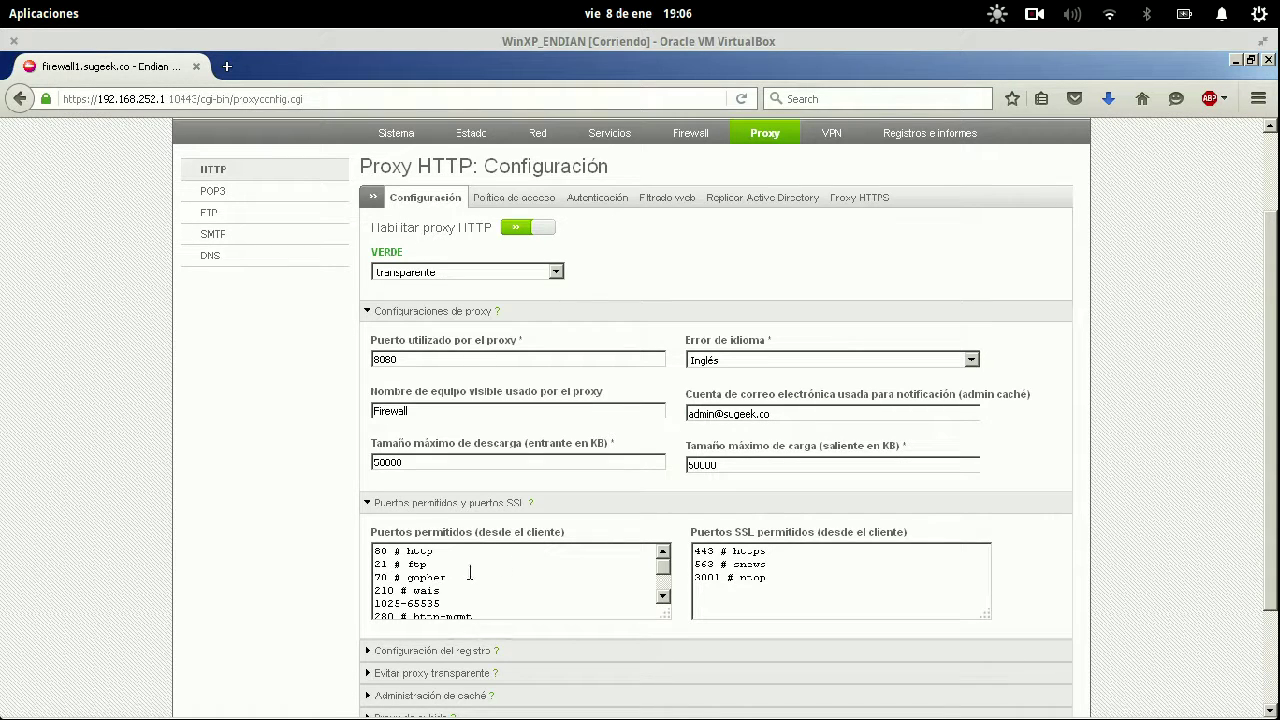
scroll(470, 572, down, 3)
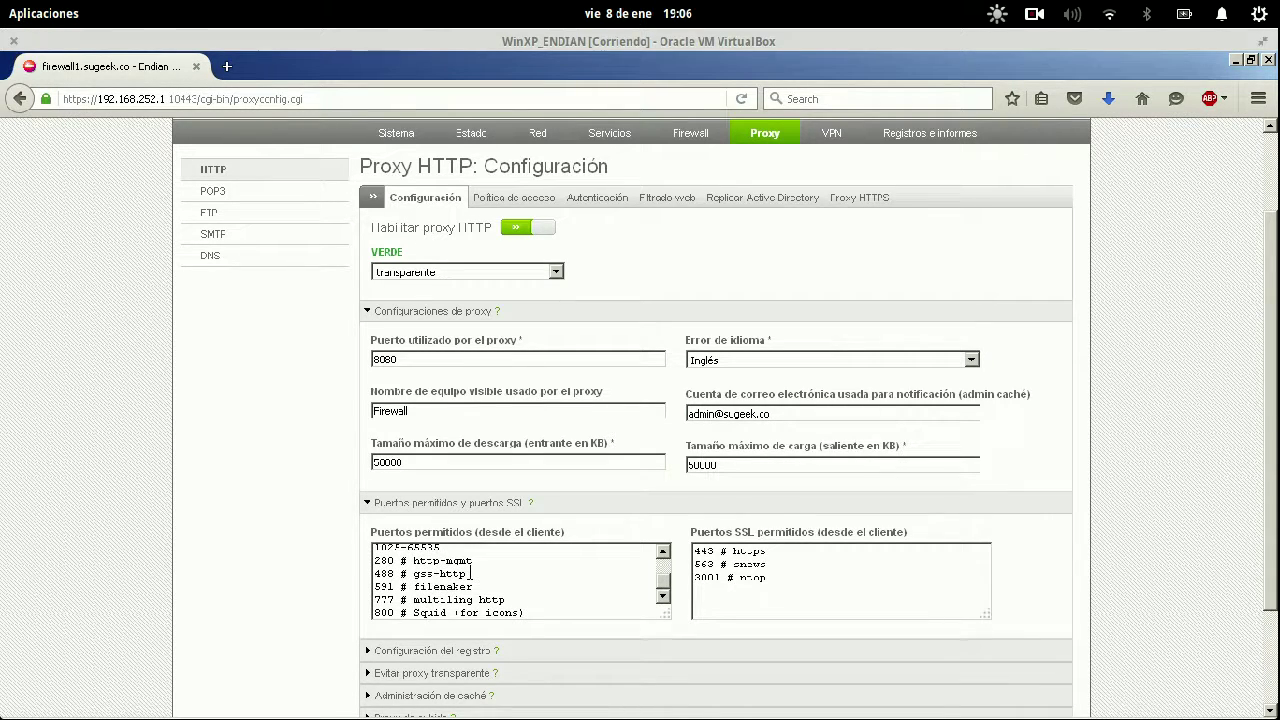
scroll(470, 573, up, 3)
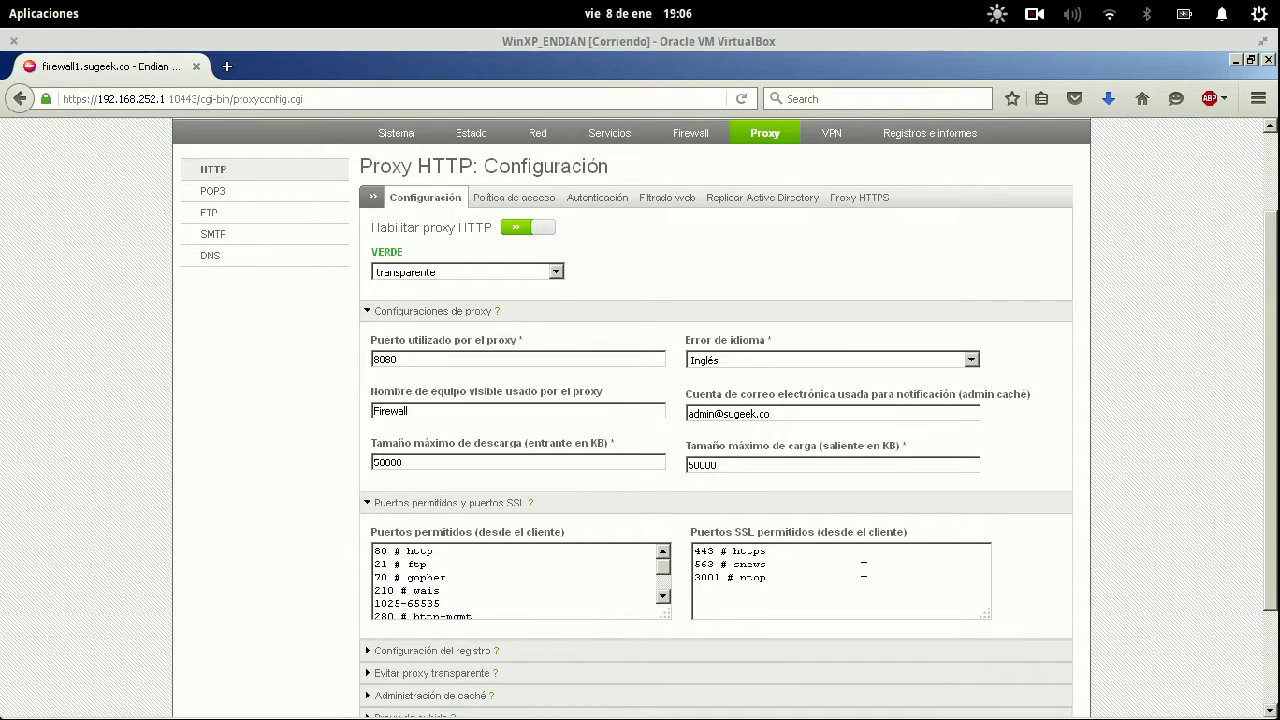
scroll(863, 575, down, 1)
scroll(863, 568, down, 2)
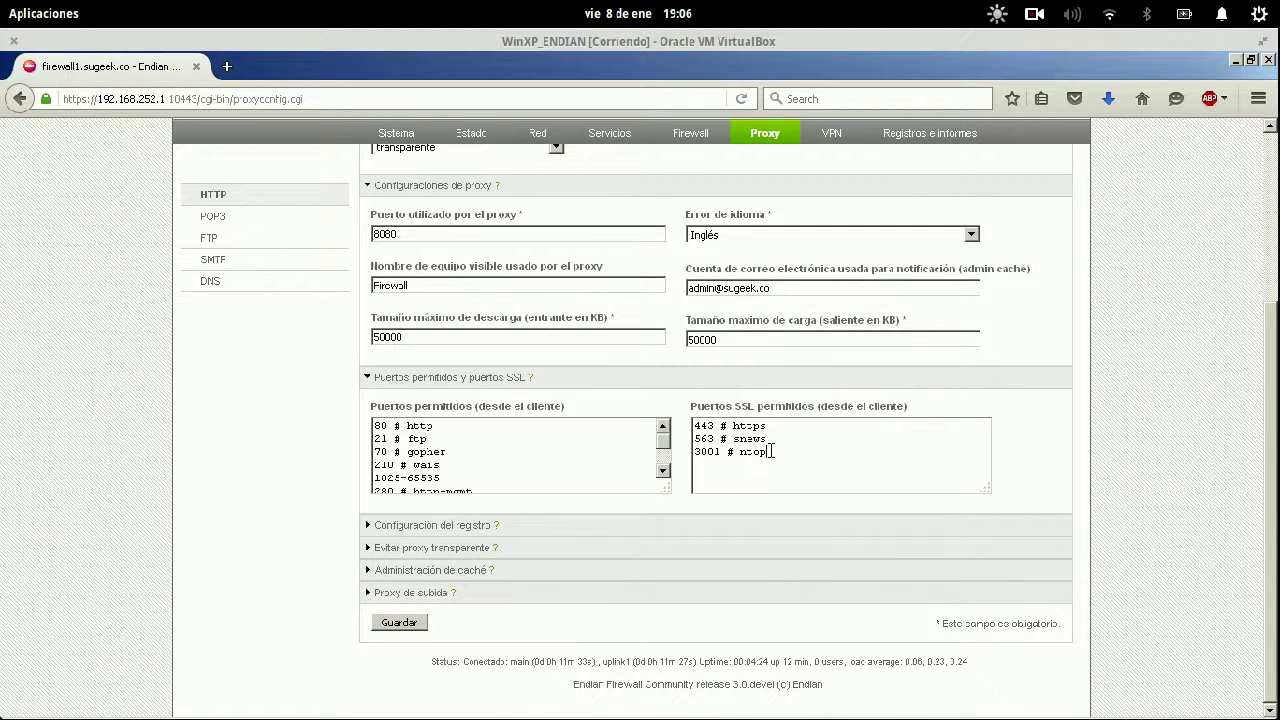
drag(770, 452, 684, 422)
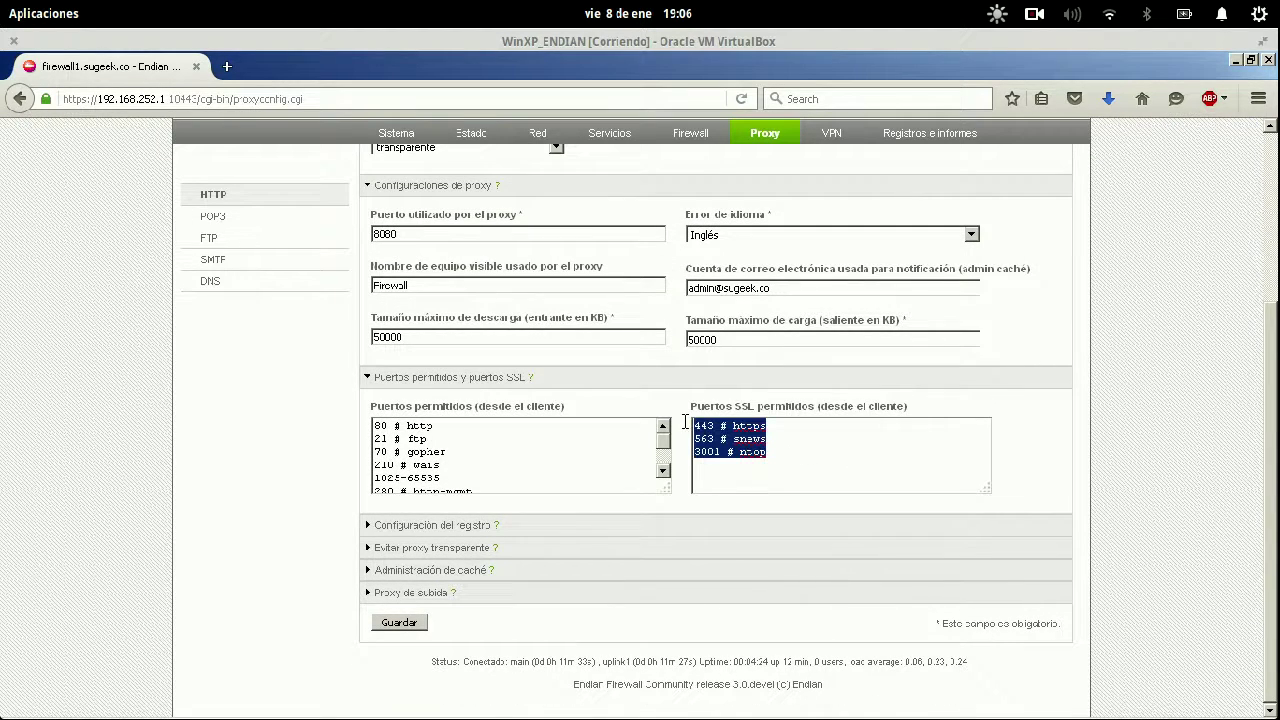
click(368, 380)
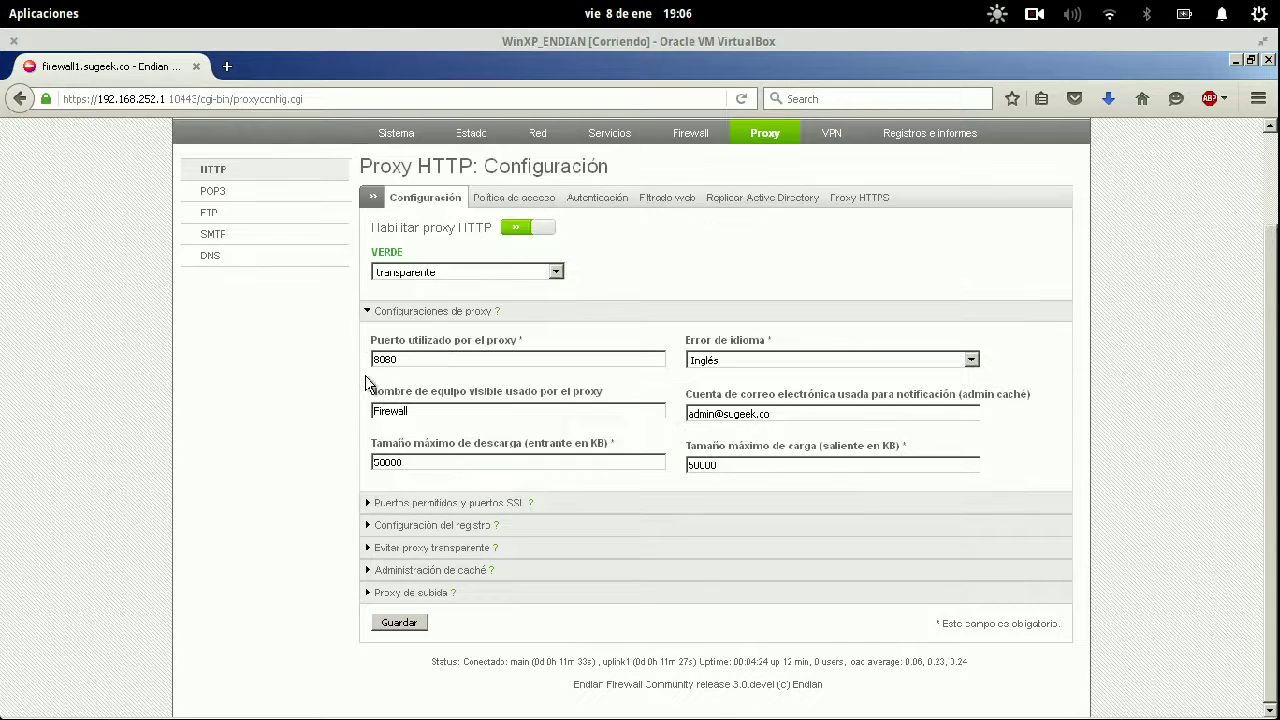
Turn on proxy logging plus query terms, content filter, user agents and outgoing connections.
click(370, 526)
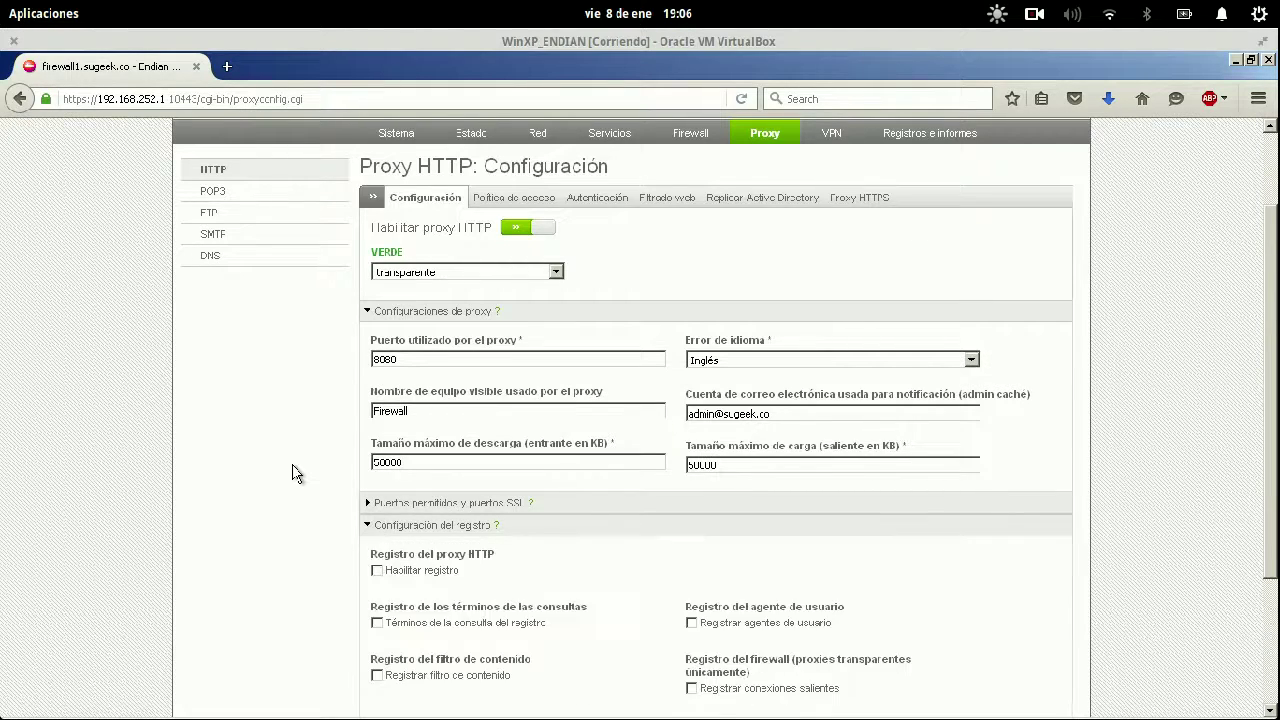
scroll(297, 471, down, 3)
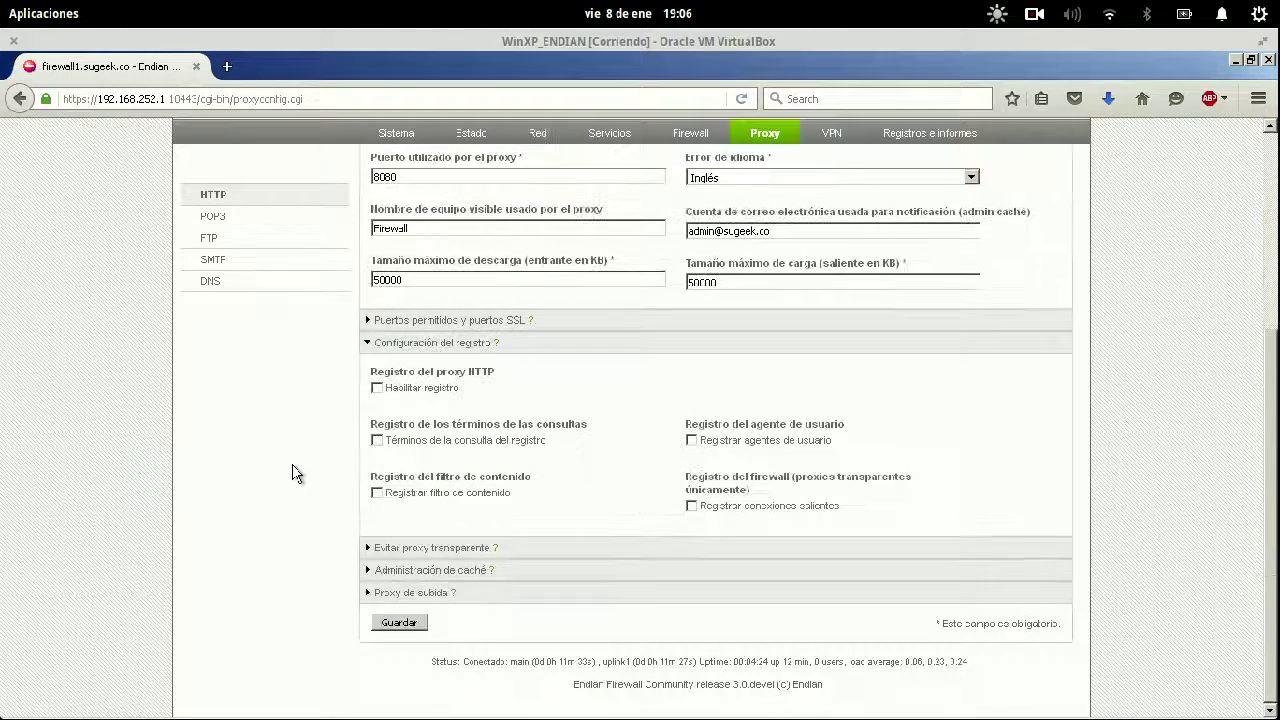
click(378, 390)
click(376, 443)
click(377, 493)
click(691, 440)
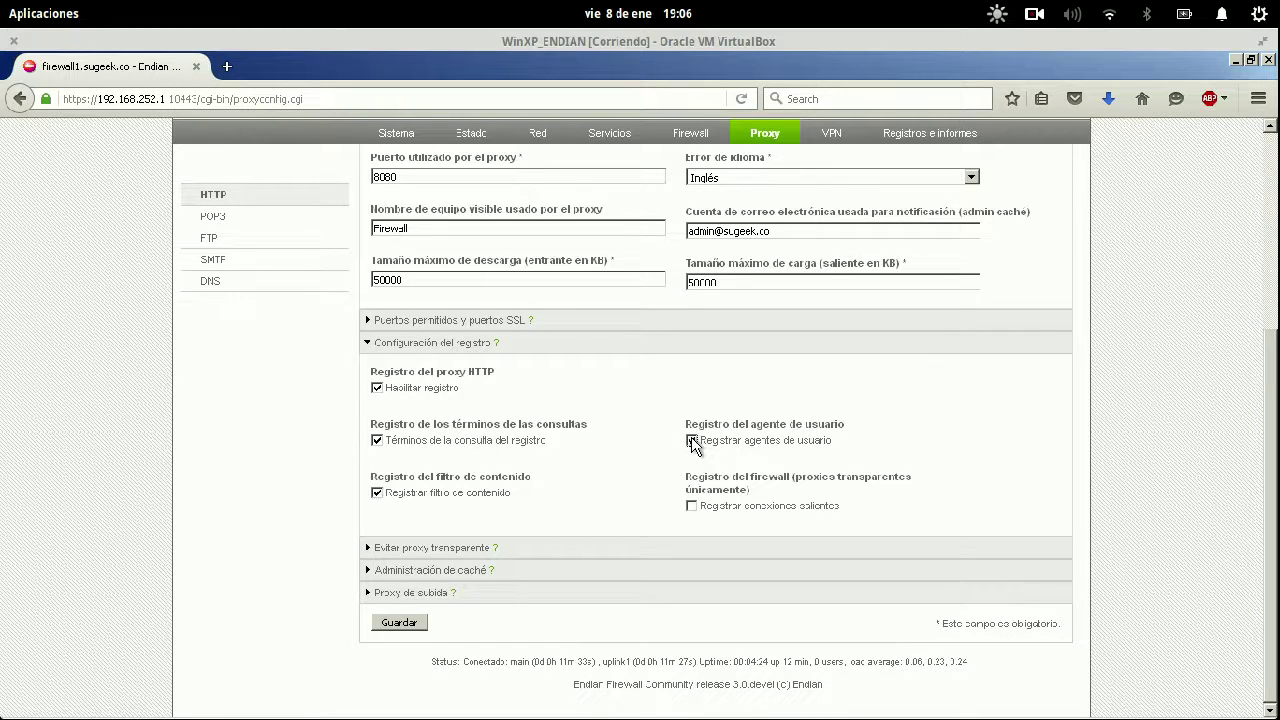
click(691, 506)
click(418, 552)
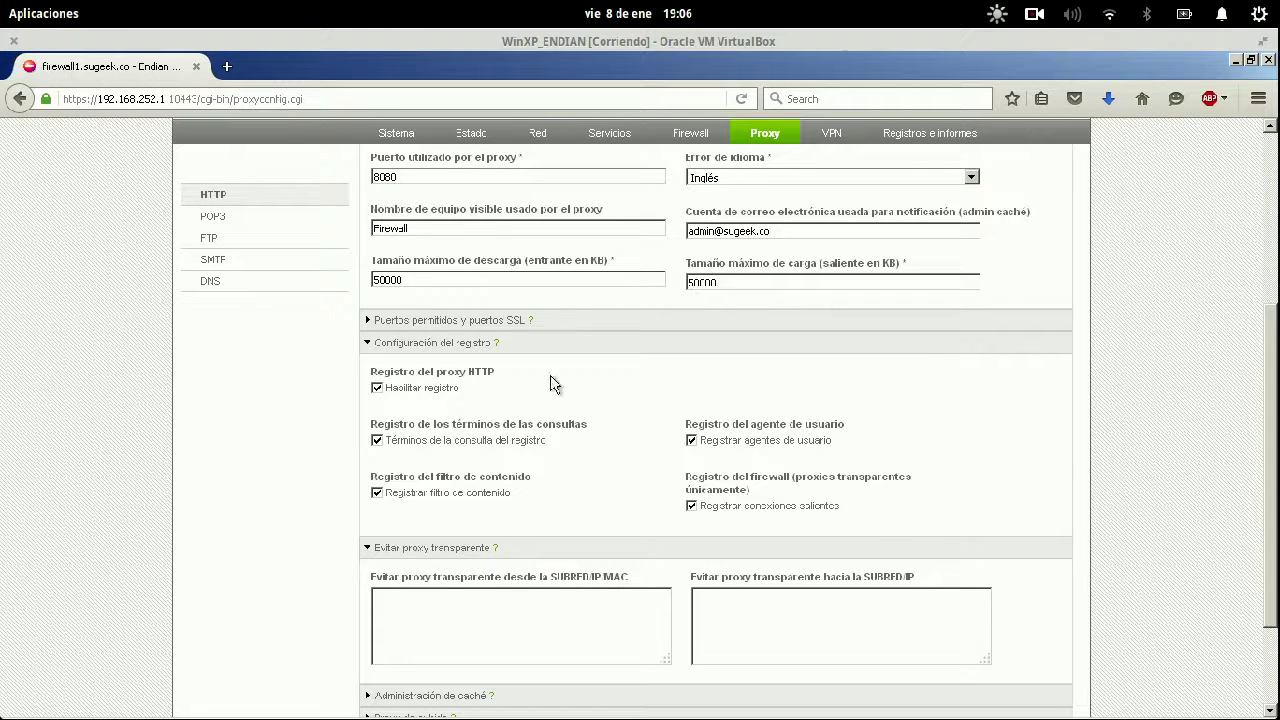
Fold away the logging settings and place the caret in the empty source bypass list.
click(539, 347)
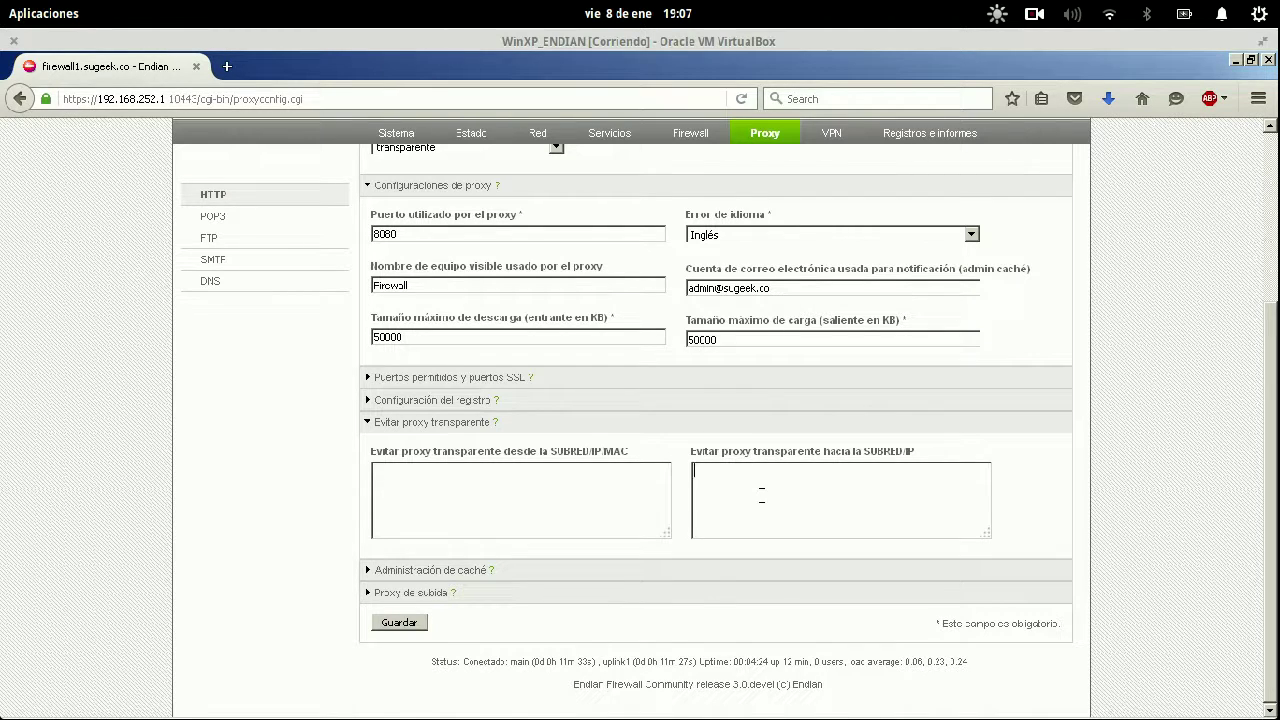
click(538, 494)
Under cache management, change the disk cache size from 500 to 50 MB.
click(434, 570)
click(442, 426)
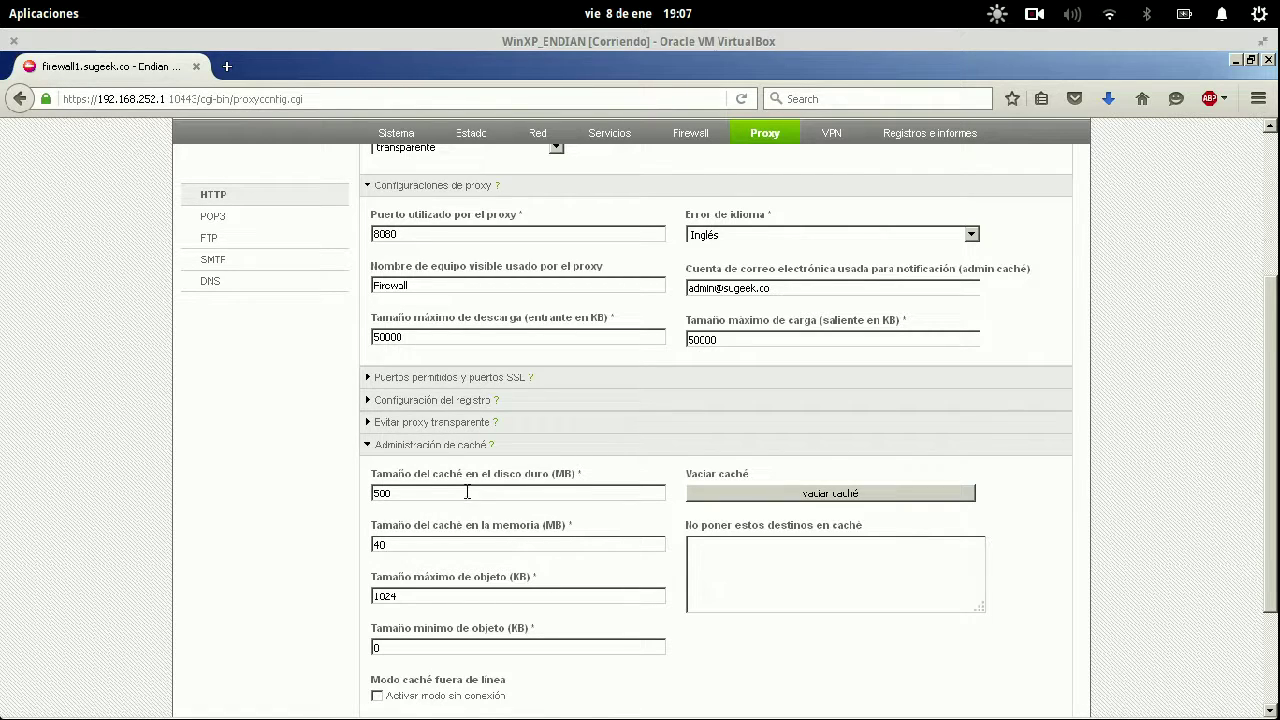
drag(468, 491, 328, 491)
click(411, 492)
Look over the no-cache destinations list below the cache sizes.
scroll(274, 506, down, 3)
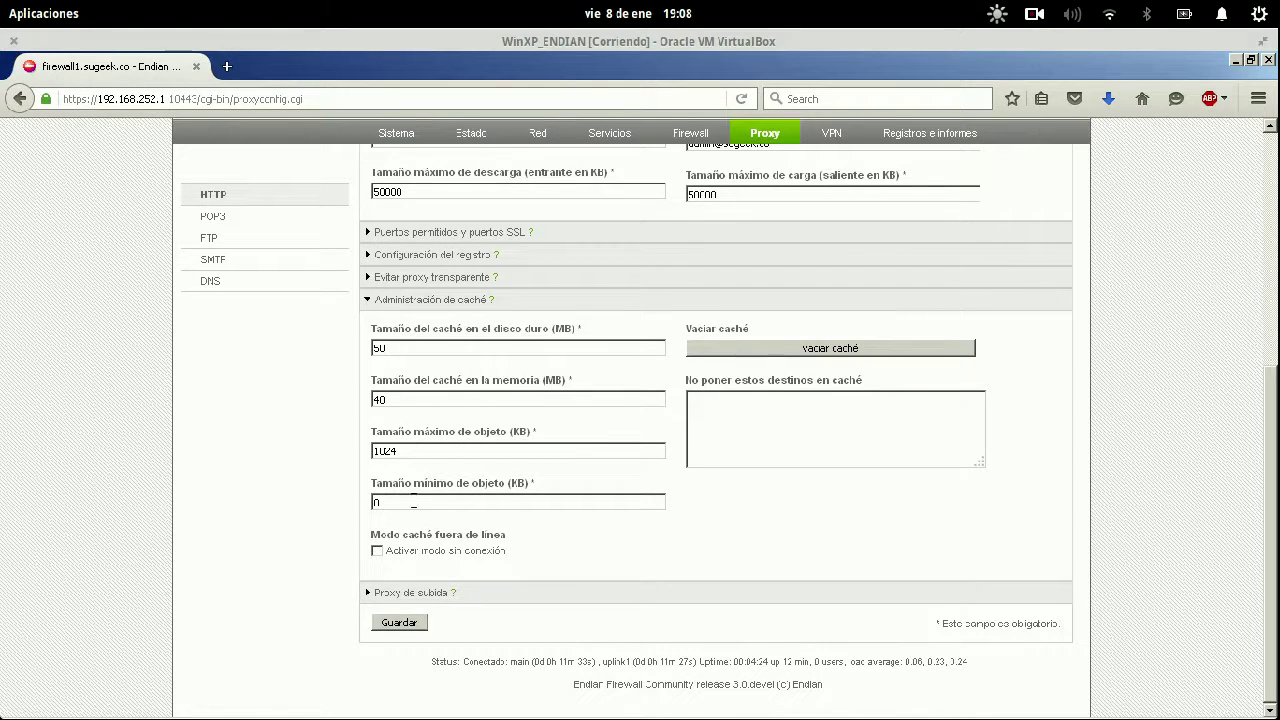
click(841, 413)
drag(790, 385, 869, 386)
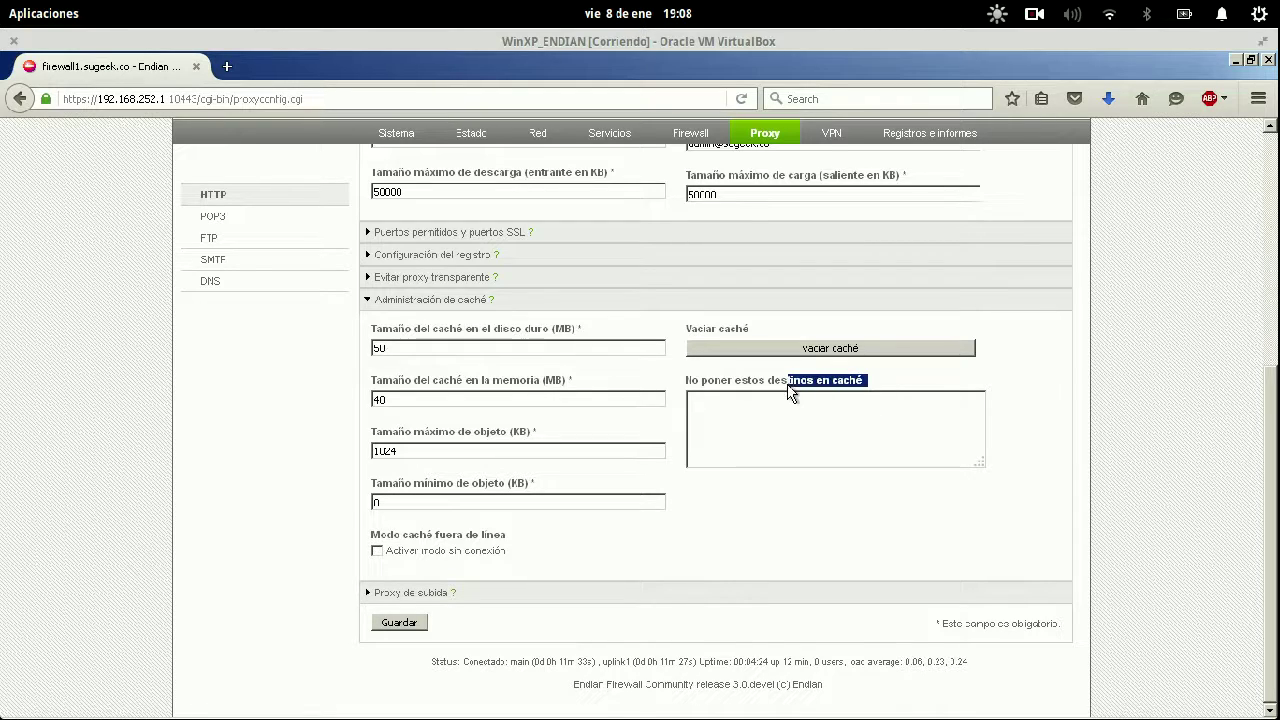
click(713, 401)
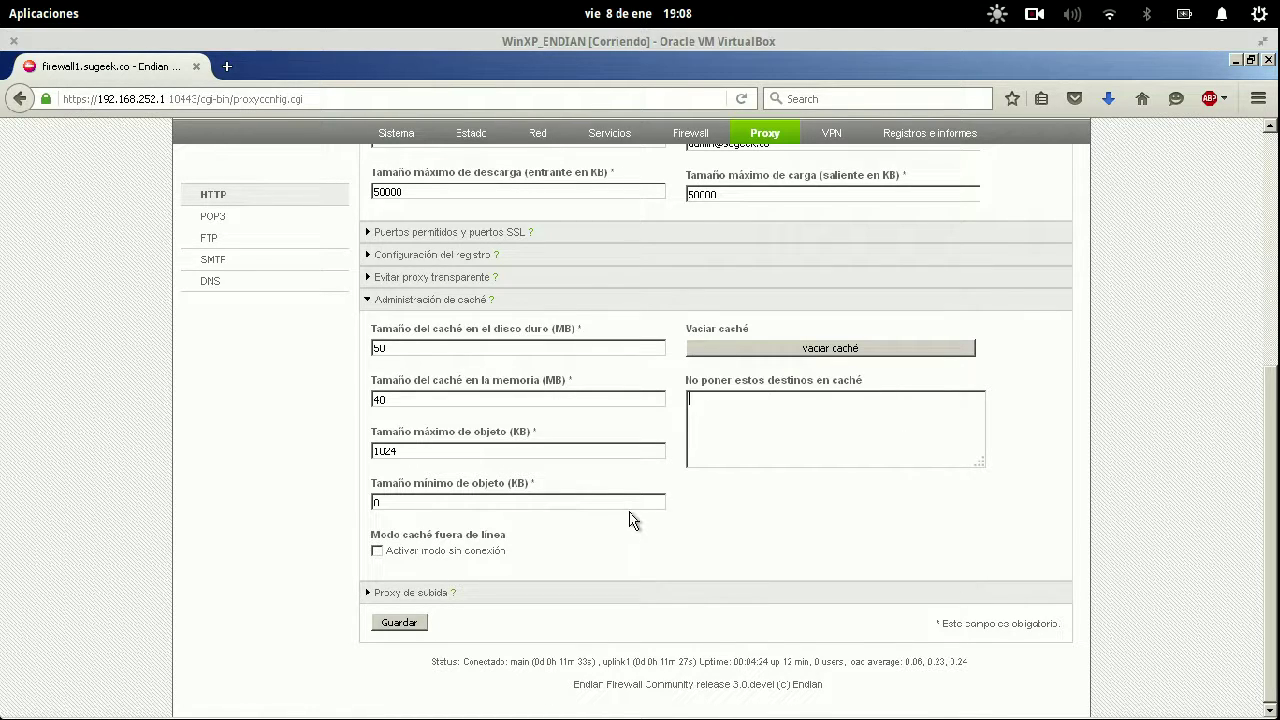
Tick 'Activar modo sin conexión' to enable offline cache mode.
click(377, 551)
drag(392, 551, 424, 547)
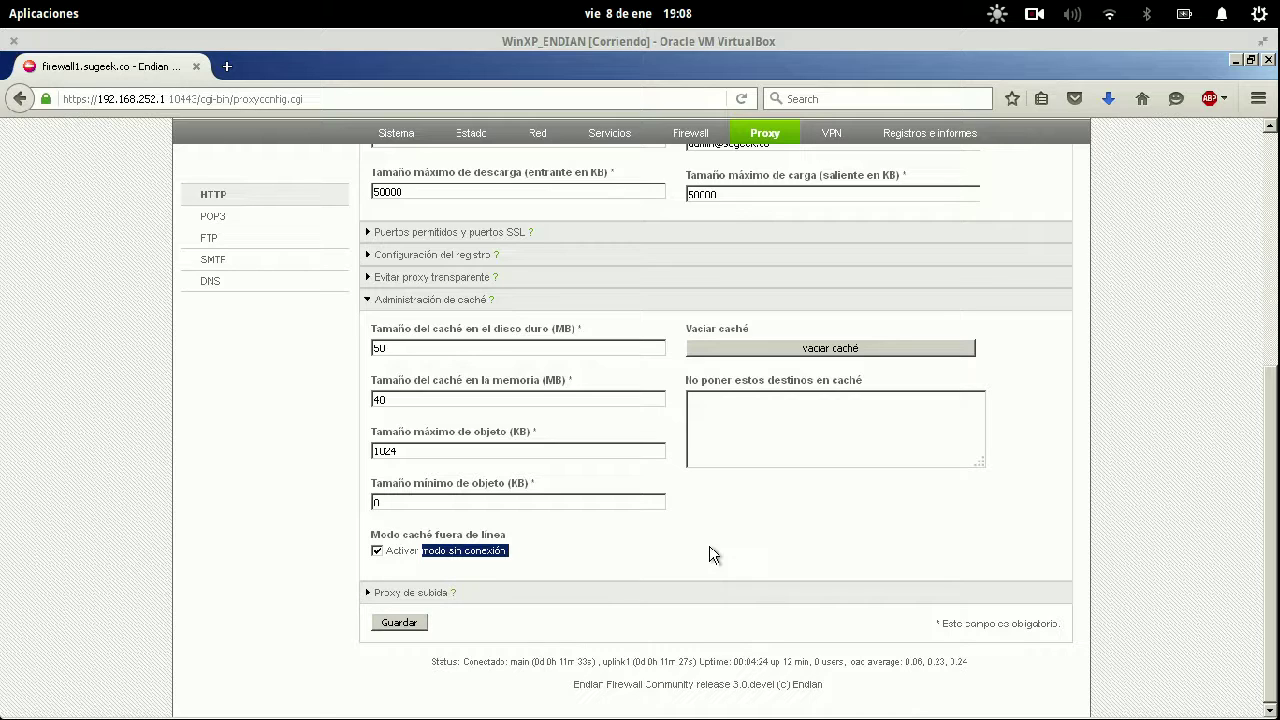
click(520, 556)
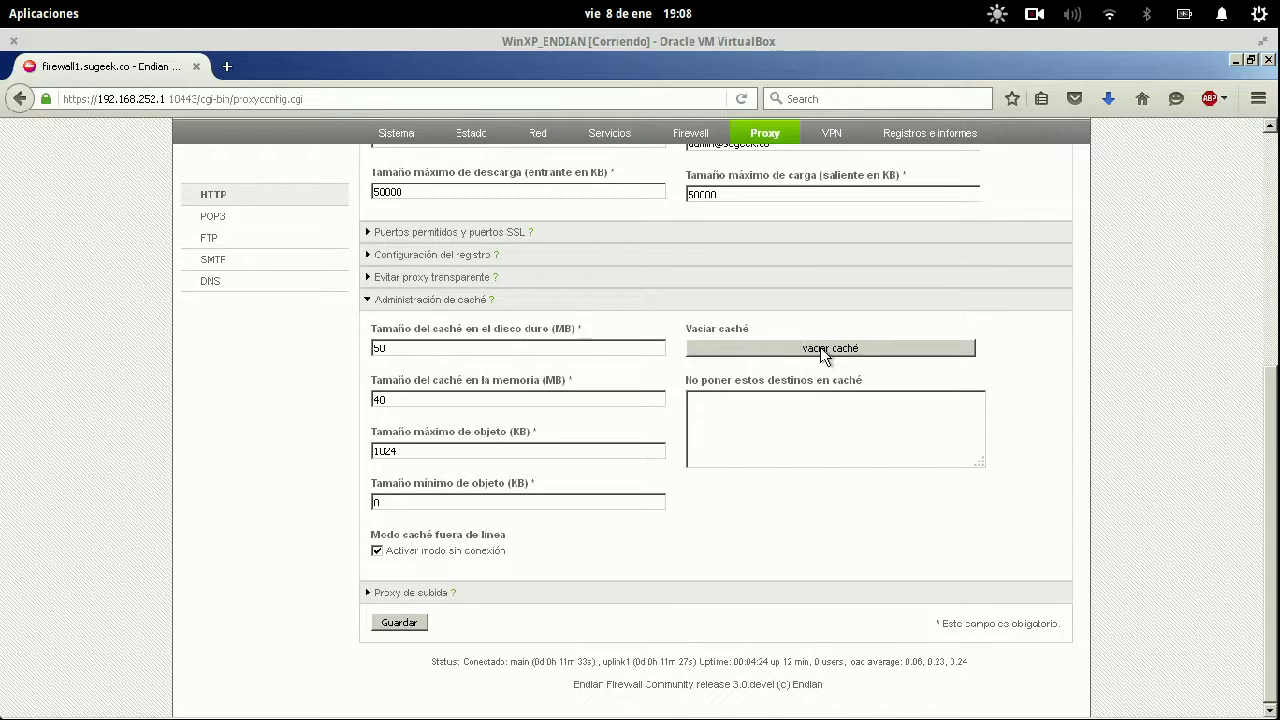
click(371, 594)
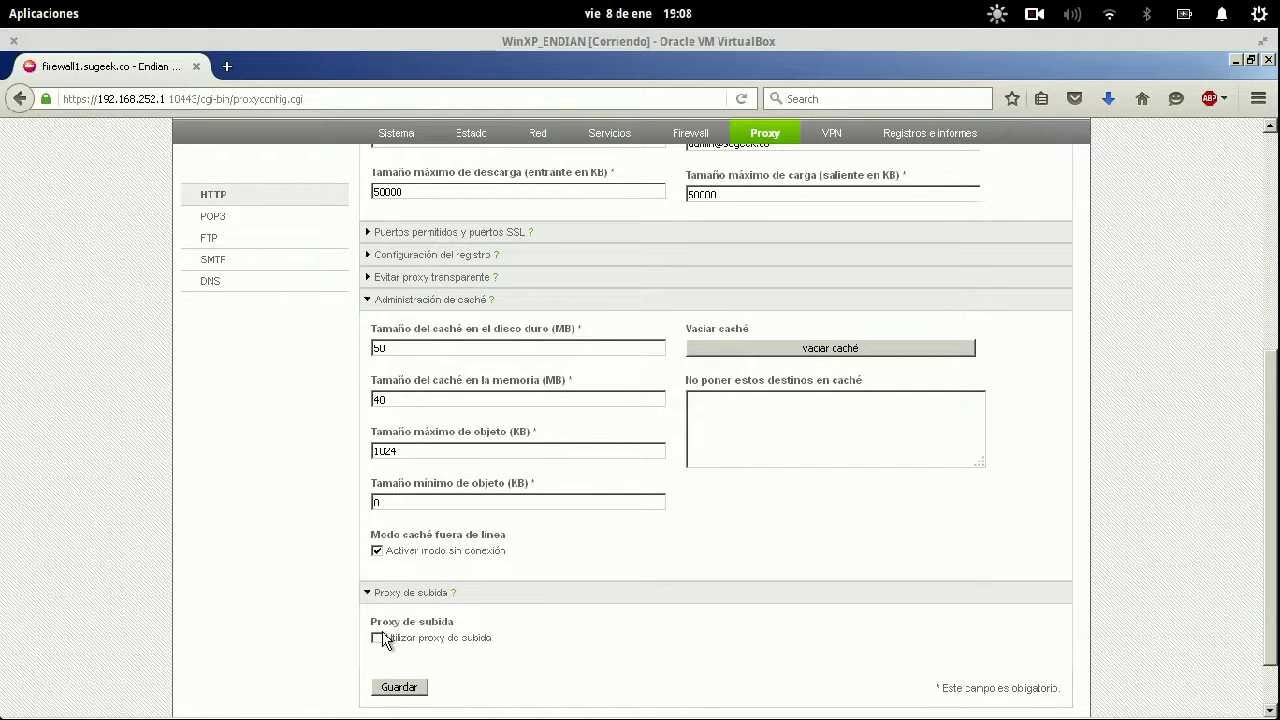
click(378, 638)
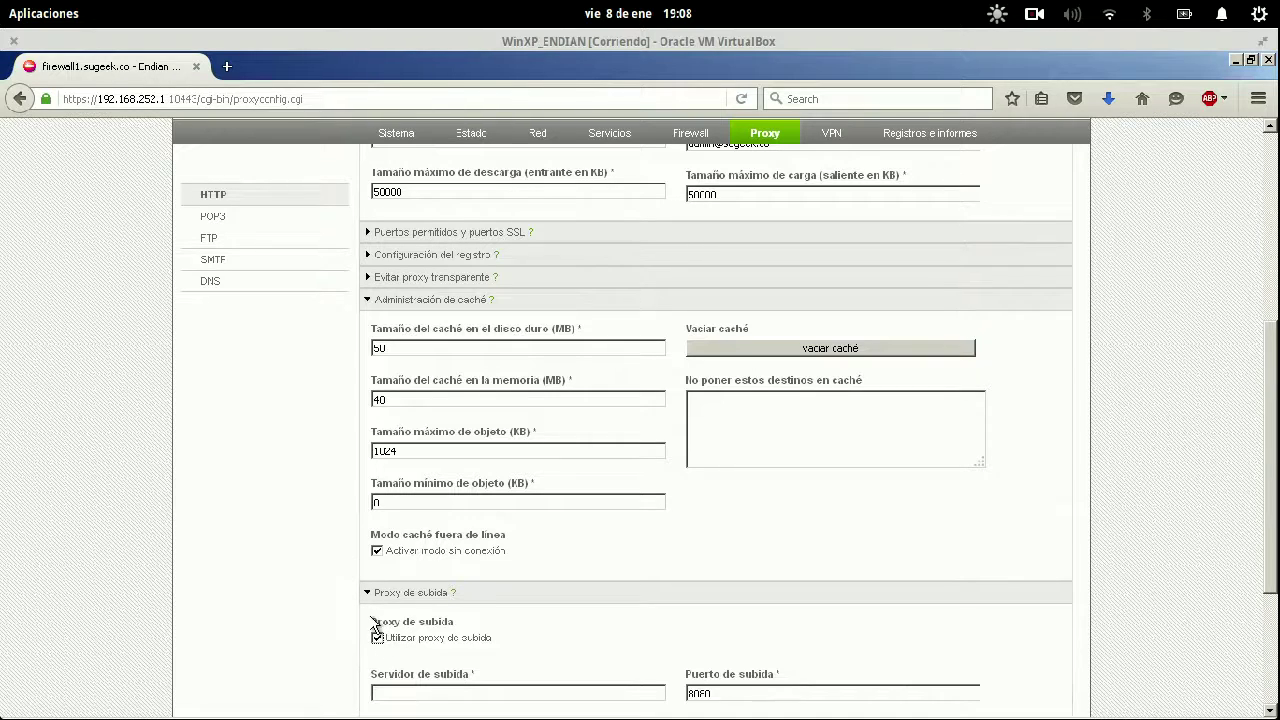
scroll(343, 591, down, 5)
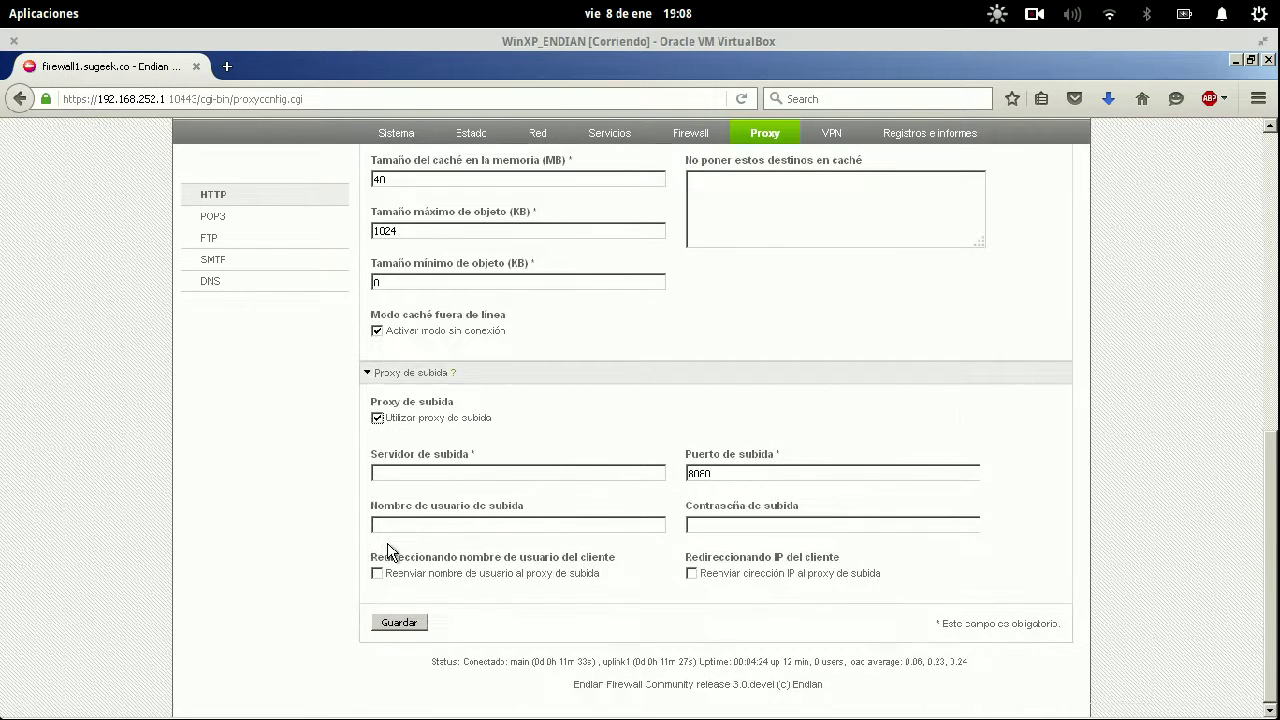
click(512, 475)
click(512, 522)
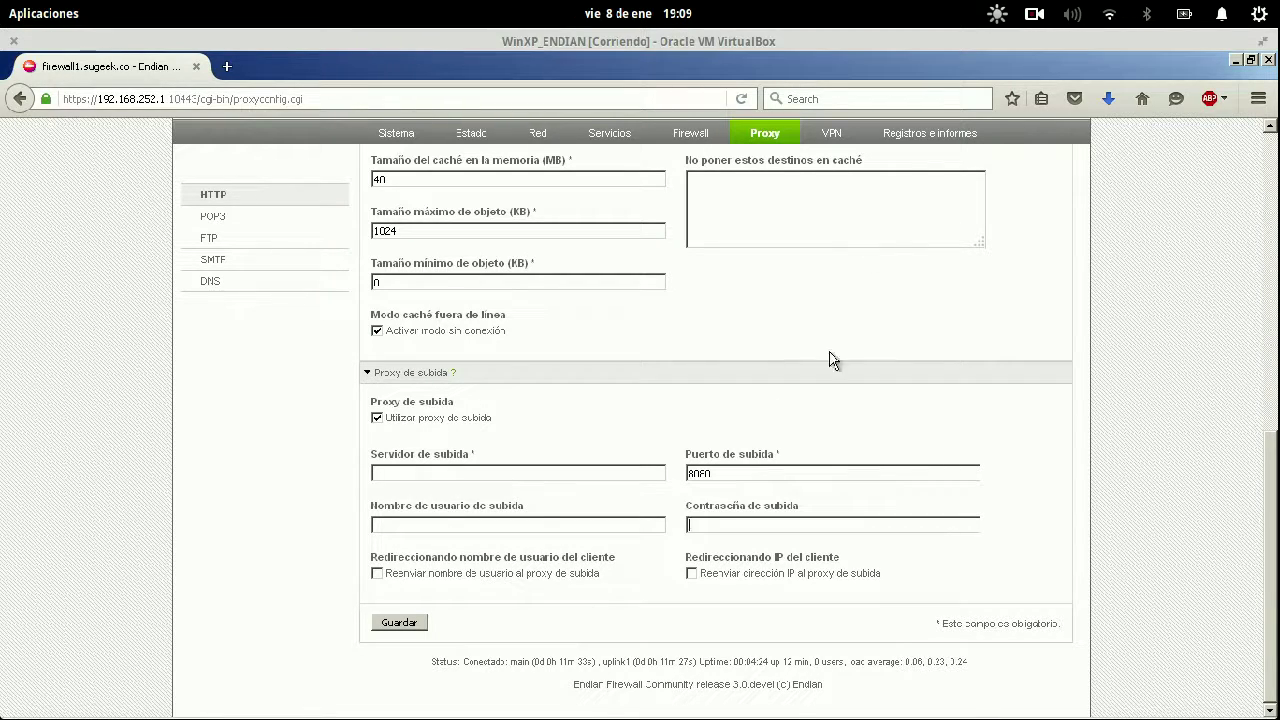
click(376, 418)
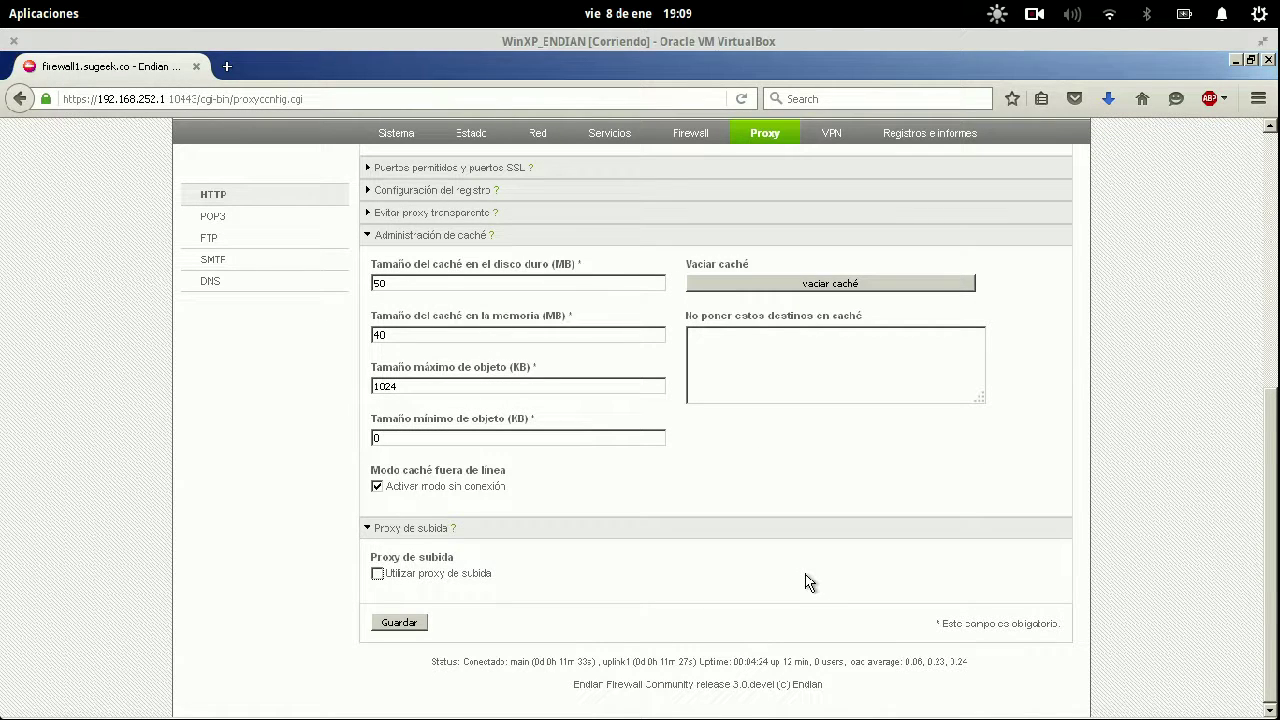
Save and apply the proxy settings, load genbeta.com in a new tab, then open Registros e informes.
click(405, 624)
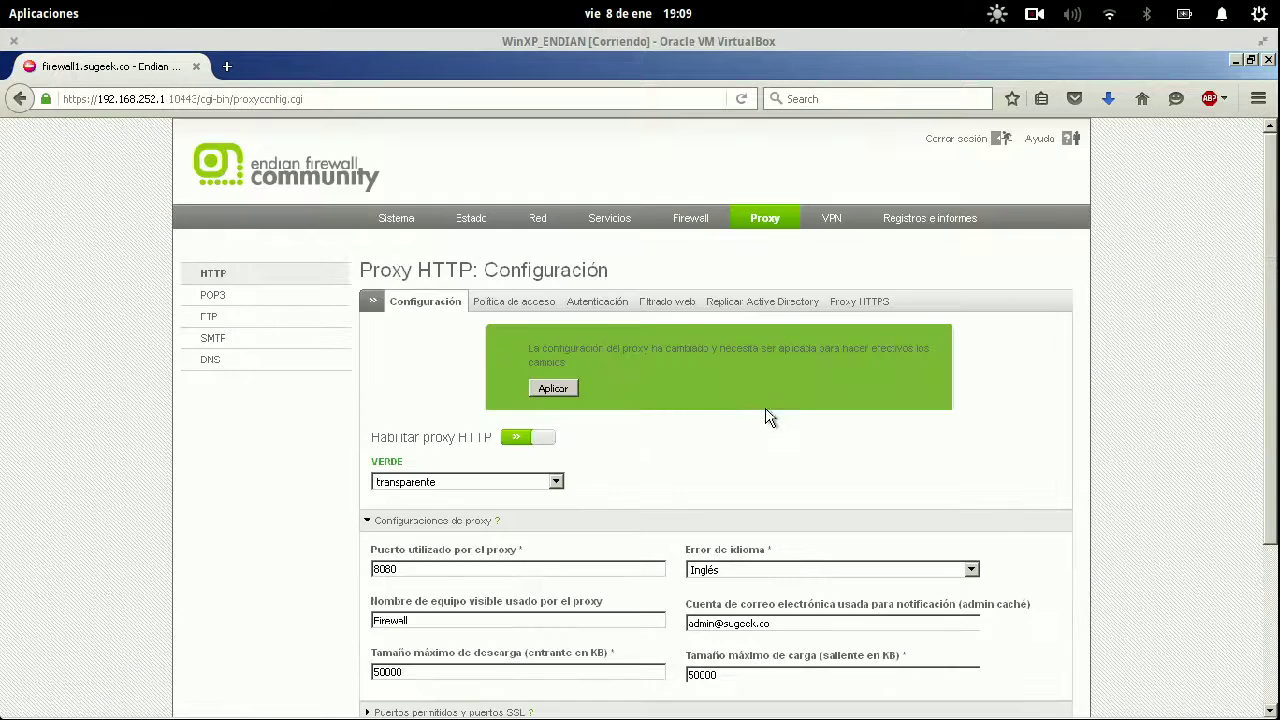
click(562, 388)
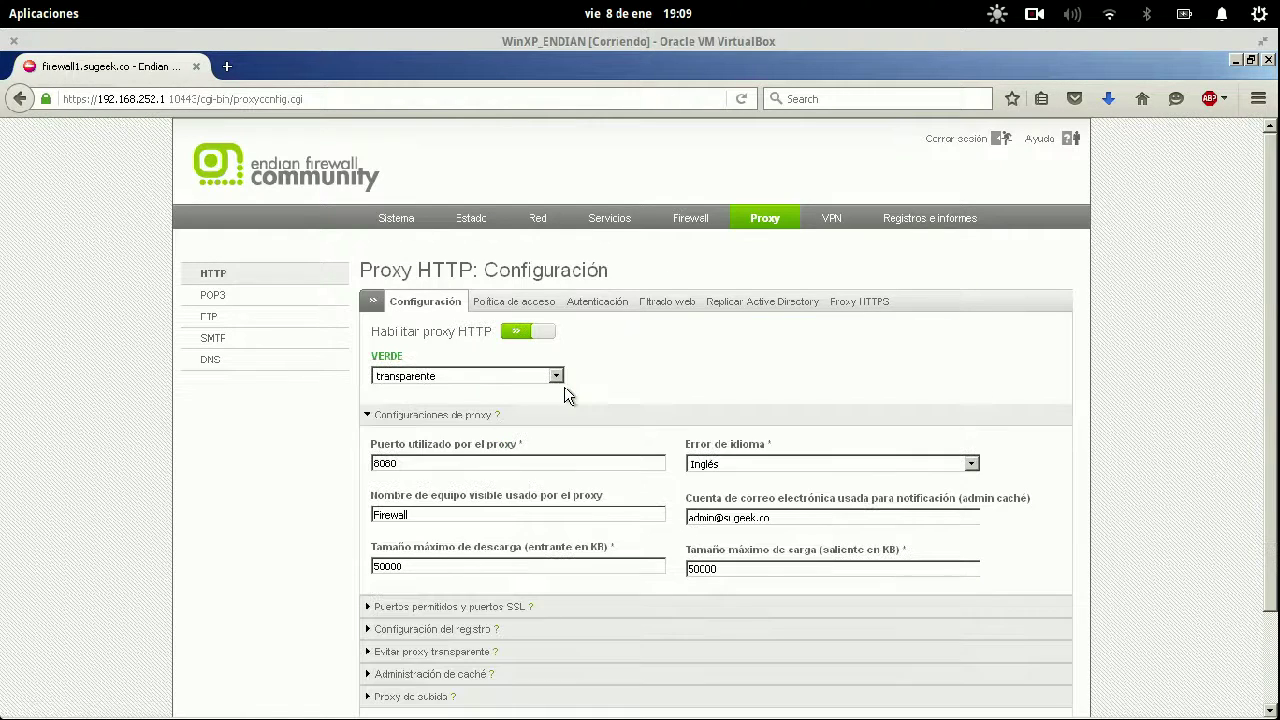
click(227, 66)
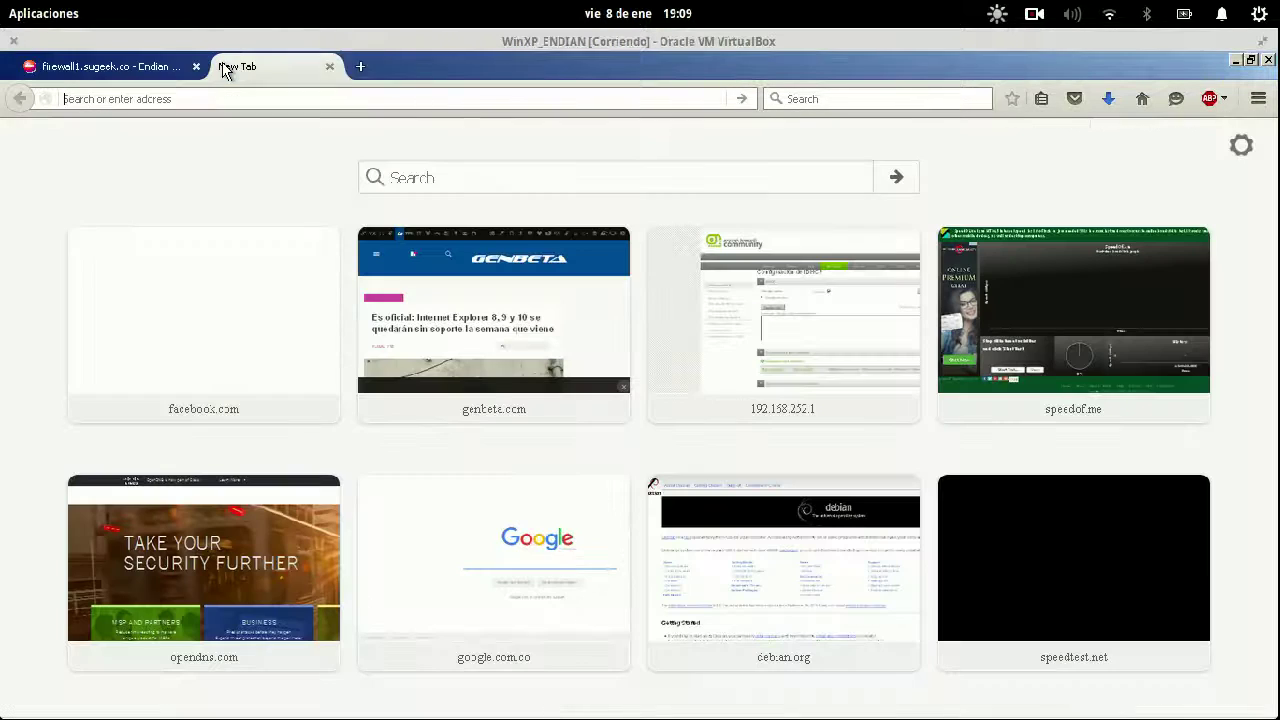
click(582, 345)
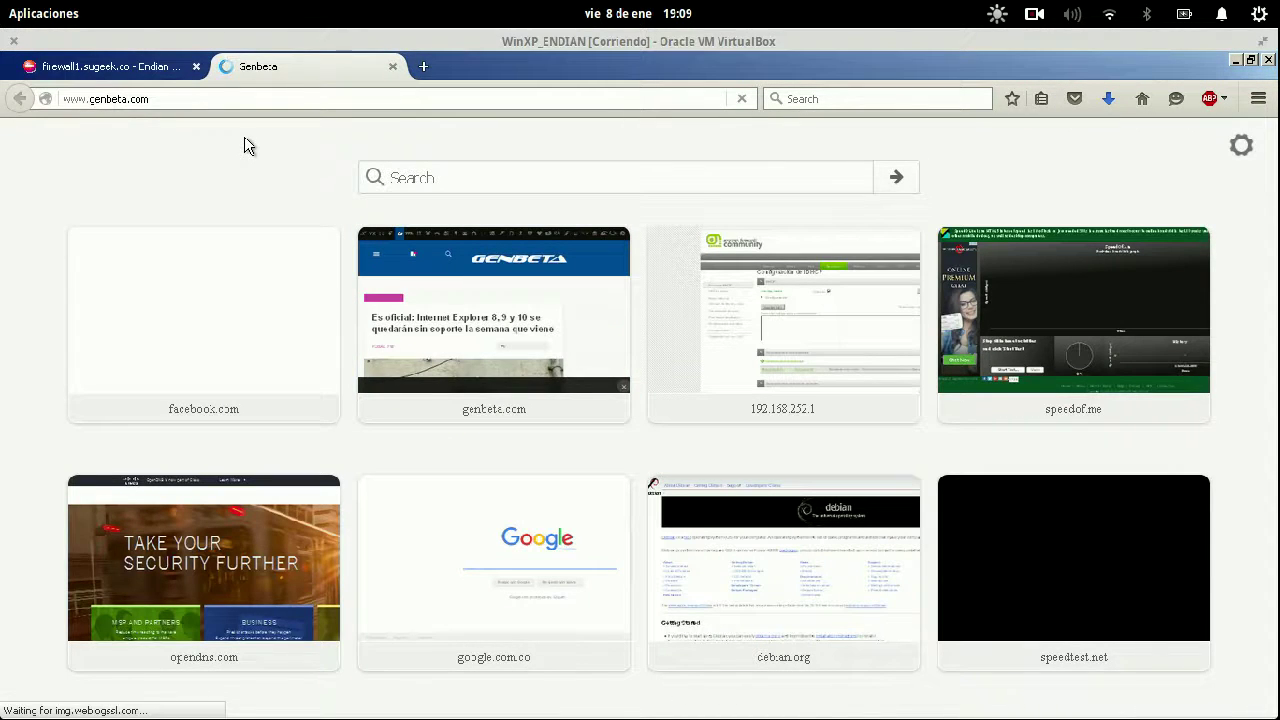
click(140, 68)
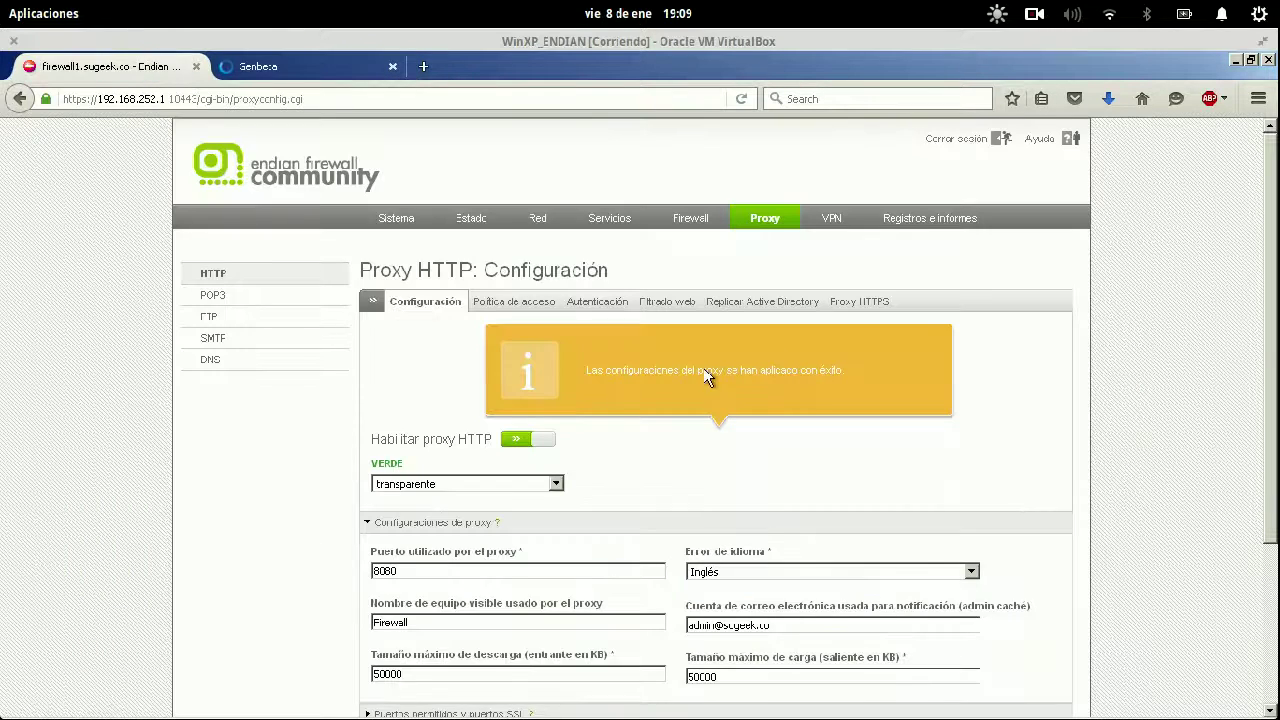
click(917, 229)
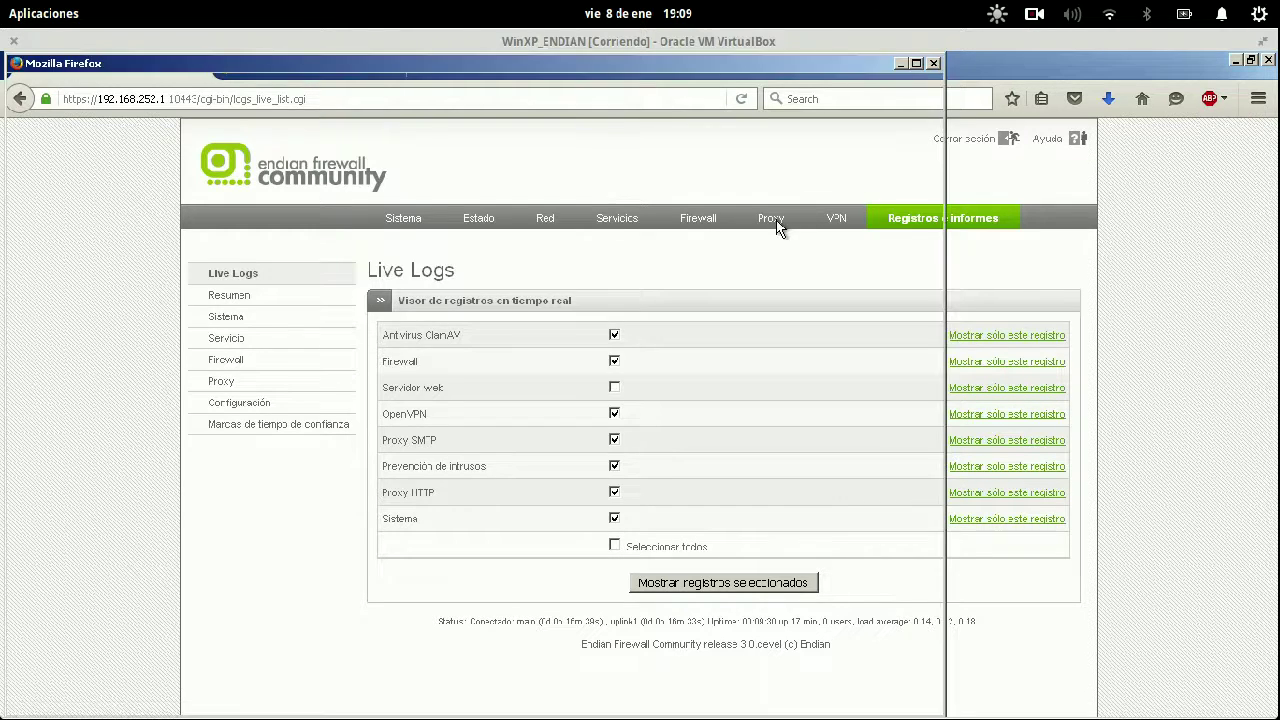
Show only the Proxy HTTP live log, filtered to client 192.168.252.2.
click(1066, 262)
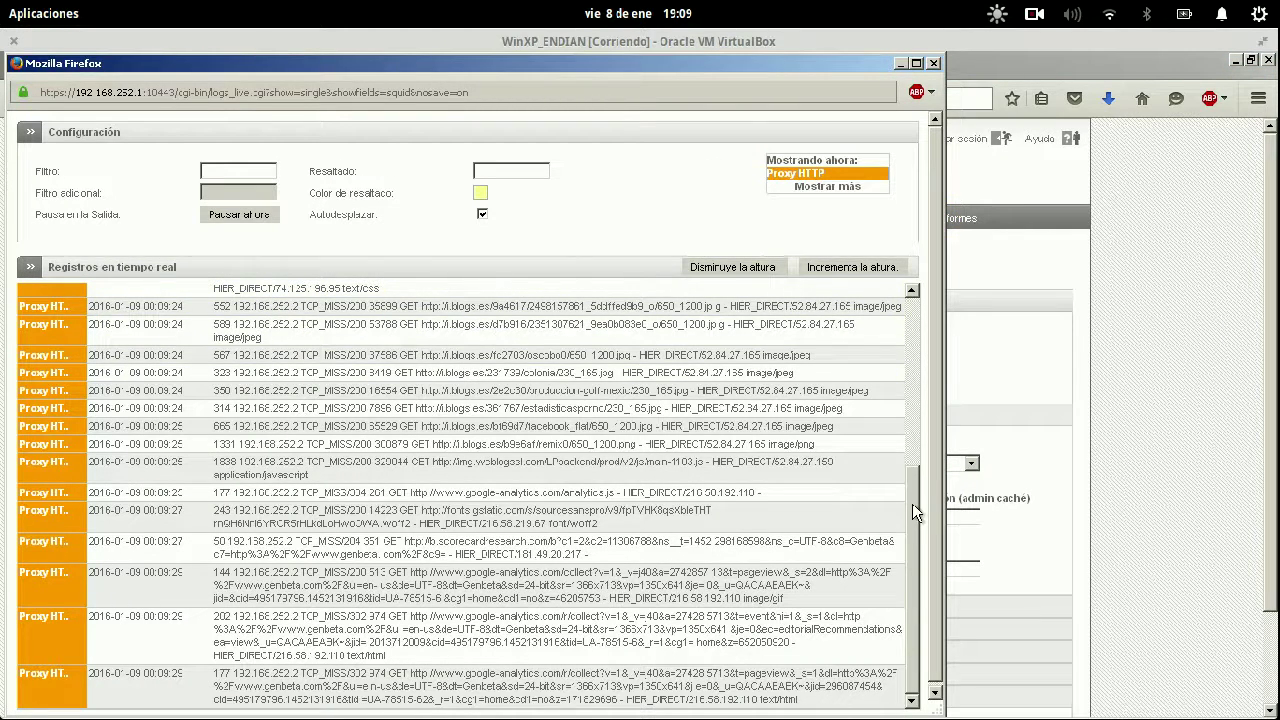
drag(912, 503, 918, 328)
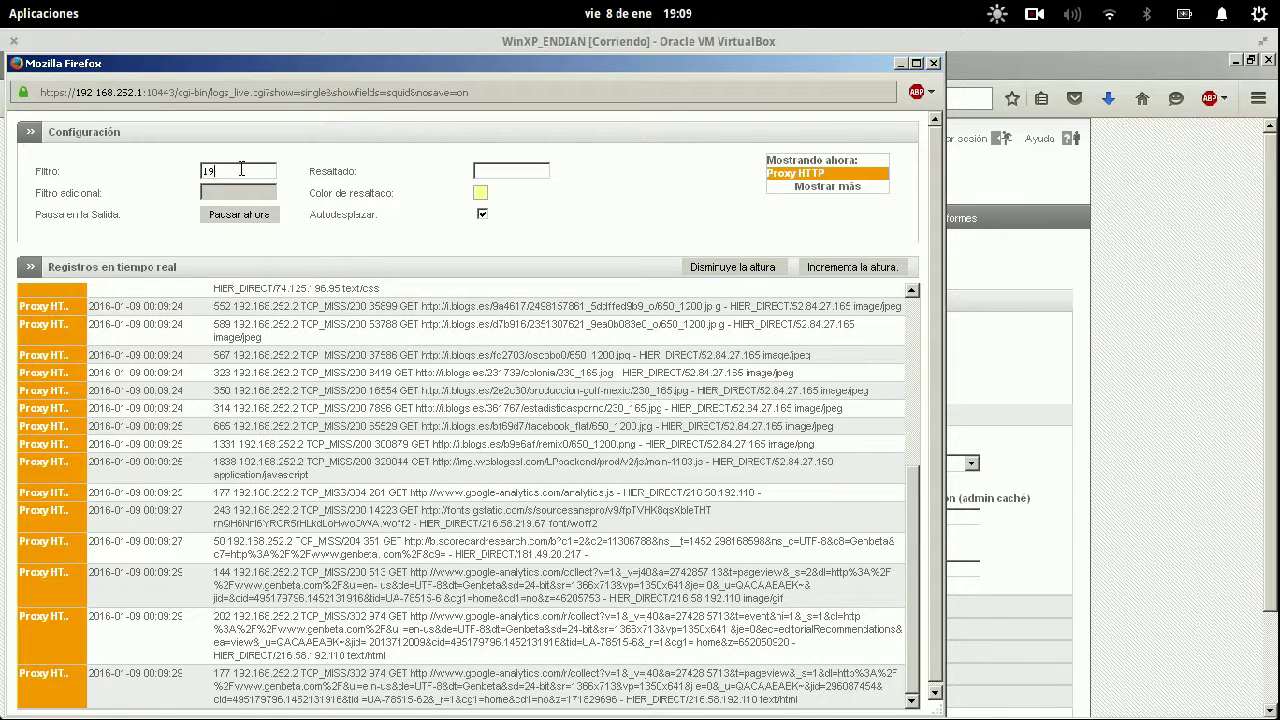
text(68.252.2)
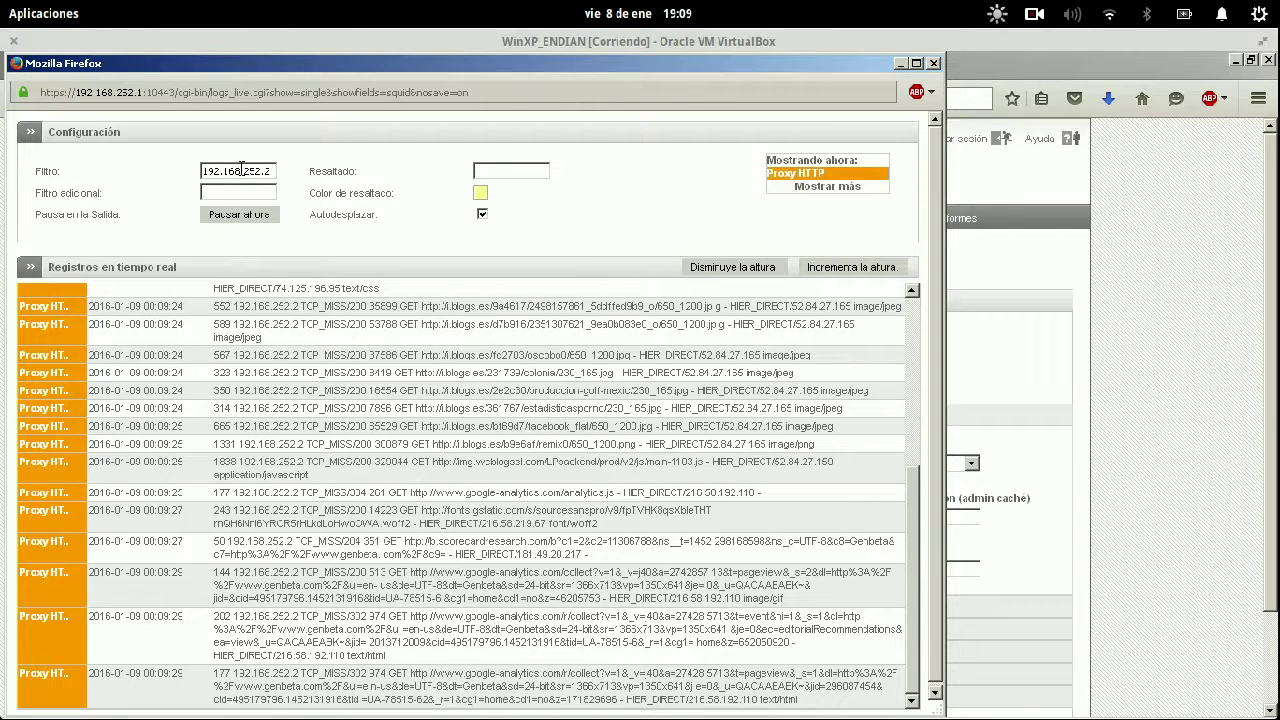
key(Tab)
drag(239, 307, 722, 318)
click(435, 310)
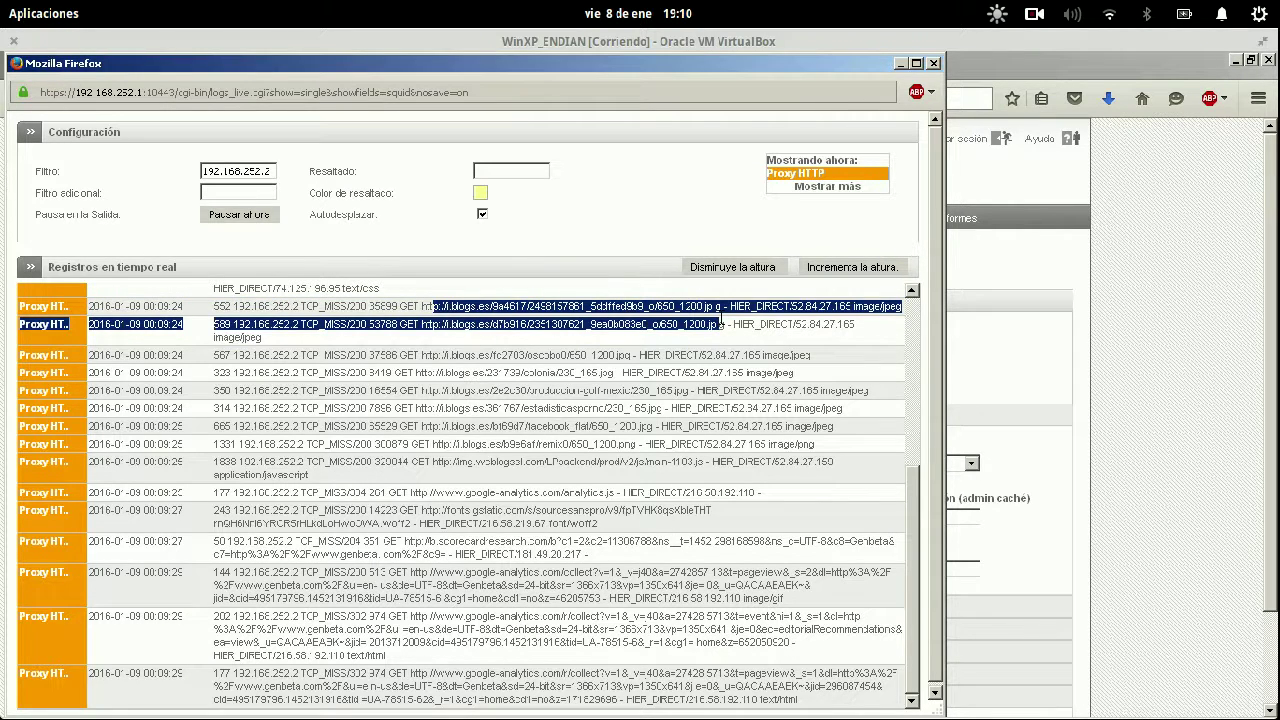
click(1145, 295)
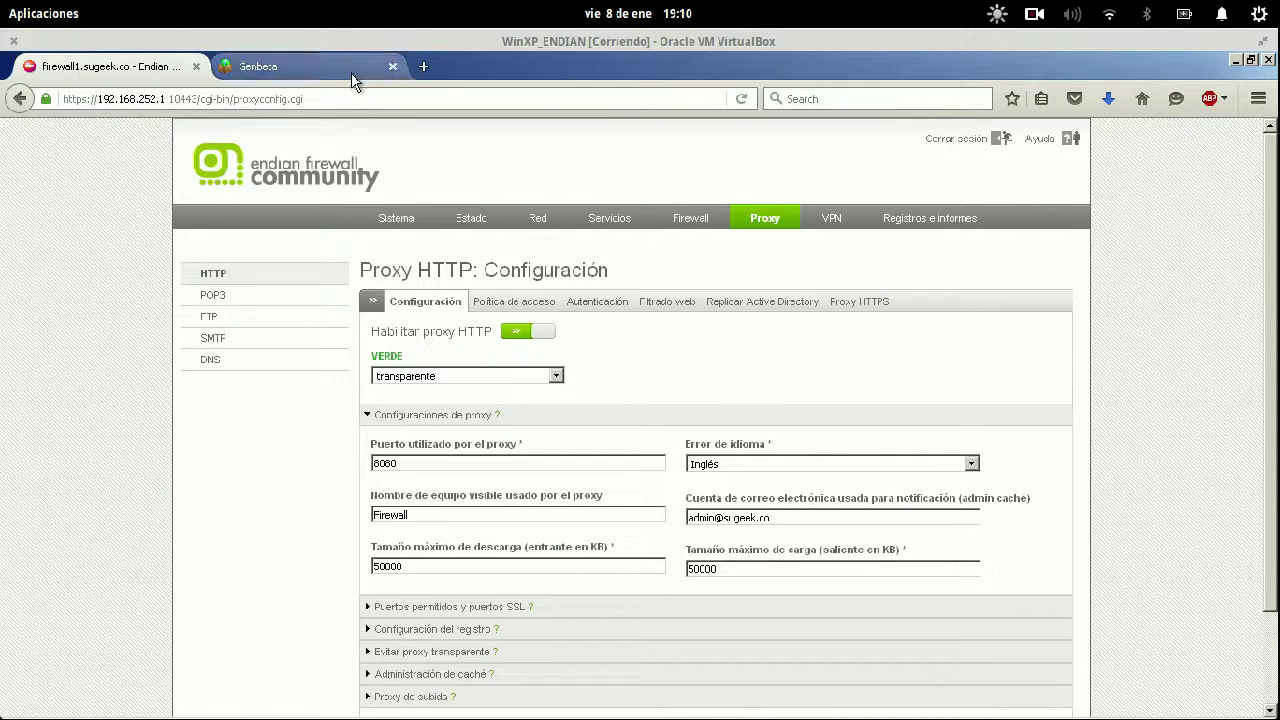
Delete the 'filtro para virus' access policy, apply the change, and start a new policy.
click(518, 303)
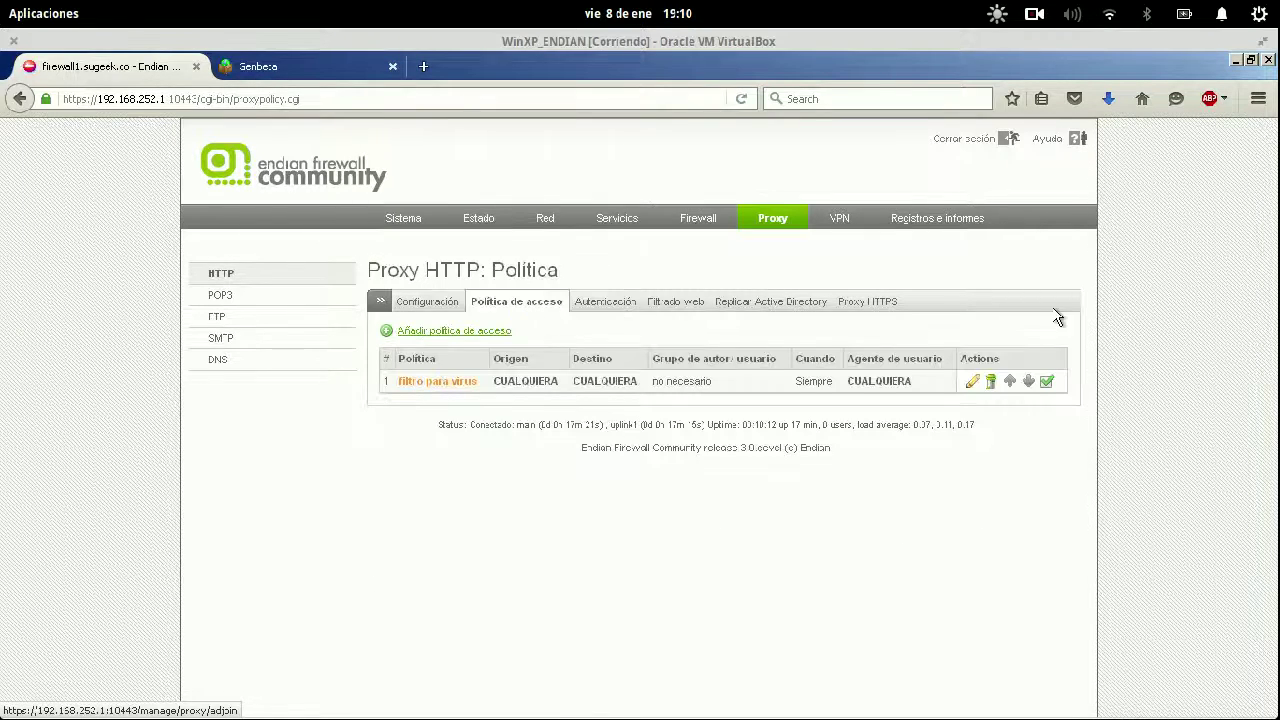
click(990, 382)
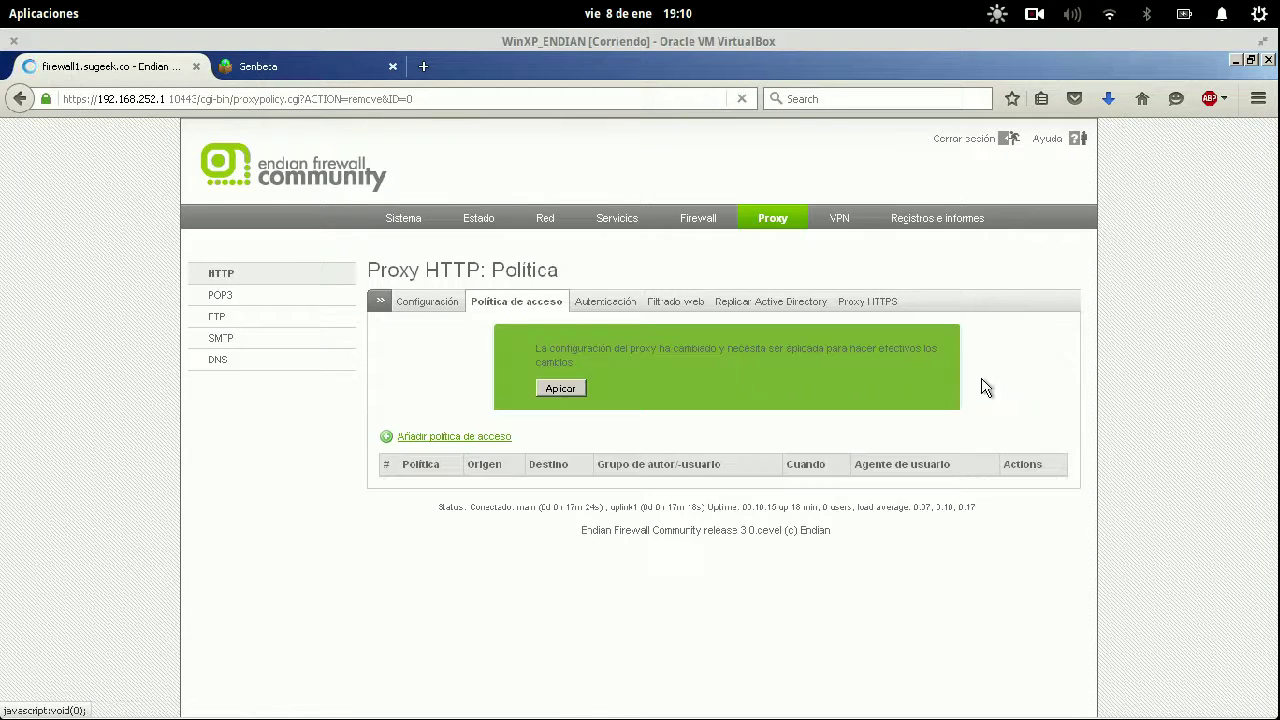
click(558, 390)
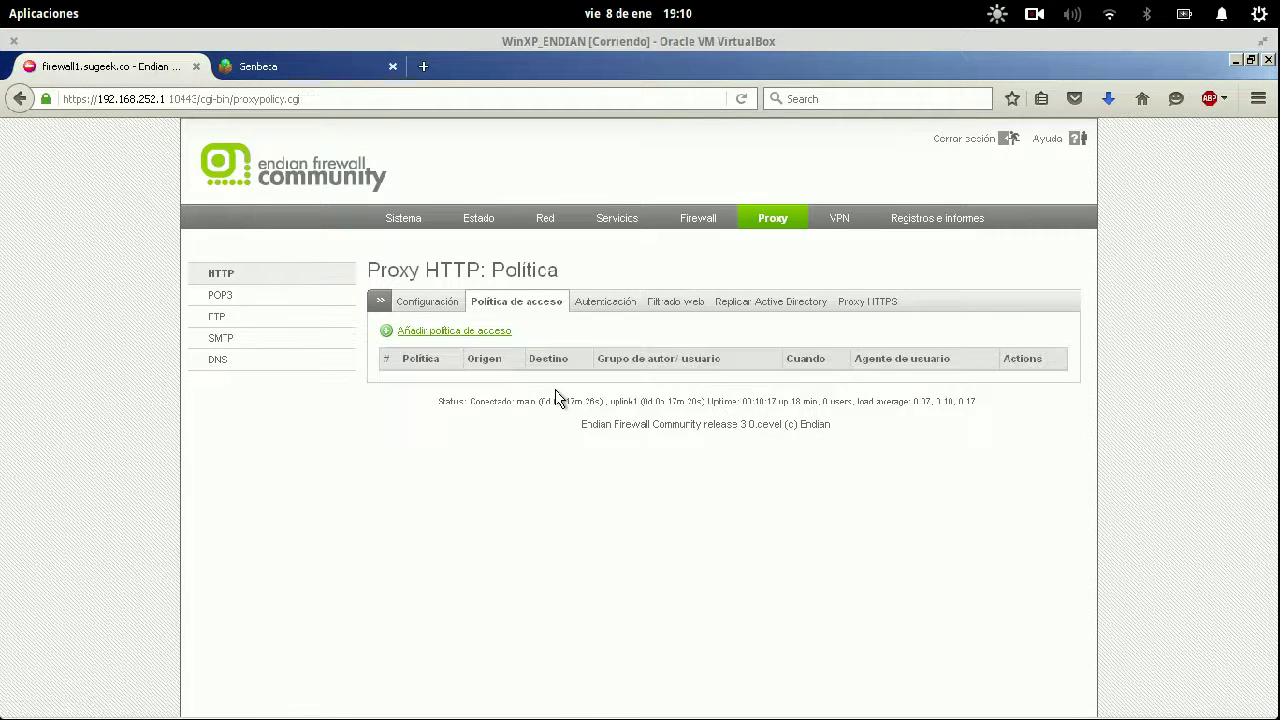
click(490, 335)
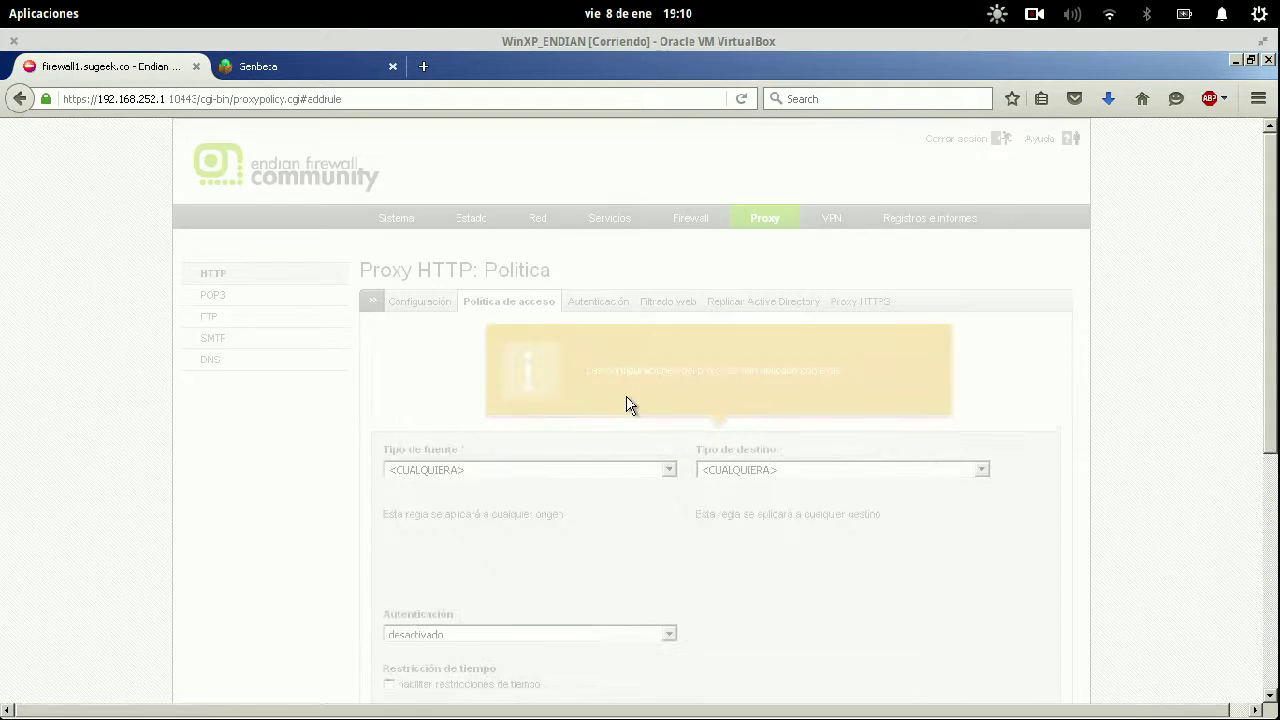
Keep the new rule applying to any source and any destination.
click(810, 470)
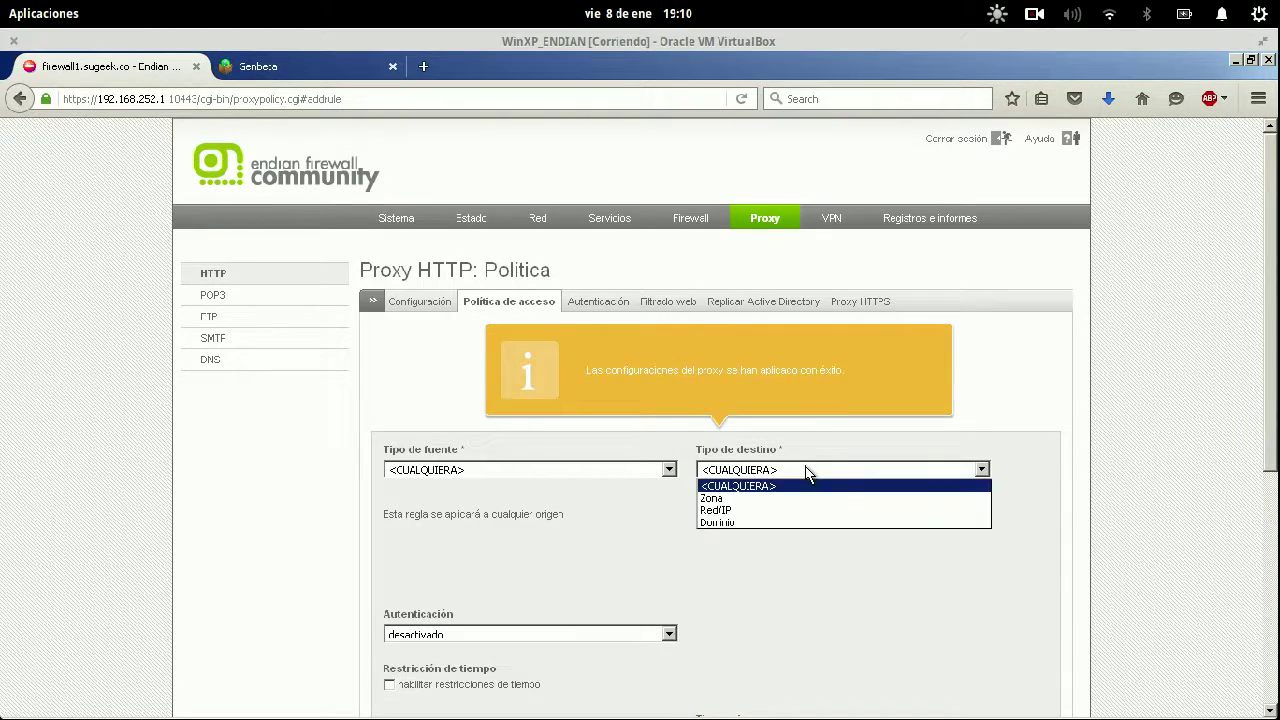
click(808, 470)
scroll(1012, 374, down, 1)
scroll(1010, 373, down, 5)
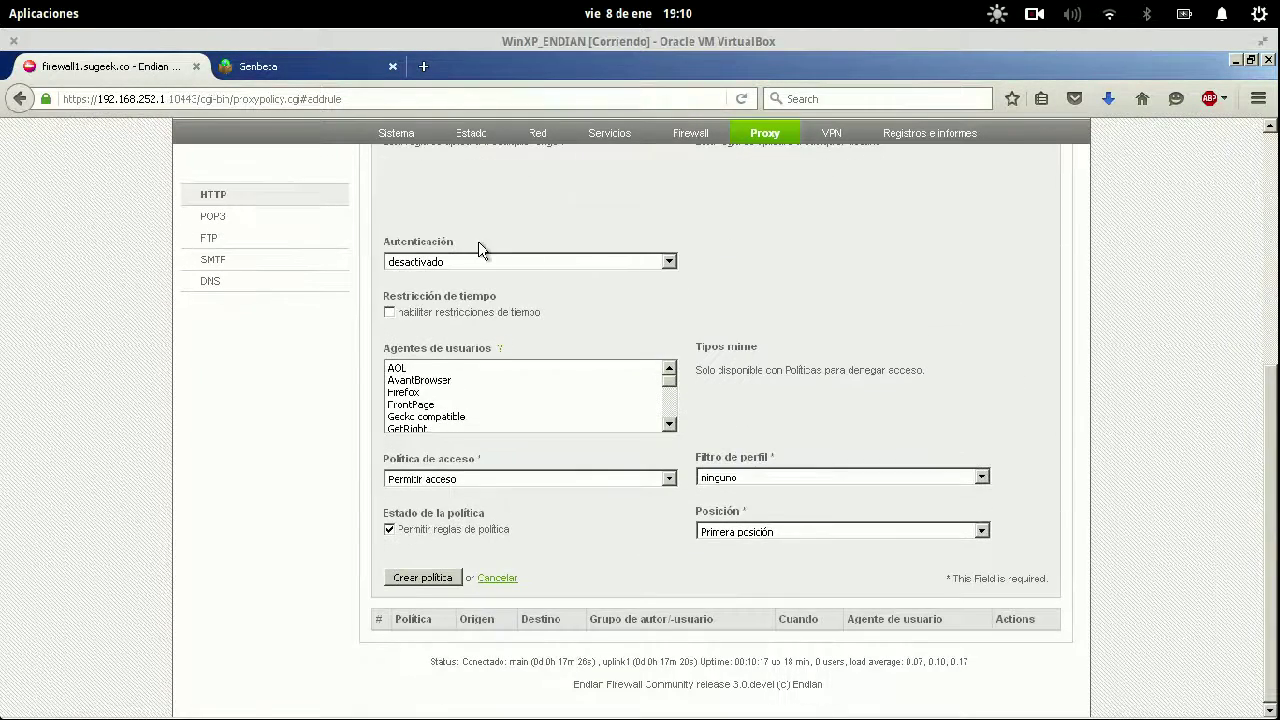
scroll(743, 300, up, 2)
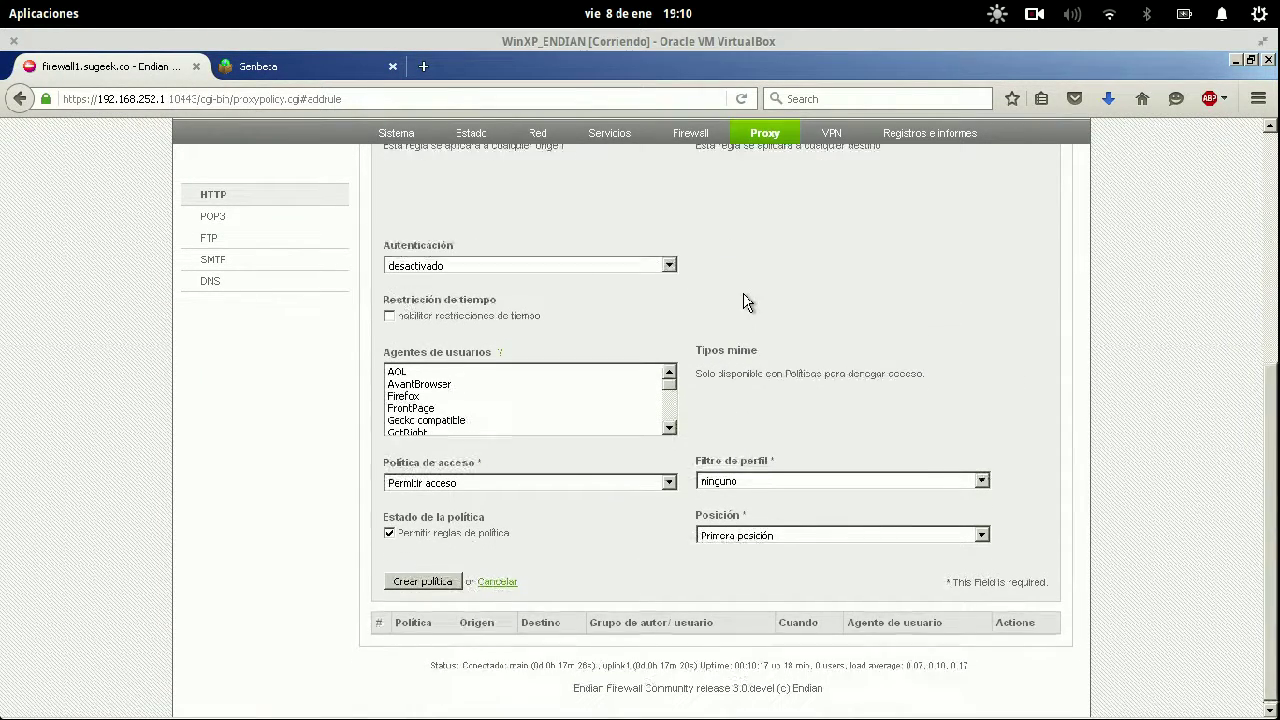
click(609, 206)
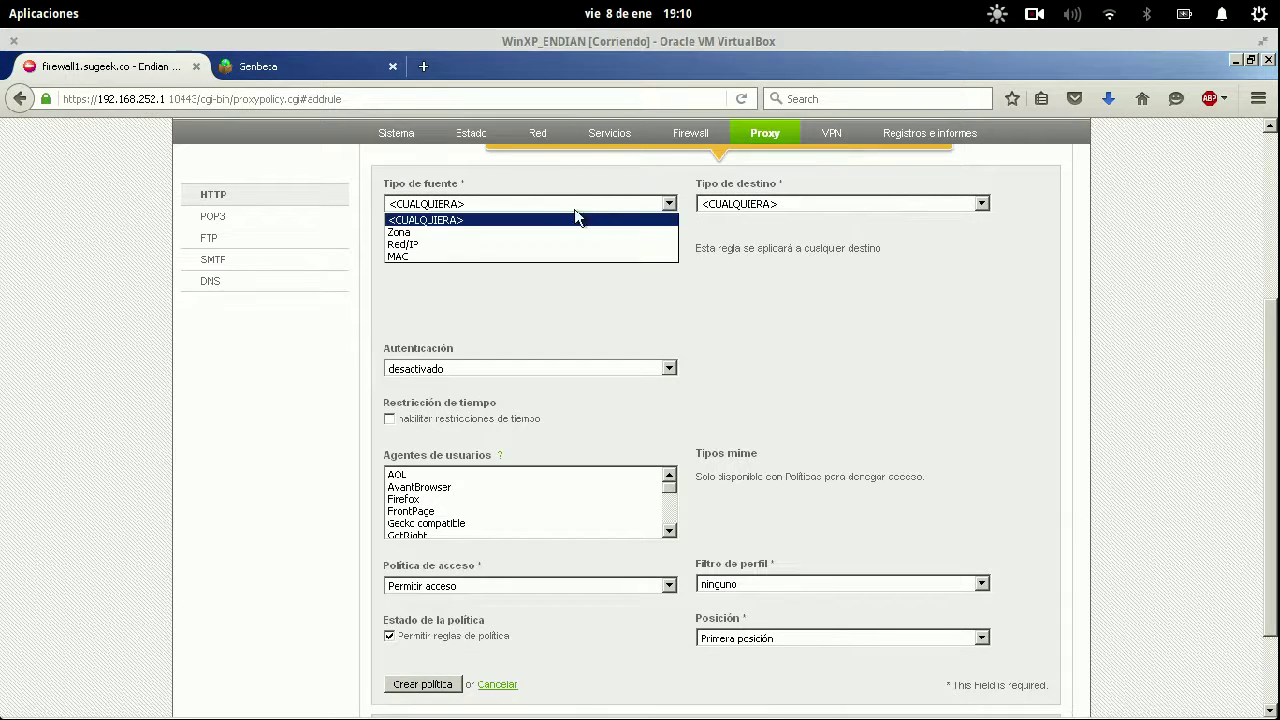
click(523, 220)
click(795, 200)
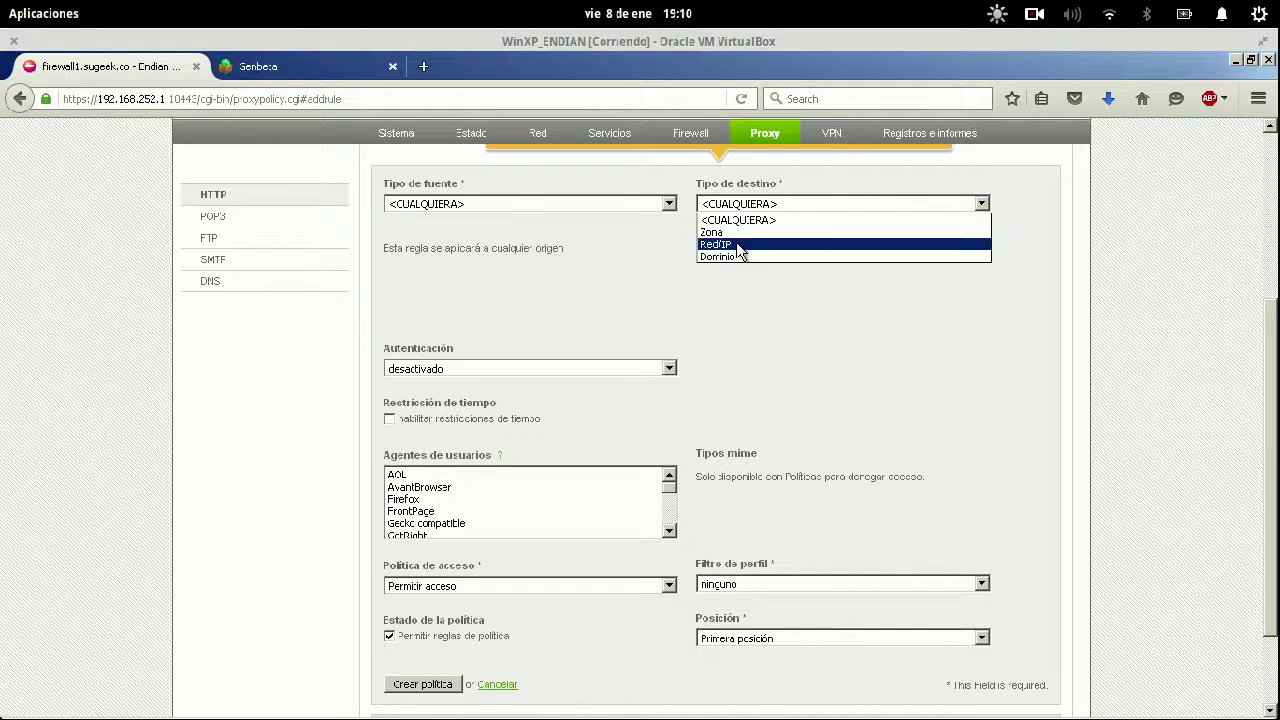
click(738, 244)
click(779, 200)
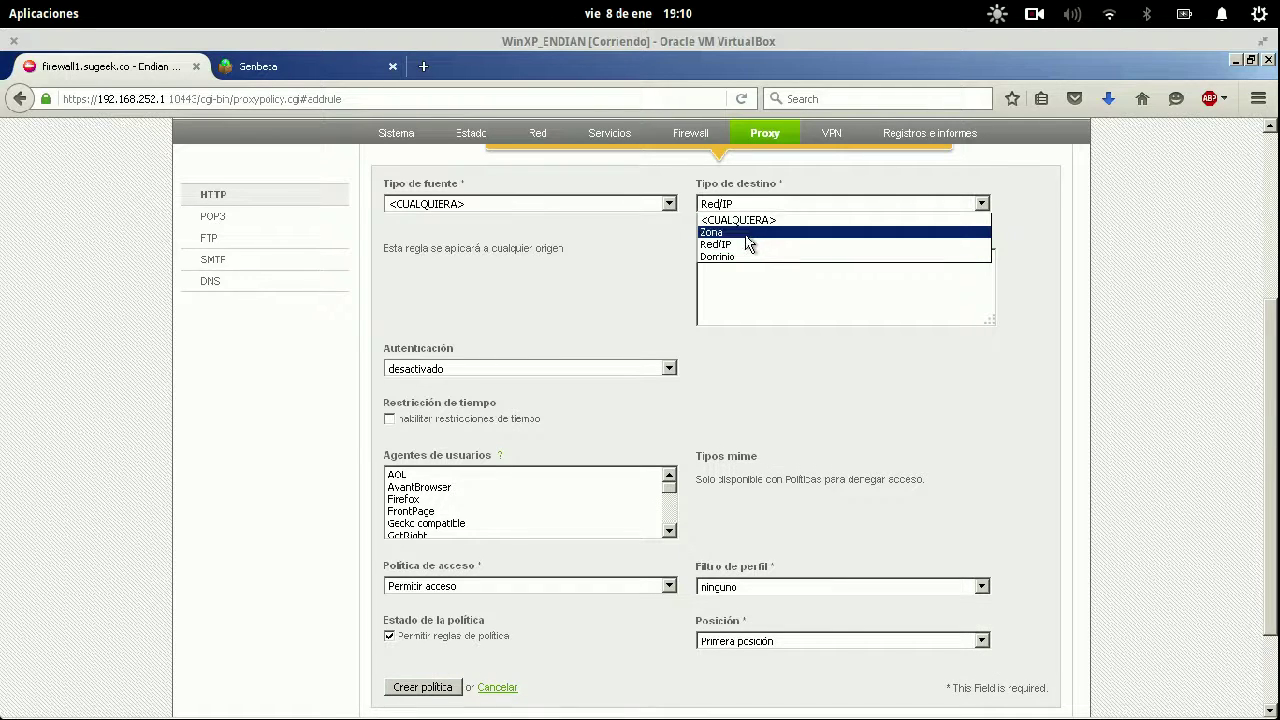
click(745, 219)
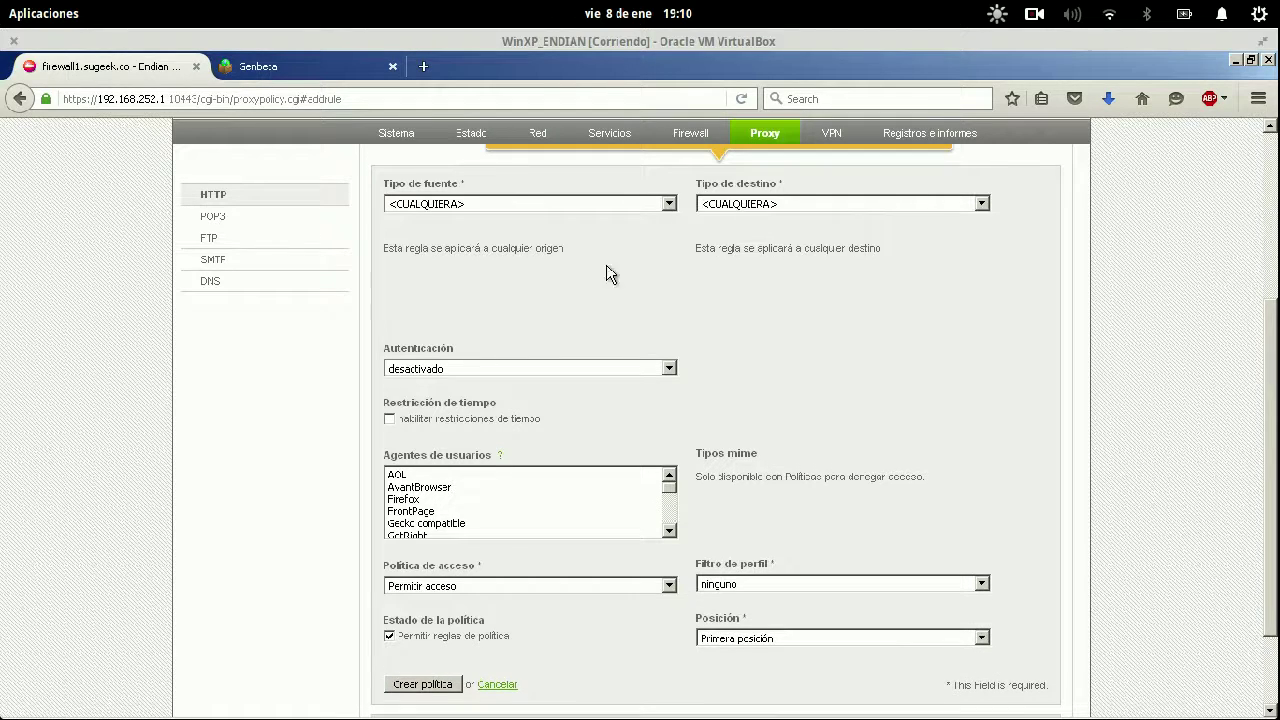
Try user and group authentication, then leave authentication disabled.
click(561, 369)
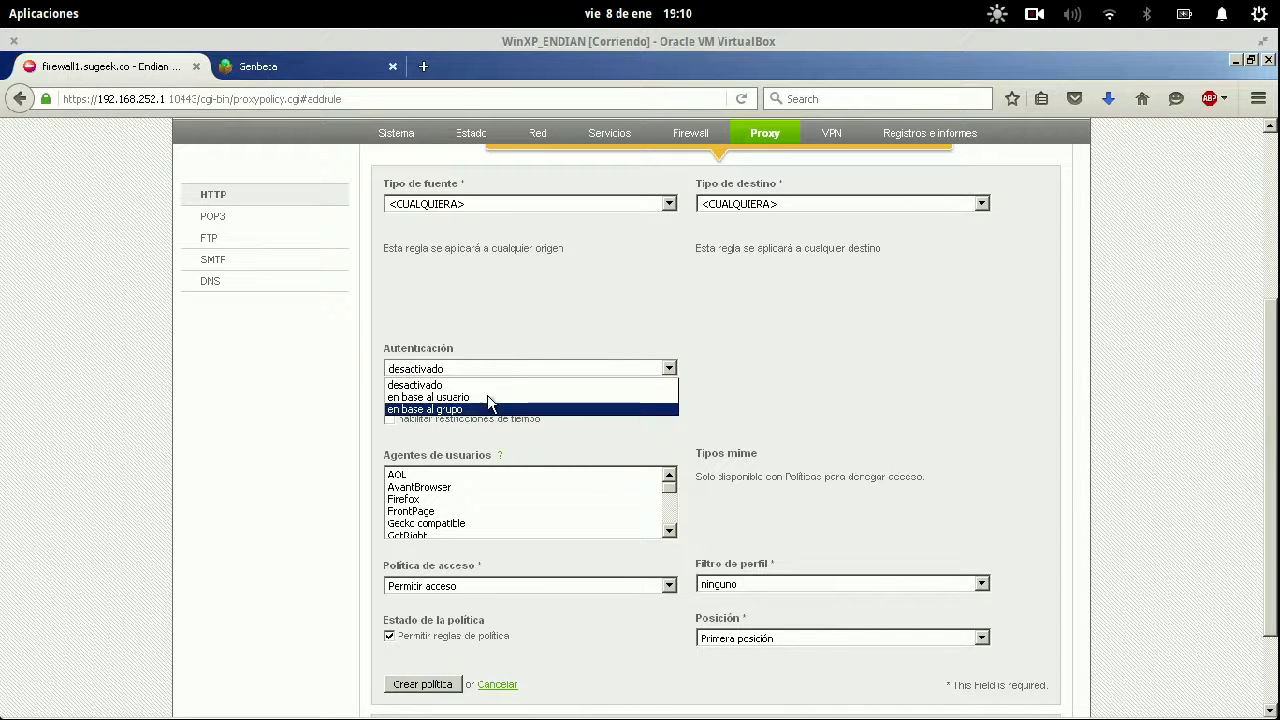
click(490, 397)
click(518, 372)
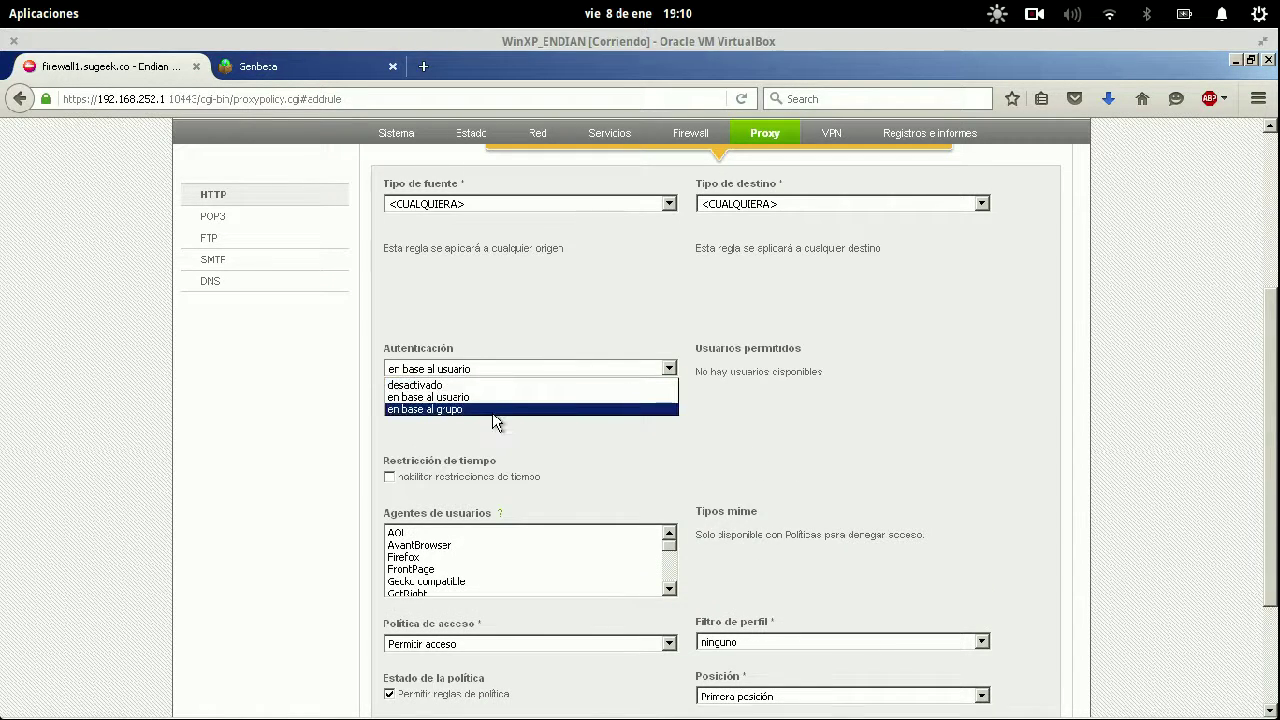
click(492, 410)
click(544, 375)
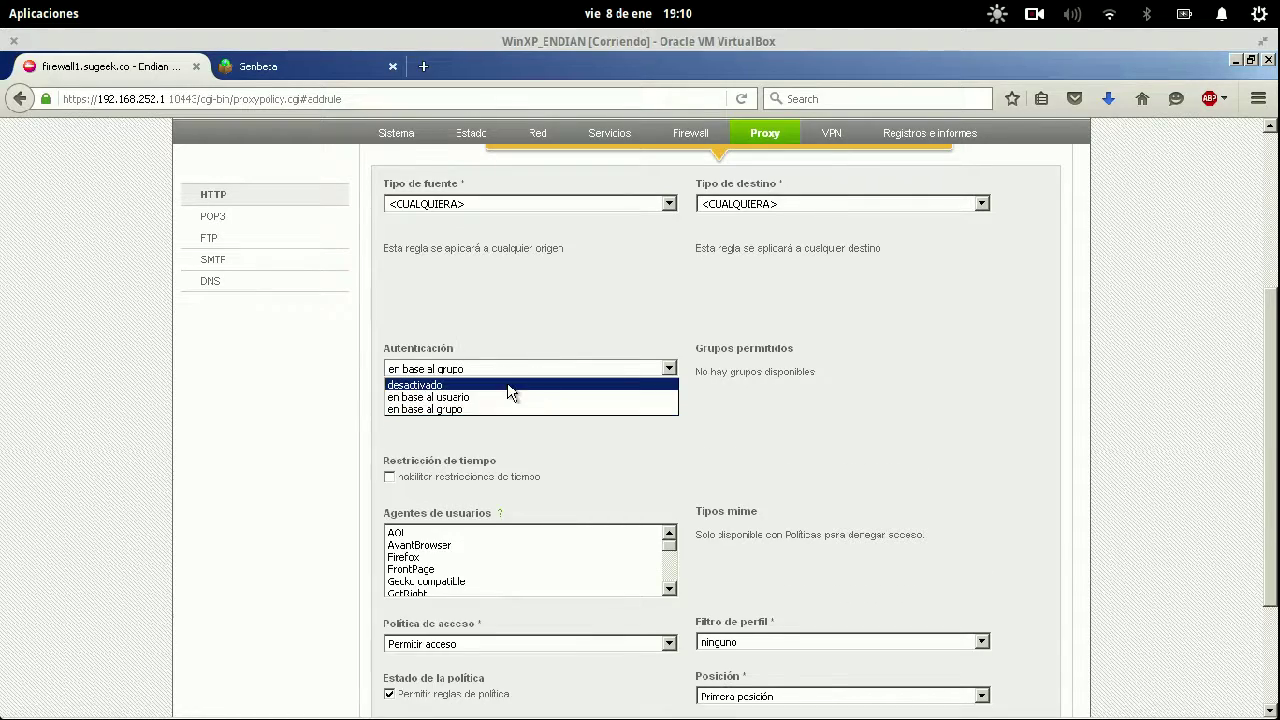
click(508, 382)
Disable time restrictions and set the rule's access policy to Denegar acceso.
scroll(700, 394, down, 5)
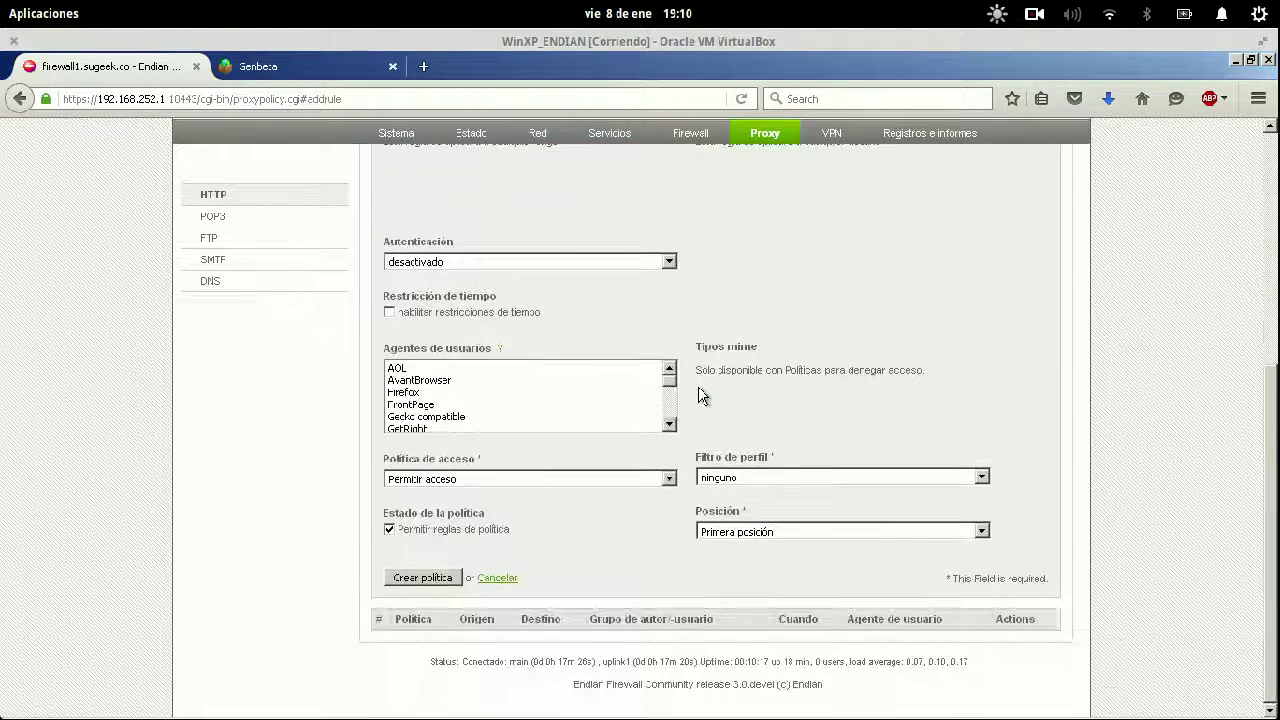
click(390, 313)
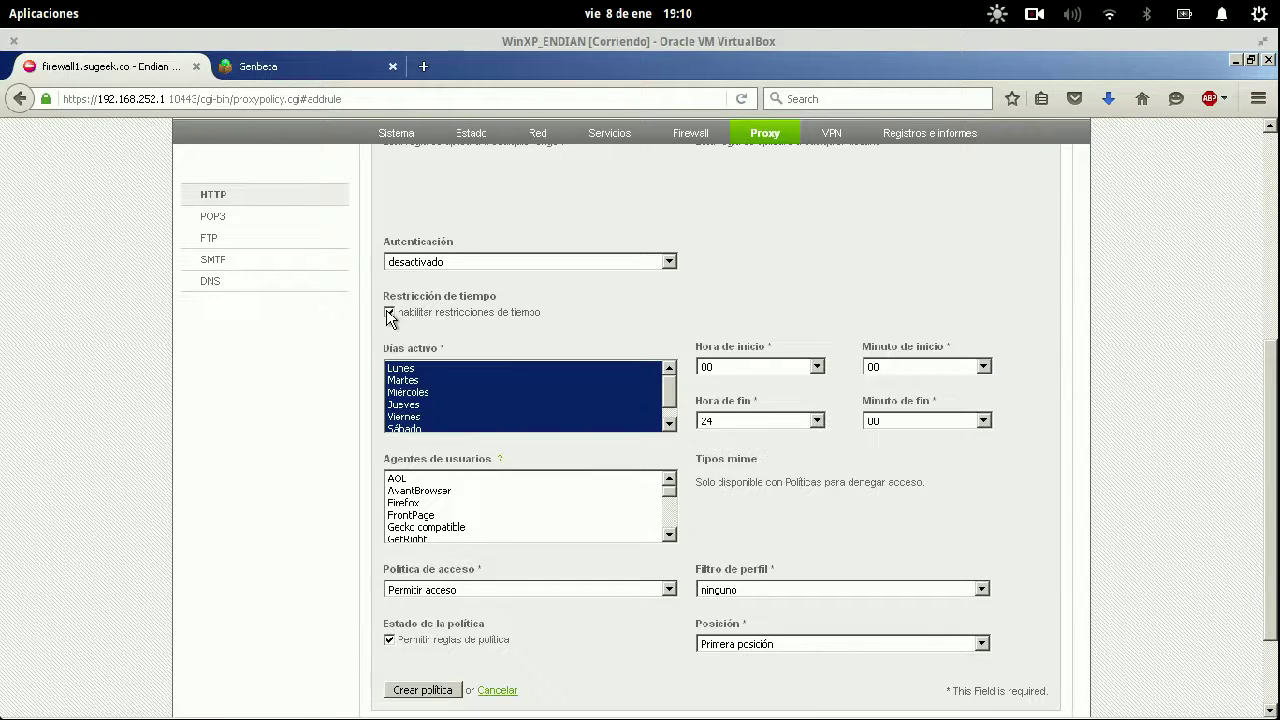
scroll(733, 350, up, 2)
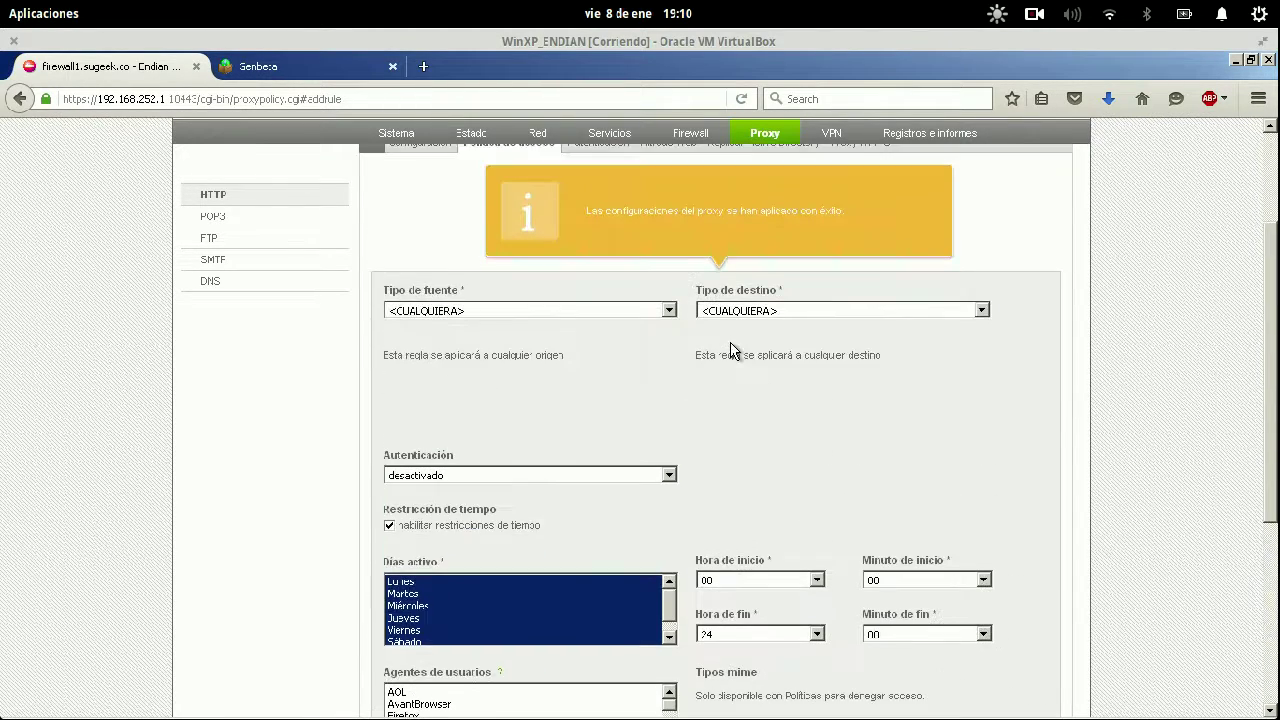
scroll(735, 348, down, 3)
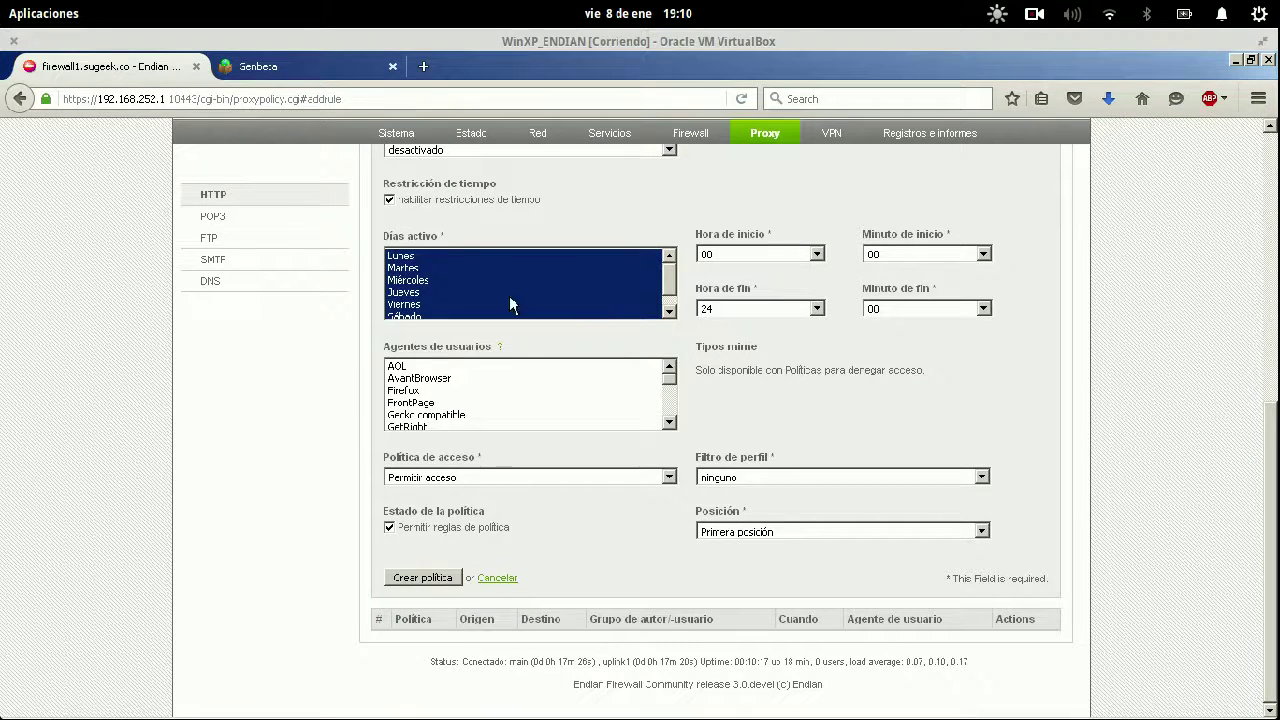
drag(668, 285, 624, 248)
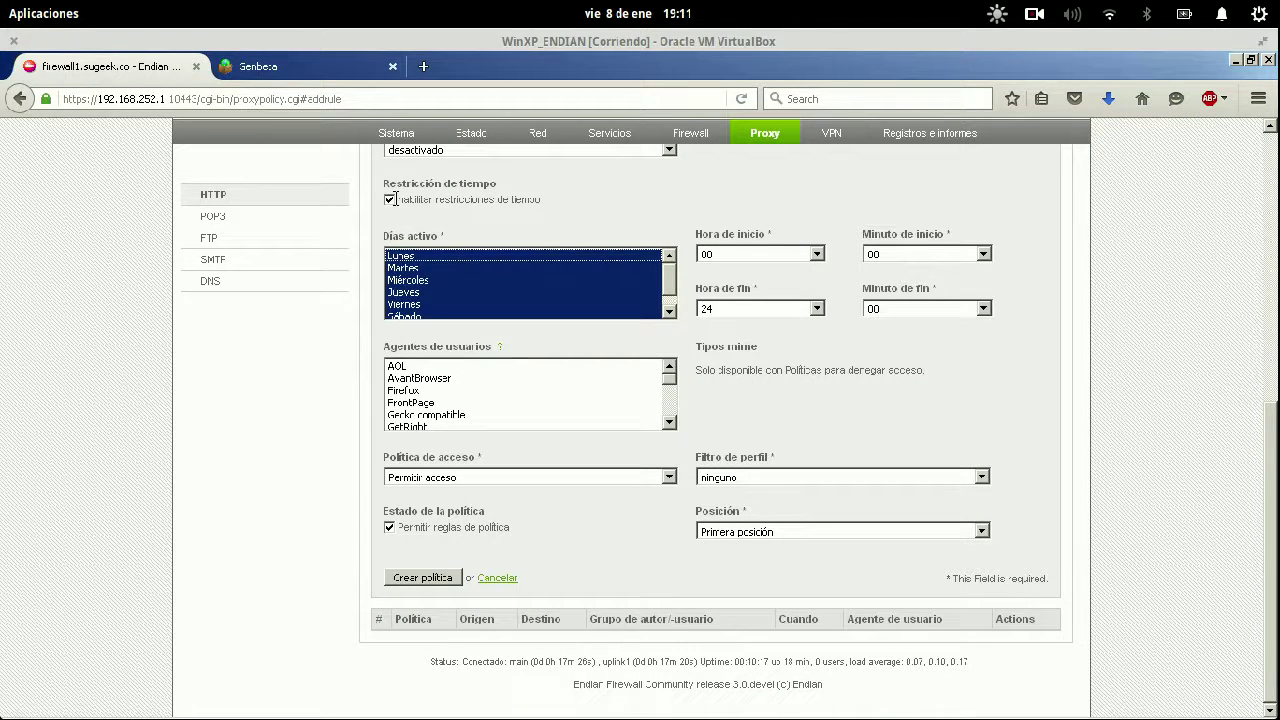
click(391, 202)
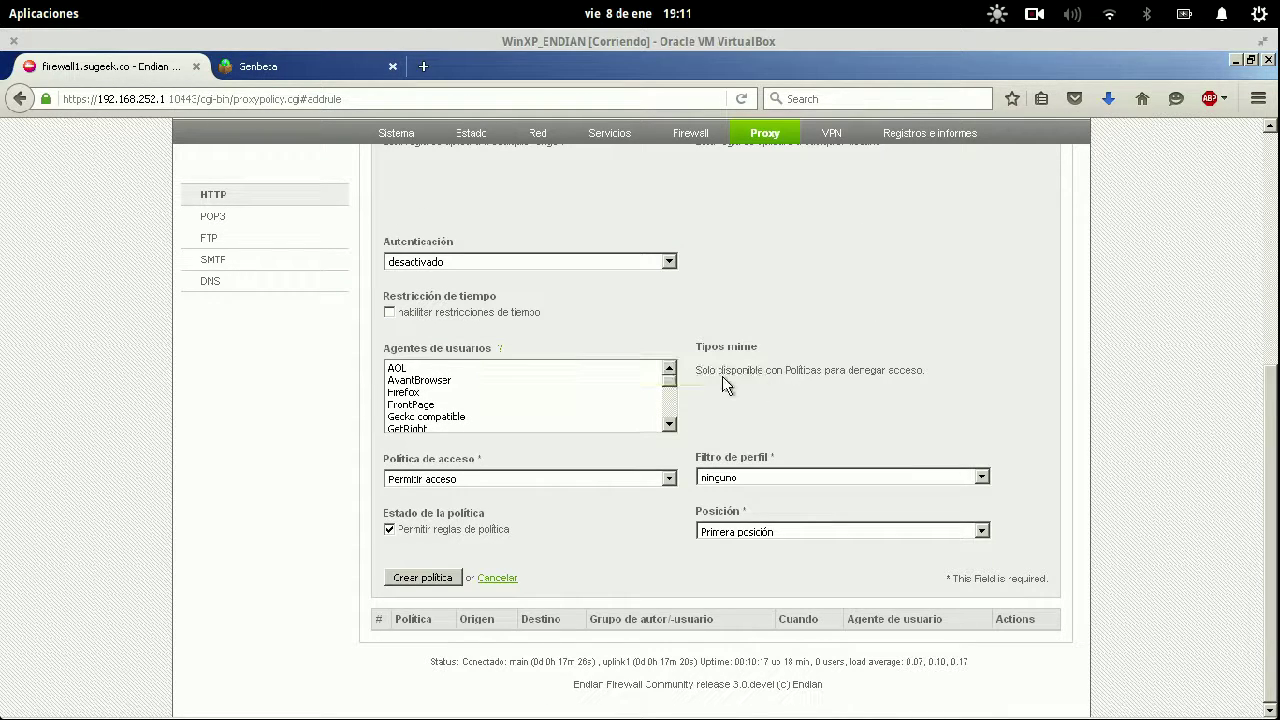
mouse_move(674, 388)
mouse_down()
mouse_move(674, 421)
mouse_move(674, 378)
mouse_up()
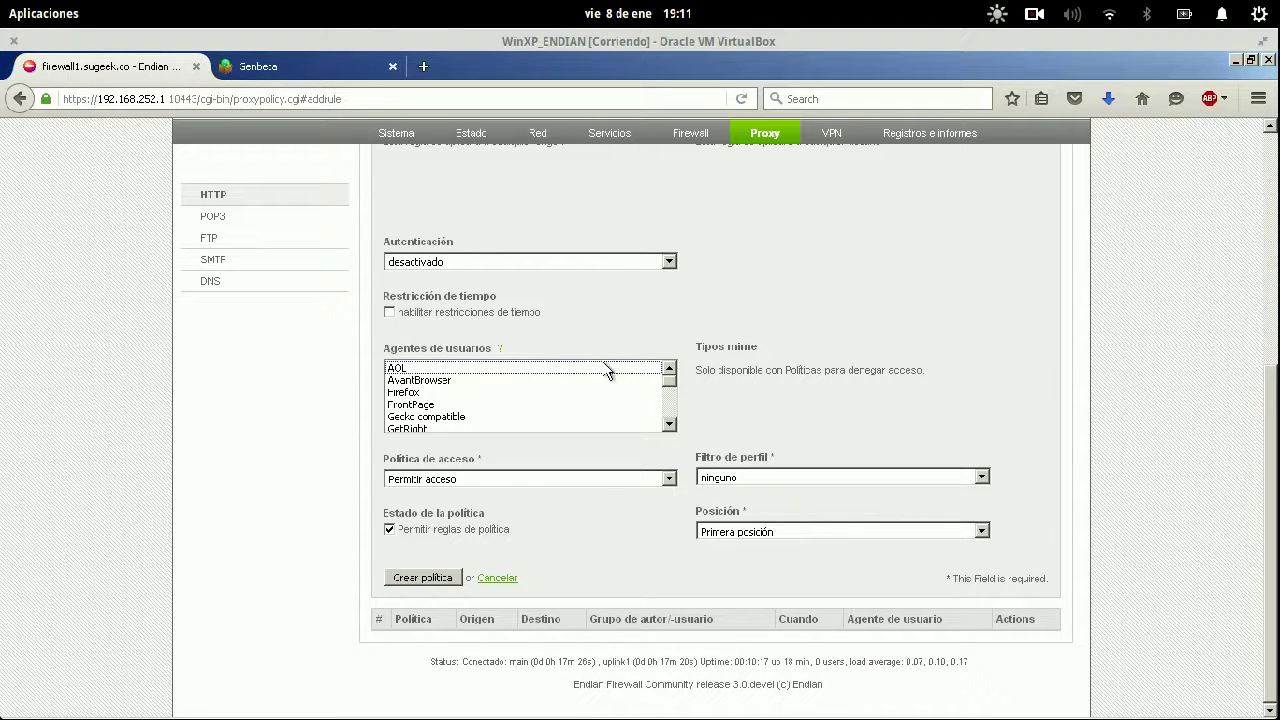
click(647, 477)
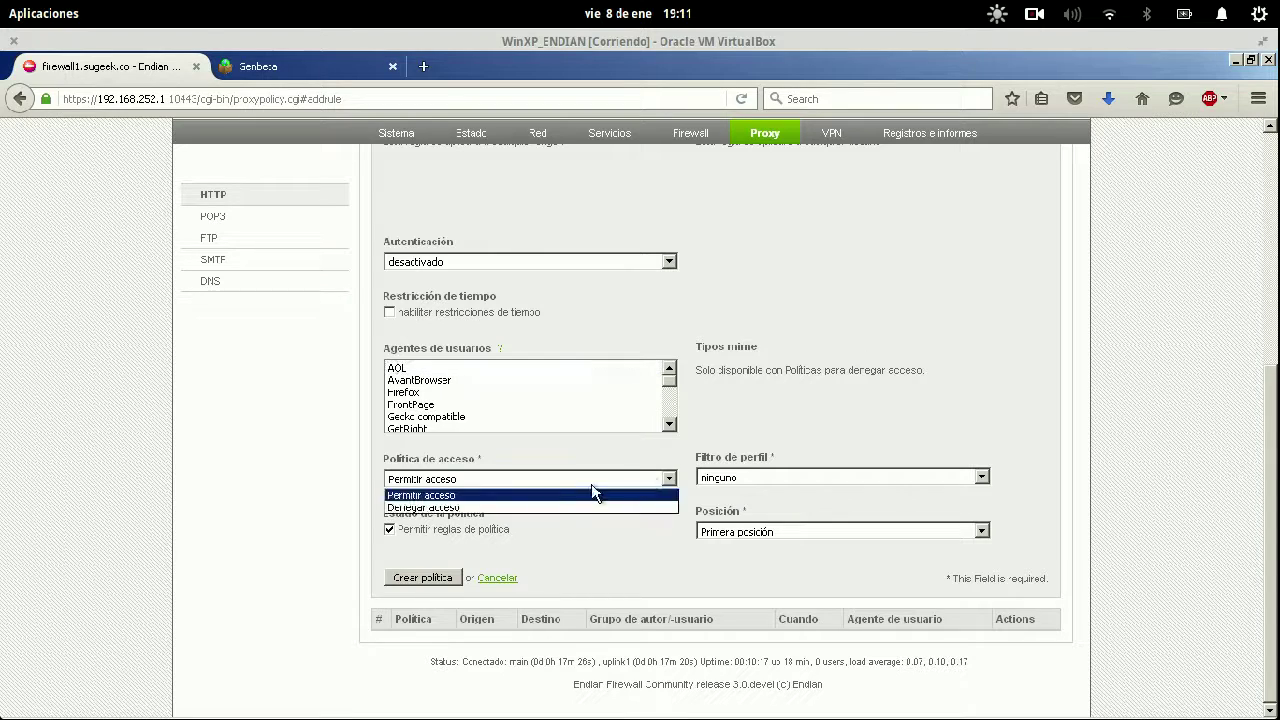
click(536, 506)
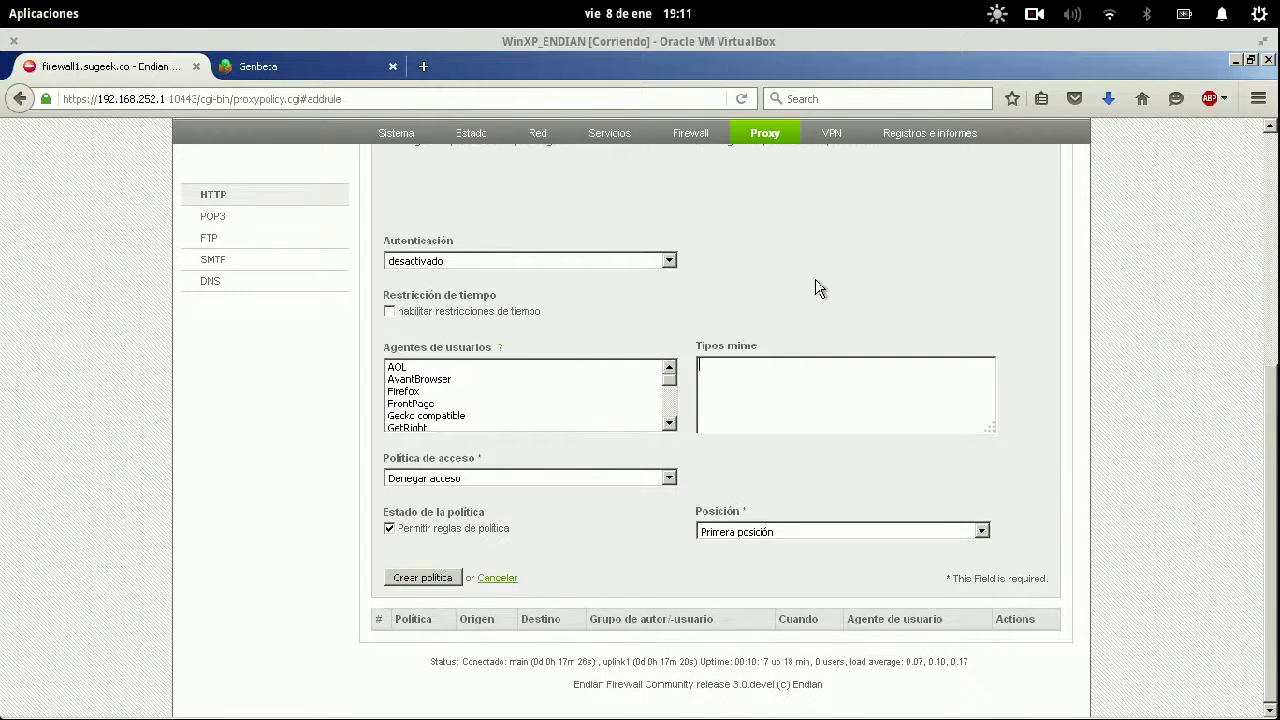
In a new tab, search Google for 'codigos mime' and open the Wikipedia result.
click(431, 64)
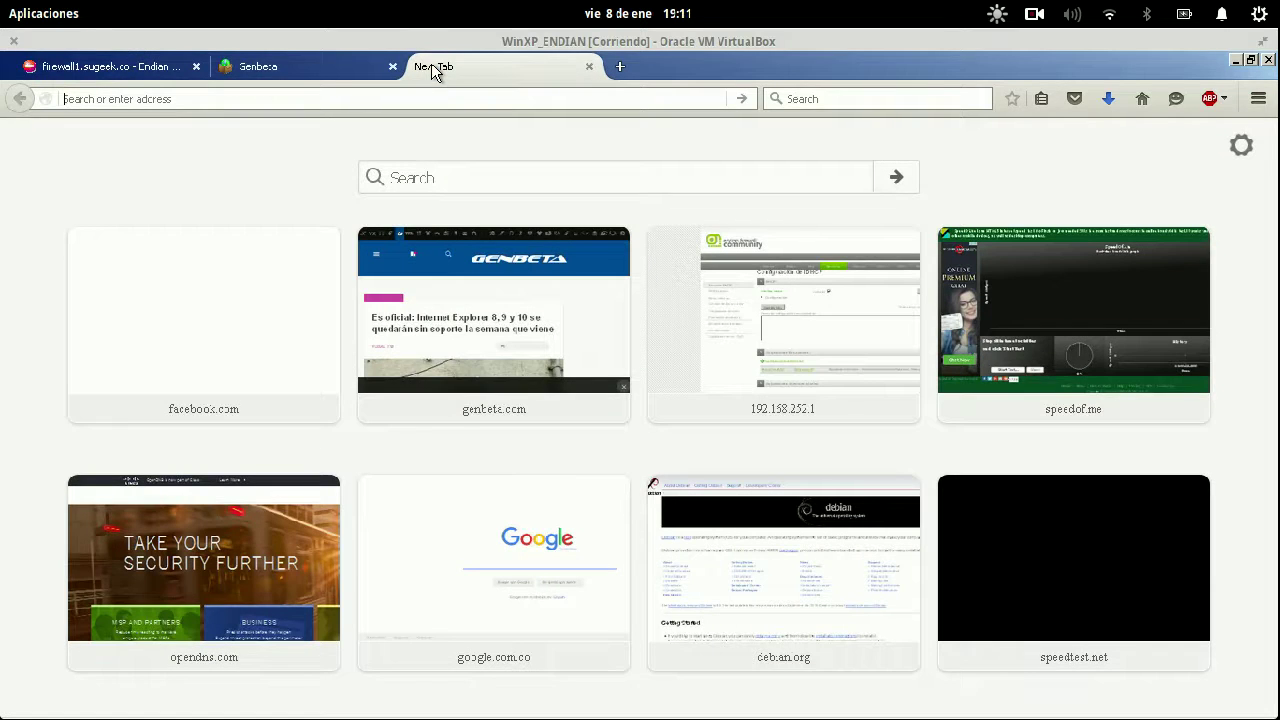
text(codigos mim)
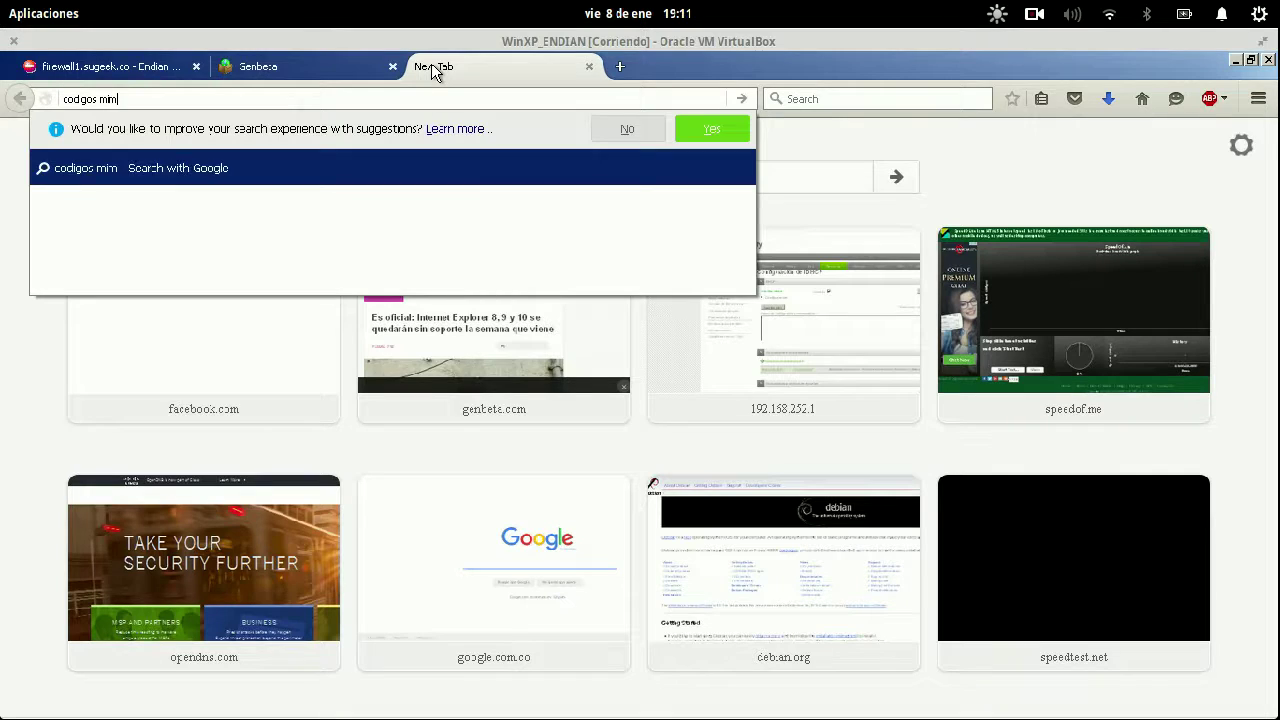
text(e)
key(Return)
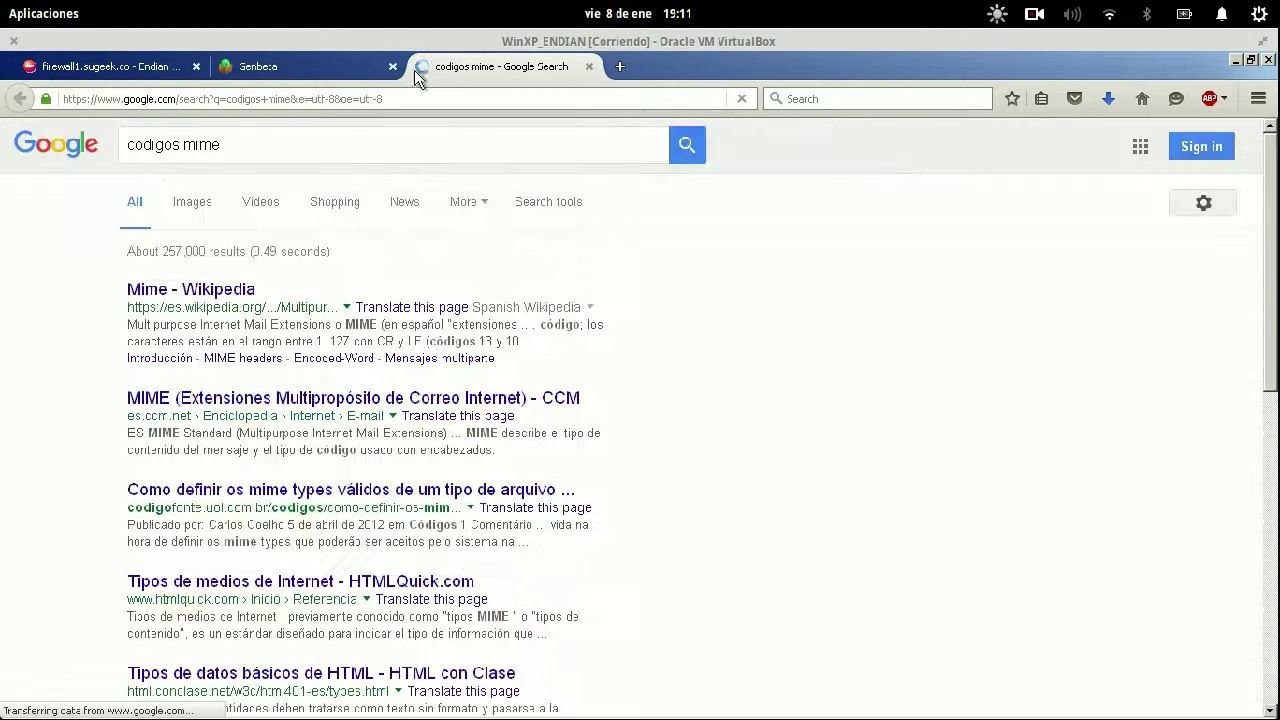
click(238, 292)
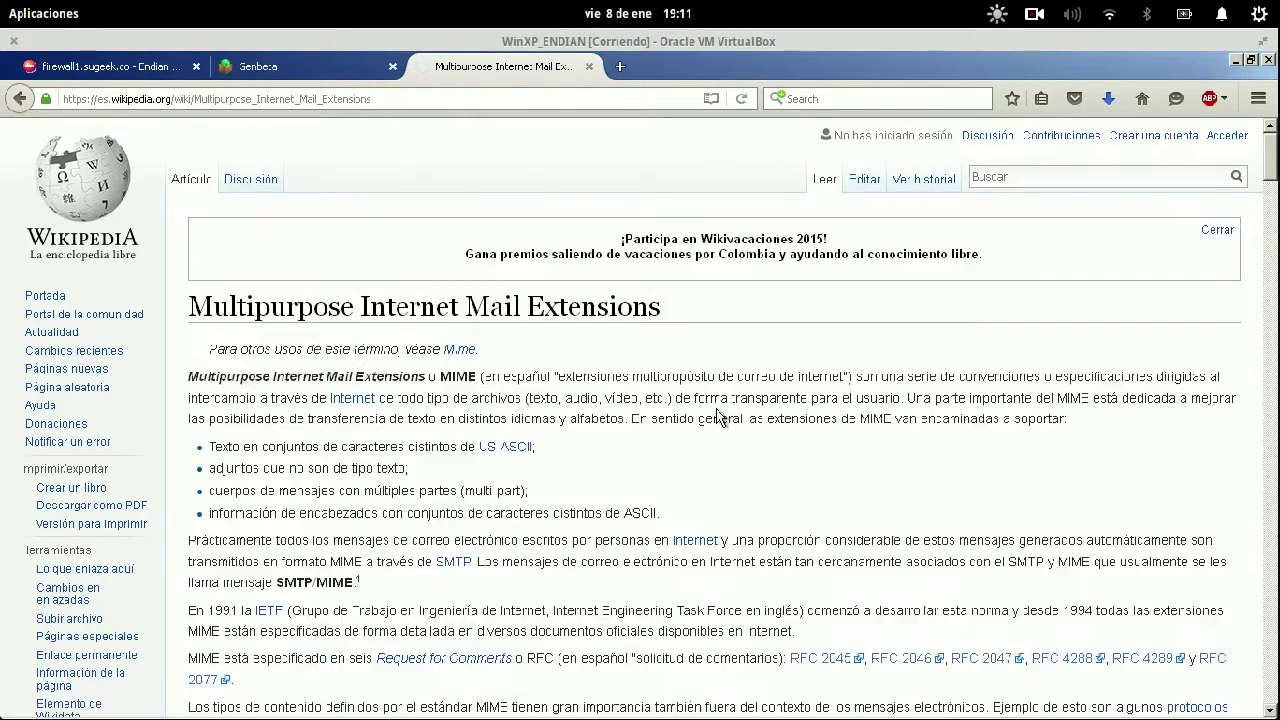
Skim the MIME article, including the Content-Type: text/plain example, then return to the firewall.
scroll(716, 417, down, 5)
scroll(716, 417, down, 15)
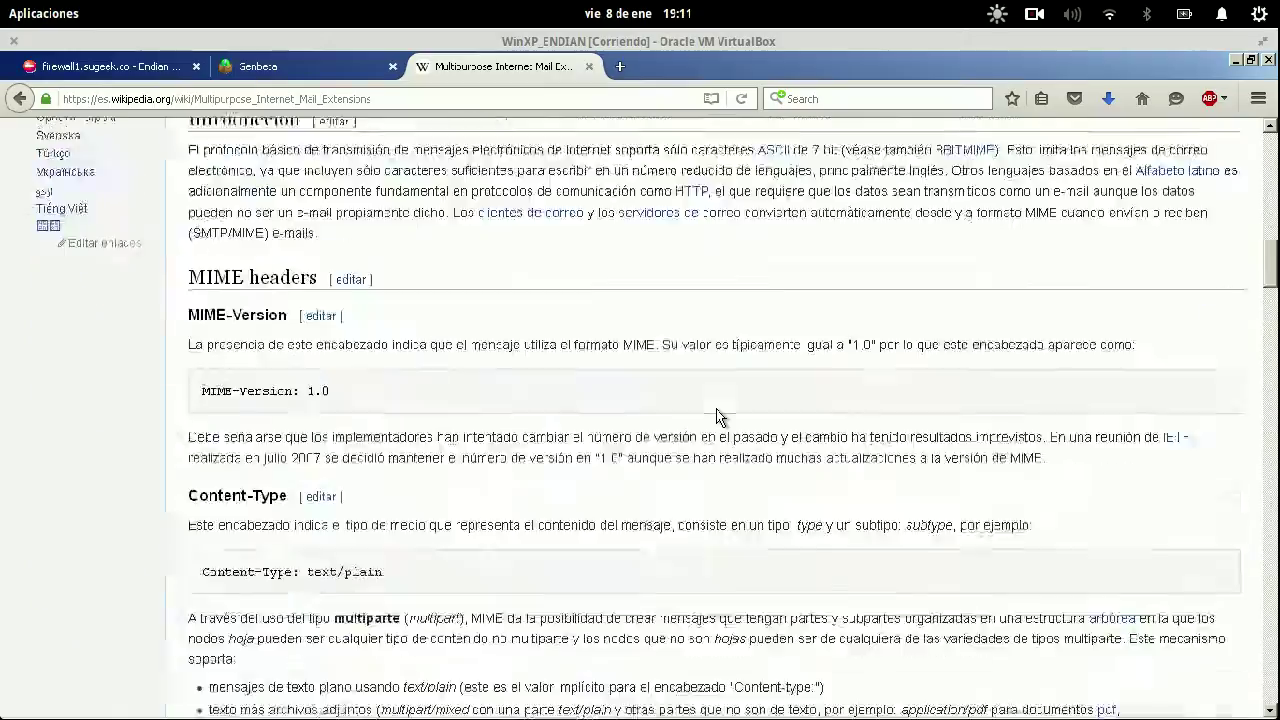
scroll(716, 417, up, 5)
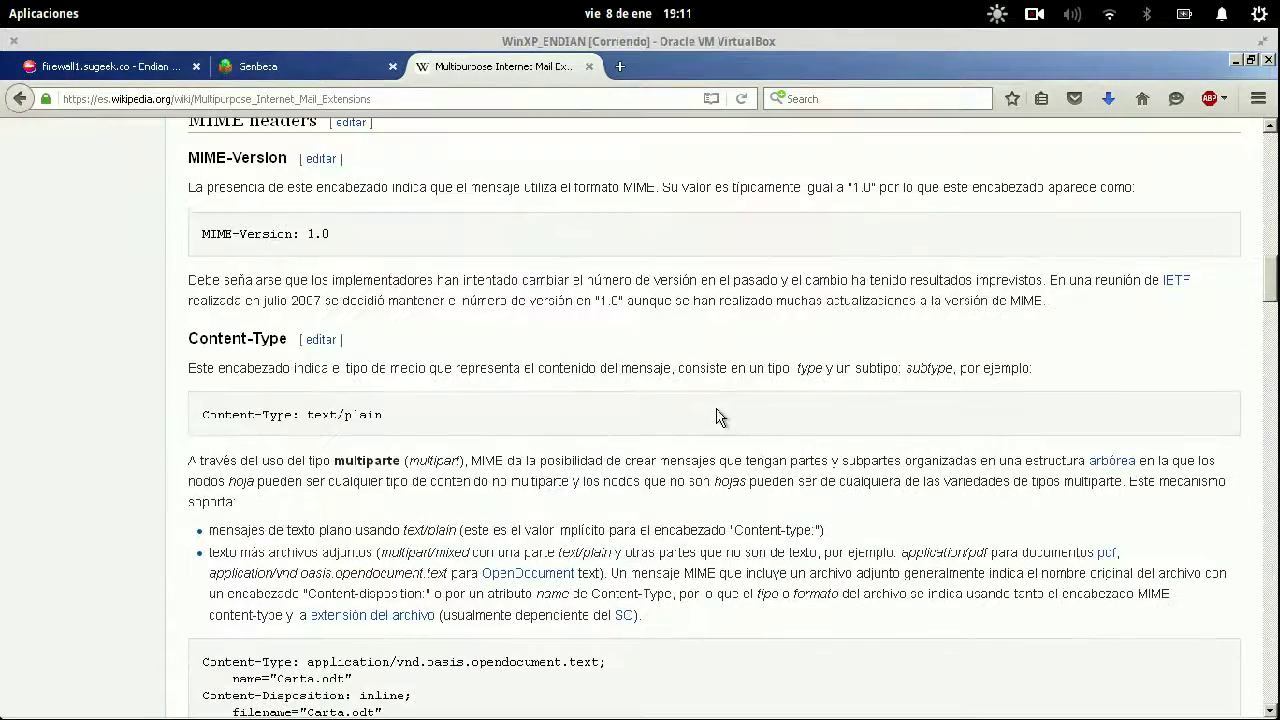
drag(386, 418, 202, 414)
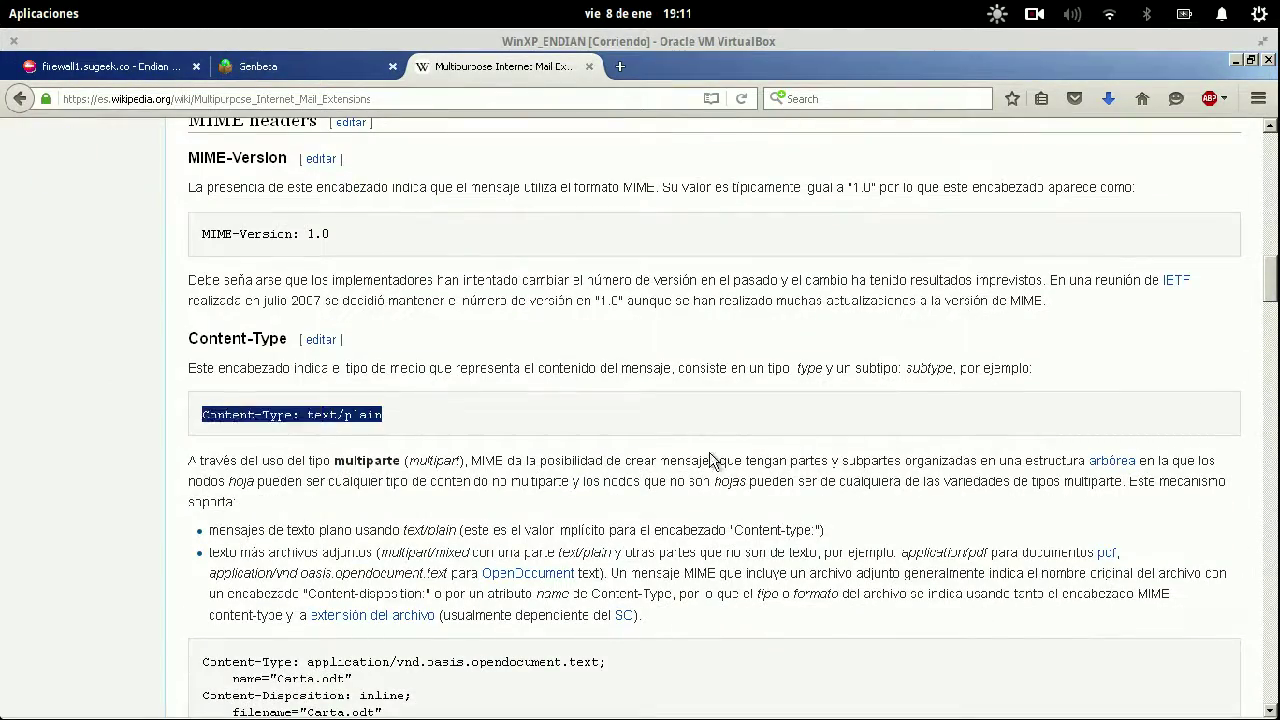
scroll(660, 368, down, 15)
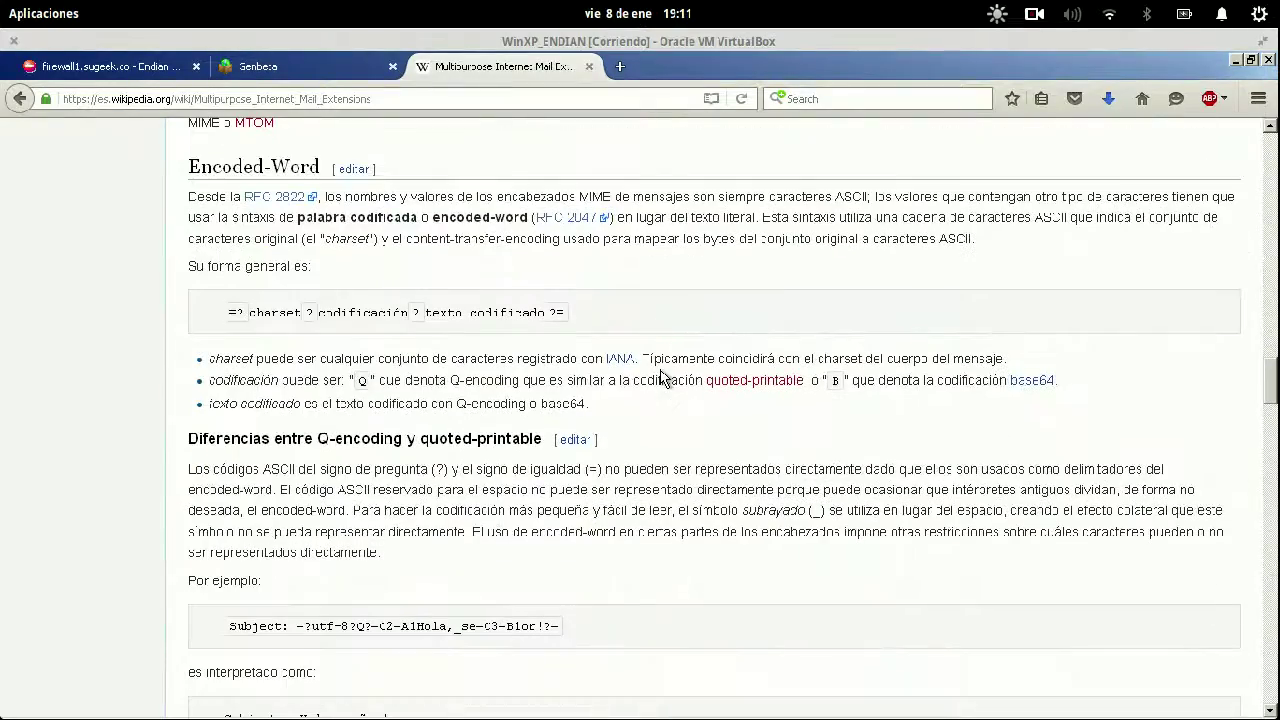
scroll(709, 506, down, 20)
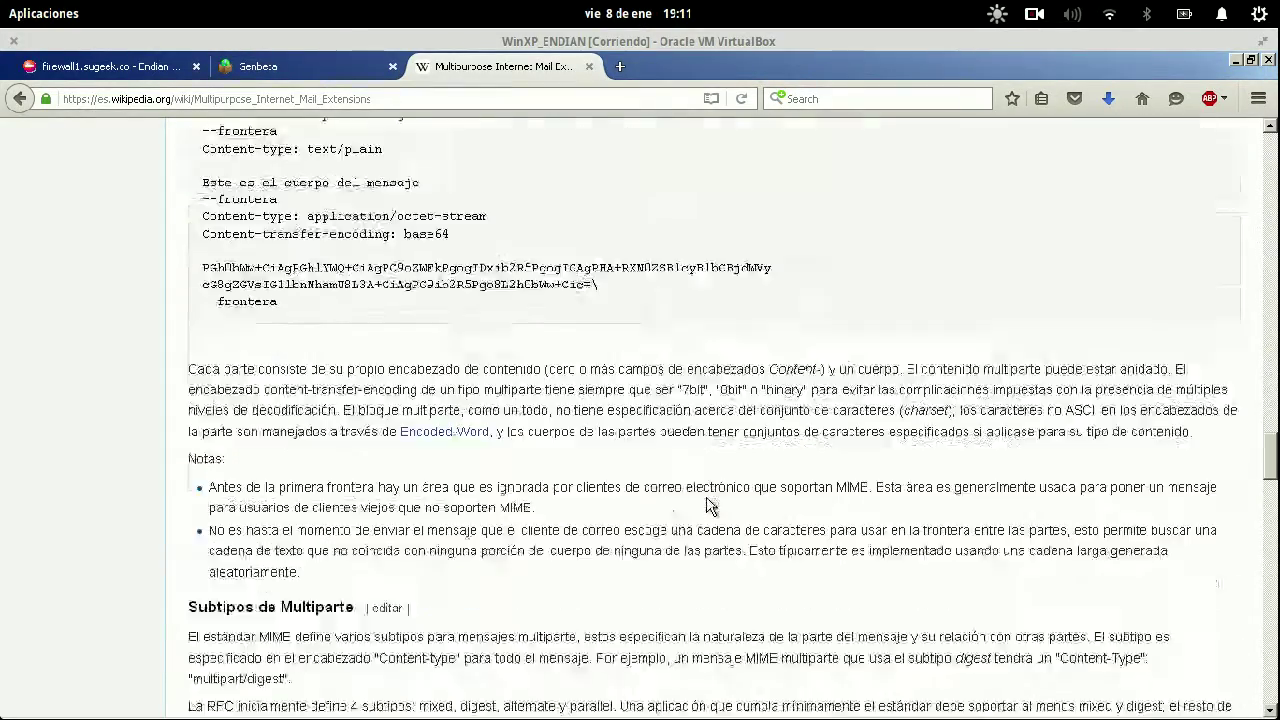
scroll(708, 506, down, 10)
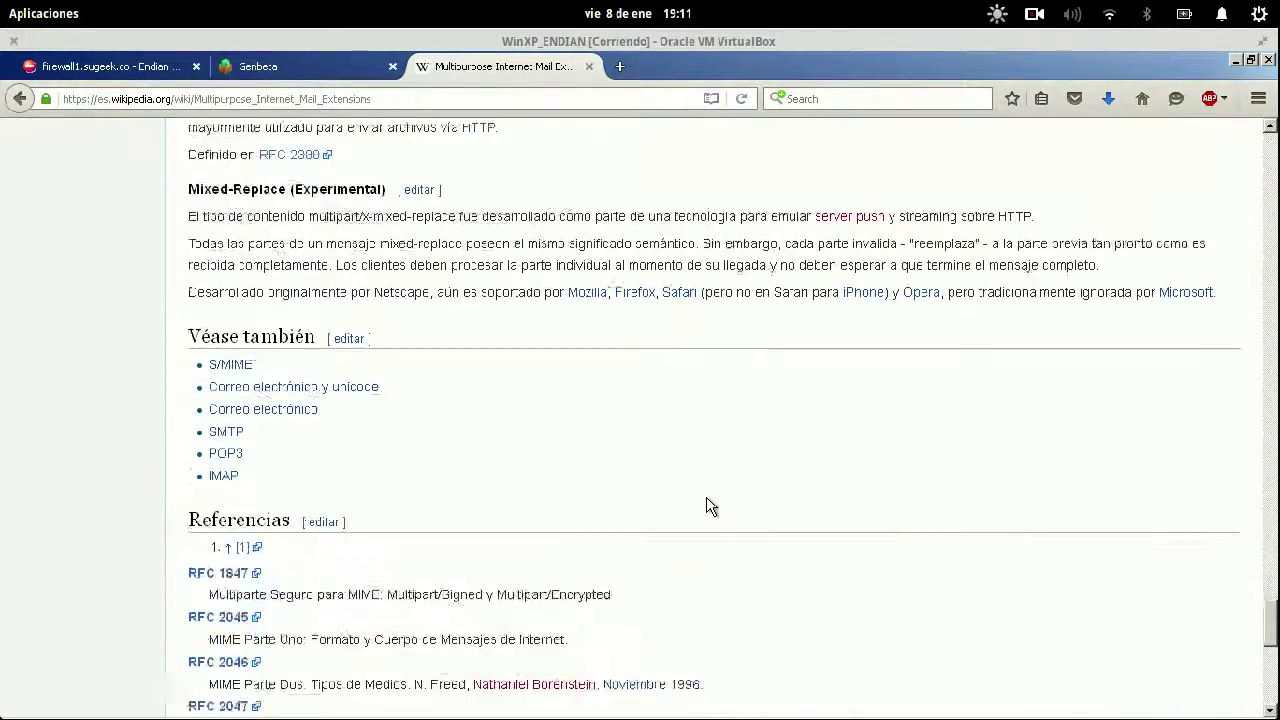
scroll(709, 506, up, 15)
scroll(709, 506, up, 15)
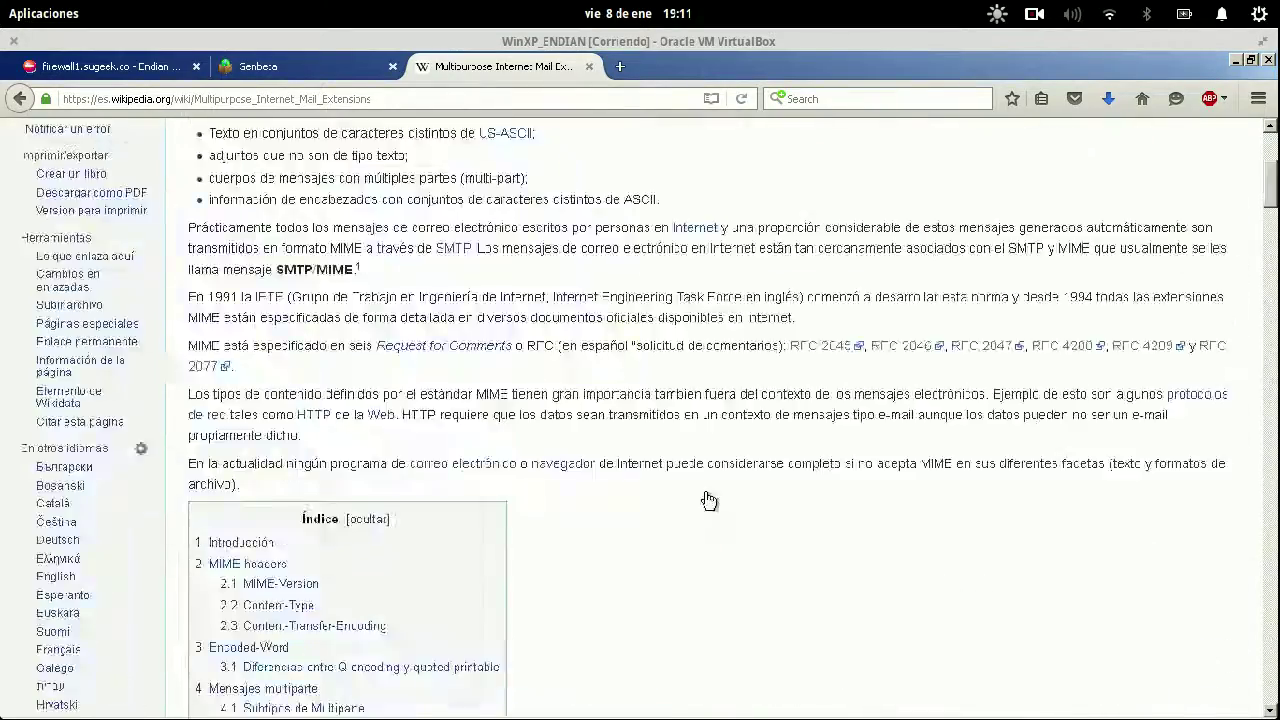
click(129, 64)
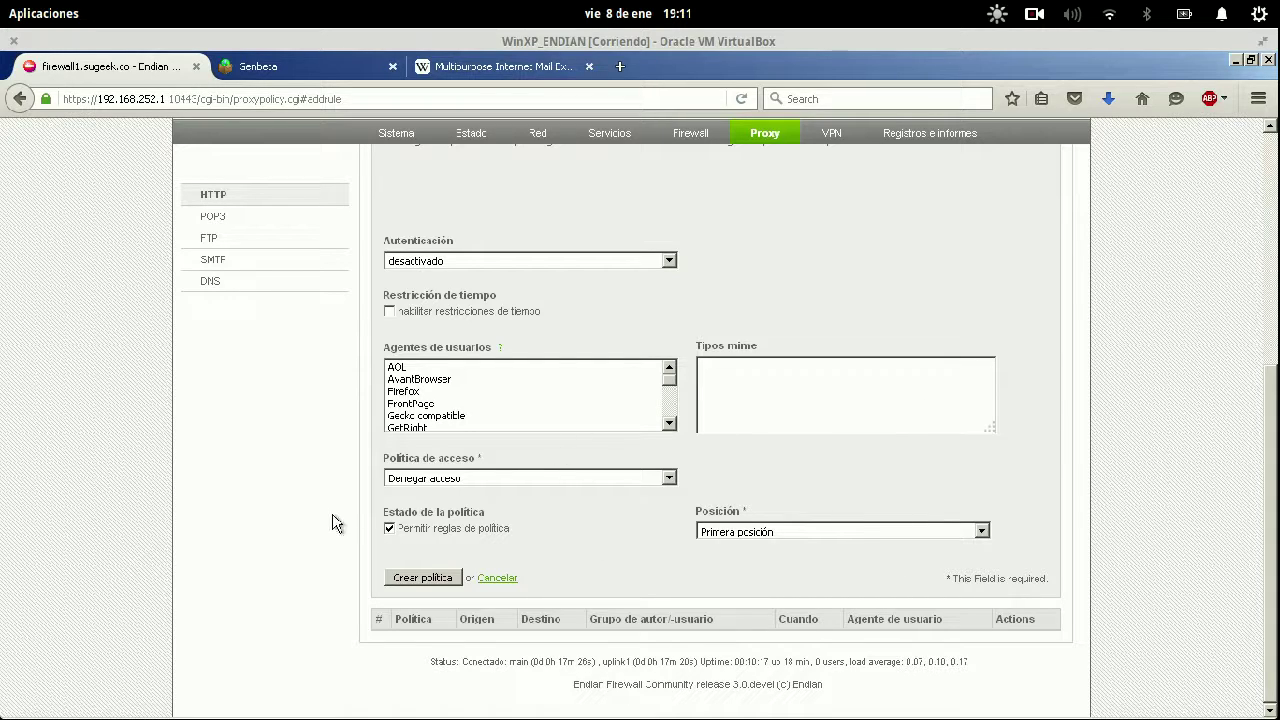
Create and apply the 'acceso denegado' policy, then switch to the Wikipedia tab.
click(417, 580)
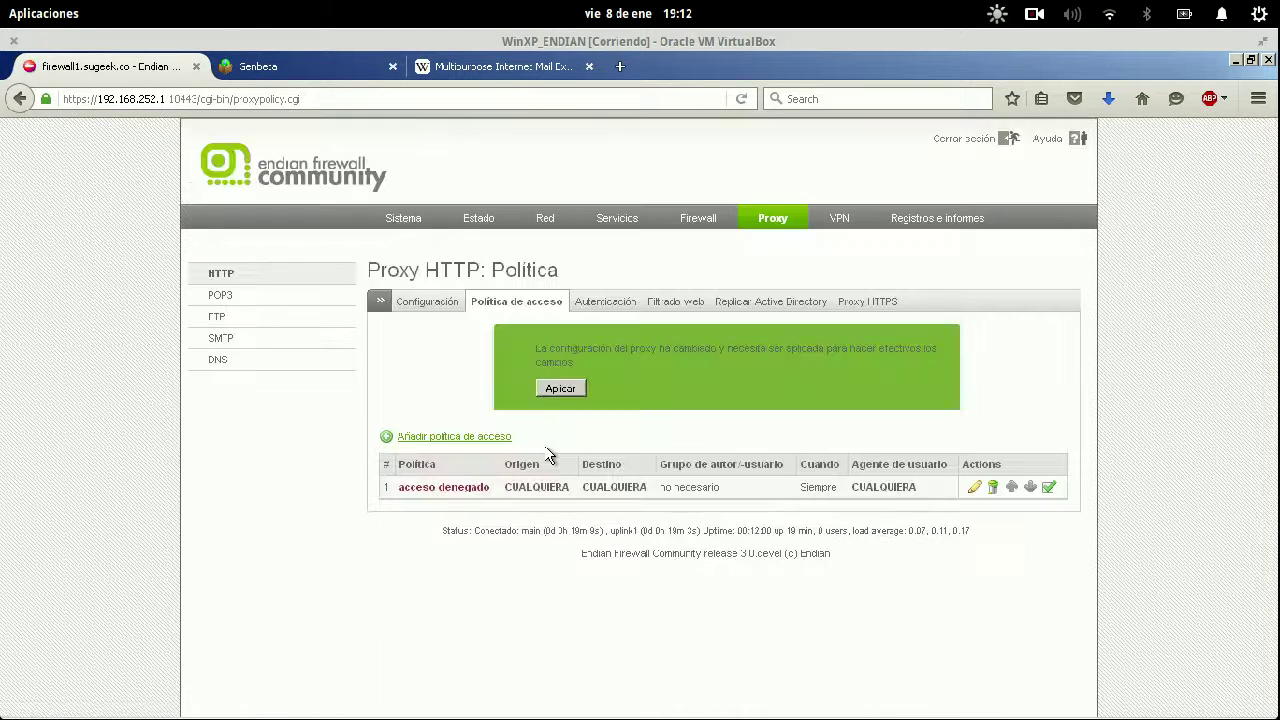
click(562, 390)
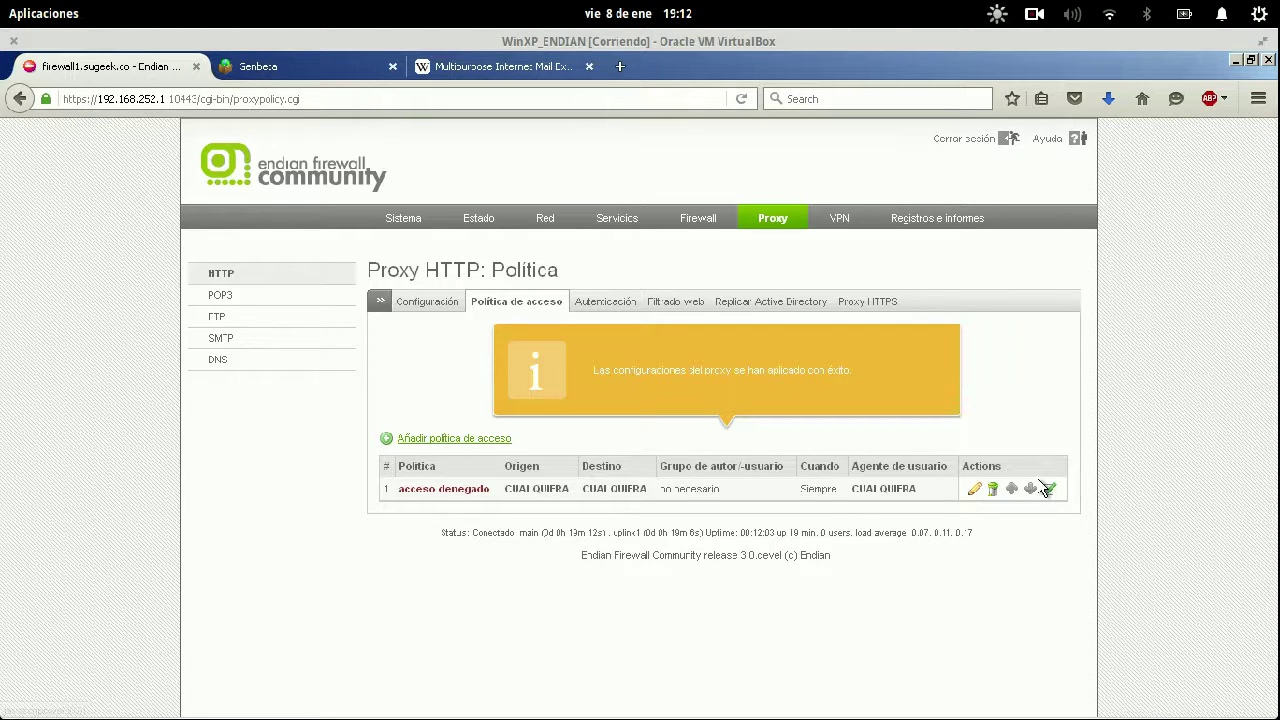
click(438, 67)
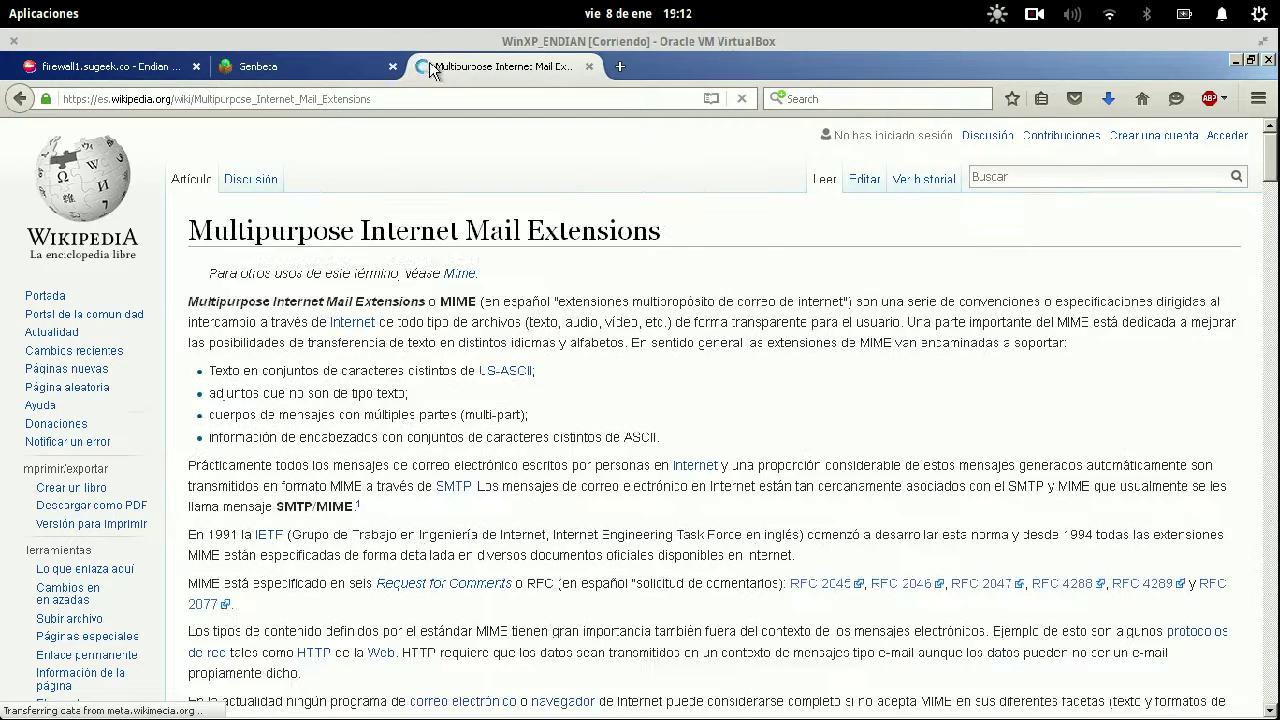
Reload the Wikipedia MIME article to test the deny rule, then return to the firewall1 tab.
right_click(660, 152)
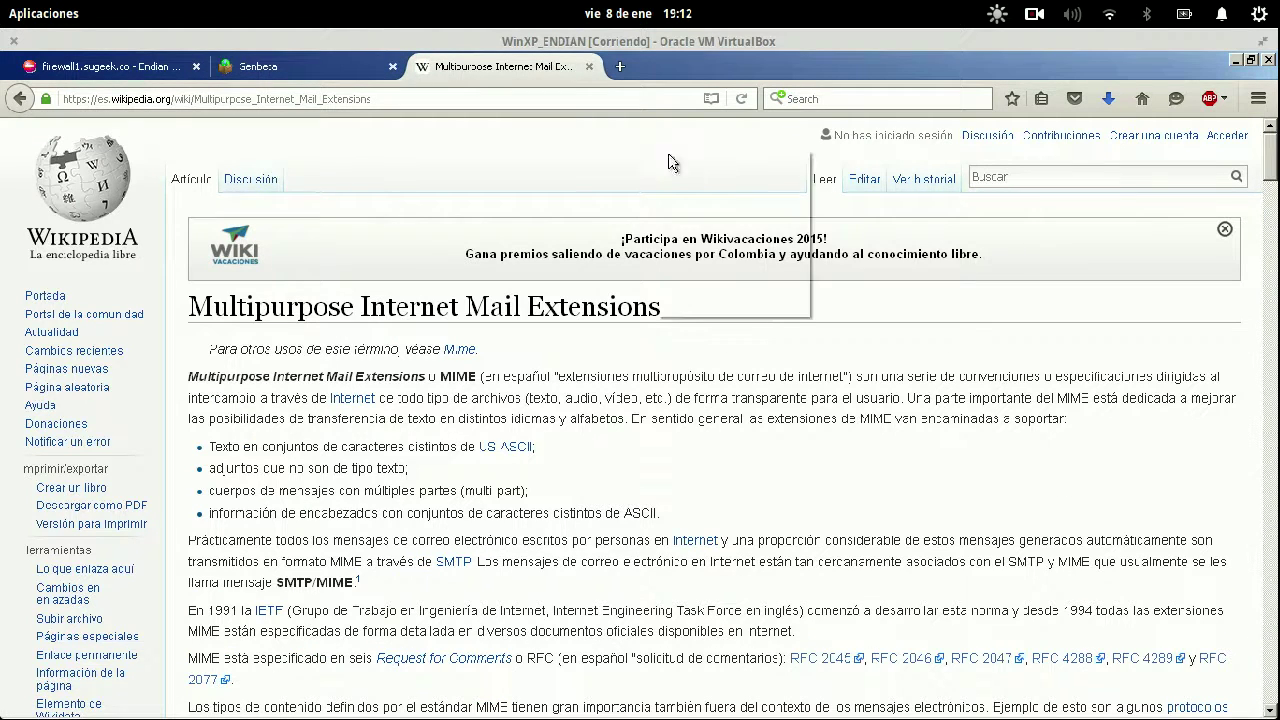
click(751, 166)
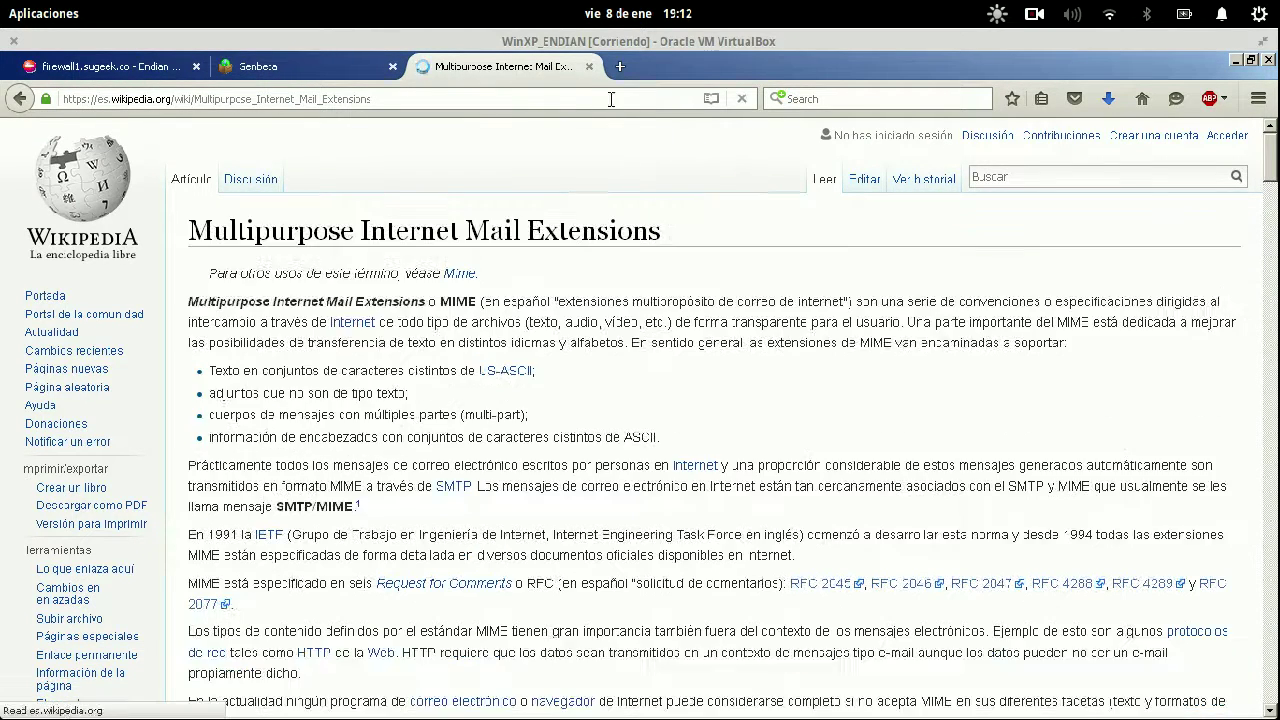
click(118, 57)
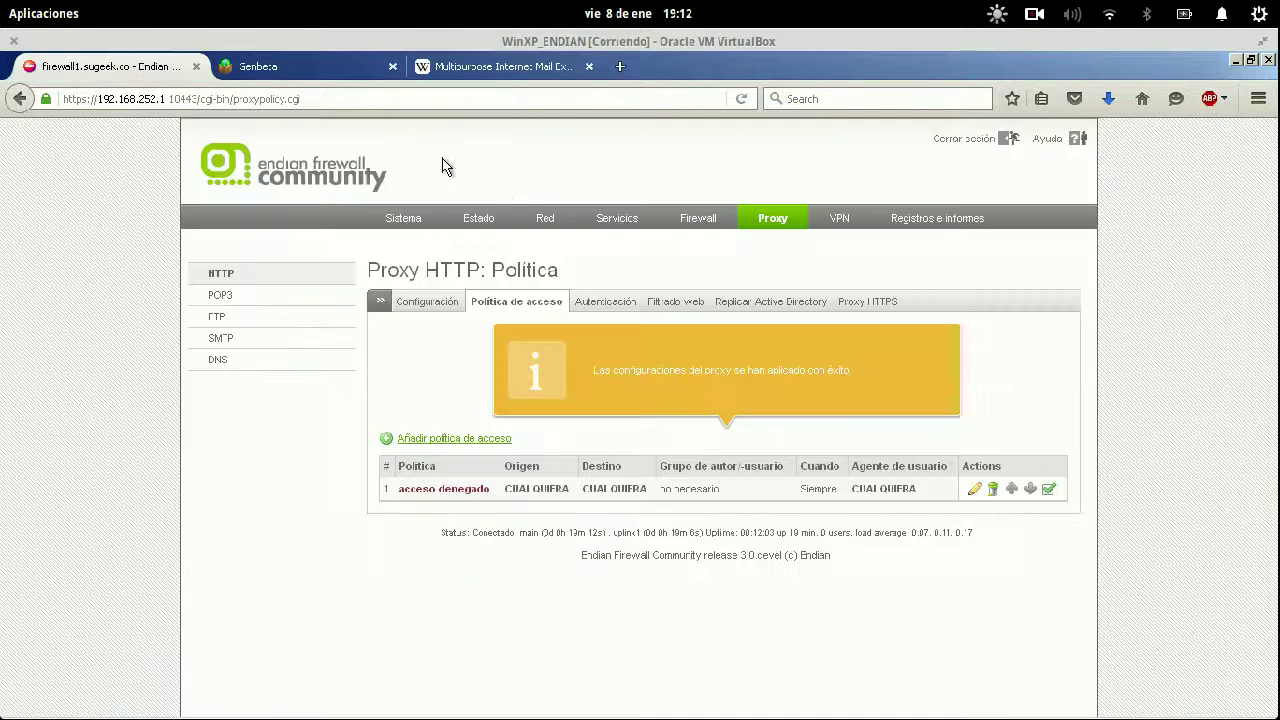
Empty the HTTP proxy cache via 'Vaciar caché' under Administración de caché, then view the Wikipedia tab.
click(445, 301)
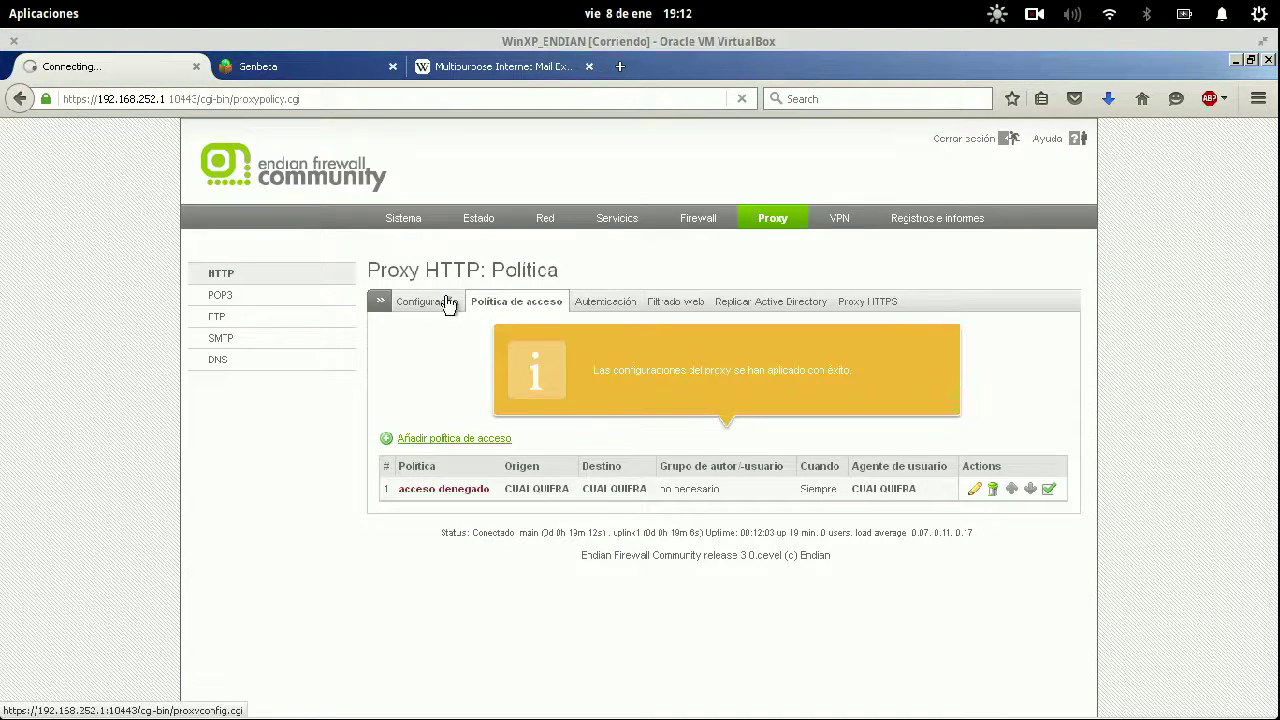
scroll(1158, 418, down, 2)
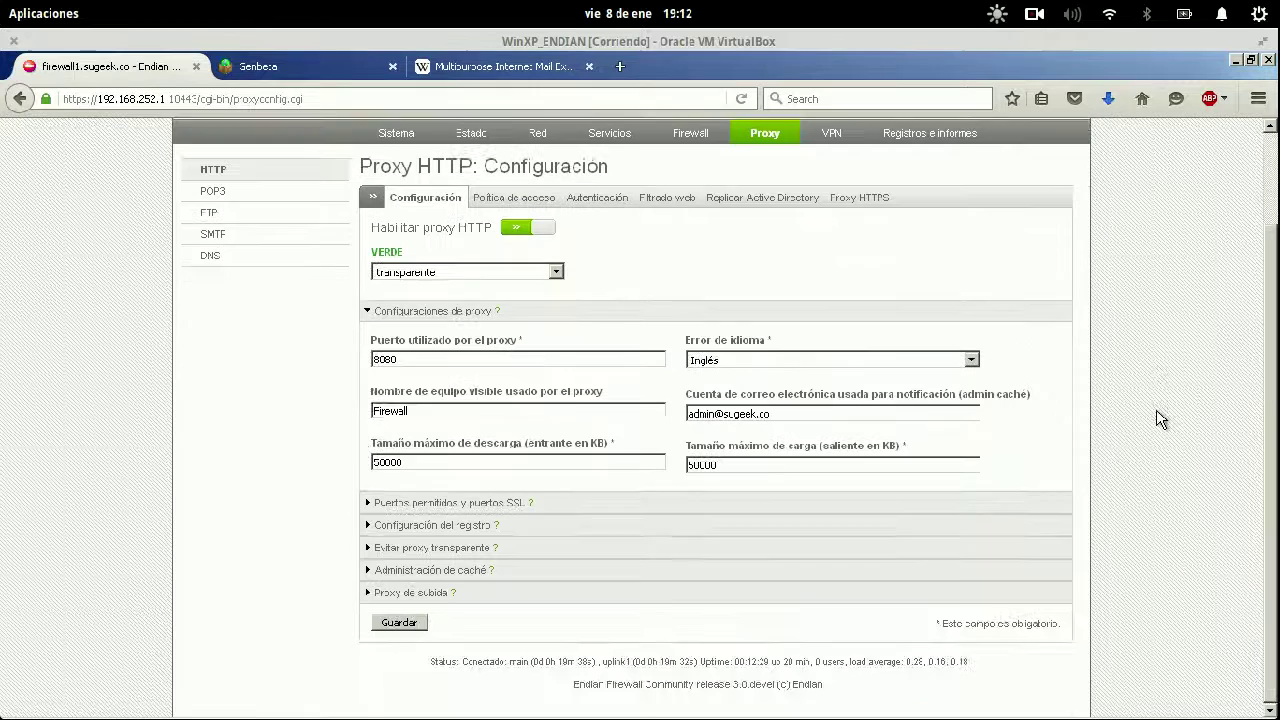
click(543, 572)
click(879, 620)
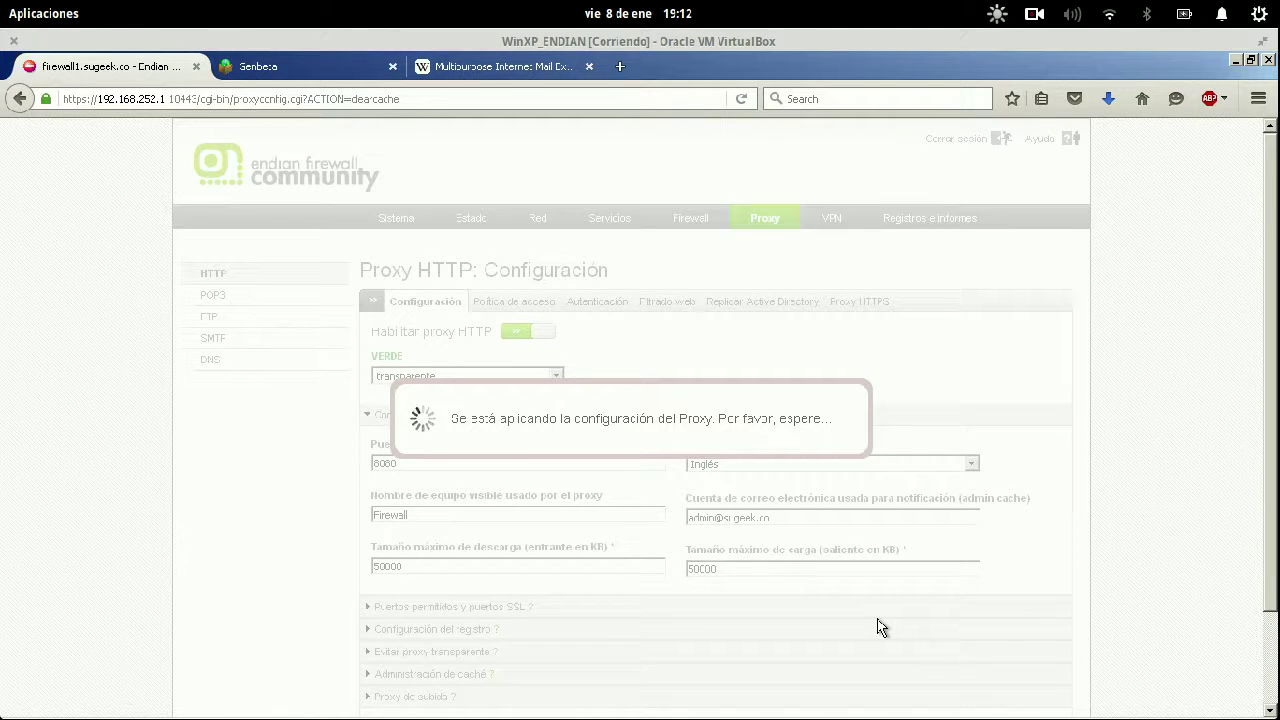
click(548, 73)
Reload the Wikipedia article and Genbeta through the proxy, then close the Wikipedia tab.
right_click(578, 152)
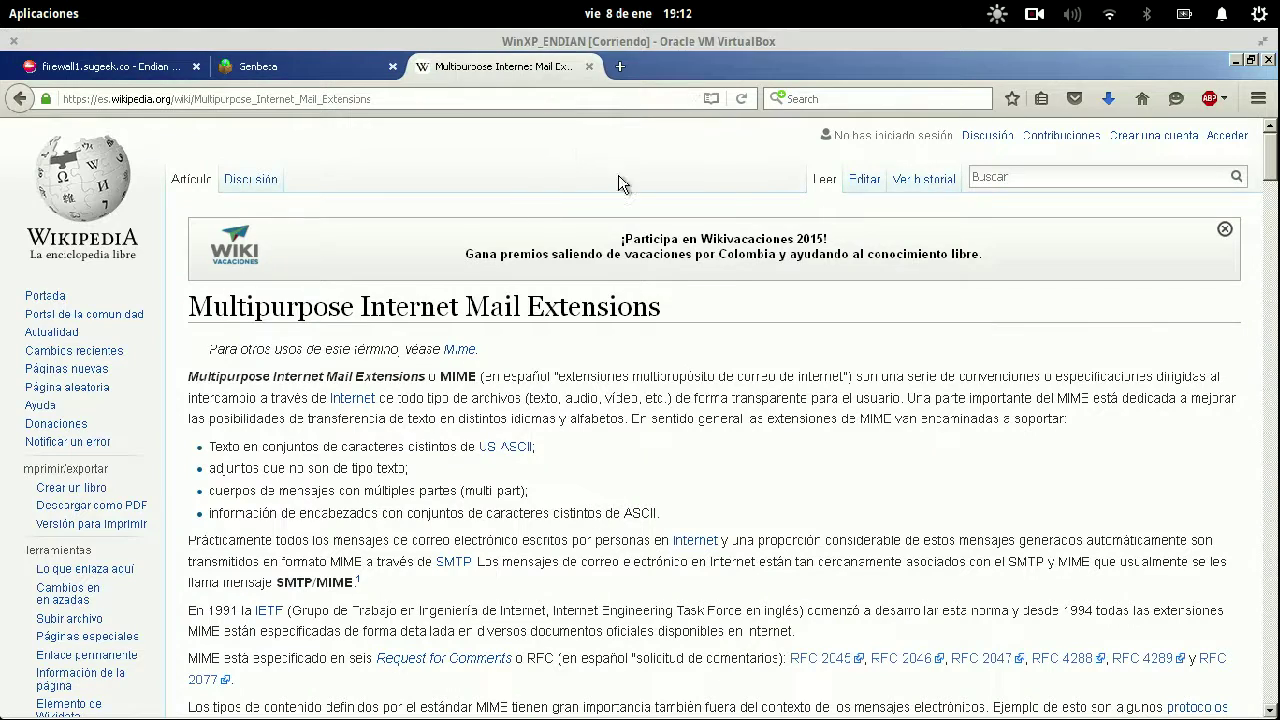
click(670, 171)
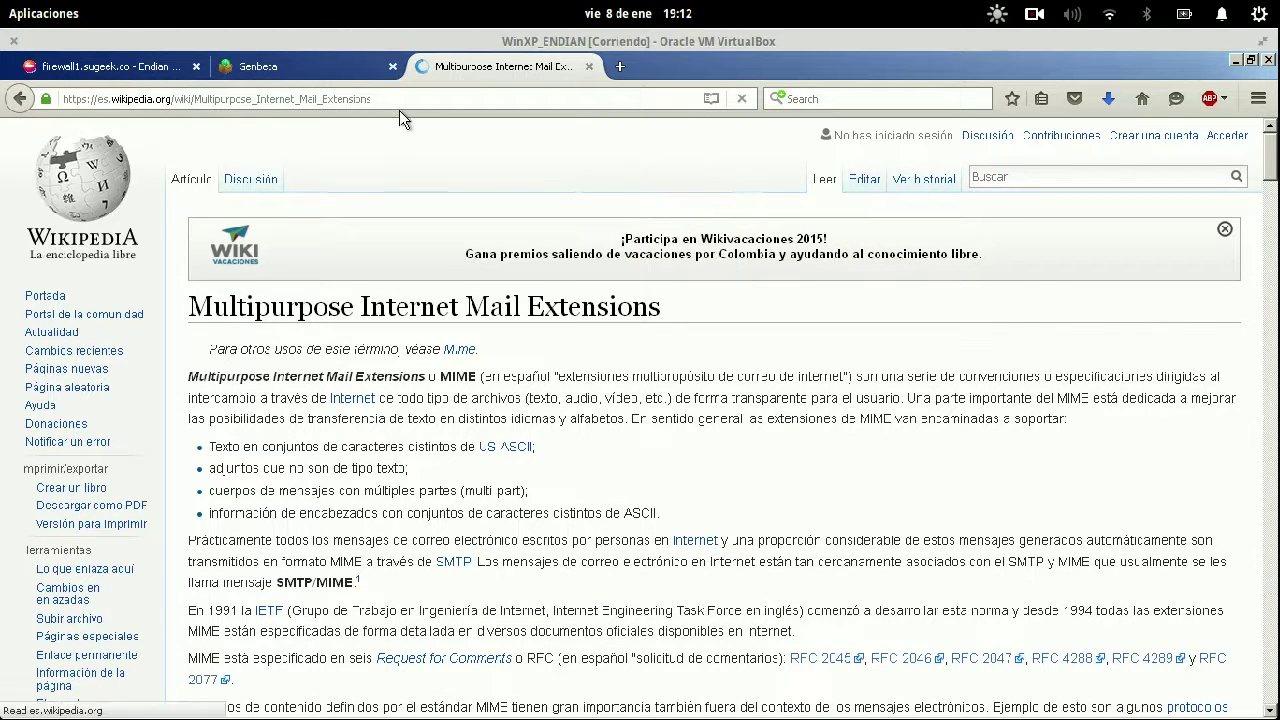
click(300, 67)
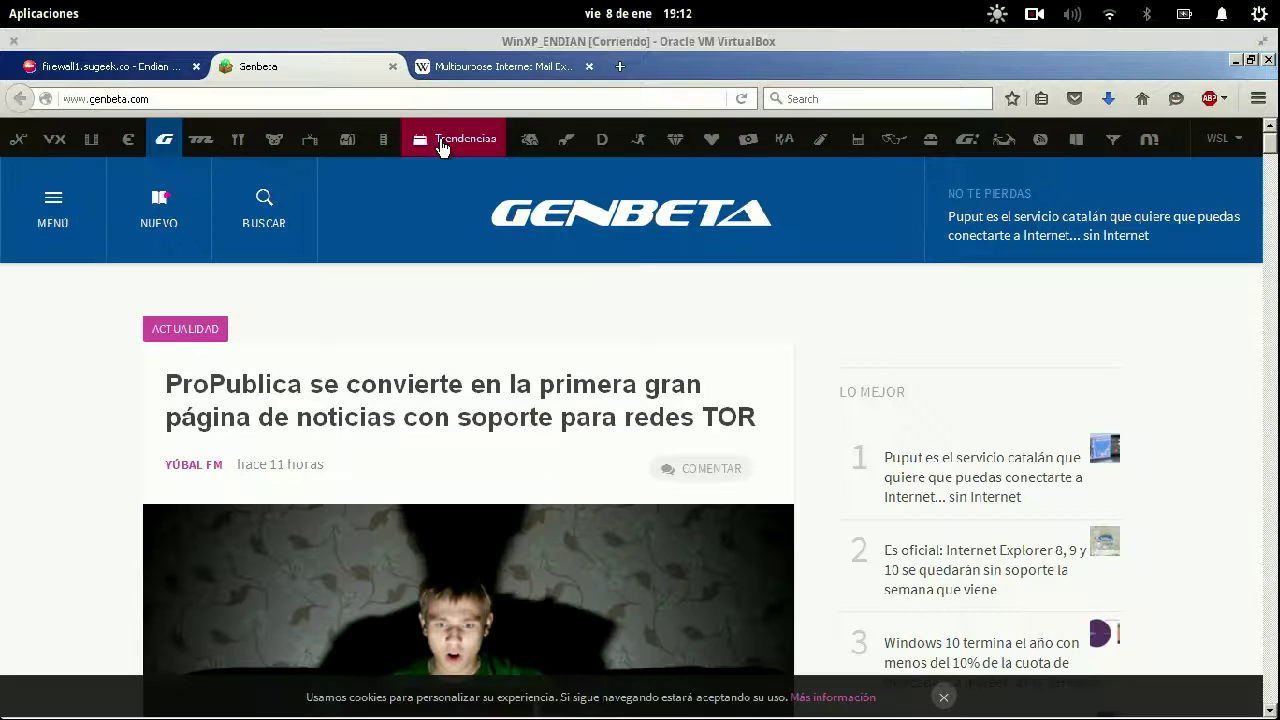
right_click(437, 177)
click(536, 197)
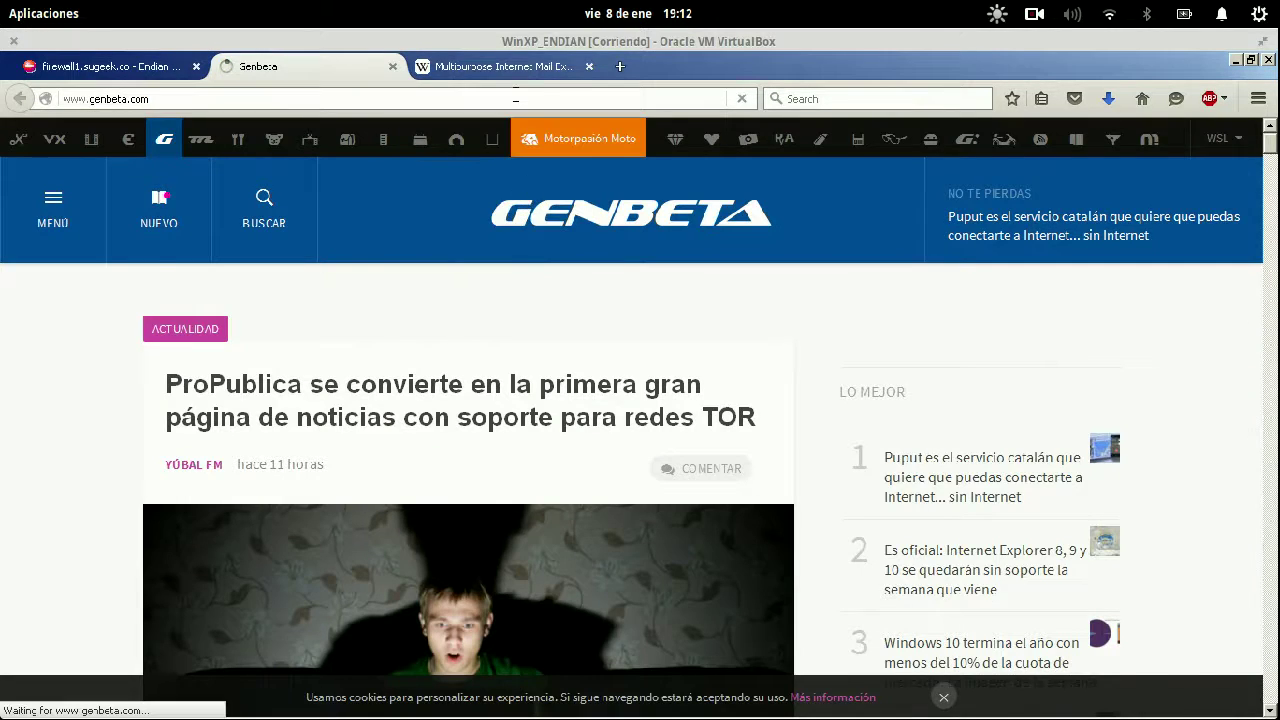
click(589, 67)
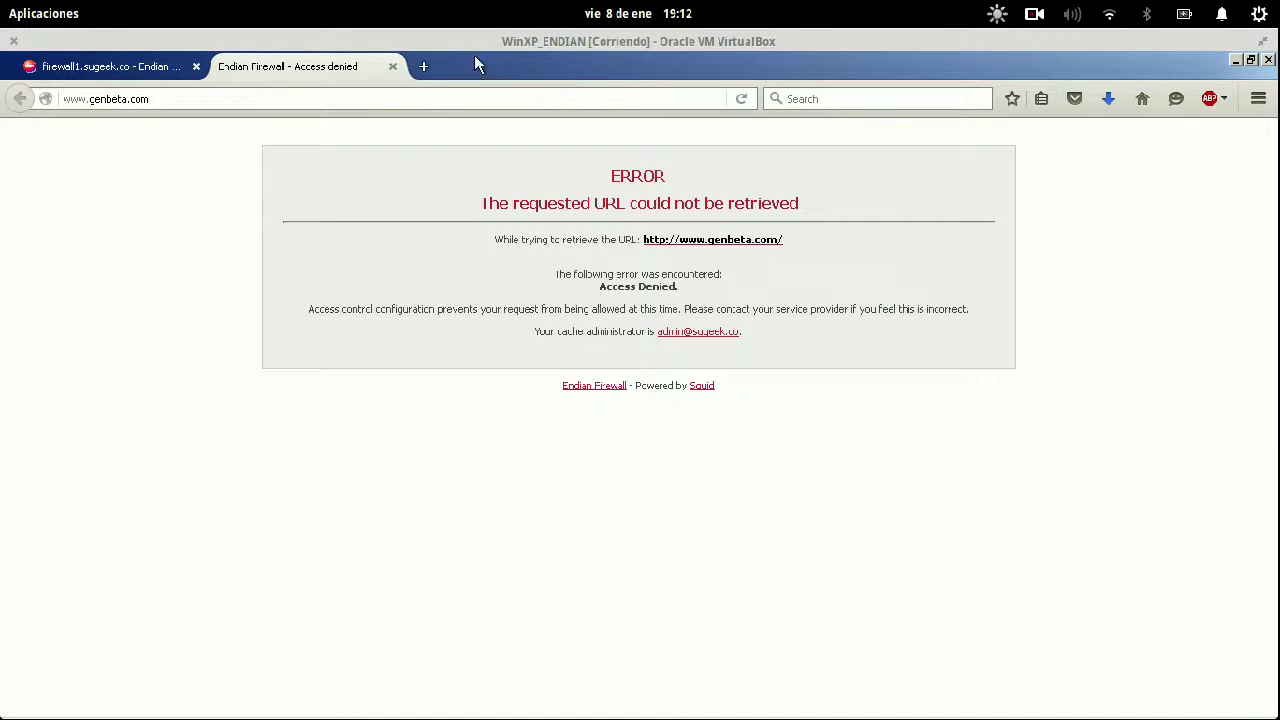
Load the Wikipedia MIME article in a new tab and search Wikipedia for FIREWALL.
click(421, 69)
text(wiki)
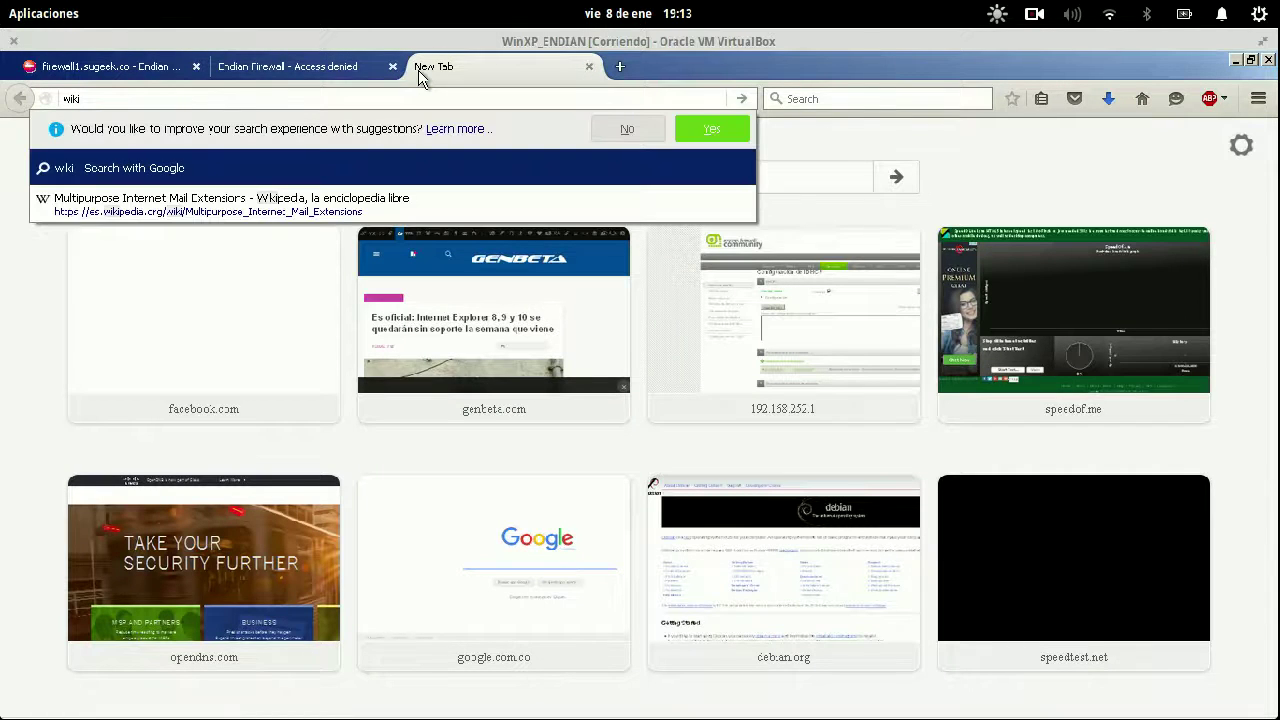
key(Down)
key(Return)
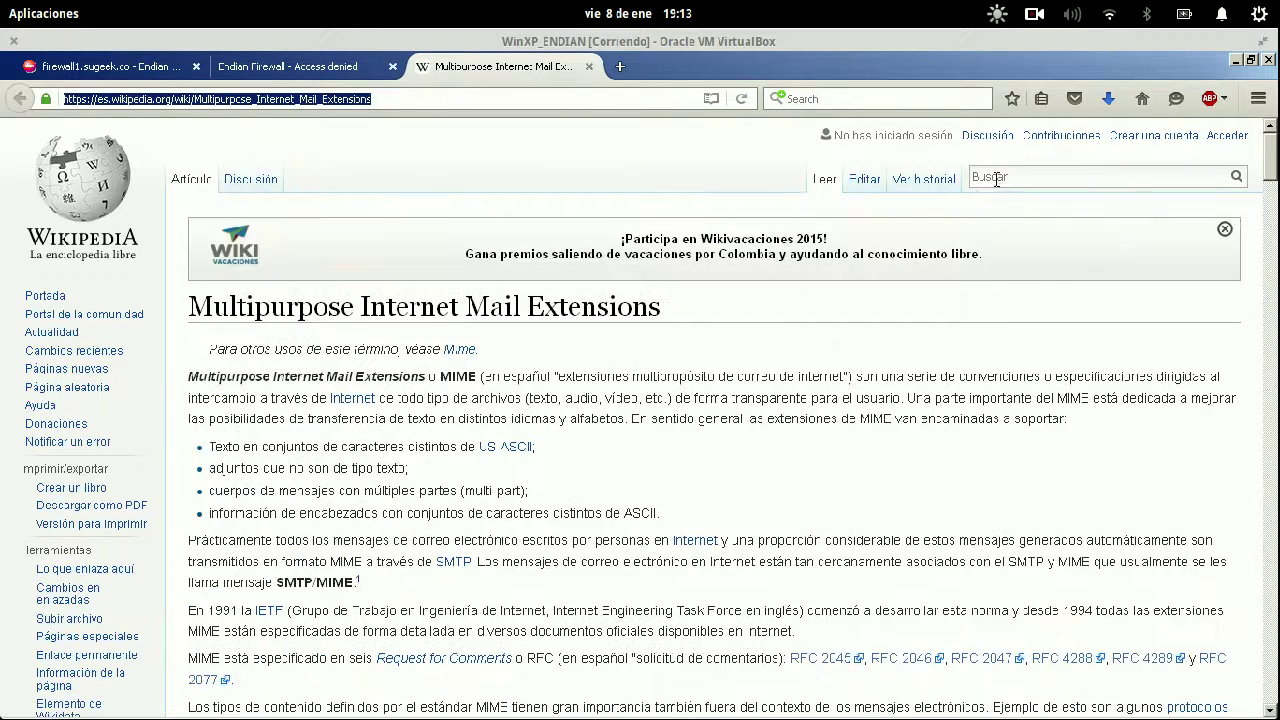
click(998, 180)
text(FIREWALL)
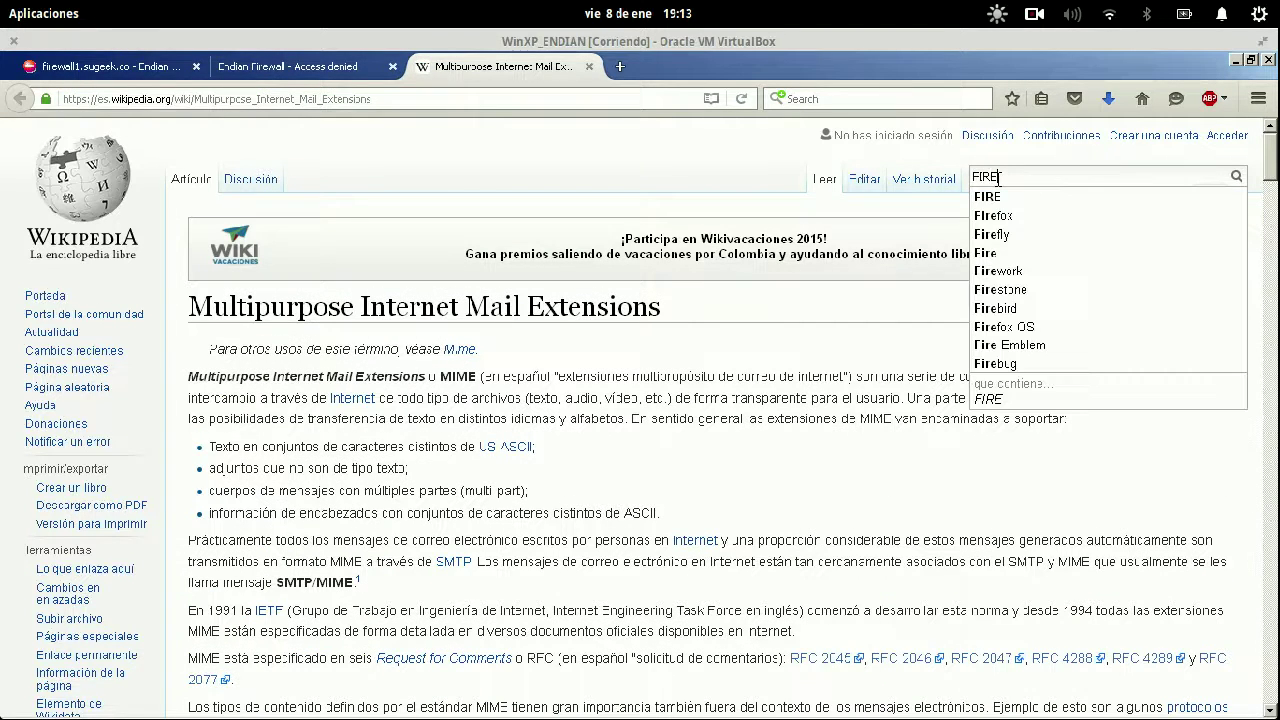
key(Return)
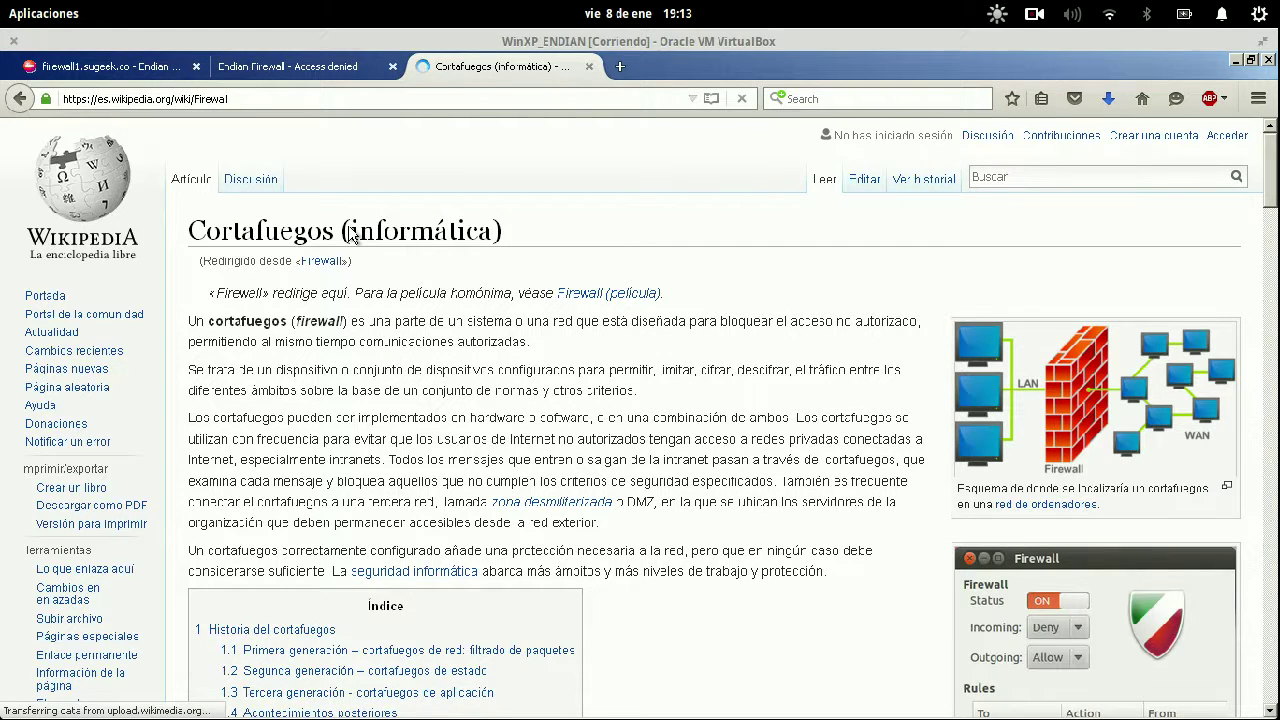
key(shift+Home)
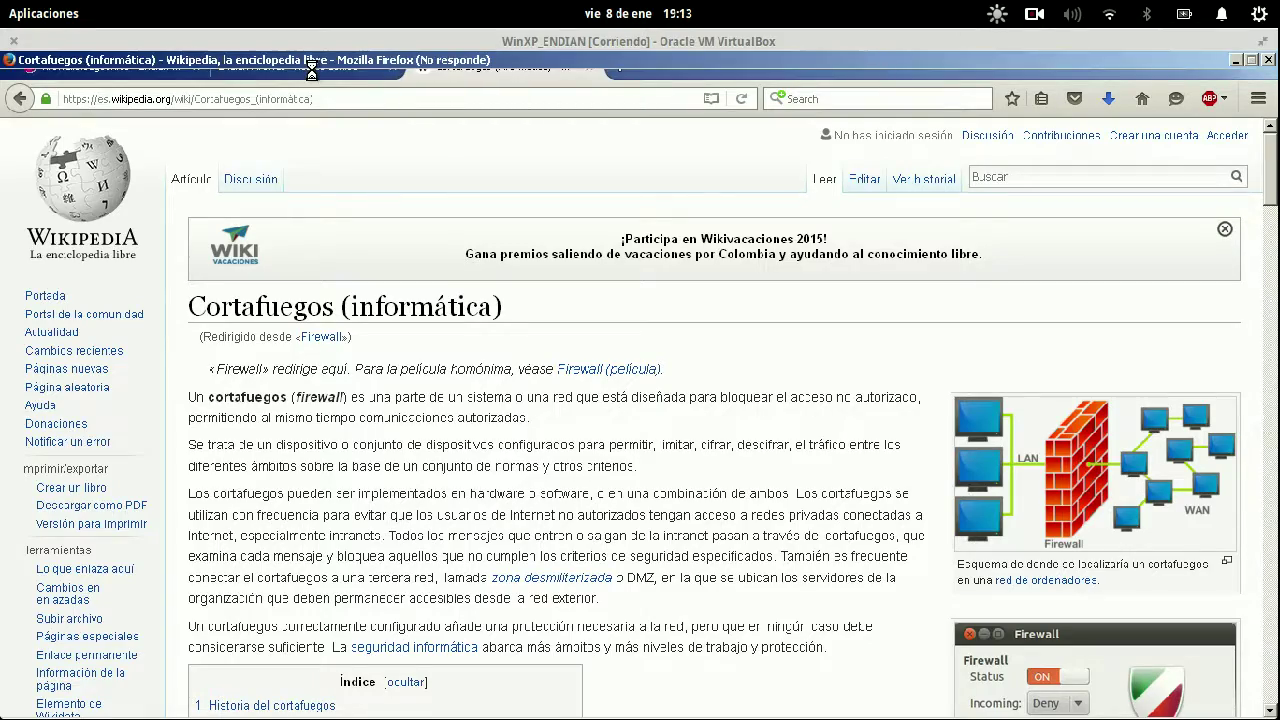
Close the Wikipedia firewall article and read genbeta.com's Access Denied error message.
key(super)
click(427, 237)
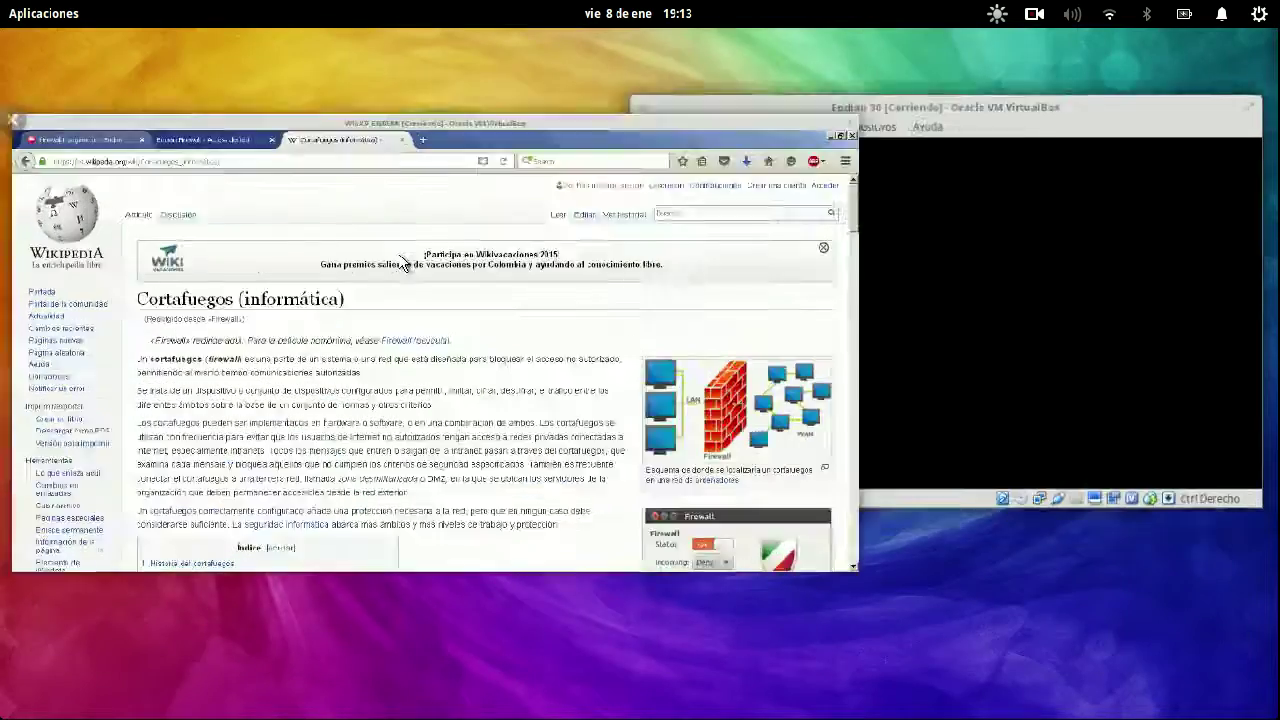
click(589, 67)
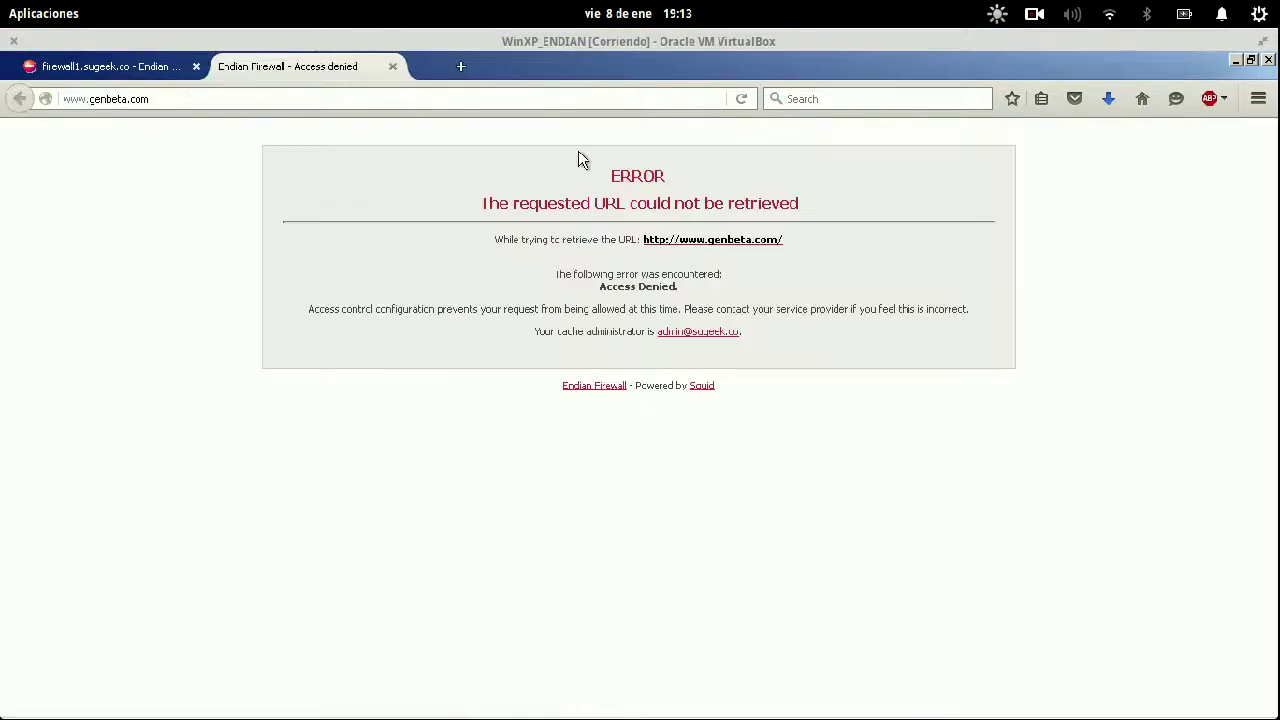
drag(455, 172, 811, 283)
click(460, 303)
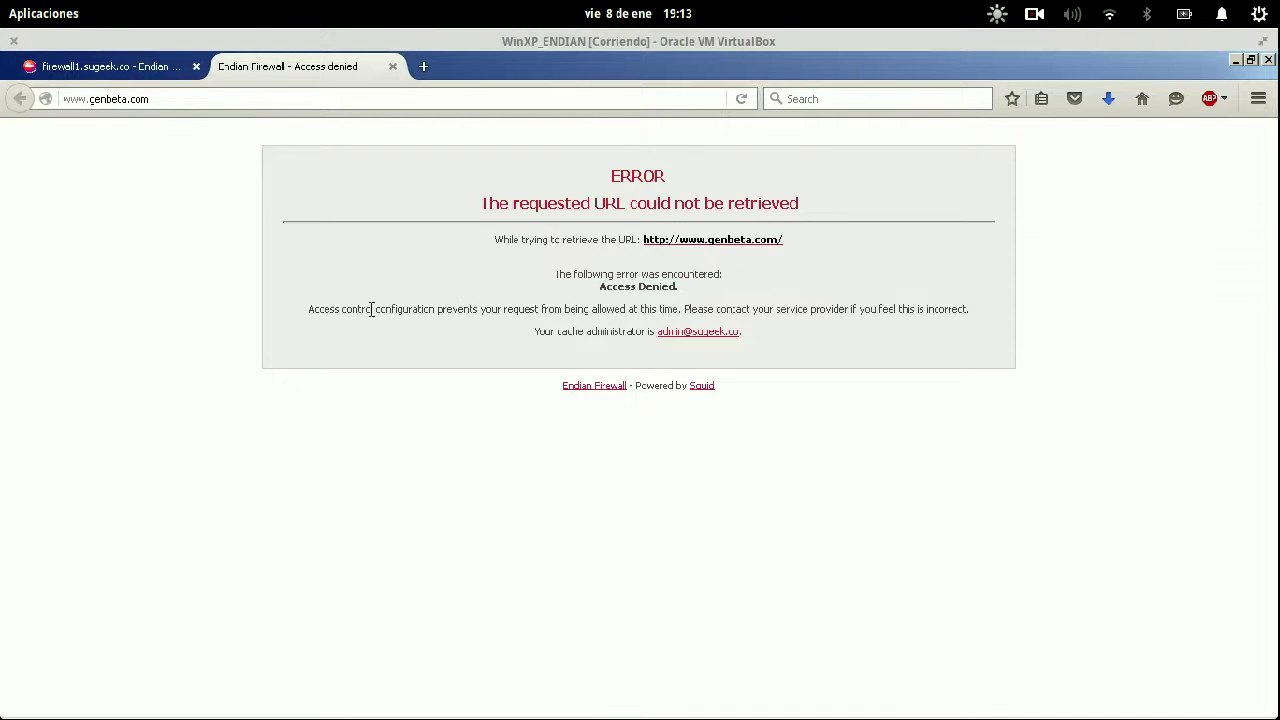
drag(558, 345, 749, 346)
click(812, 348)
Navigate from the proxy settings to the firewall's Tráfico de salida rules.
click(114, 66)
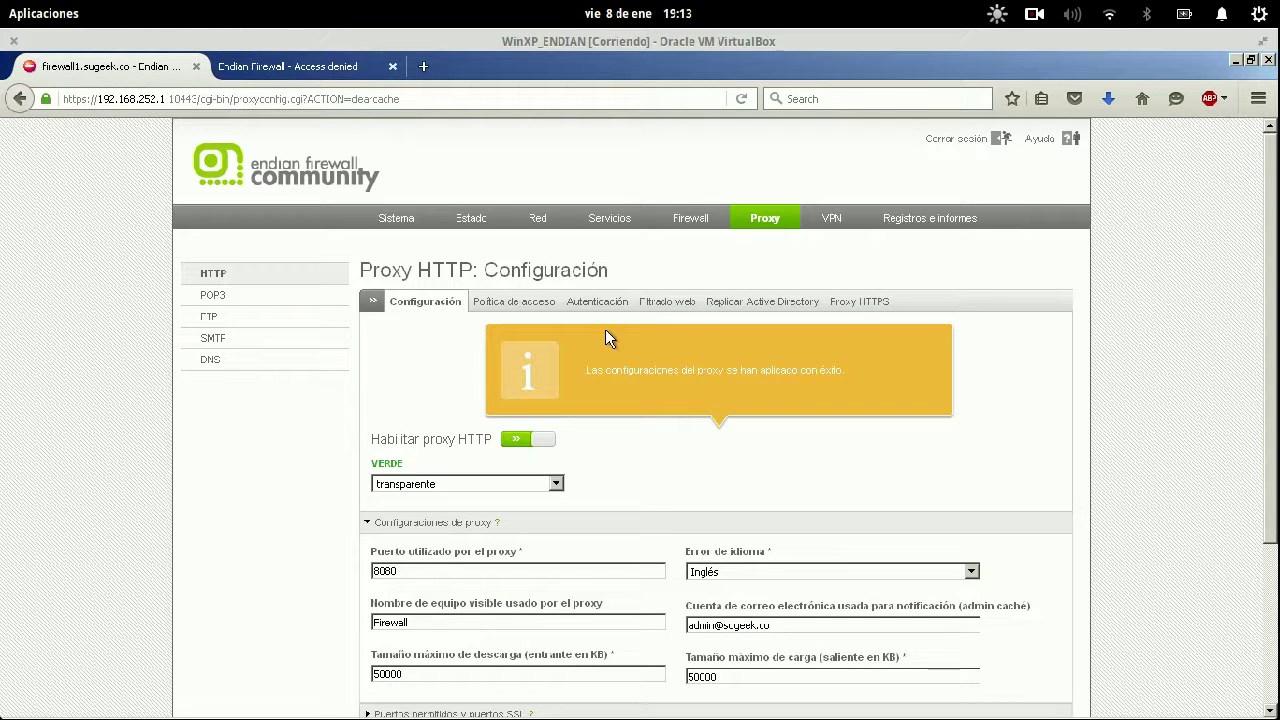
scroll(930, 330, down, 3)
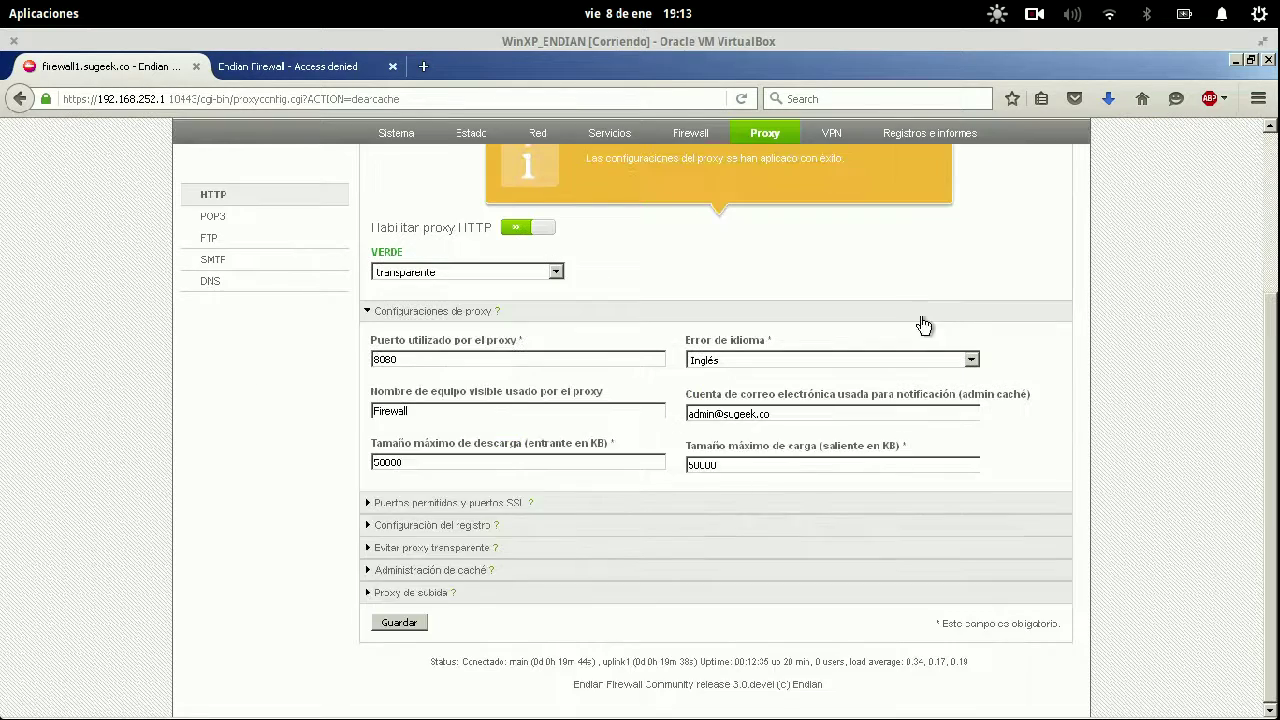
scroll(750, 290, up, 3)
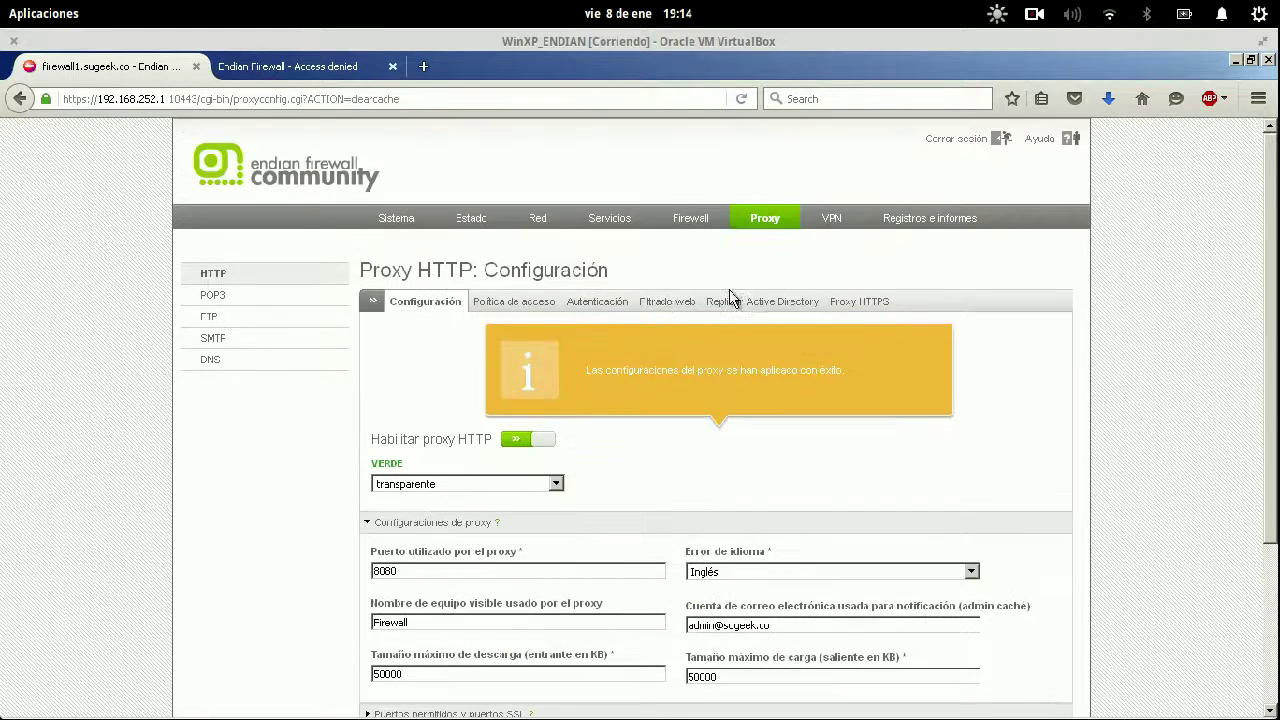
click(514, 305)
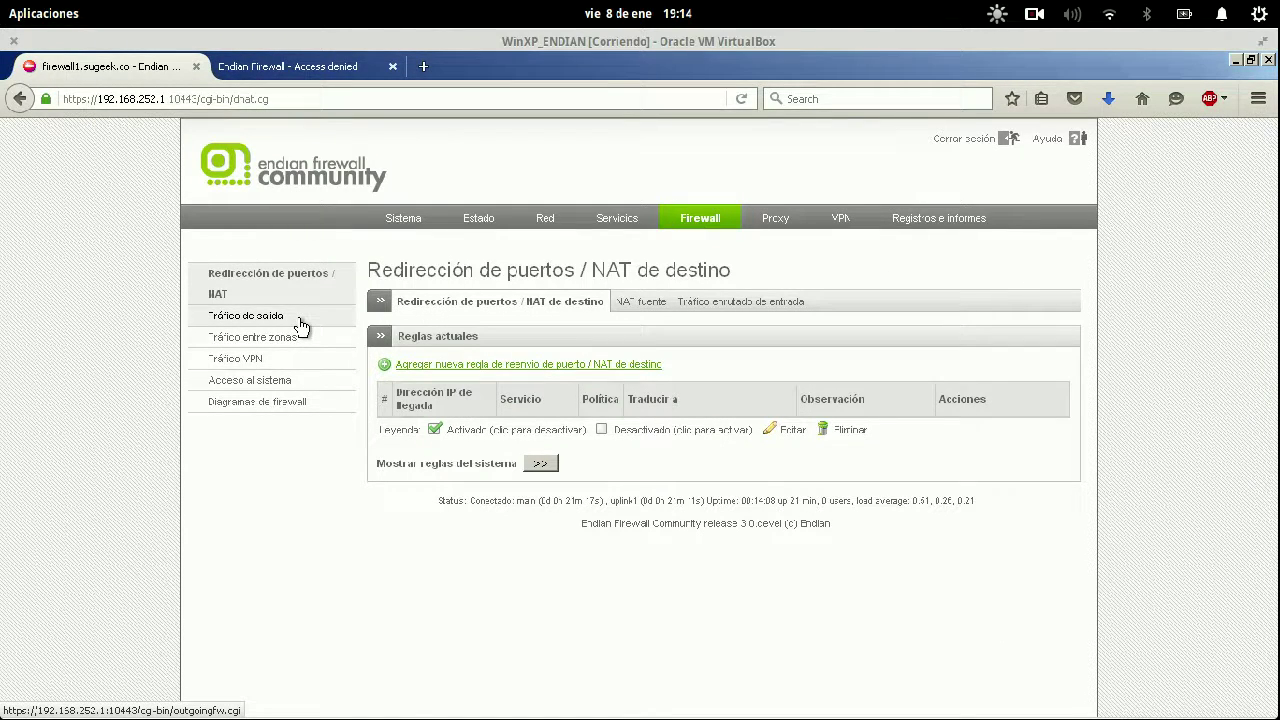
click(300, 322)
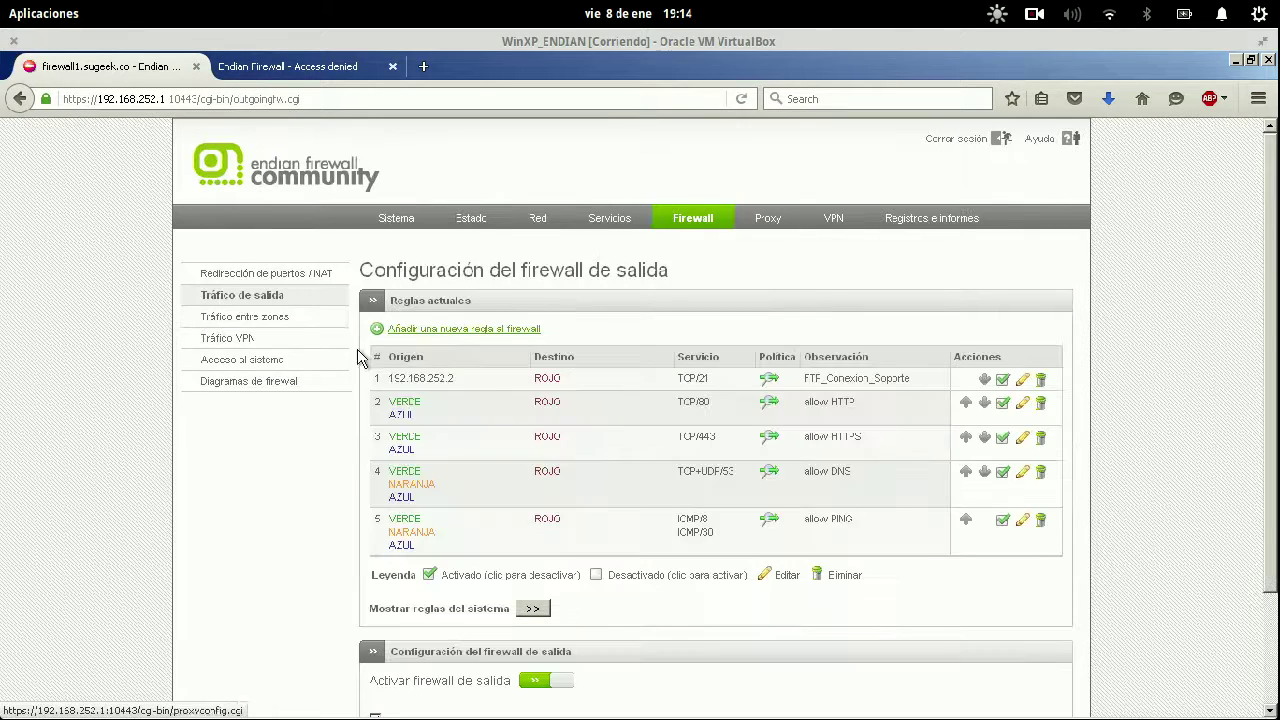
Delete the FTF_Conexion_Soporte rule and disable the allow HTTPS rule, applying each change.
click(1041, 381)
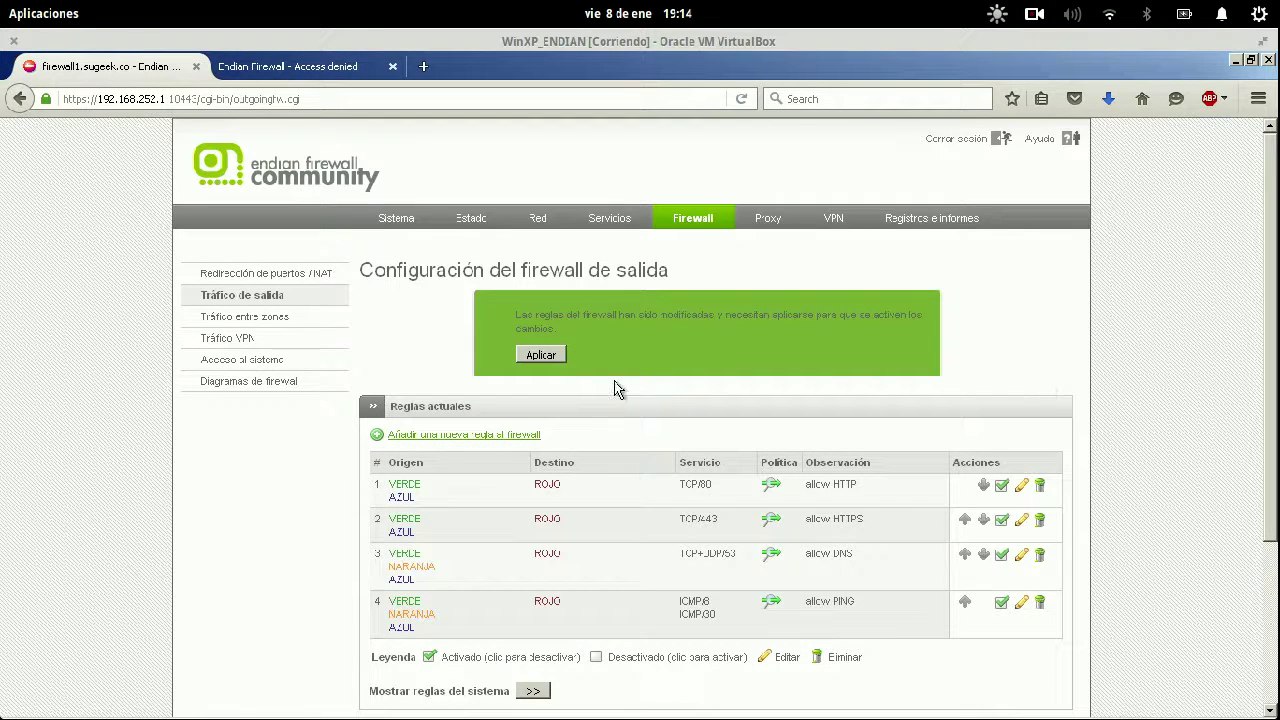
click(550, 354)
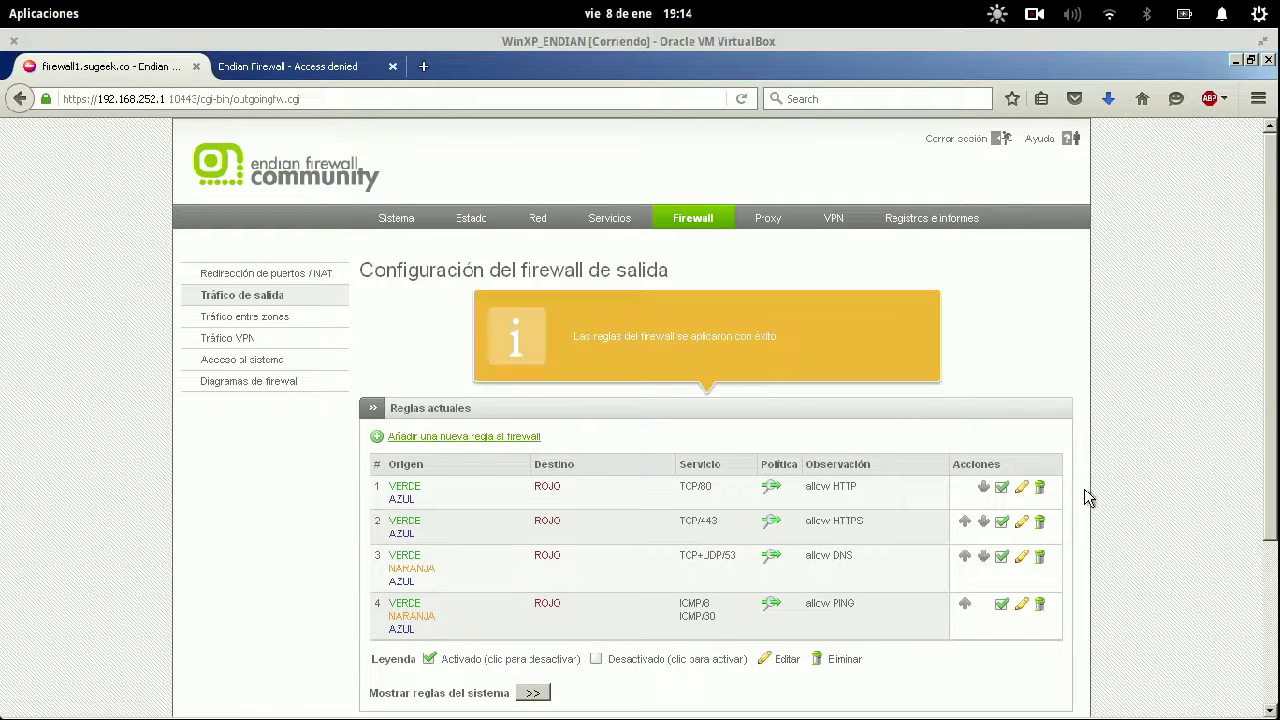
click(1001, 521)
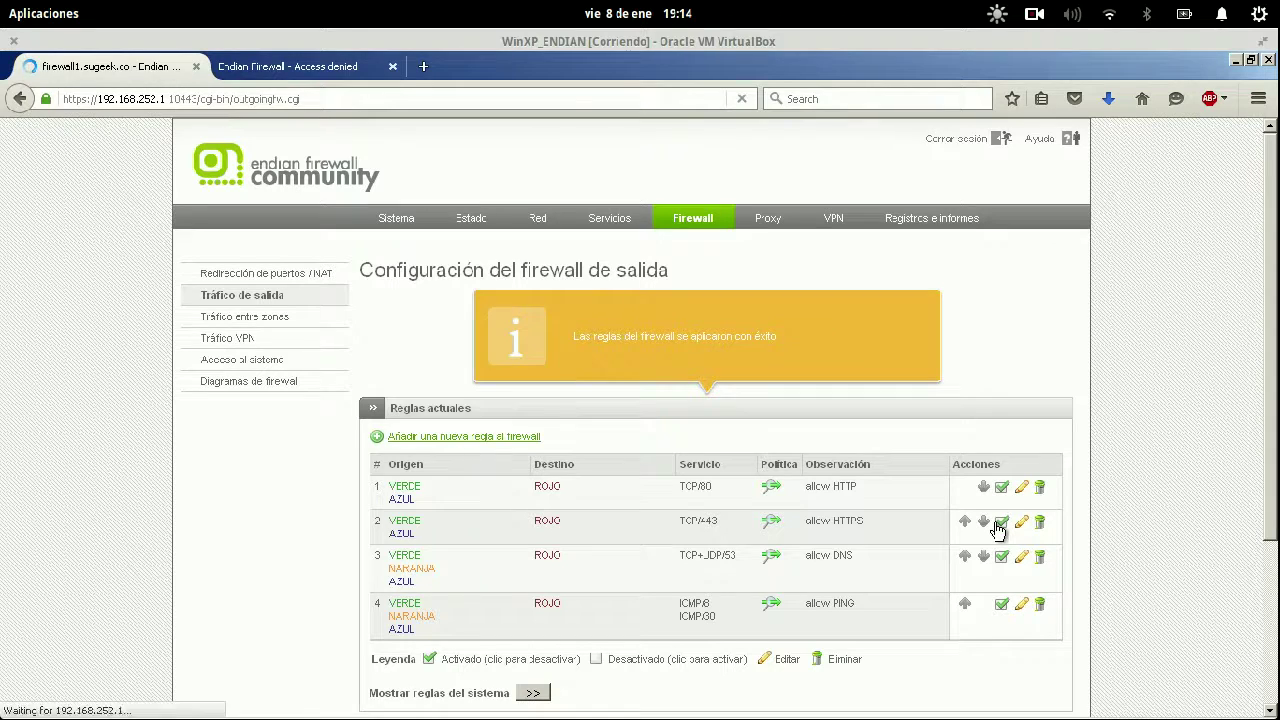
click(548, 355)
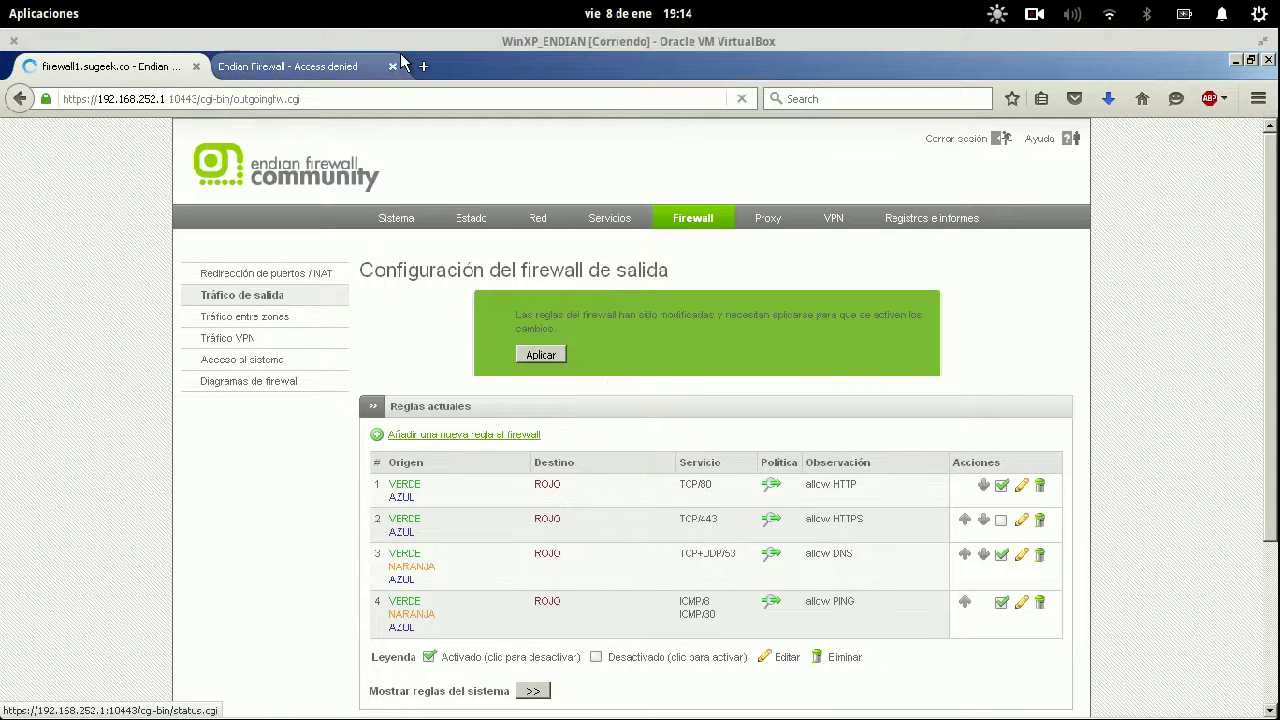
Load the Wikipedia article in a new tab and go to the Wikipedia main page (Portada).
click(424, 66)
text(wiki)
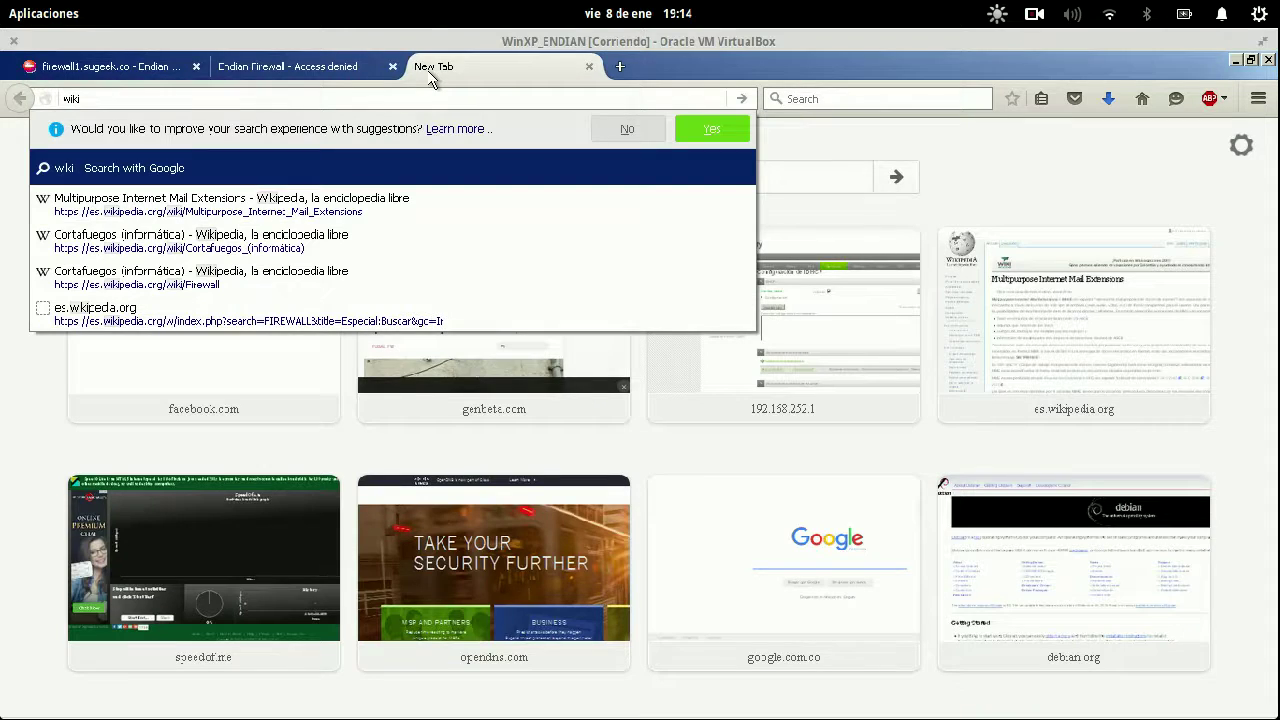
key(Down)
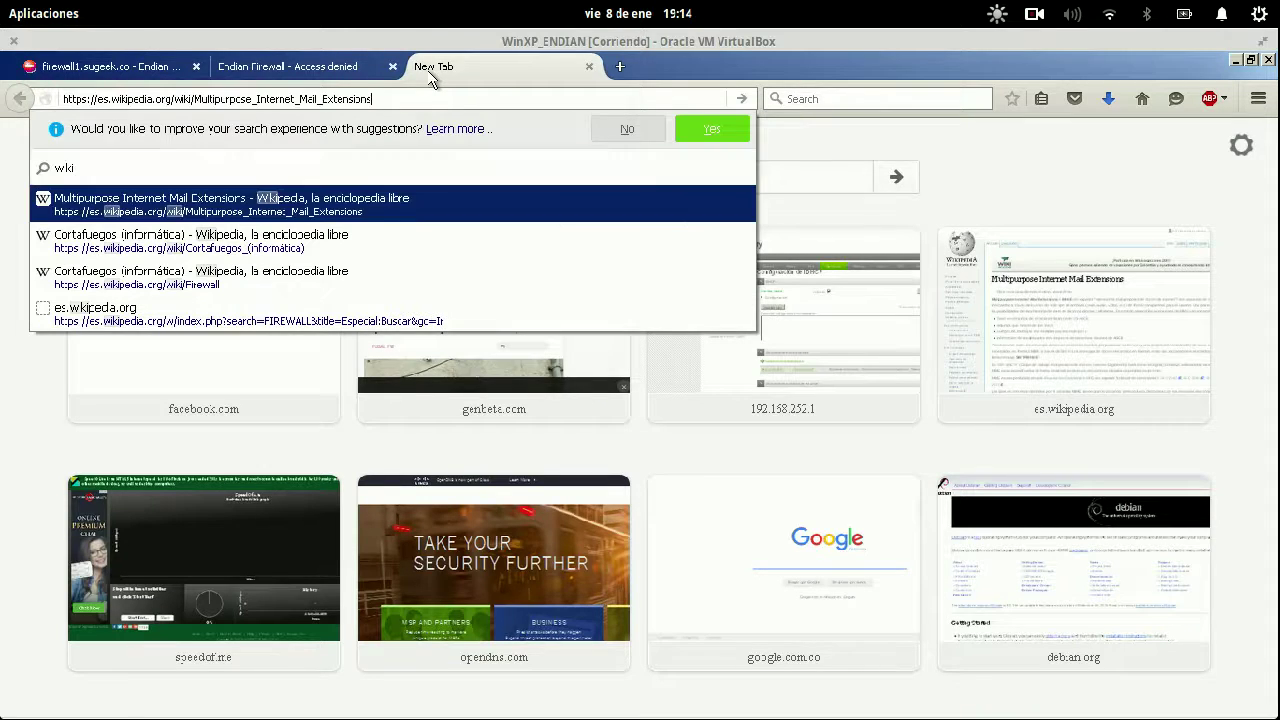
key(Return)
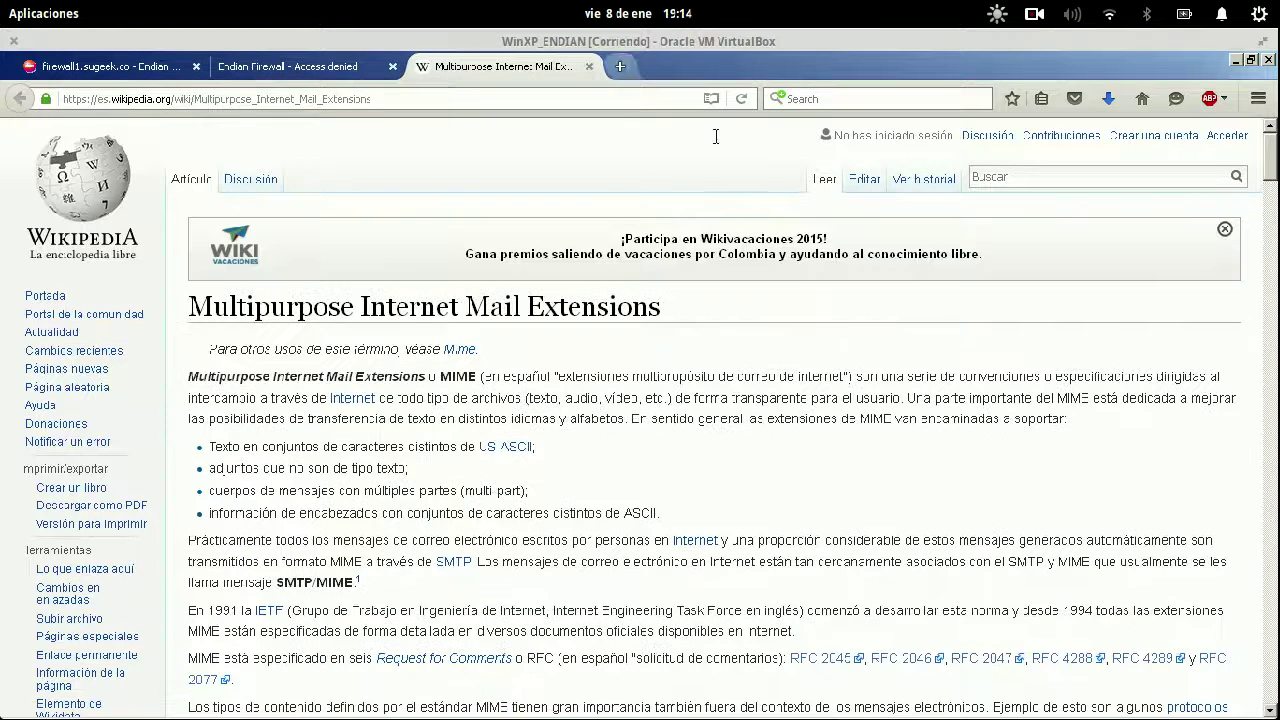
click(45, 296)
click(141, 68)
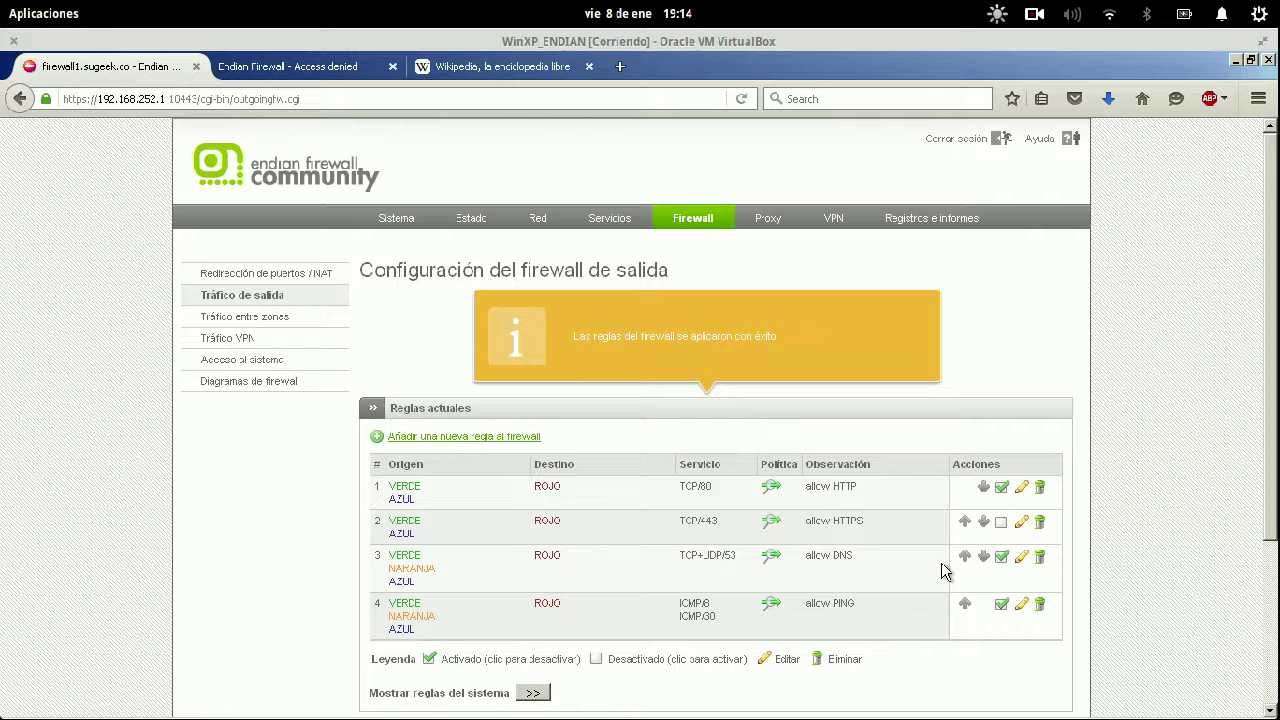
click(570, 68)
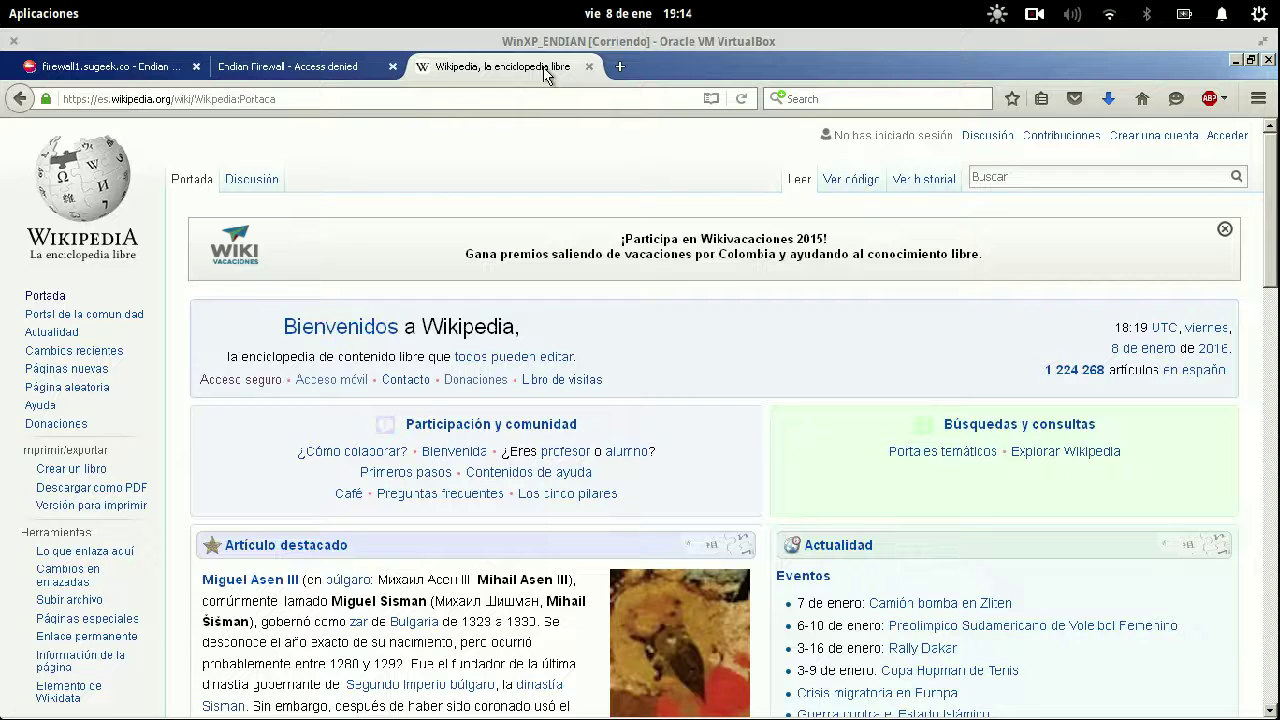
key(ctrl+l)
text(ht)
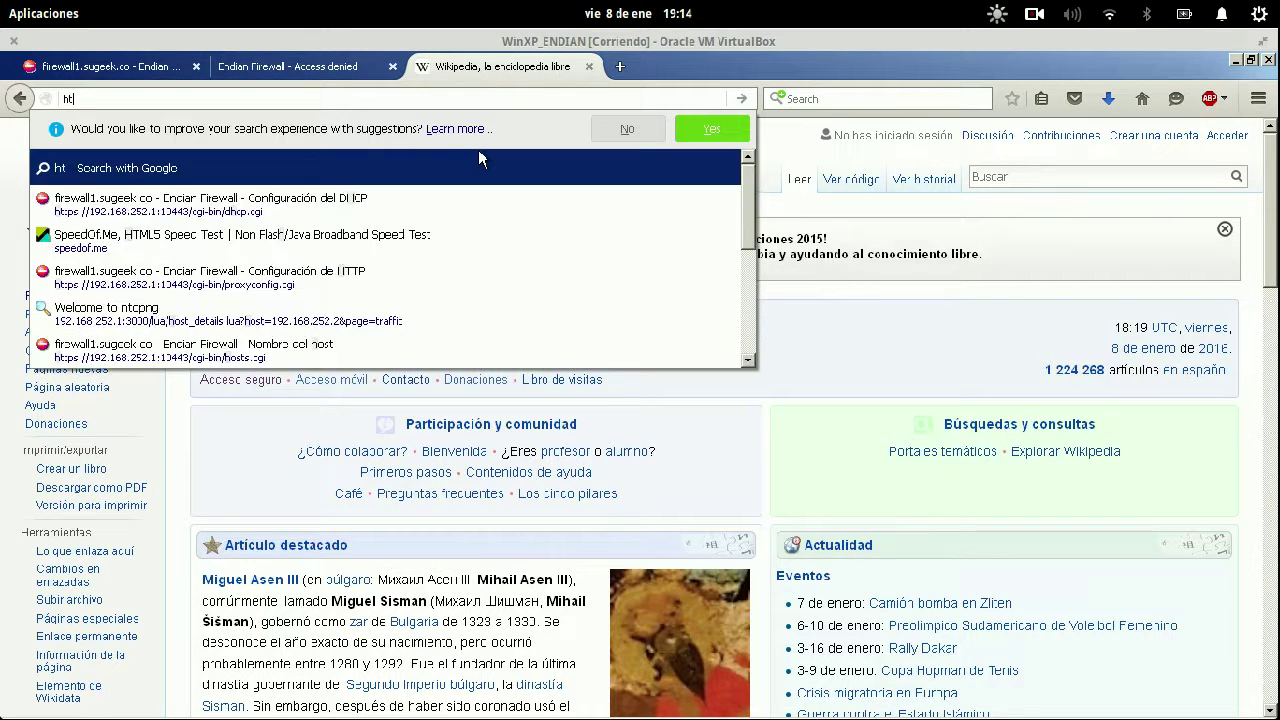
text(tps://faceb)
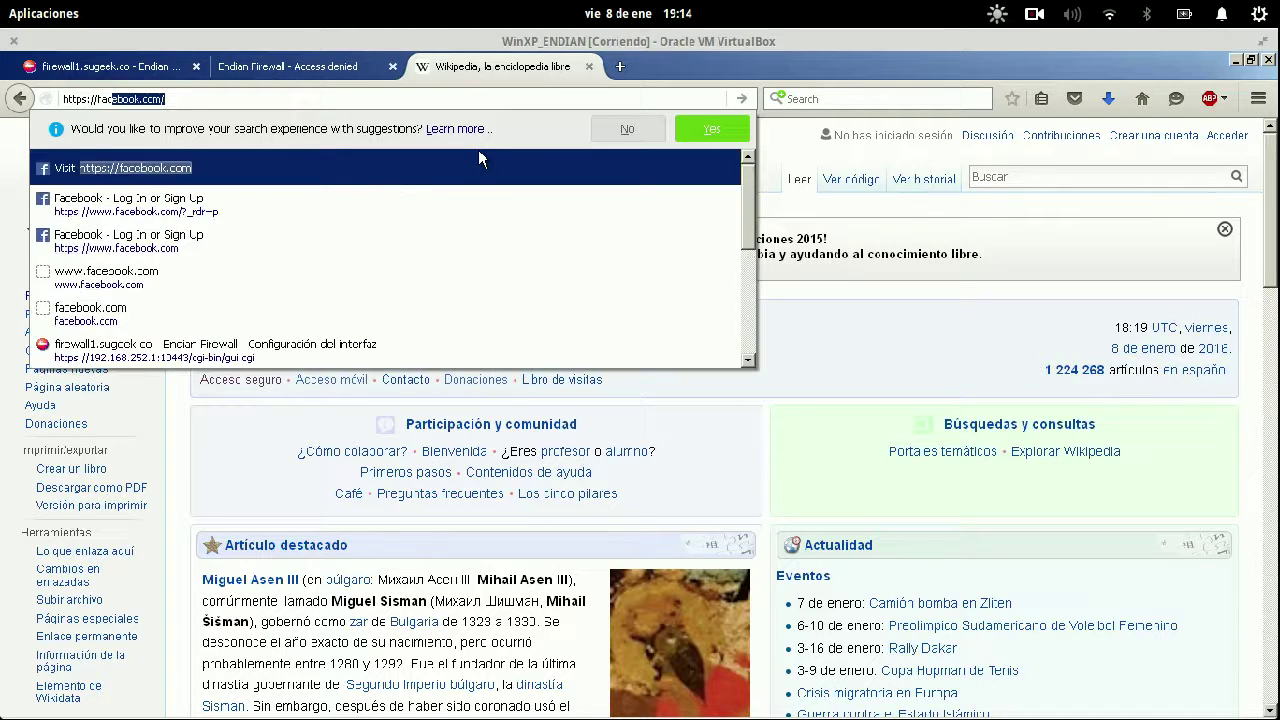
key(BackSpace)
text(book.com)
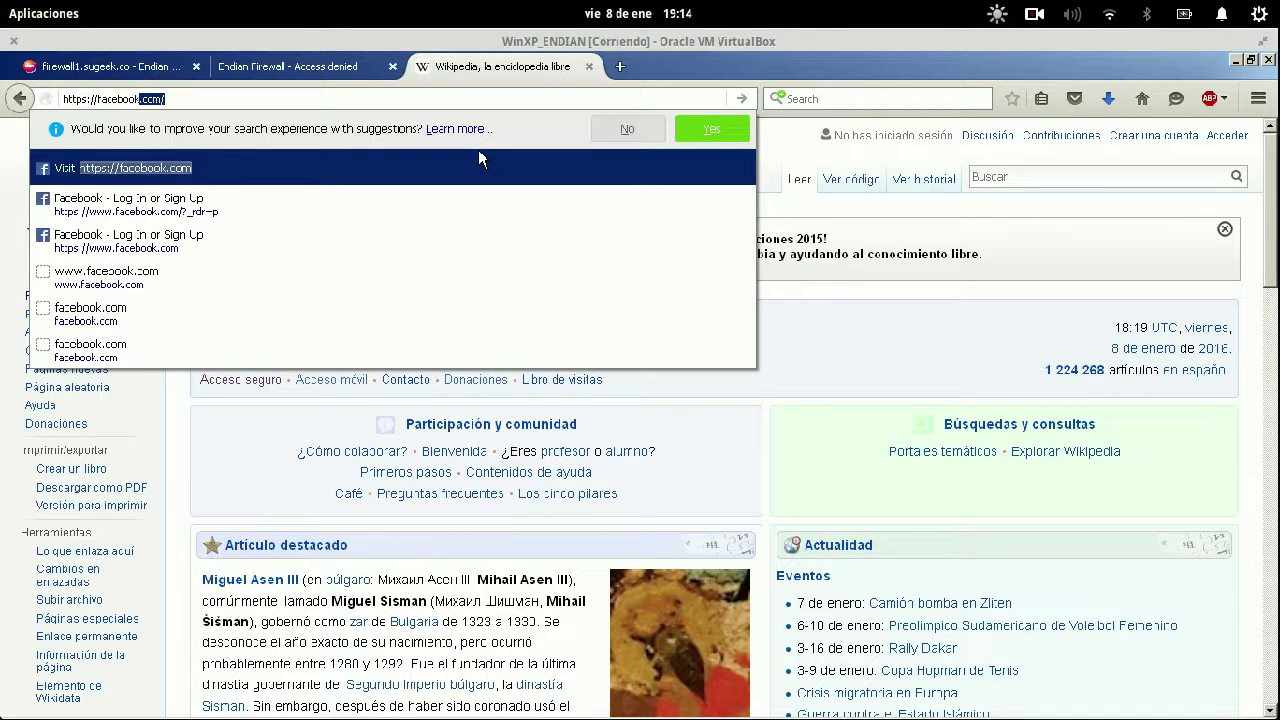
key(Return)
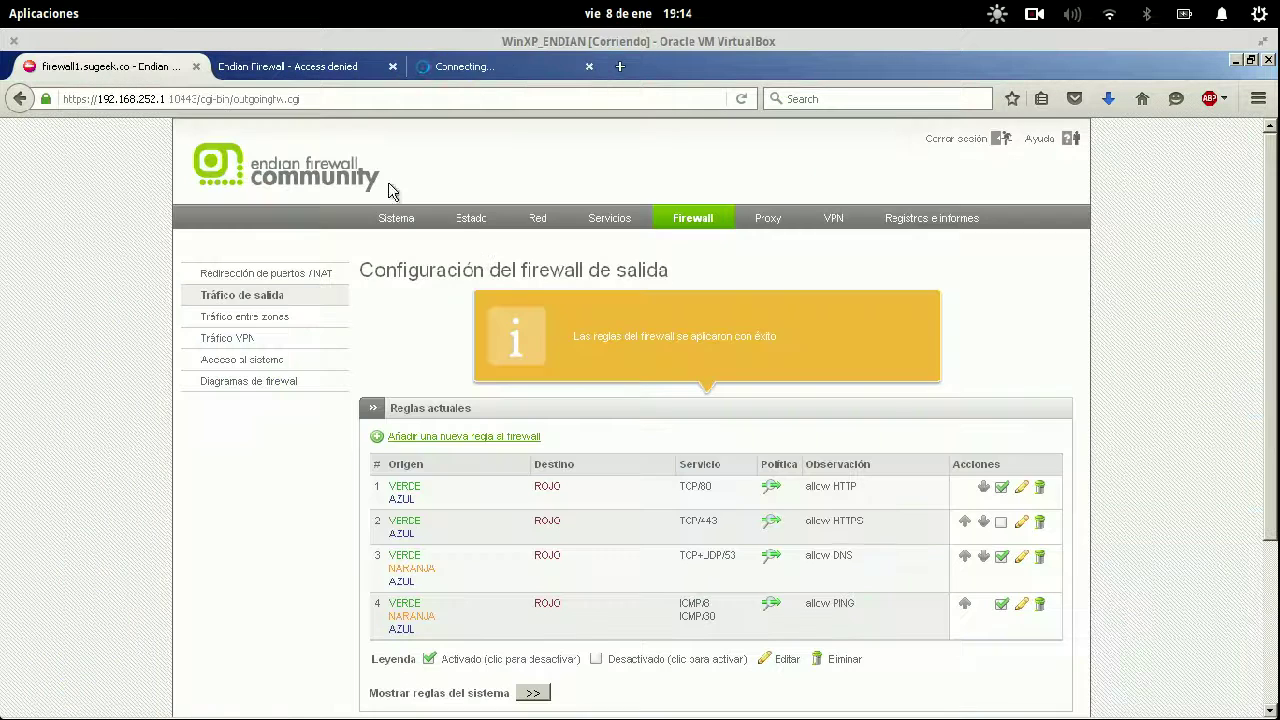
click(103, 68)
click(535, 220)
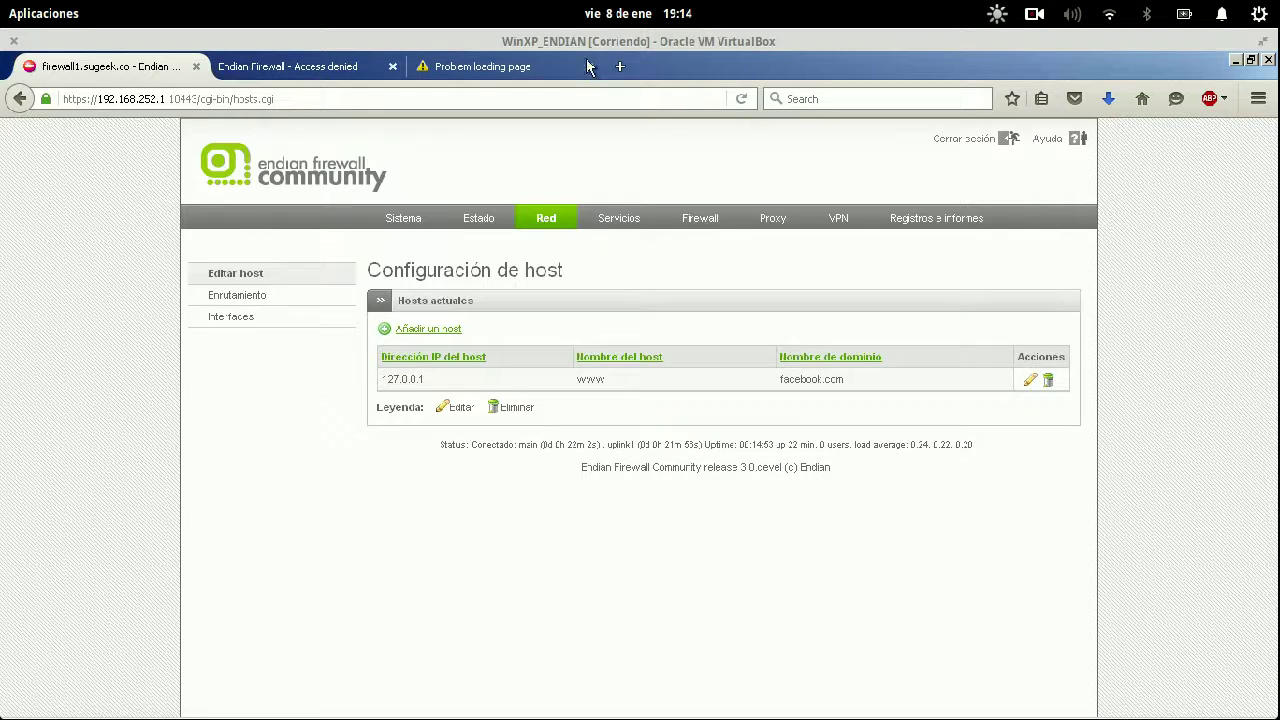
click(530, 70)
key(ctrl+l)
text(ht)
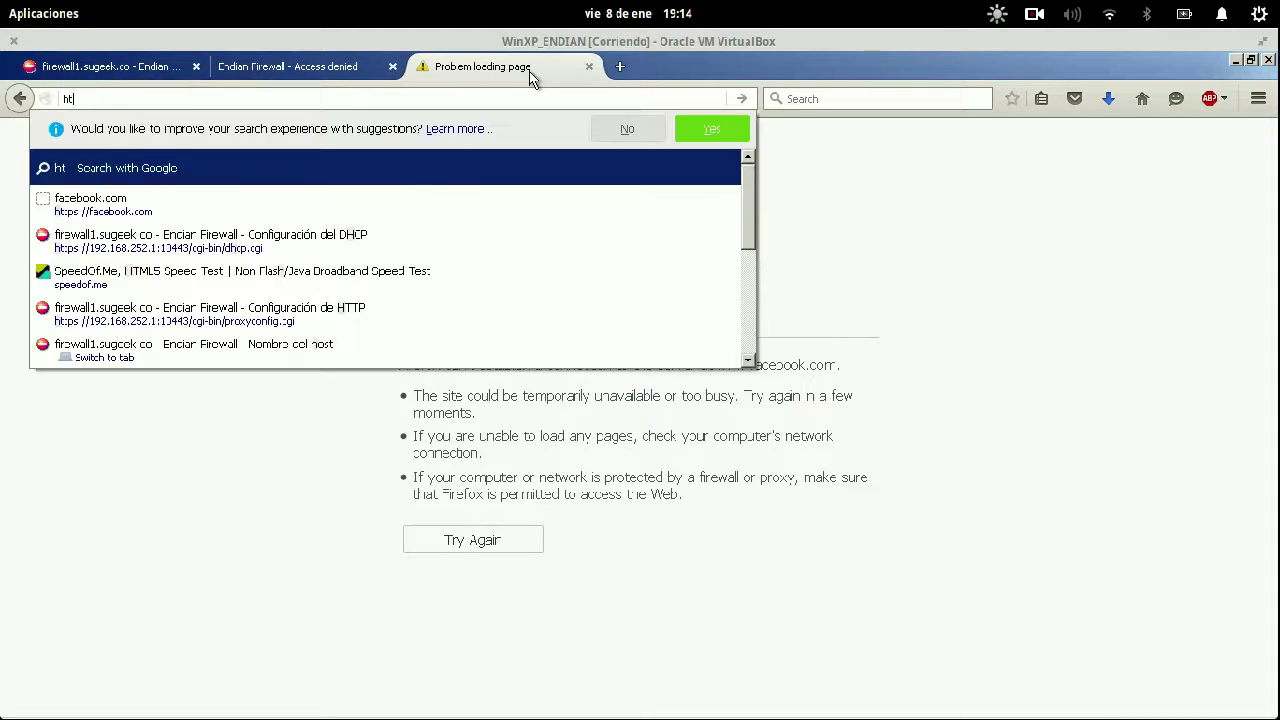
text(tps://yo)
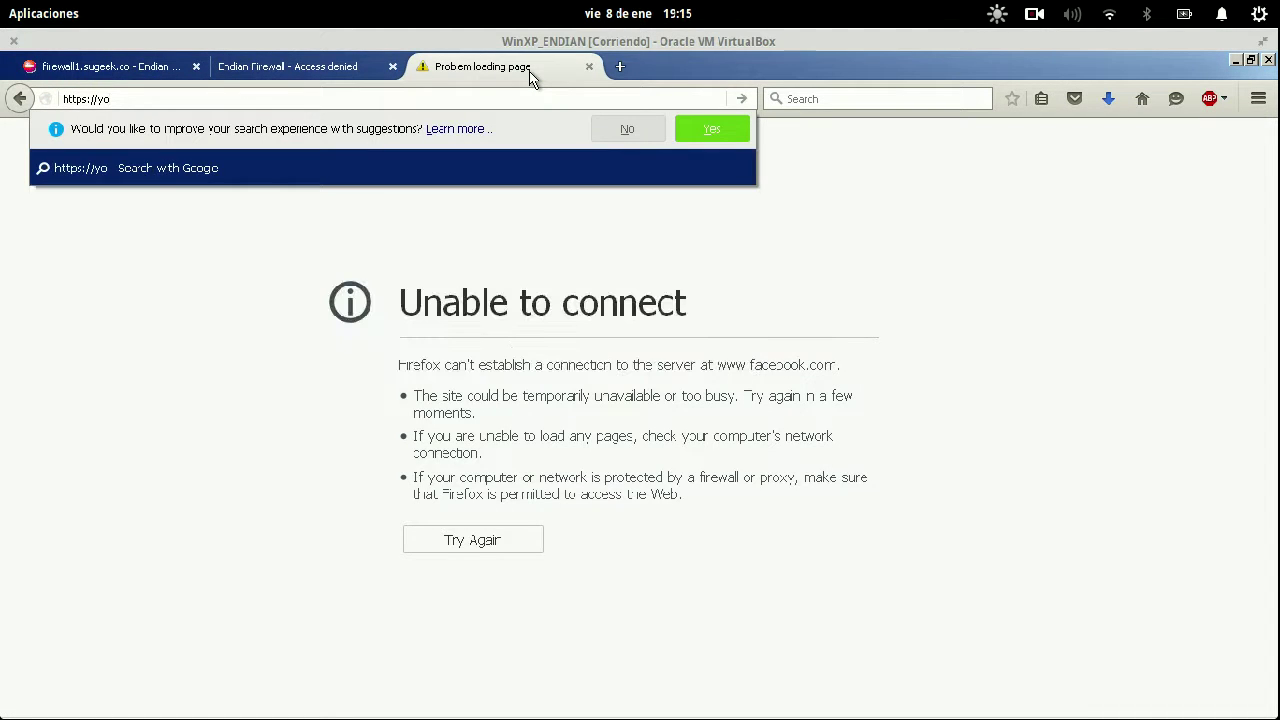
text(utube)
key(BackSpace)
key(BackSpace)
key(BackSpace)
text(u.be.com)
key(Return)
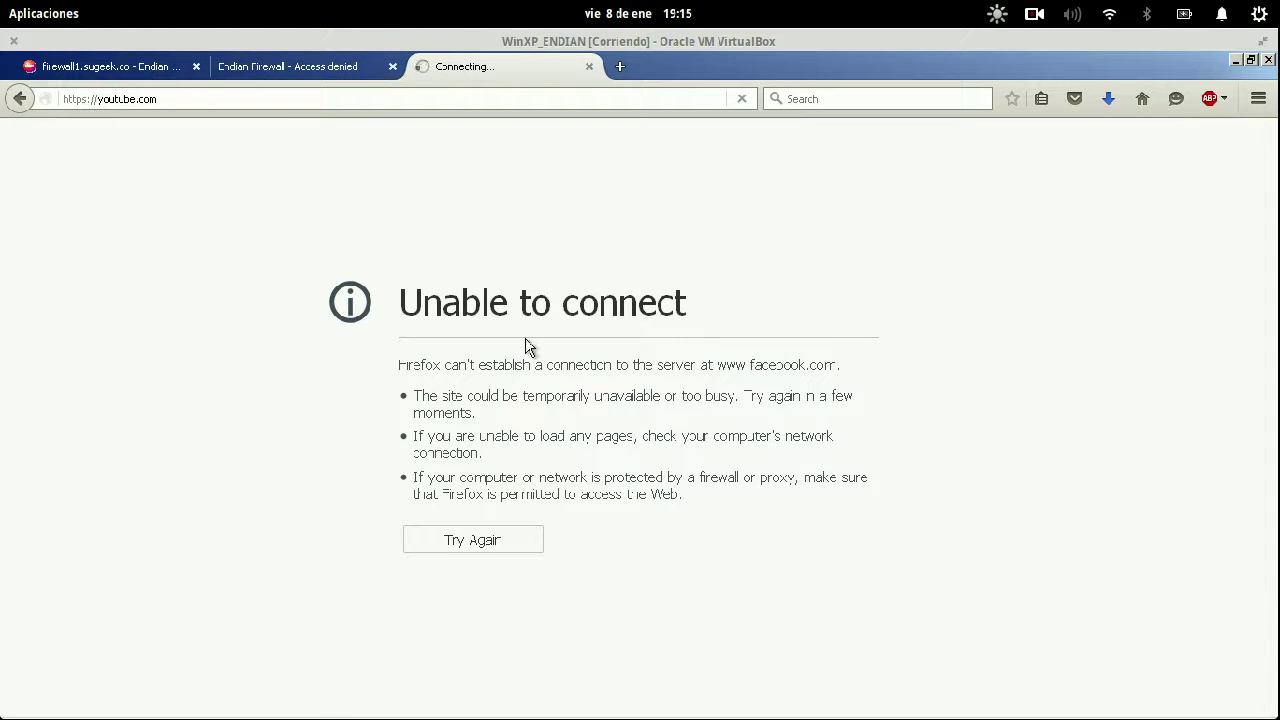
Review the firewall's outgoing traffic rules in Endian.
click(167, 74)
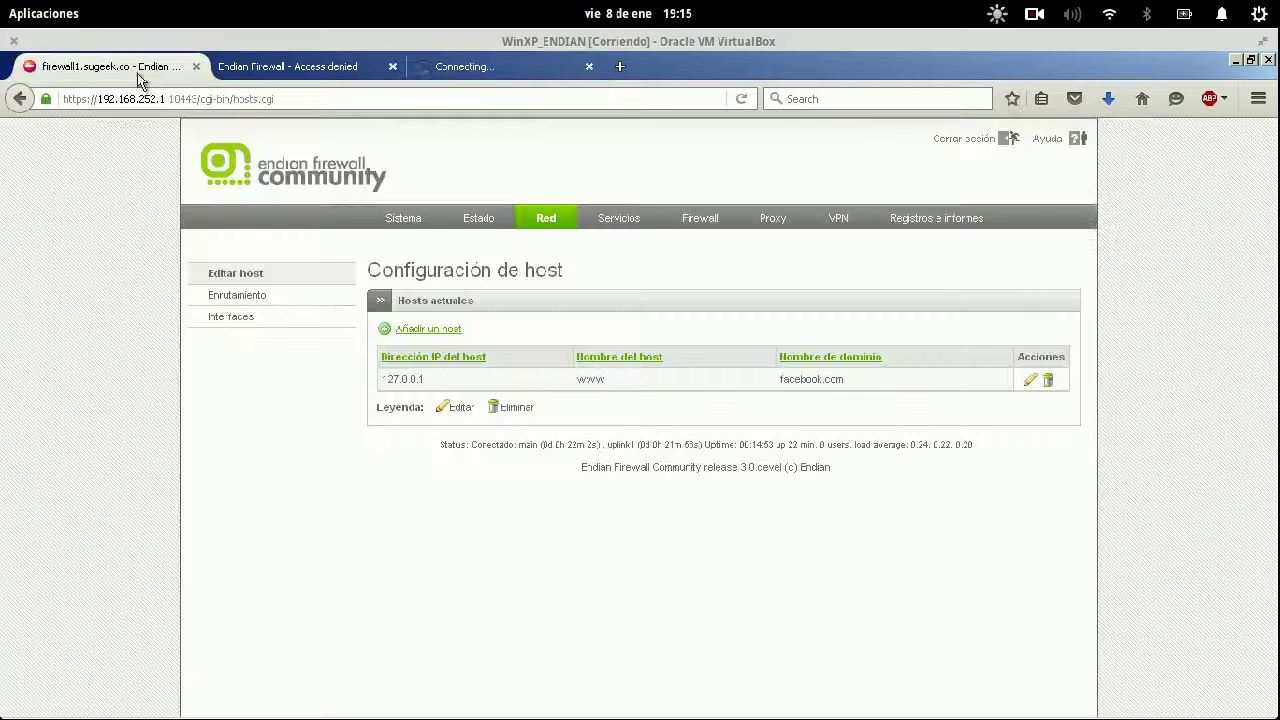
click(702, 220)
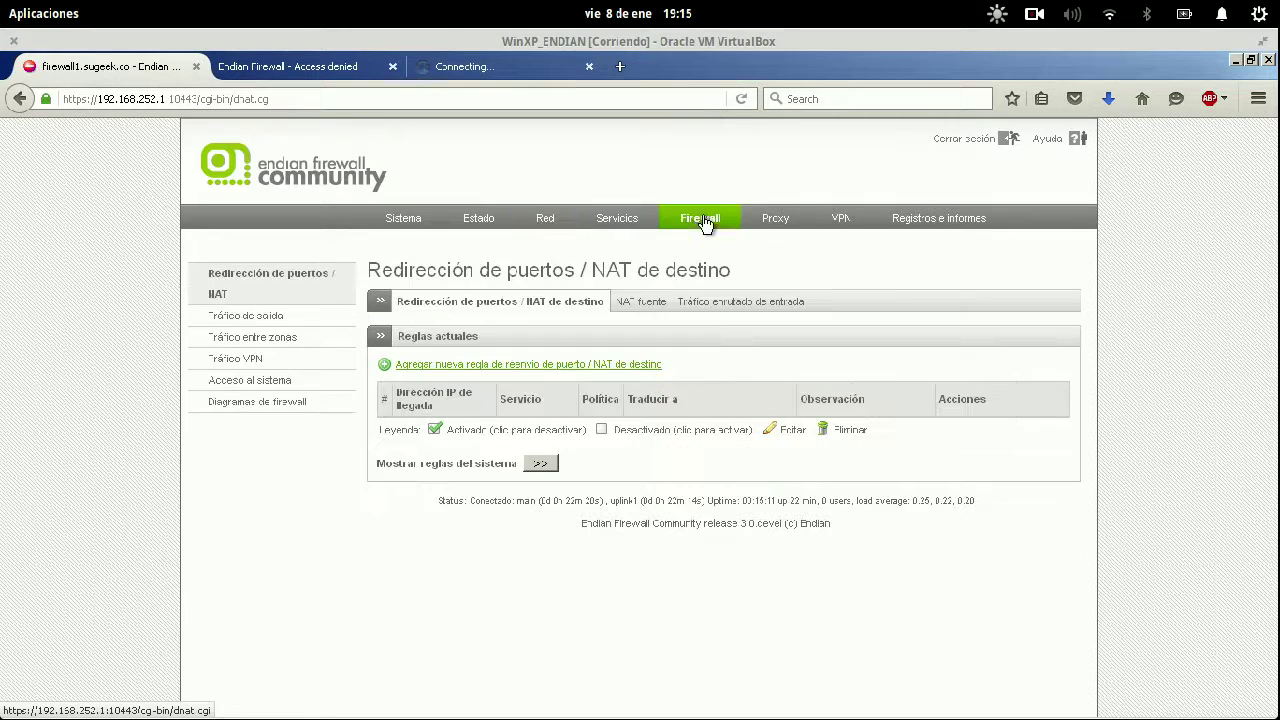
click(293, 317)
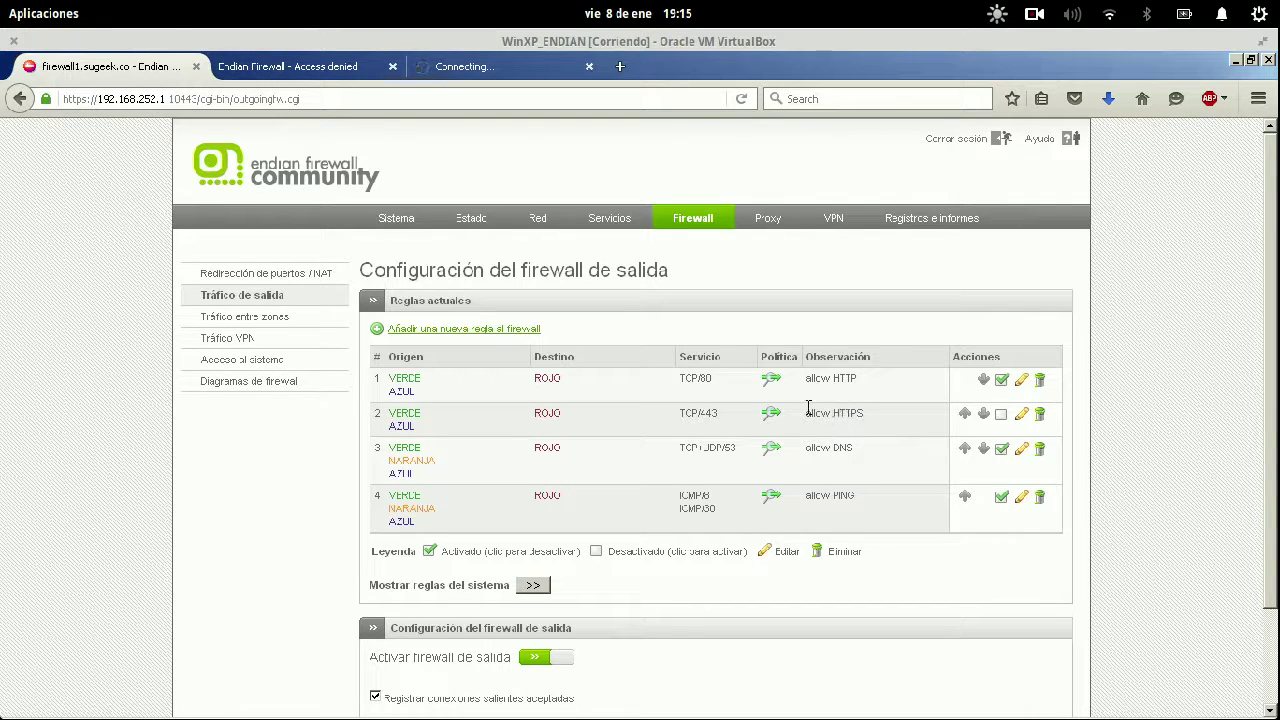
drag(808, 418, 870, 416)
click(870, 416)
Check the genbeta.com Access denied message, then open the HTTP proxy settings.
click(330, 66)
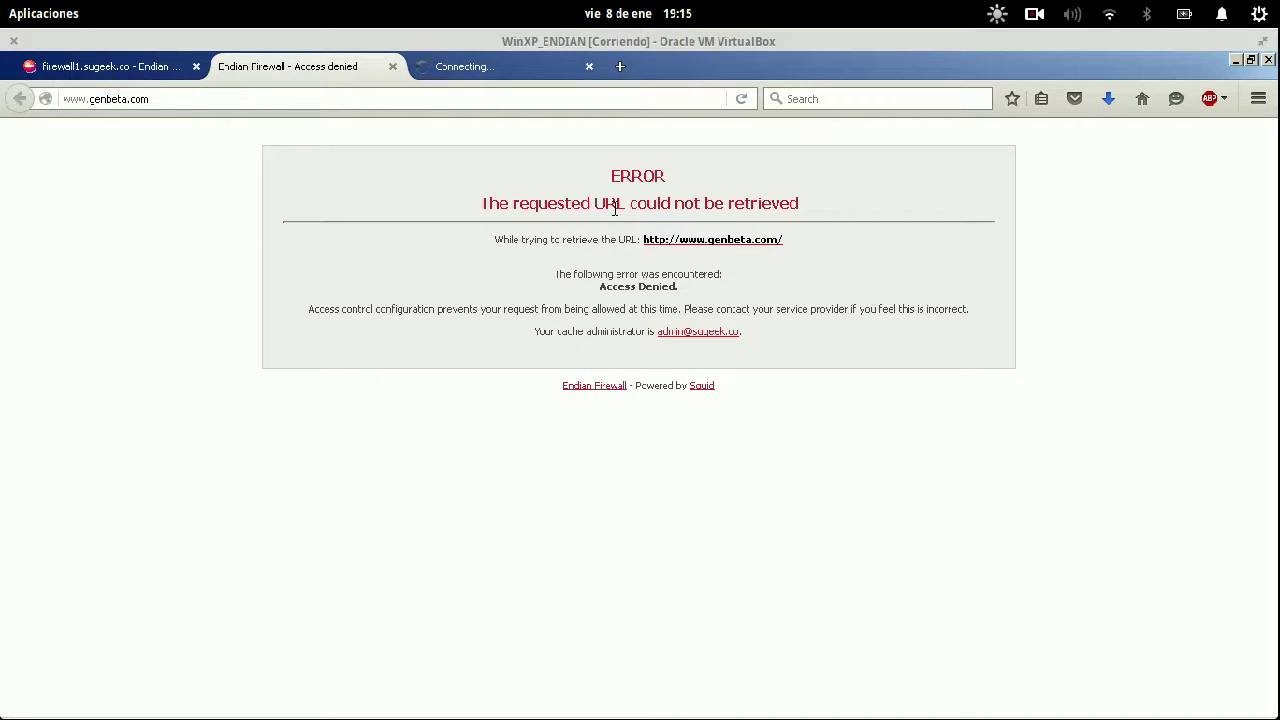
drag(552, 184, 777, 309)
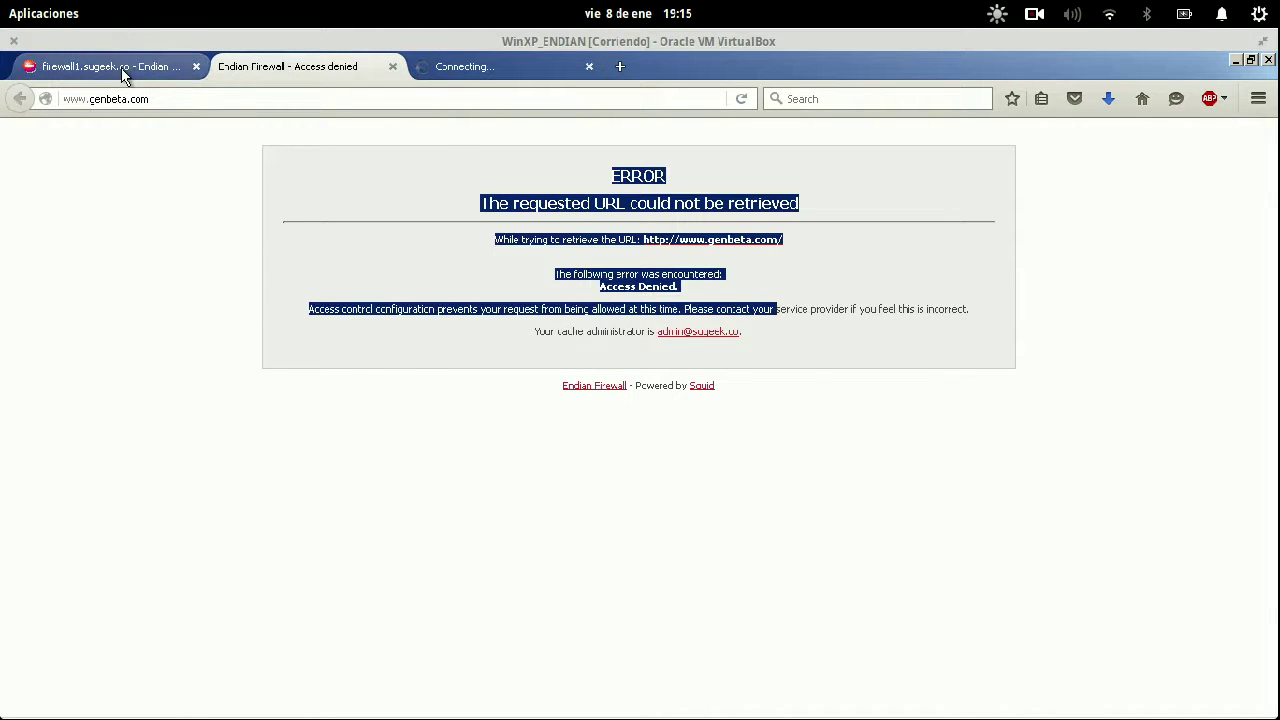
click(124, 76)
click(767, 218)
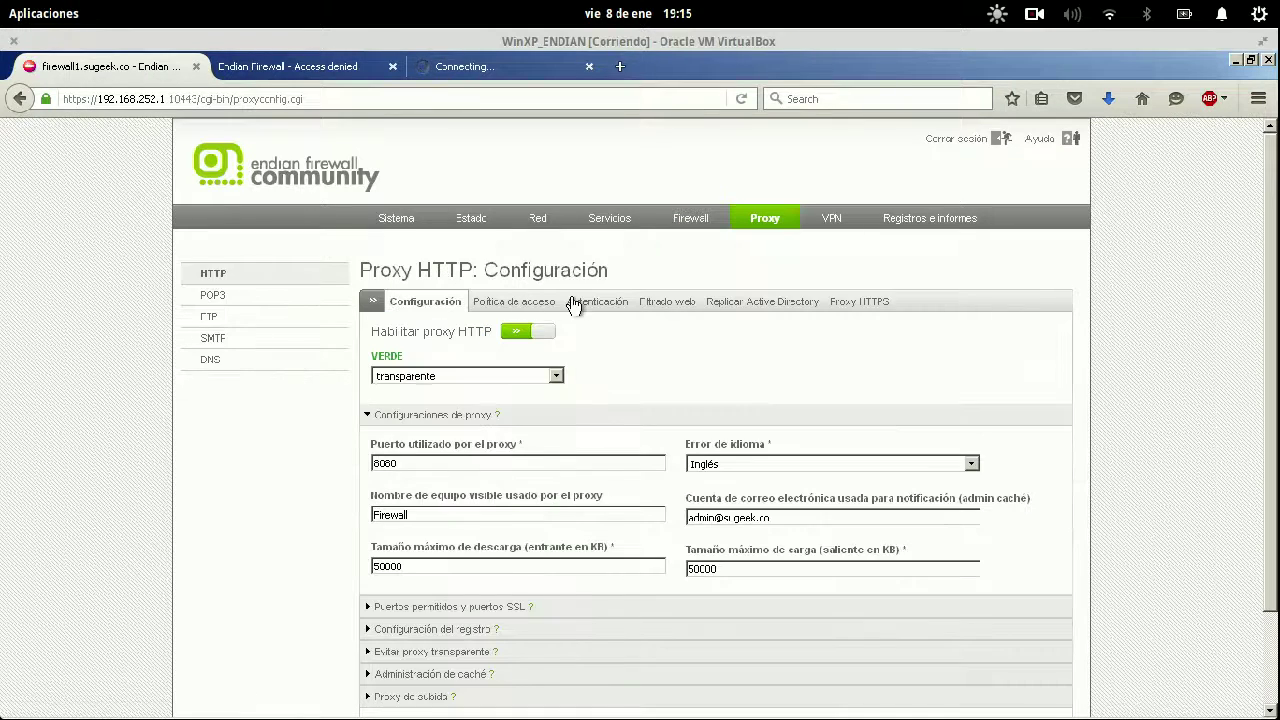
Set proxy authentication to Autenticación local (NCSA) after trying NTLM, LDAP and RADIUS.
click(545, 306)
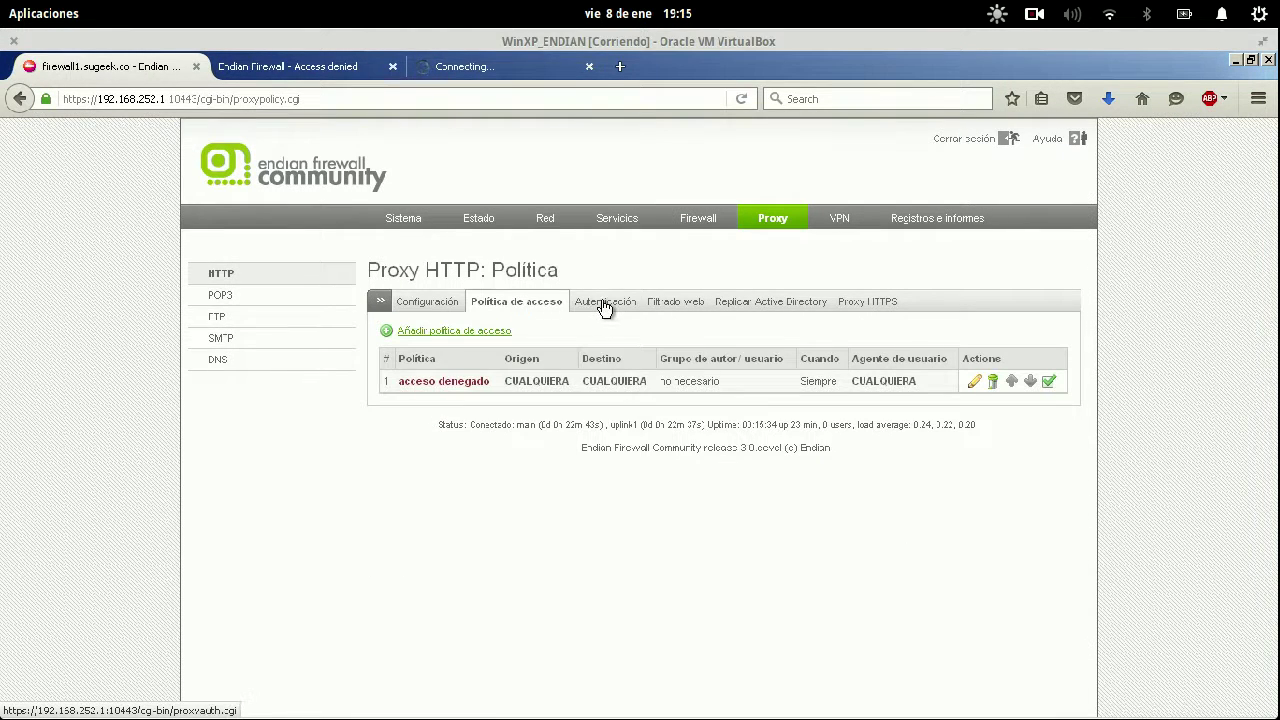
click(605, 306)
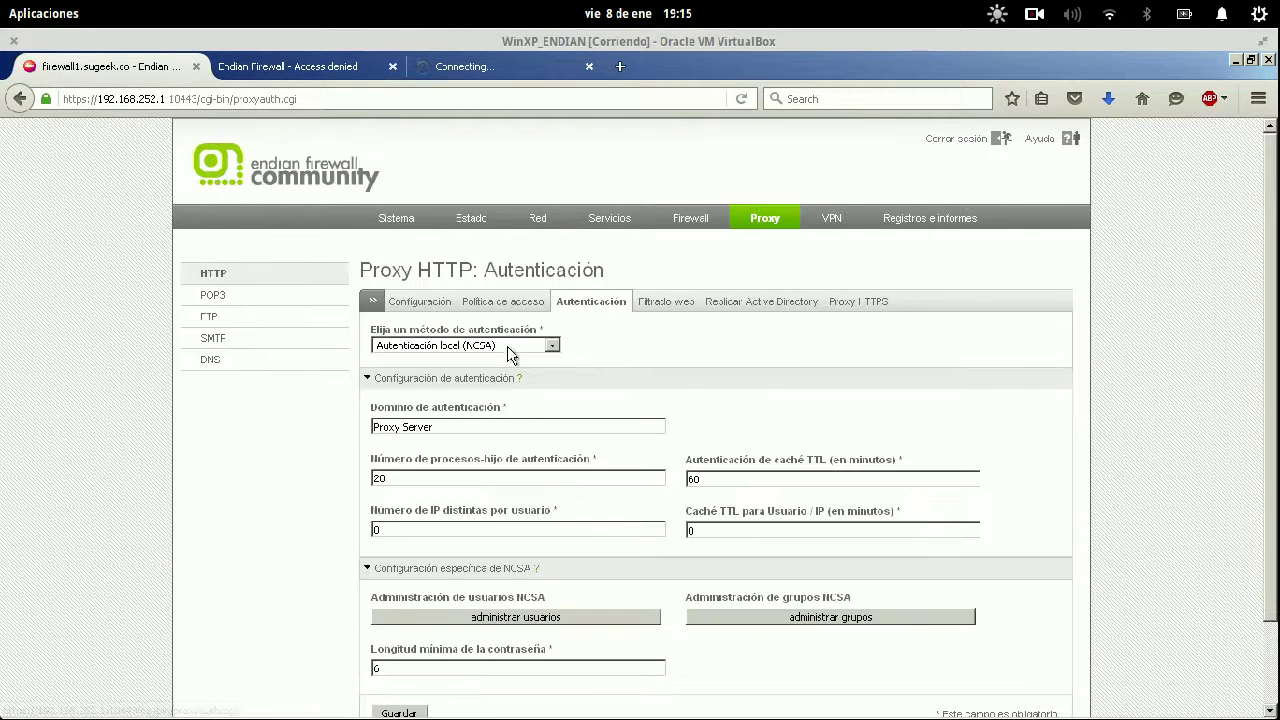
click(506, 348)
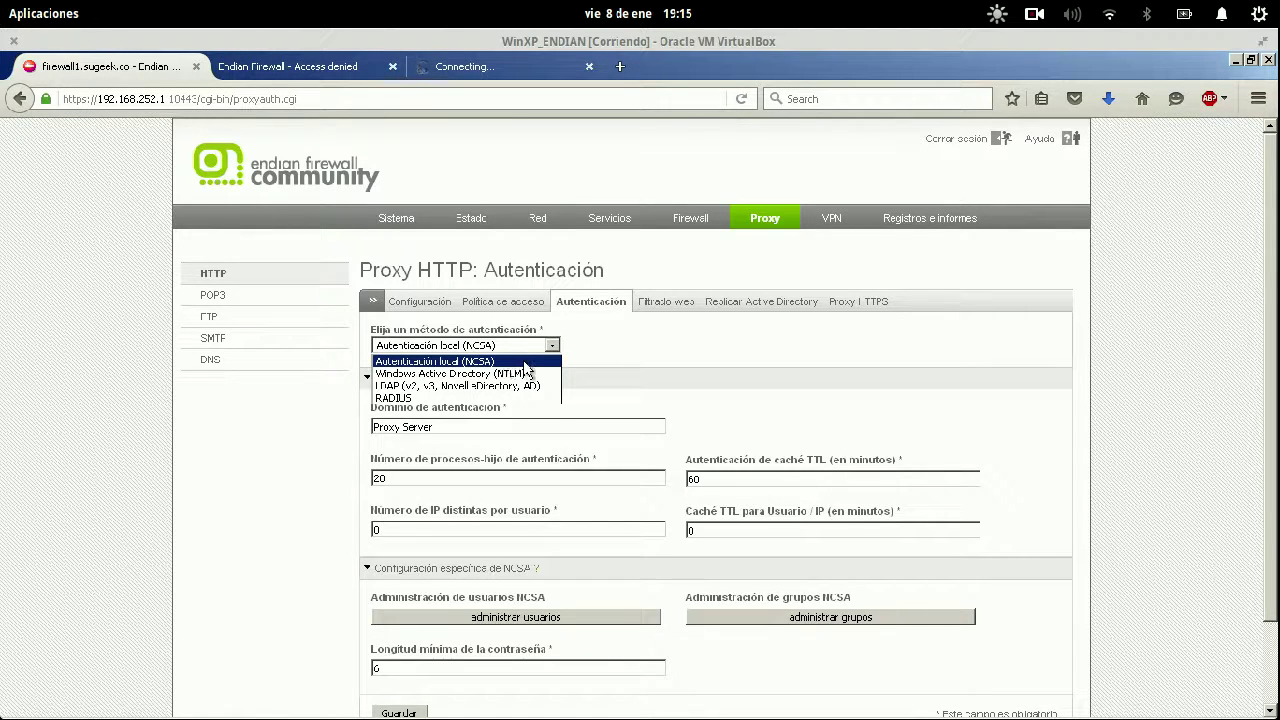
click(527, 376)
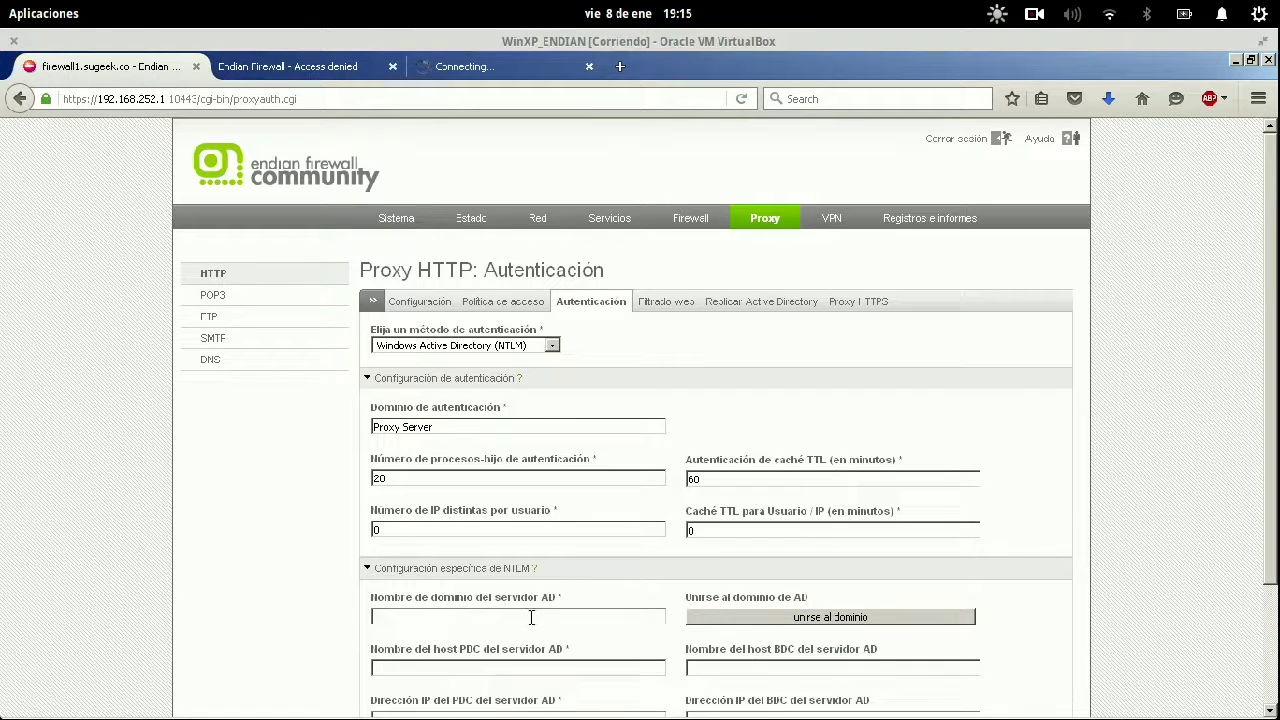
scroll(532, 617, down, 2)
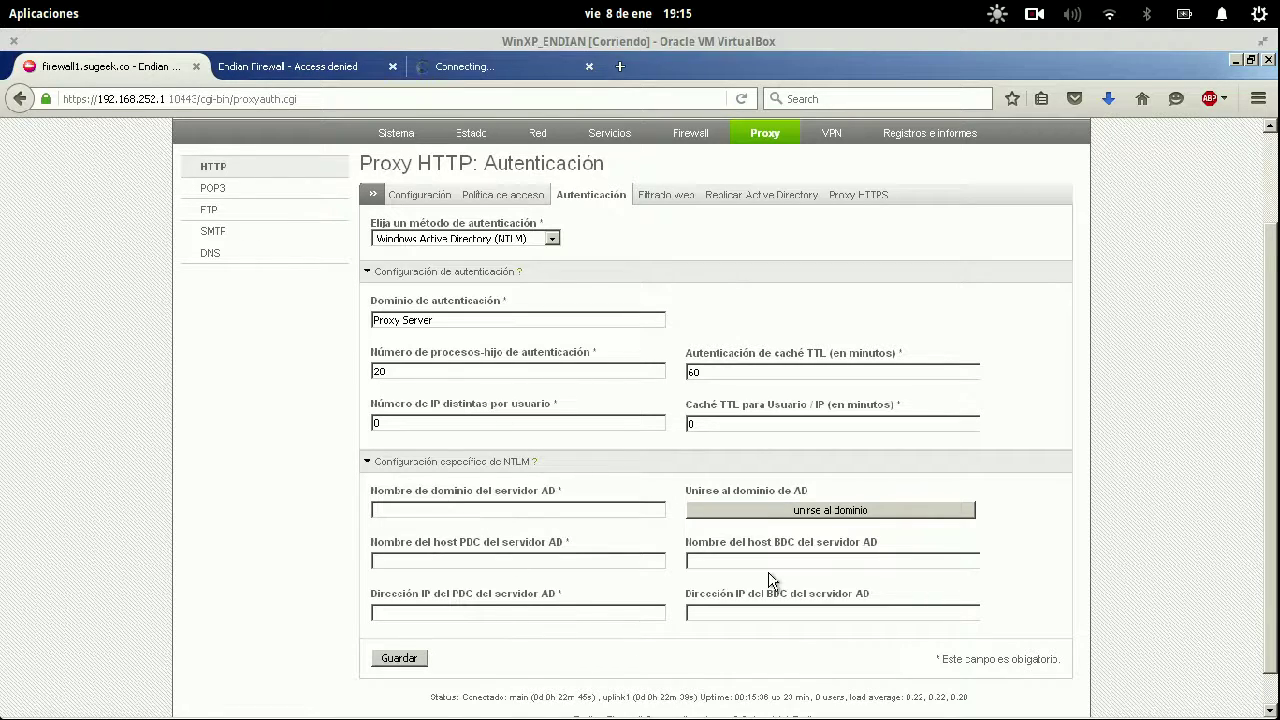
scroll(515, 328, up, 2)
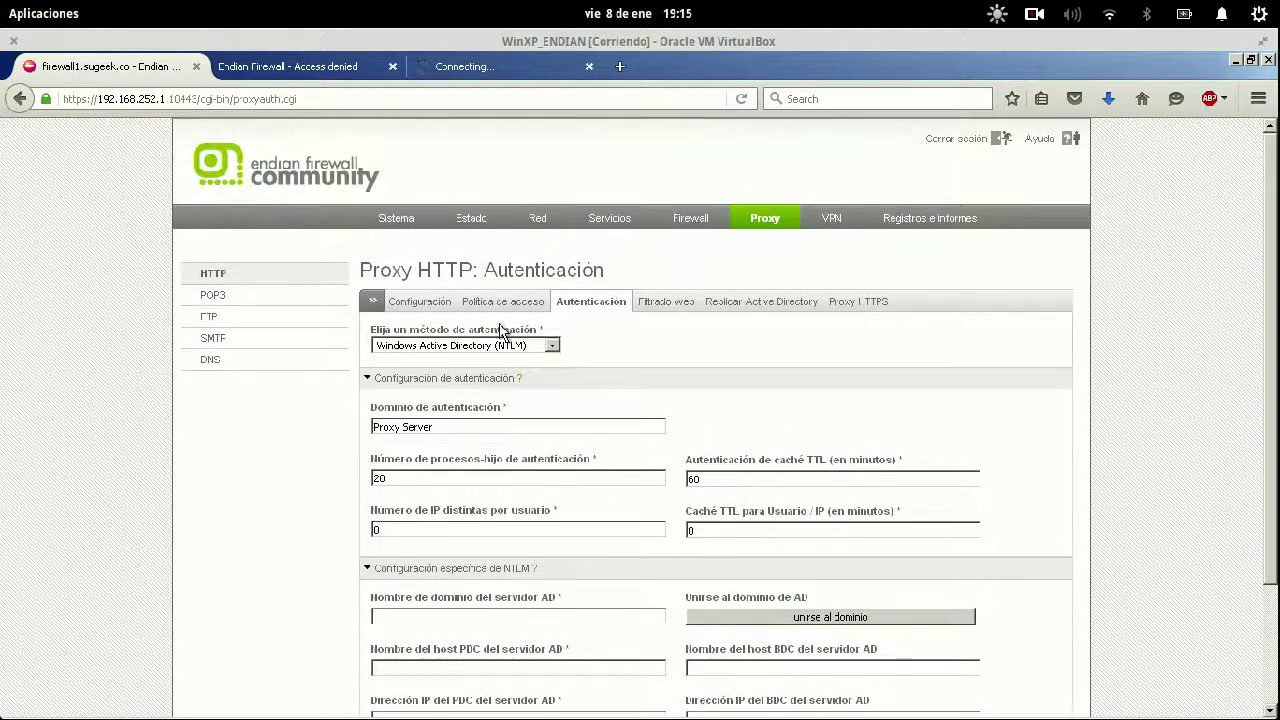
click(489, 345)
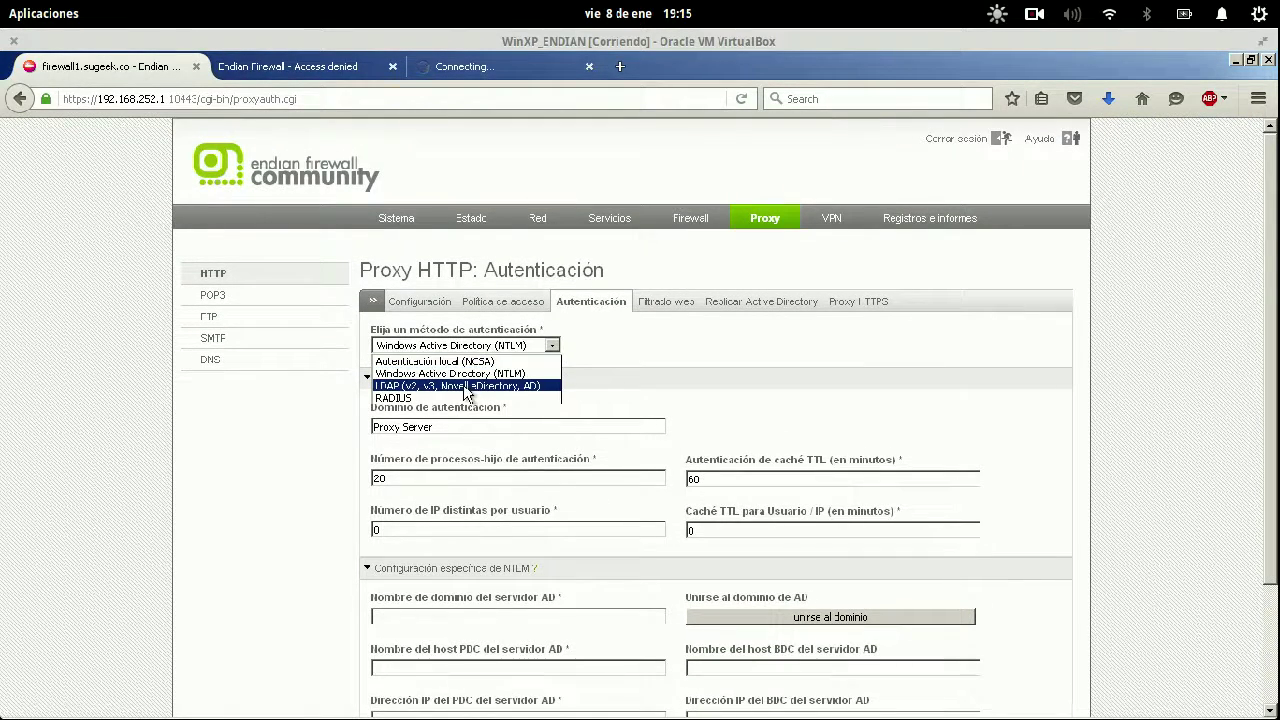
click(465, 386)
click(494, 348)
click(466, 399)
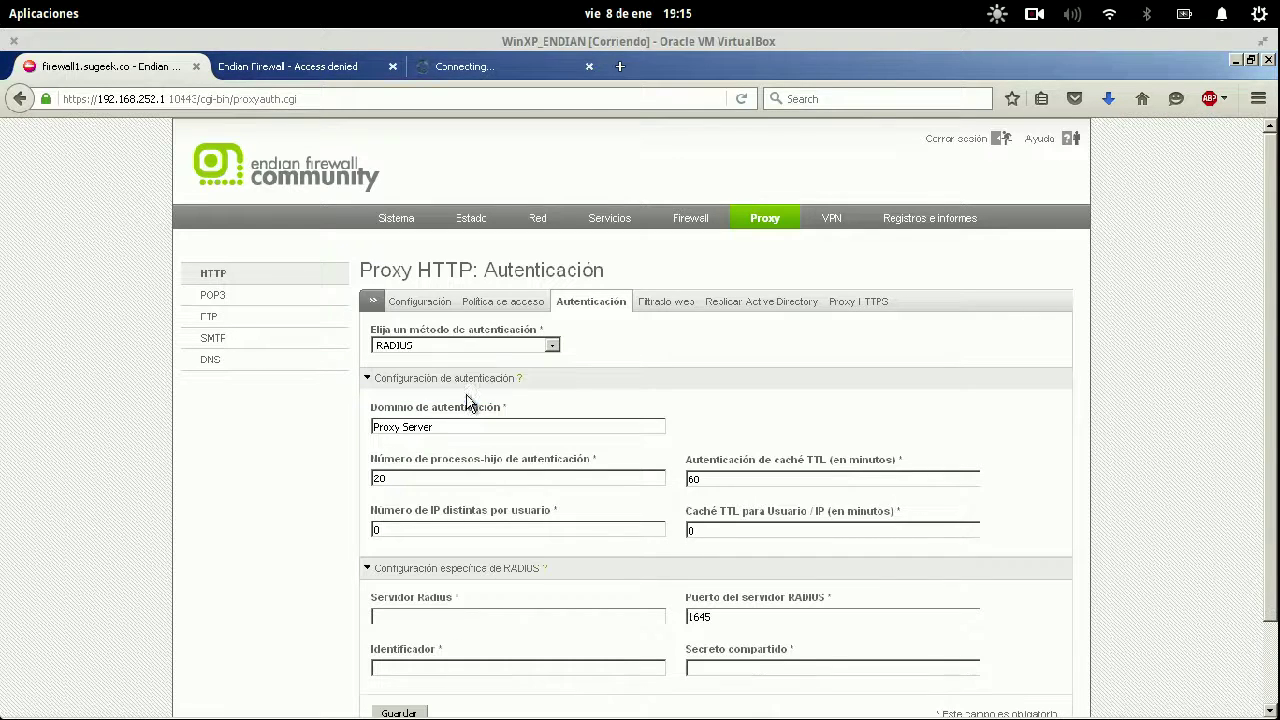
click(501, 349)
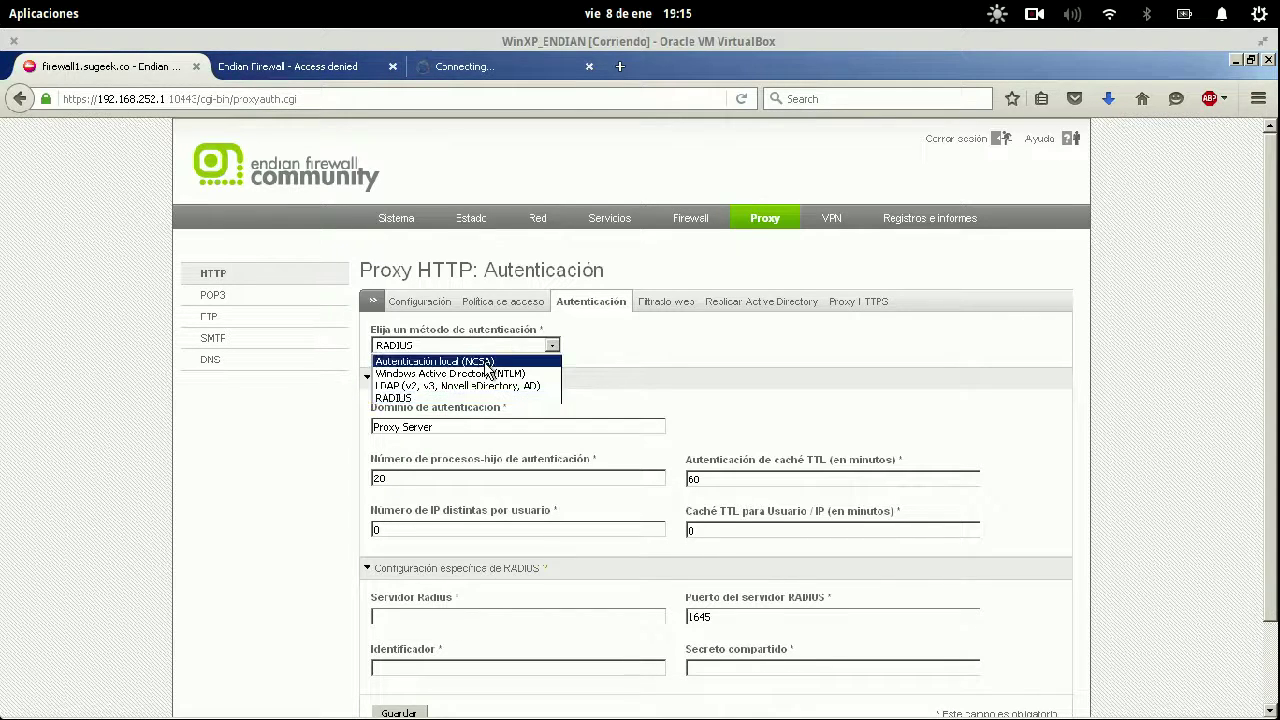
click(488, 362)
scroll(680, 402, down, 2)
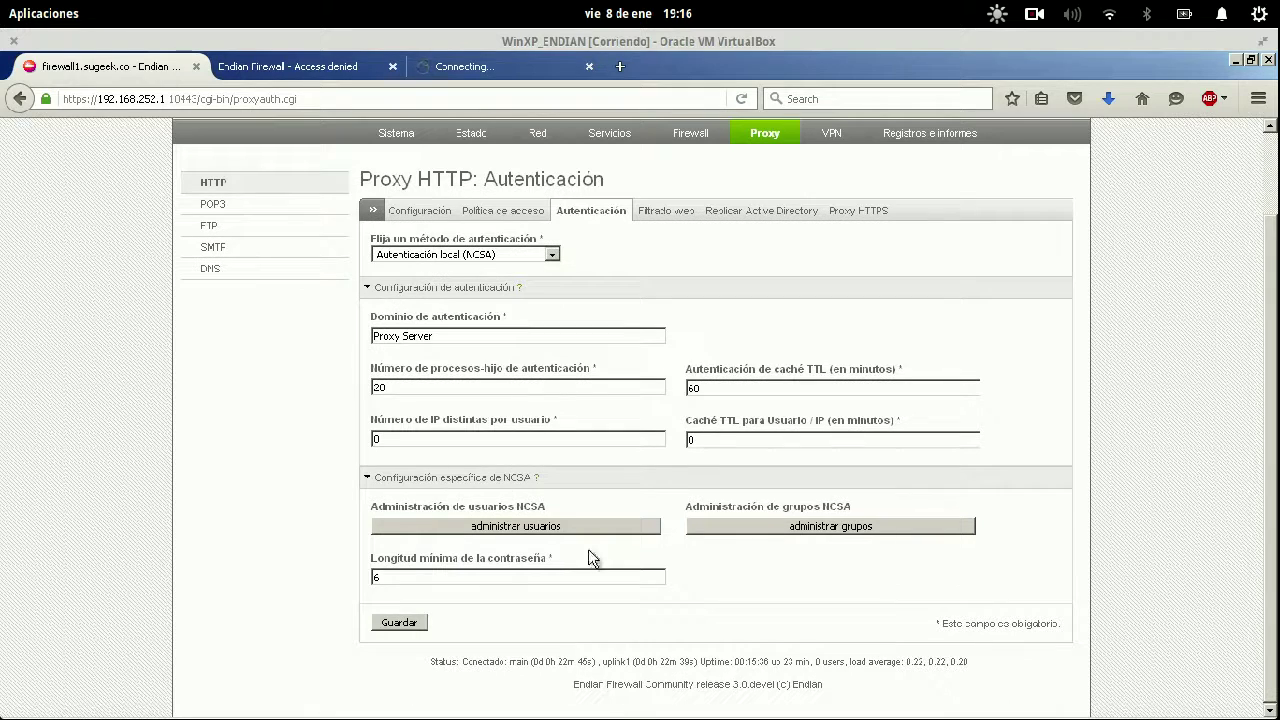
Create the NCSA group Tecnologia and apply the proxy configuration.
click(788, 527)
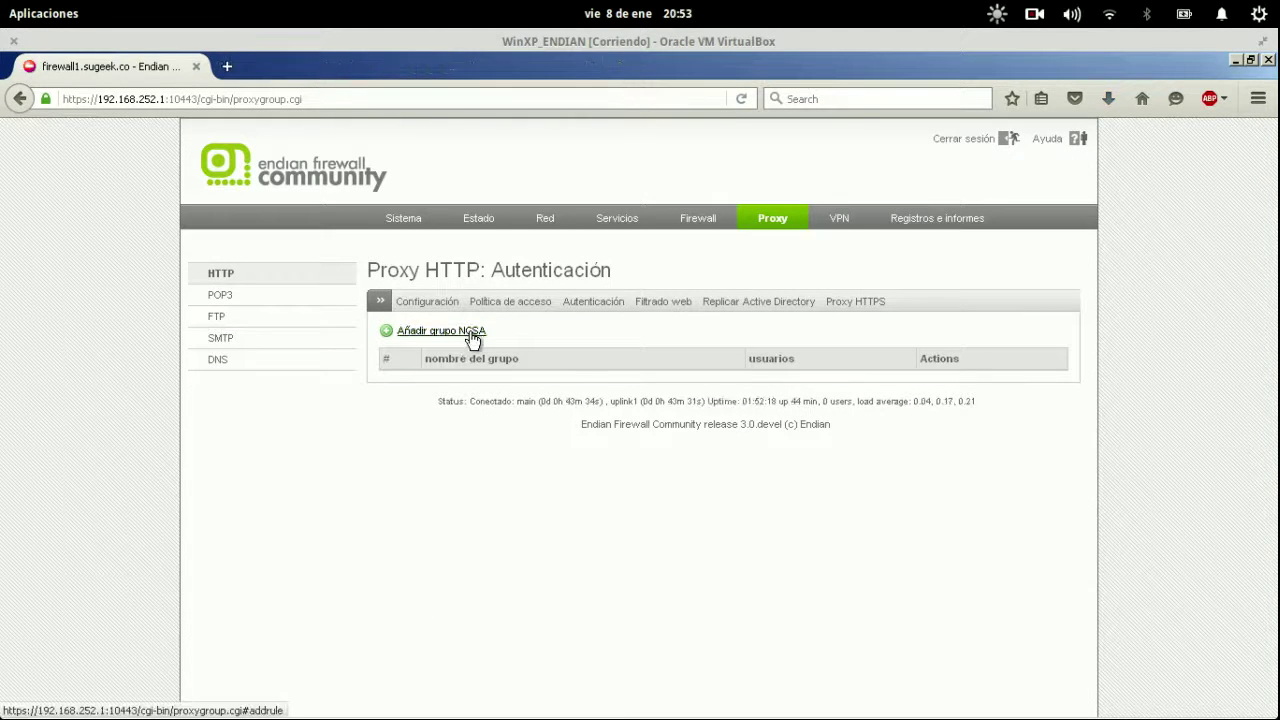
click(472, 334)
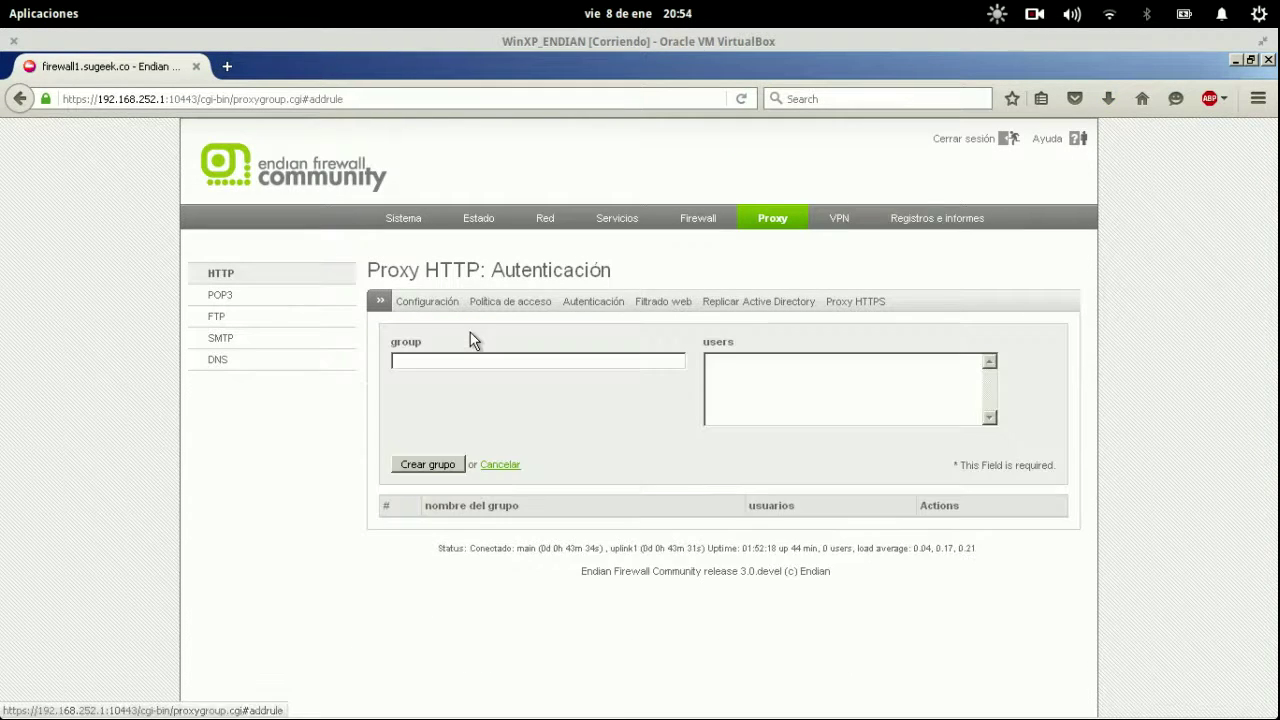
click(487, 360)
text(Te)
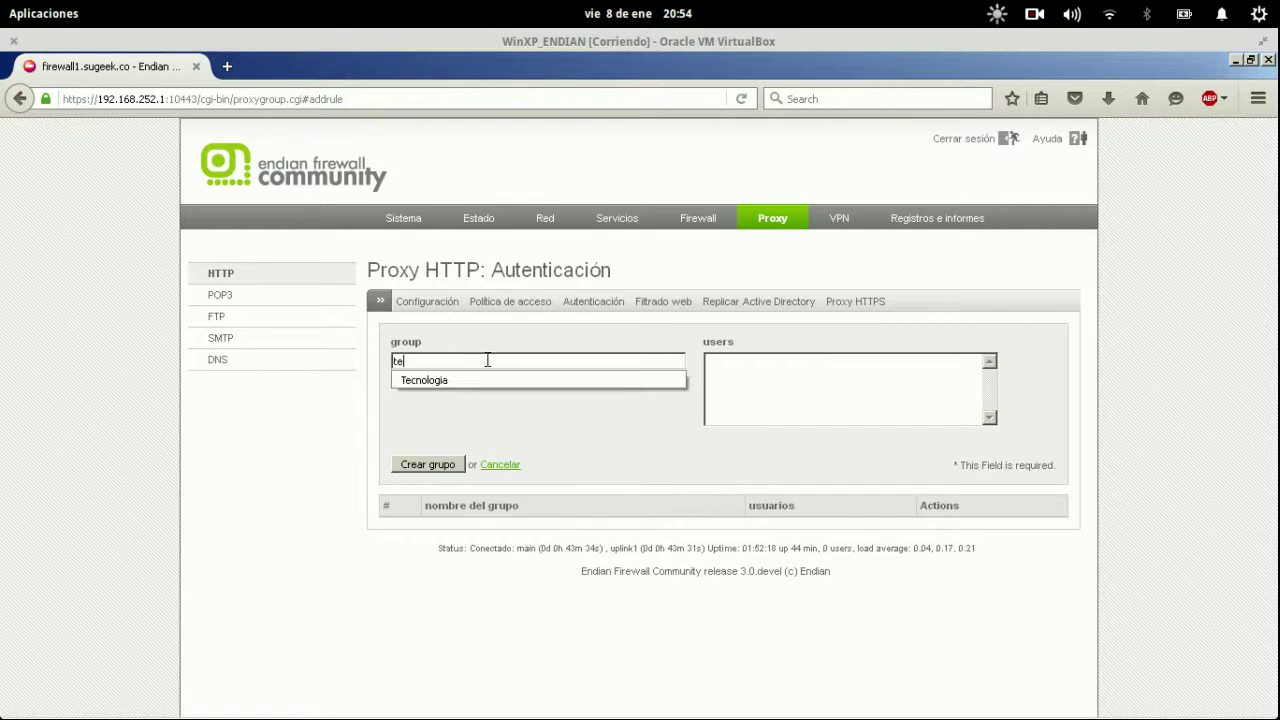
key(BackSpace)
key(BackSpace)
text(Tecnologi)
click(474, 380)
click(425, 465)
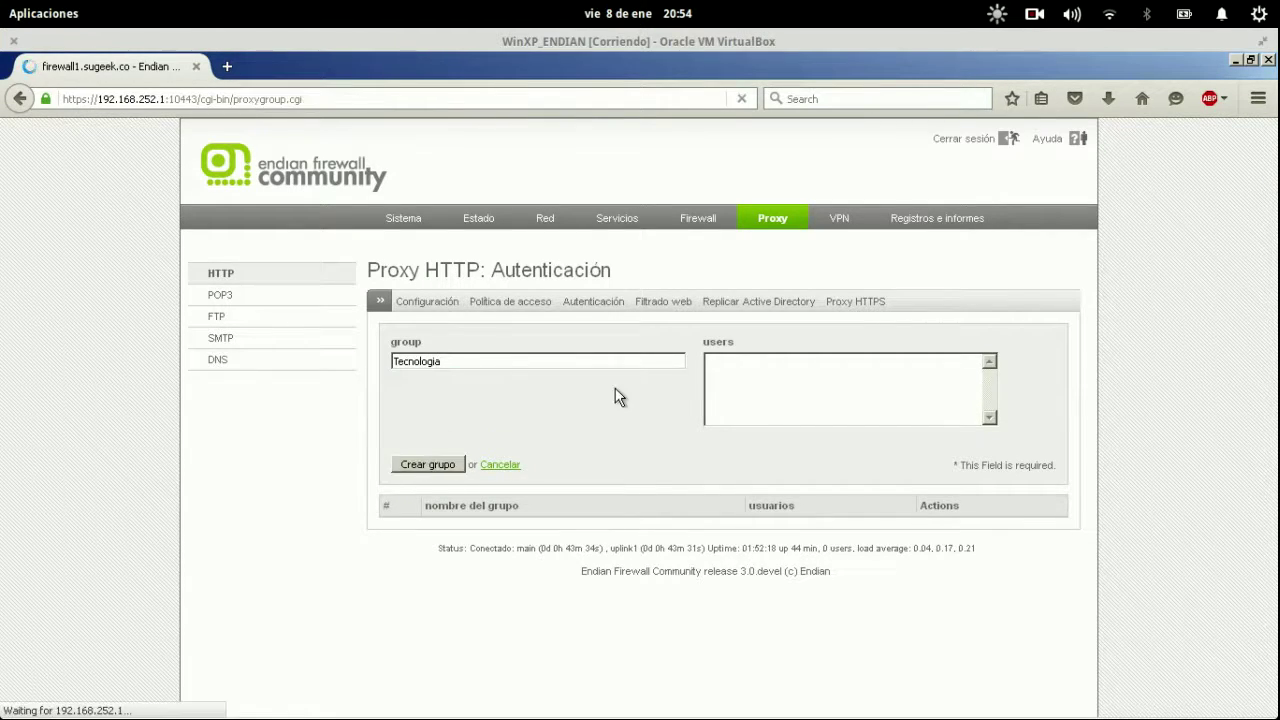
click(561, 389)
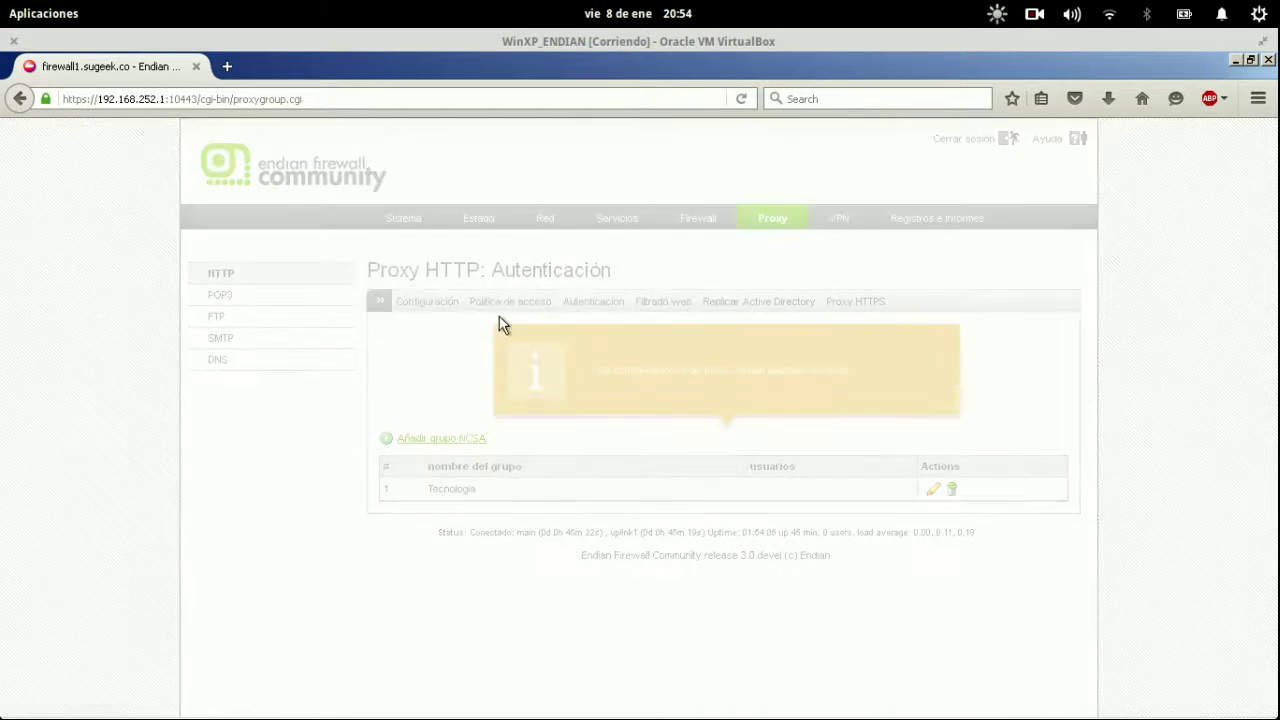
click(612, 304)
Add a new NCSA proxy user with a username and password, then apply the configuration.
click(496, 620)
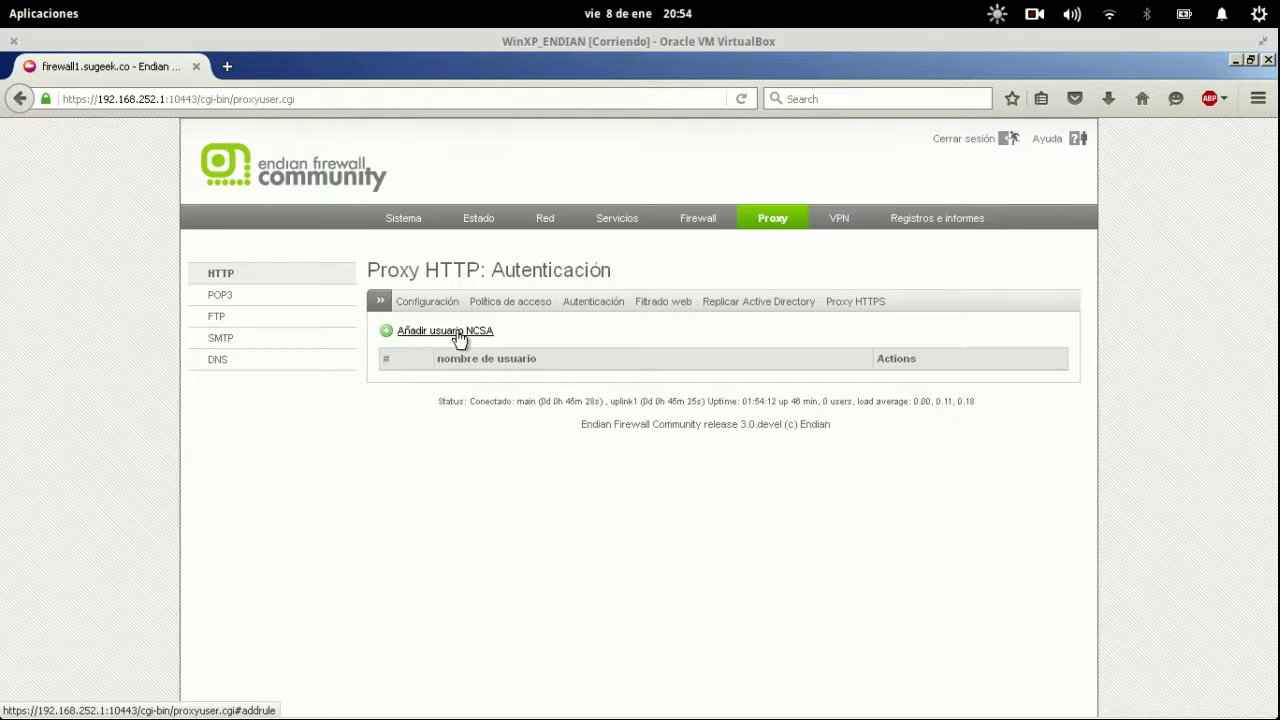
click(459, 335)
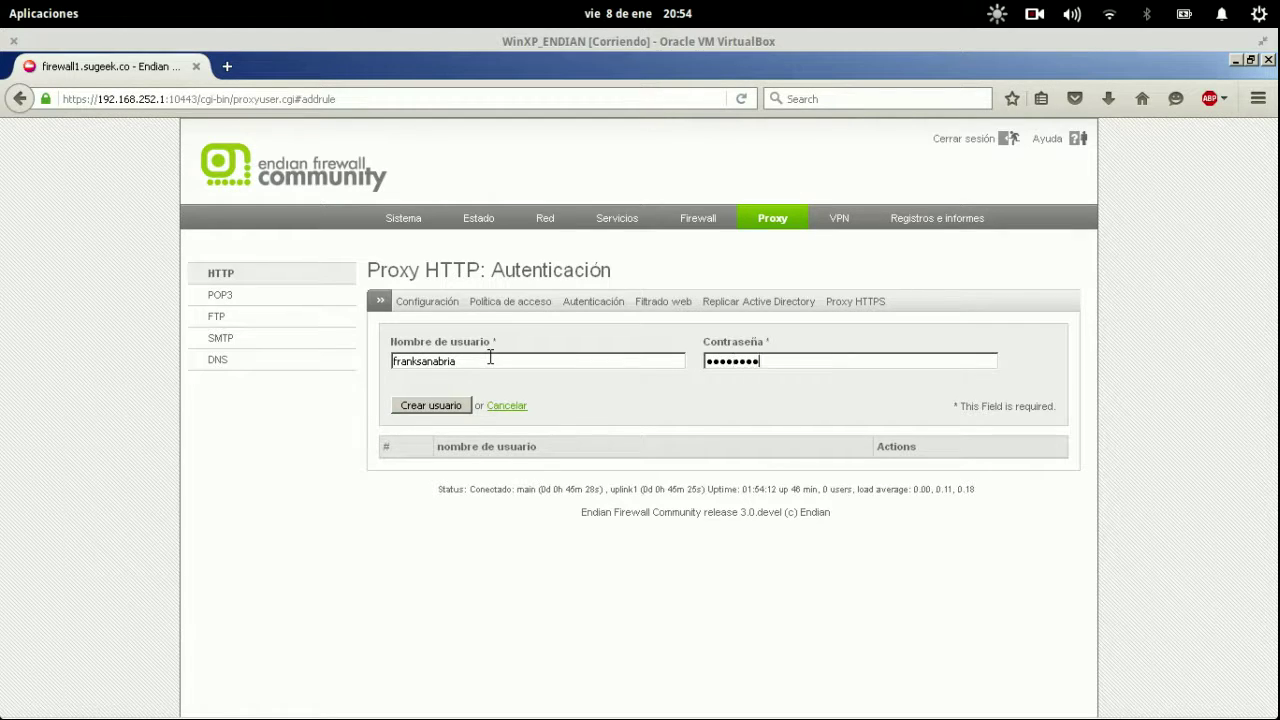
click(424, 403)
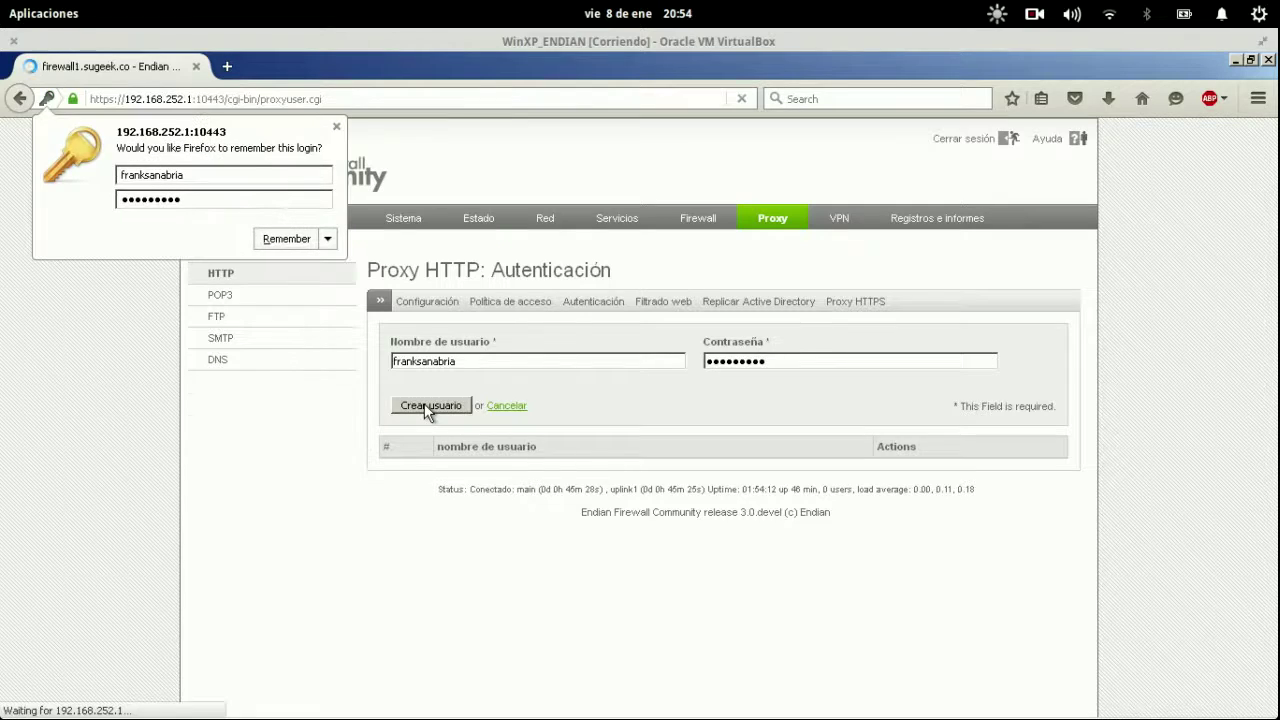
click(337, 126)
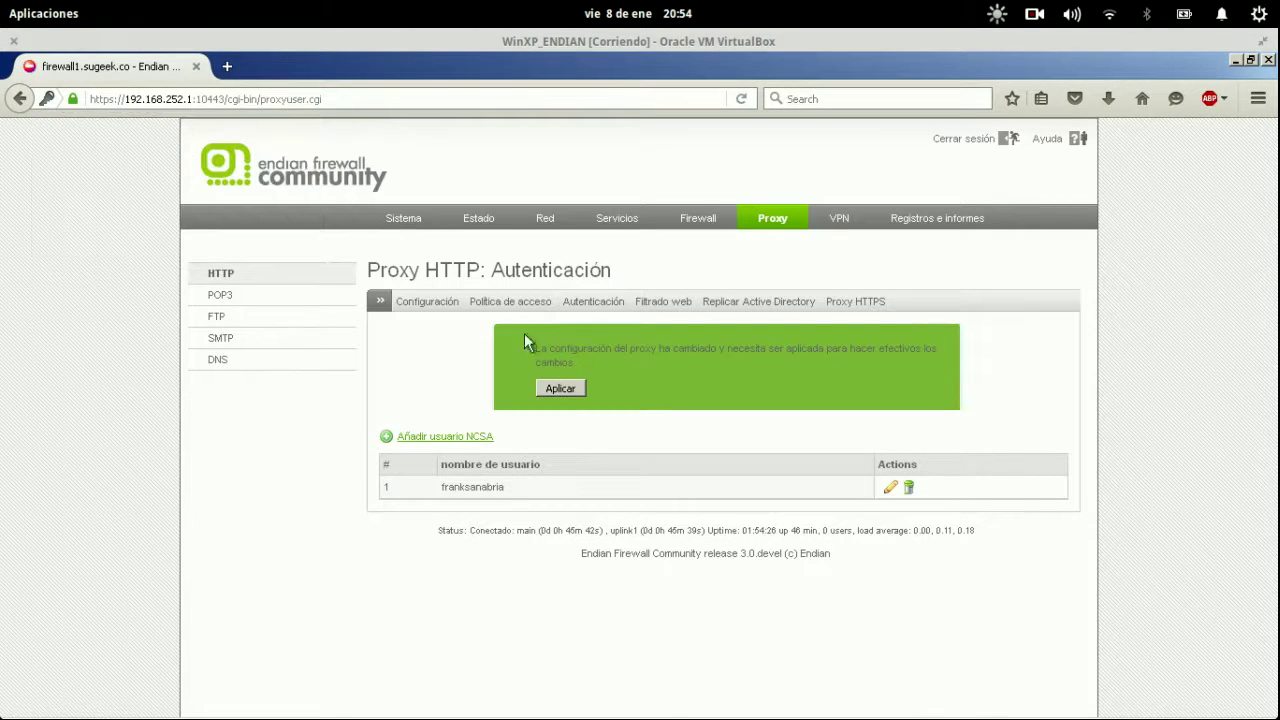
click(563, 389)
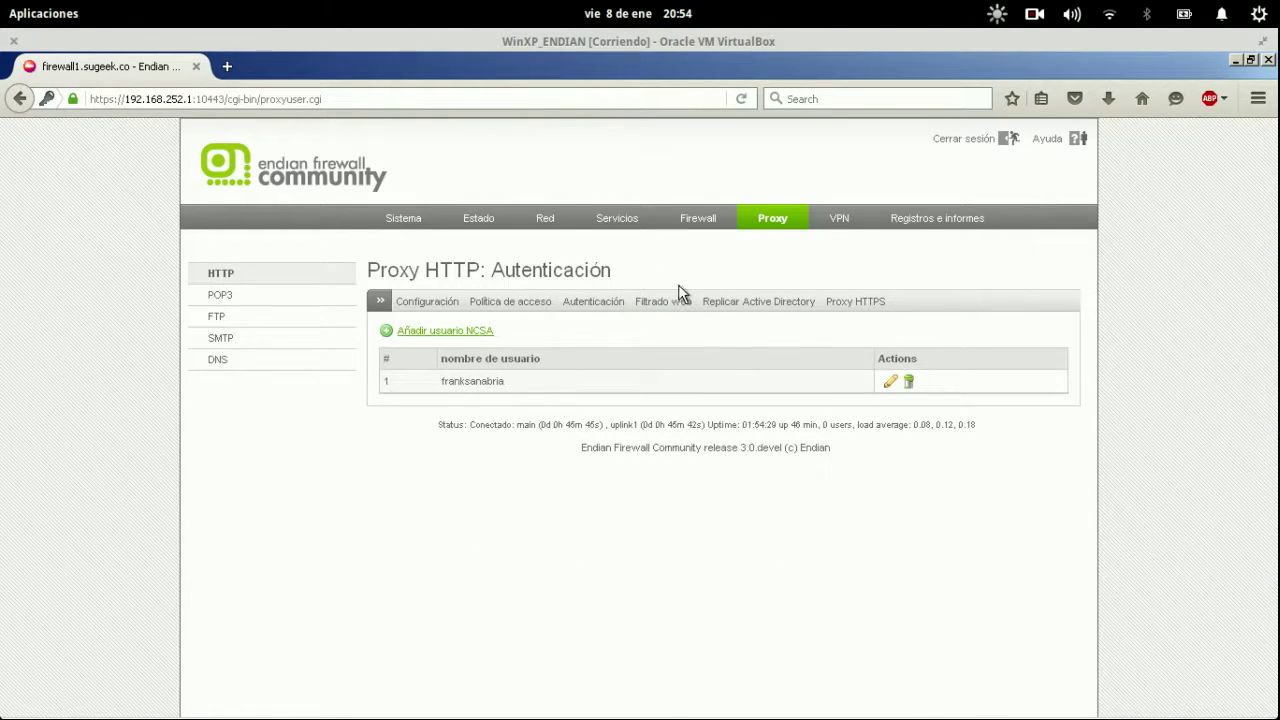
click(588, 302)
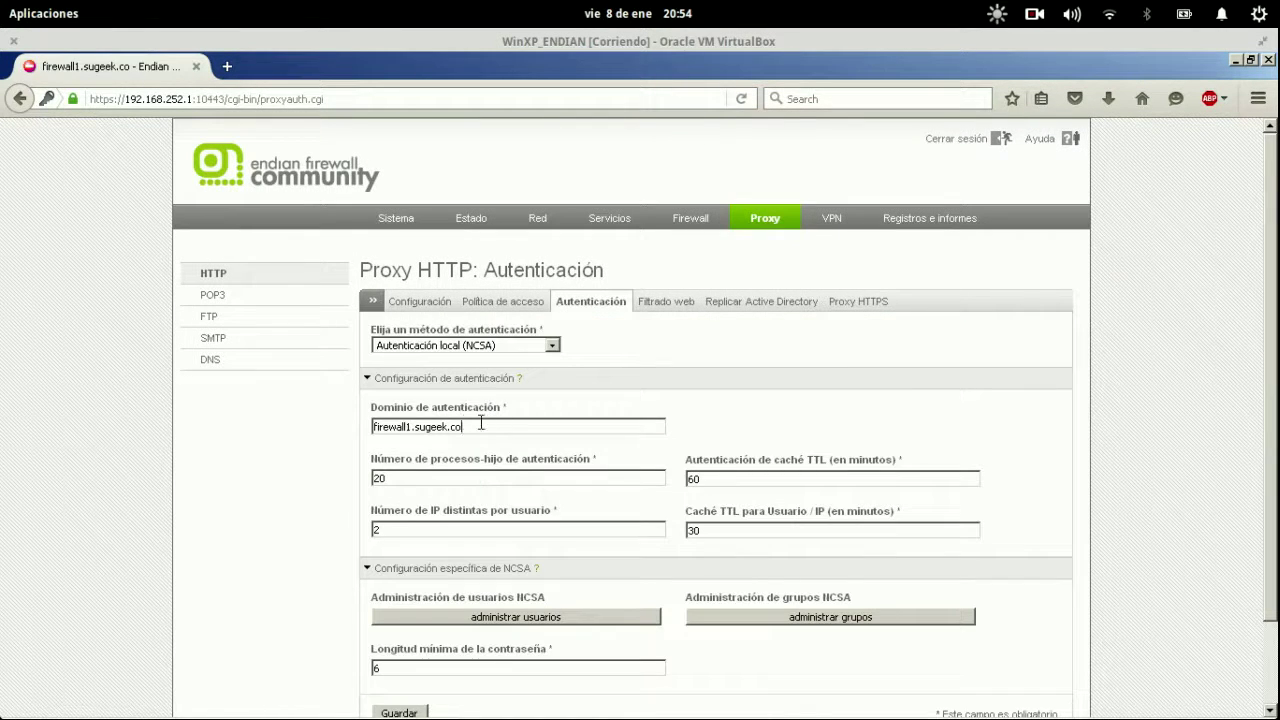
Review the NCSA authentication domain firewall1.sugeek.co, leaving it unchanged.
drag(481, 423, 337, 423)
click(543, 427)
key(shift+Left)
key(shift+Left)
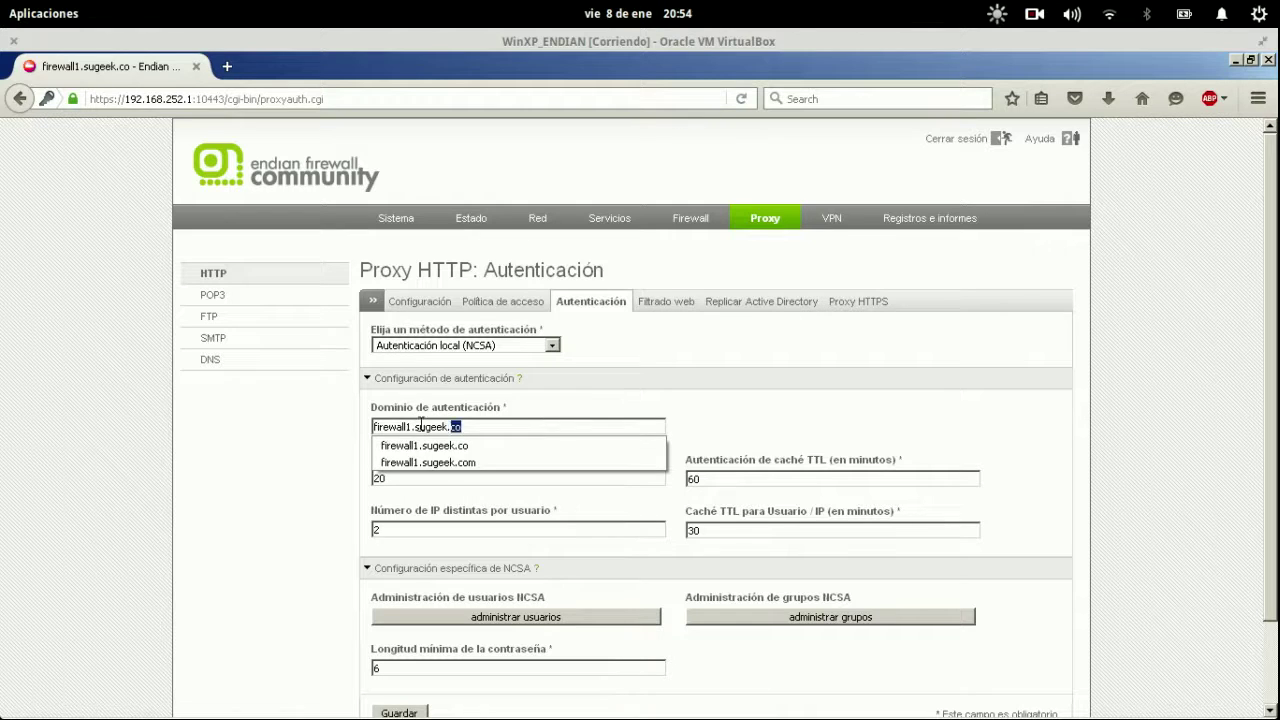
key(shift+Home)
click(478, 424)
drag(486, 424, 312, 426)
click(474, 430)
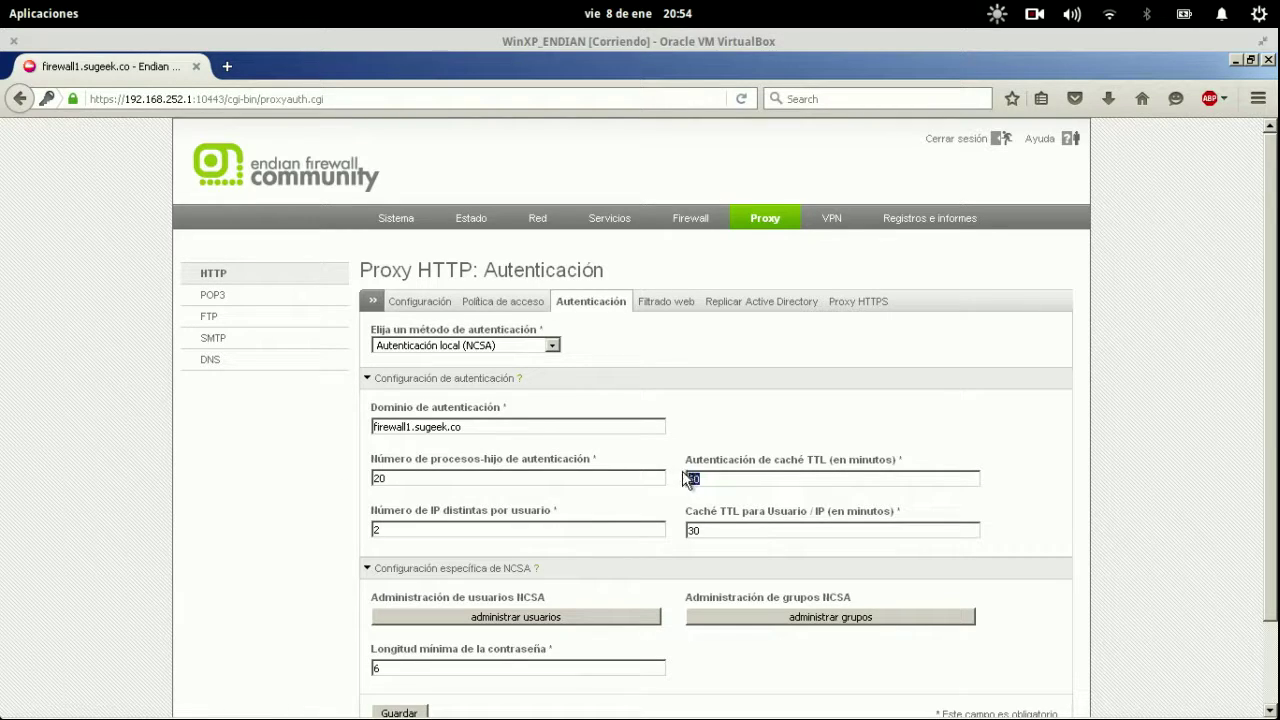
Set distinct IPs per user to 2 and save the NCSA authentication settings.
click(756, 475)
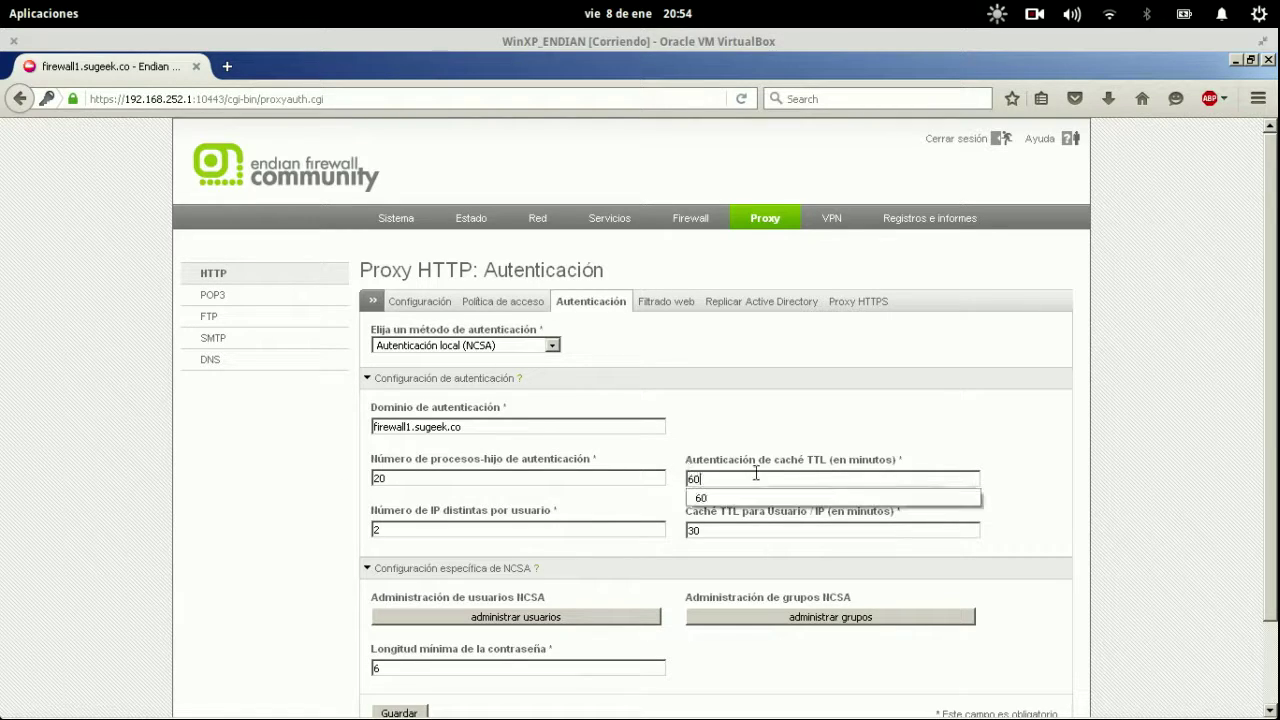
click(760, 416)
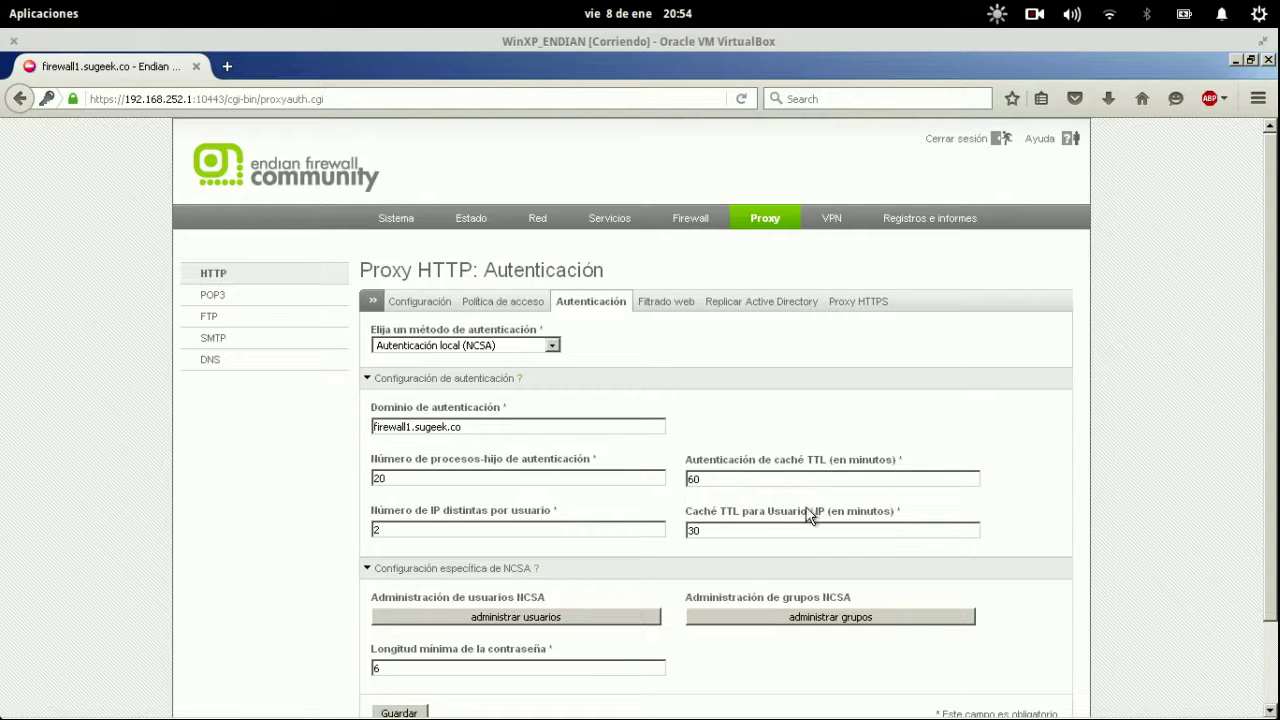
key(ctrl+a)
drag(579, 533, 348, 530)
text(2)
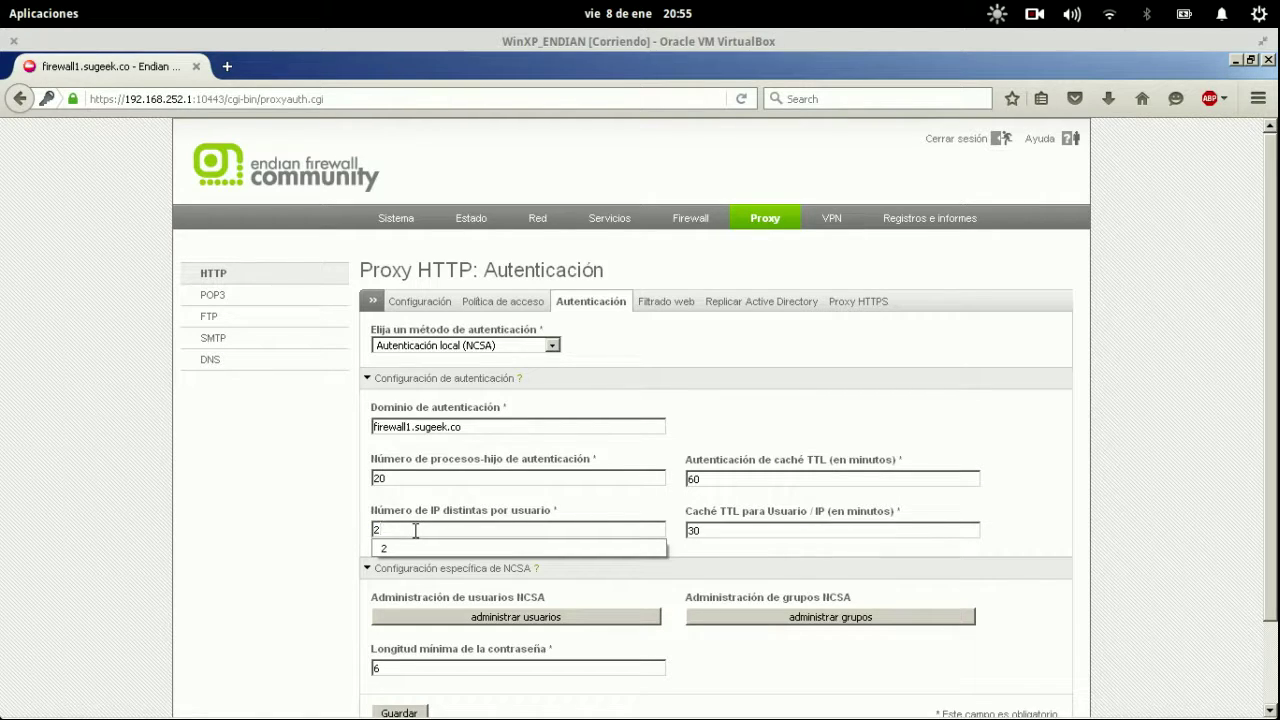
click(314, 545)
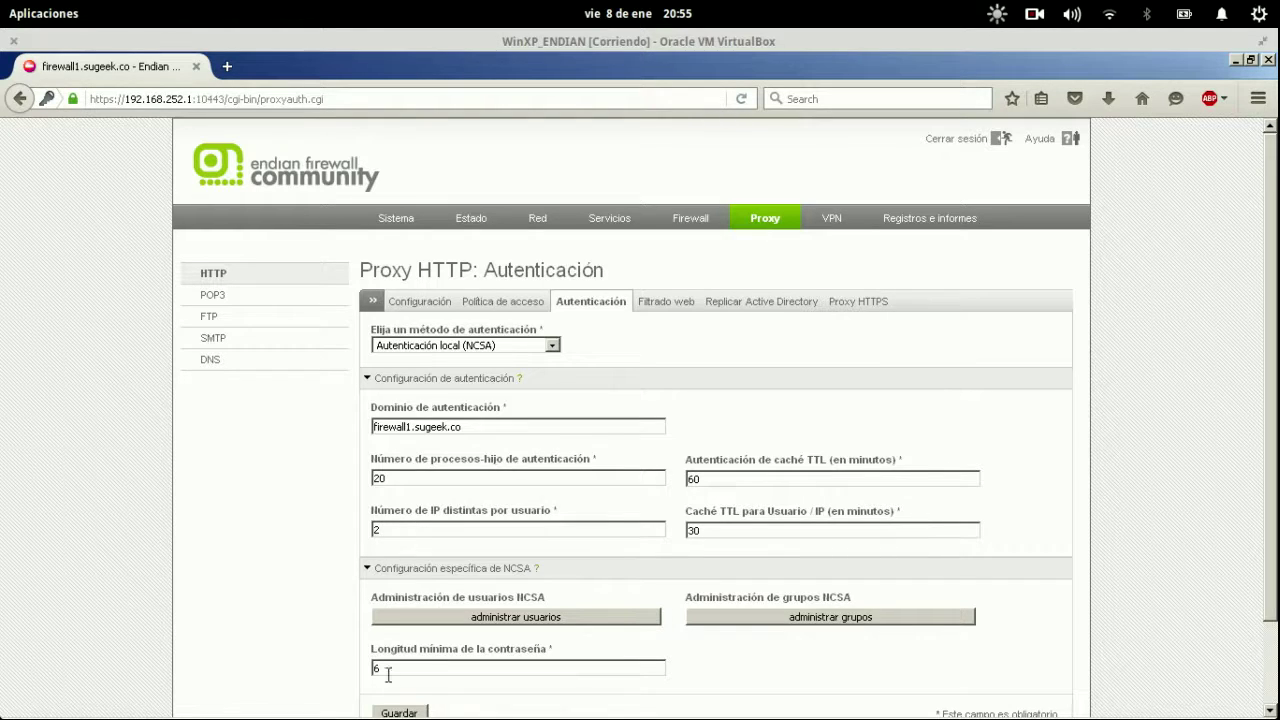
click(400, 713)
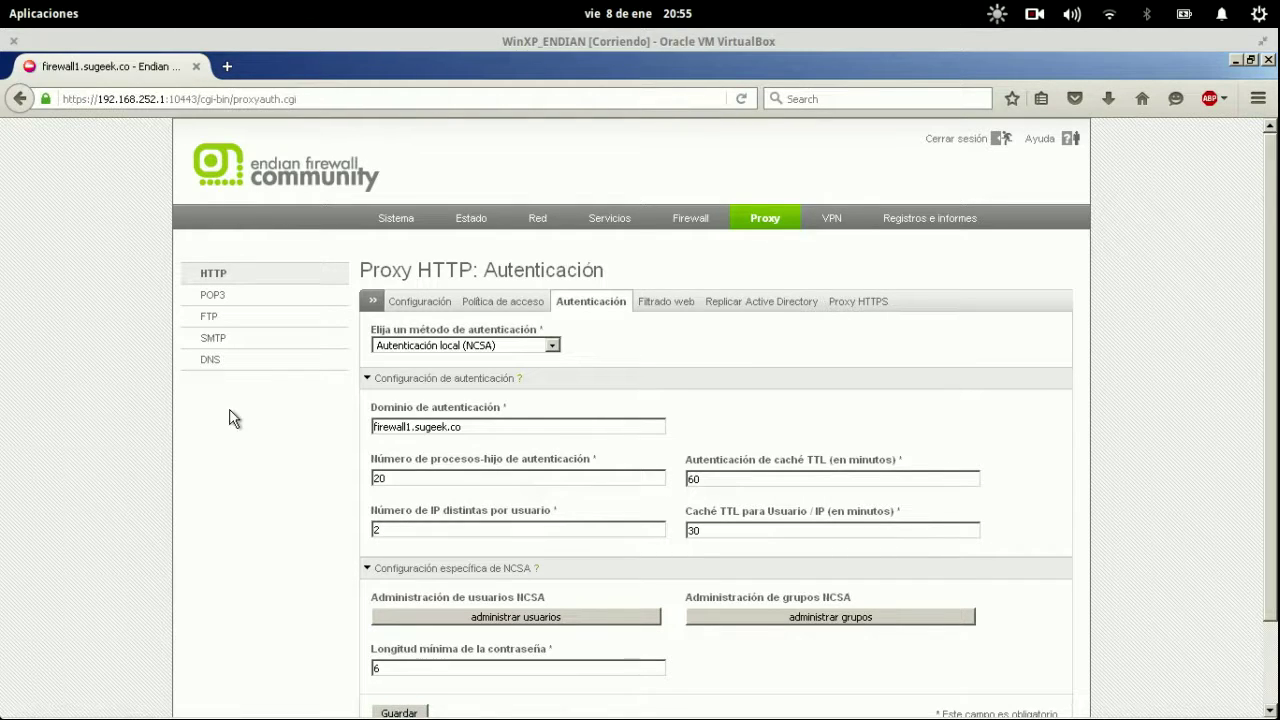
scroll(650, 343, down, 2)
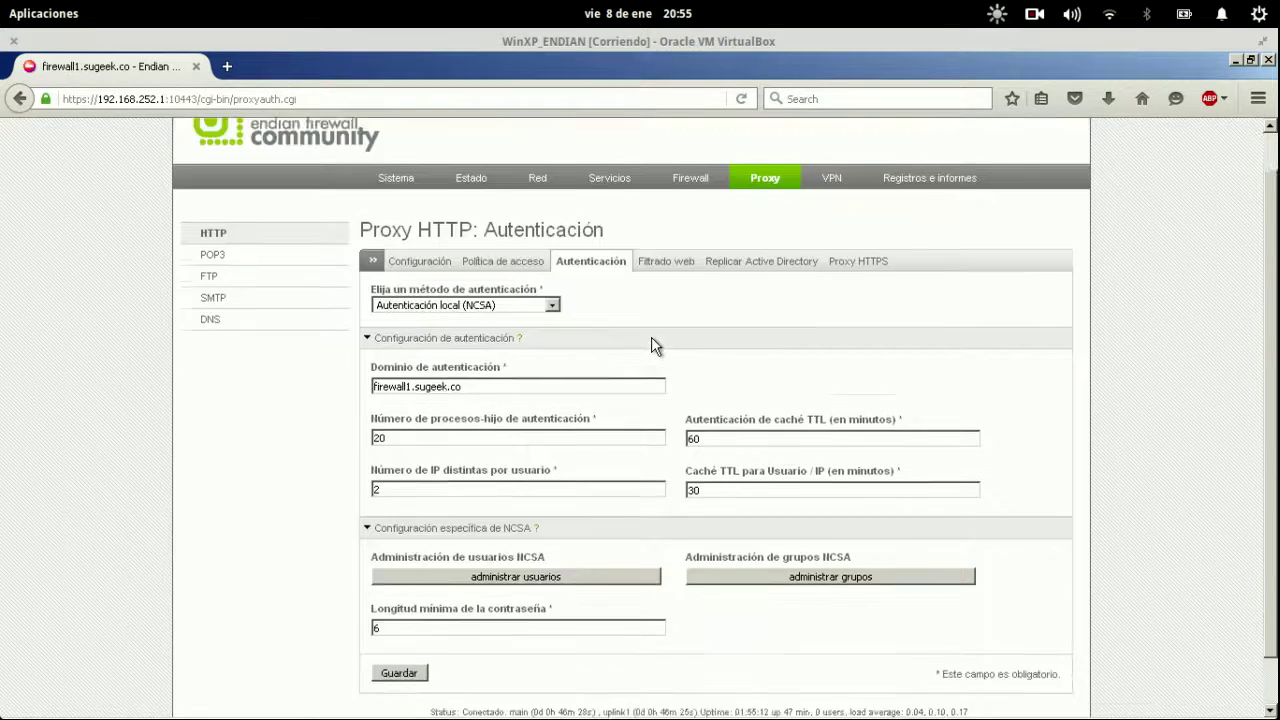
Load genbeta in a new tab, then return to the firewall administration tab.
click(227, 66)
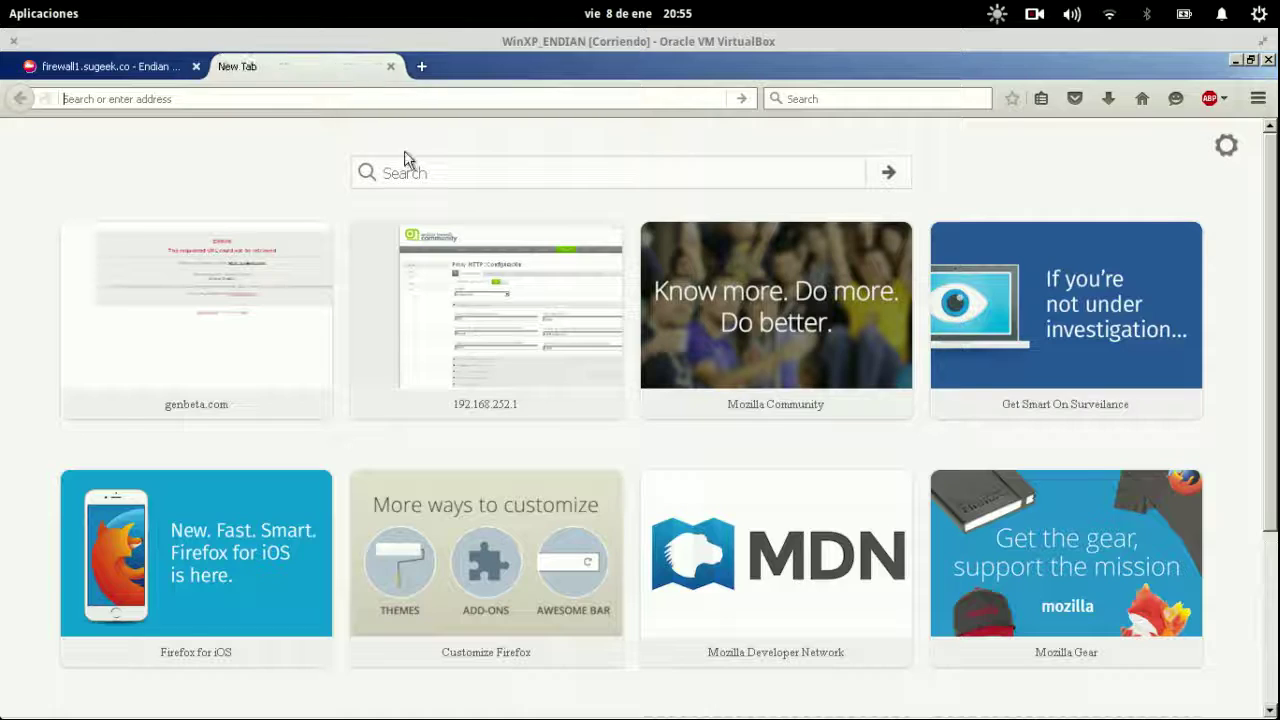
text(genbeta.com)
key(Return)
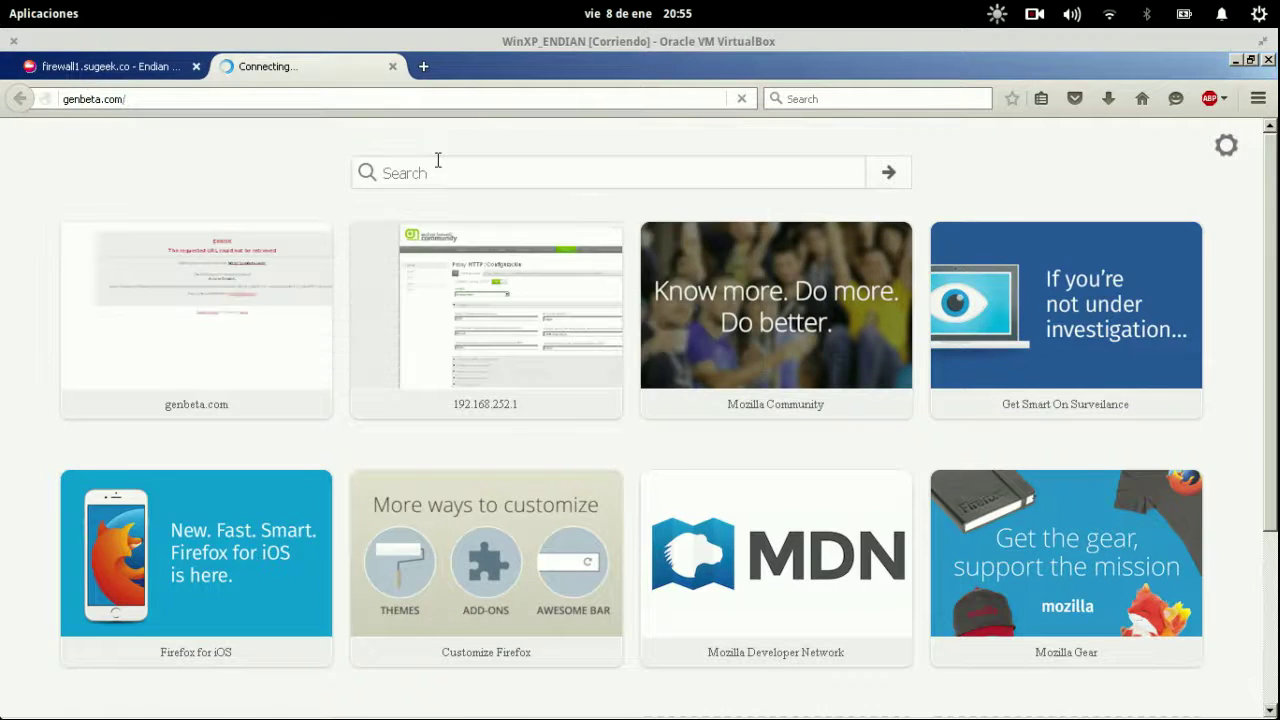
click(121, 62)
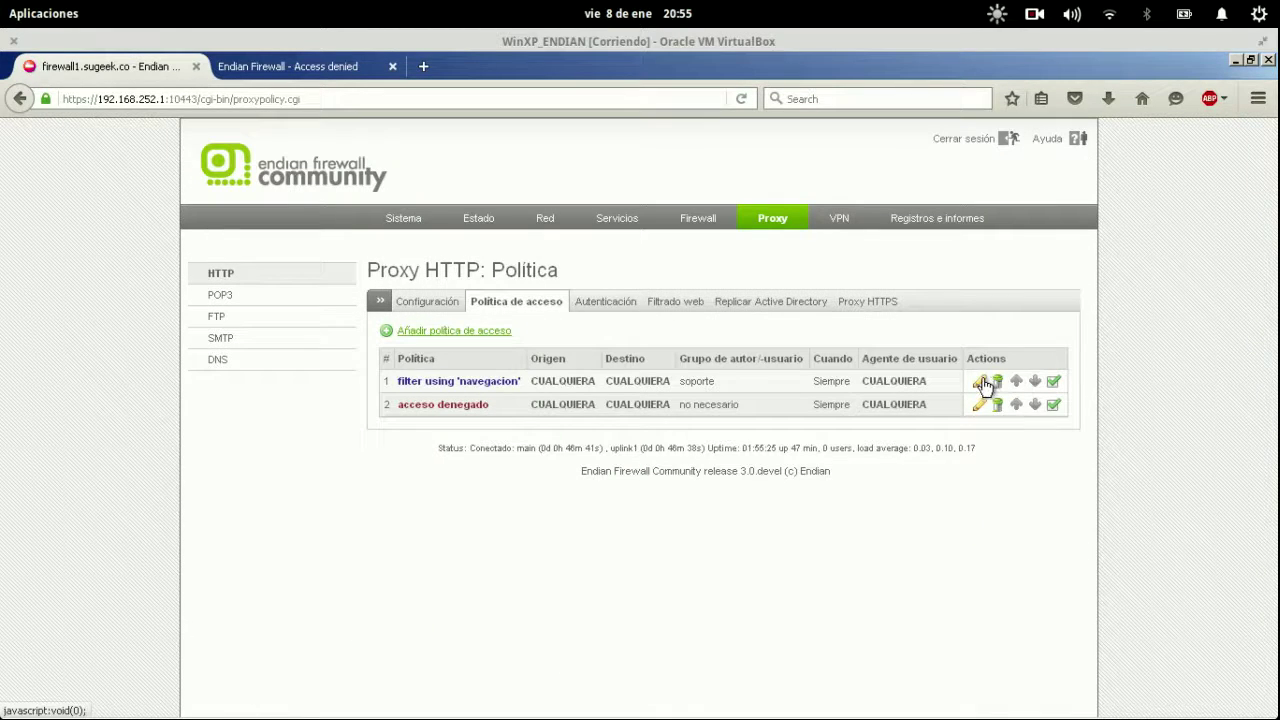
Switch access policy 1 to group-based authentication, save it, and apply the configuration.
click(983, 384)
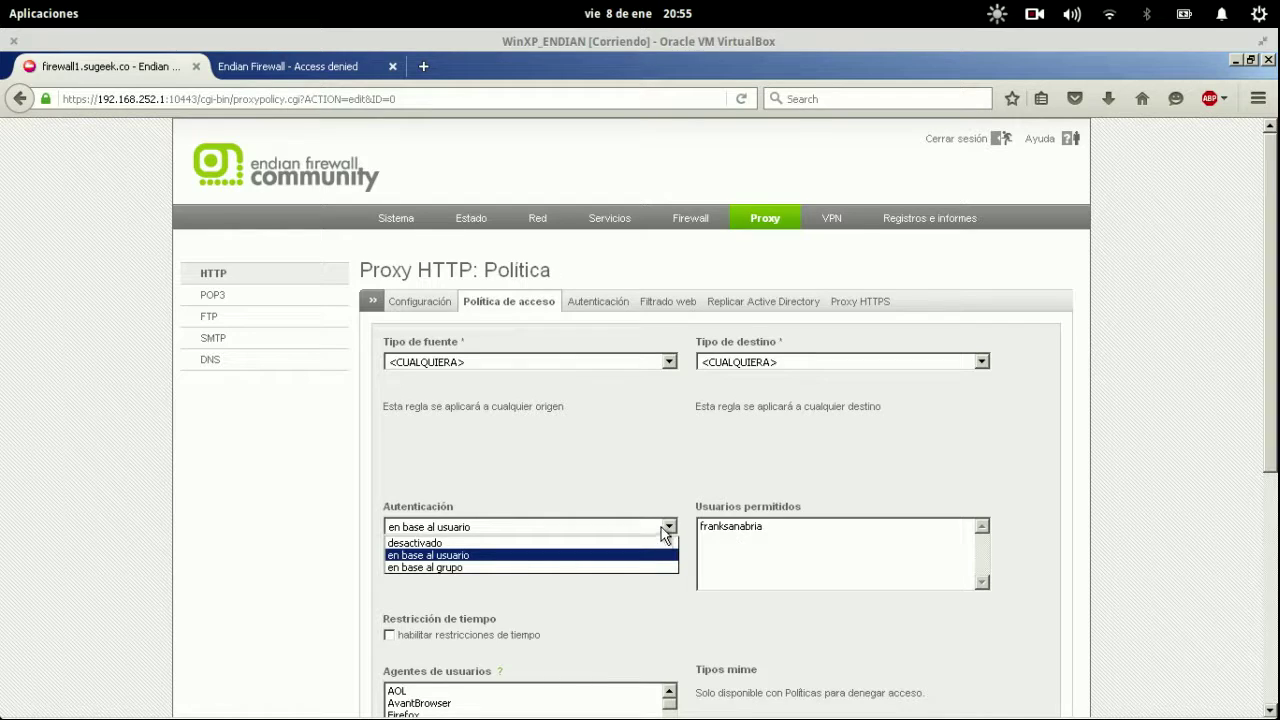
scroll(666, 491, down, 5)
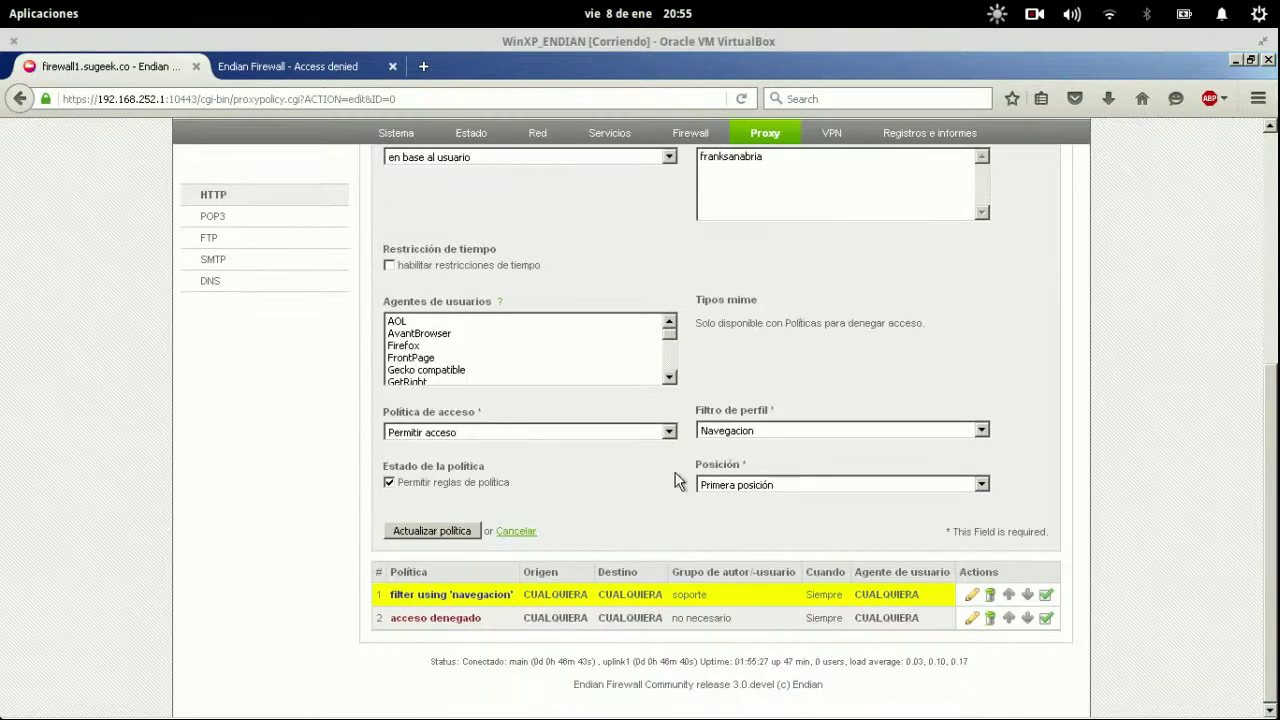
click(764, 431)
click(762, 458)
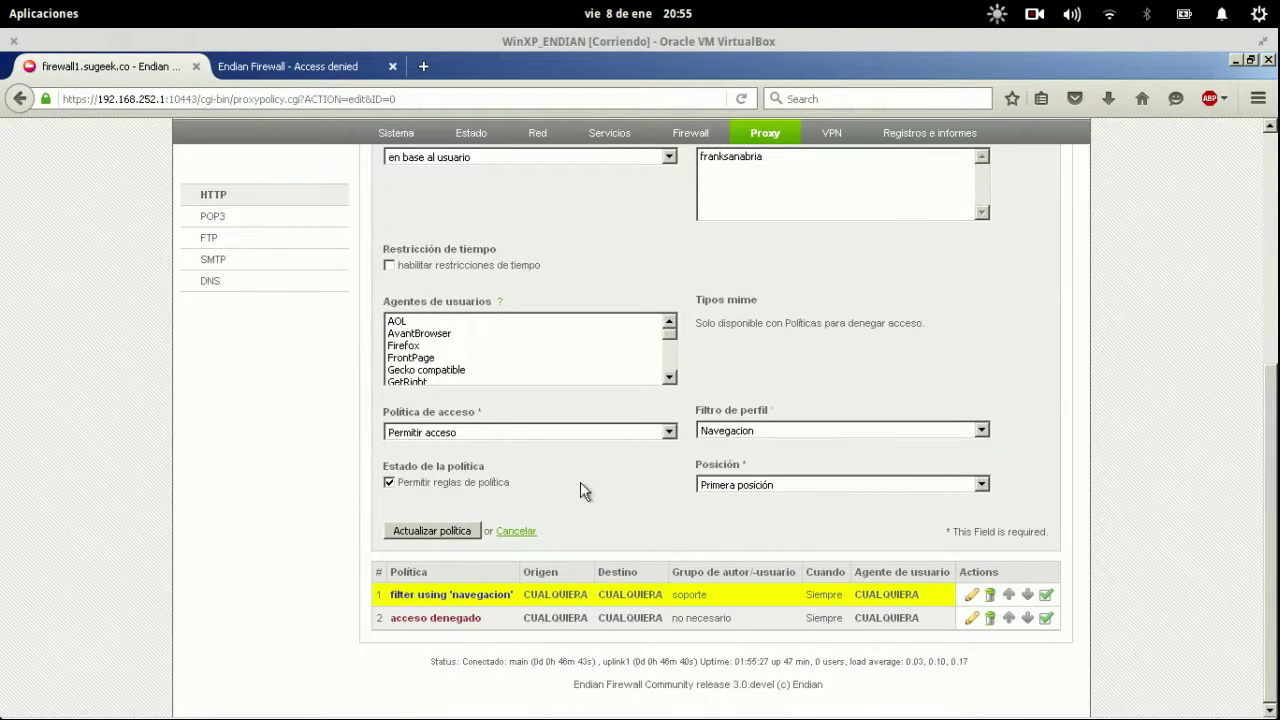
click(515, 531)
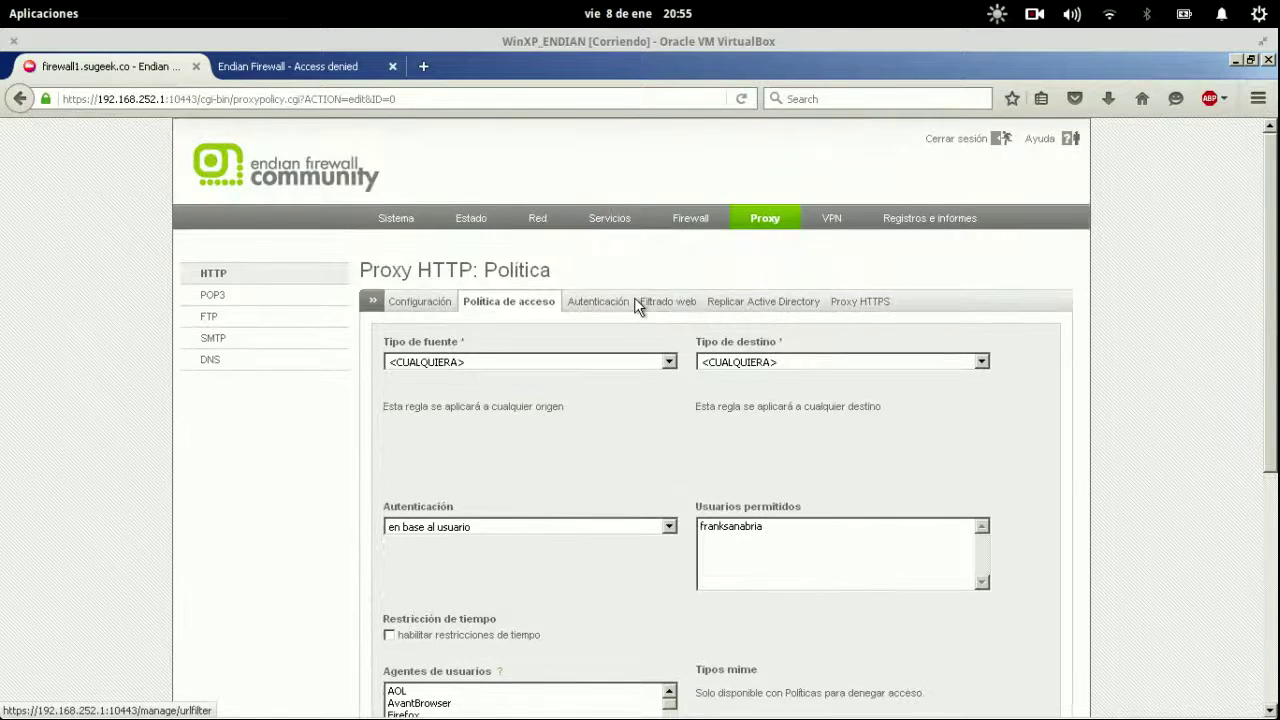
scroll(660, 512, down, 5)
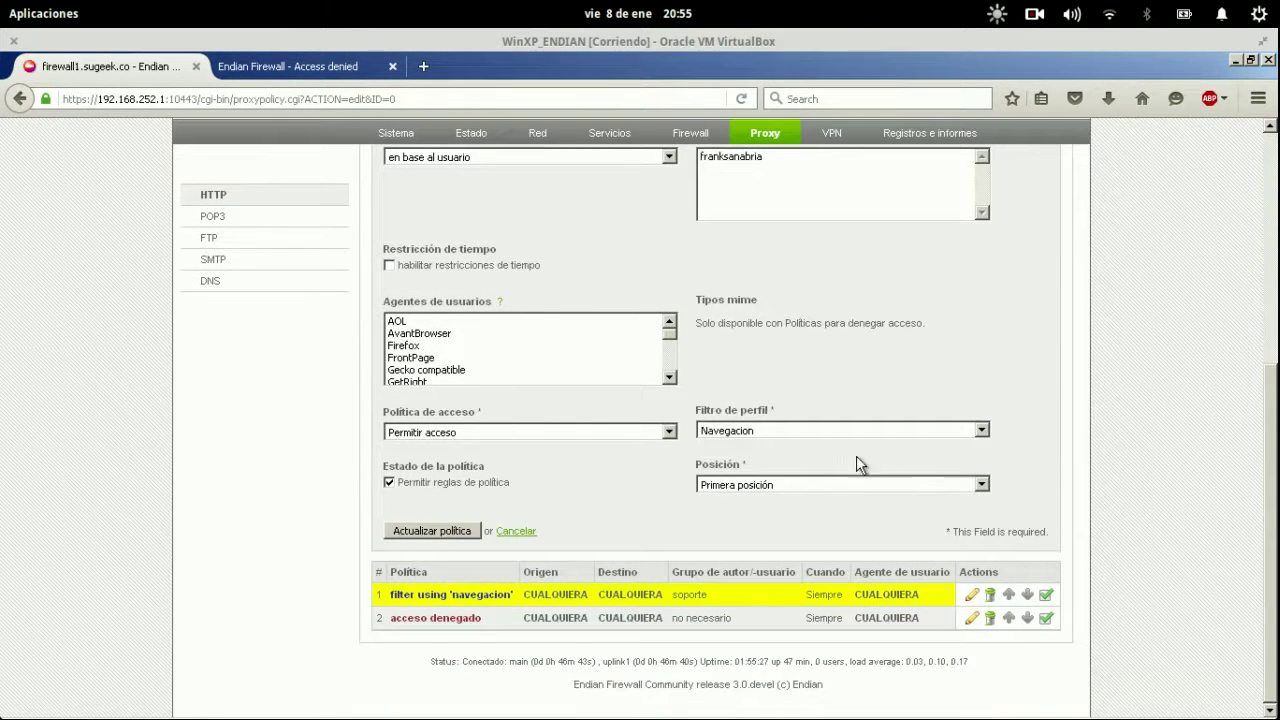
scroll(766, 405, up, 4)
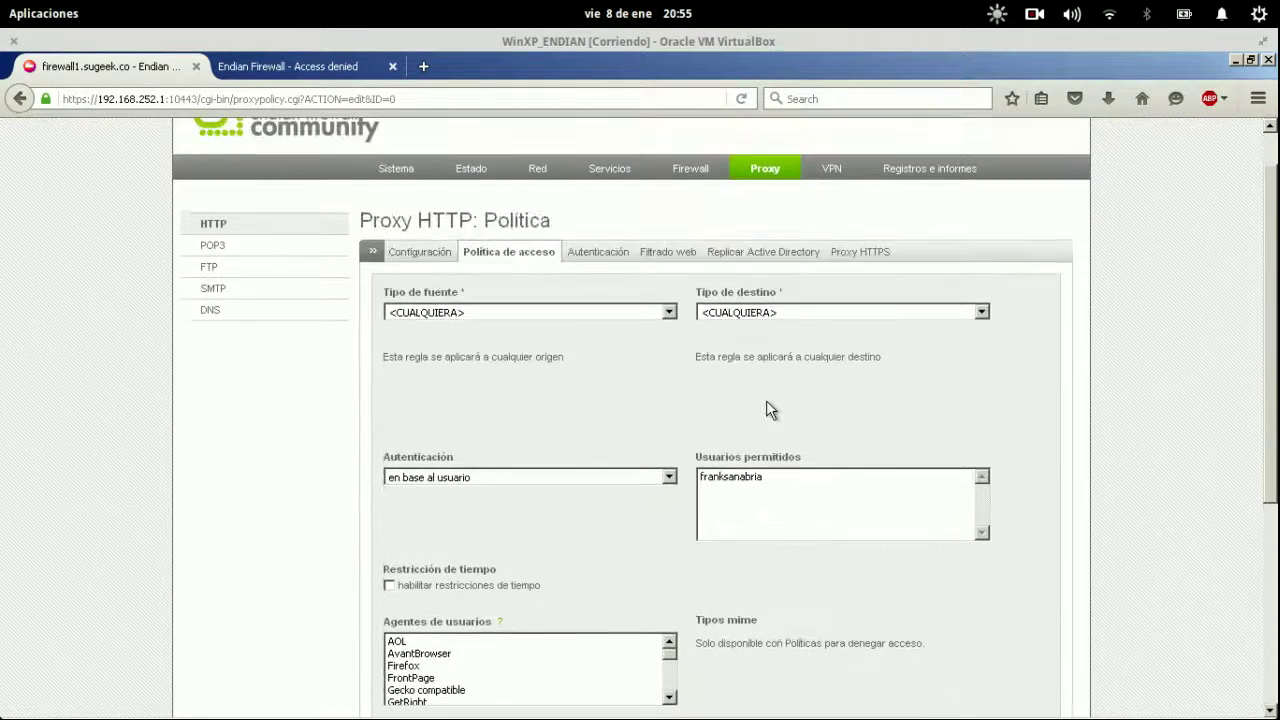
scroll(823, 474, down, 4)
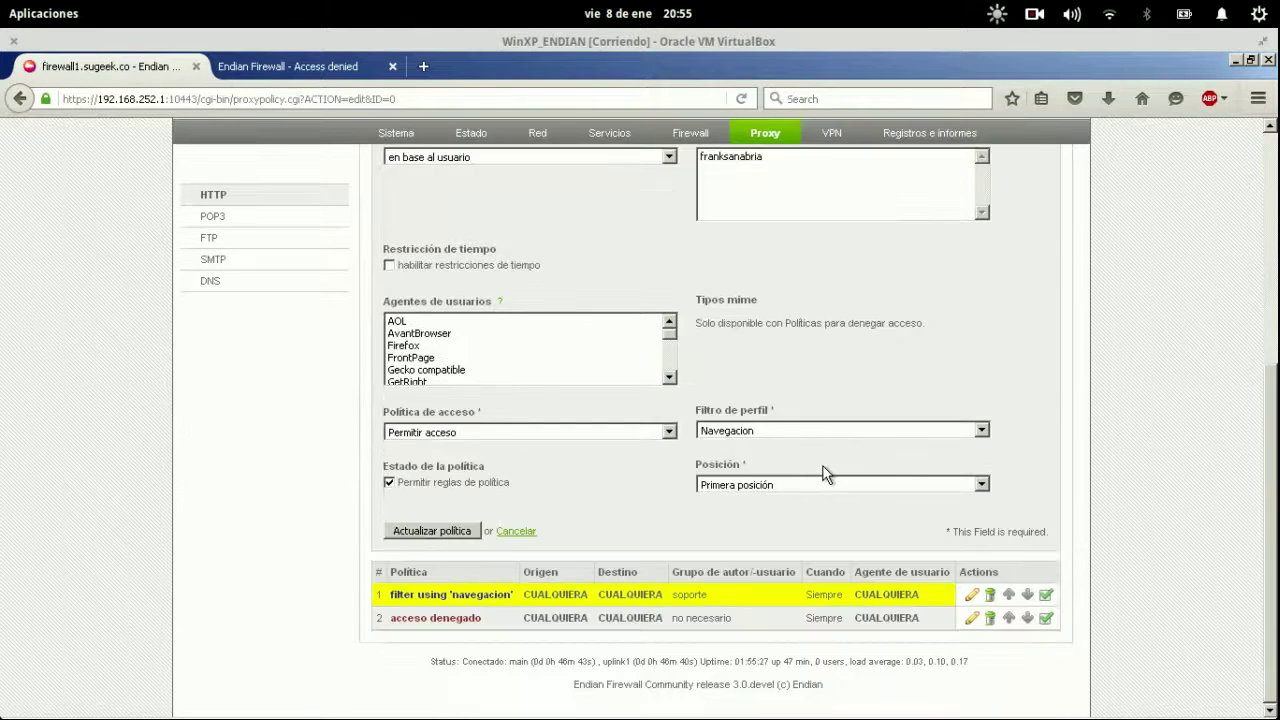
scroll(777, 366, up, 4)
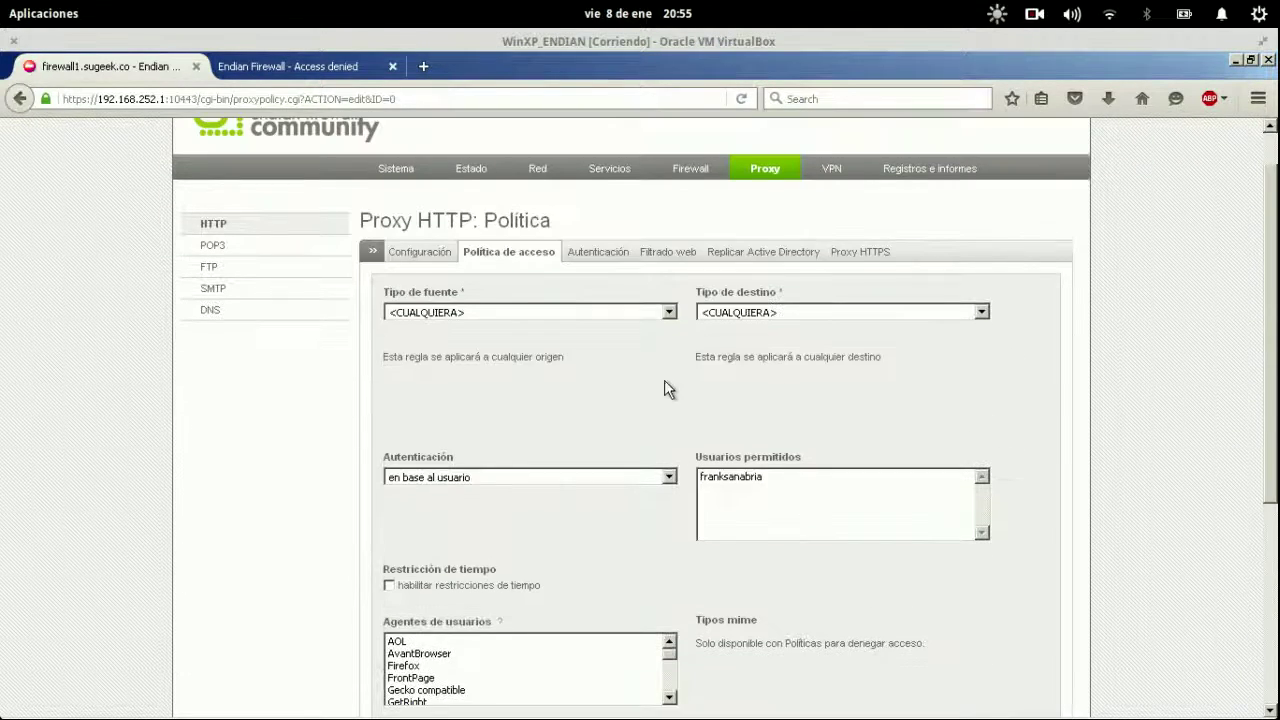
click(597, 479)
click(507, 516)
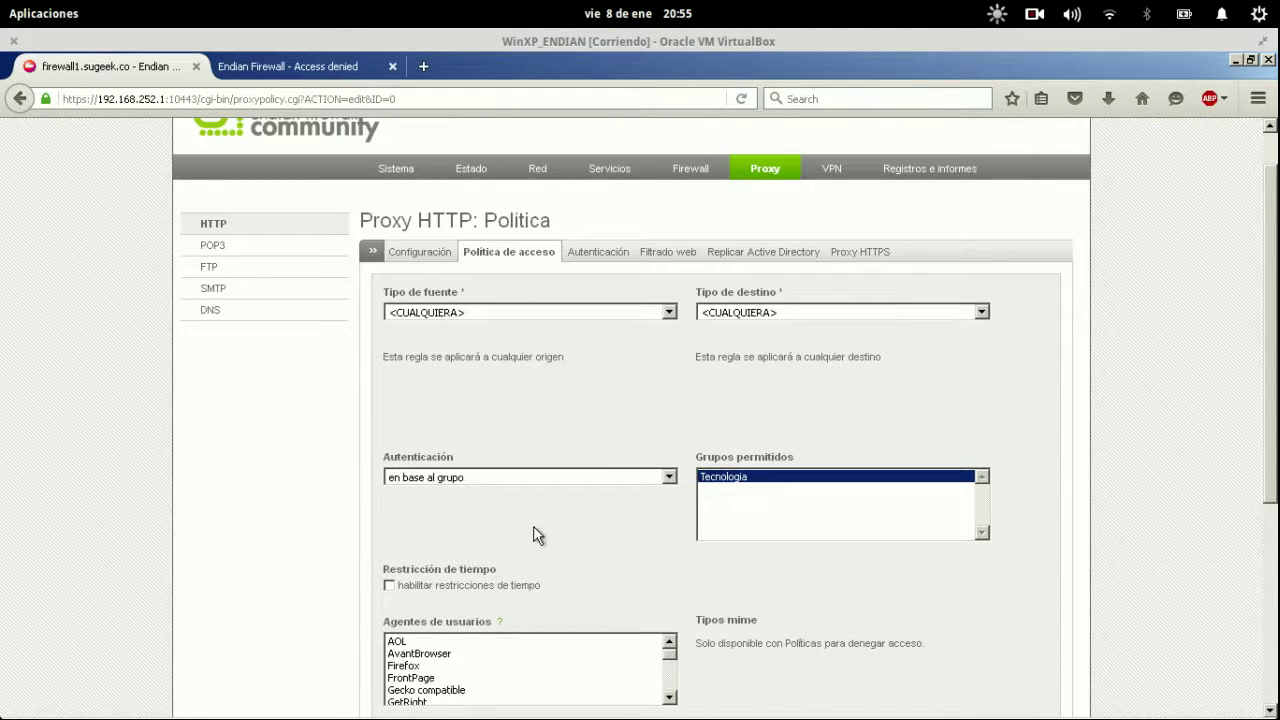
scroll(534, 531, down, 4)
click(448, 534)
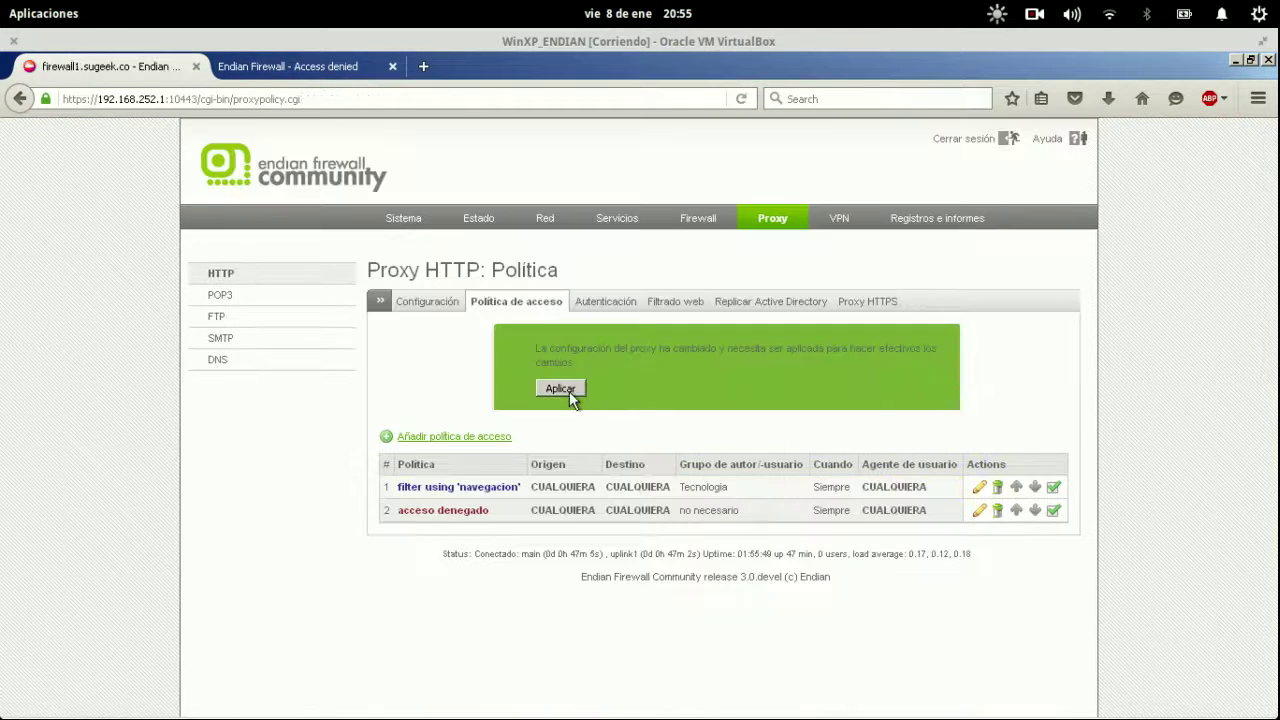
click(567, 390)
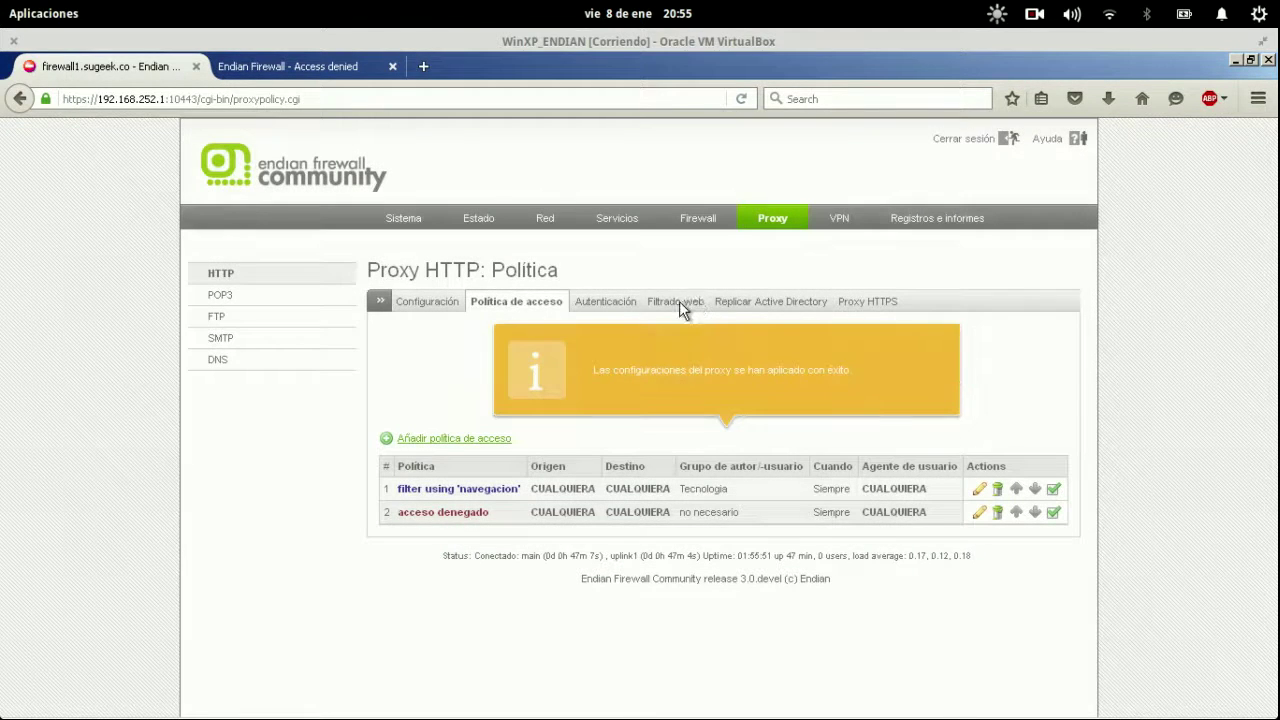
Change policy 1's profile filter to 'detección de virus únicamente' and save it.
click(979, 488)
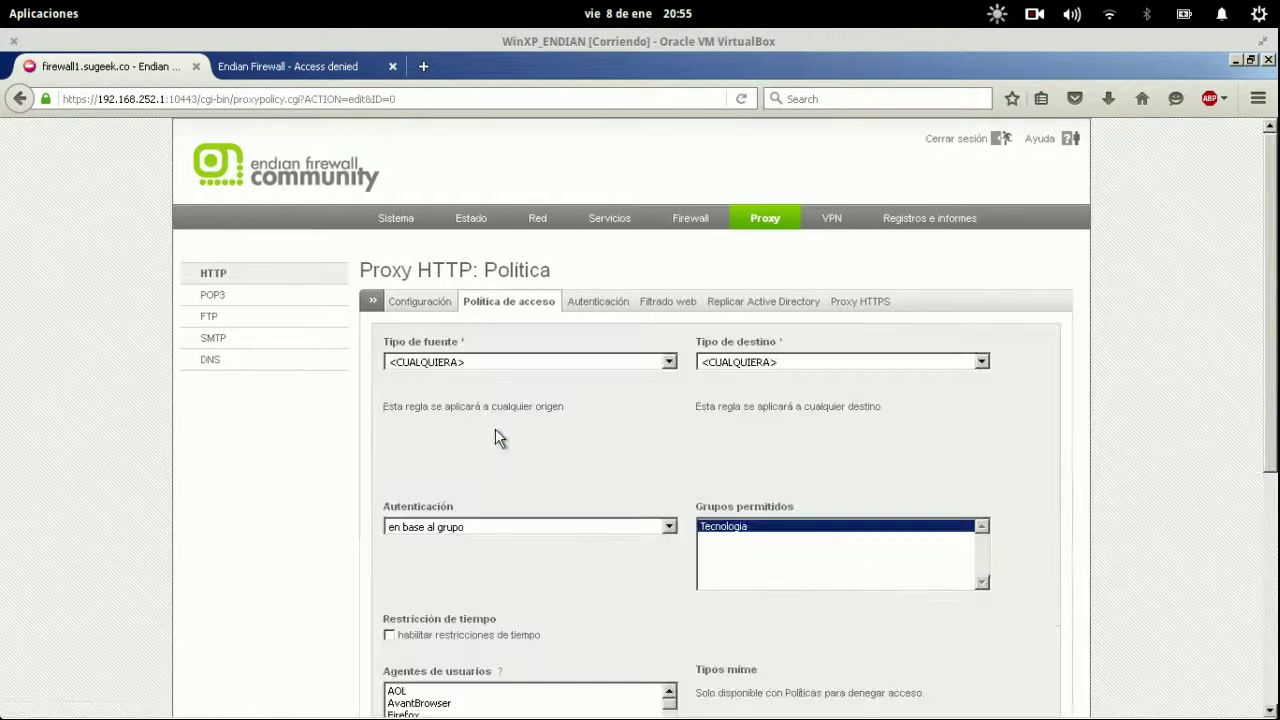
scroll(493, 517, down, 5)
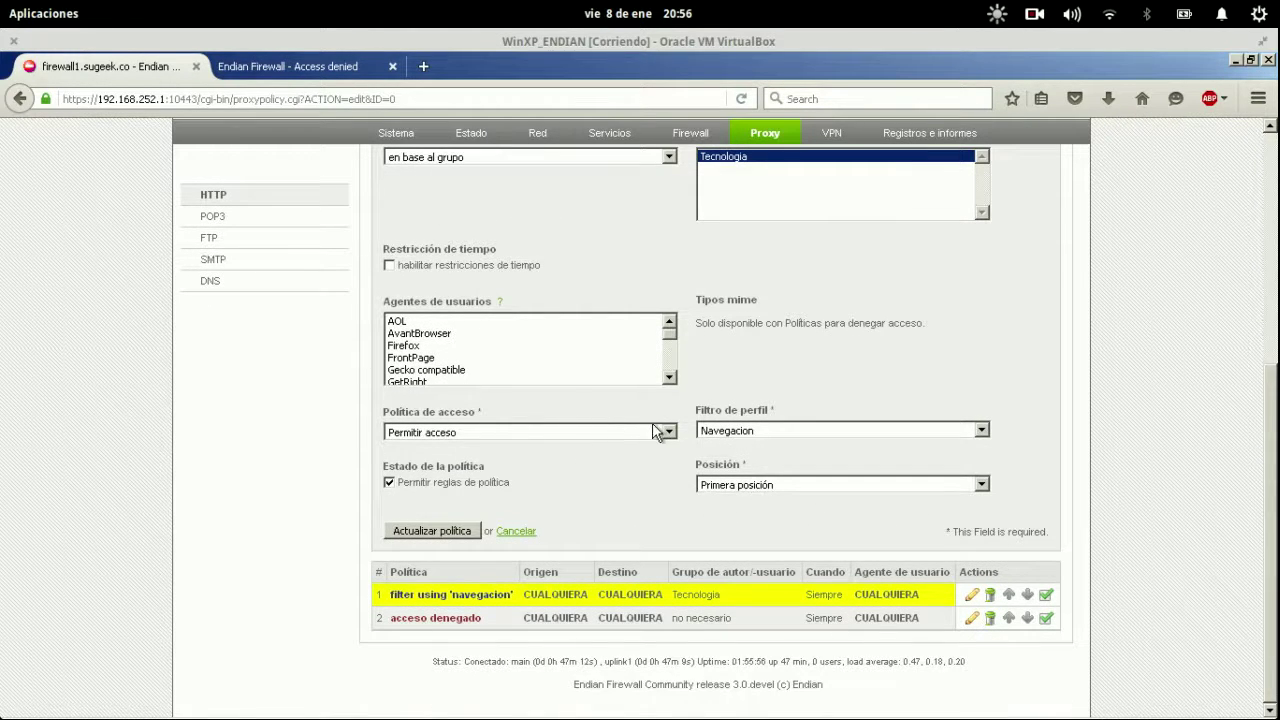
click(720, 430)
click(724, 471)
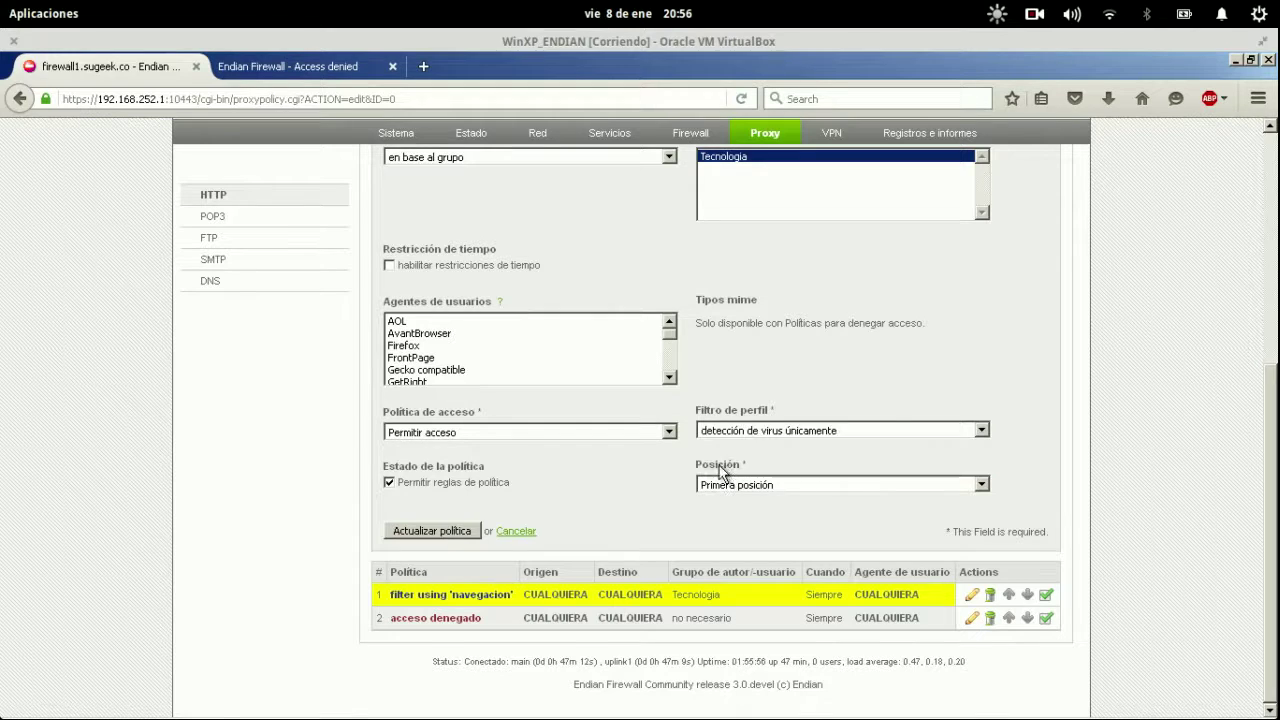
click(430, 530)
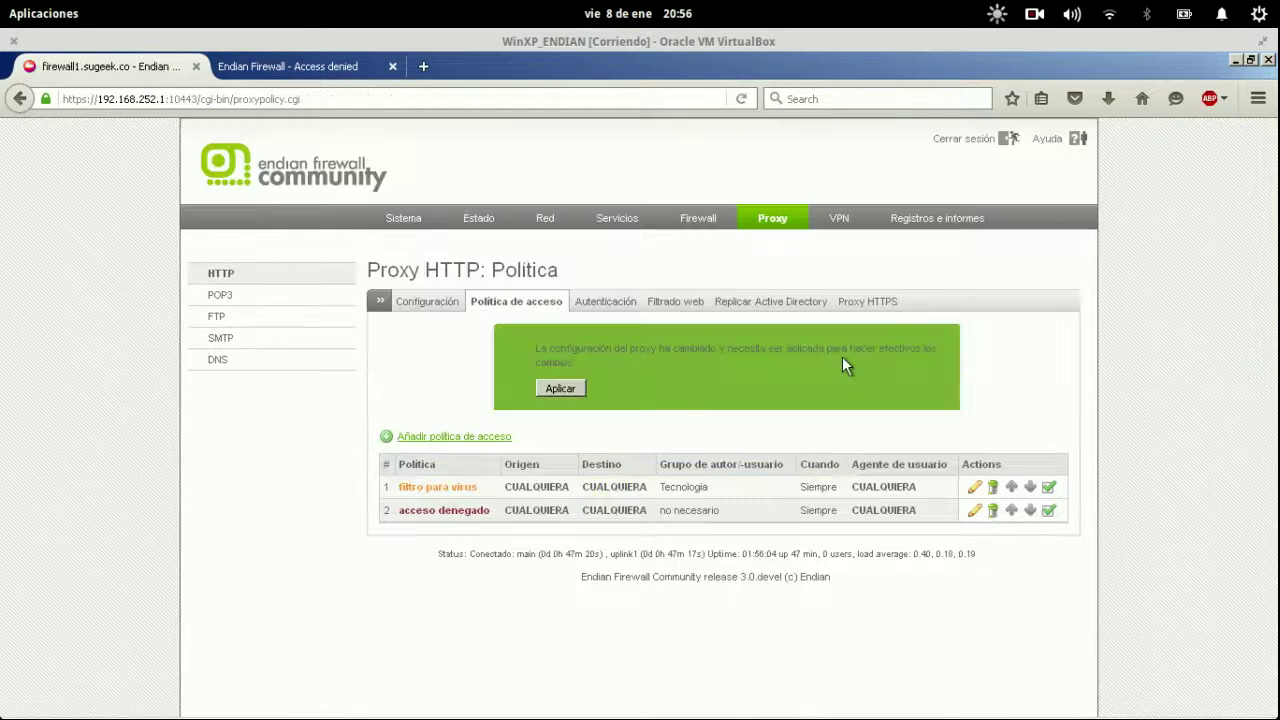
Apply the virus-filter policy changes and reload genbeta.com in the test tab.
click(562, 388)
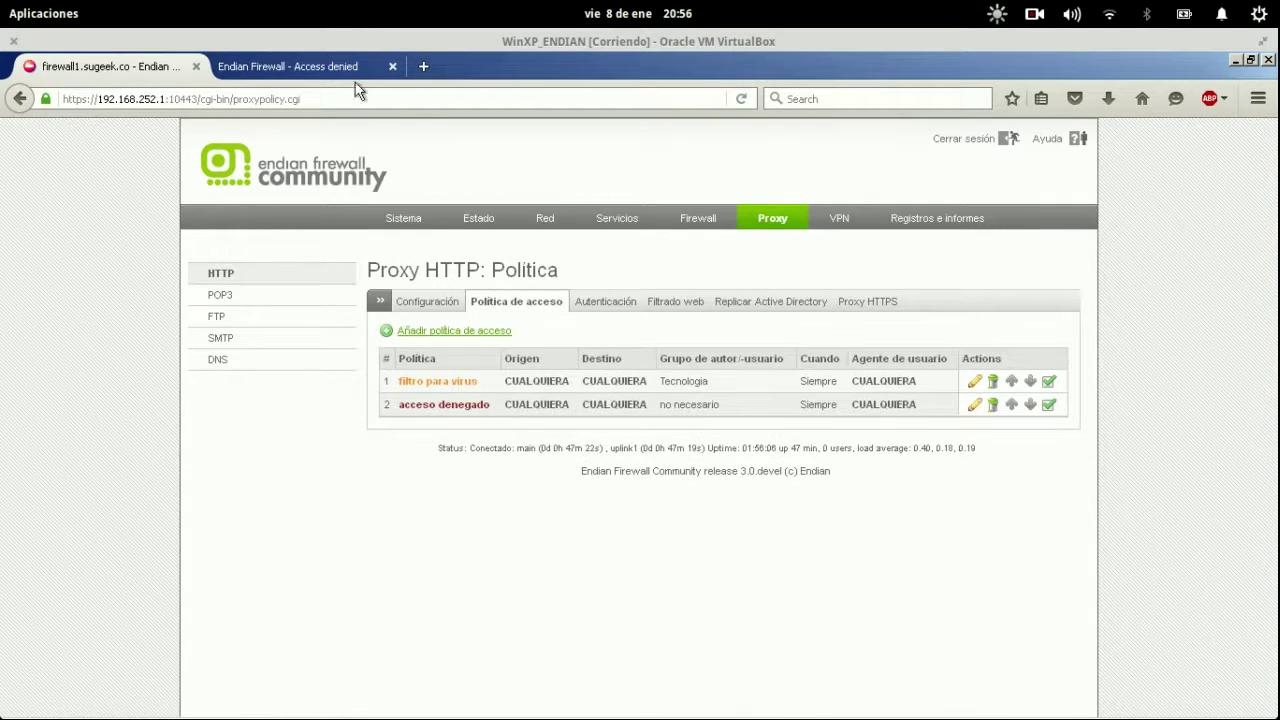
click(344, 69)
click(346, 91)
key(Home)
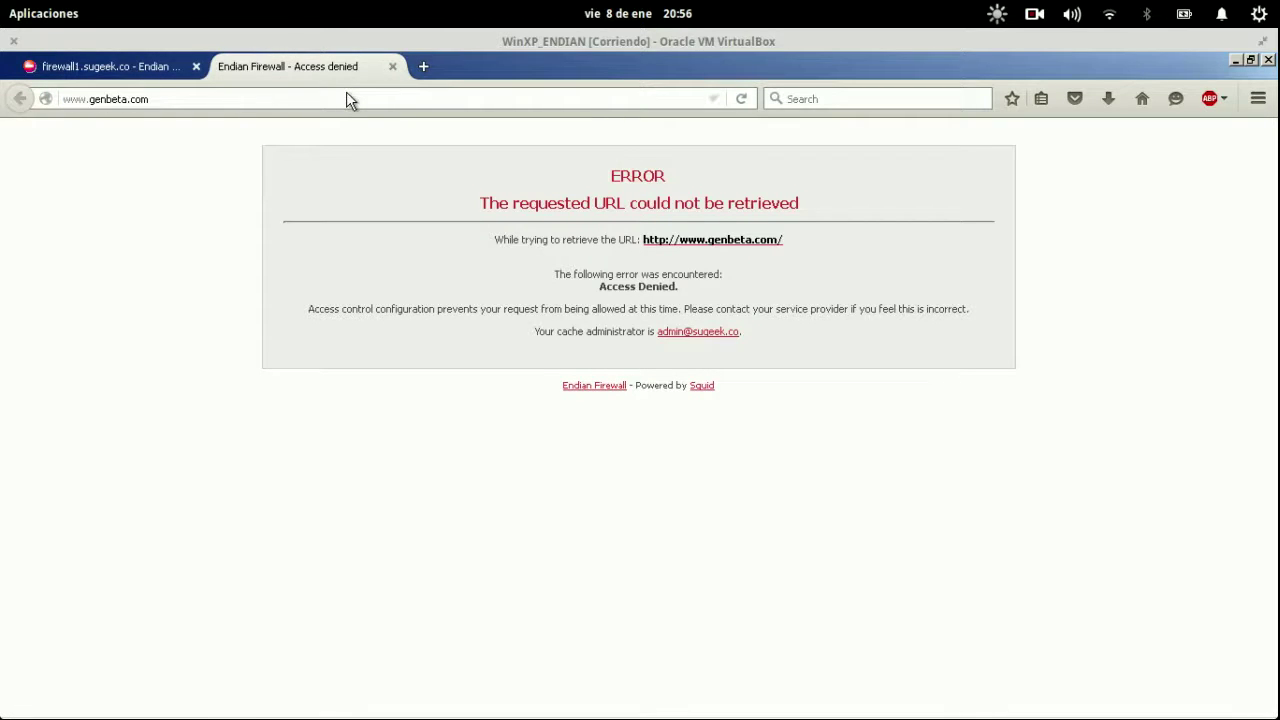
key(ctrl+a)
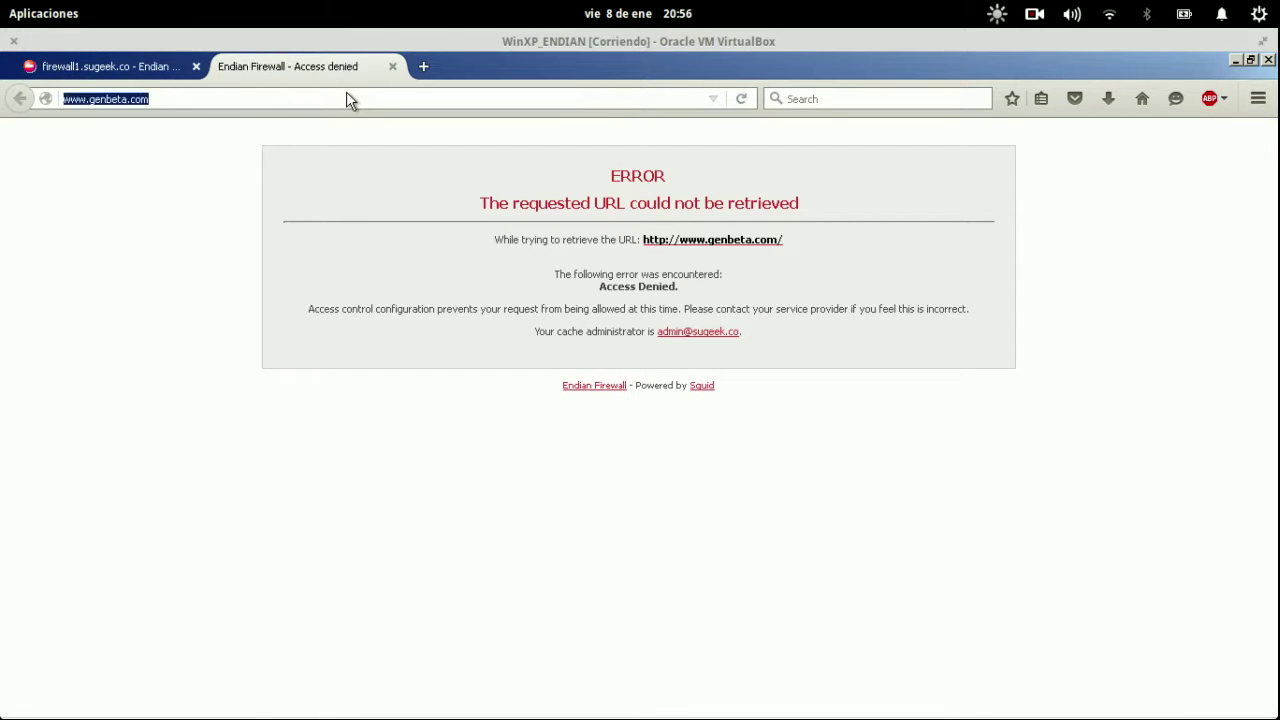
key(Return)
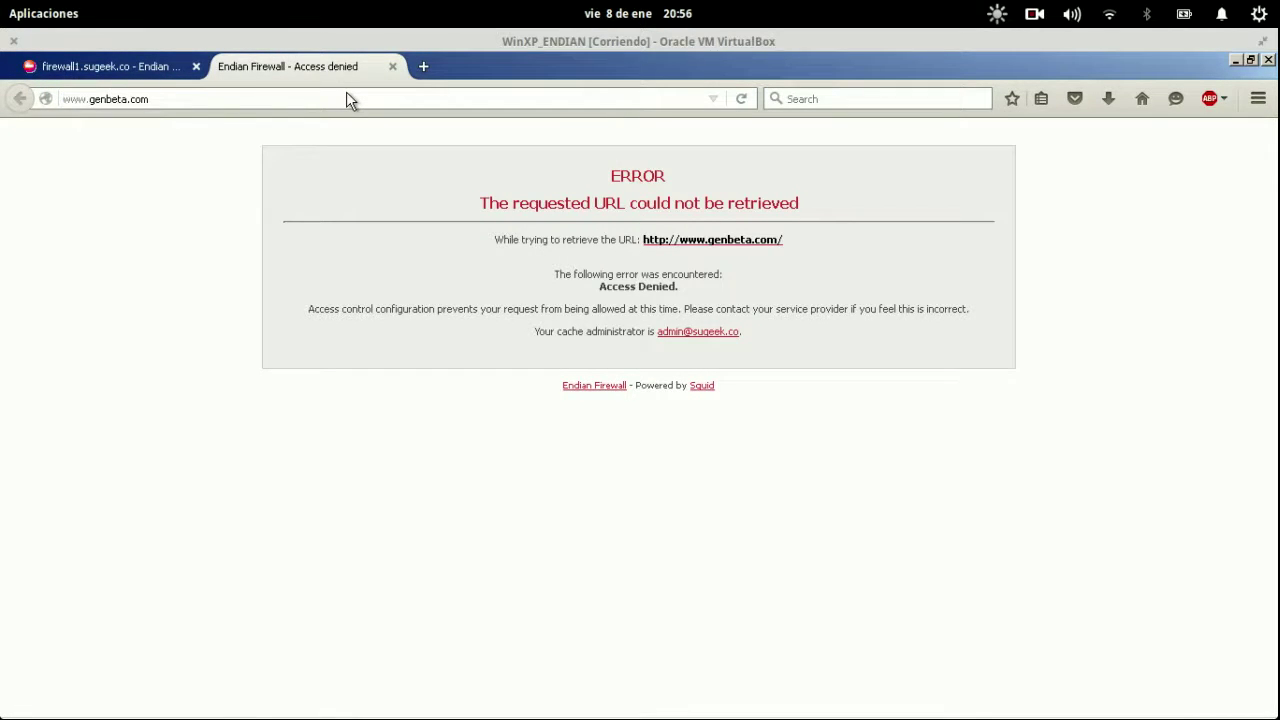
Back on the Endian tab, review the Origen and Destino values of policy 1.
click(109, 64)
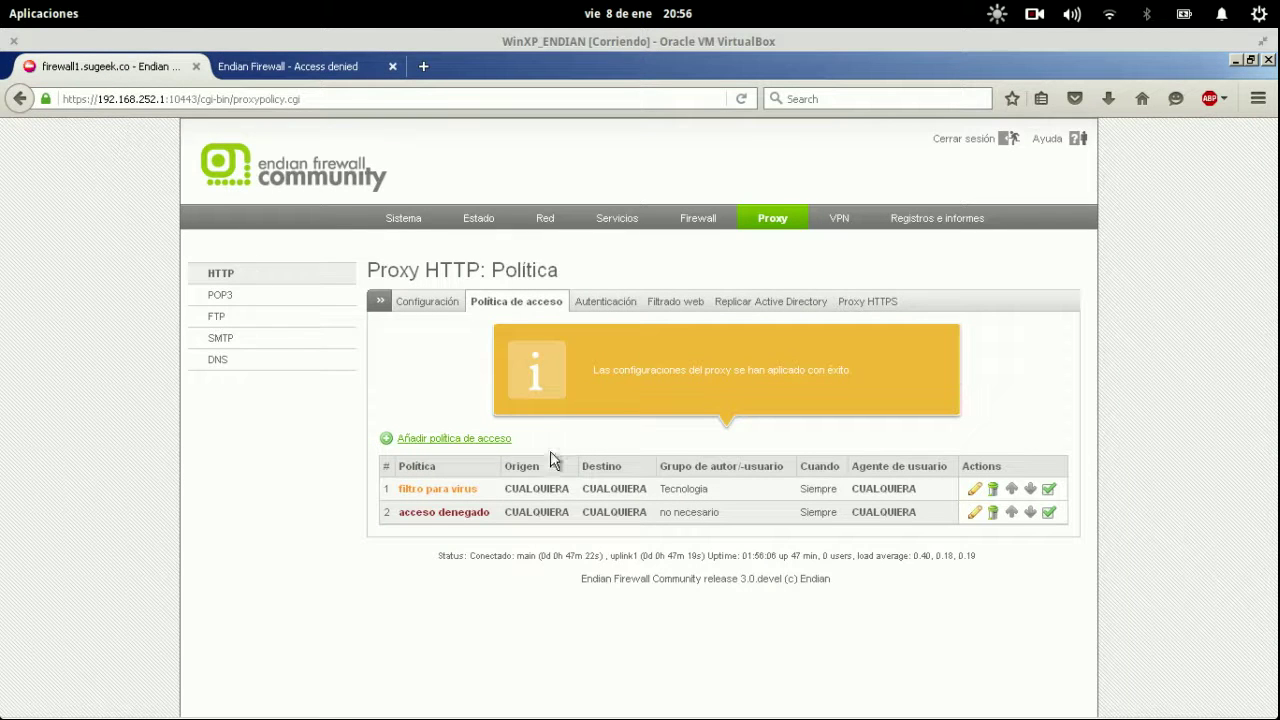
drag(505, 488, 577, 500)
drag(589, 490, 716, 497)
Recheck the still-denied genbeta.com address, then show the Proxy HTTP Configuración page.
click(336, 71)
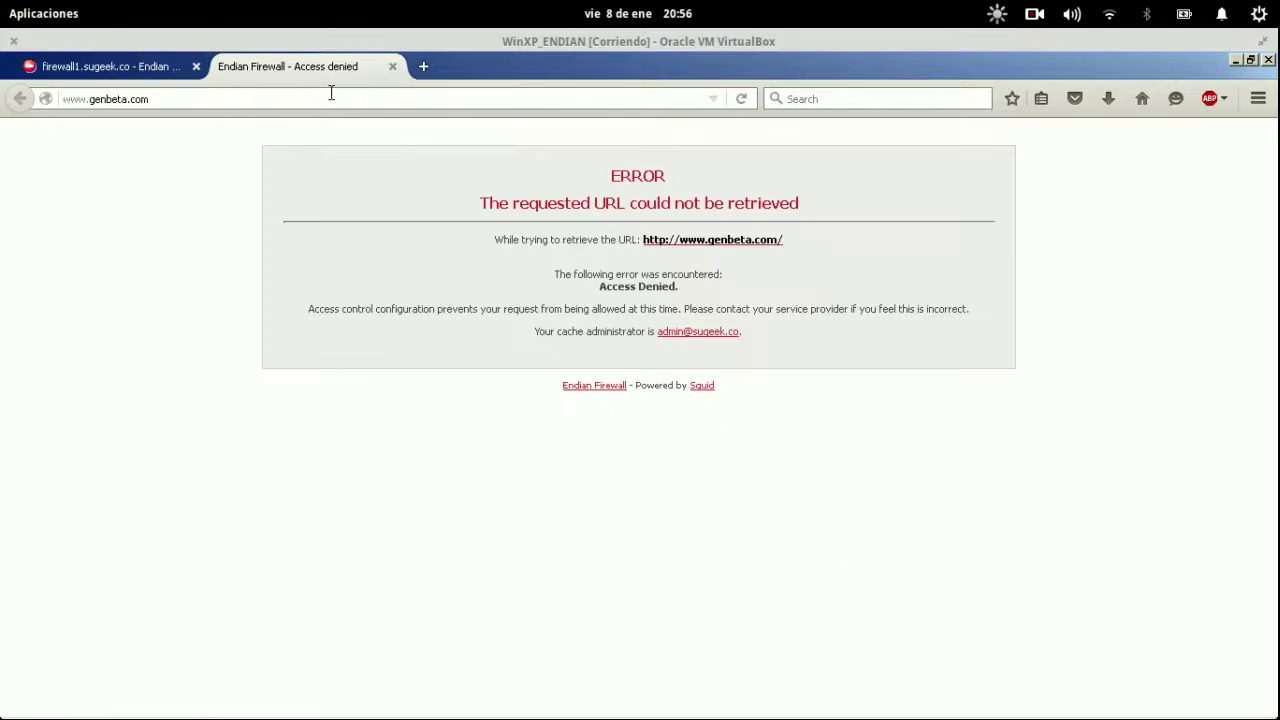
click(330, 92)
click(331, 93)
click(331, 93)
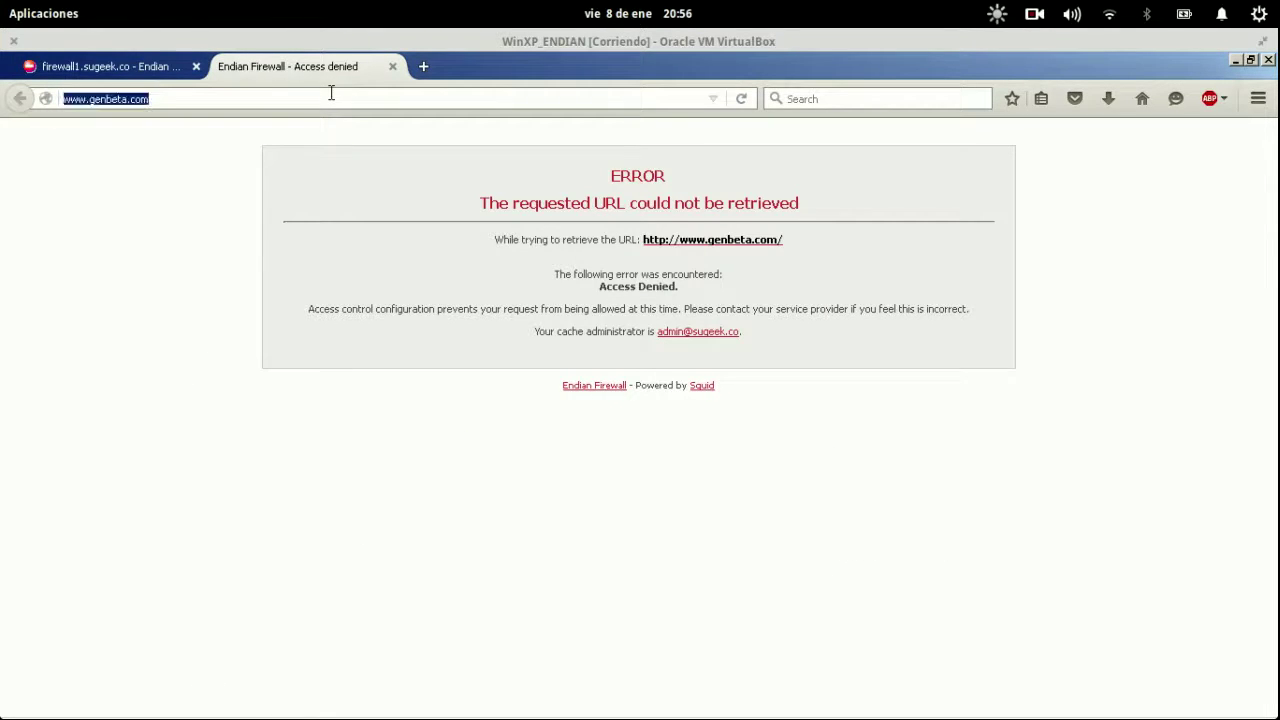
click(331, 93)
click(146, 71)
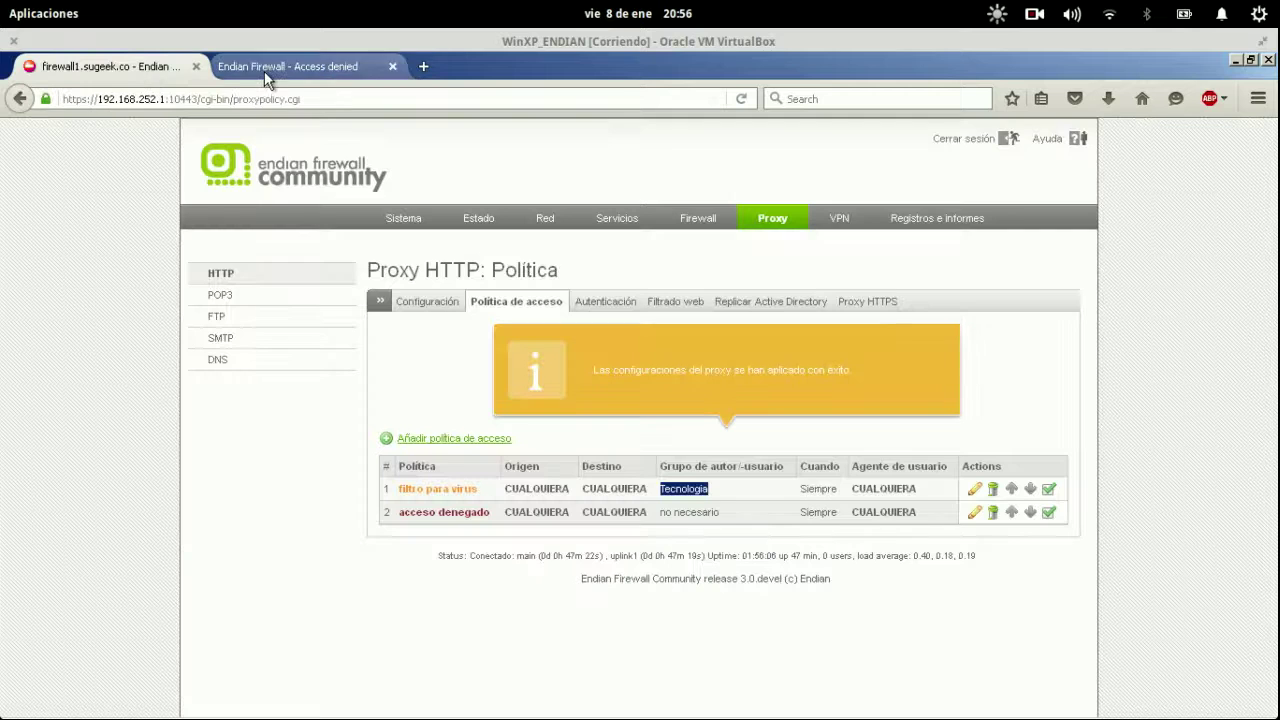
click(442, 303)
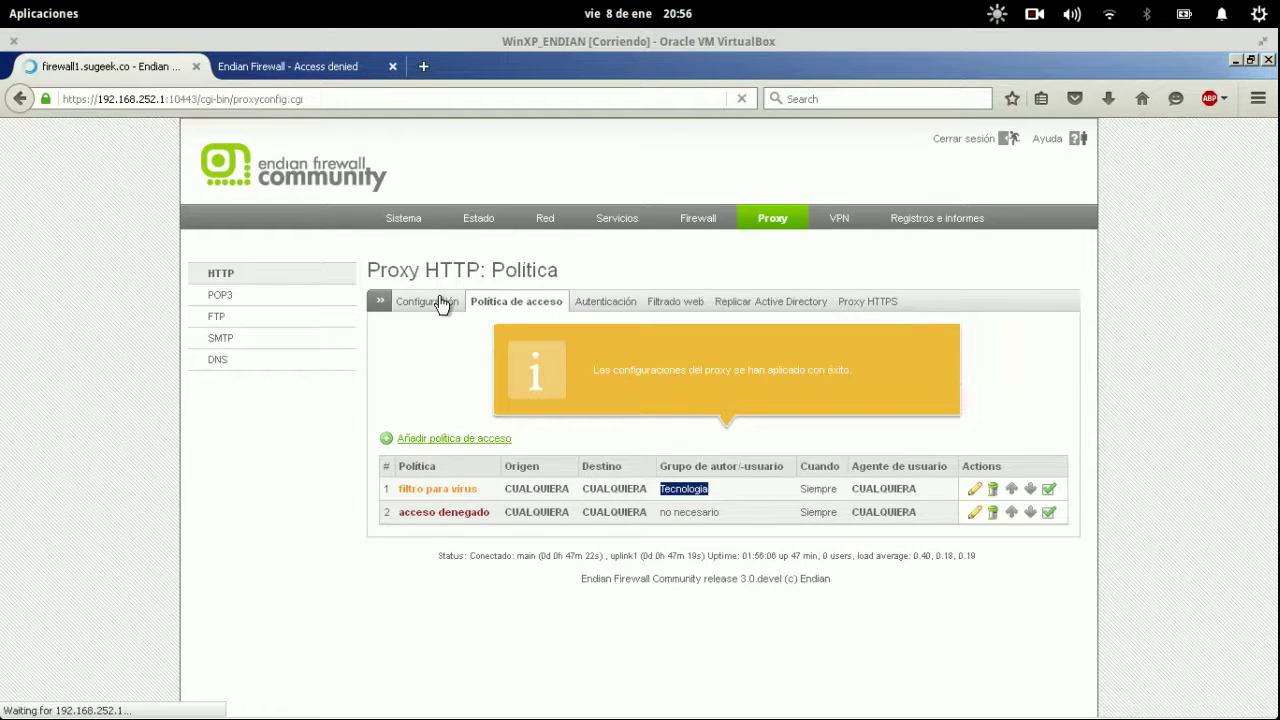
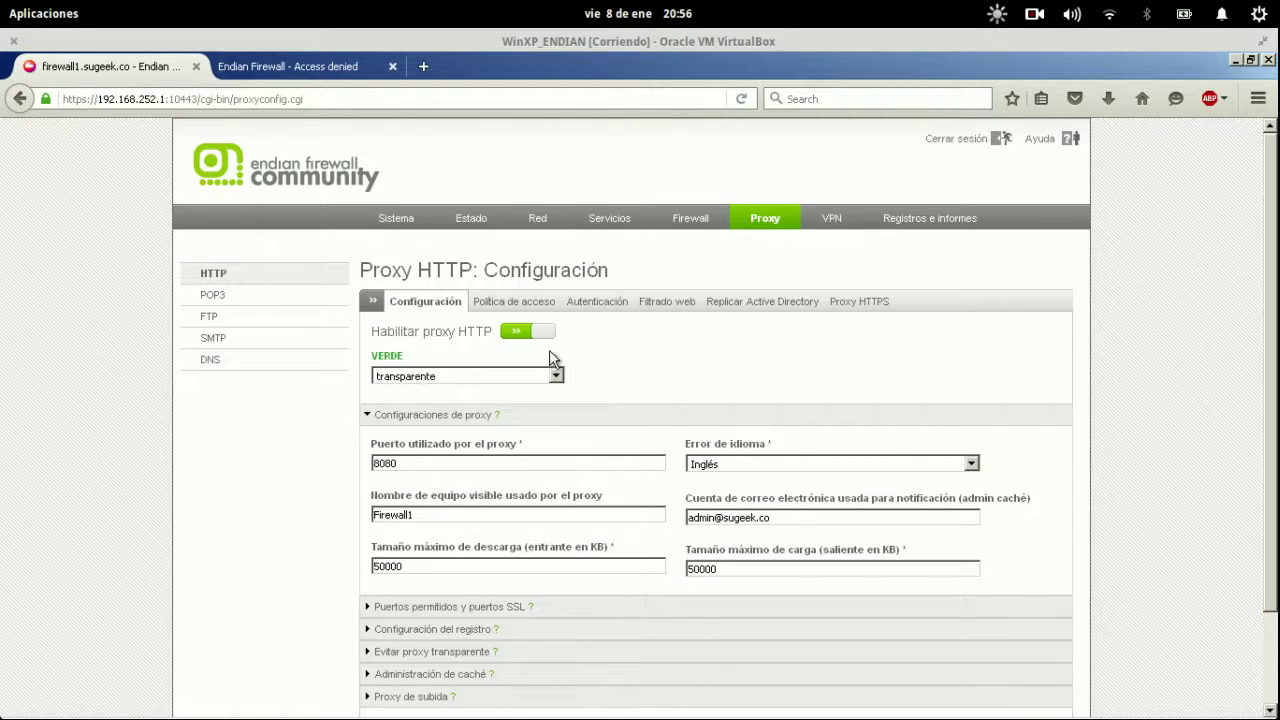
Switch the VERDE (green-zone) proxy to 'no transparente', then save and apply the configuration.
click(522, 376)
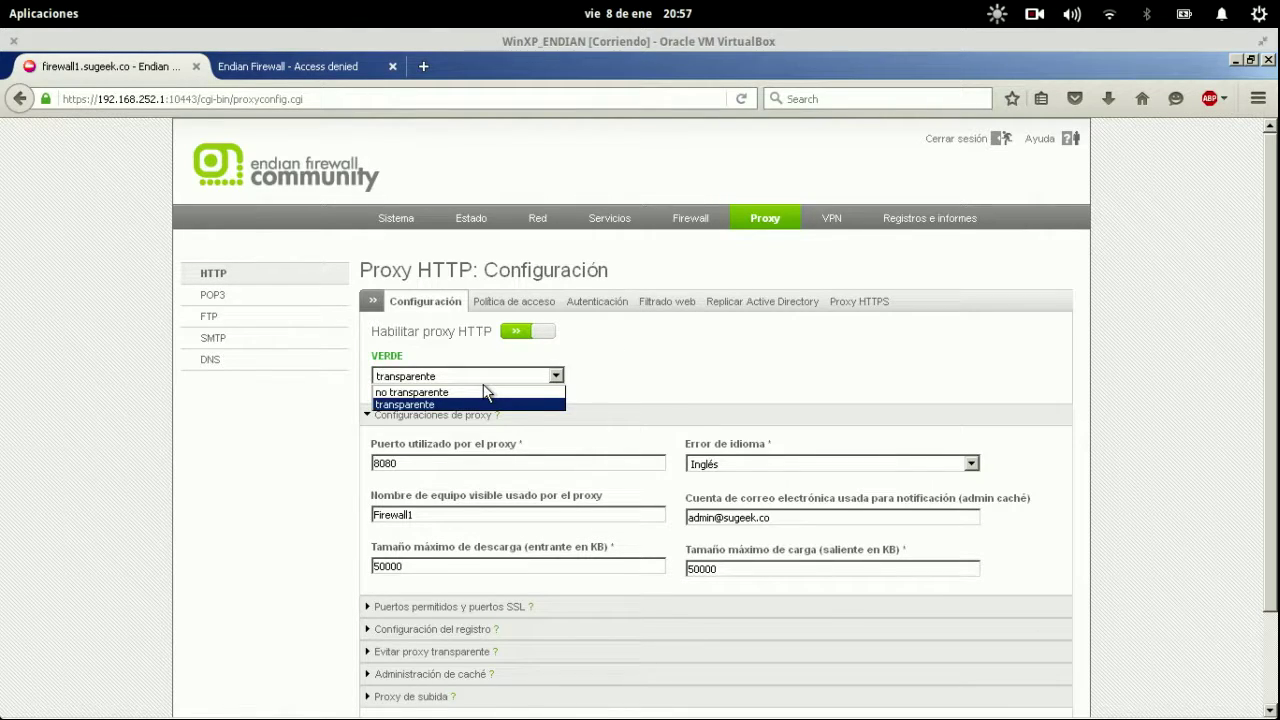
click(487, 393)
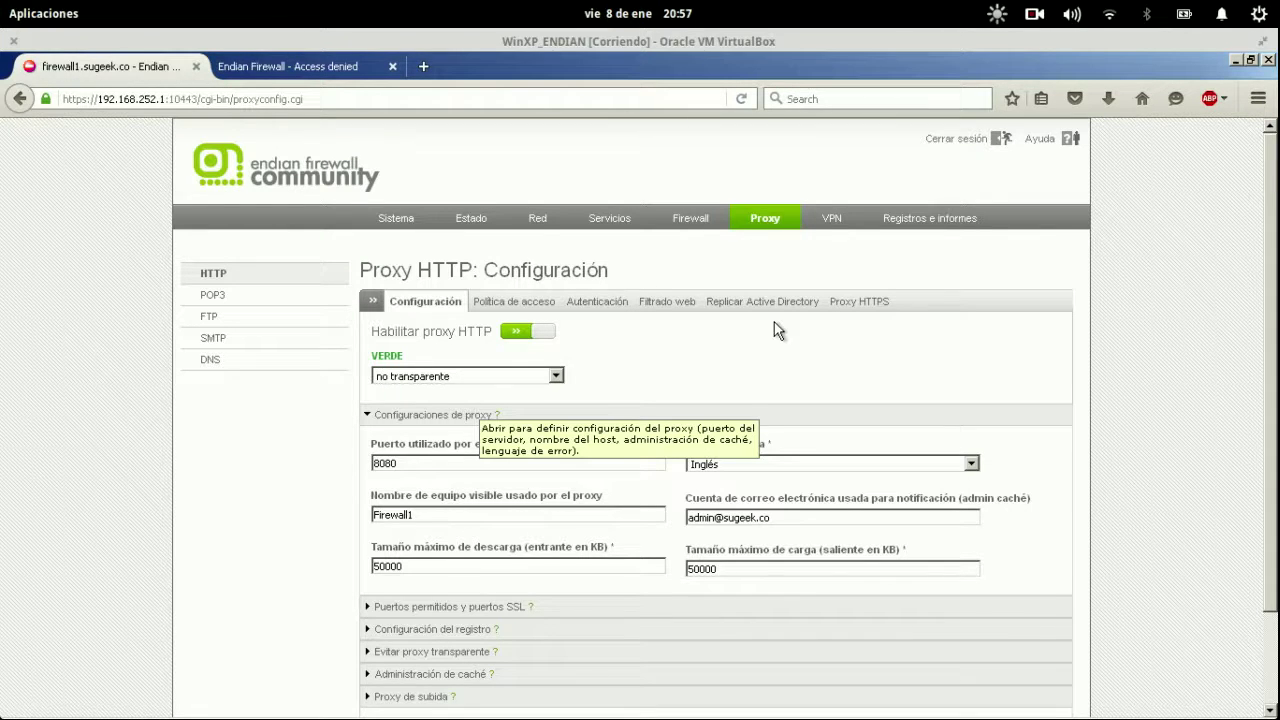
scroll(775, 330, down, 2)
click(405, 622)
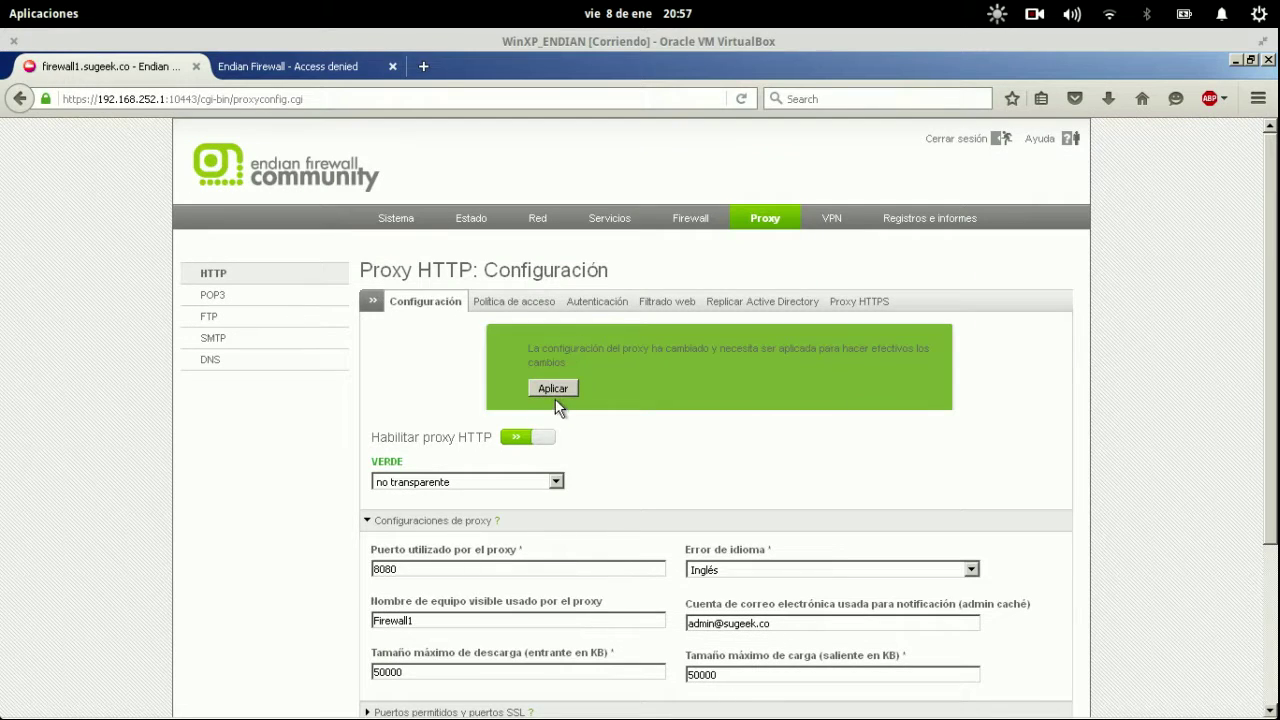
click(555, 393)
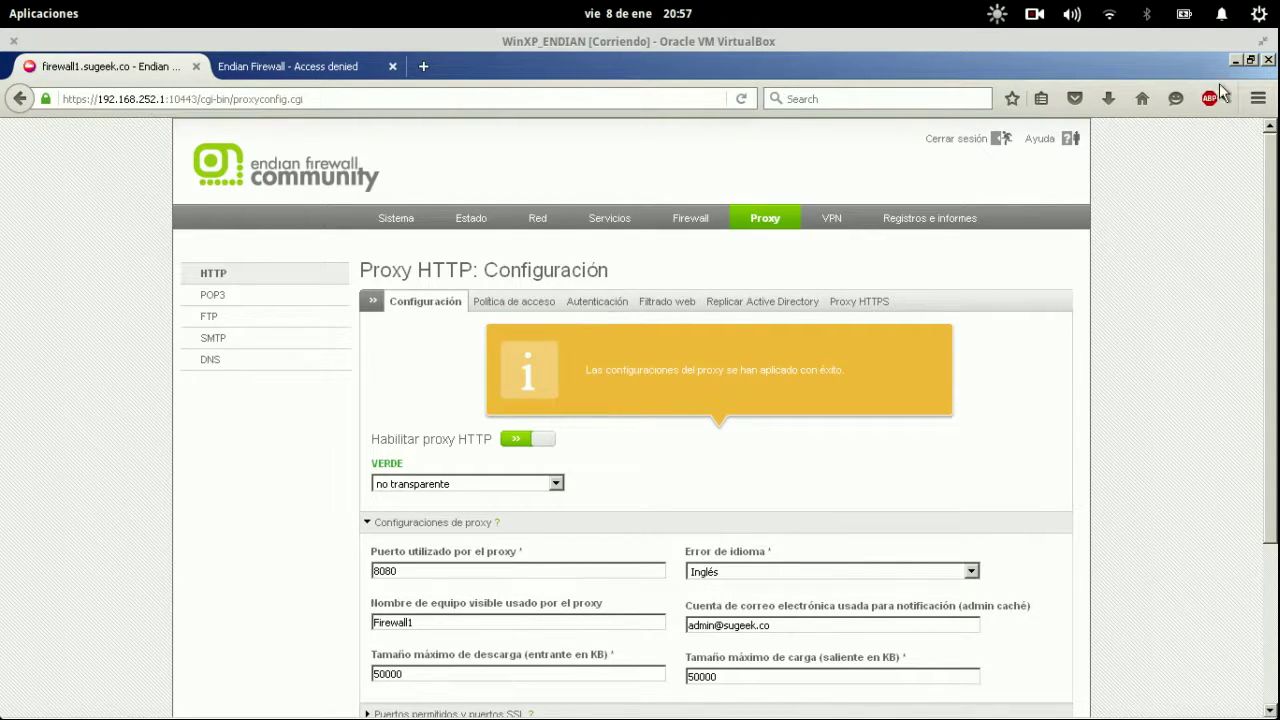
Set Firefox to use manual proxy 192.168.252.1 port 8080 for all protocols.
click(1258, 98)
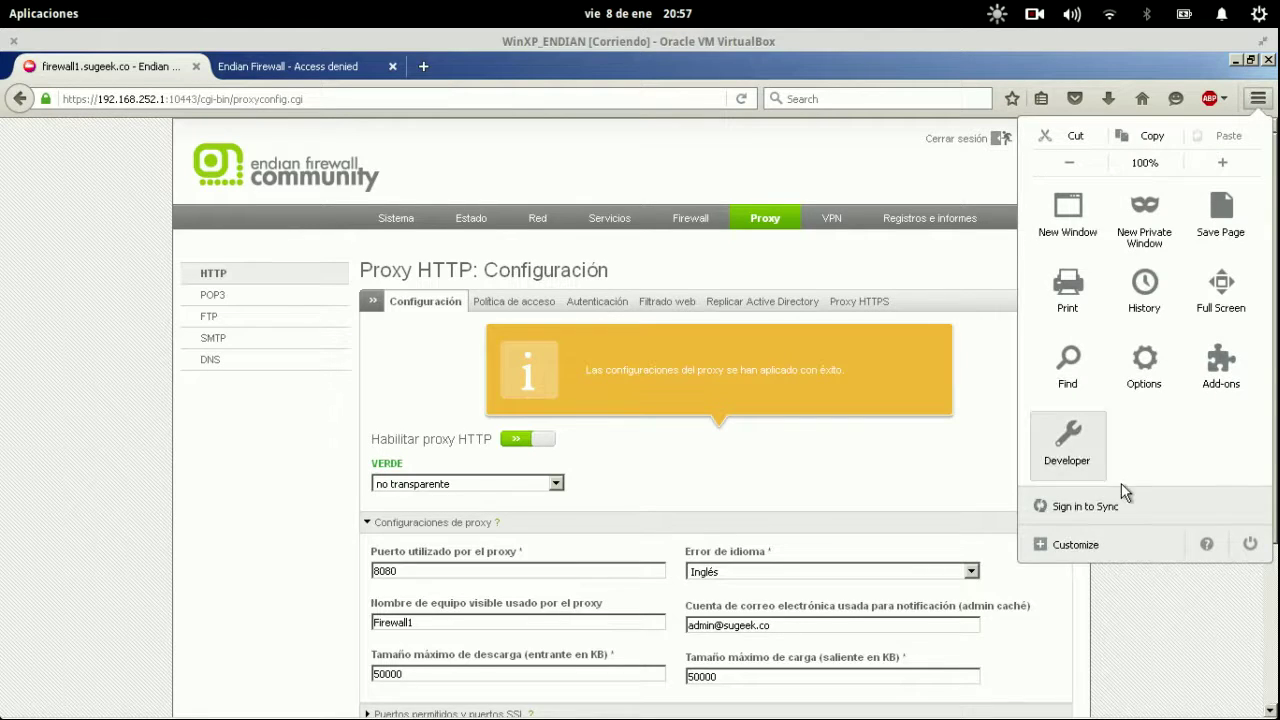
click(1104, 546)
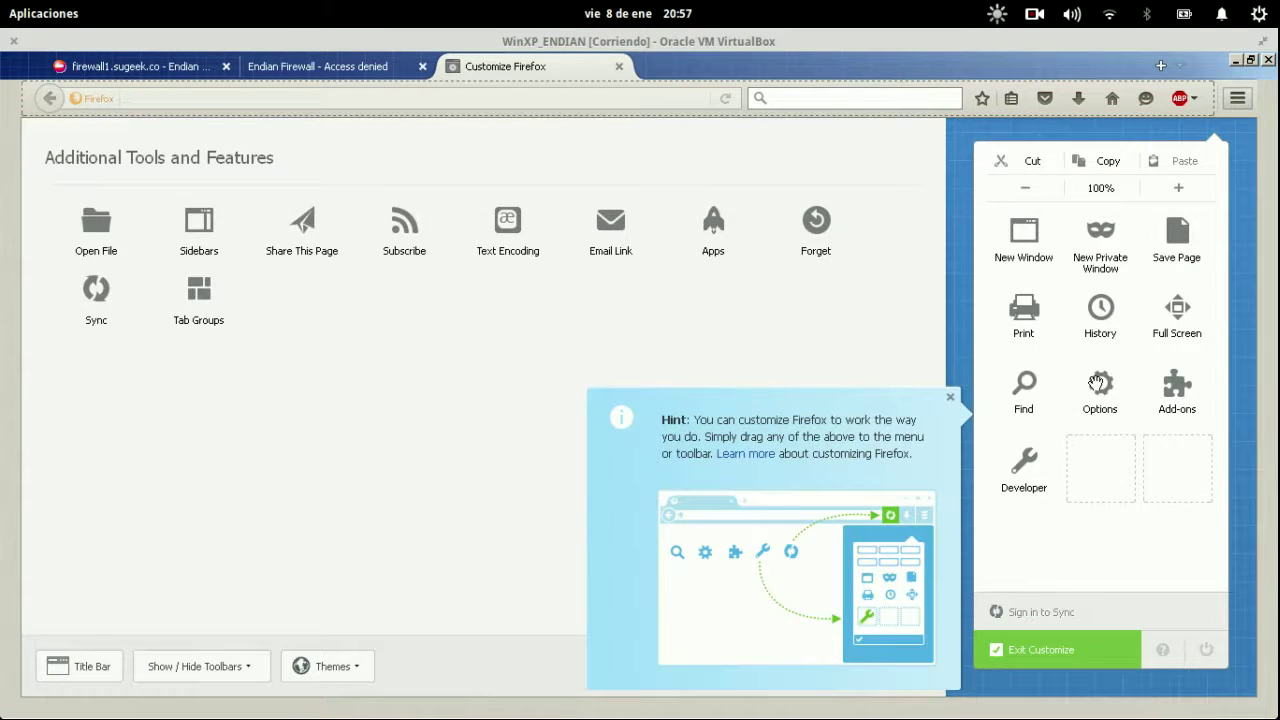
key(Escape)
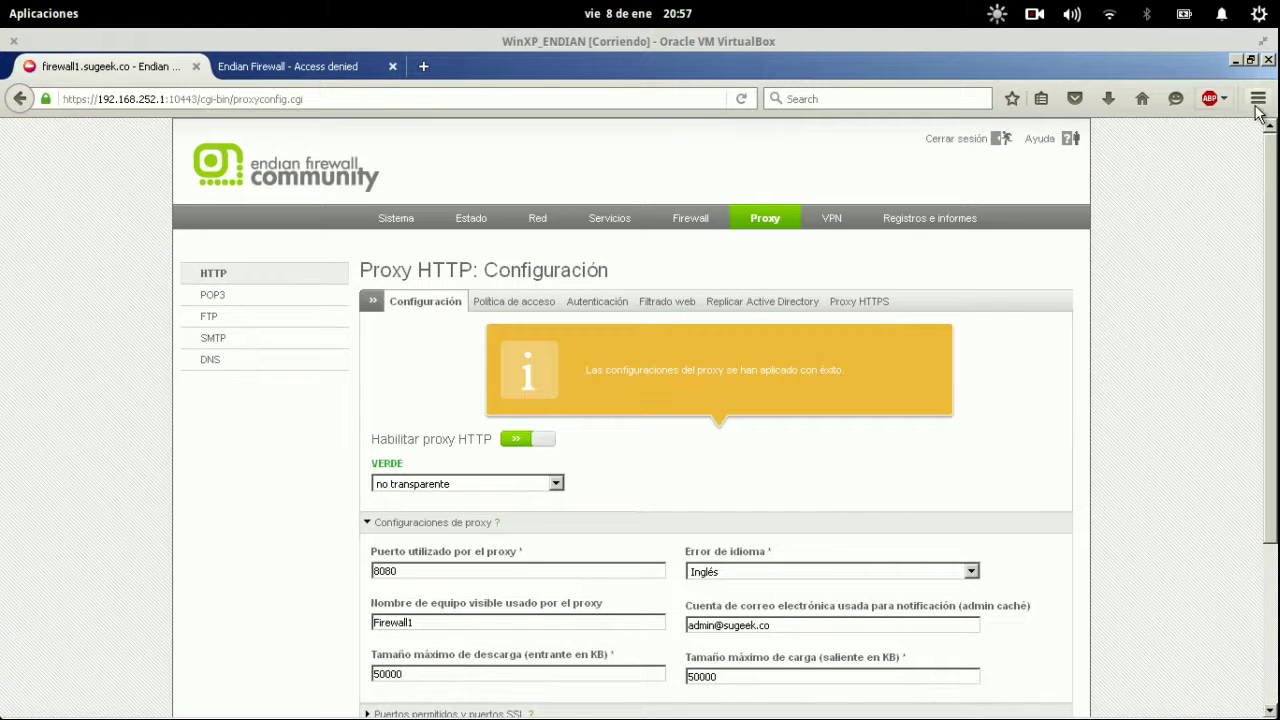
click(1256, 104)
click(1130, 374)
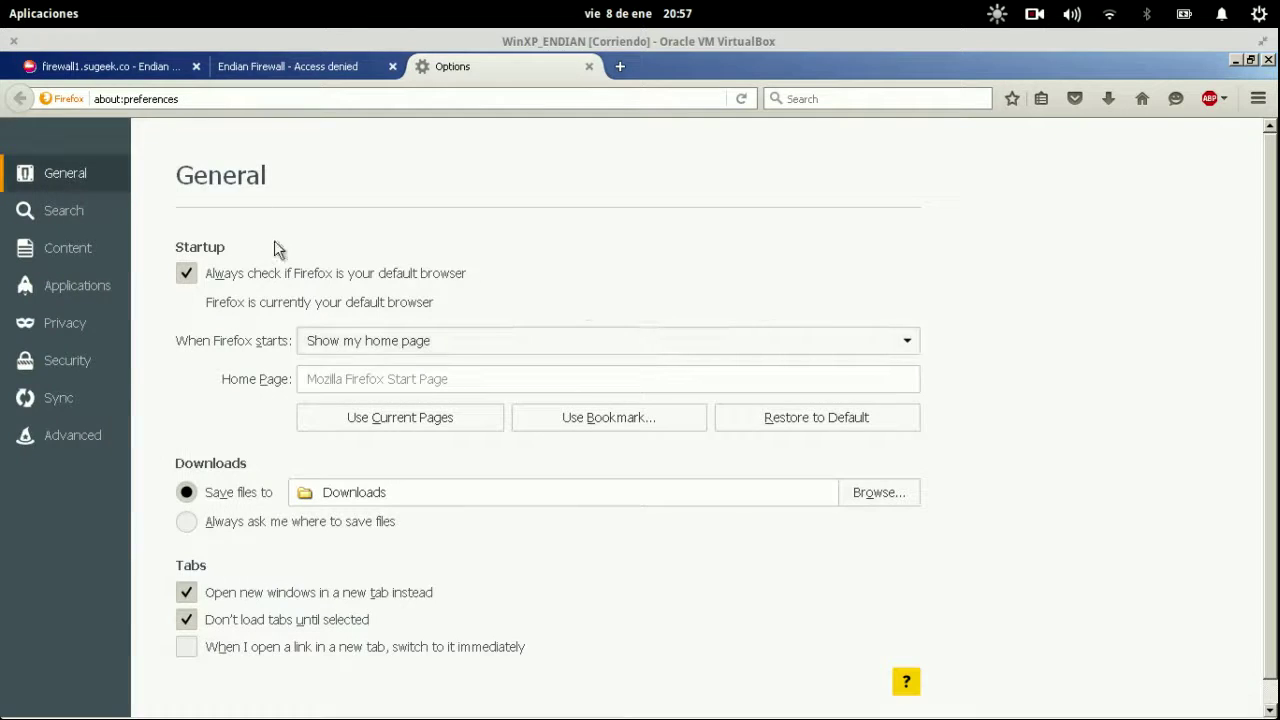
click(82, 430)
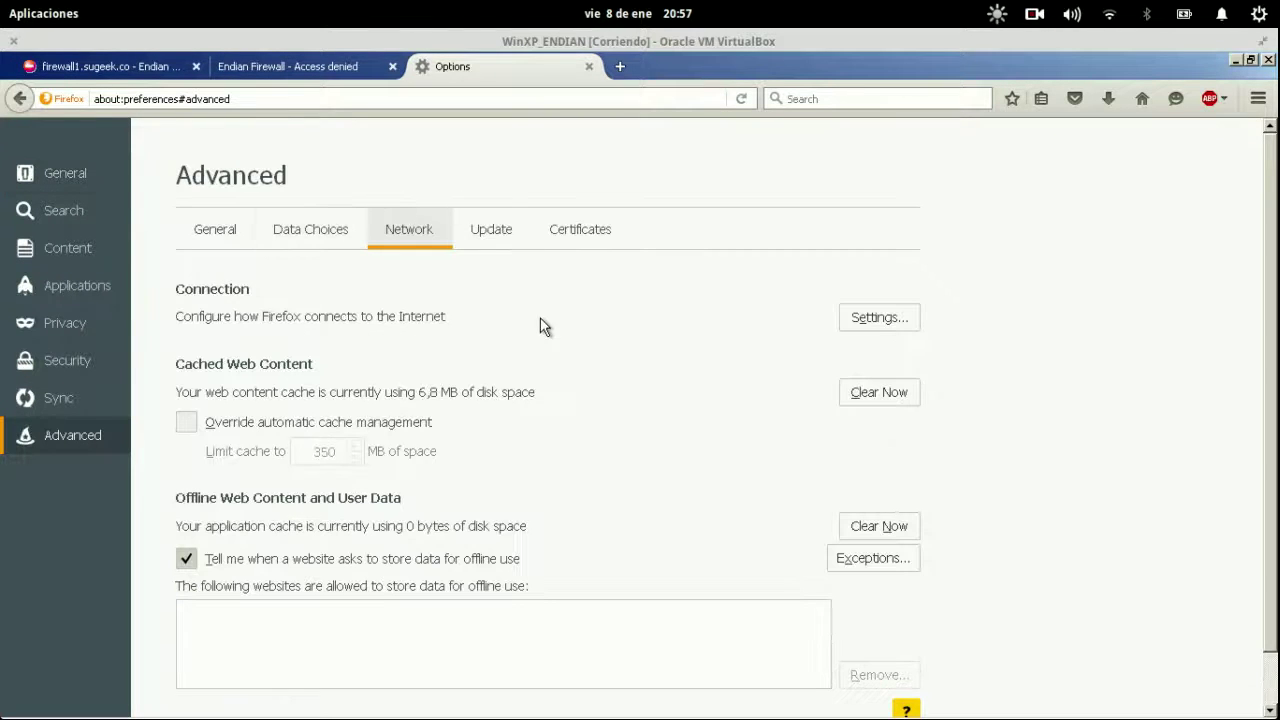
click(879, 332)
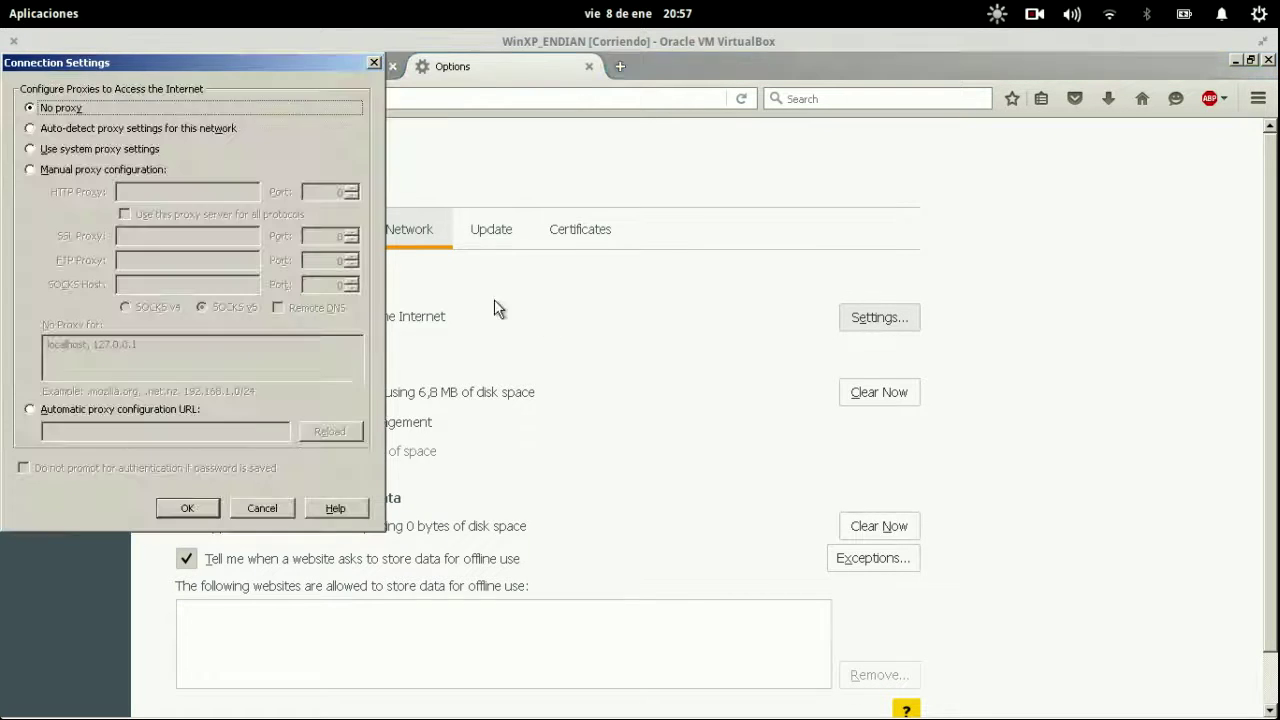
click(83, 169)
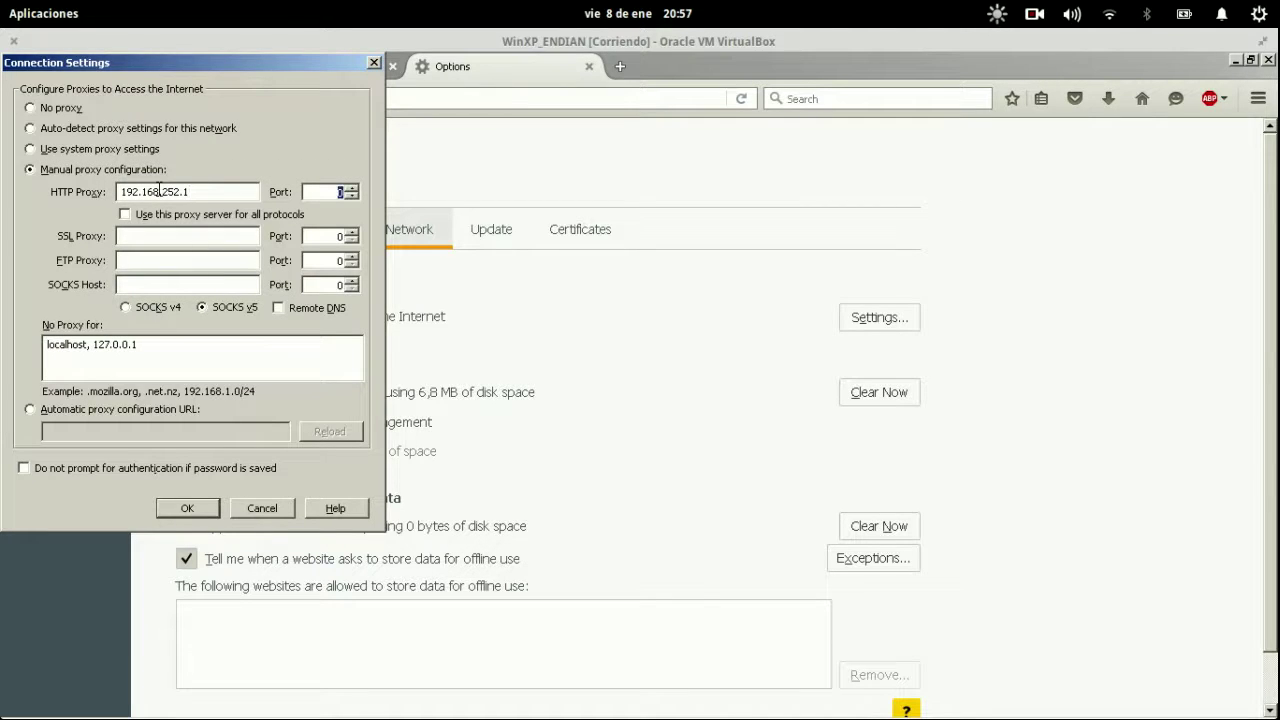
click(133, 214)
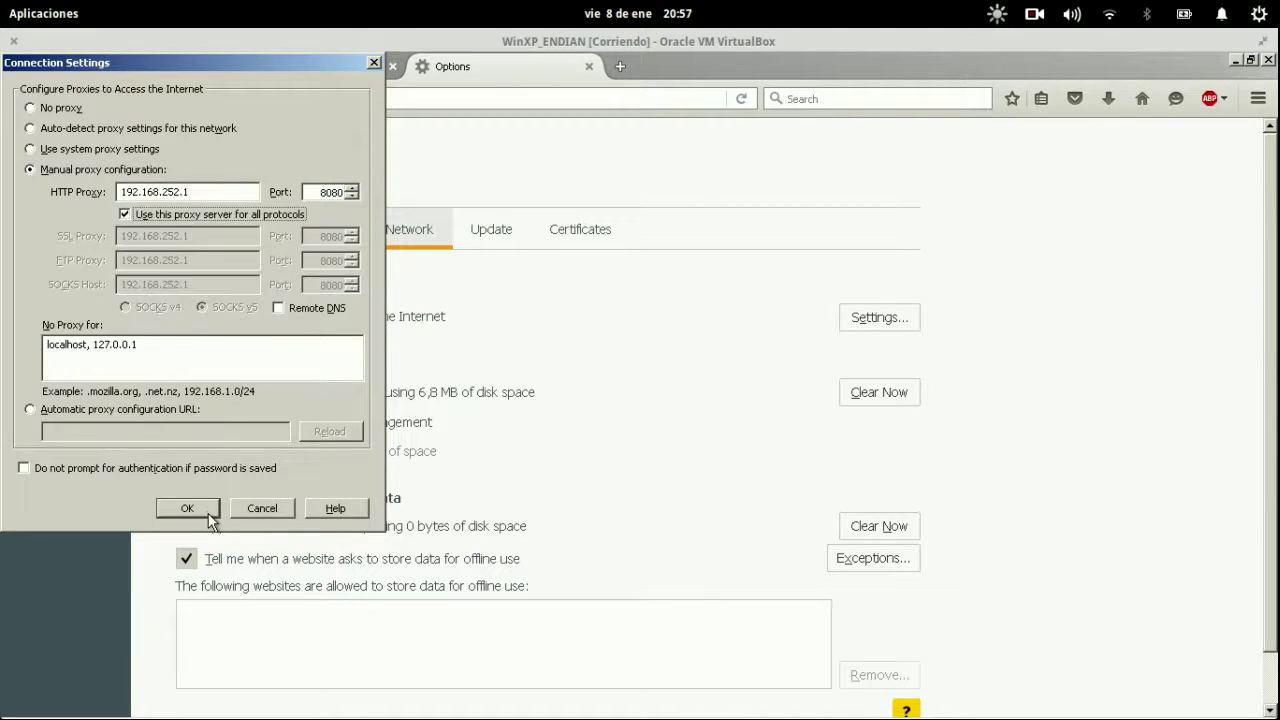
click(187, 508)
click(337, 66)
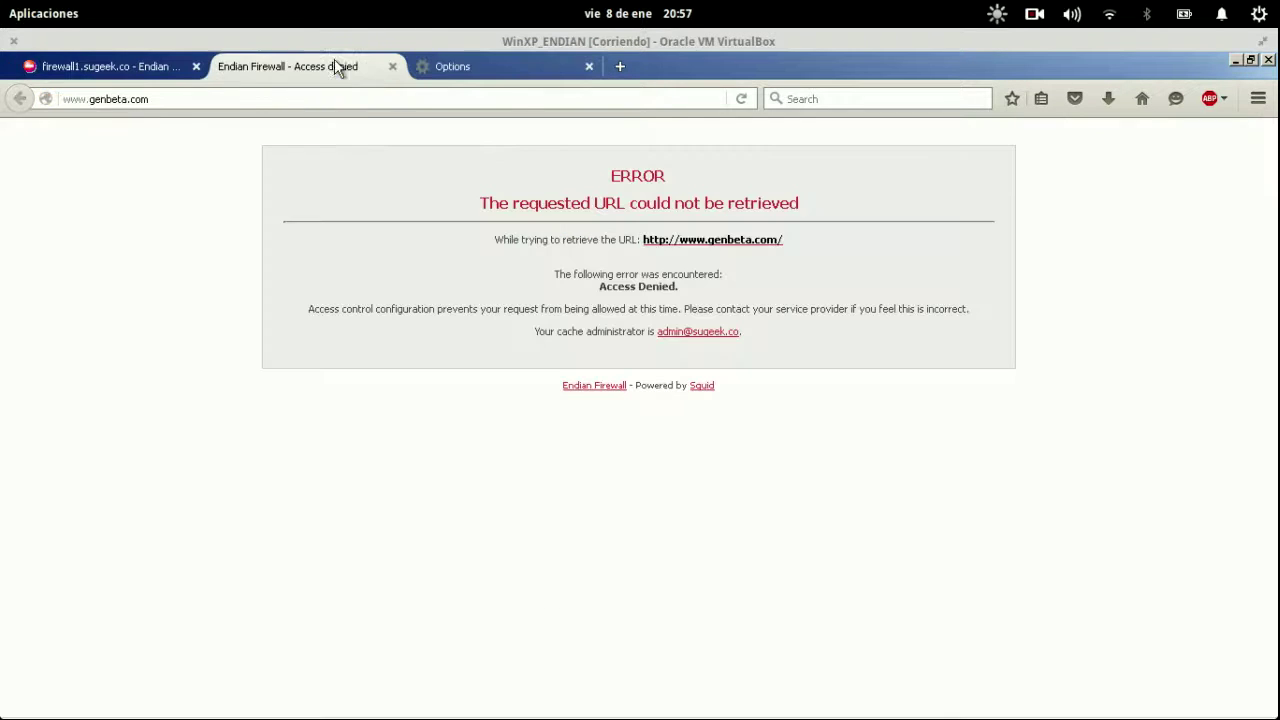
Reload genbeta.com and log in to the proxy with the user's credentials.
key(Return)
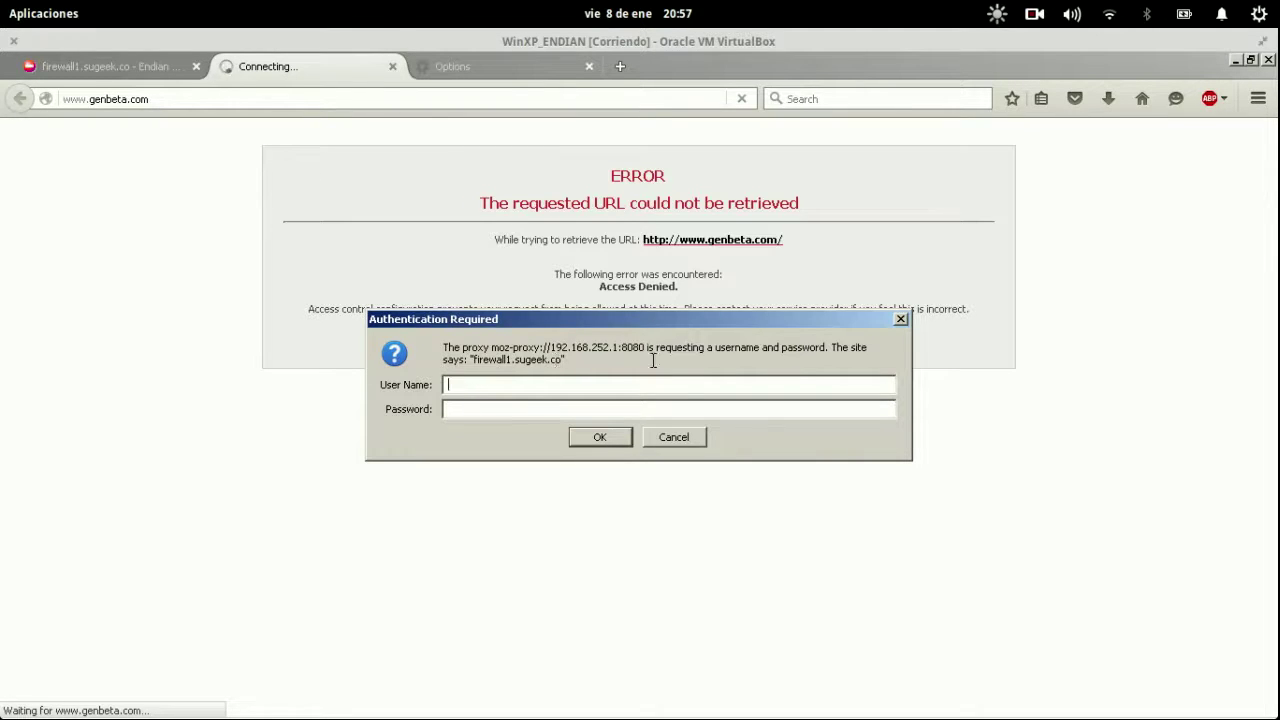
key(Return)
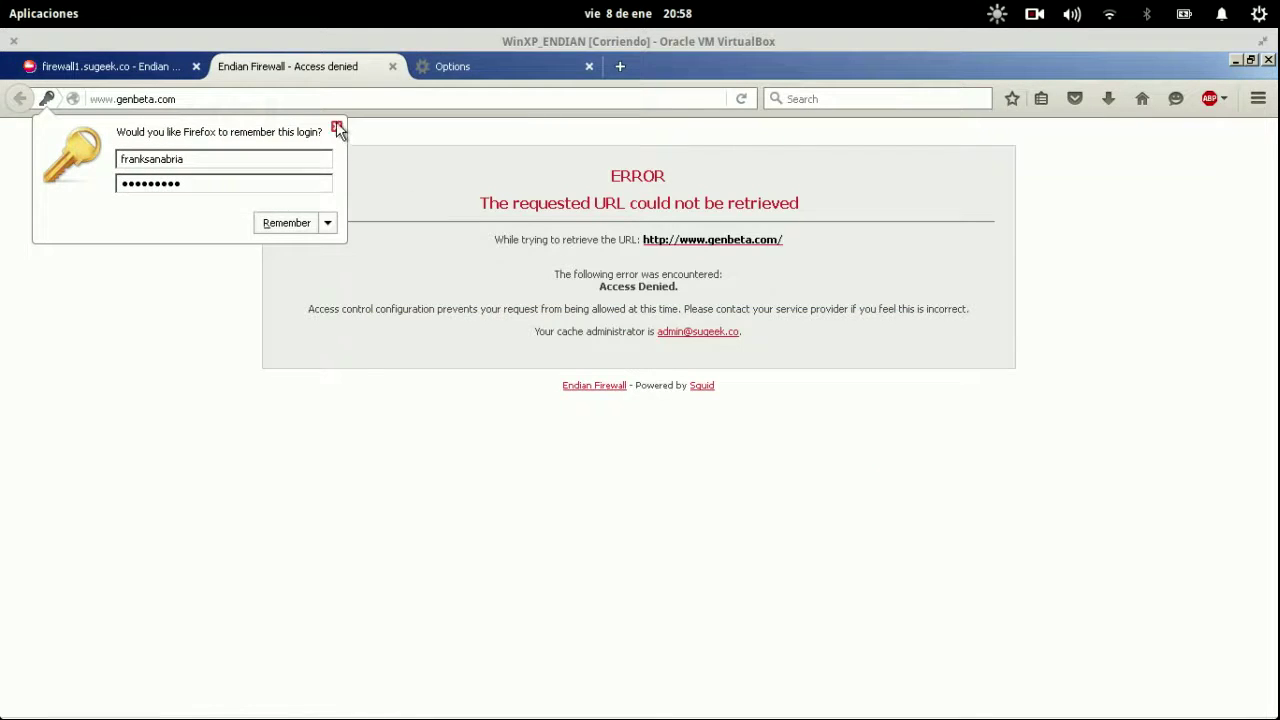
click(336, 127)
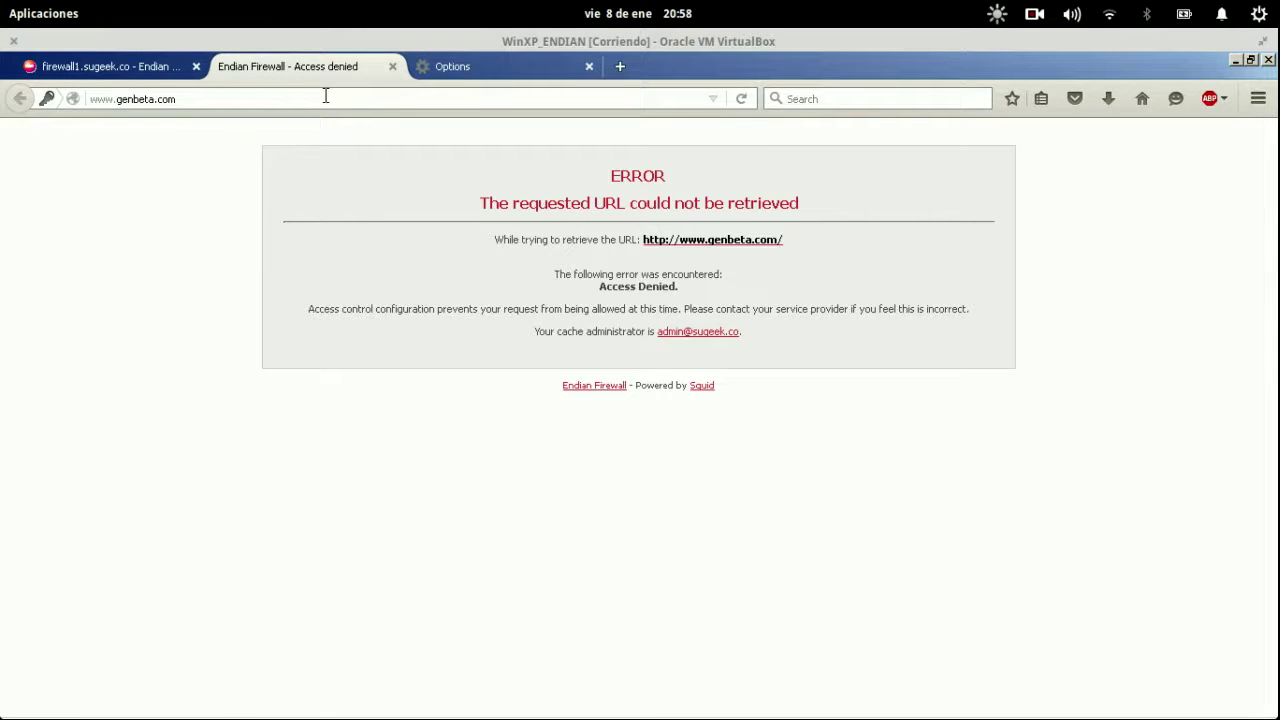
Close the Firefox Options tab and return to the Endian proxy authentication settings.
click(589, 66)
click(76, 72)
click(268, 76)
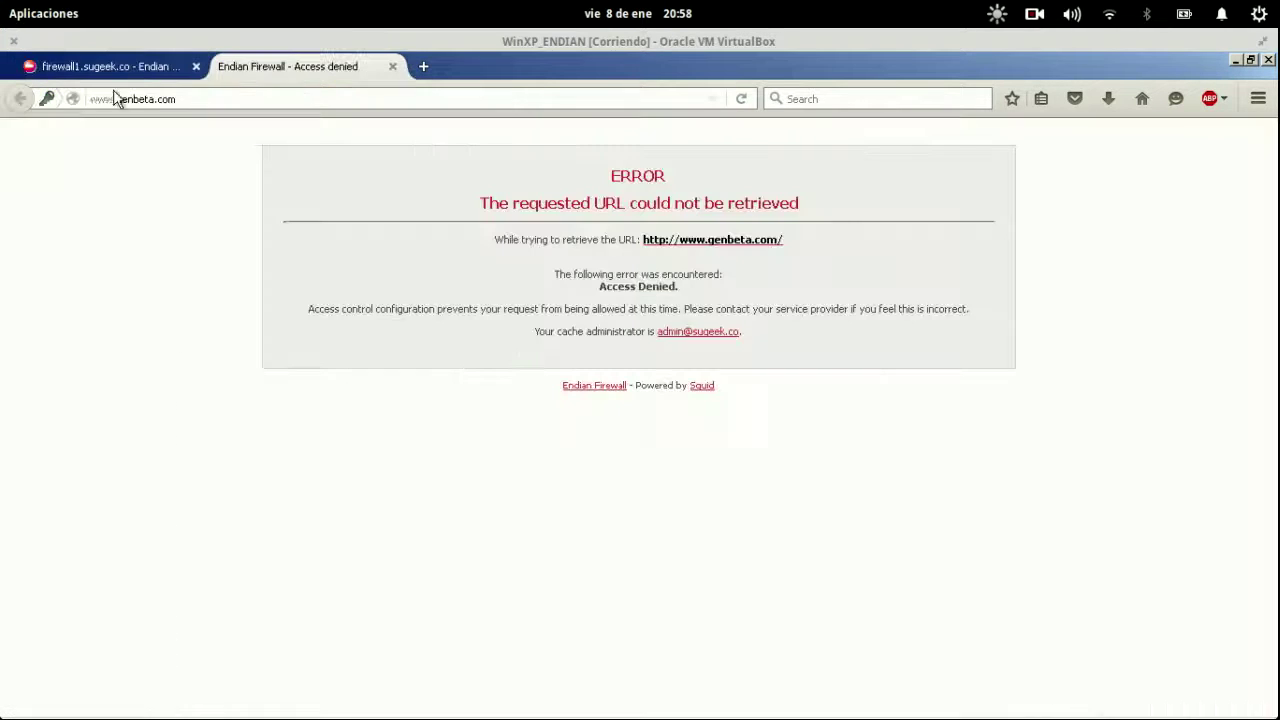
click(45, 99)
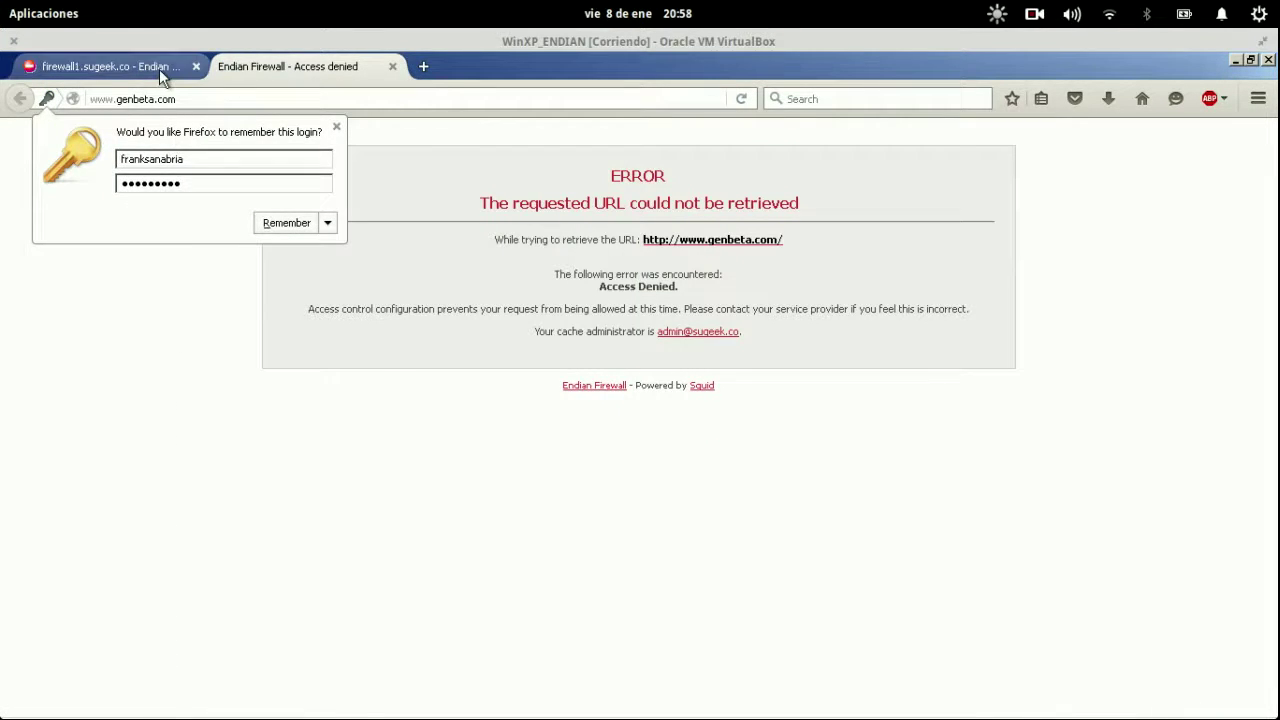
click(159, 68)
click(618, 304)
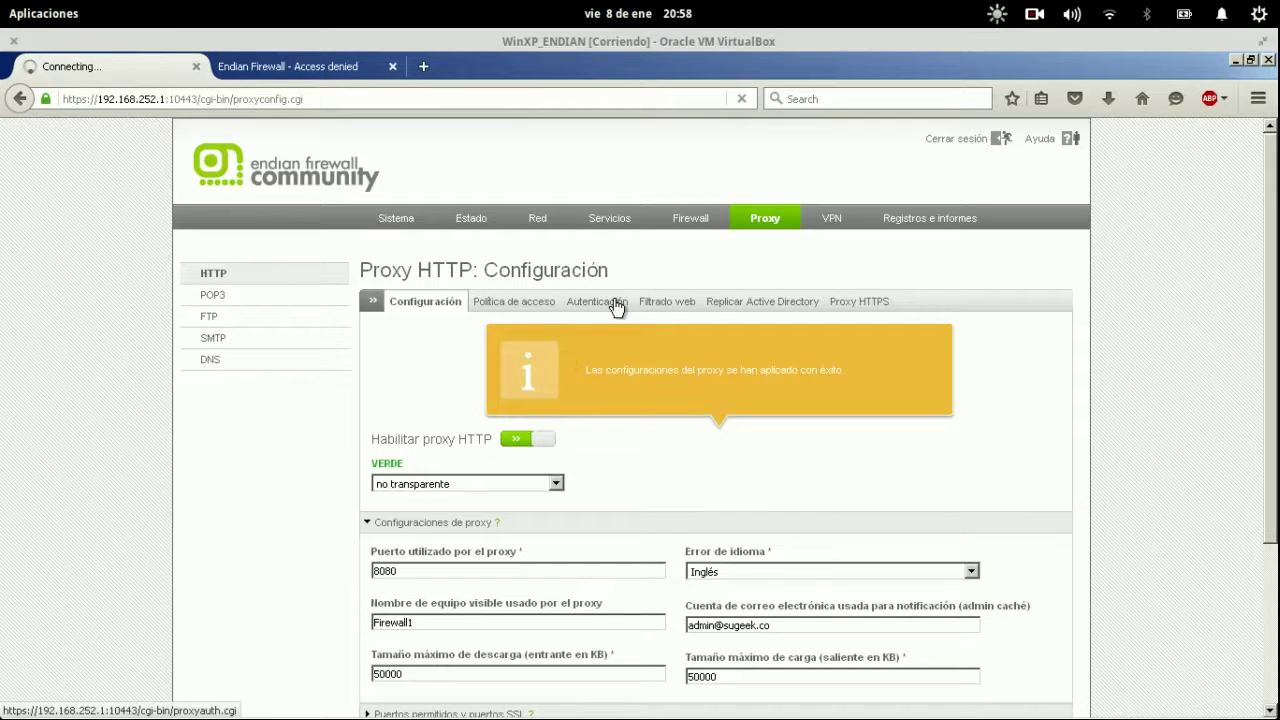
Replace the NCSA proxy user's password, update the user and apply the change.
scroll(622, 360, down, 1)
scroll(626, 385, down, 2)
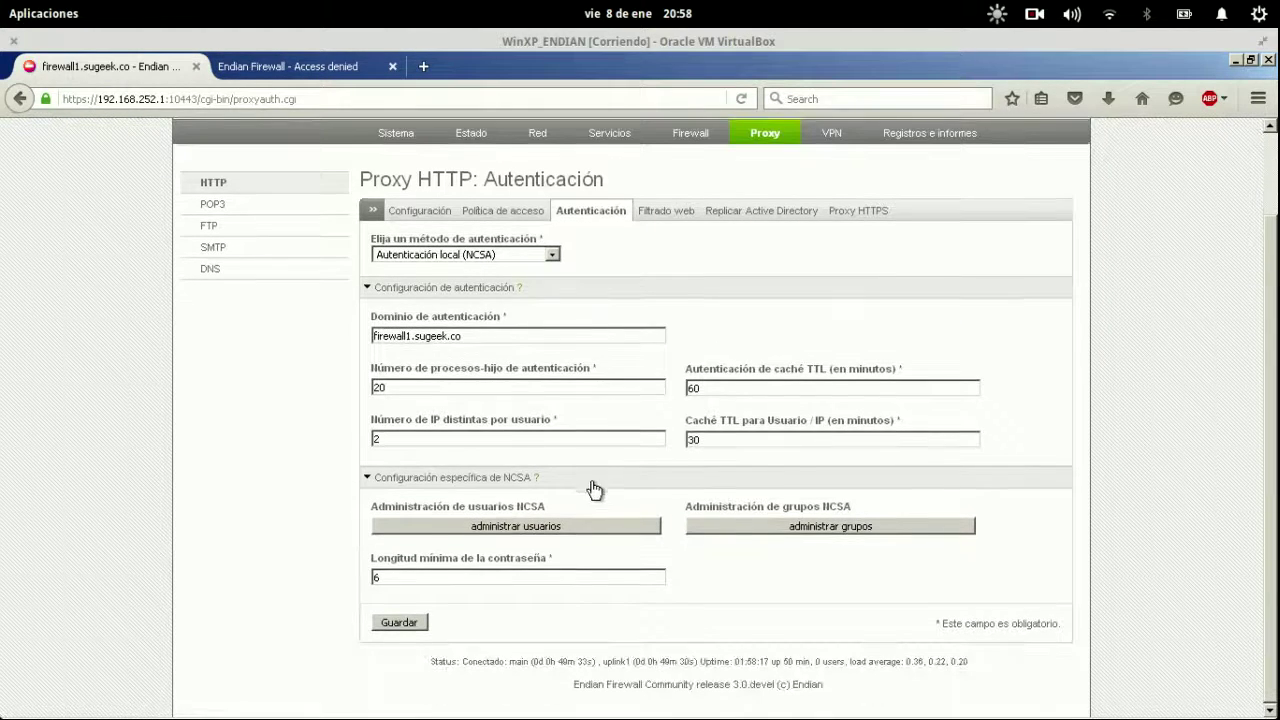
click(581, 524)
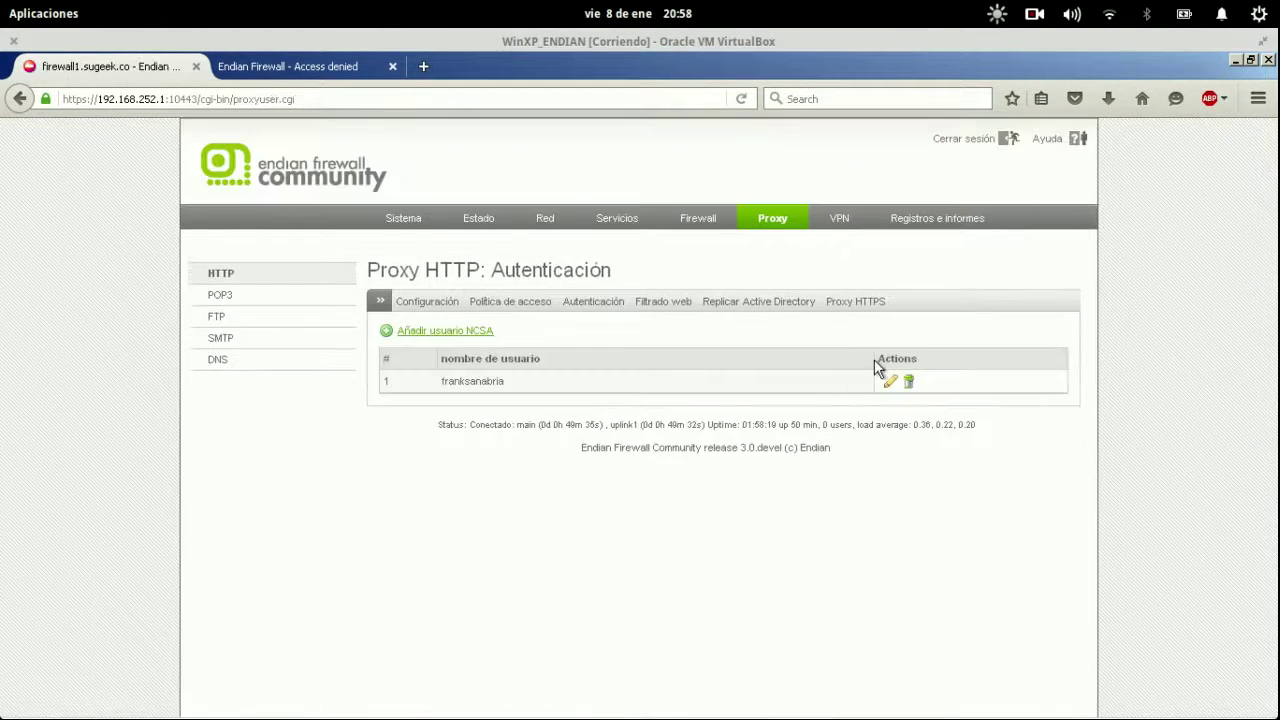
click(890, 381)
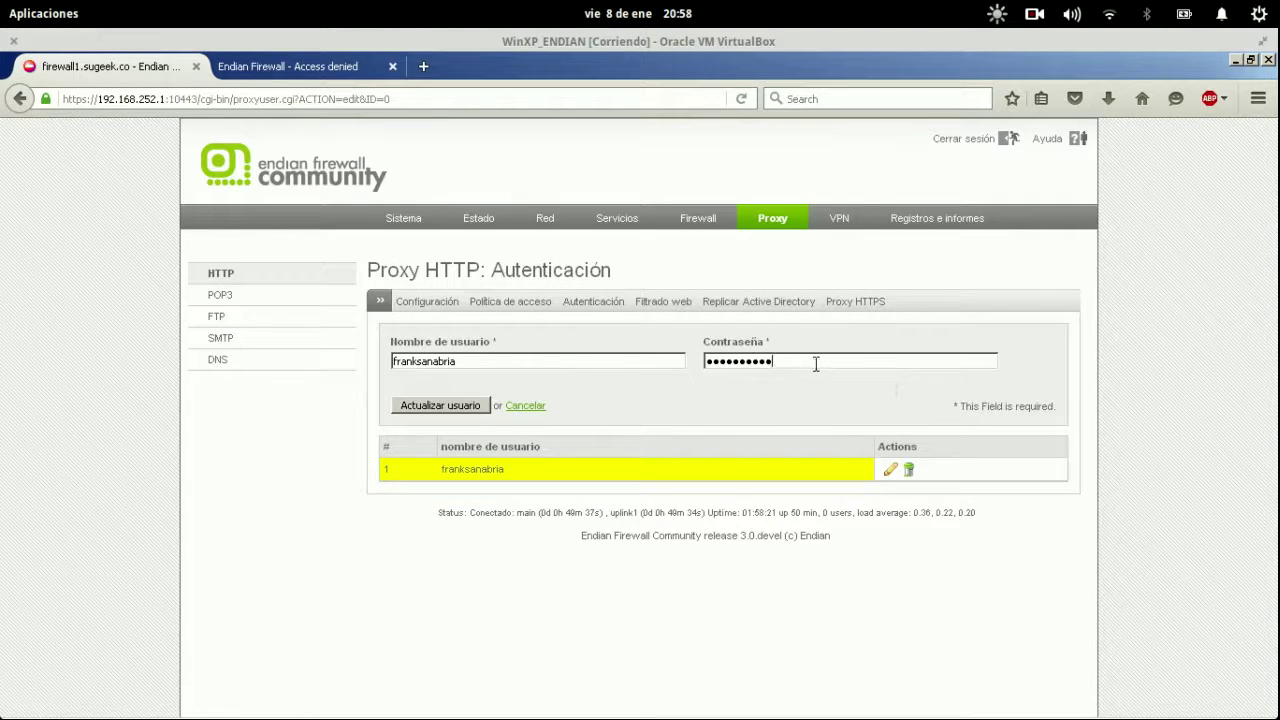
double_click(815, 364)
text(••)
click(486, 403)
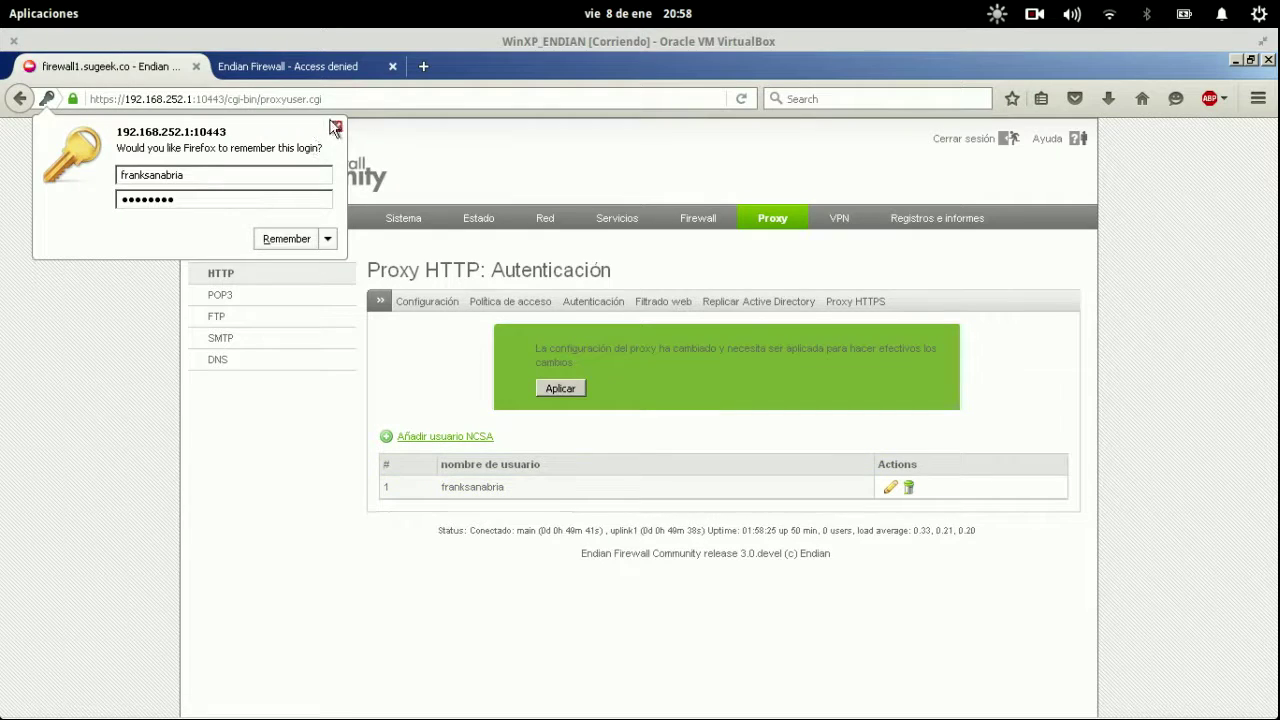
click(335, 127)
click(566, 387)
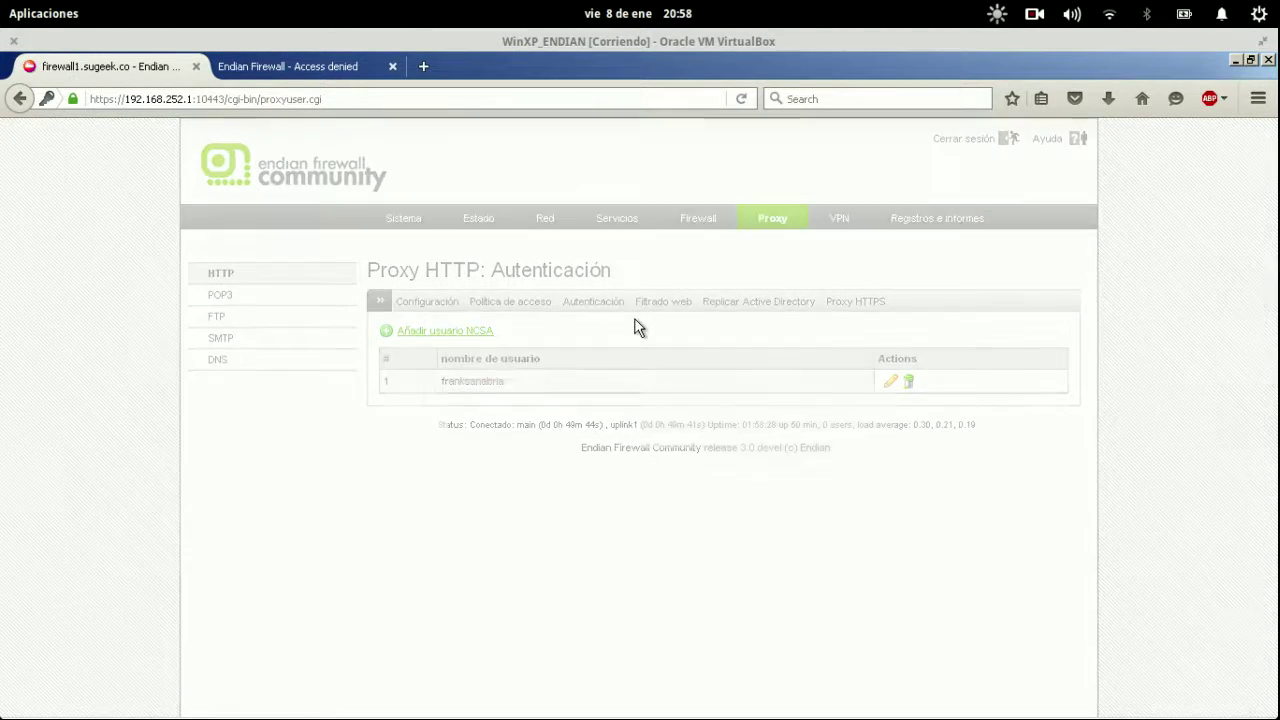
click(314, 65)
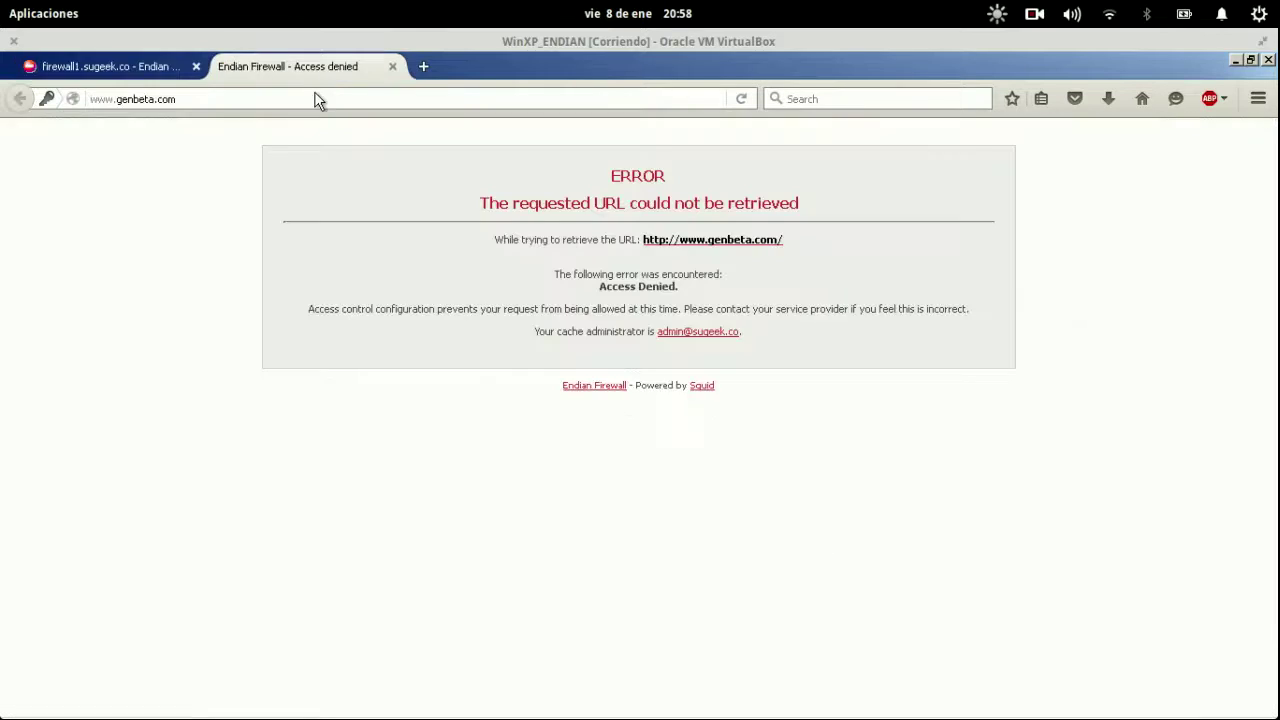
Reload genbeta.com and log in to the proxy with the updated username and password.
click(314, 99)
key(Return)
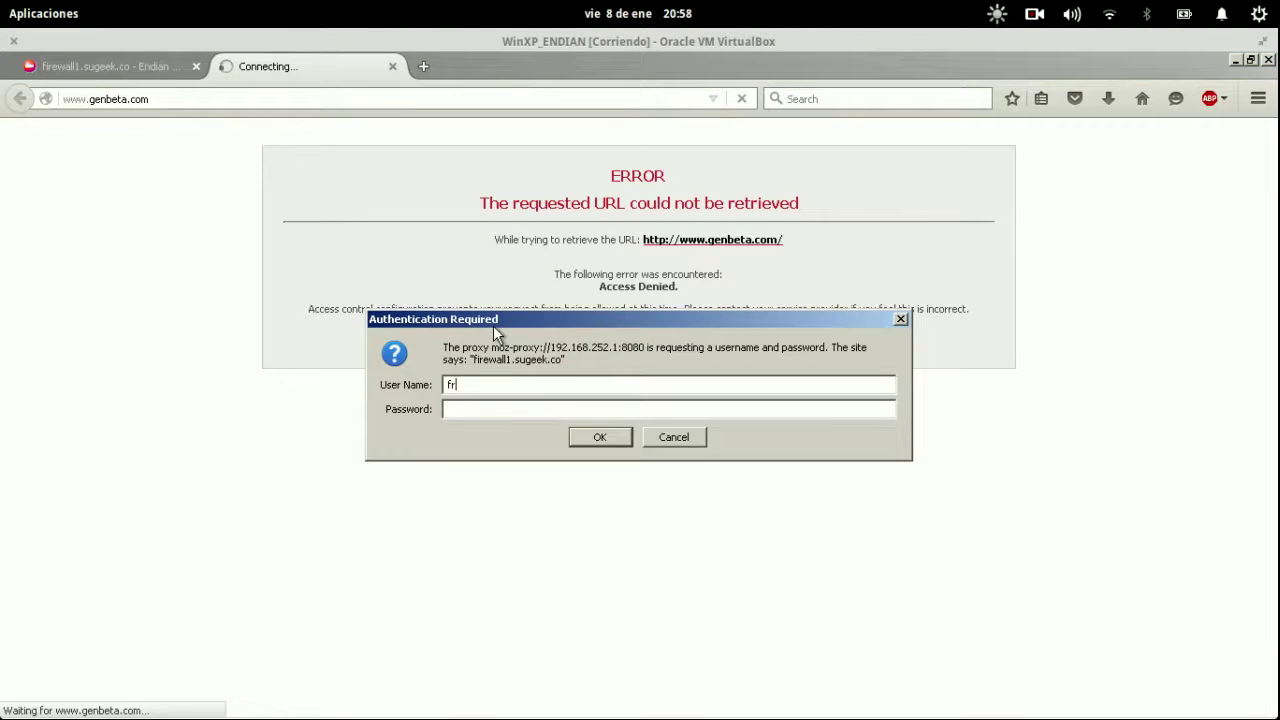
key(Tab)
text(*********)
key(Return)
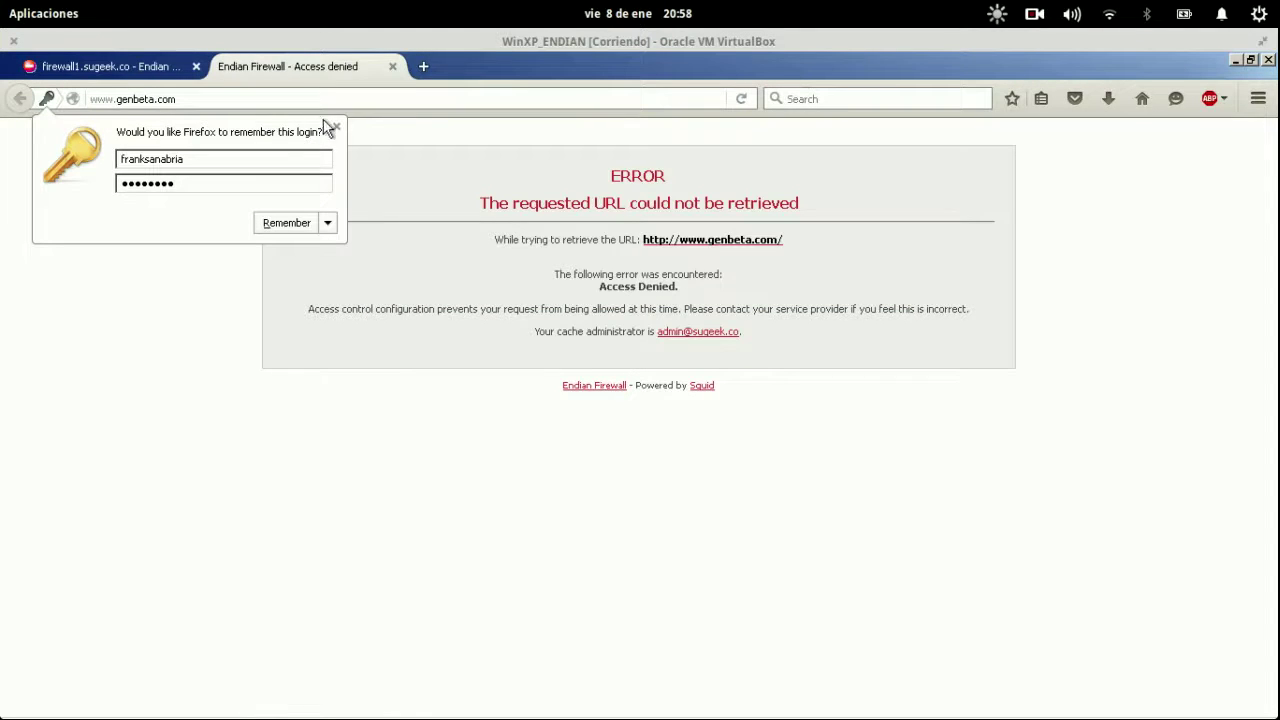
click(298, 226)
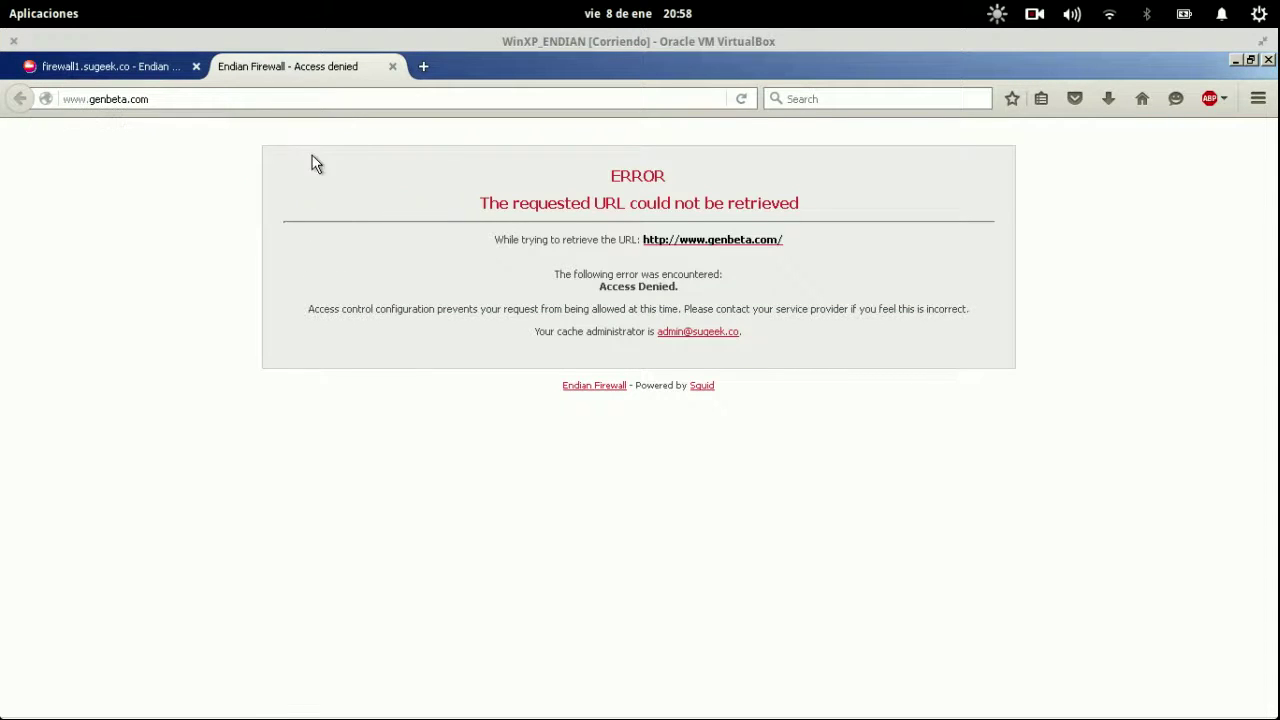
Select the genbeta address, then go back to the Endian proxy tab.
click(341, 105)
click(341, 105)
triple_click(341, 105)
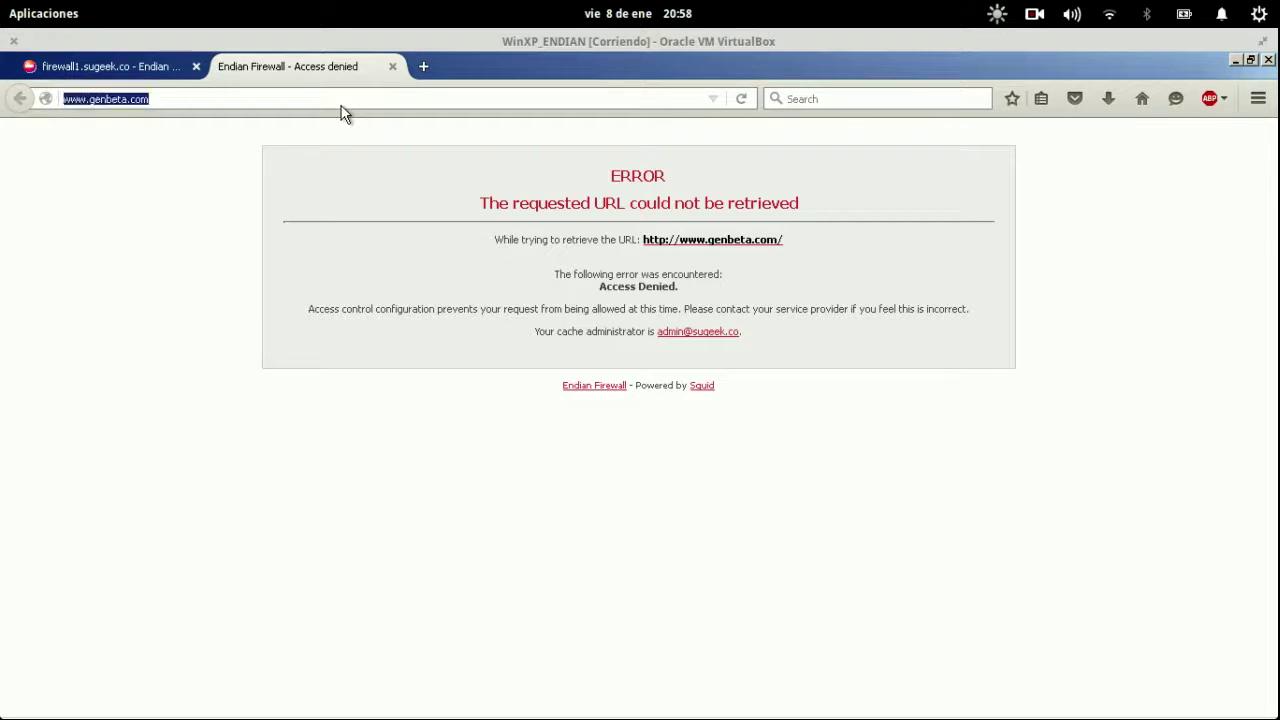
click(341, 105)
click(149, 63)
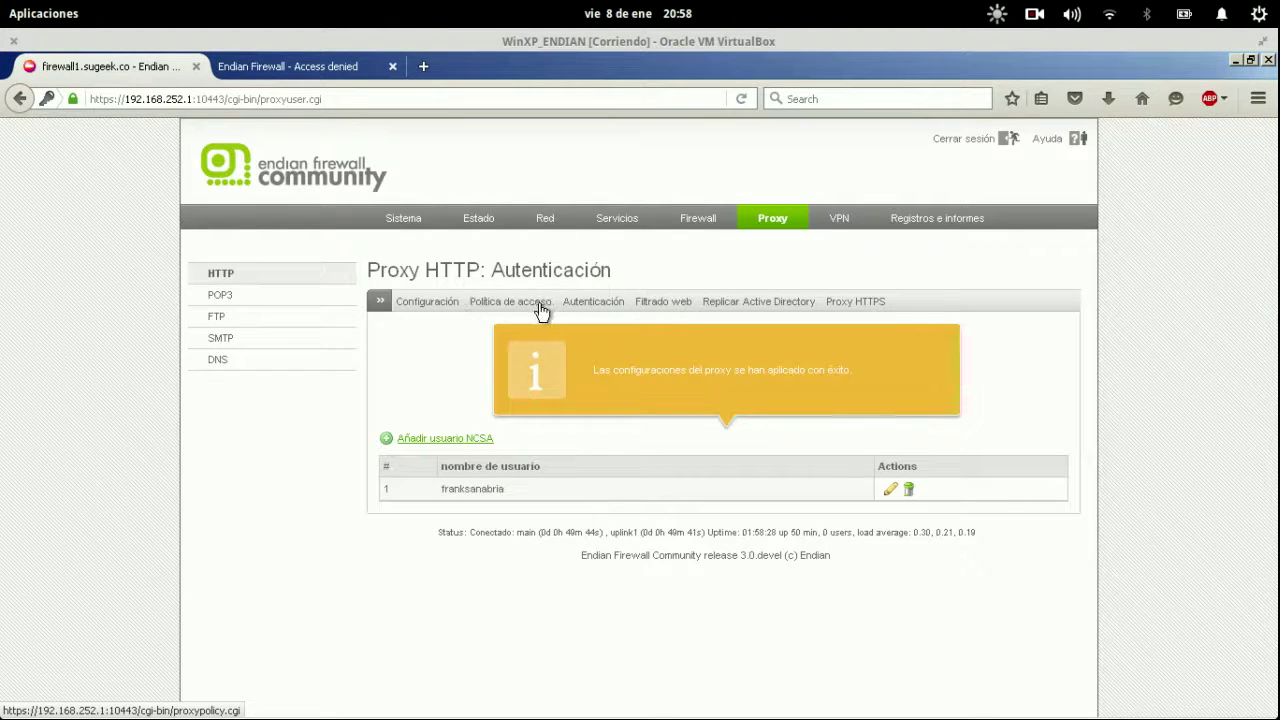
Add the proxy user to the NCSA group Tecnologia, update the group and apply.
click(607, 301)
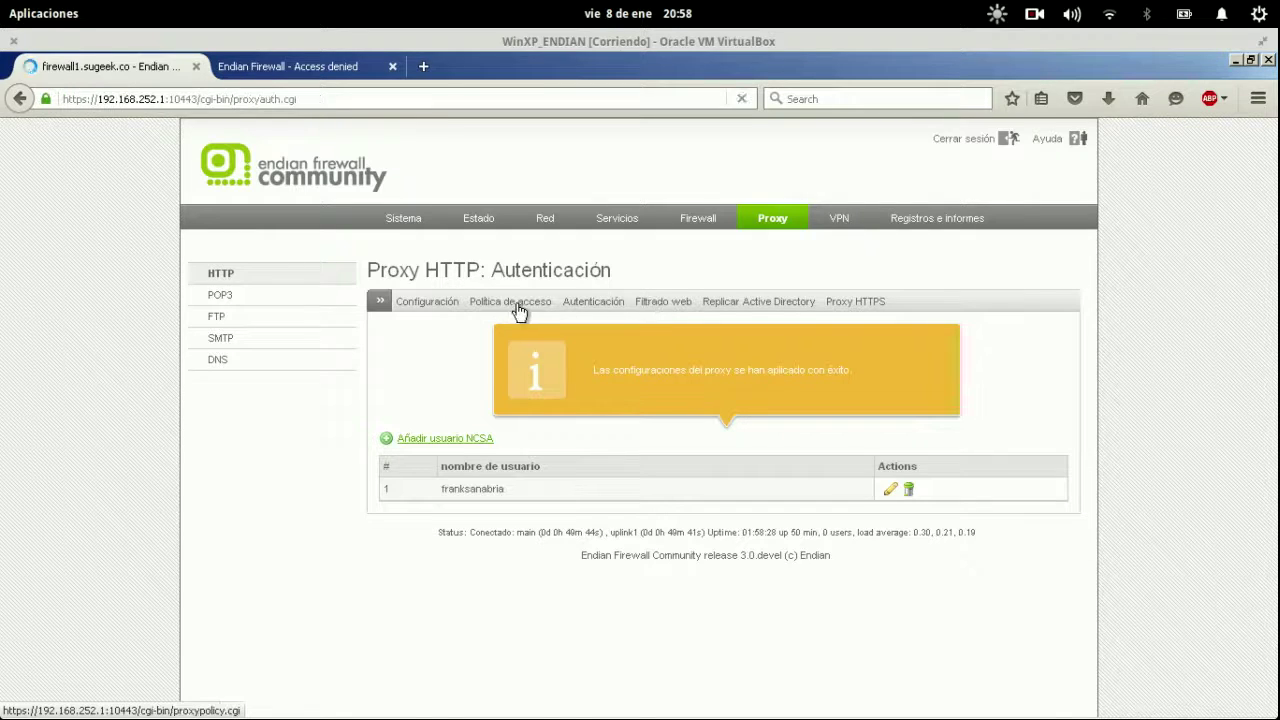
click(518, 305)
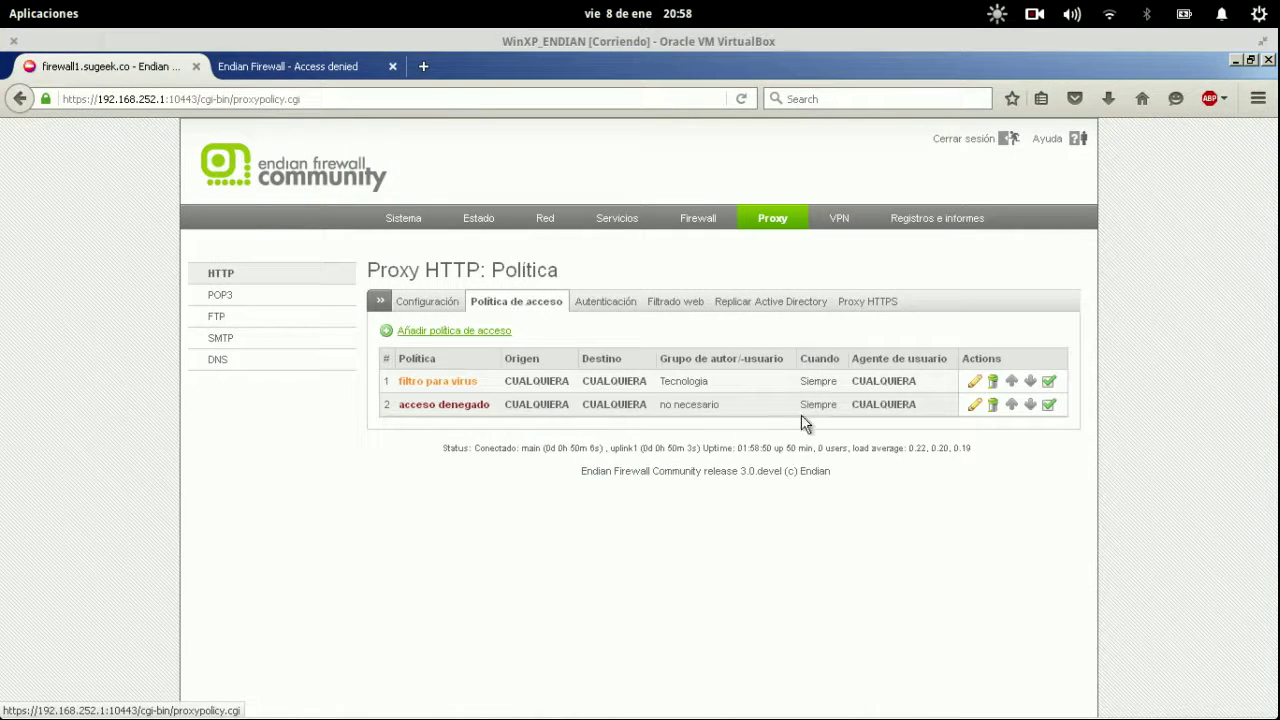
click(614, 306)
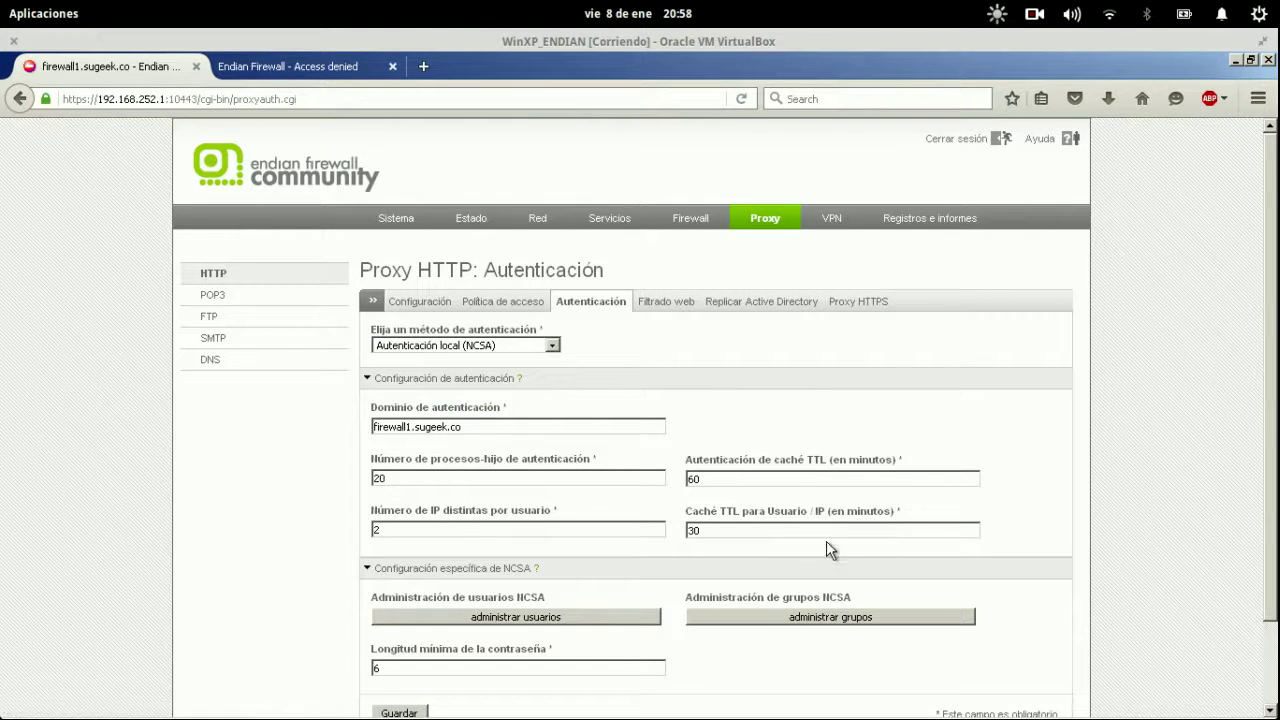
click(775, 620)
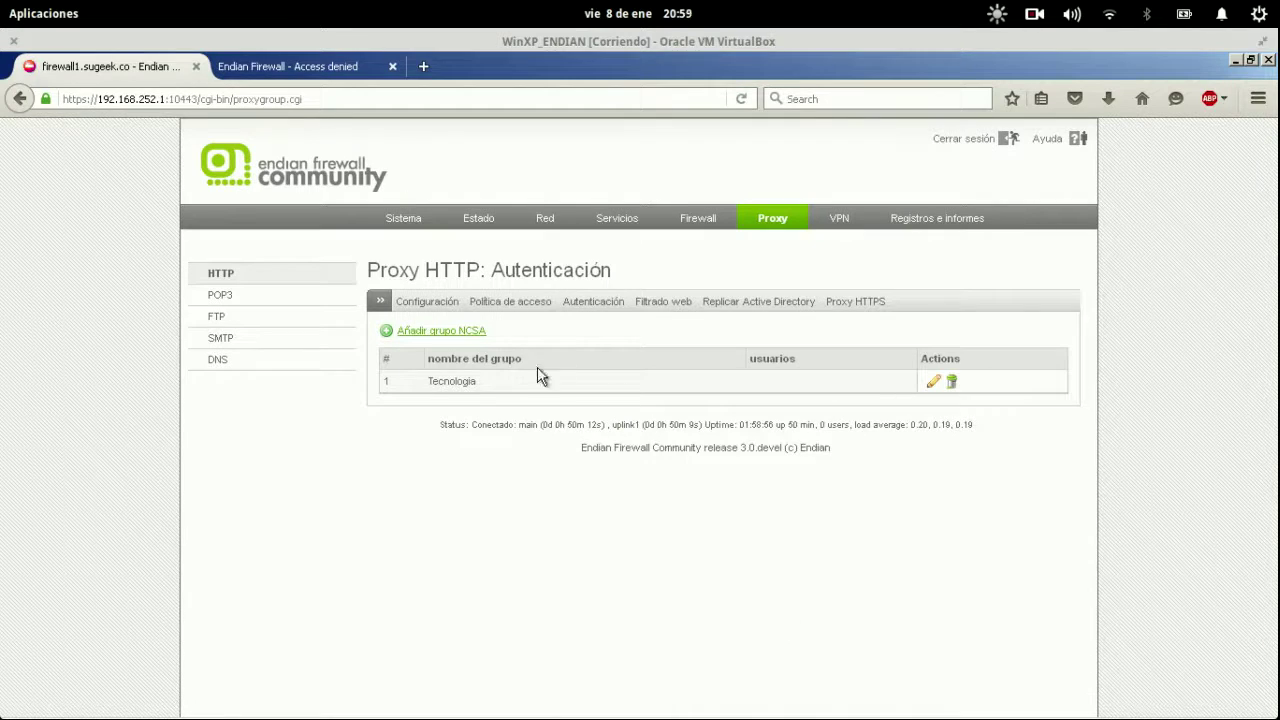
click(933, 381)
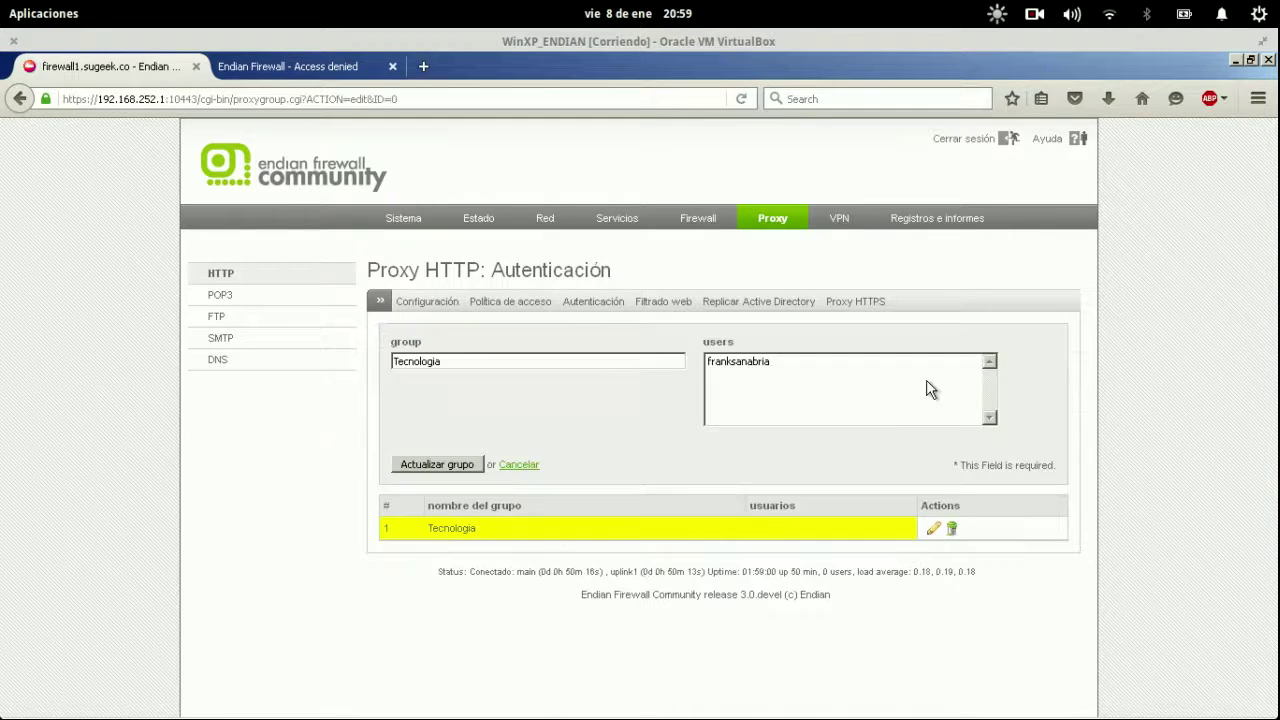
click(738, 361)
click(443, 463)
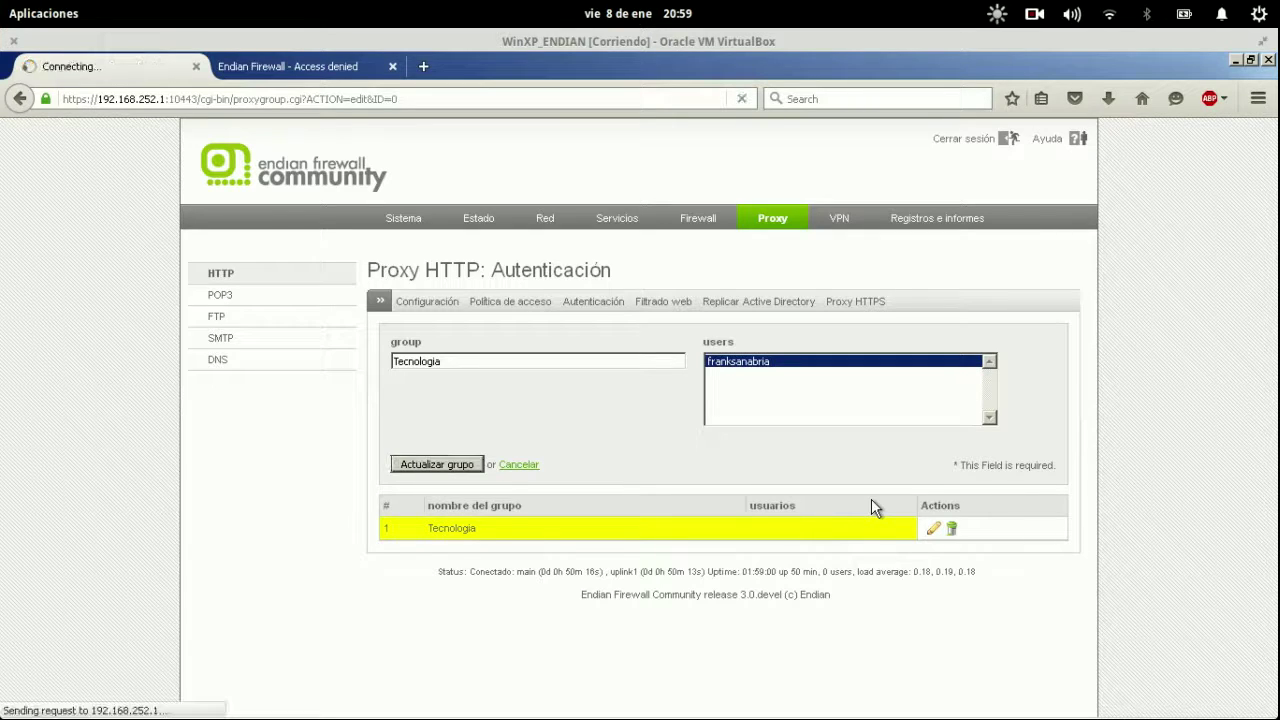
click(563, 389)
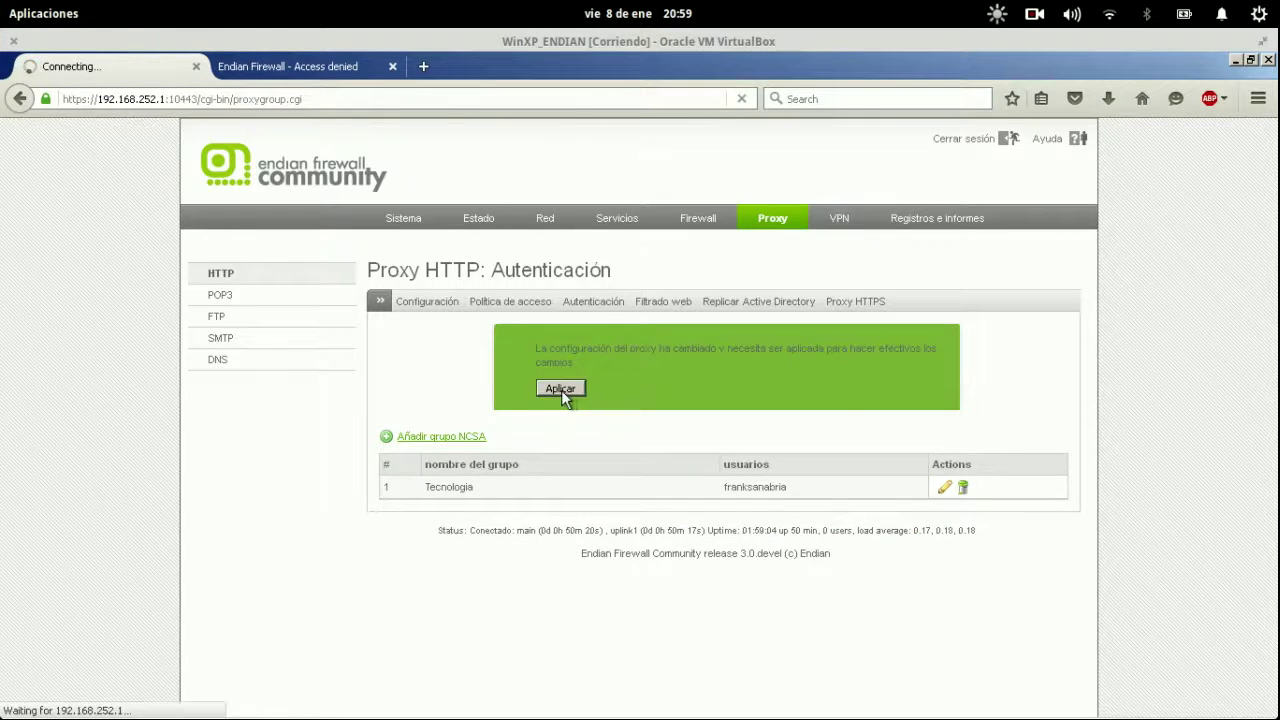
Reload genbeta.com in the Access Denied tab to retest.
click(271, 76)
click(286, 93)
key(Return)
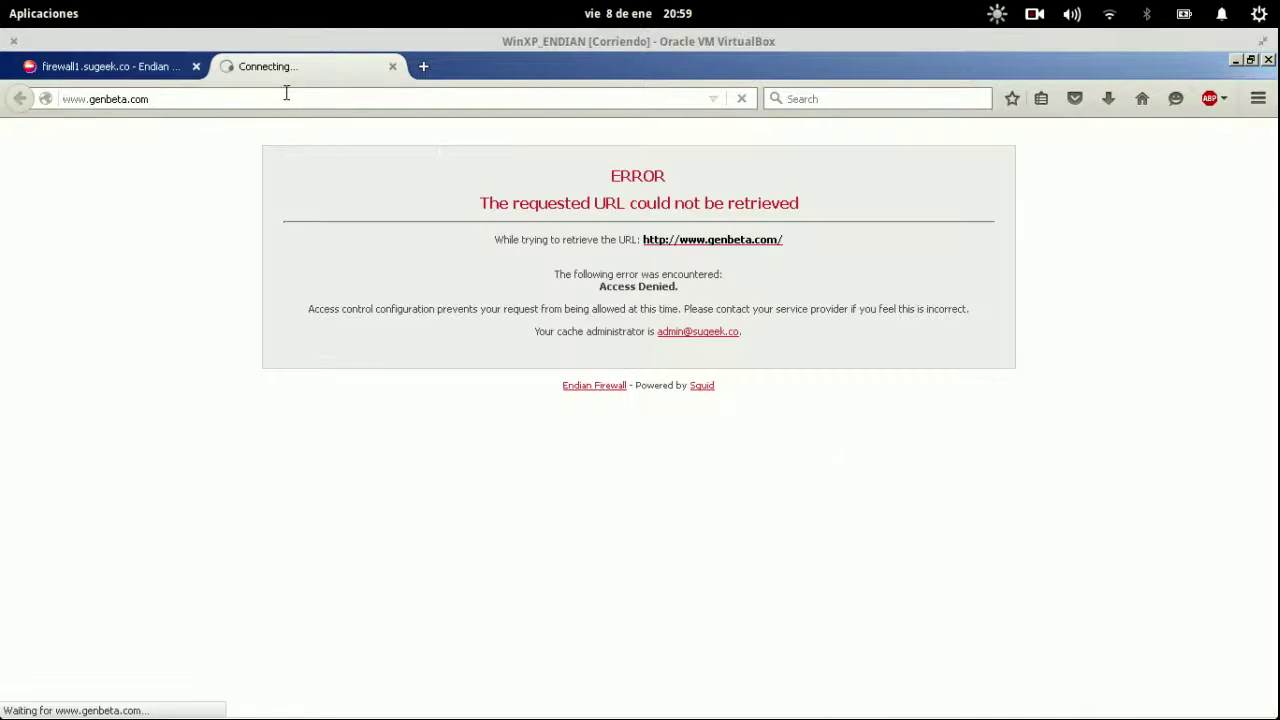
Open the 'filtro para virus' access policy for editing, showing its Tecnologia group permission.
click(151, 66)
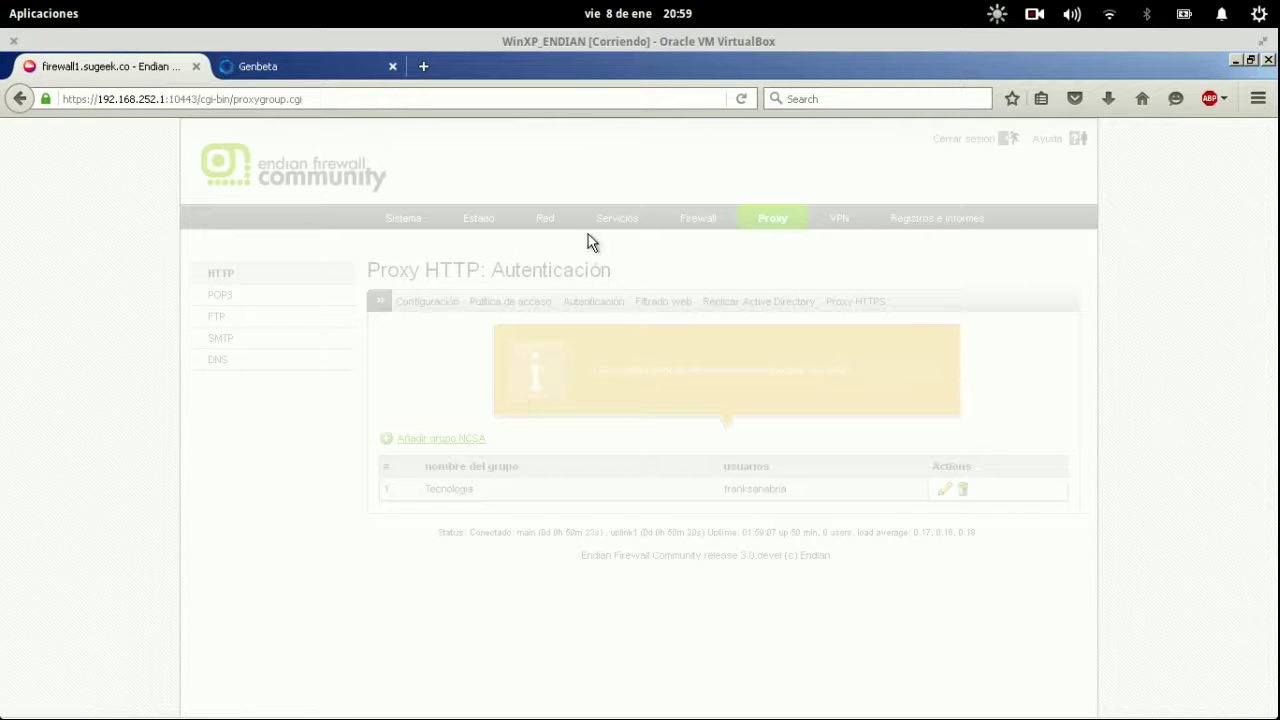
click(514, 303)
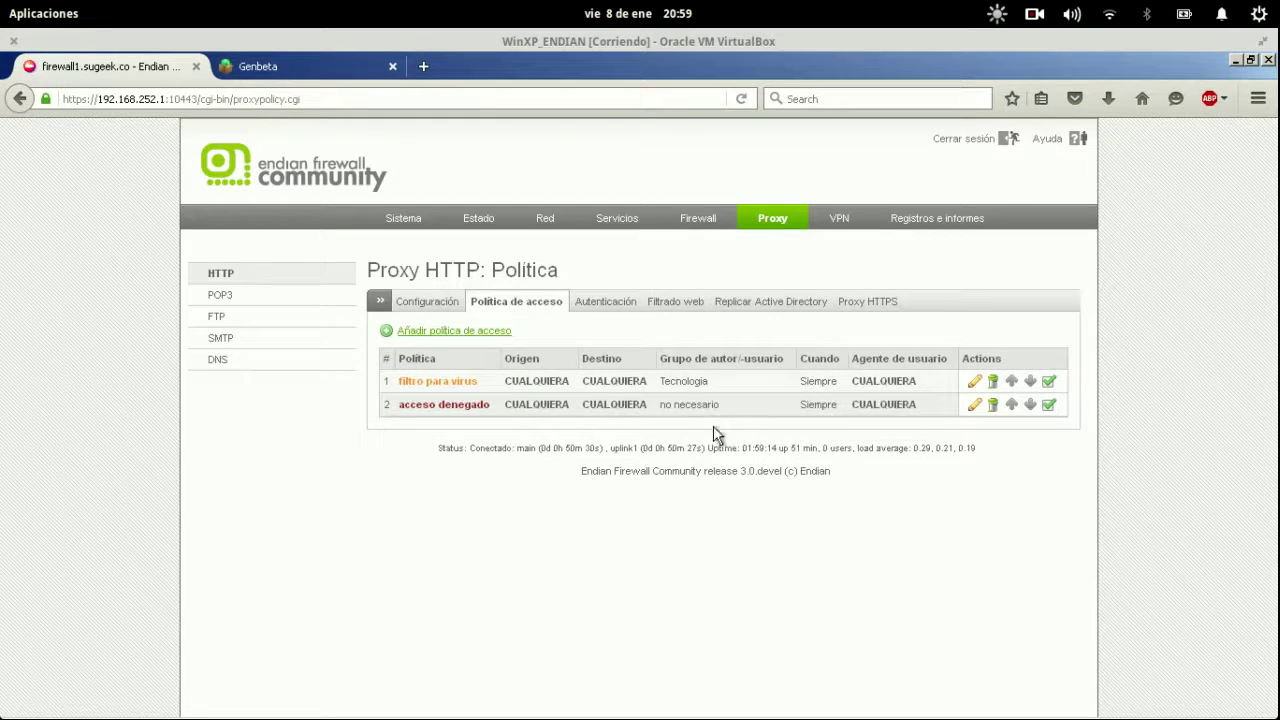
drag(665, 384, 721, 384)
click(975, 381)
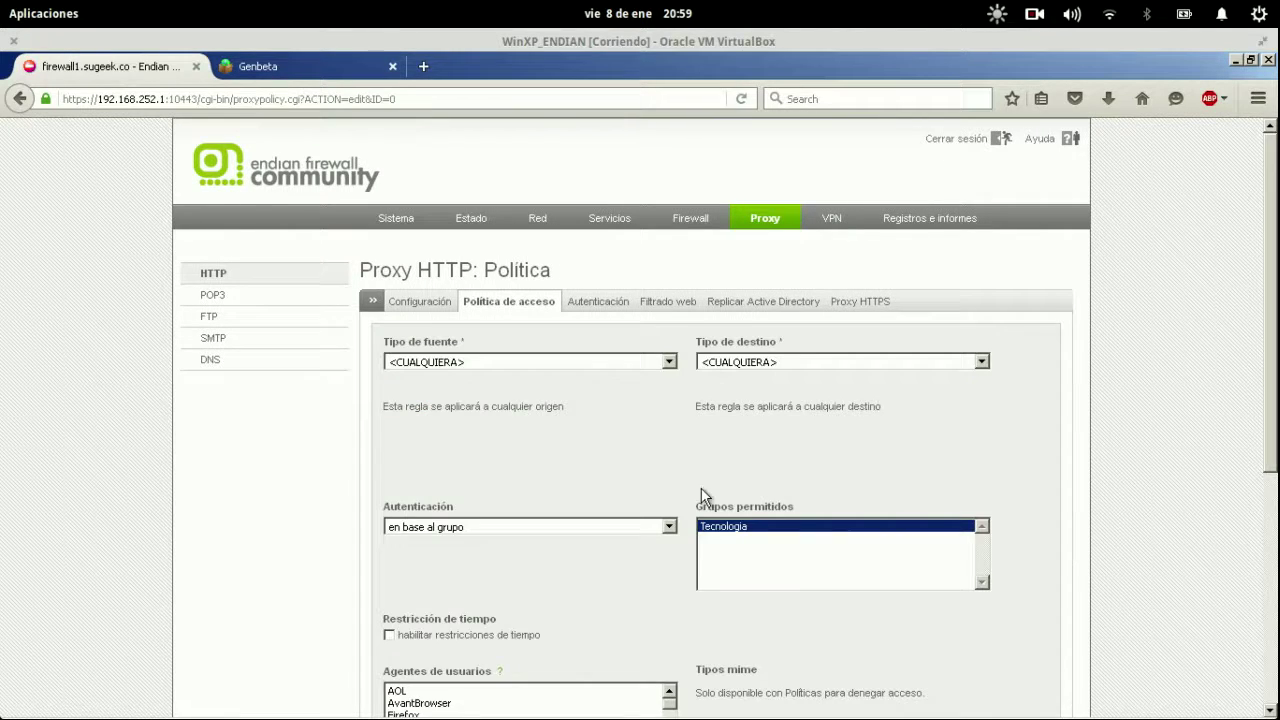
scroll(703, 500, down, 2)
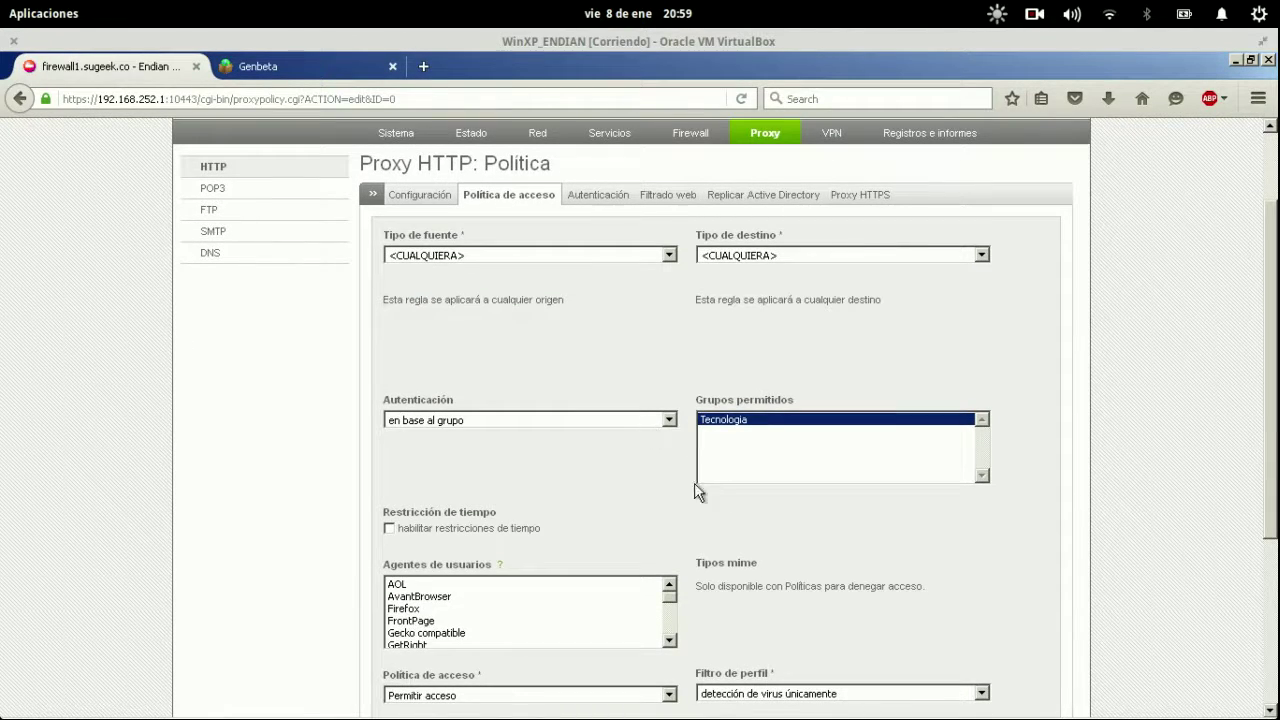
scroll(832, 643, down, 5)
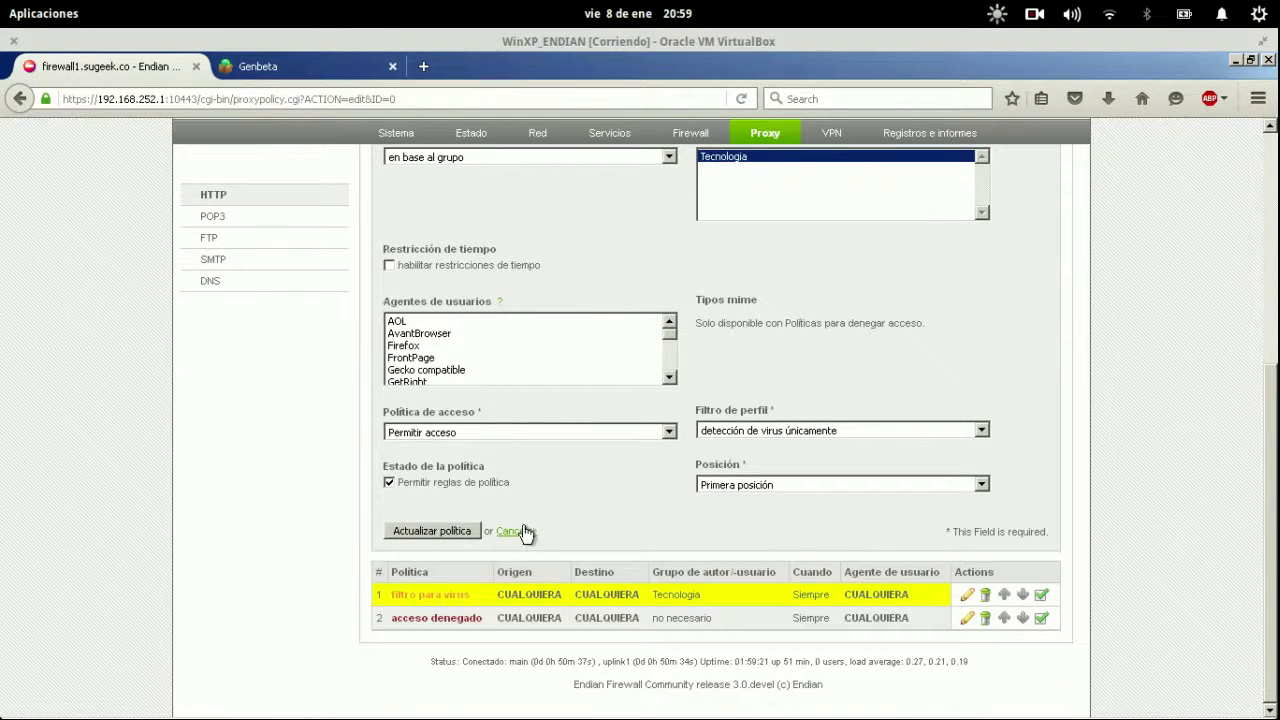
Cancel the policy edit and open the Filtrado web page listing the Navegacion profile.
click(523, 532)
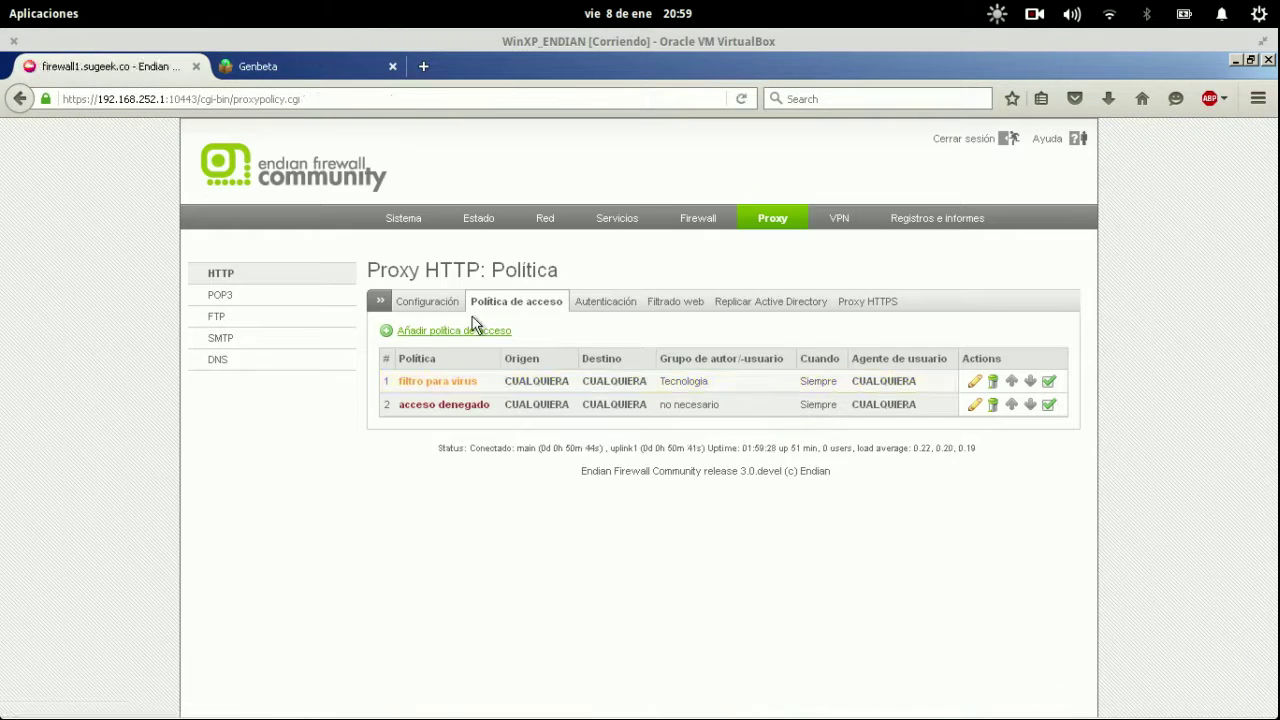
click(440, 310)
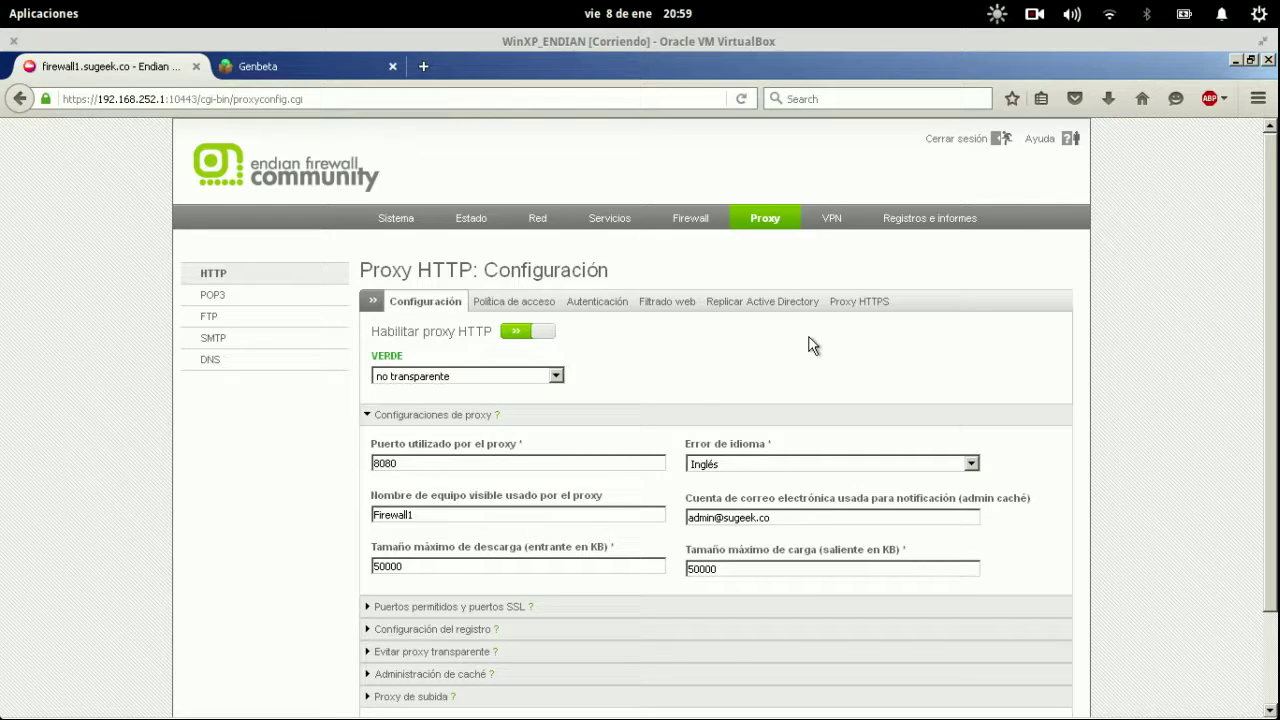
click(677, 305)
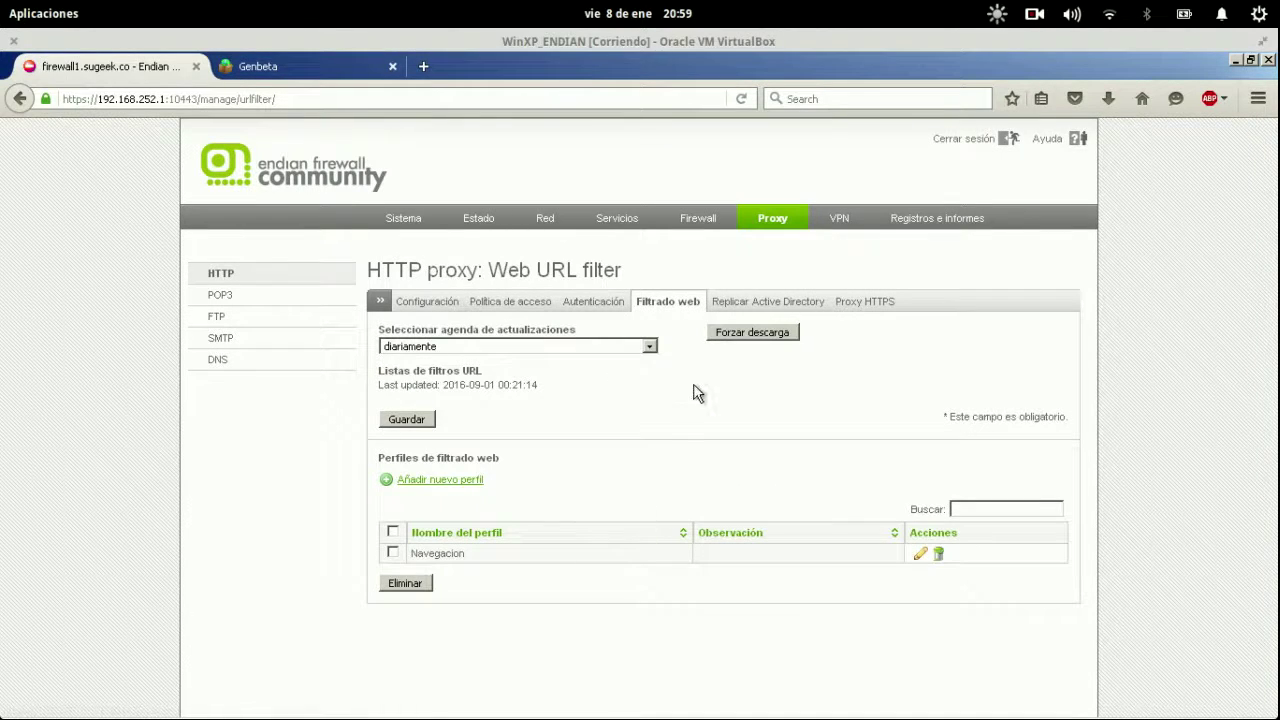
Delete the Navegacion filtering profile and start a new web filtering profile.
click(940, 556)
click(613, 372)
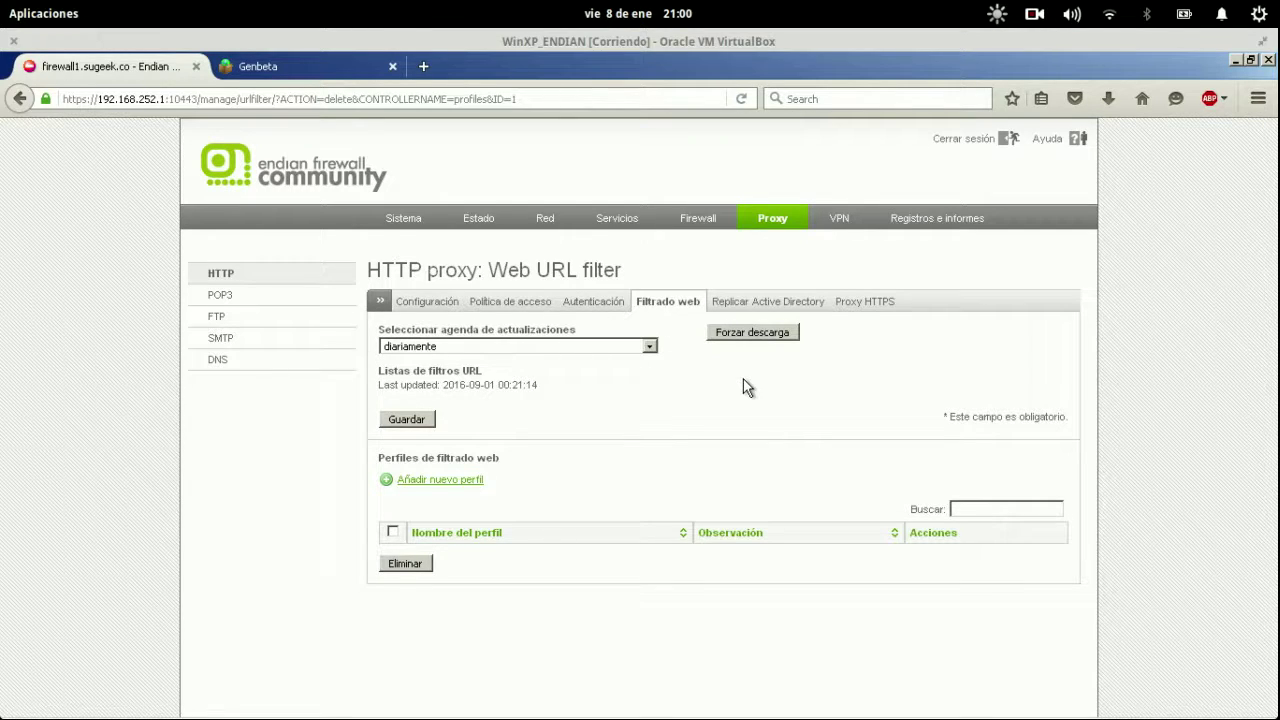
click(649, 346)
click(648, 344)
drag(494, 380, 597, 389)
click(597, 389)
click(448, 483)
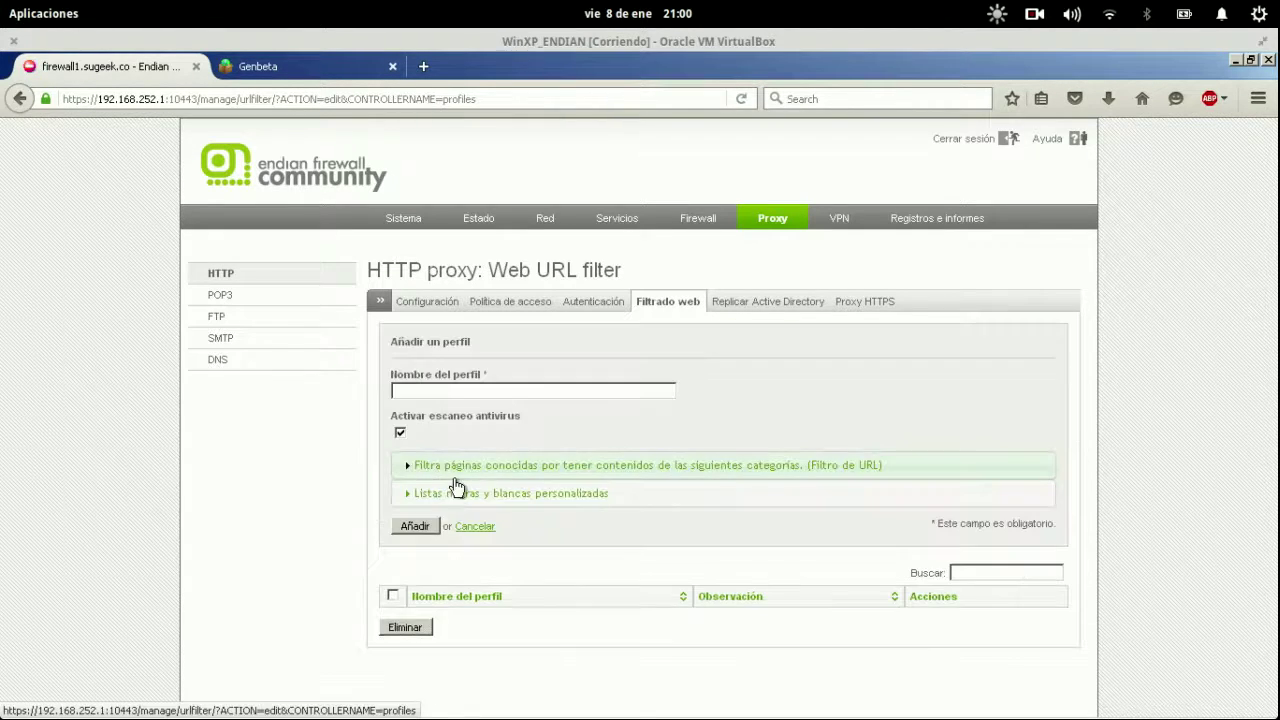
Name the new profile 'Navegacion_Filtro_Alto' and expand the Filtra páginas conocidas categories.
click(644, 389)
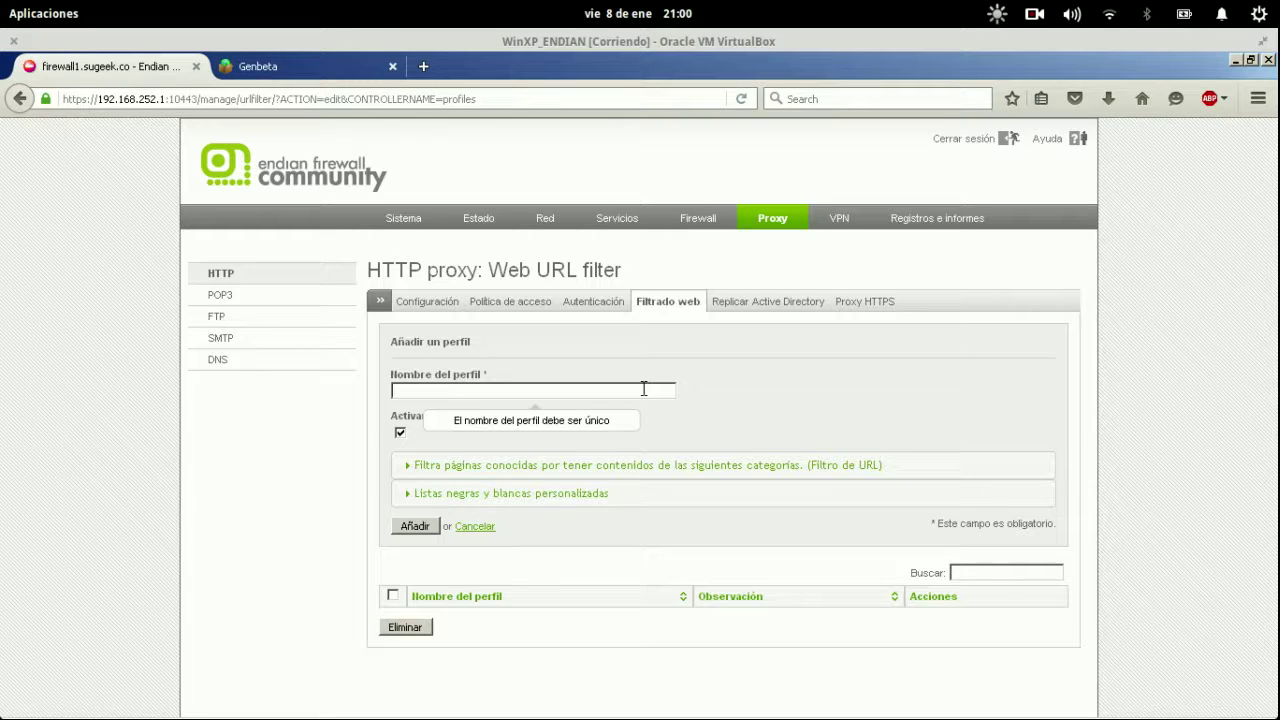
text(Navegaci)
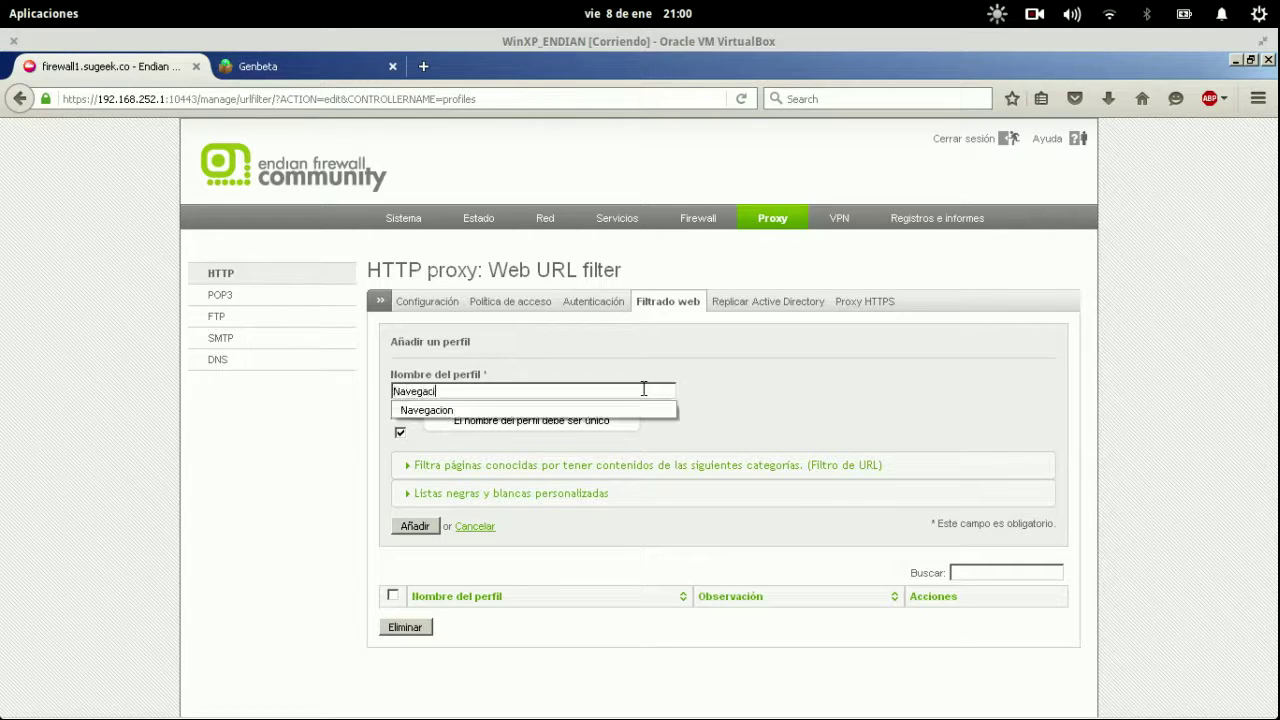
text(on_Filtro_Alto)
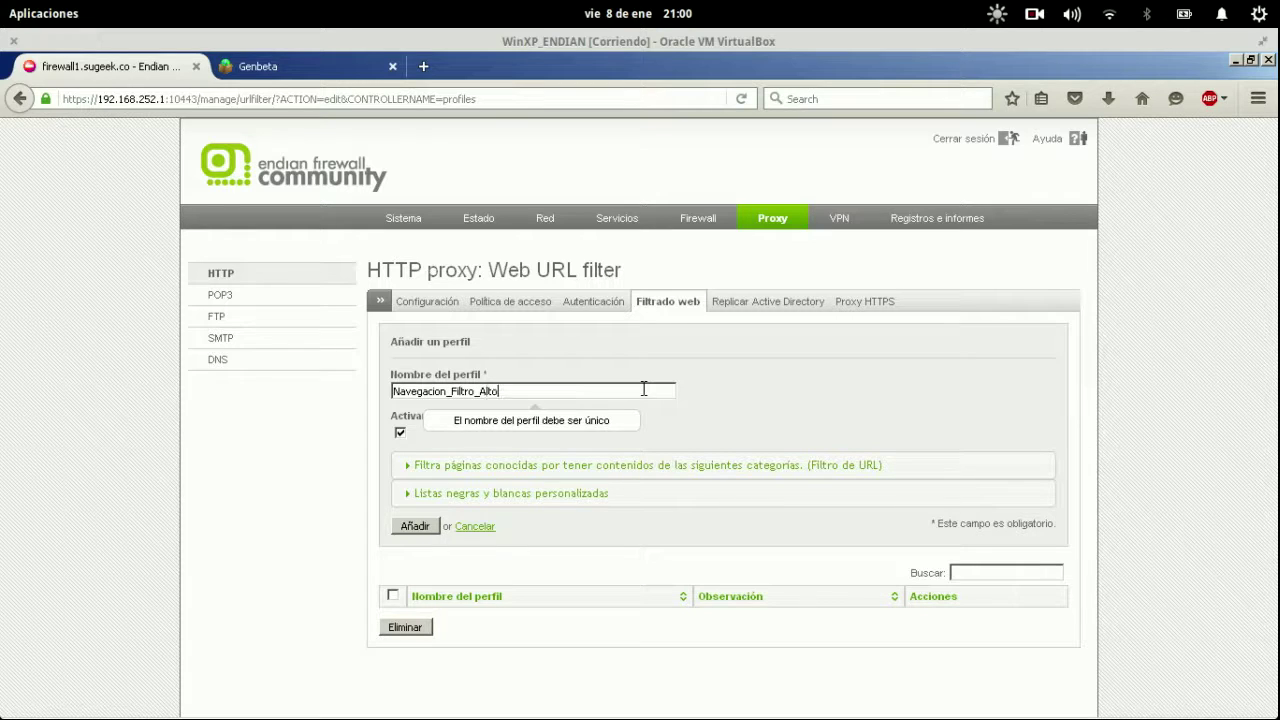
click(425, 468)
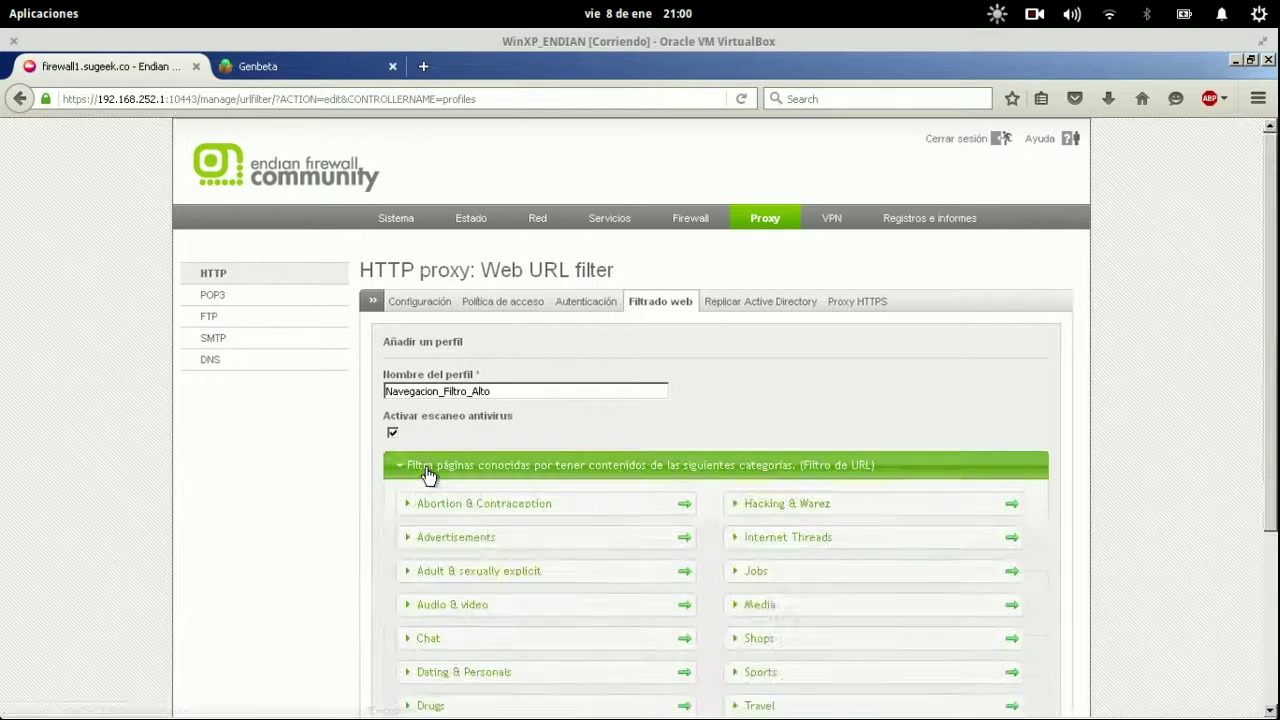
Block every content category in the profile, from Abortion & Contraception through Hacking & Warez.
scroll(295, 478, down, 5)
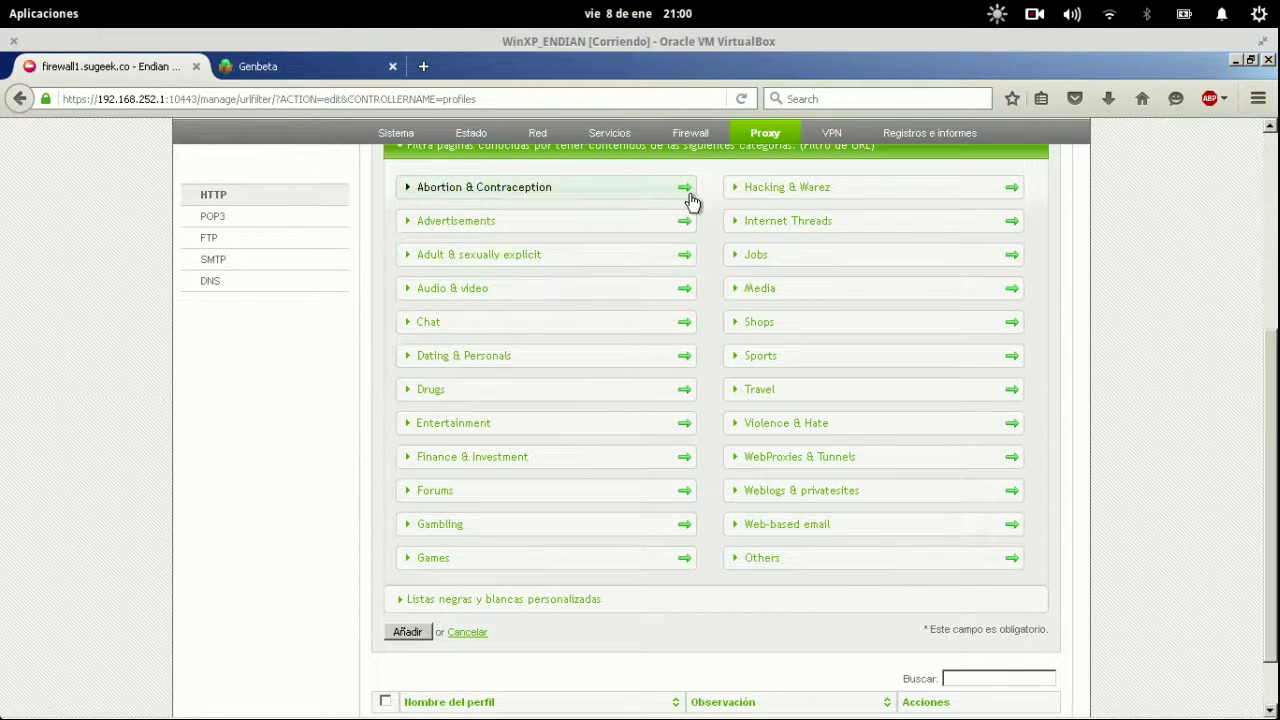
click(686, 190)
click(685, 222)
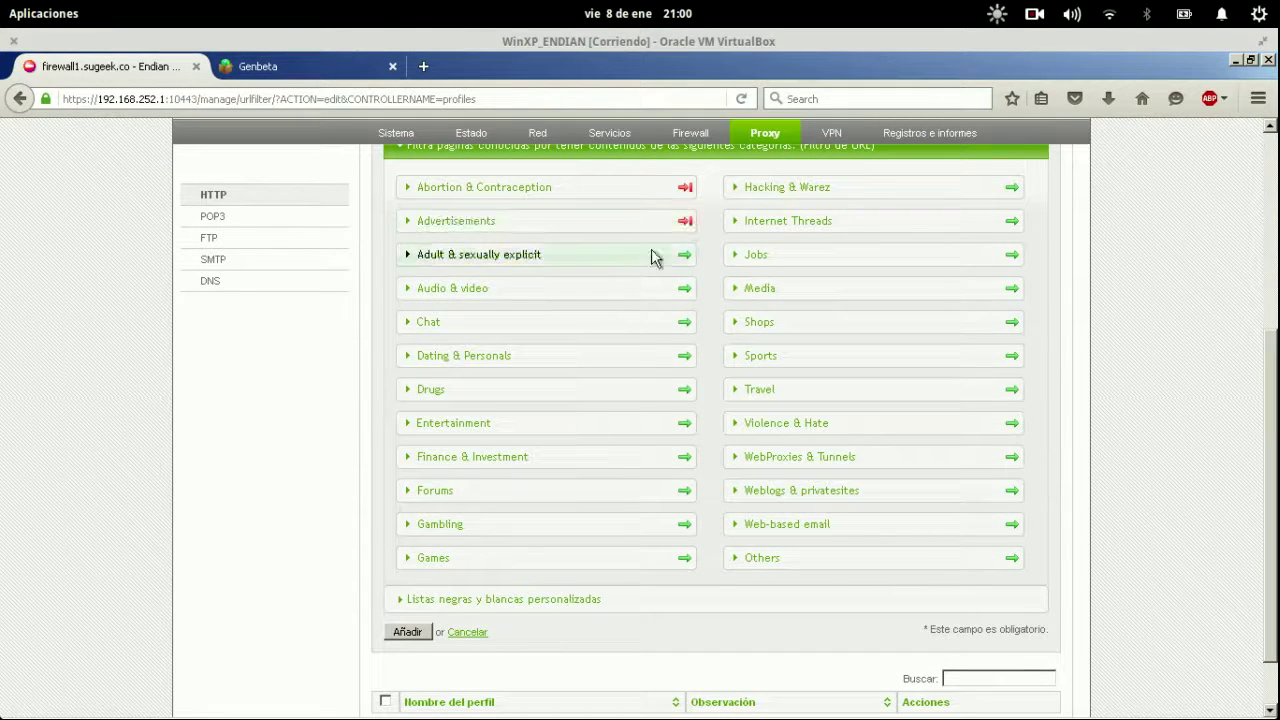
click(685, 255)
click(685, 288)
click(685, 322)
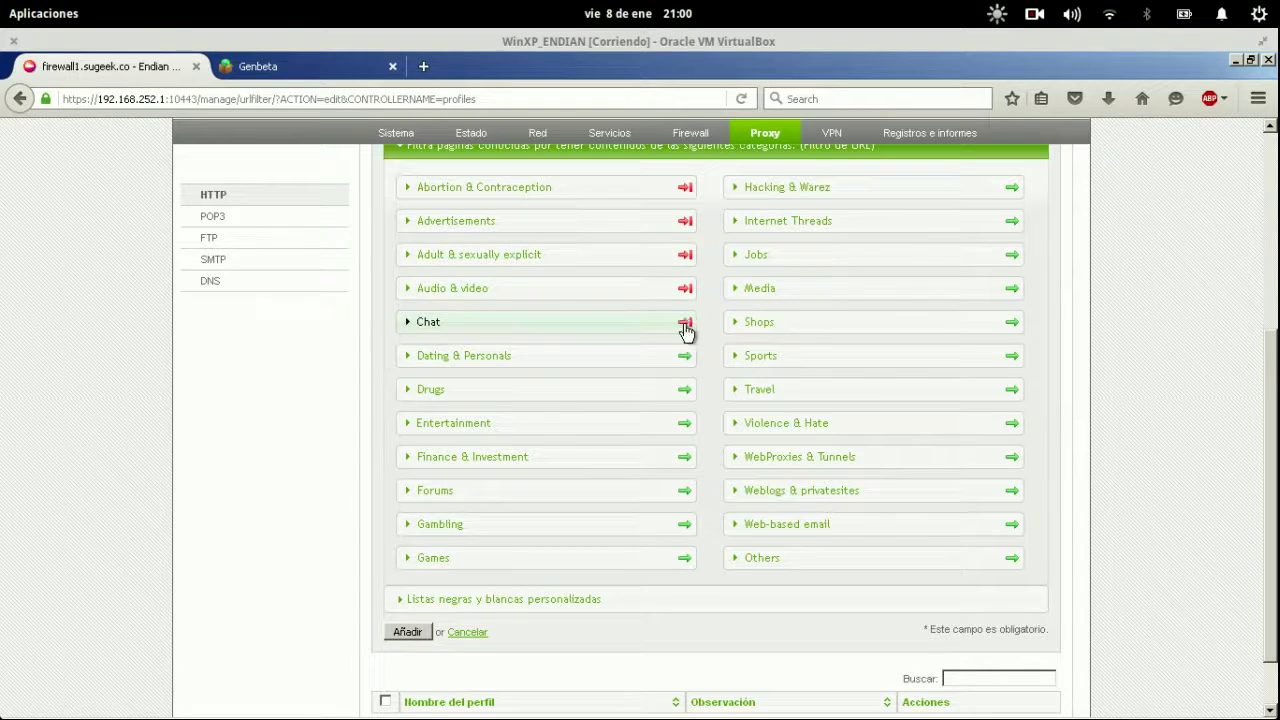
click(685, 356)
click(686, 390)
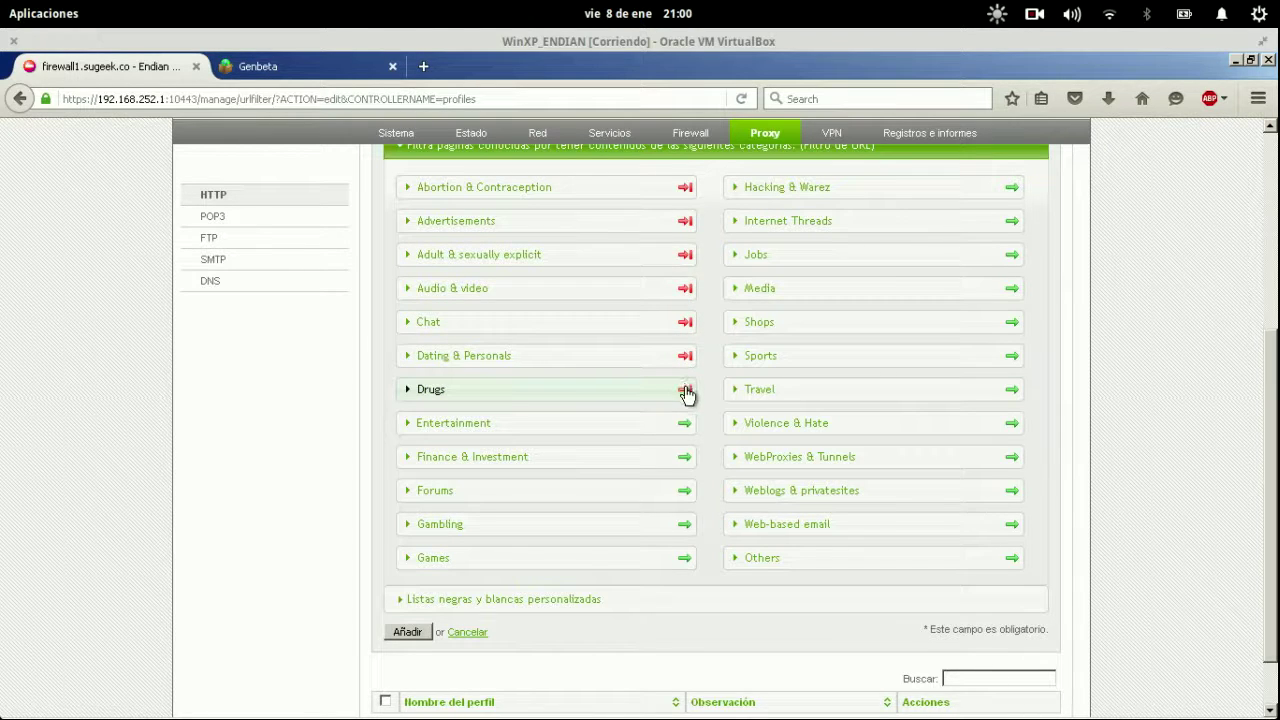
click(686, 424)
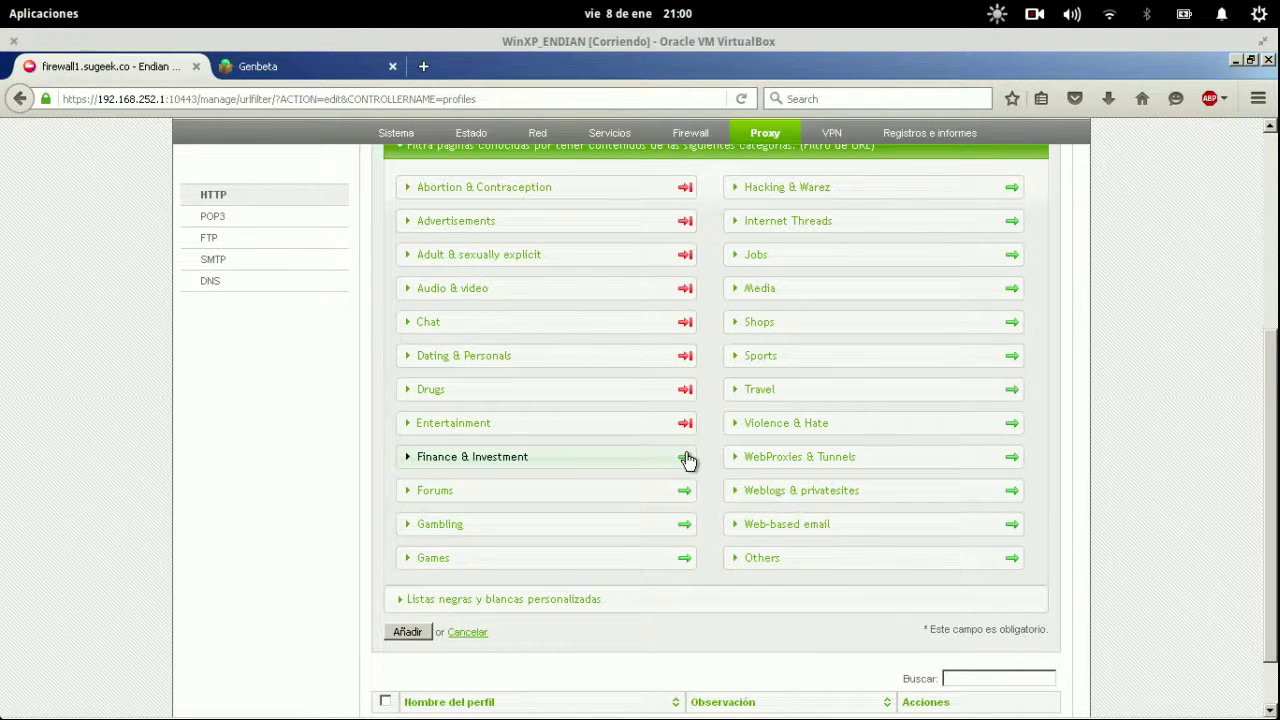
click(686, 457)
click(686, 490)
click(686, 525)
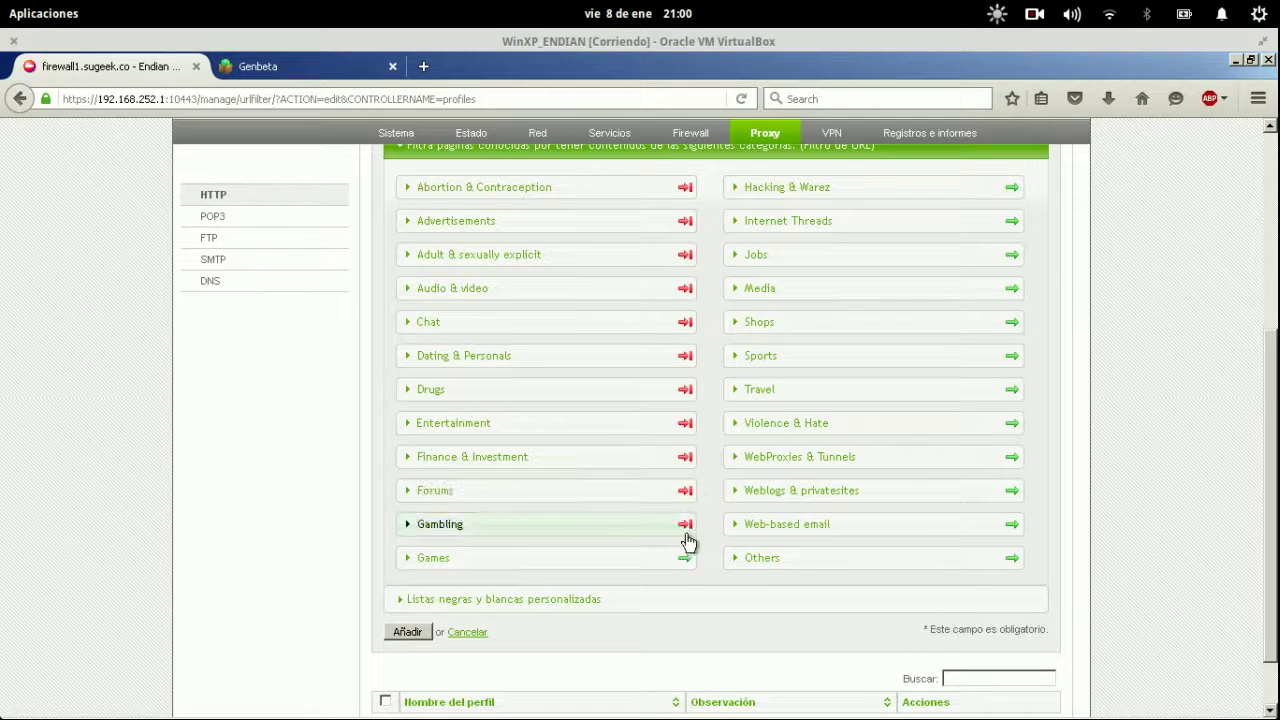
click(686, 558)
click(1012, 558)
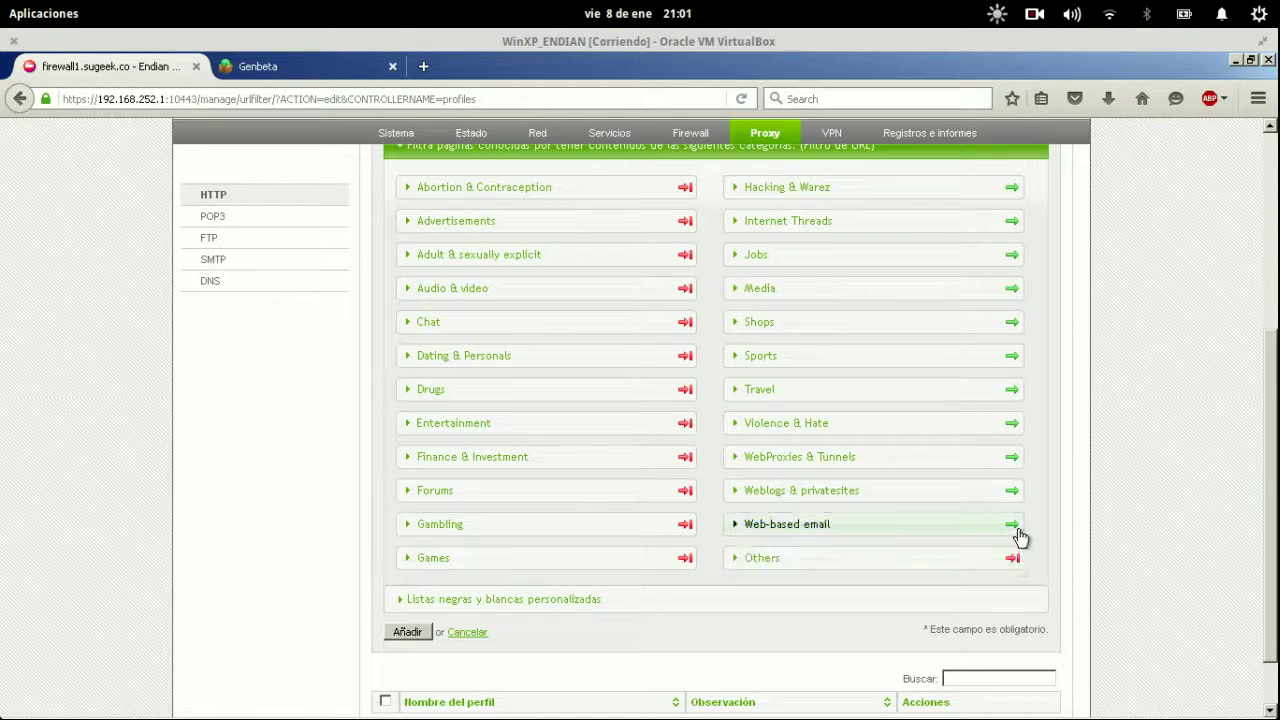
click(1012, 525)
click(1012, 491)
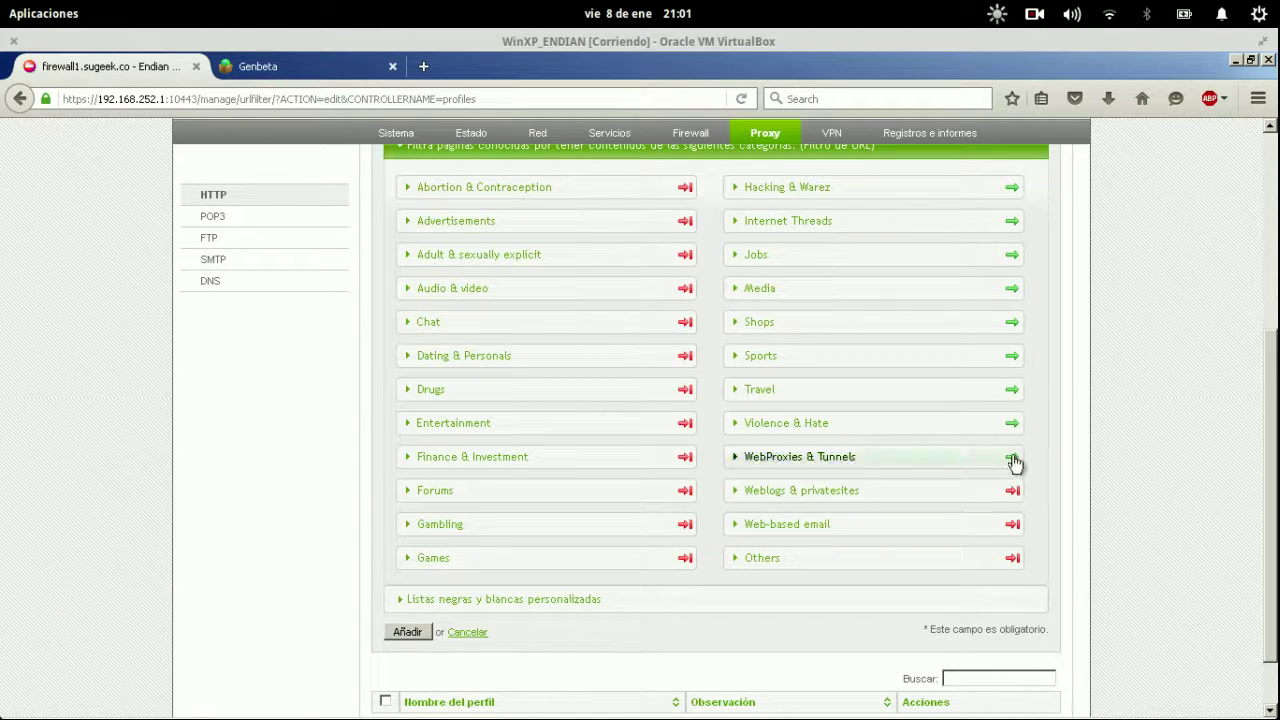
click(1012, 457)
click(1012, 423)
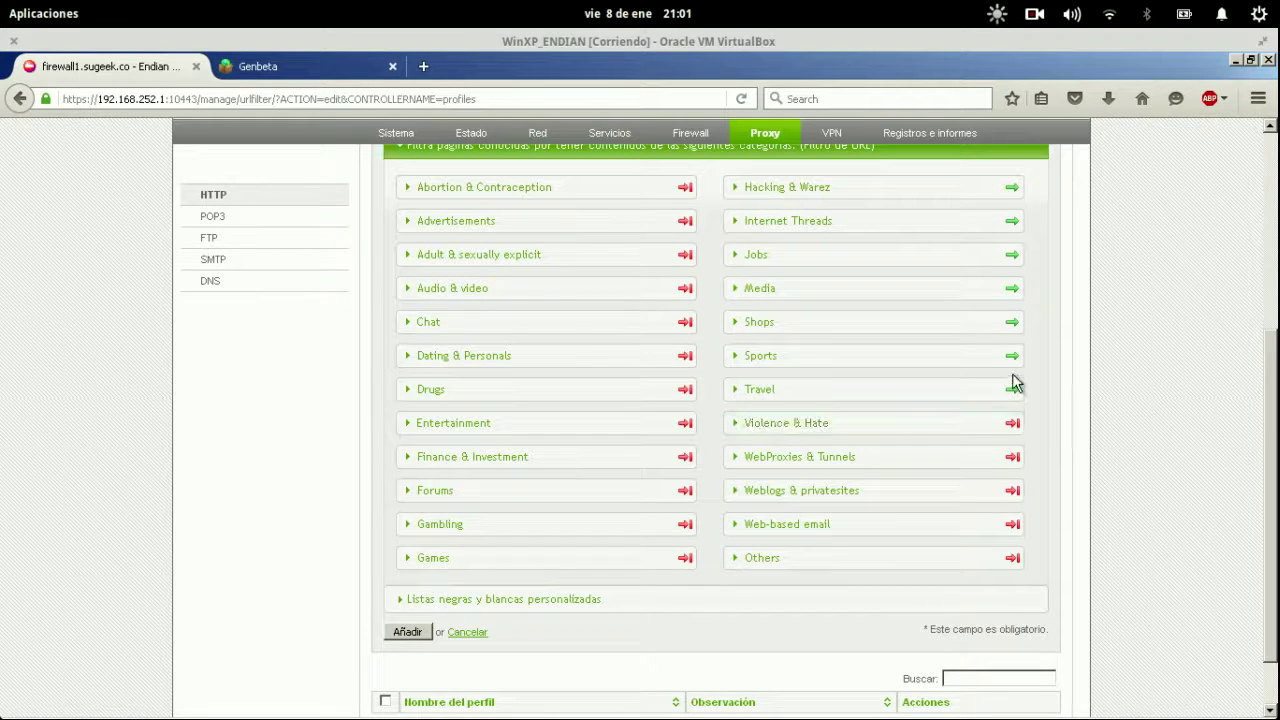
click(1012, 386)
click(1012, 359)
click(1012, 330)
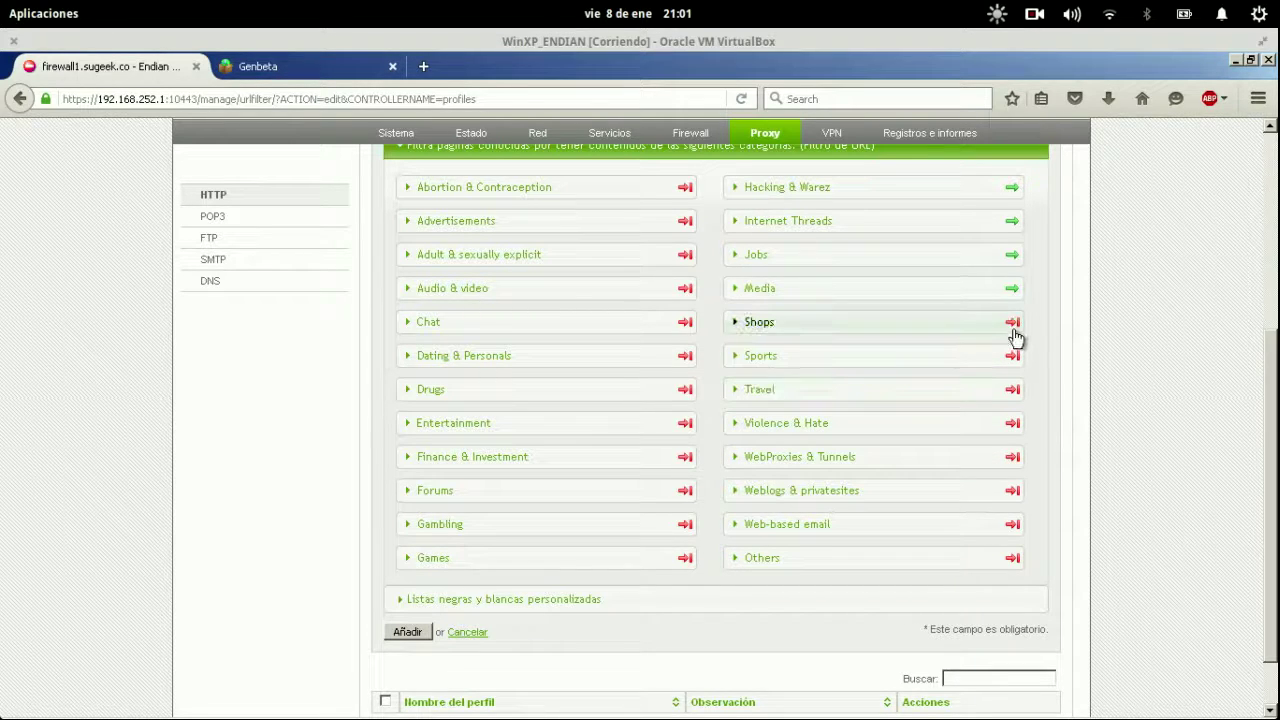
click(1012, 290)
click(1012, 255)
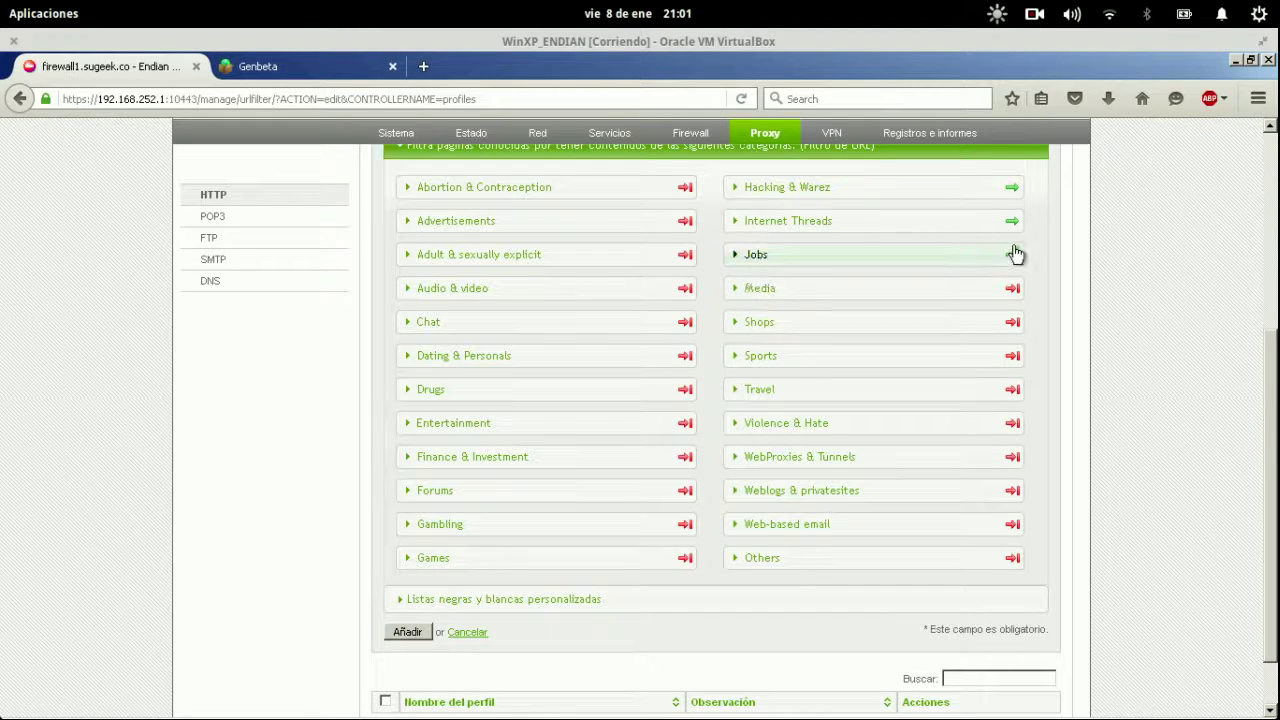
click(1012, 221)
click(1012, 188)
scroll(1040, 231, up, 5)
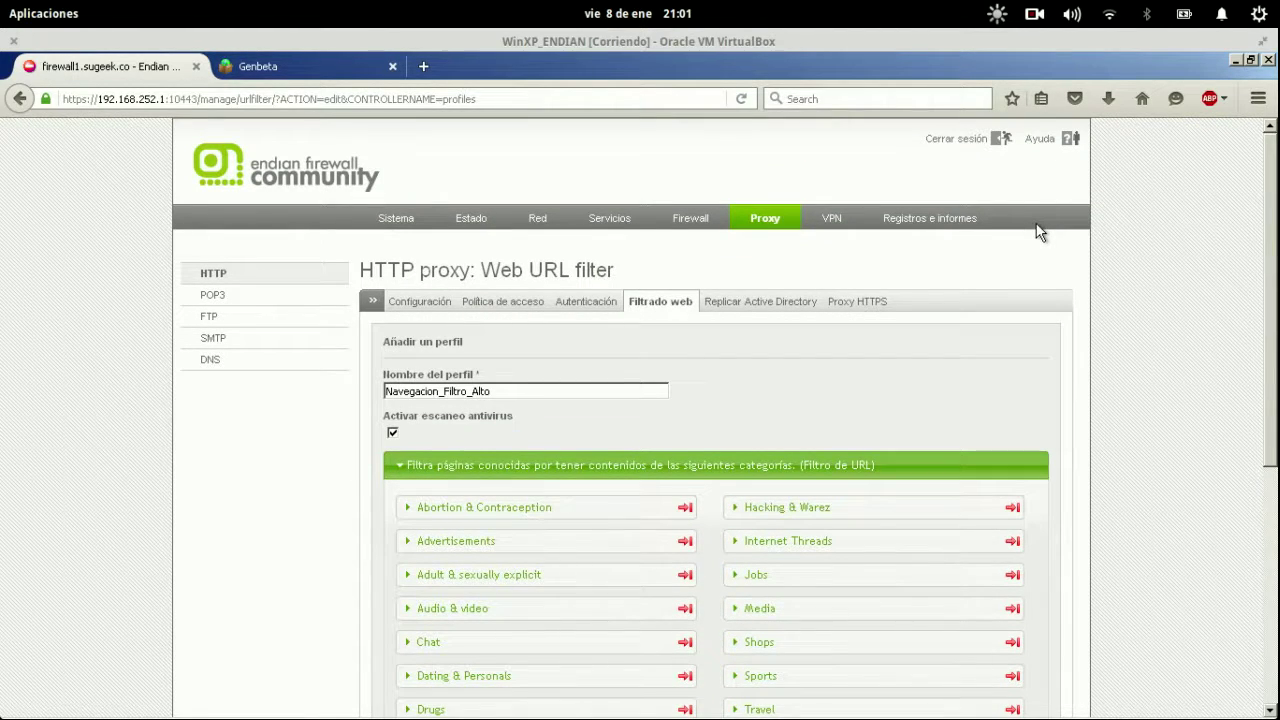
Set Entertainment back to allowed, expand the custom black and white lists, and focus the allowed-sites box.
scroll(680, 323, down, 5)
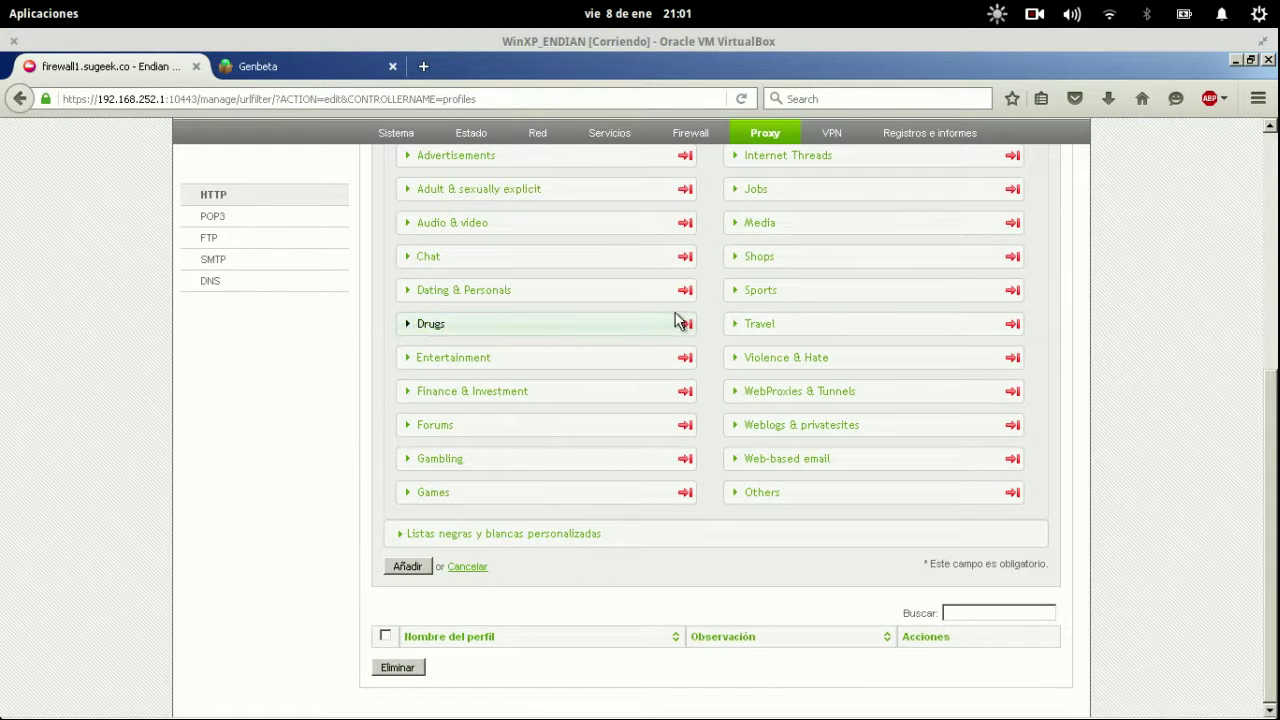
click(684, 358)
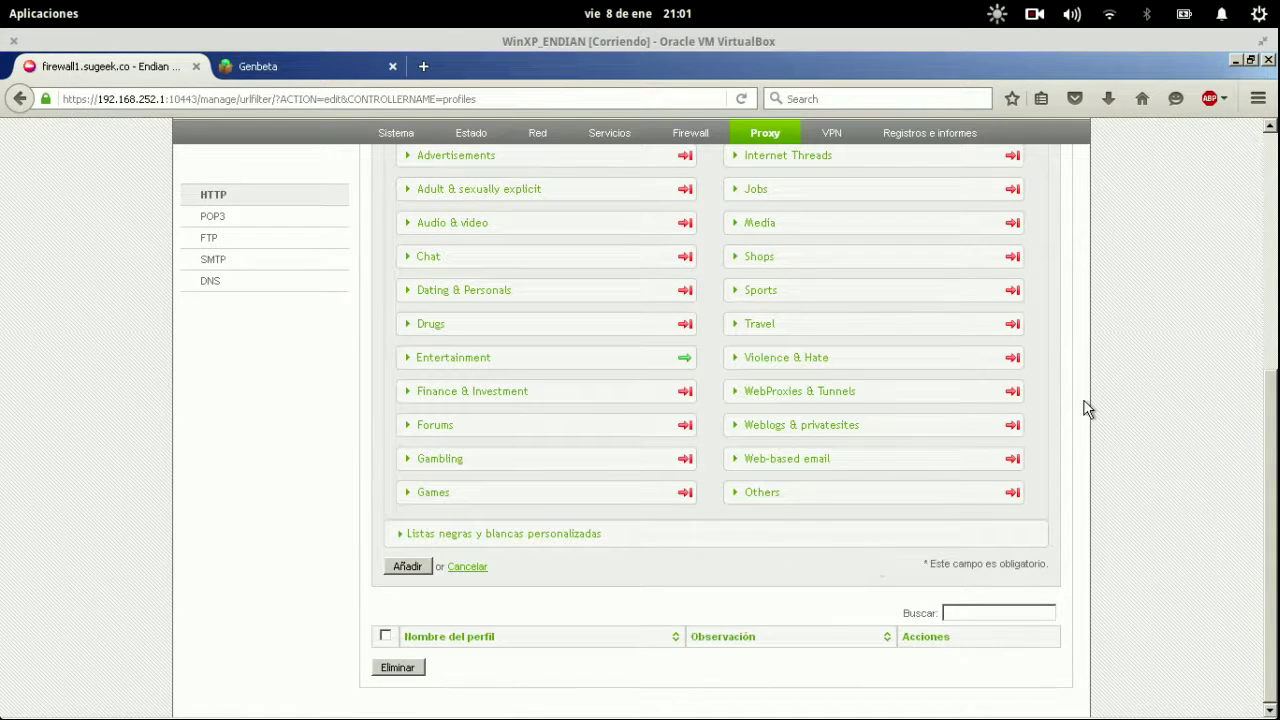
click(626, 537)
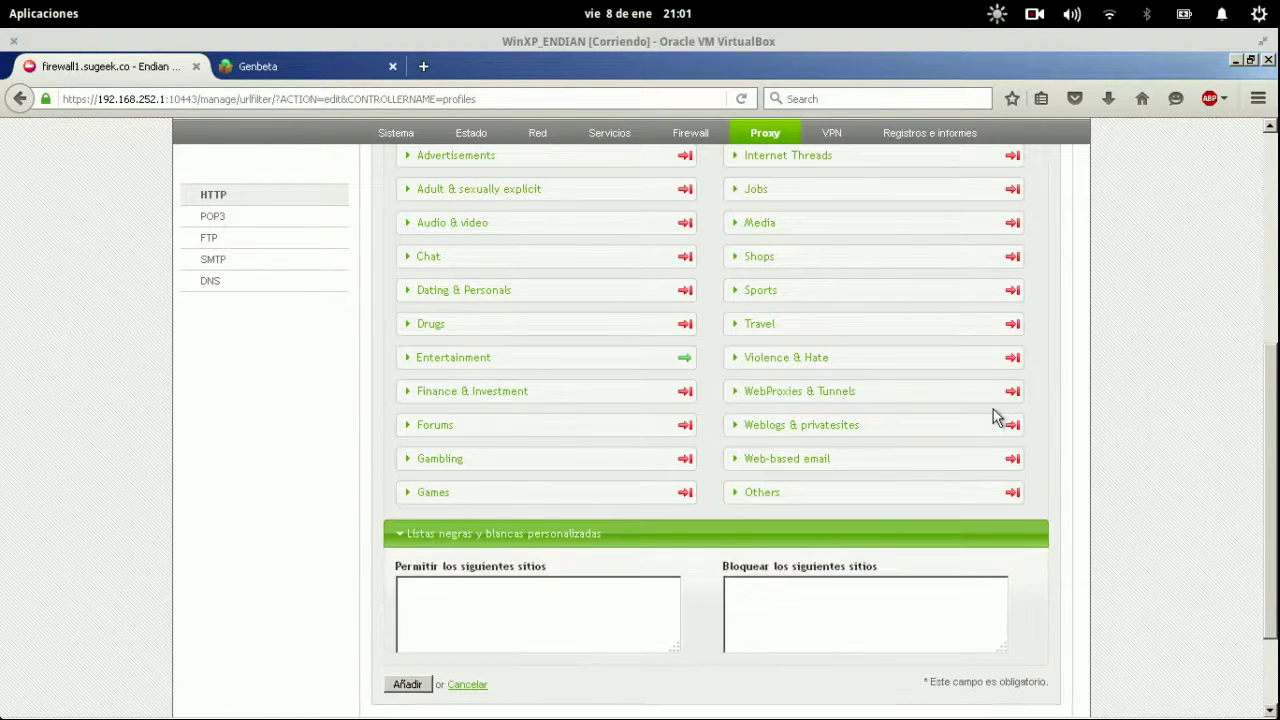
click(557, 596)
scroll(1103, 182, down, 2)
scroll(1103, 182, up, 5)
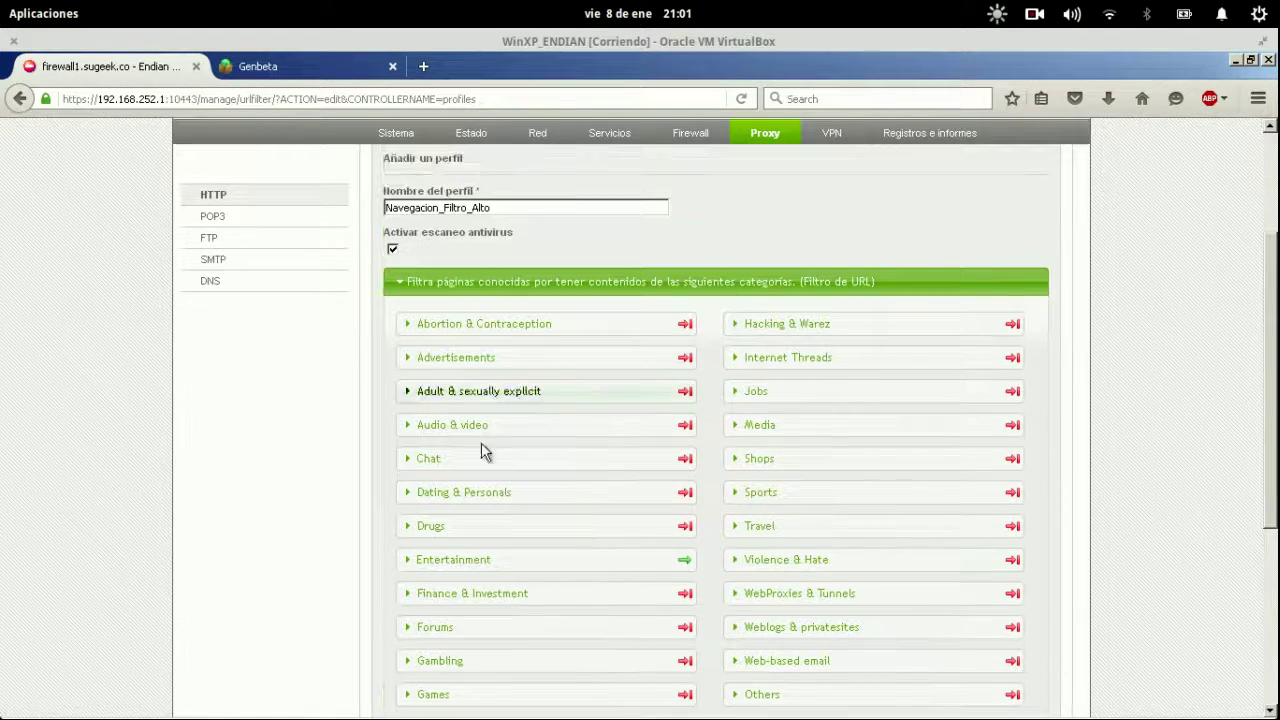
scroll(1223, 266, down, 5)
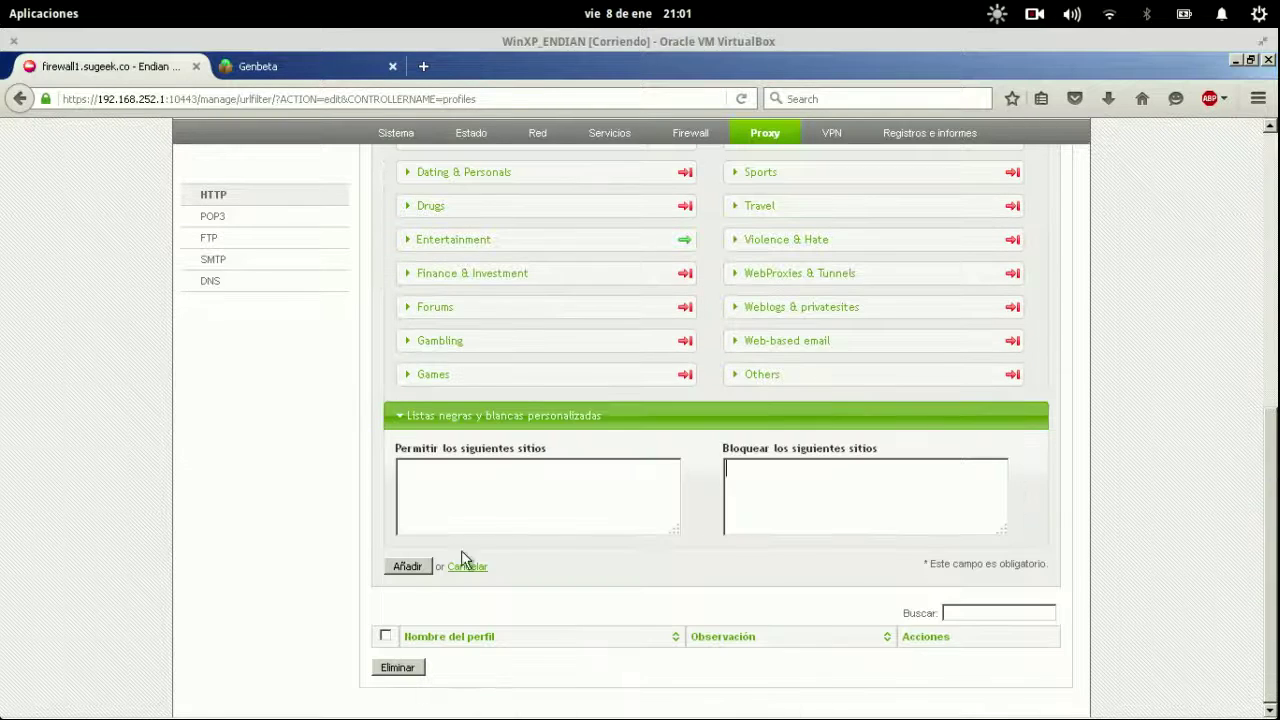
Add and apply the Navegacion_Filtro_Alto profile, then show the Política de acceso list.
click(408, 567)
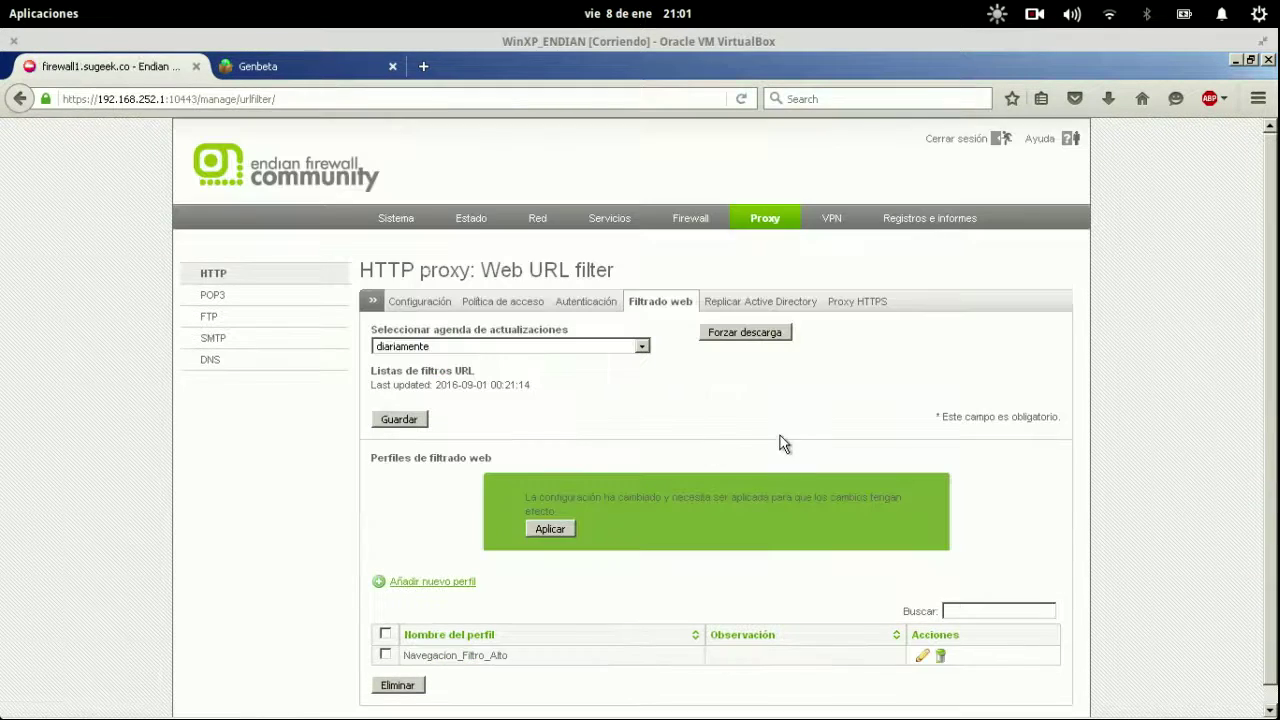
click(549, 529)
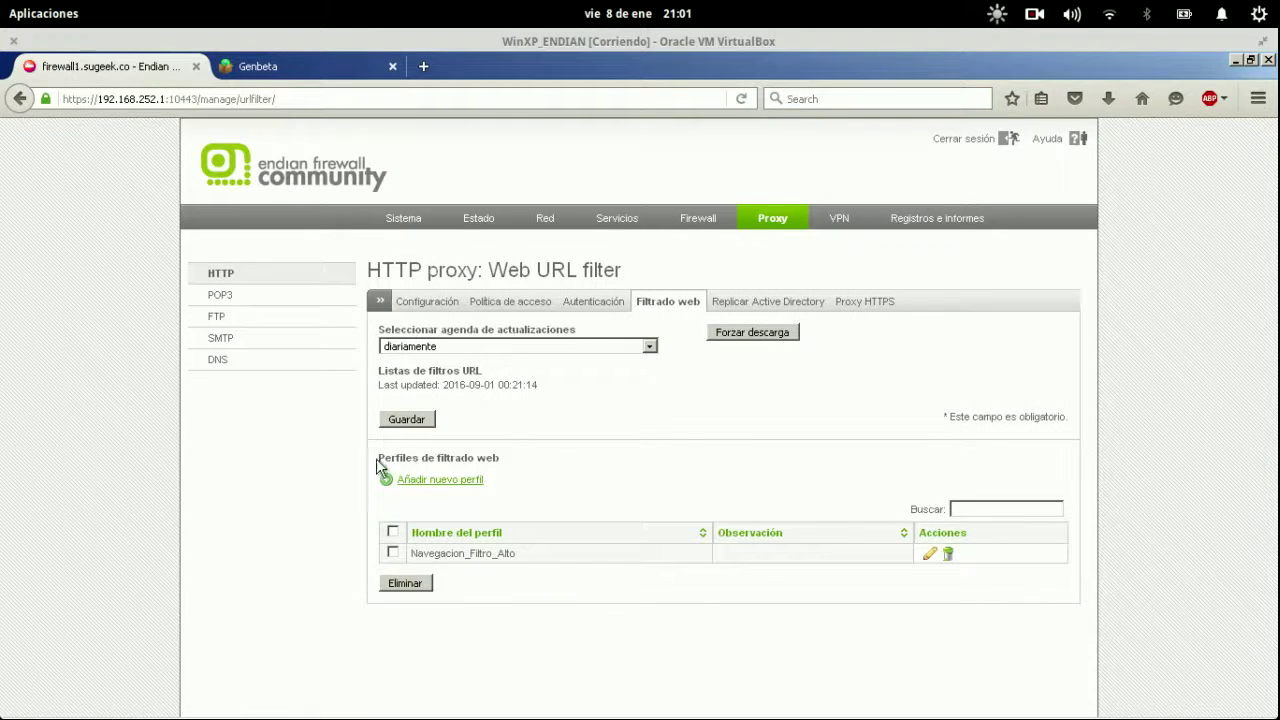
click(529, 308)
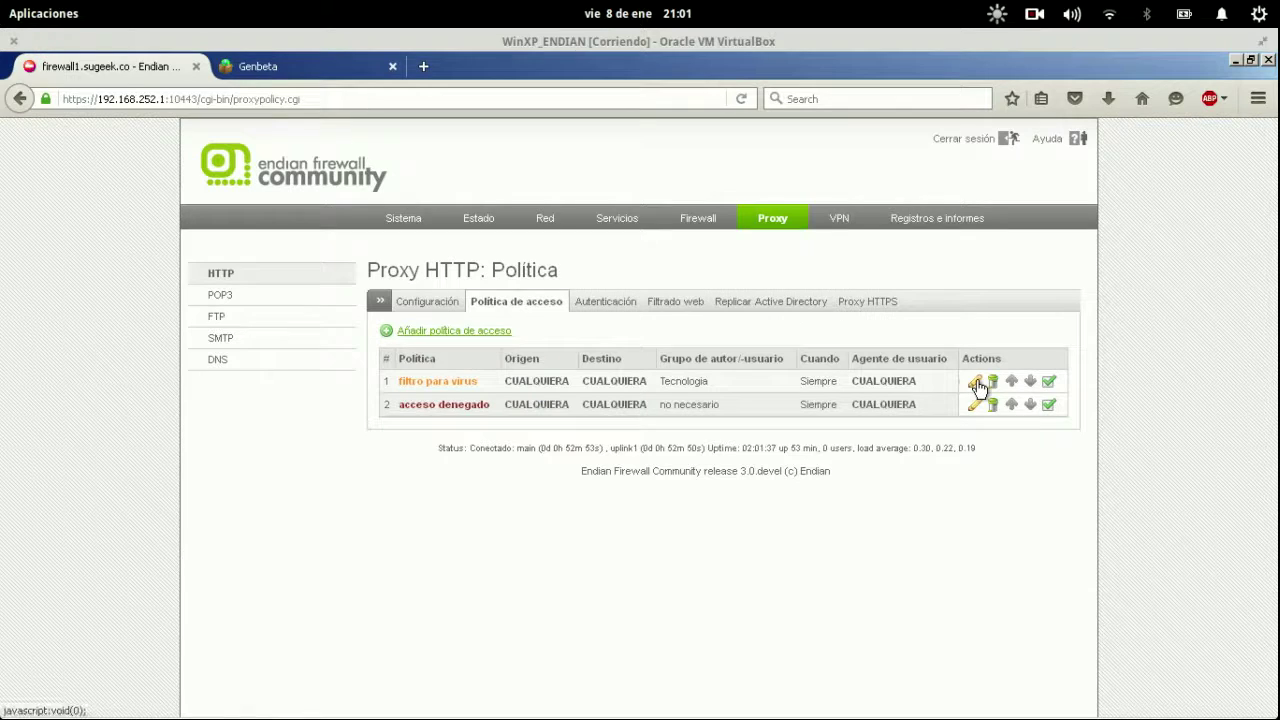
Set access policy 1's profile filter to Navegacion_Filtro_Alto, update the policy and apply the change.
click(976, 385)
scroll(897, 401, down, 2)
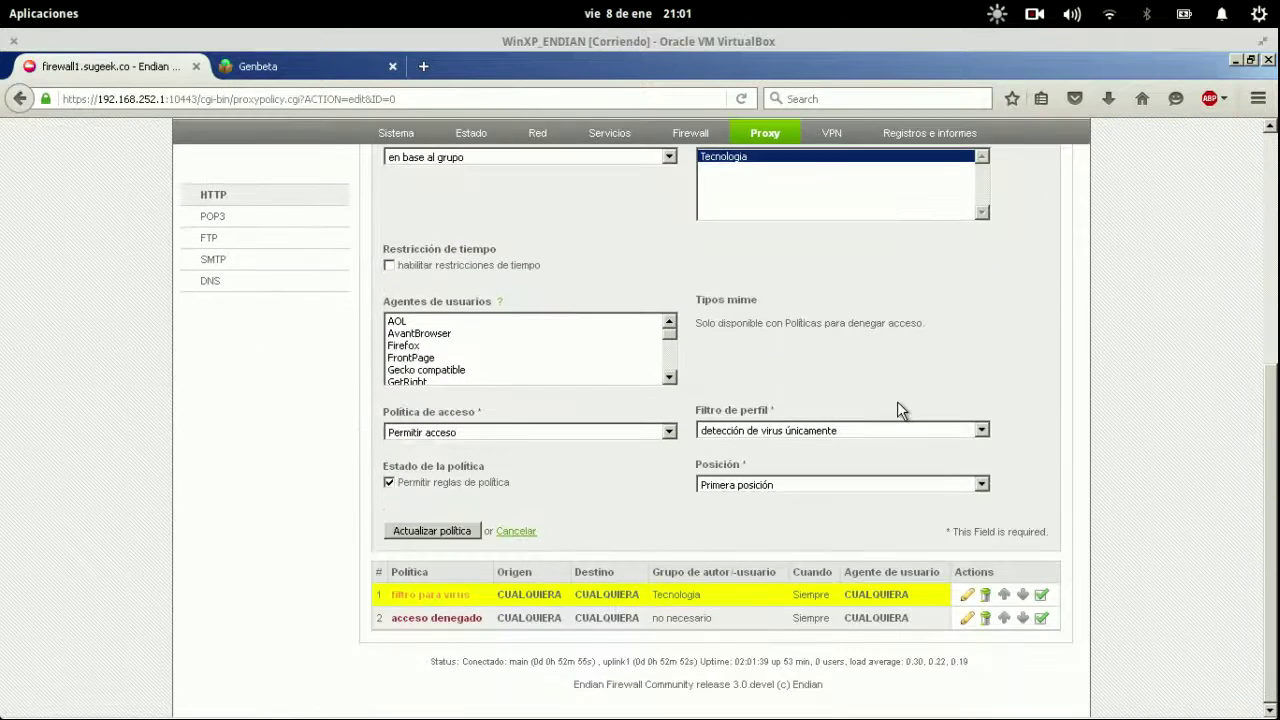
click(798, 431)
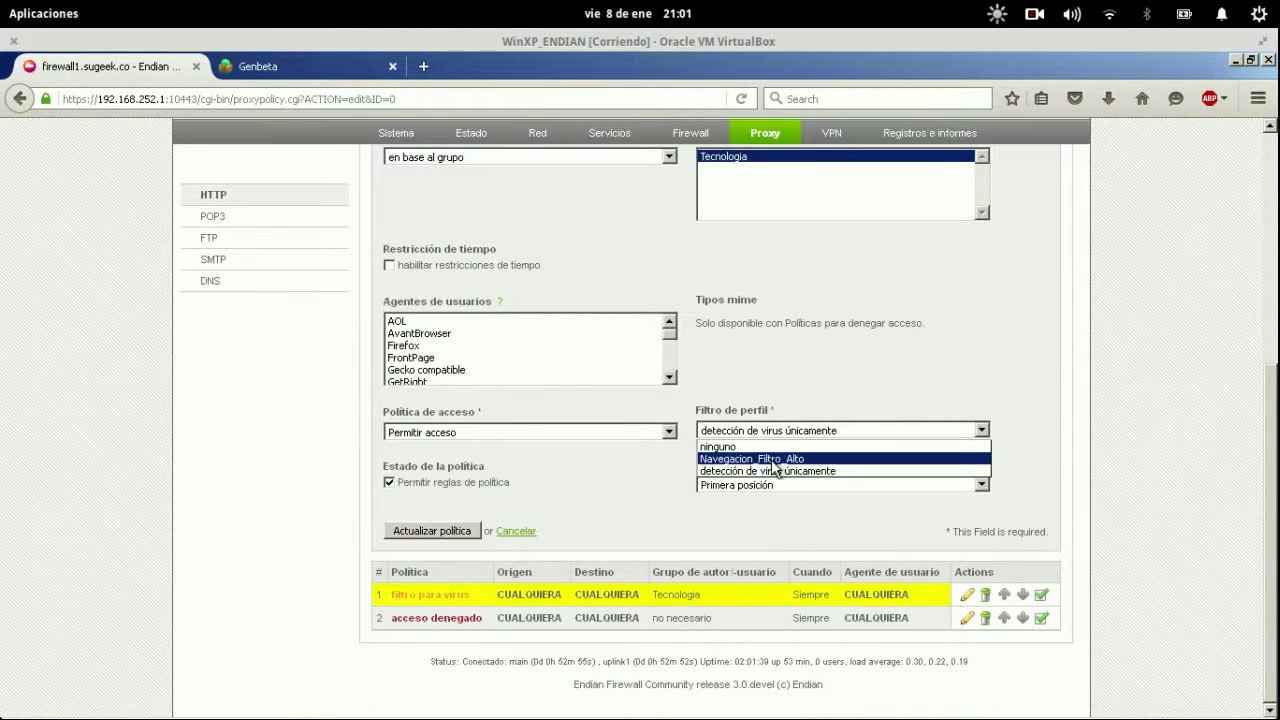
click(812, 458)
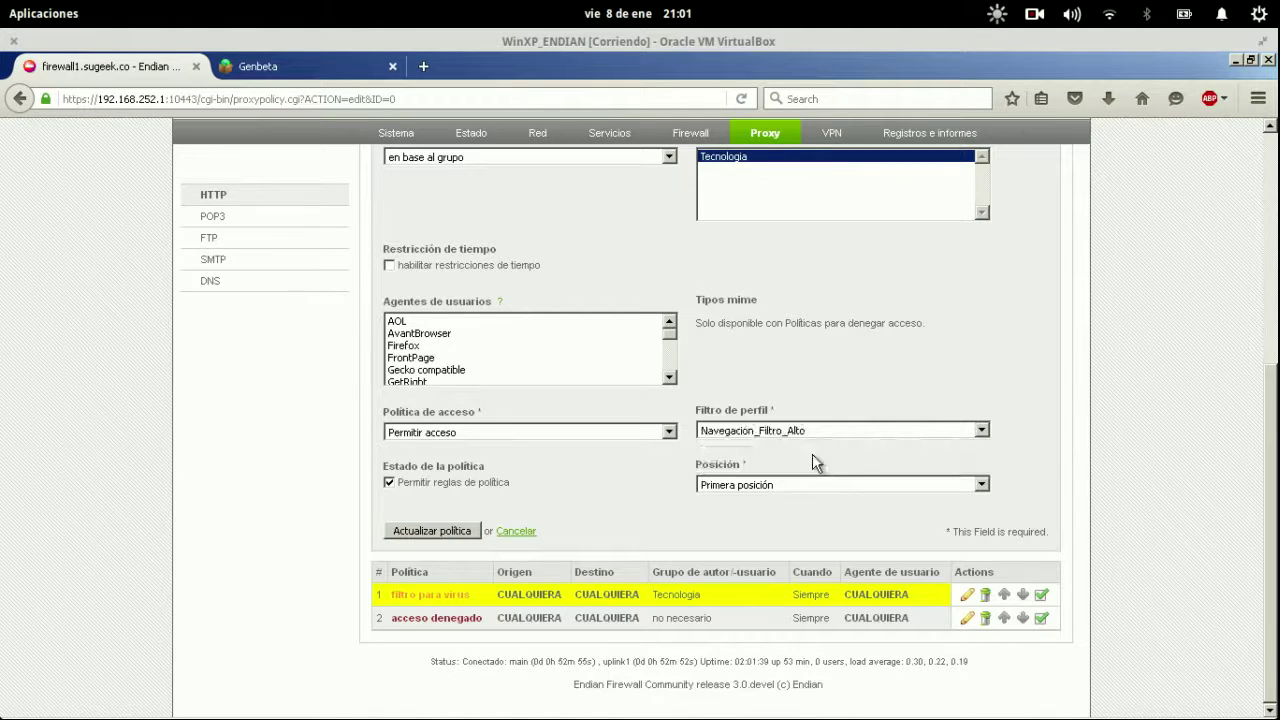
click(447, 532)
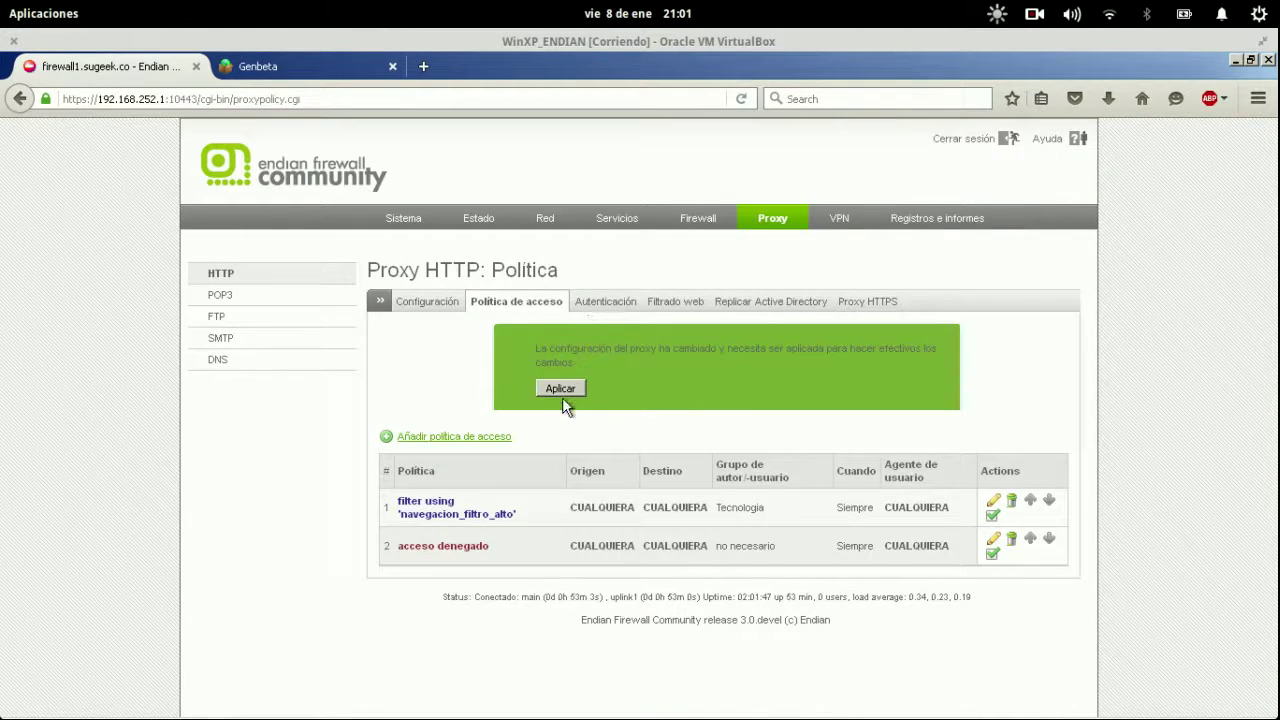
click(562, 390)
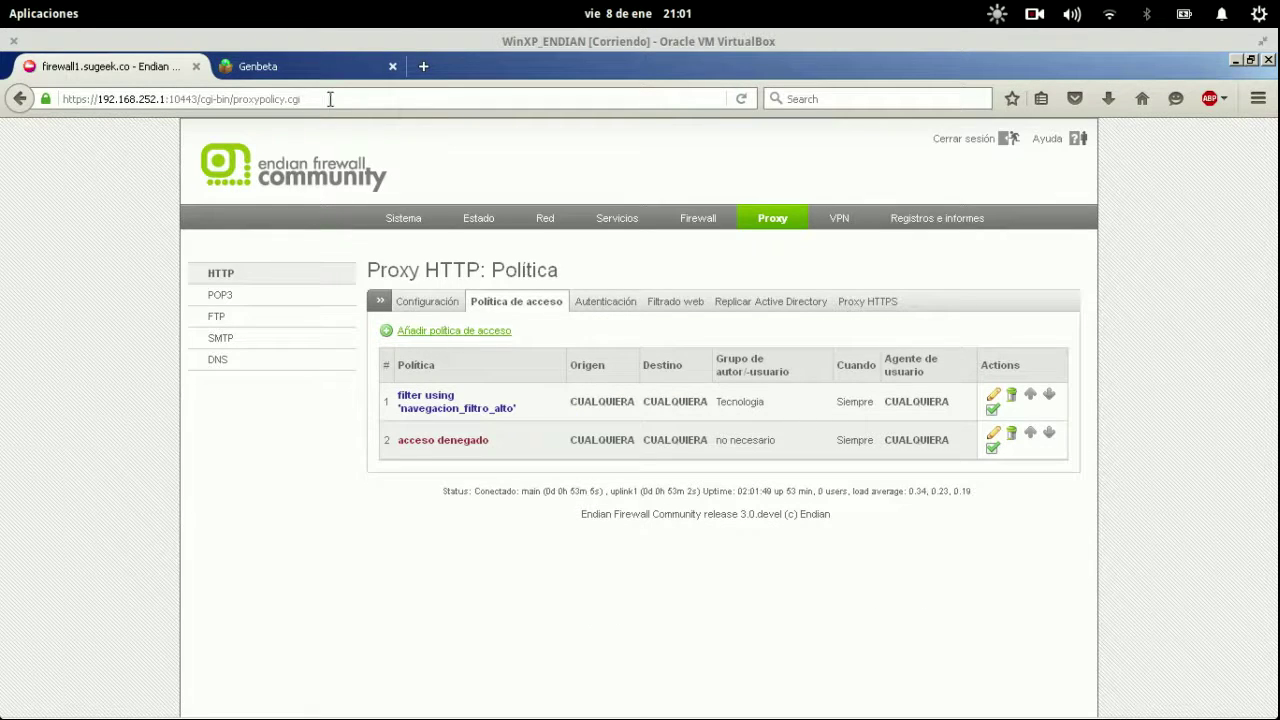
click(329, 74)
click(329, 96)
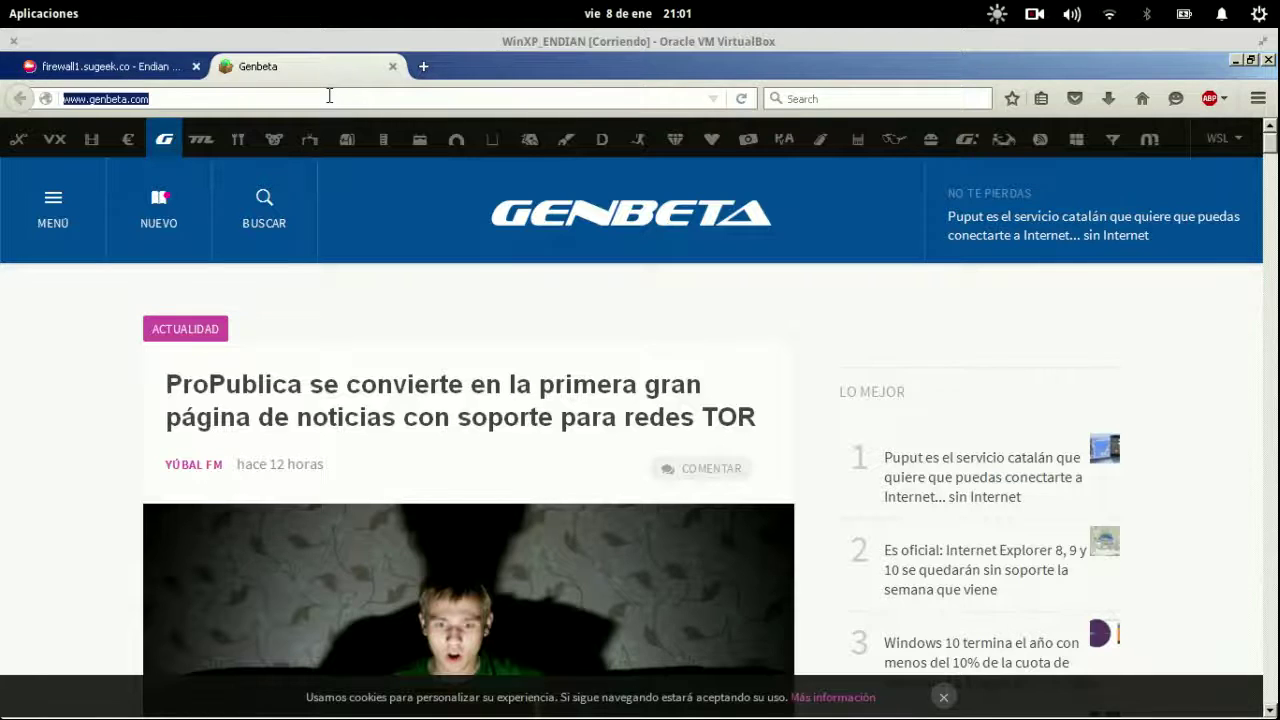
key(Return)
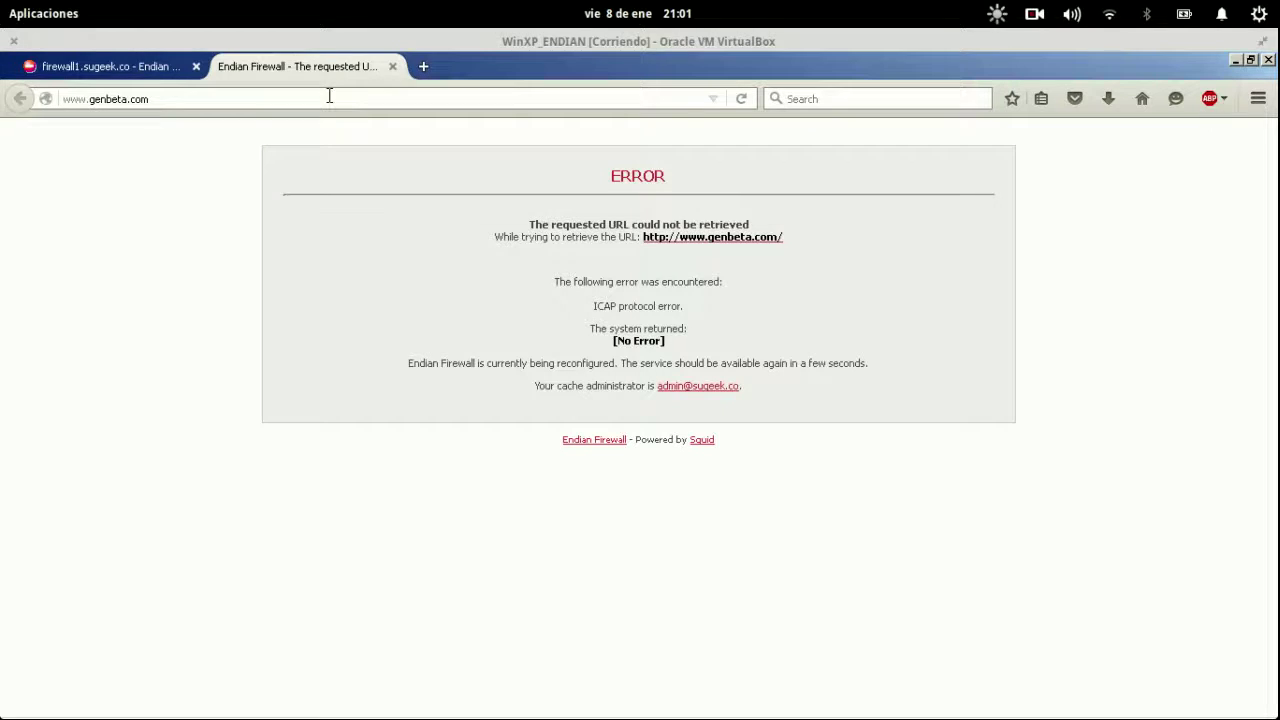
click(340, 100)
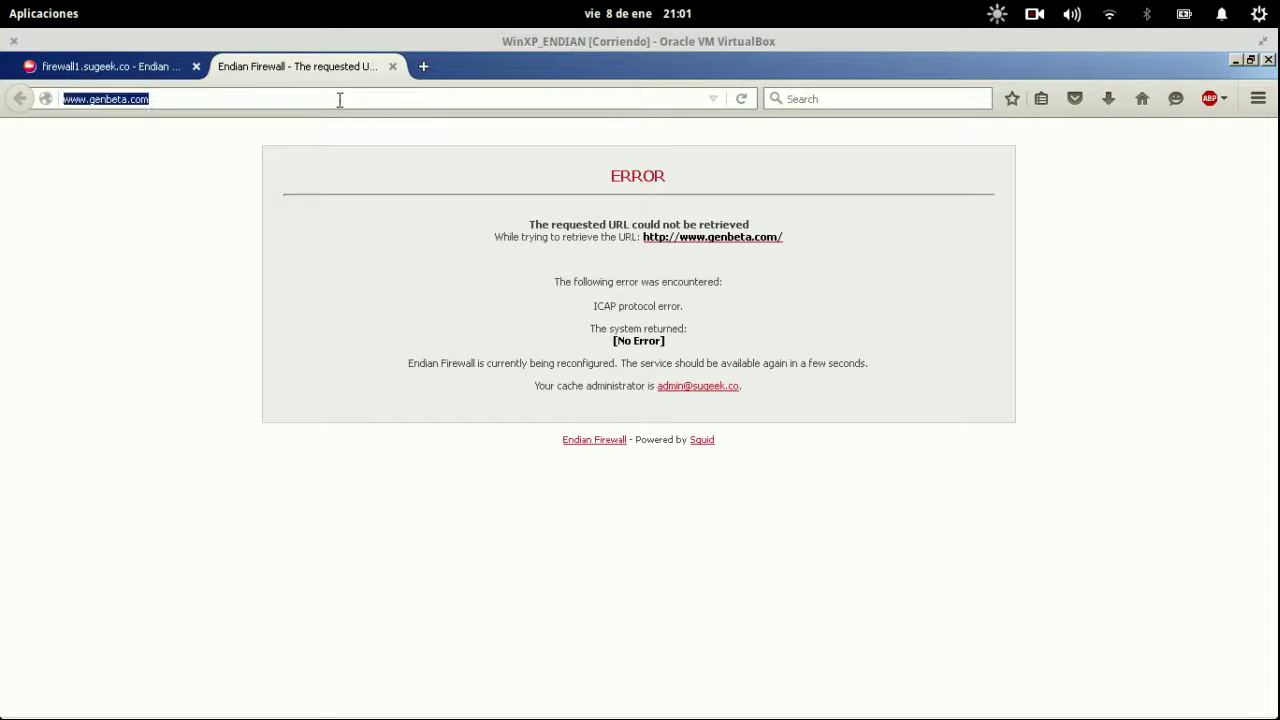
drag(594, 306, 617, 306)
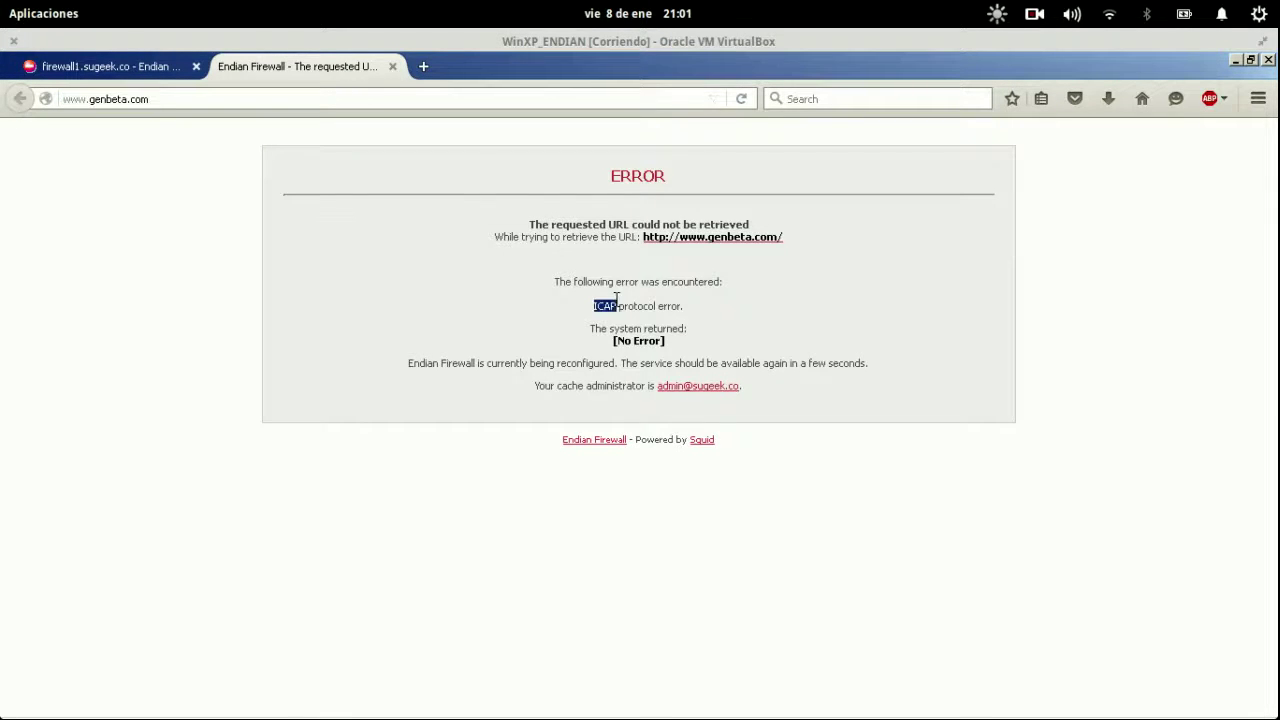
click(305, 96)
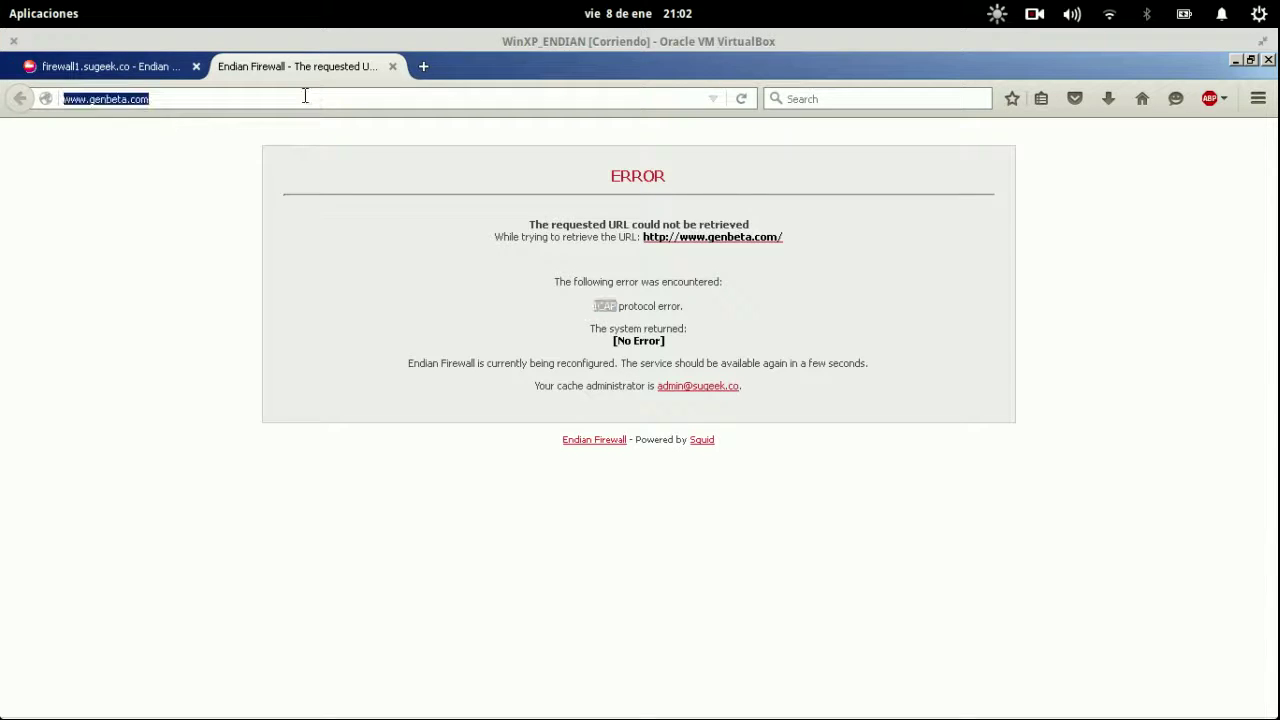
click(305, 96)
click(305, 96)
click(305, 96)
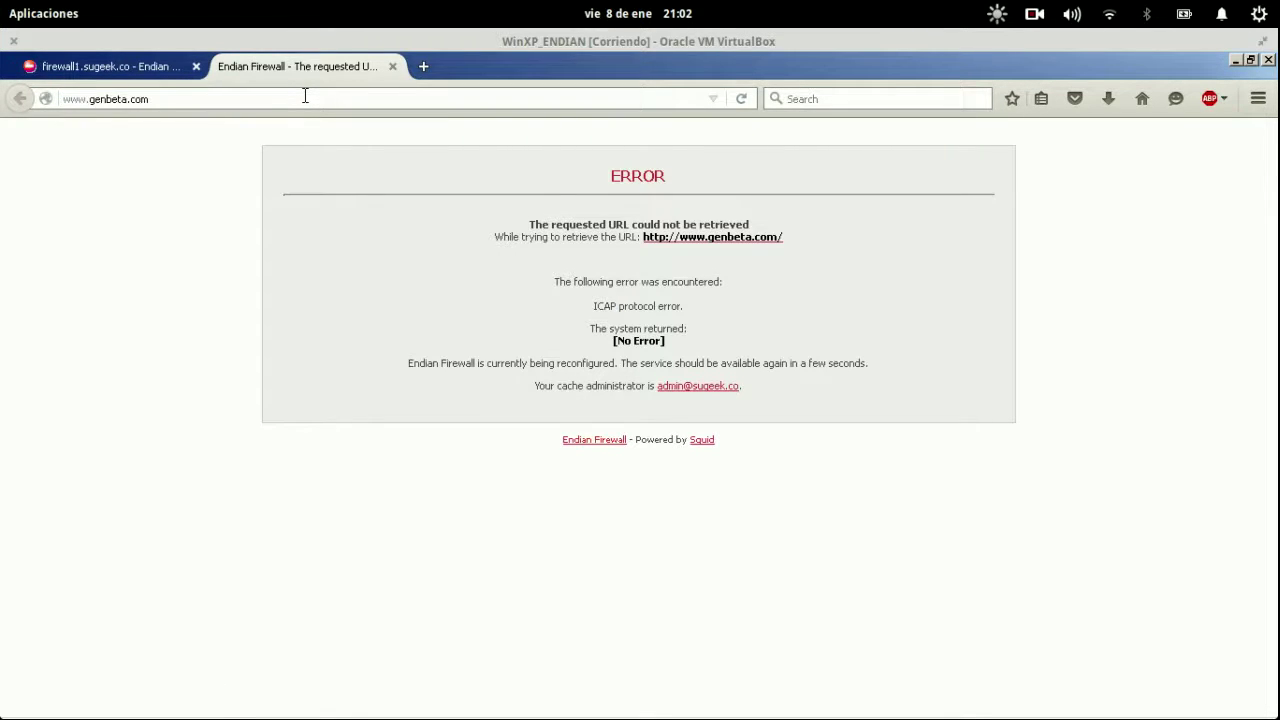
key(Return)
click(168, 68)
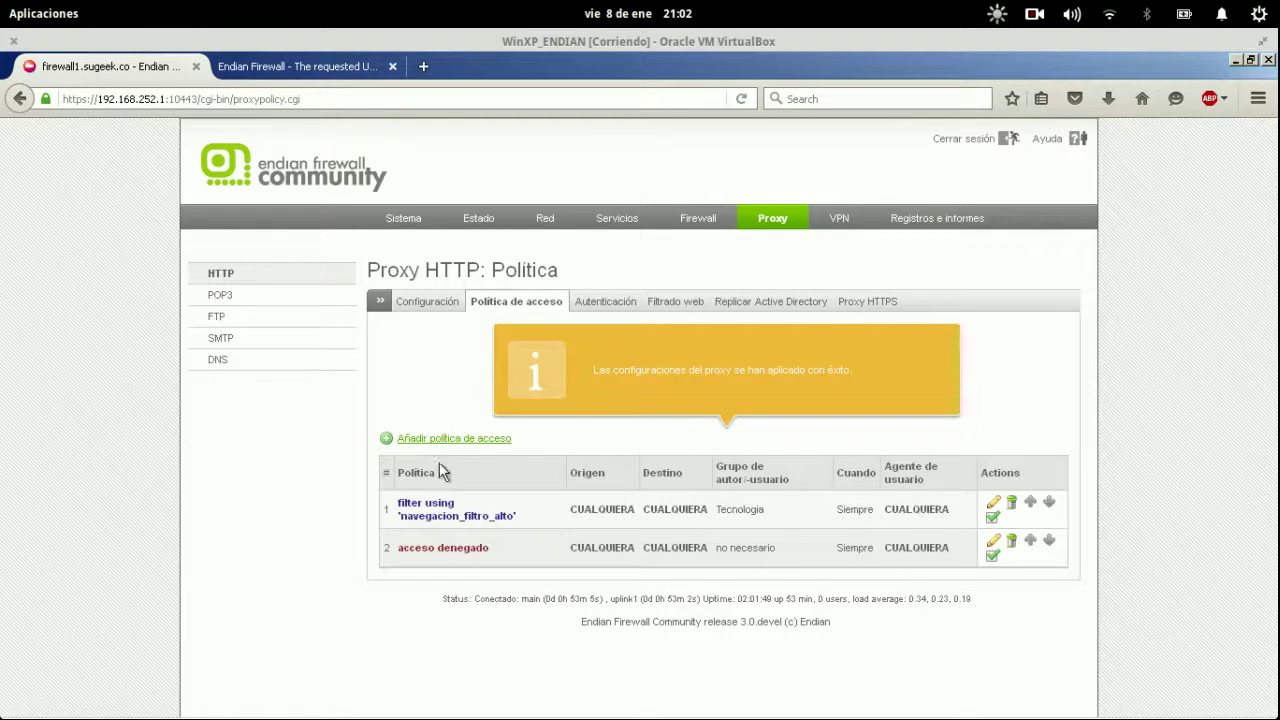
Review Firefox's manual proxy 192.168.252.1 port 8080 unchanged, then close the Options tab.
click(303, 71)
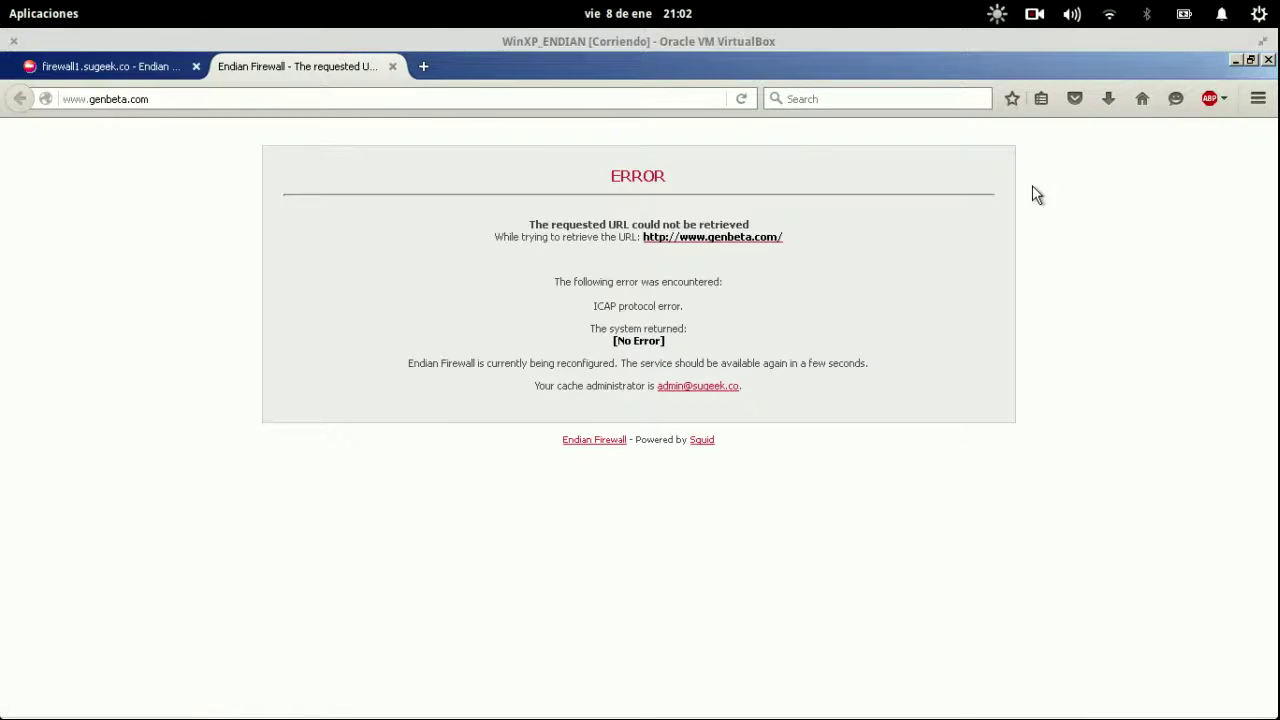
click(1258, 98)
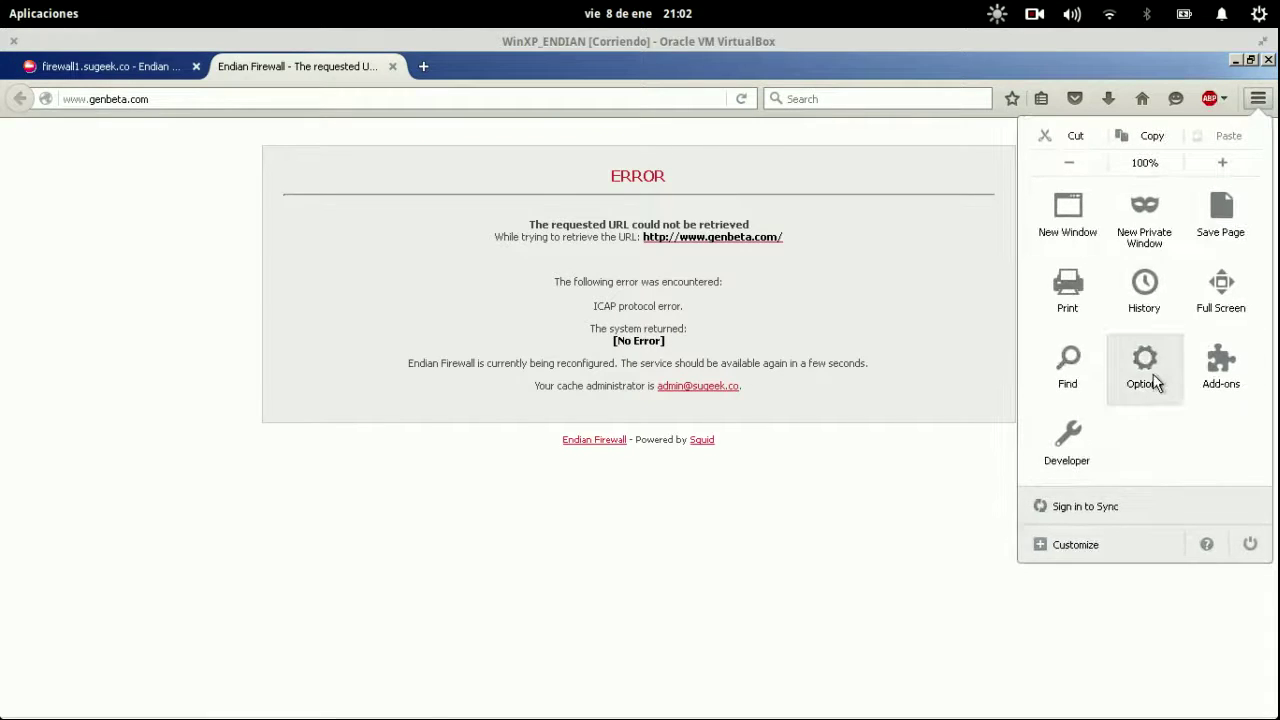
click(1150, 376)
click(89, 422)
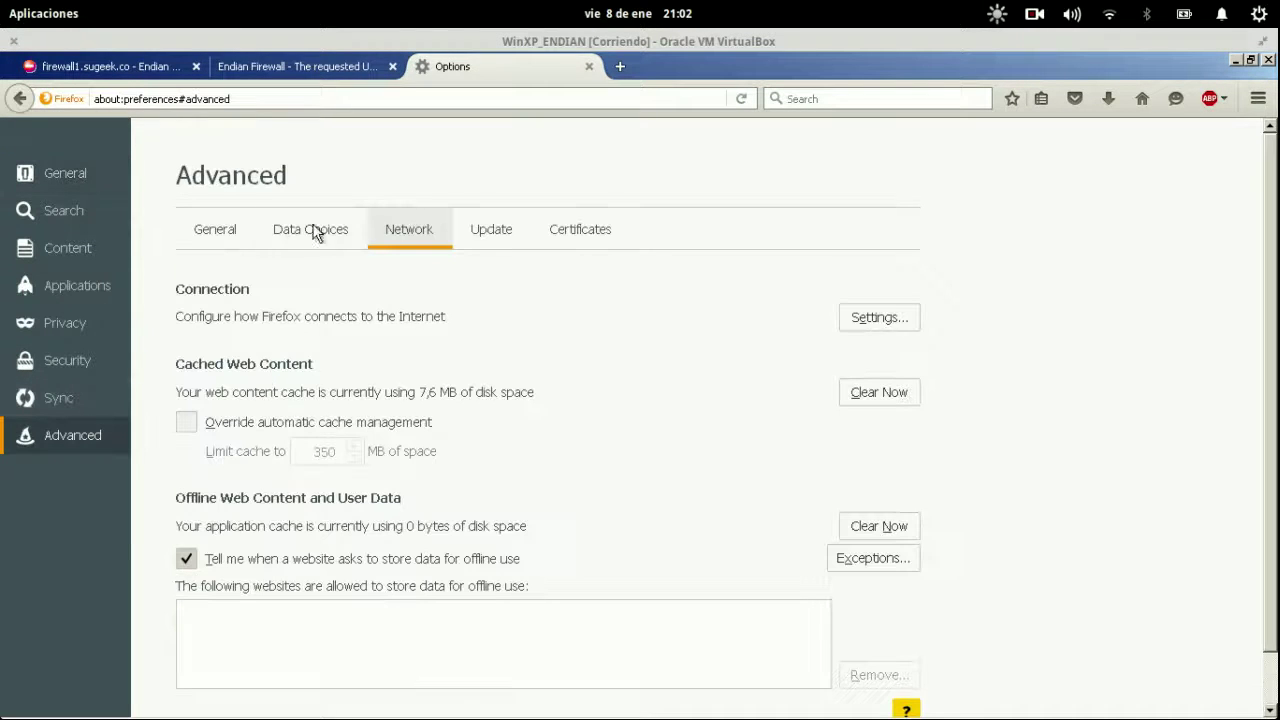
click(901, 325)
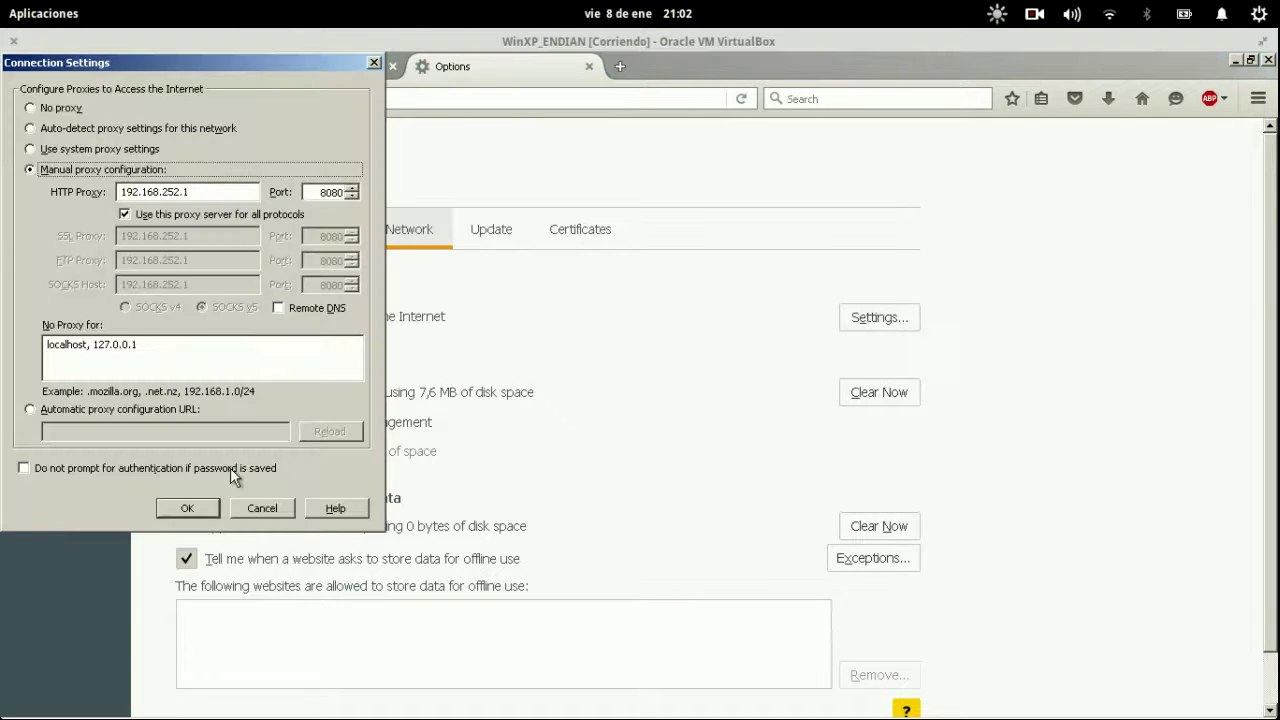
click(271, 514)
click(589, 66)
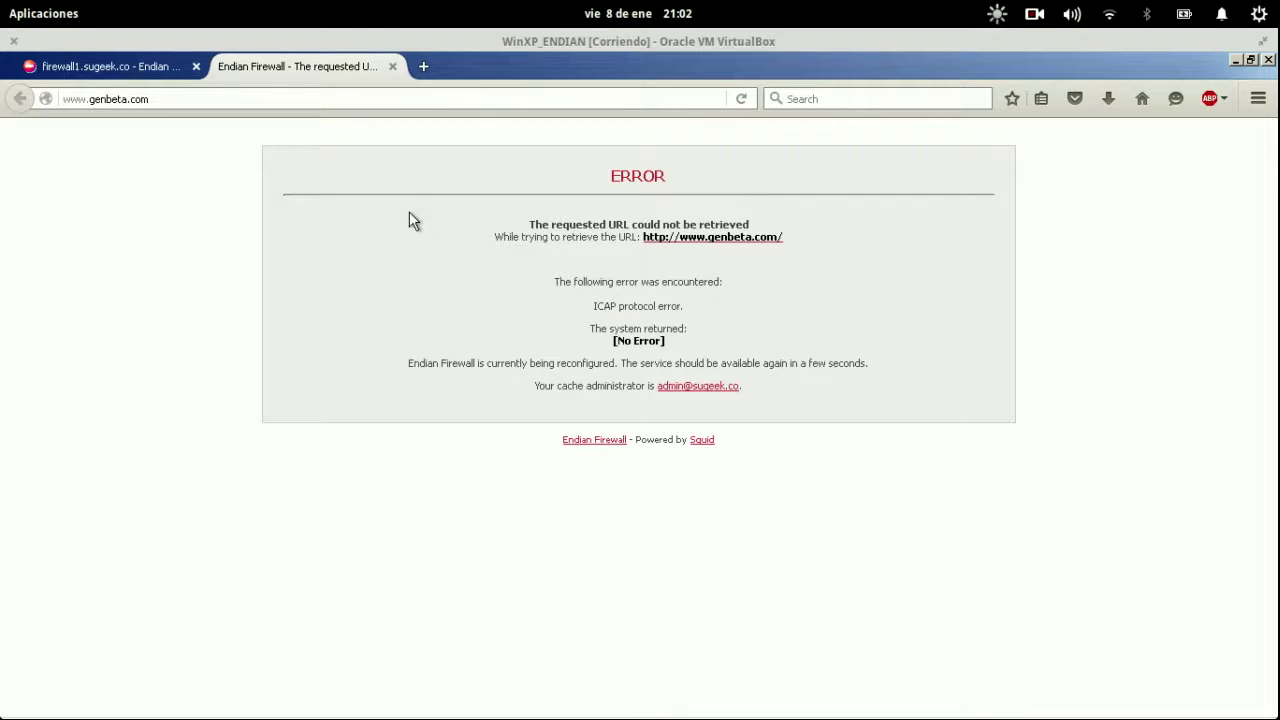
click(397, 99)
Clear the HTTP proxy cache from the cache administration settings and glance at the Endian console.
click(397, 99)
click(100, 66)
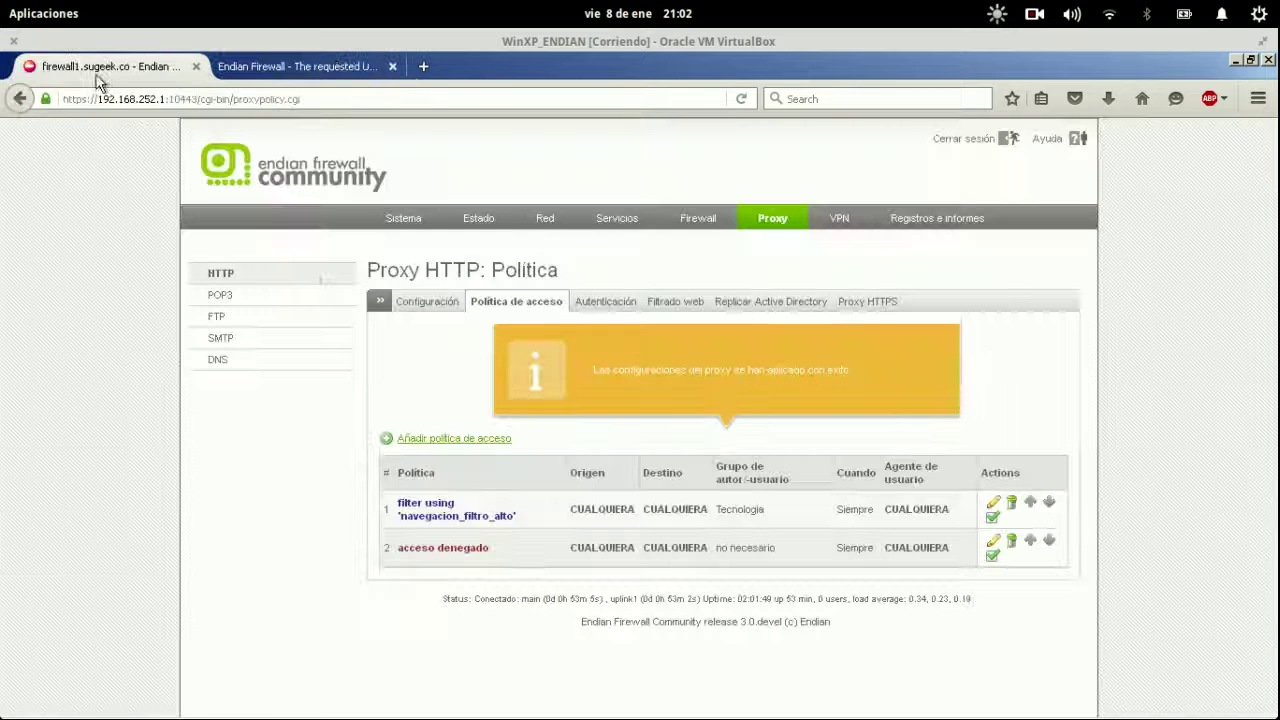
click(425, 305)
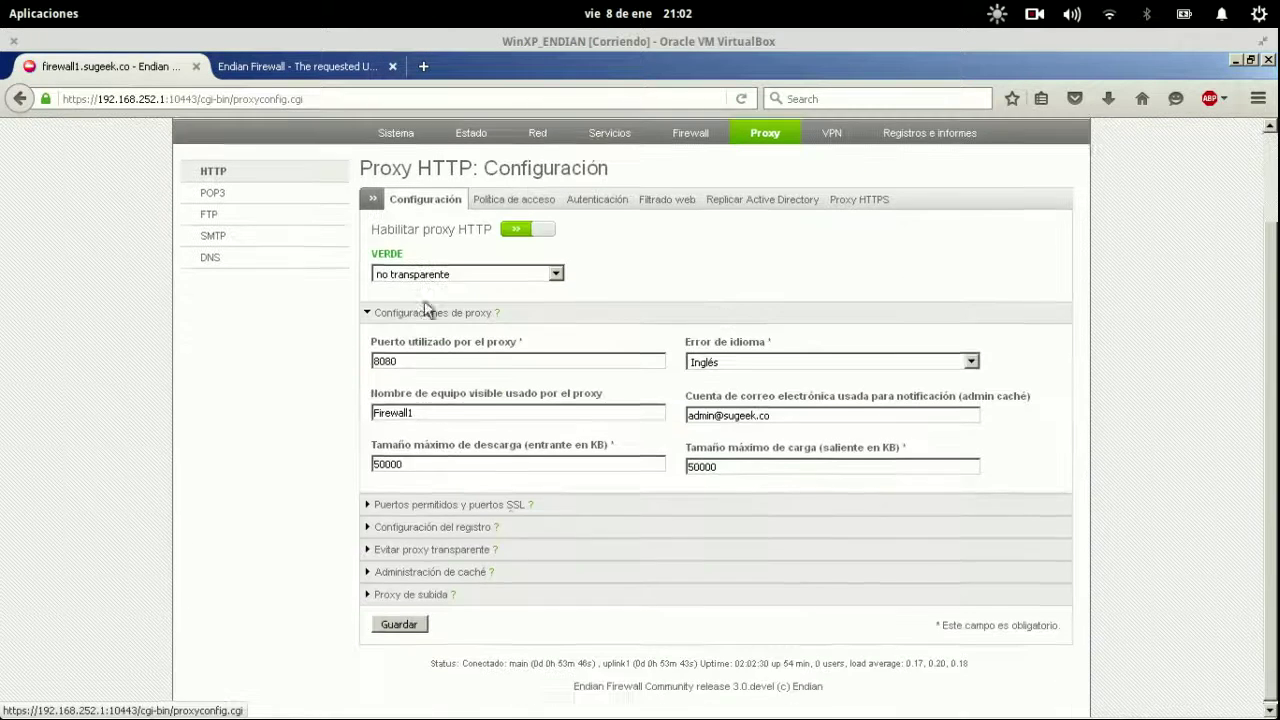
click(520, 570)
click(946, 617)
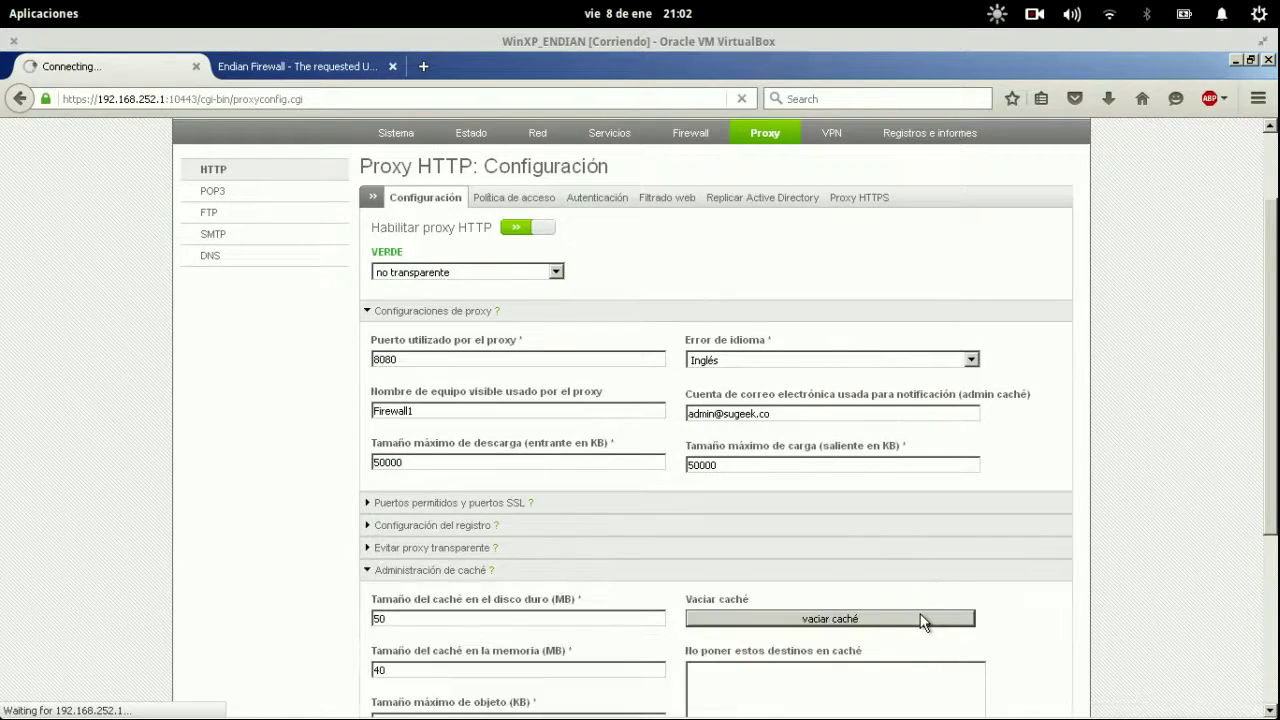
key(super)
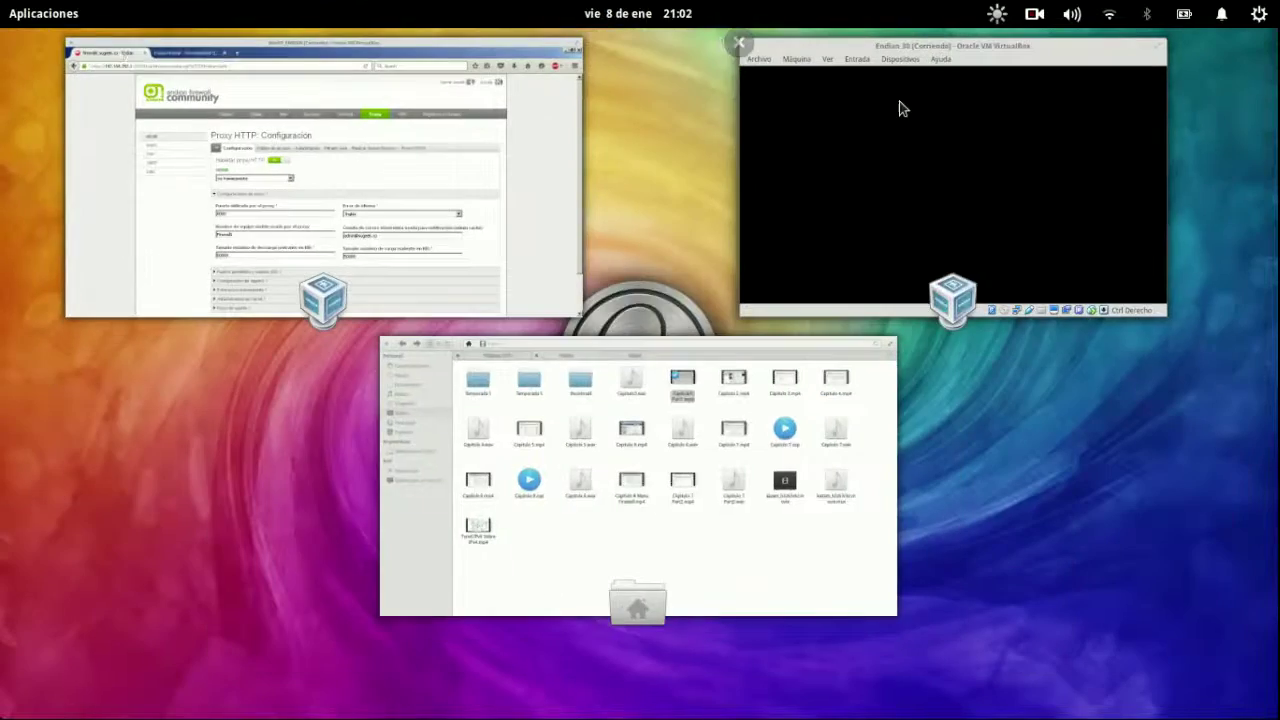
click(900, 108)
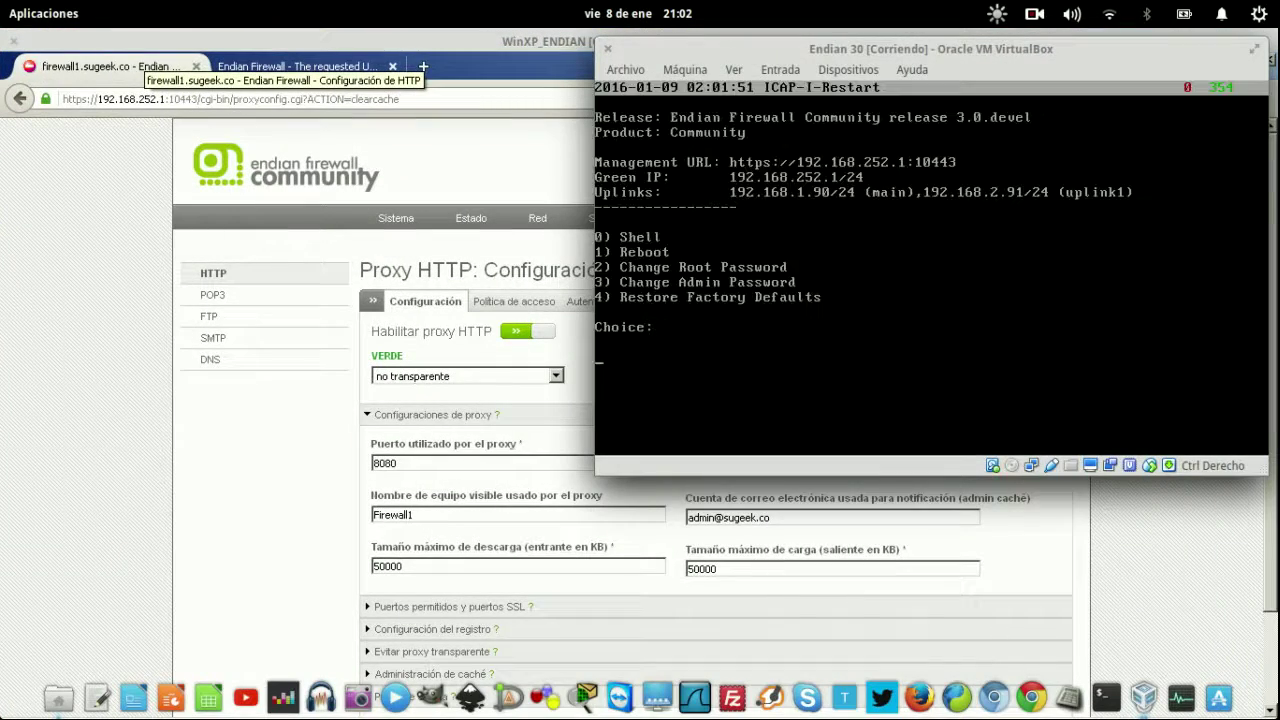
click(176, 418)
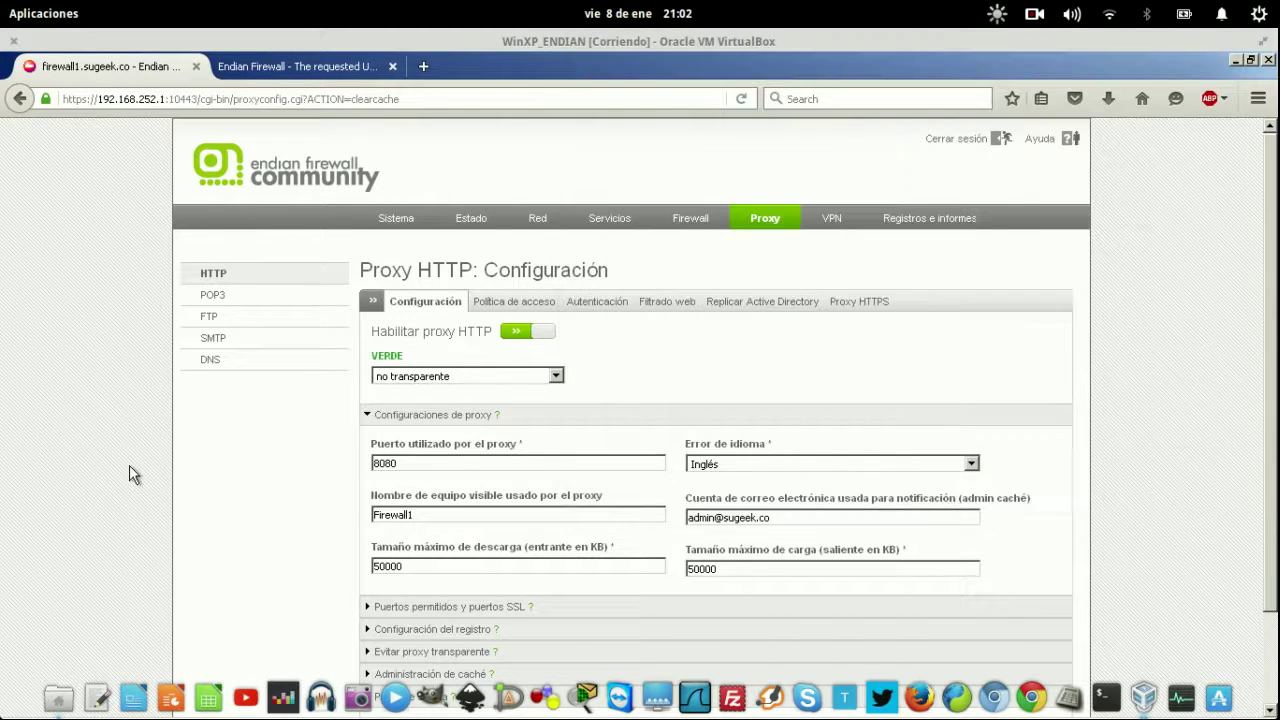
scroll(615, 330, down, 2)
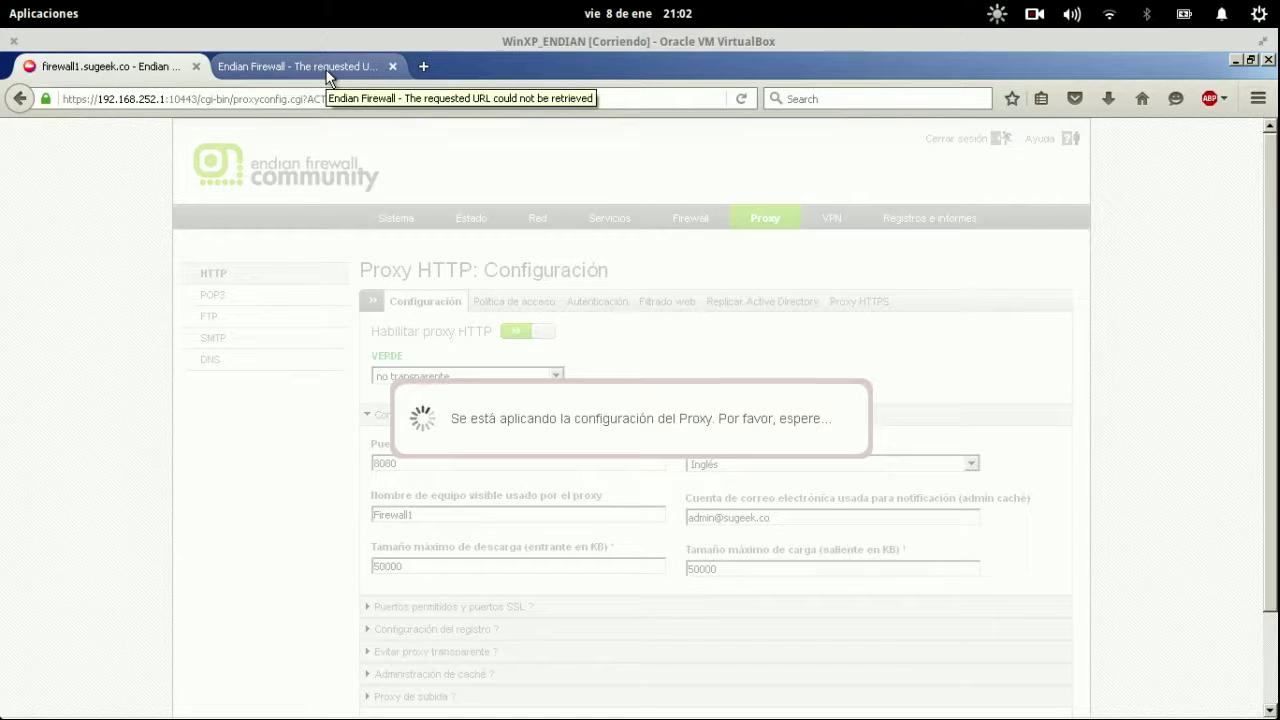
Reload genbeta.com, switch Habilitar proxy HTTP off, and reload genbeta.com again.
click(326, 72)
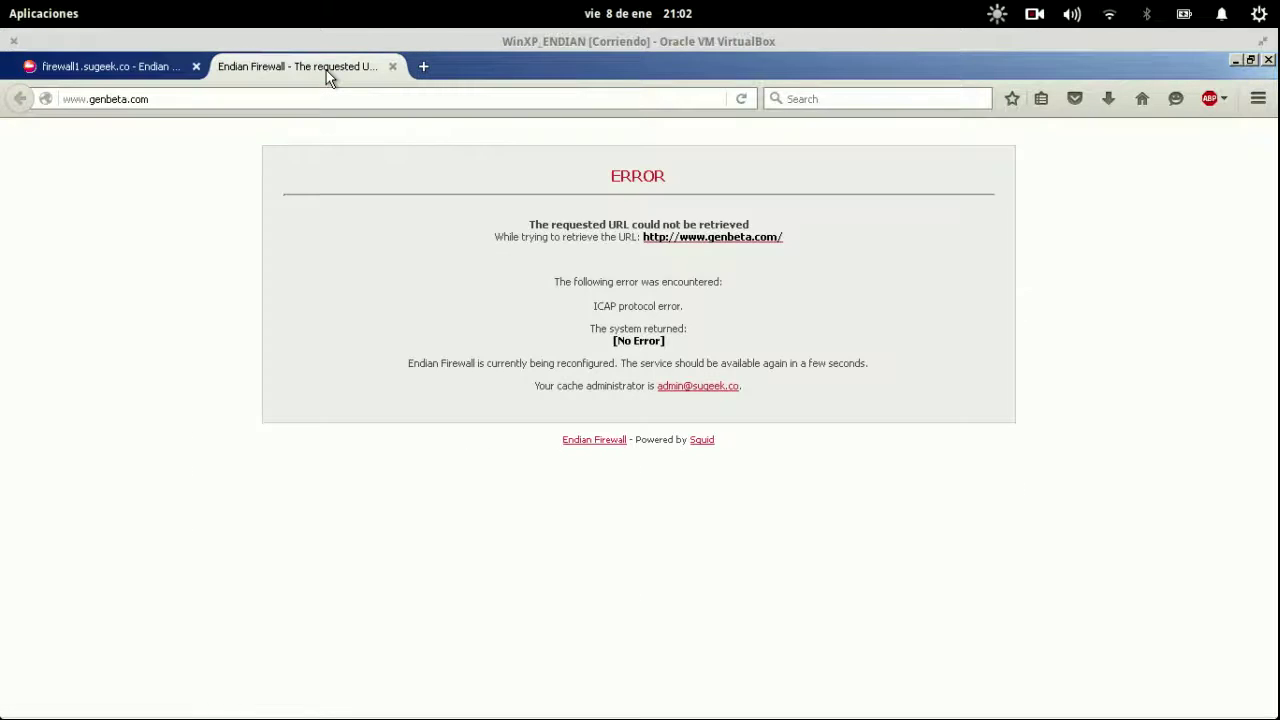
key(ctrl+l)
key(Return)
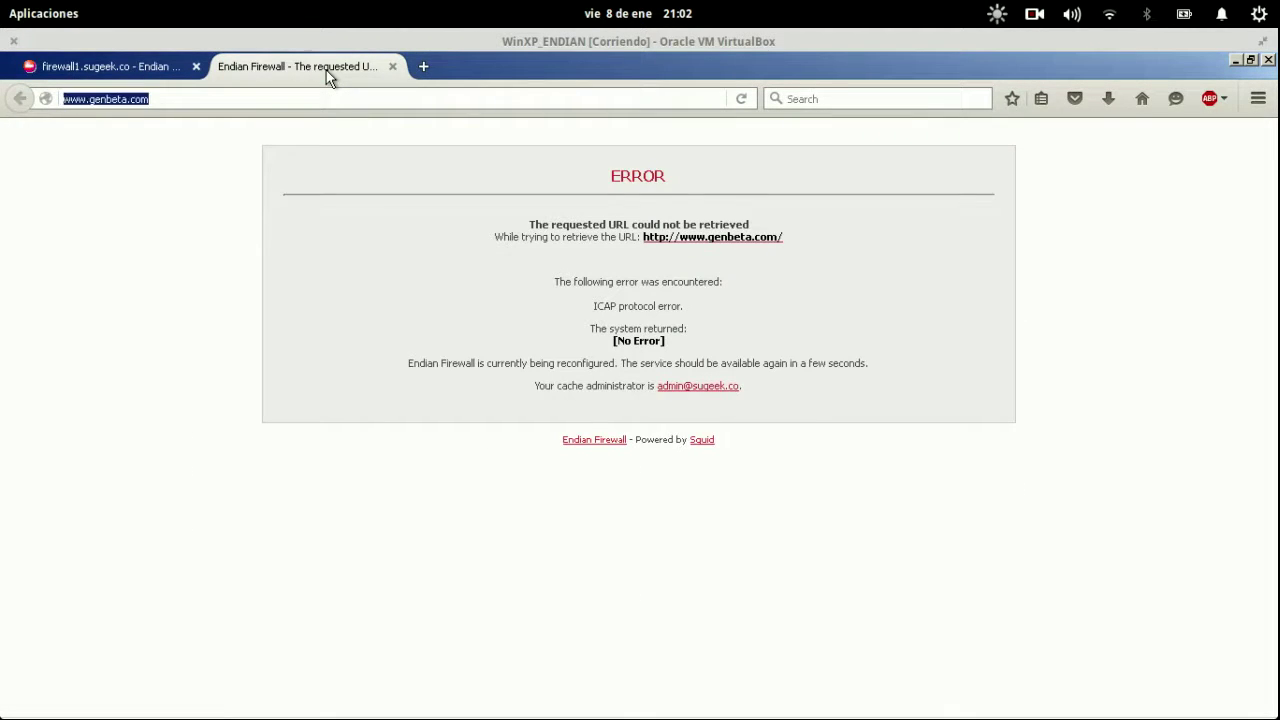
click(145, 70)
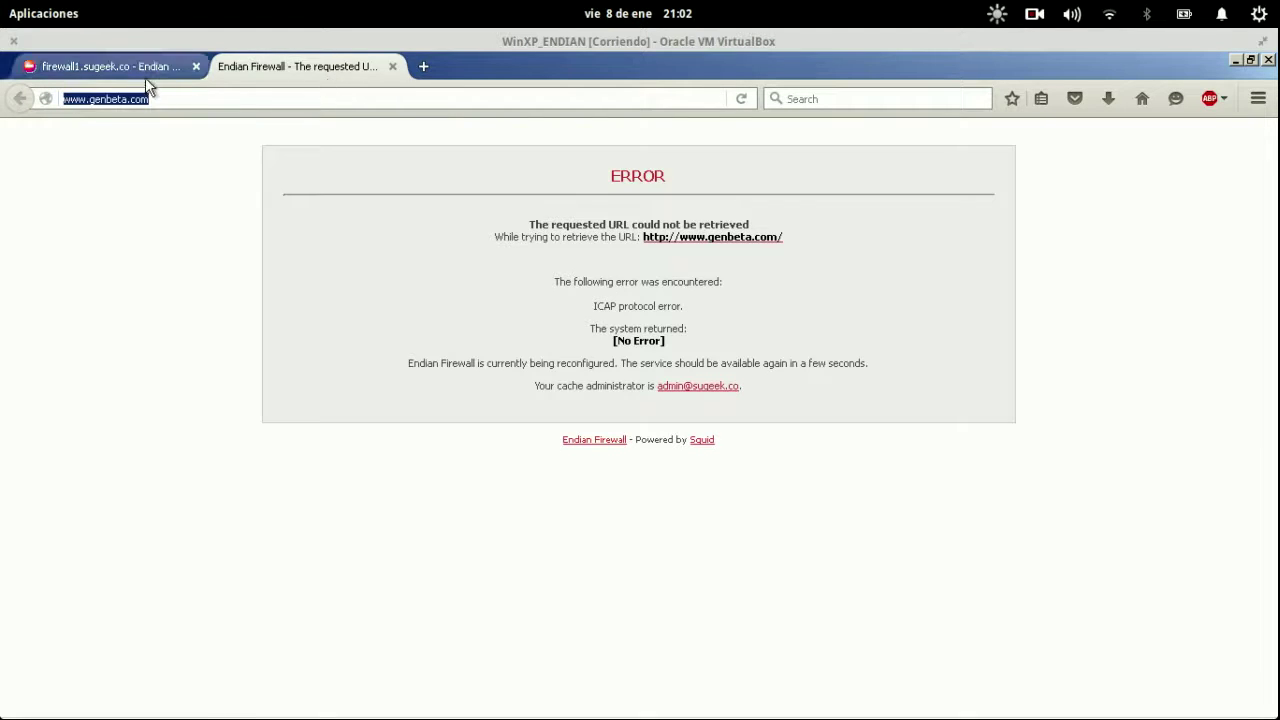
click(520, 440)
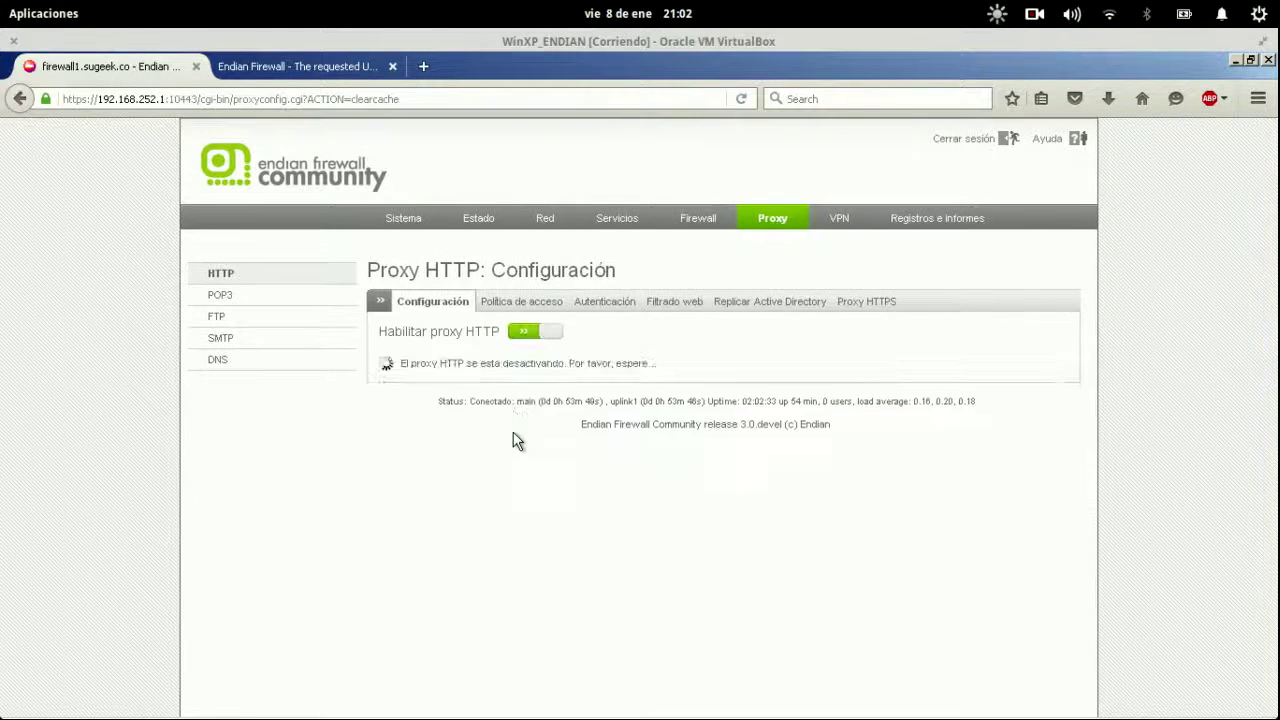
click(332, 67)
key(Return)
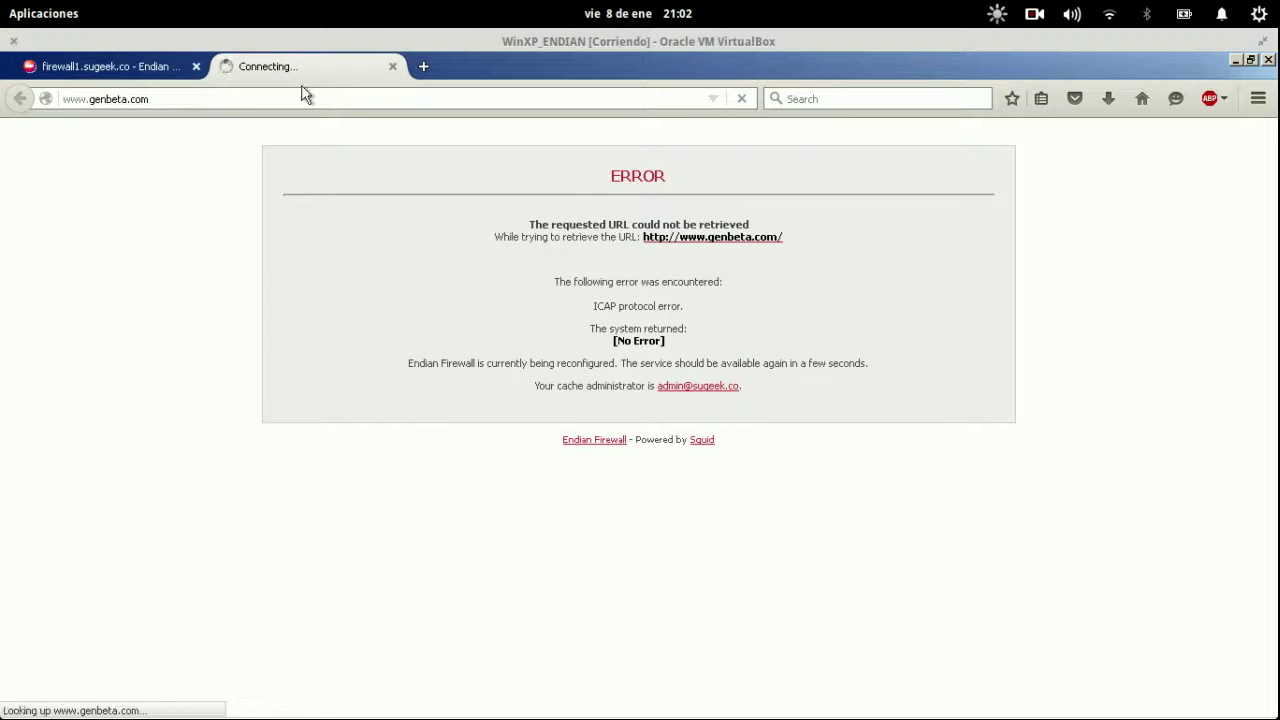
Turn the HTTP proxy back on, check the firewall VM console, and reload the proxy configuration page.
click(125, 64)
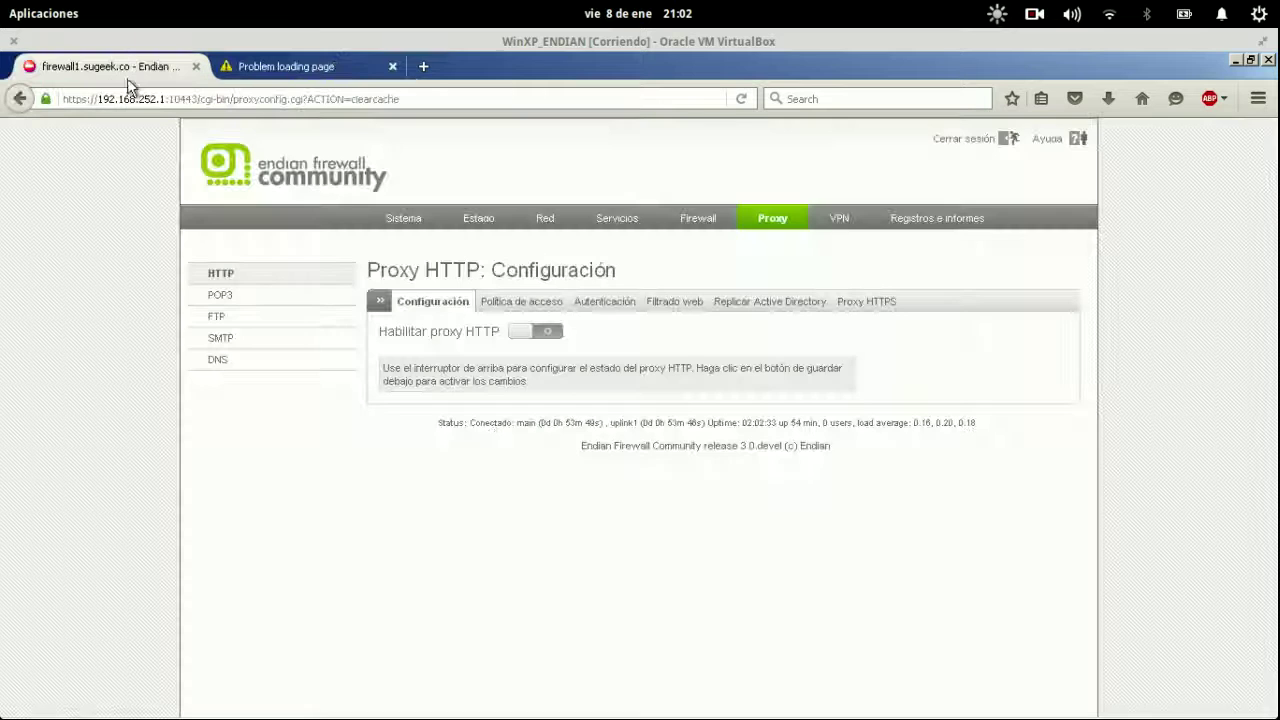
click(527, 333)
key(super)
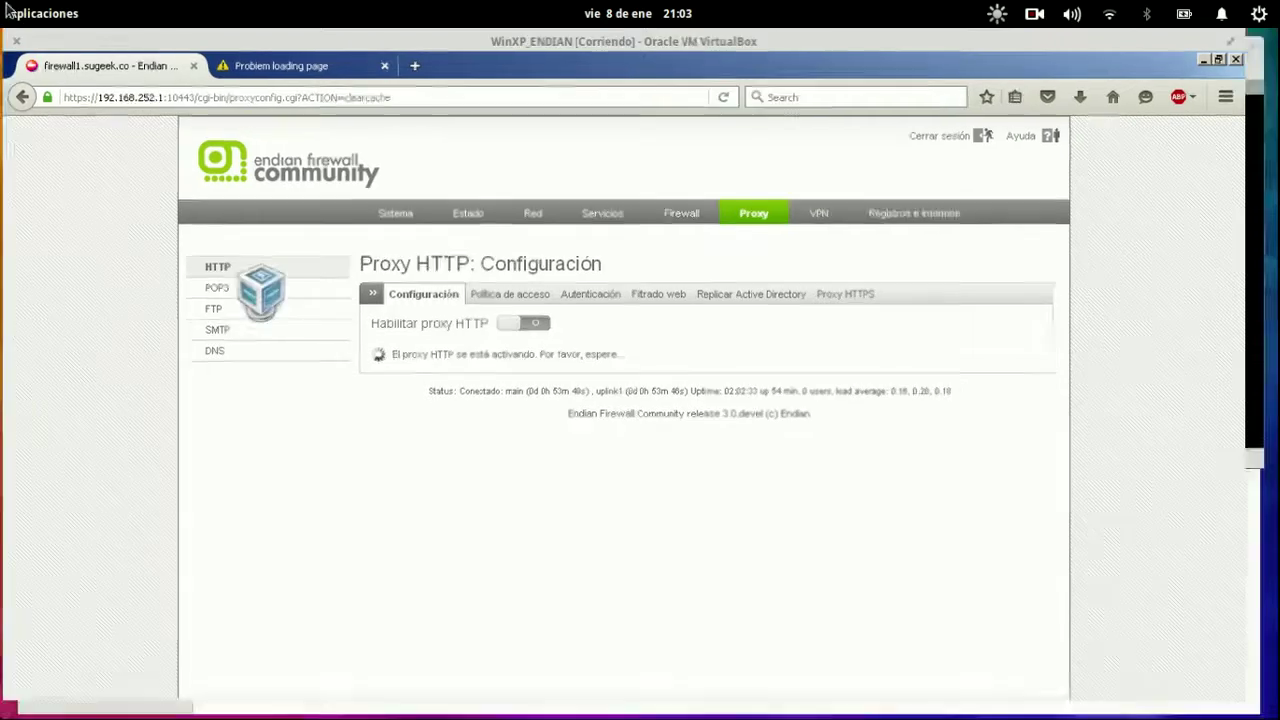
click(948, 200)
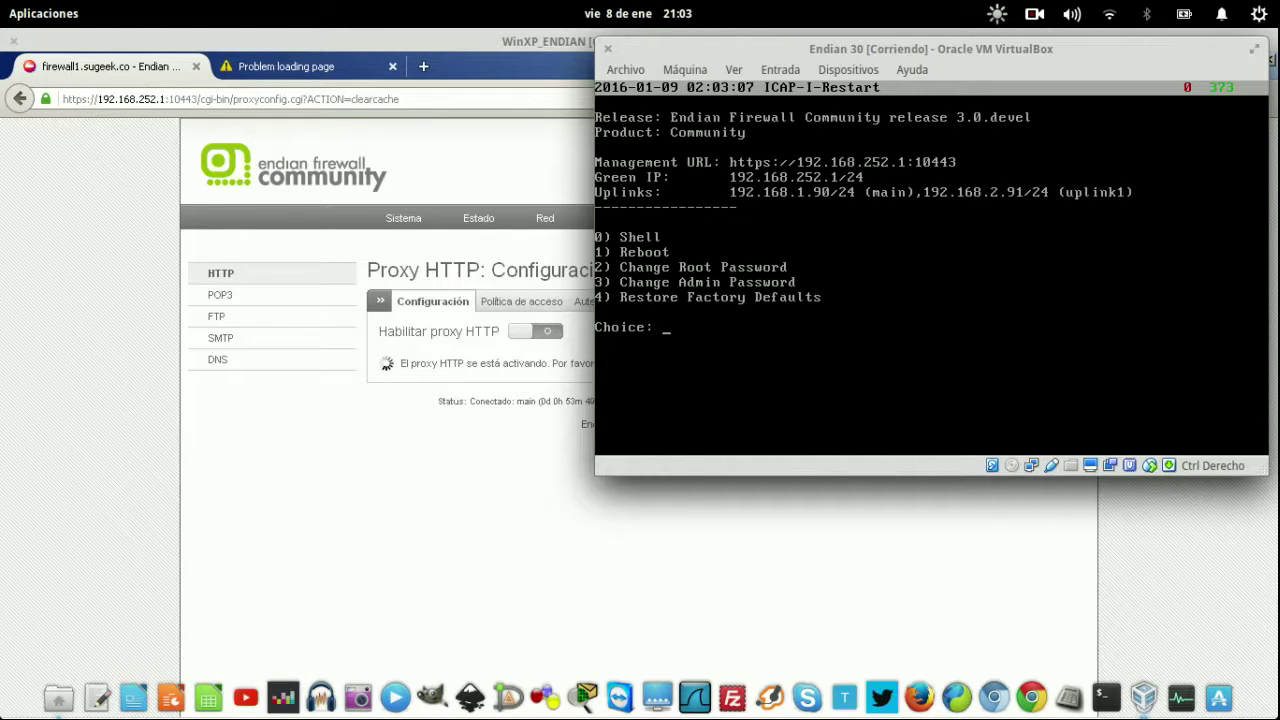
click(406, 375)
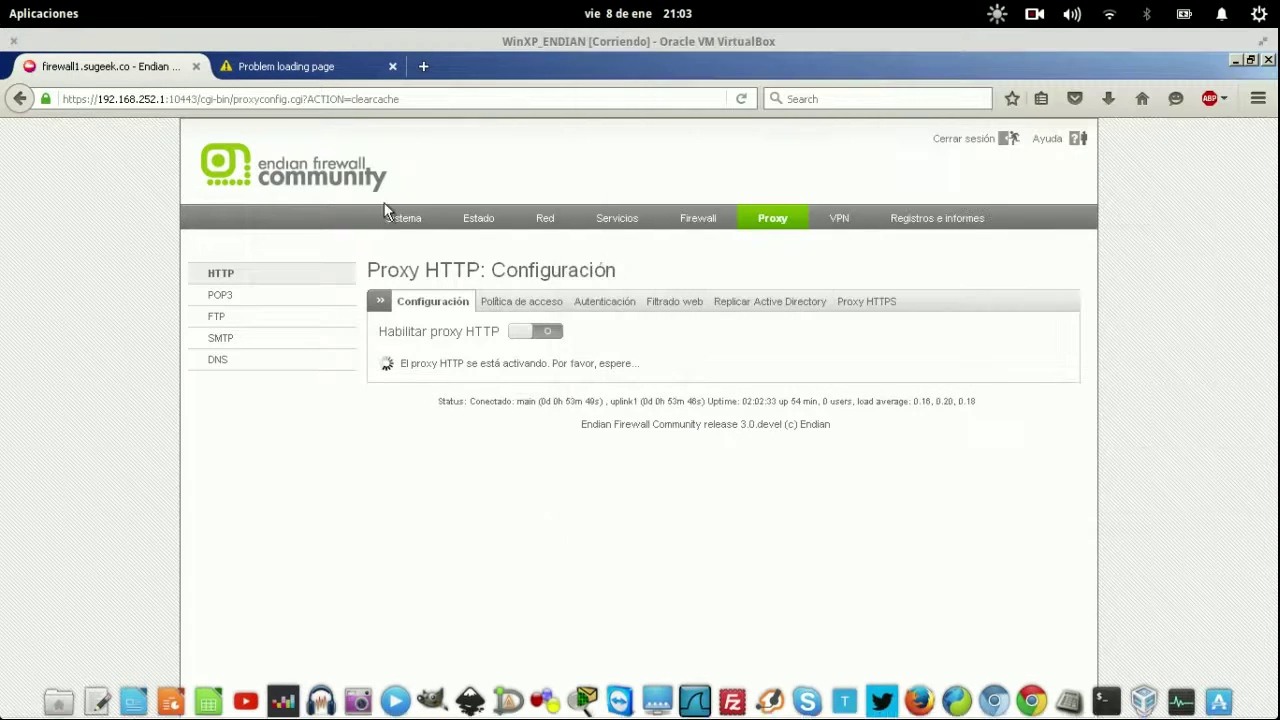
click(773, 222)
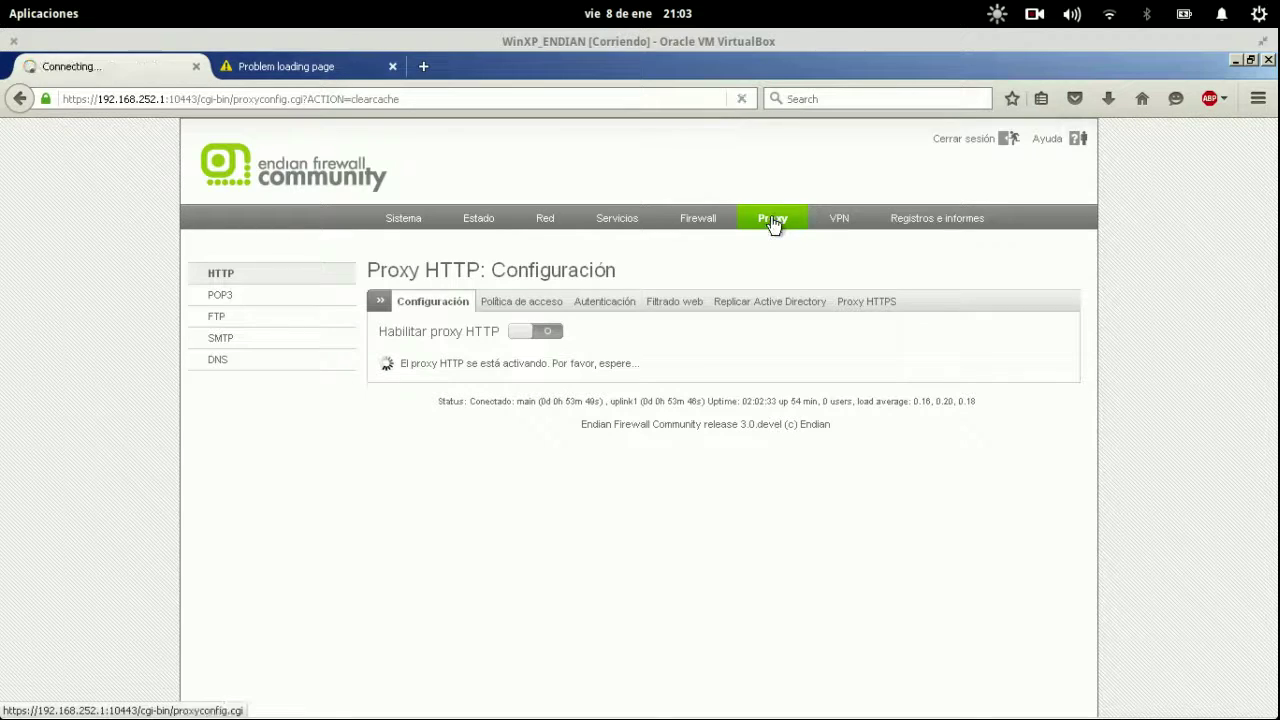
Reload the proxy configuration page, which shows the proxy refusing connections, and briefly enter toolbar customization.
click(285, 96)
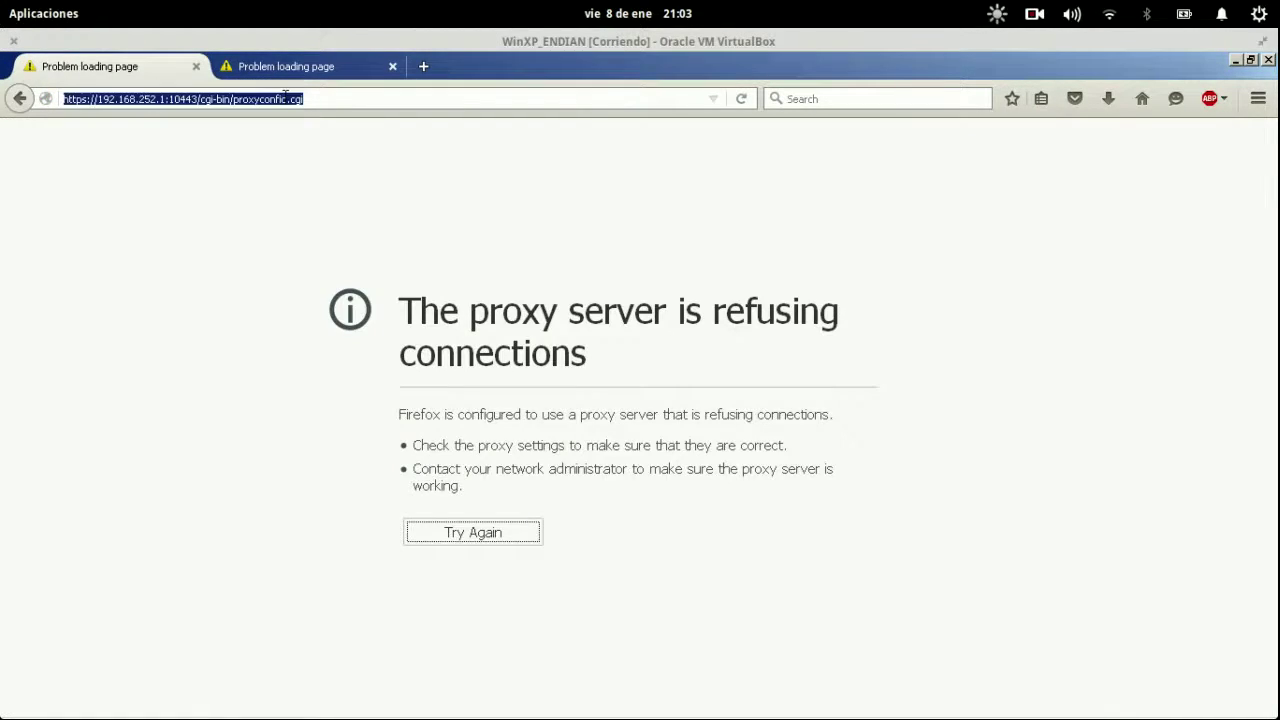
key(Return)
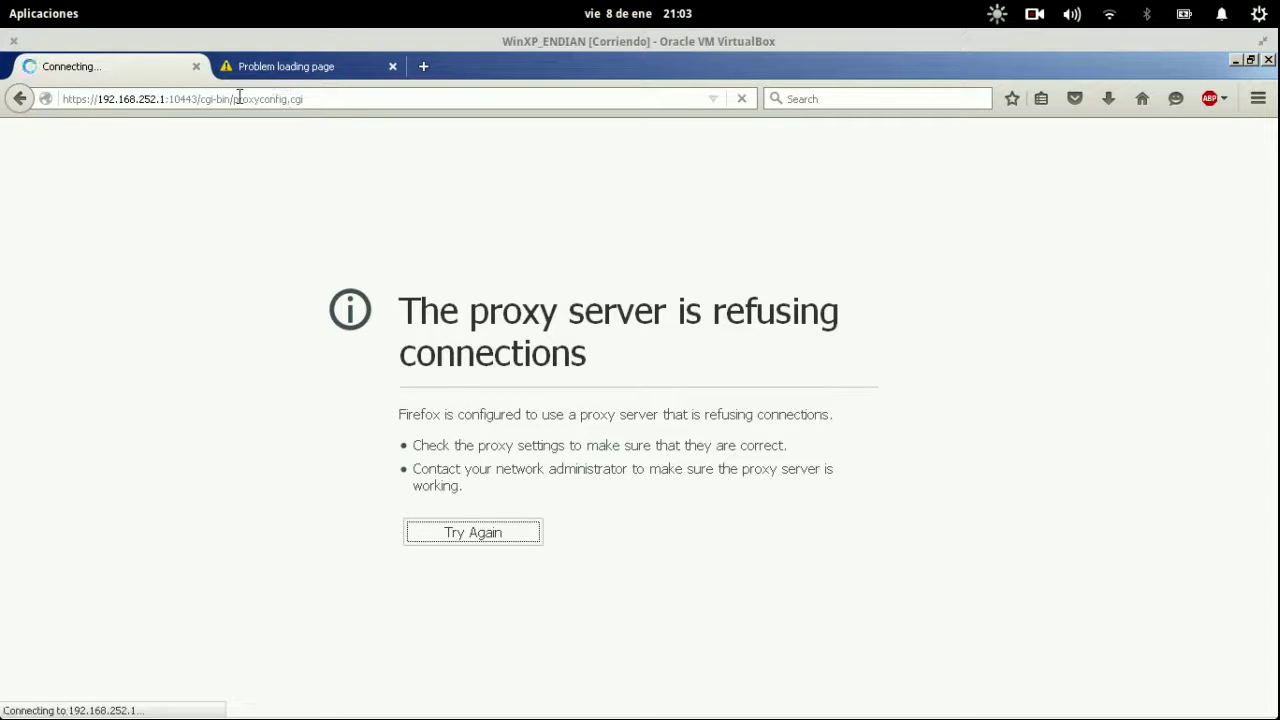
key(super)
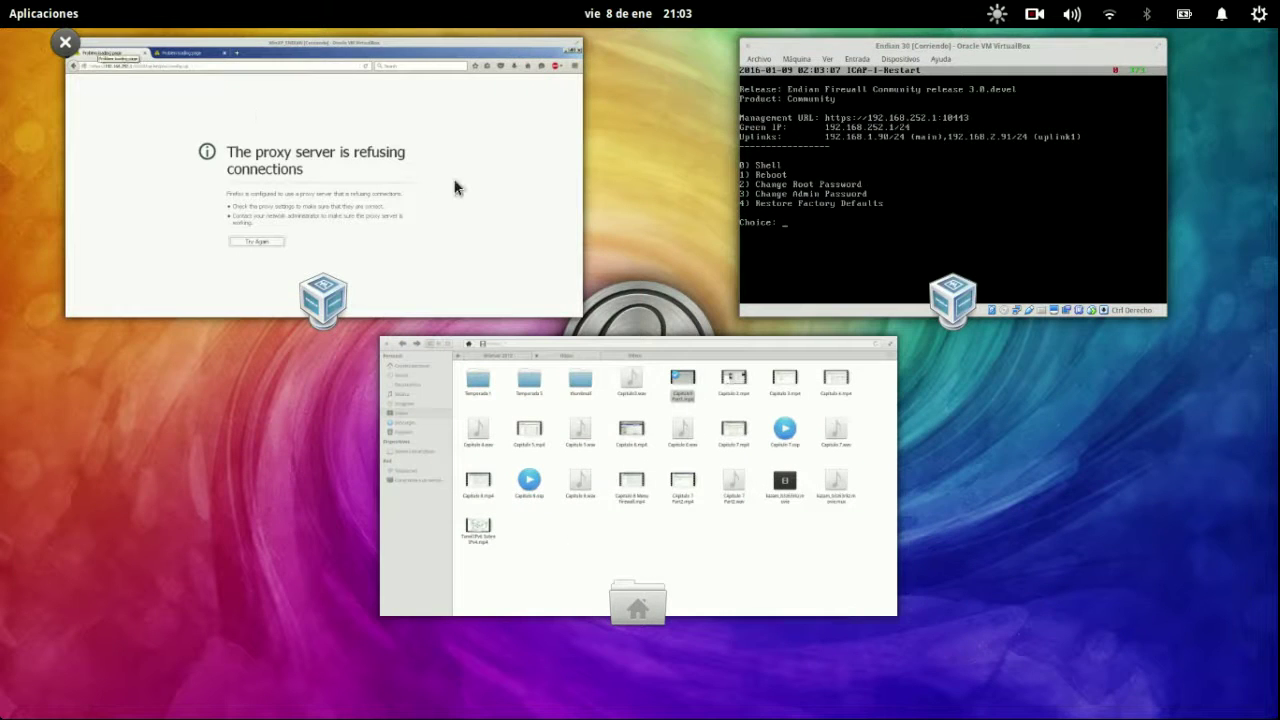
click(453, 189)
click(1258, 104)
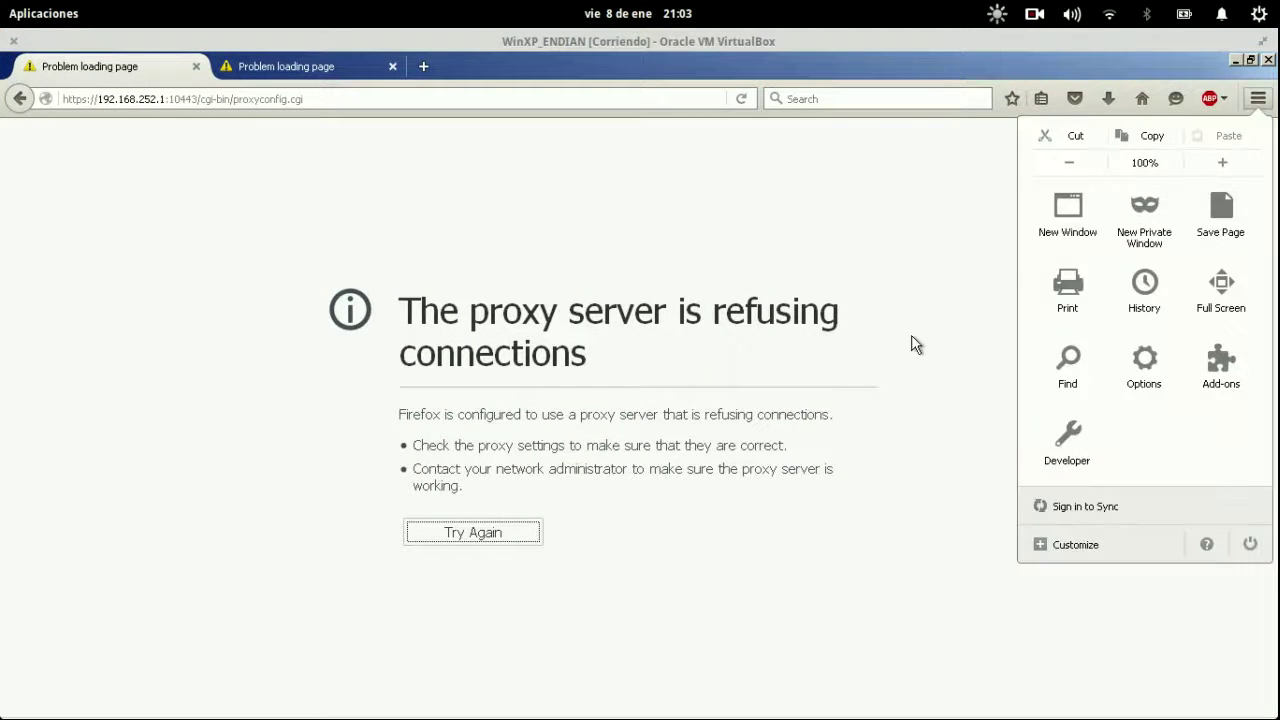
click(1087, 536)
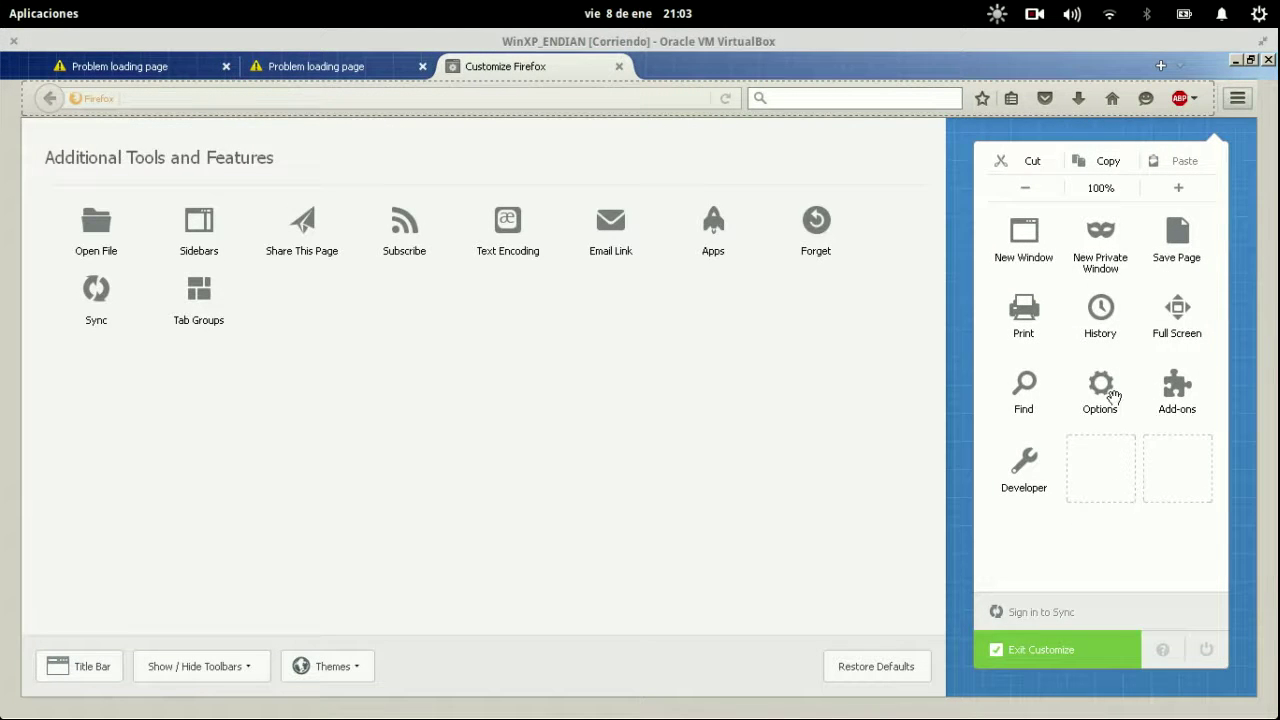
key(Escape)
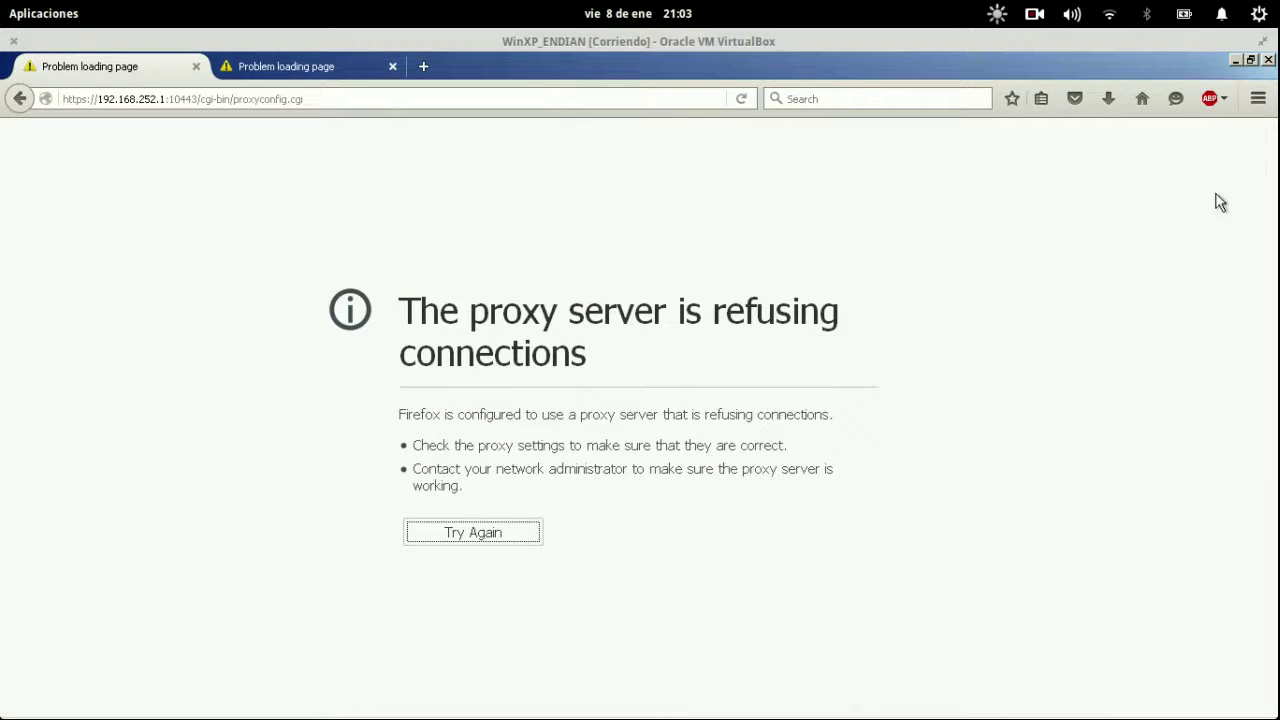
Set Firefox's network connection settings to No proxy.
click(1258, 100)
click(1145, 368)
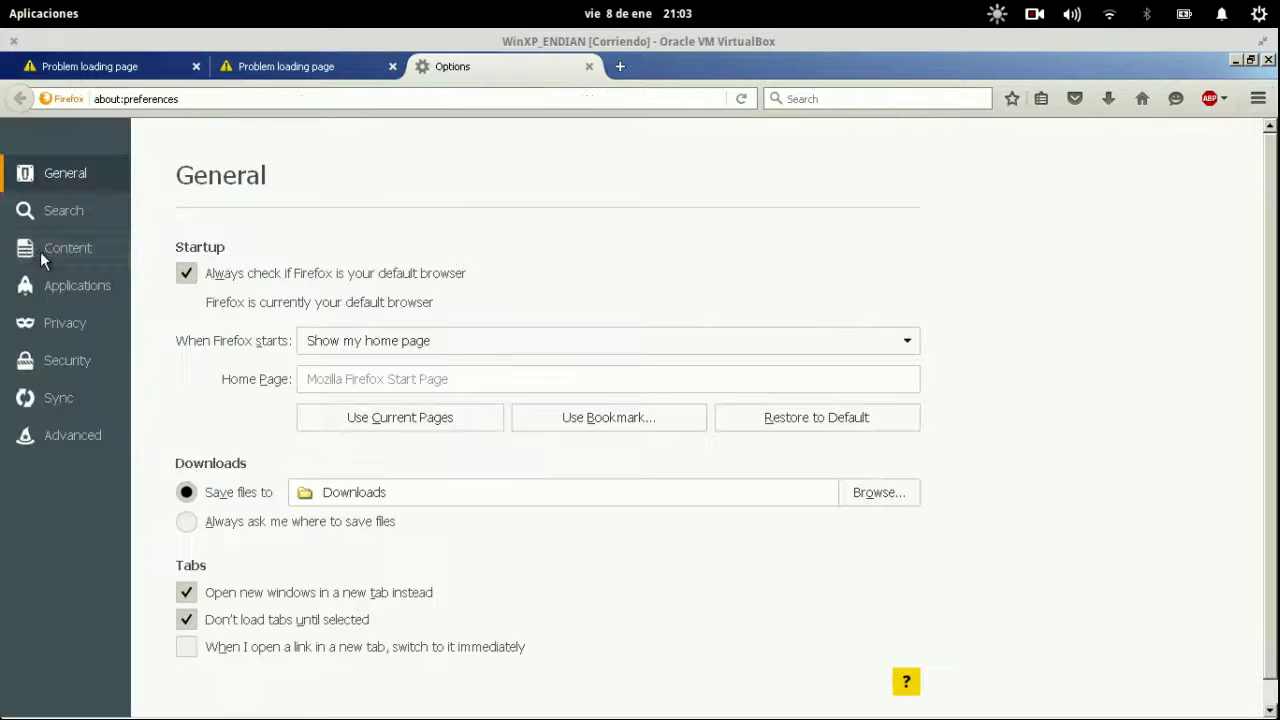
click(64, 435)
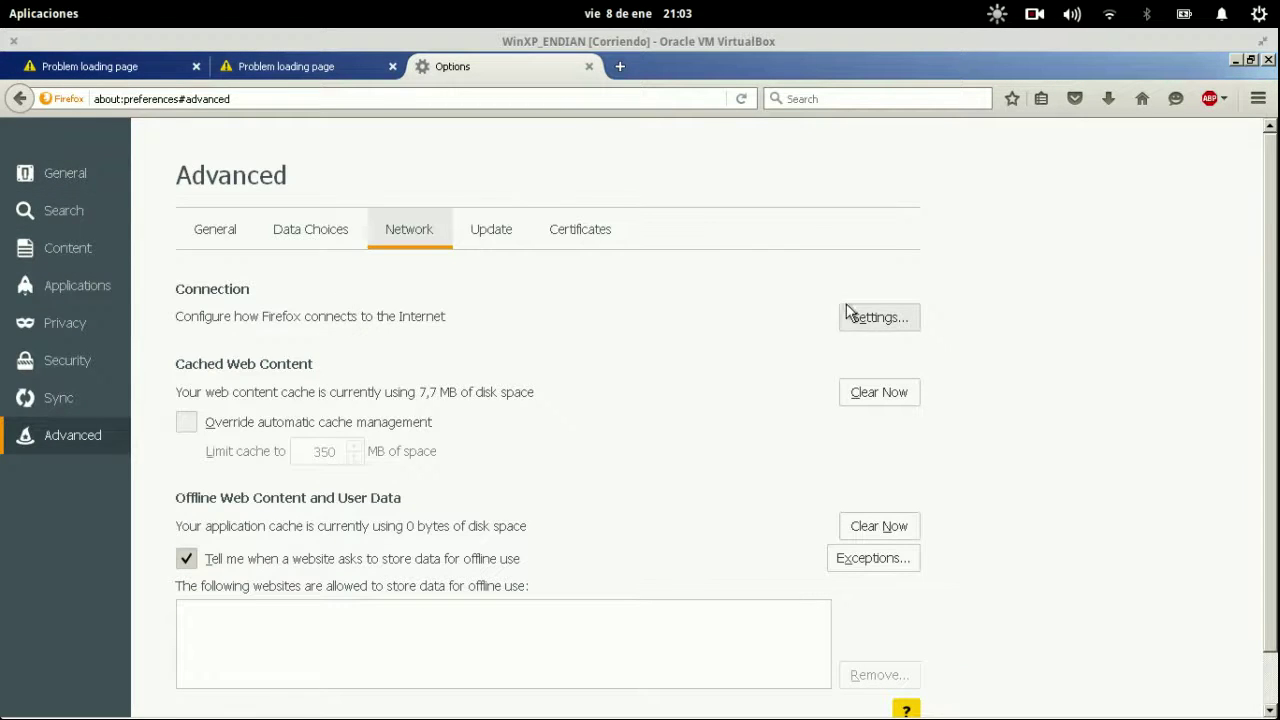
click(860, 318)
click(56, 108)
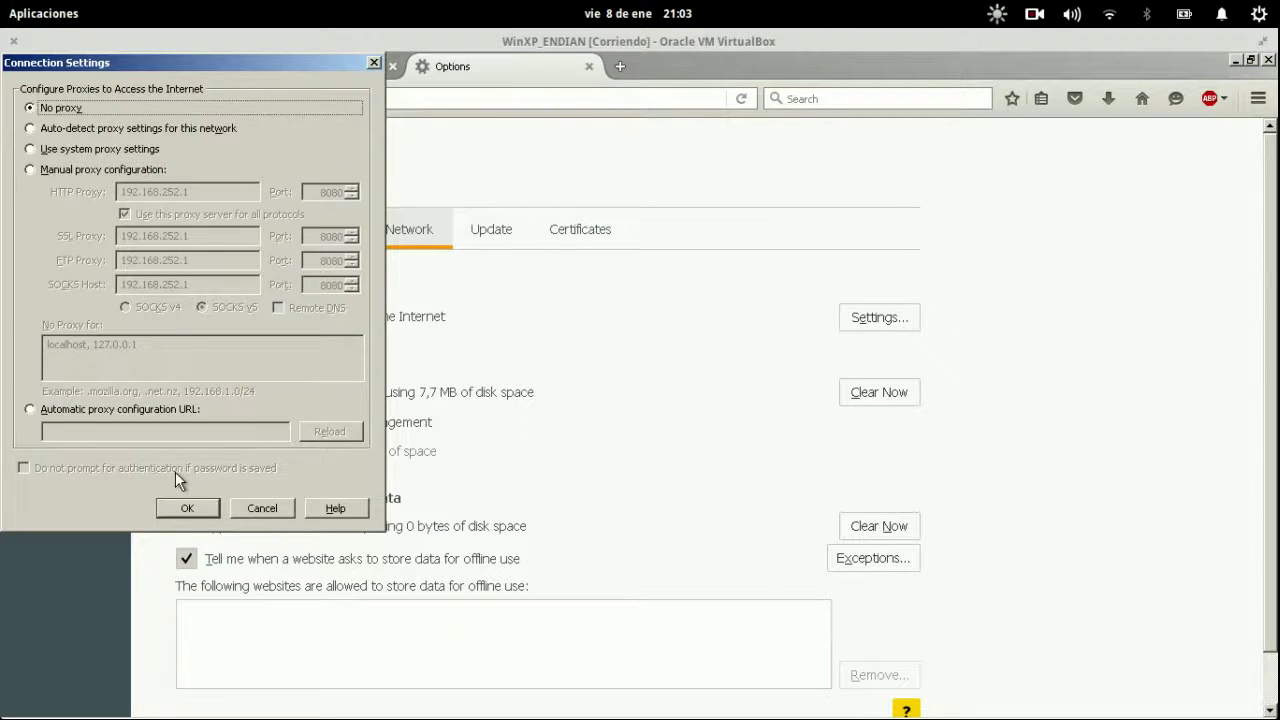
click(186, 508)
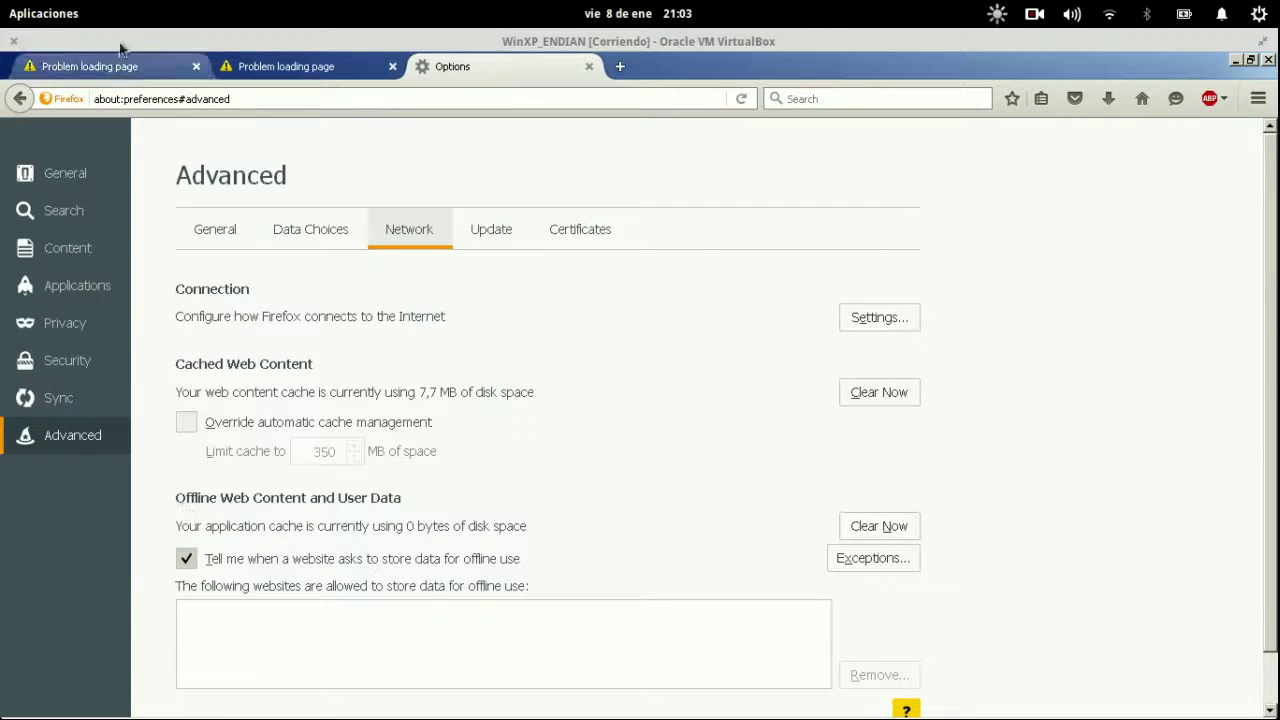
Reload proxyconfig.cgi, enable the HTTP proxy, and check the firewall VM console.
click(110, 66)
click(171, 100)
key(Return)
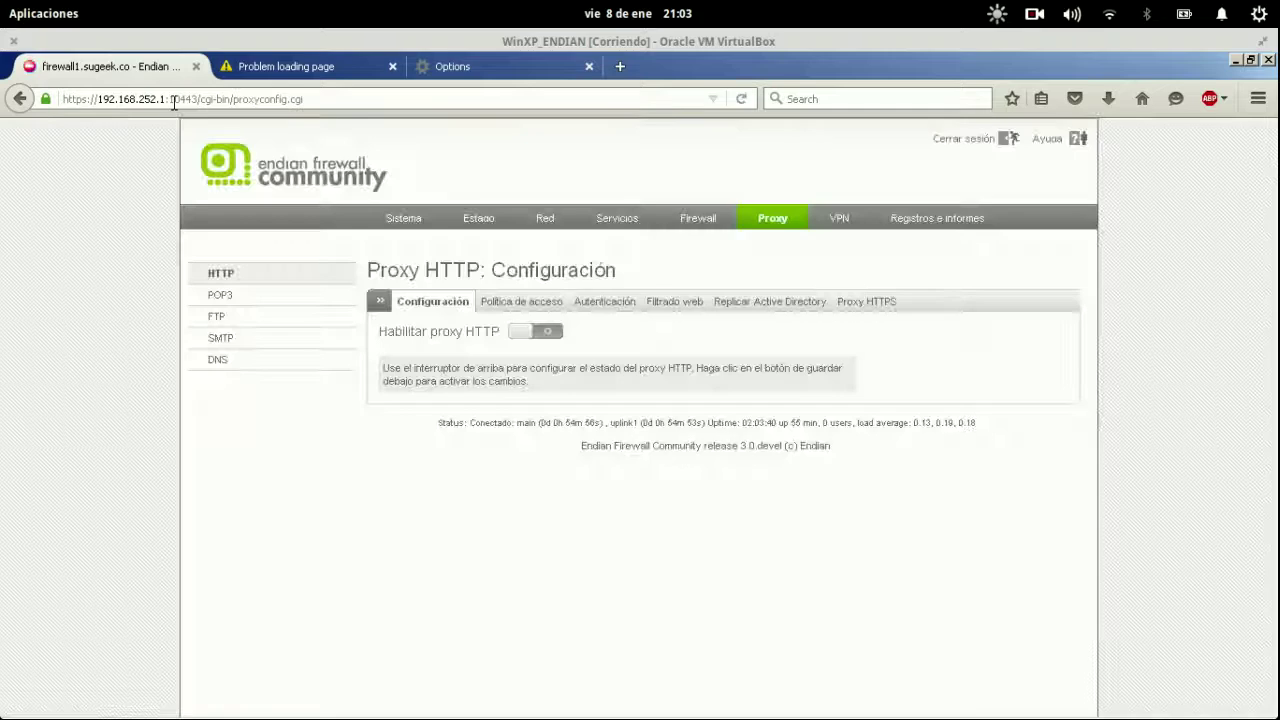
click(535, 333)
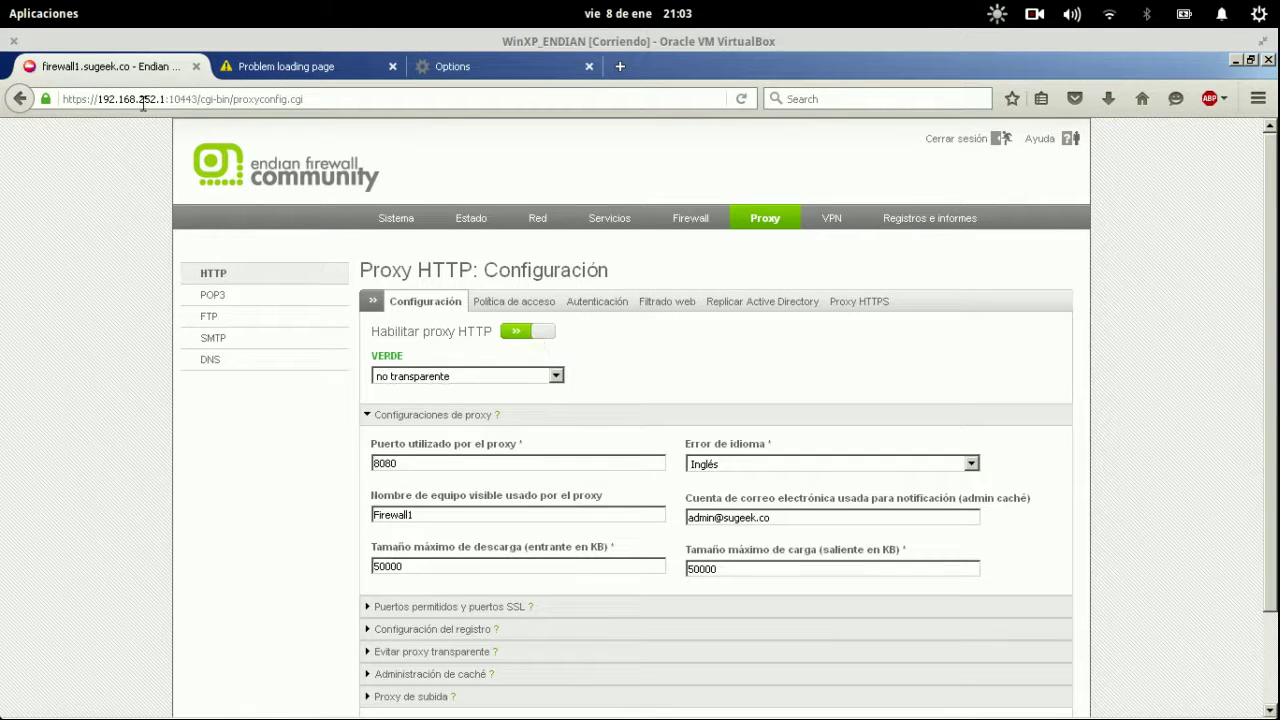
key(super)
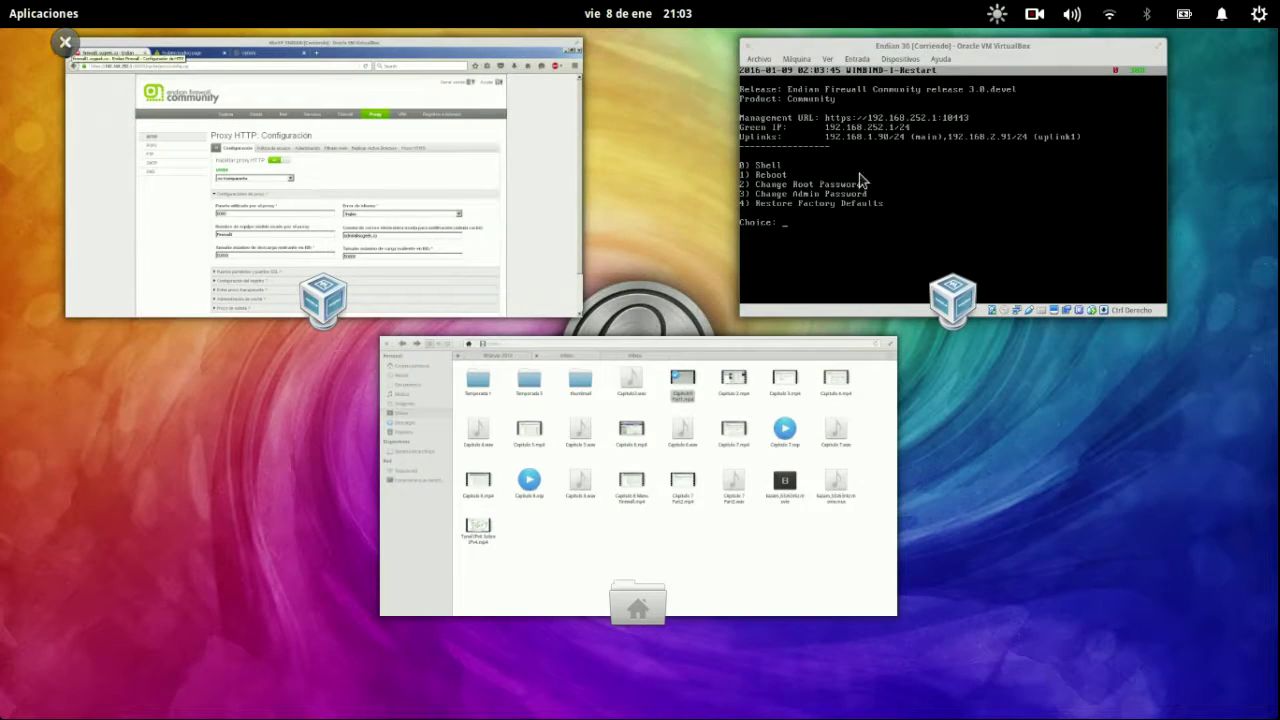
click(859, 173)
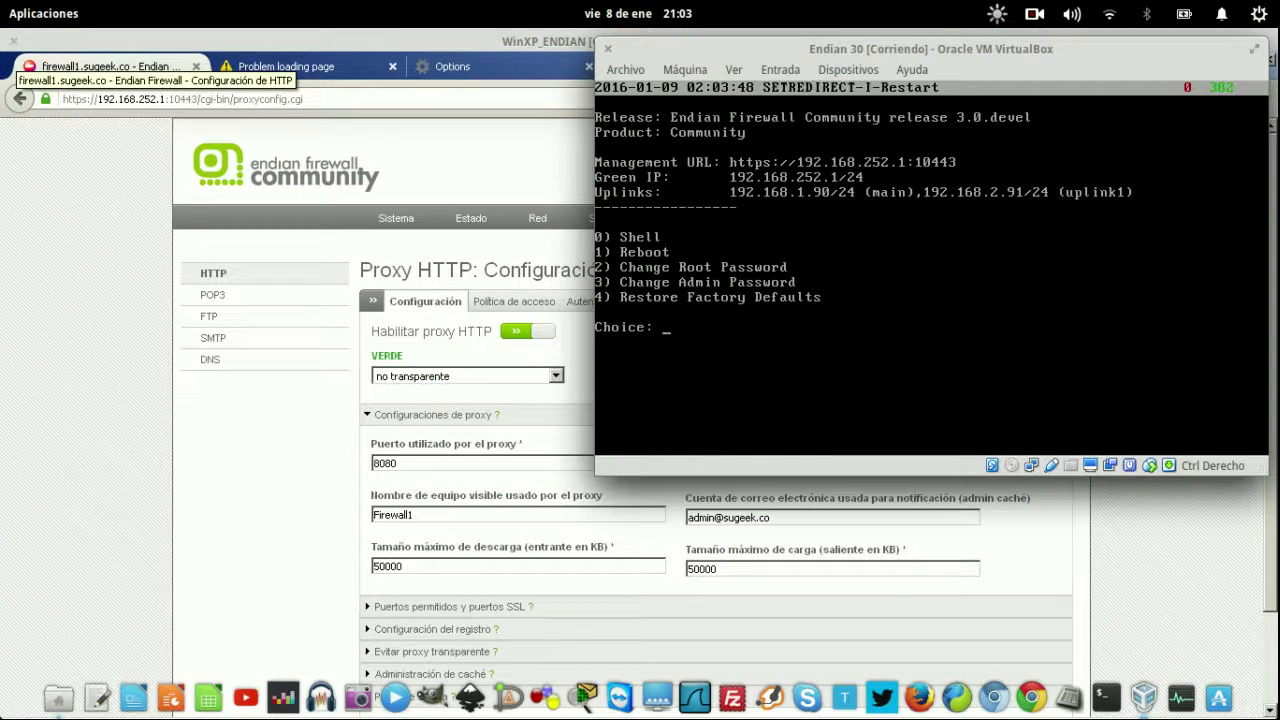
click(247, 155)
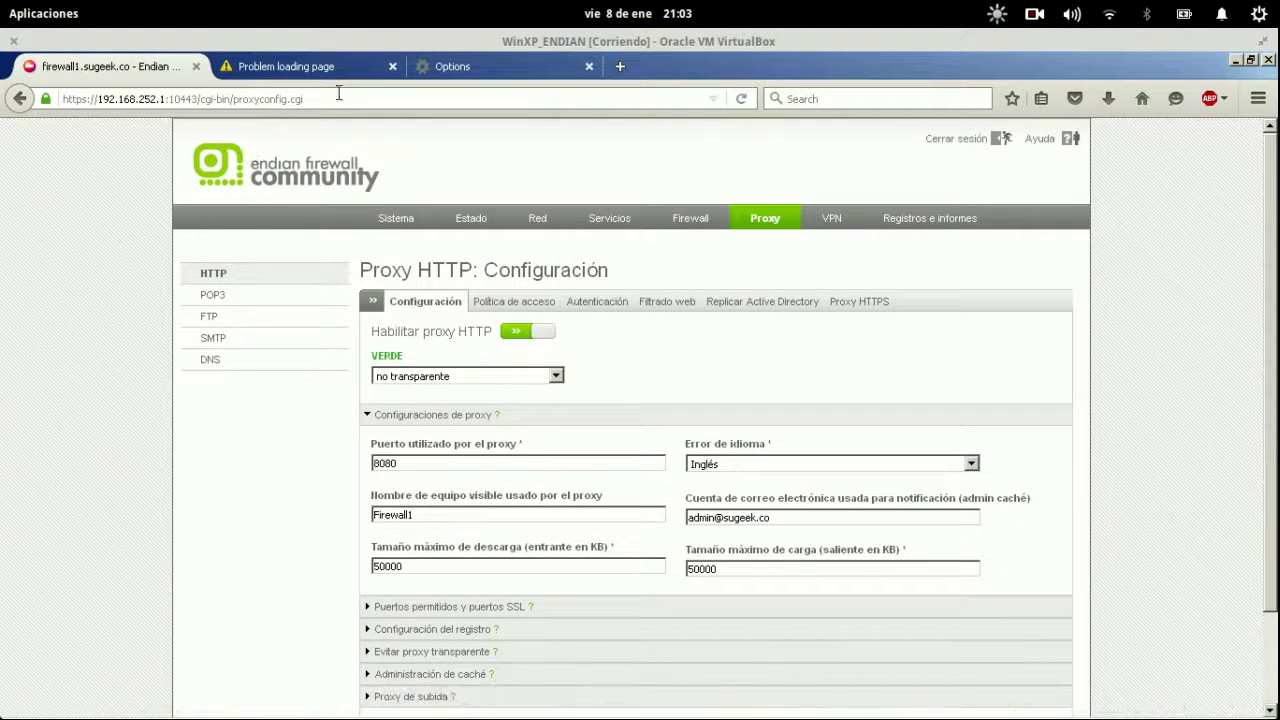
Switch Firefox back to manual proxy configuration using 192.168.252.1 port 8080.
click(1257, 102)
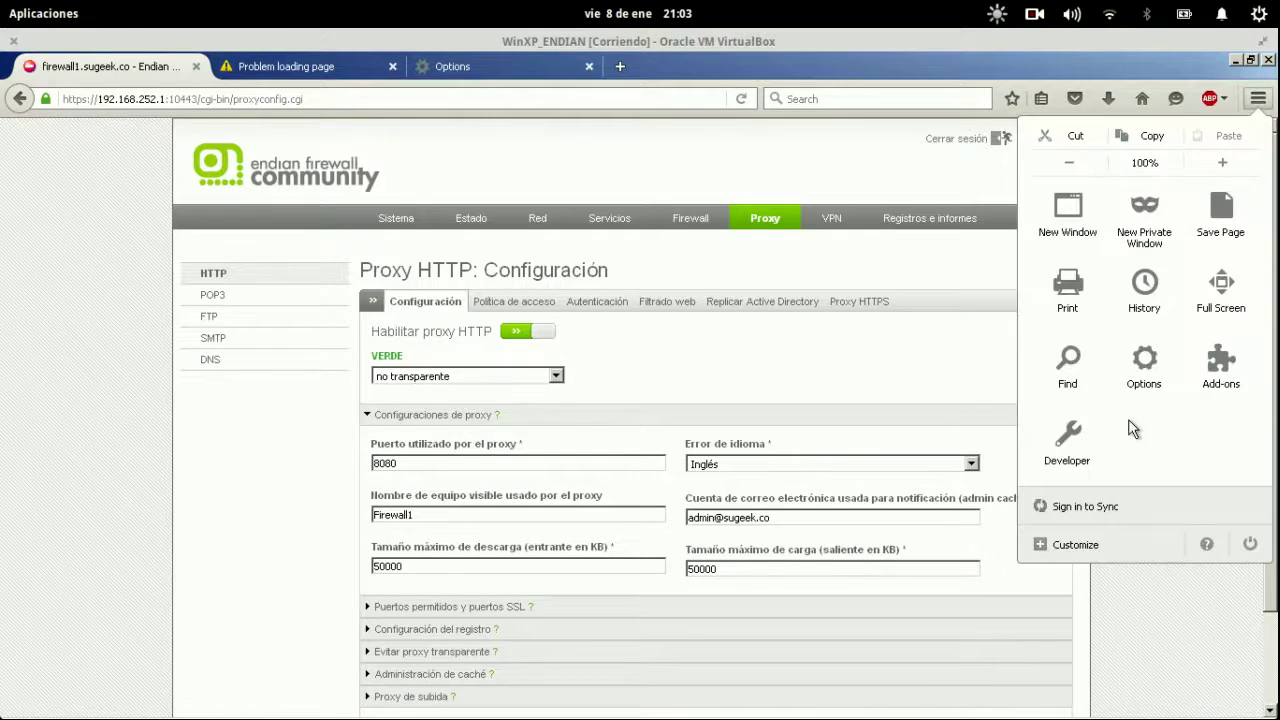
click(1148, 365)
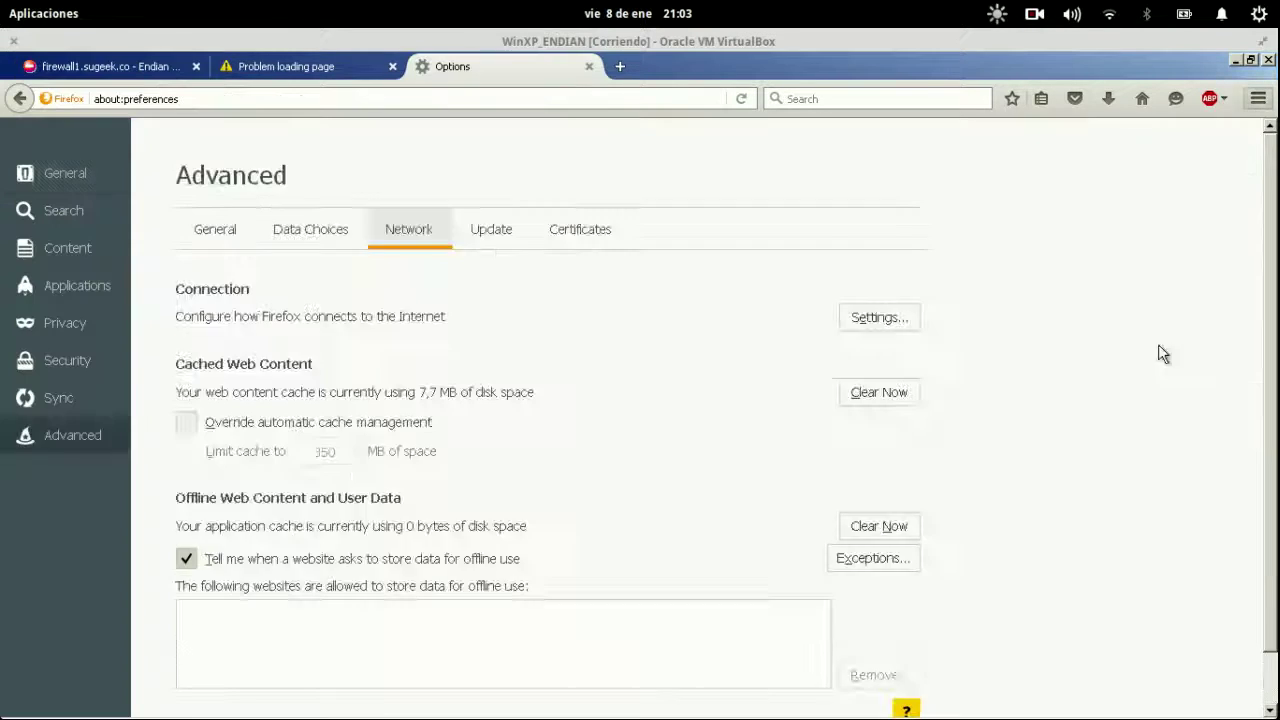
click(74, 430)
click(895, 322)
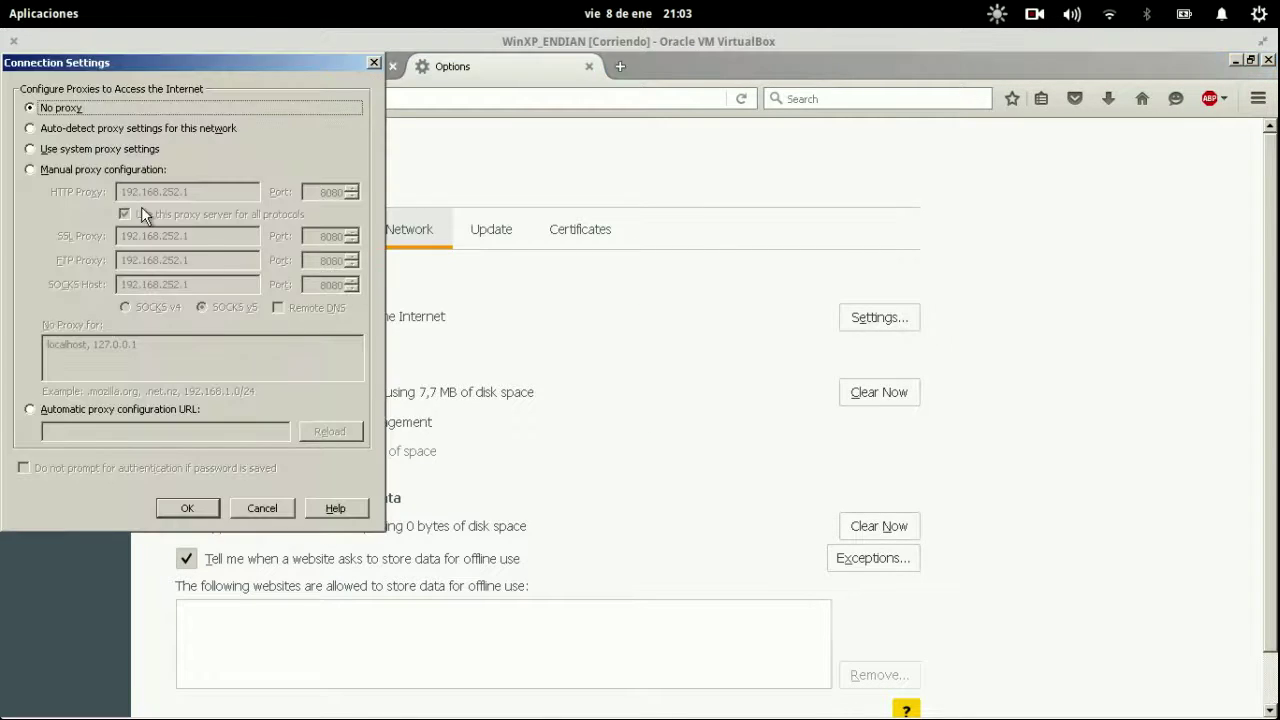
click(85, 168)
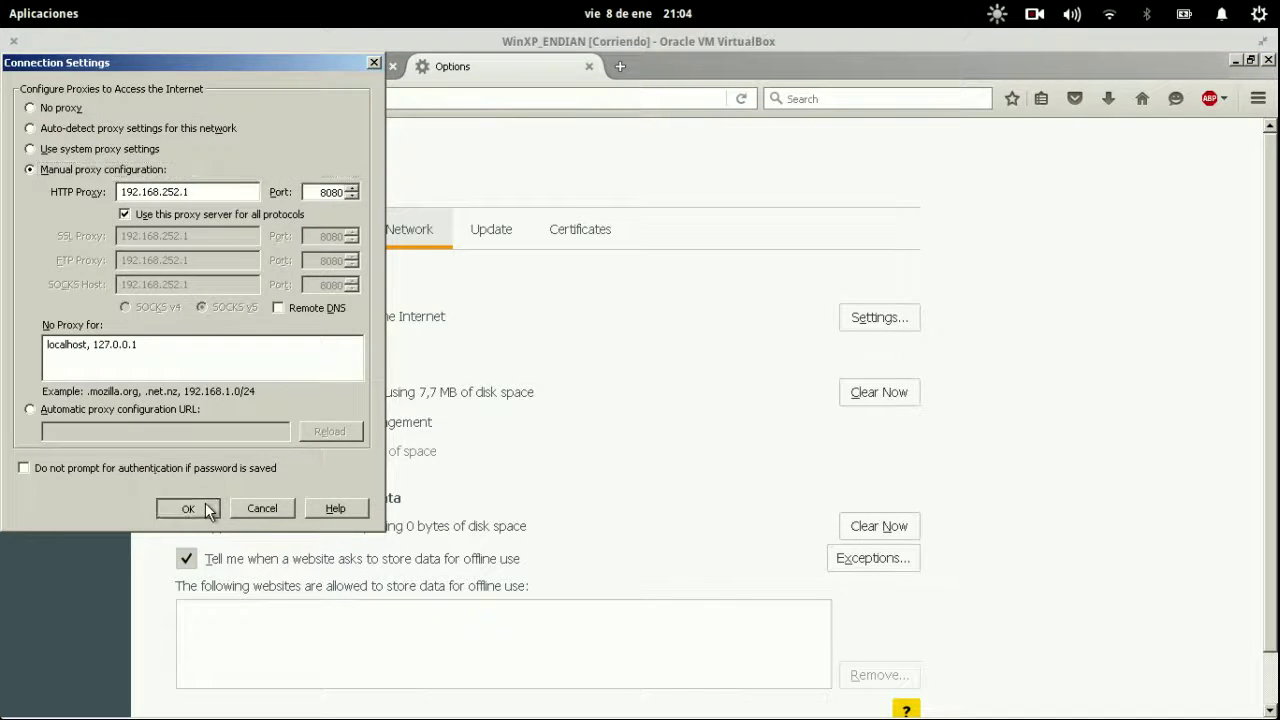
click(208, 502)
Reload genbeta.com through the firewall proxy.
click(130, 70)
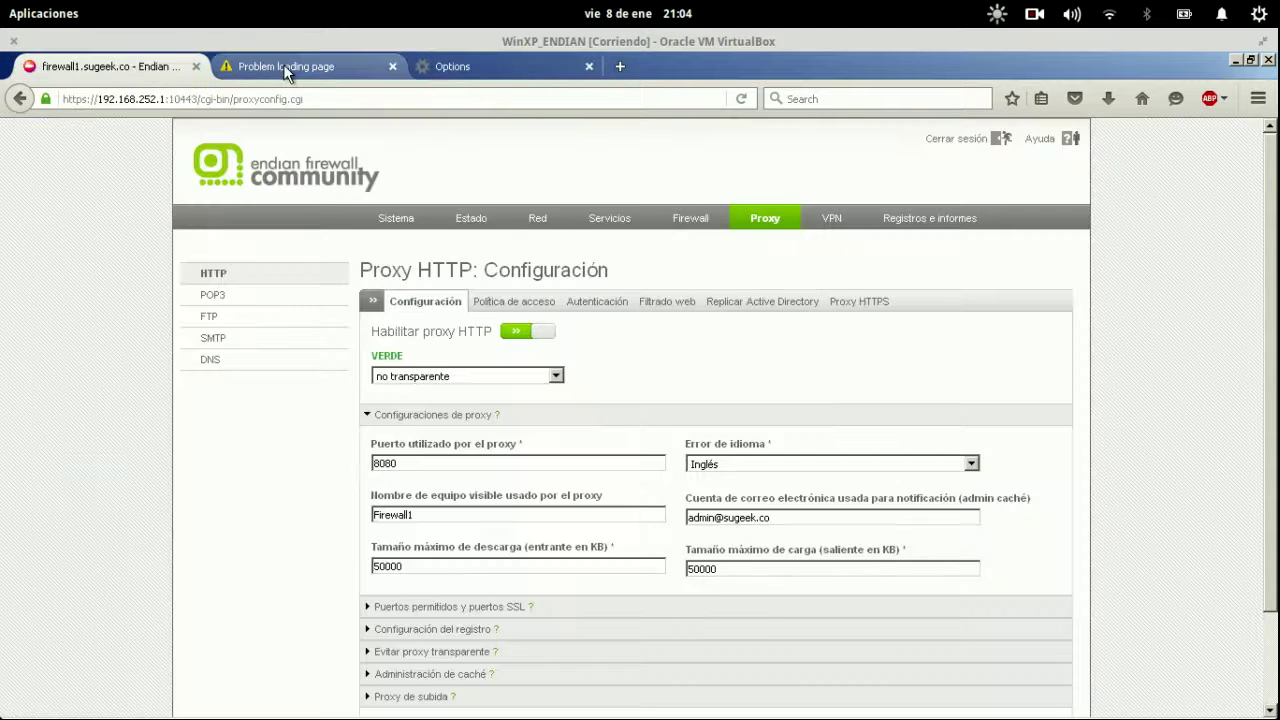
click(283, 66)
click(283, 96)
key(Return)
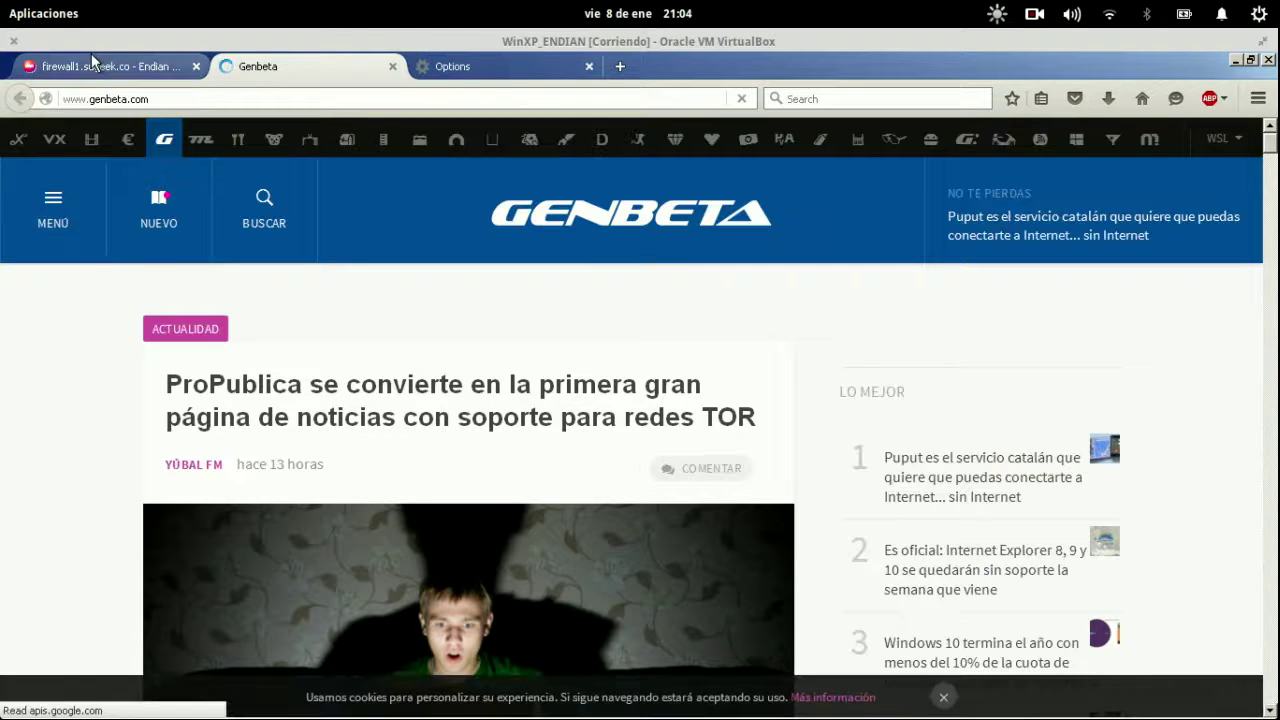
Reload the Genbeta news page through the proxy.
click(104, 64)
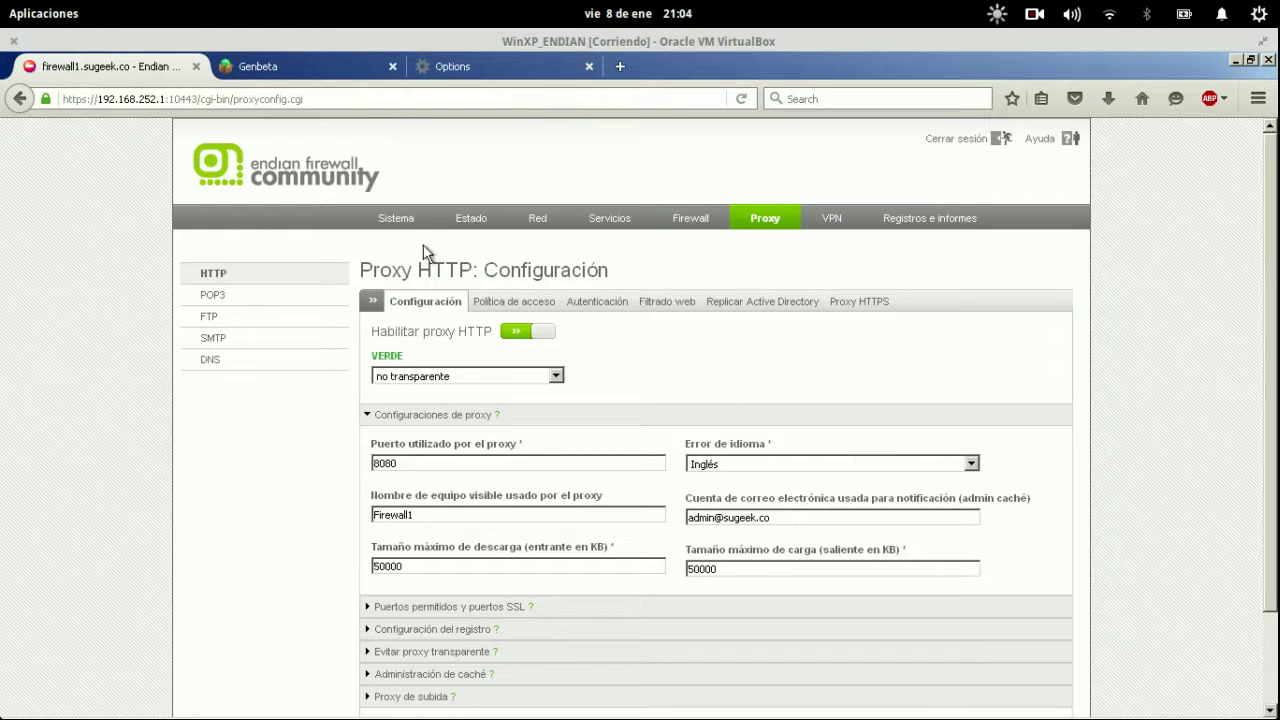
click(315, 67)
click(338, 94)
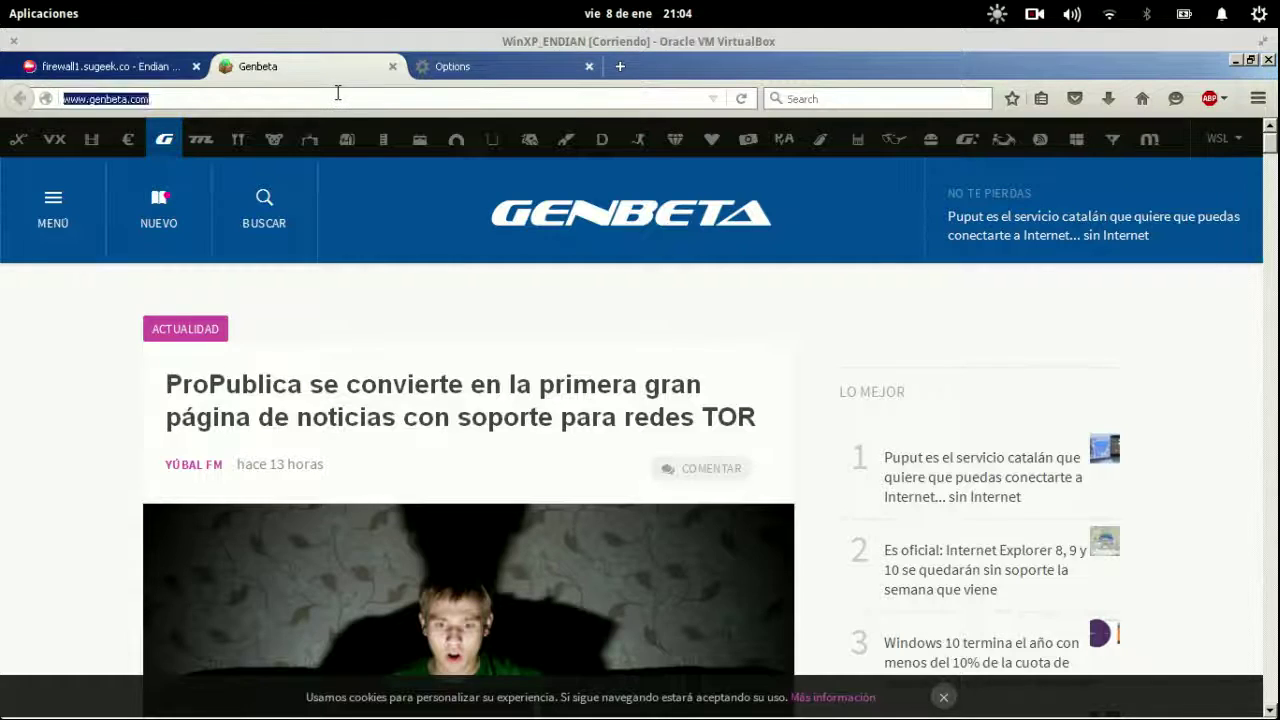
key(Return)
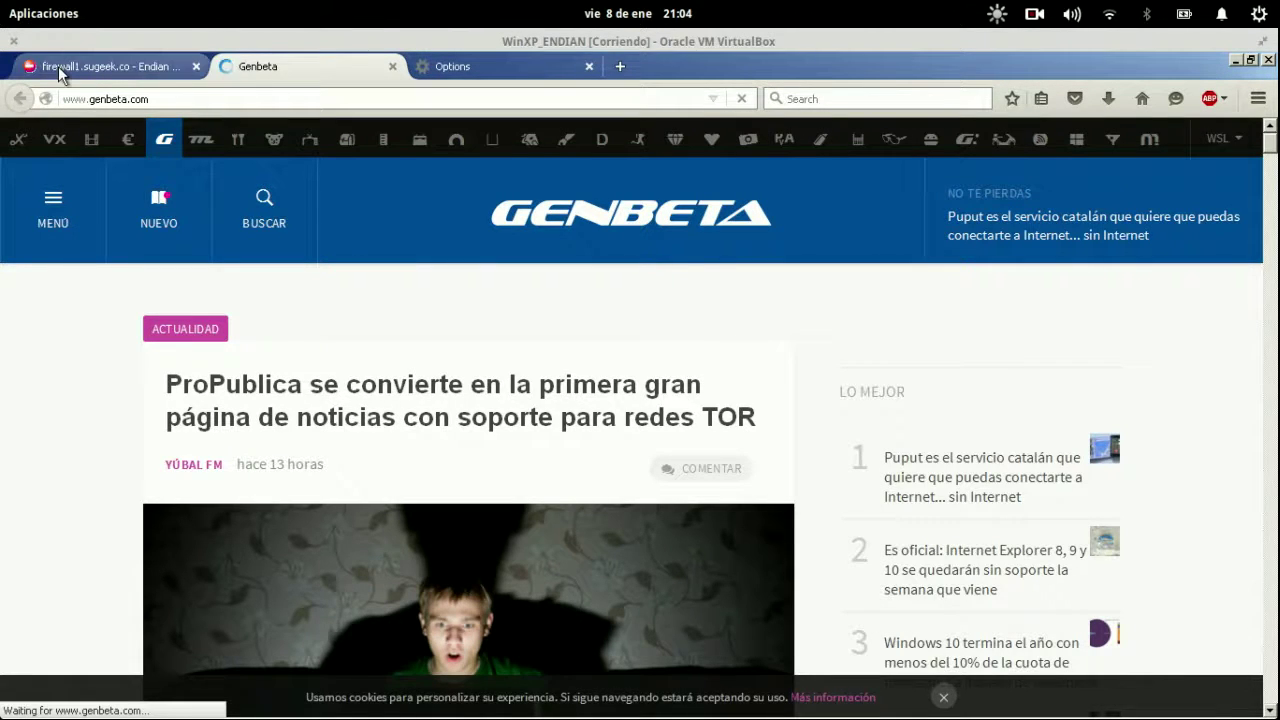
Visit ninjaproxy.com in the Options tab and confirm Endian's 'Access has been denied!' page.
click(504, 66)
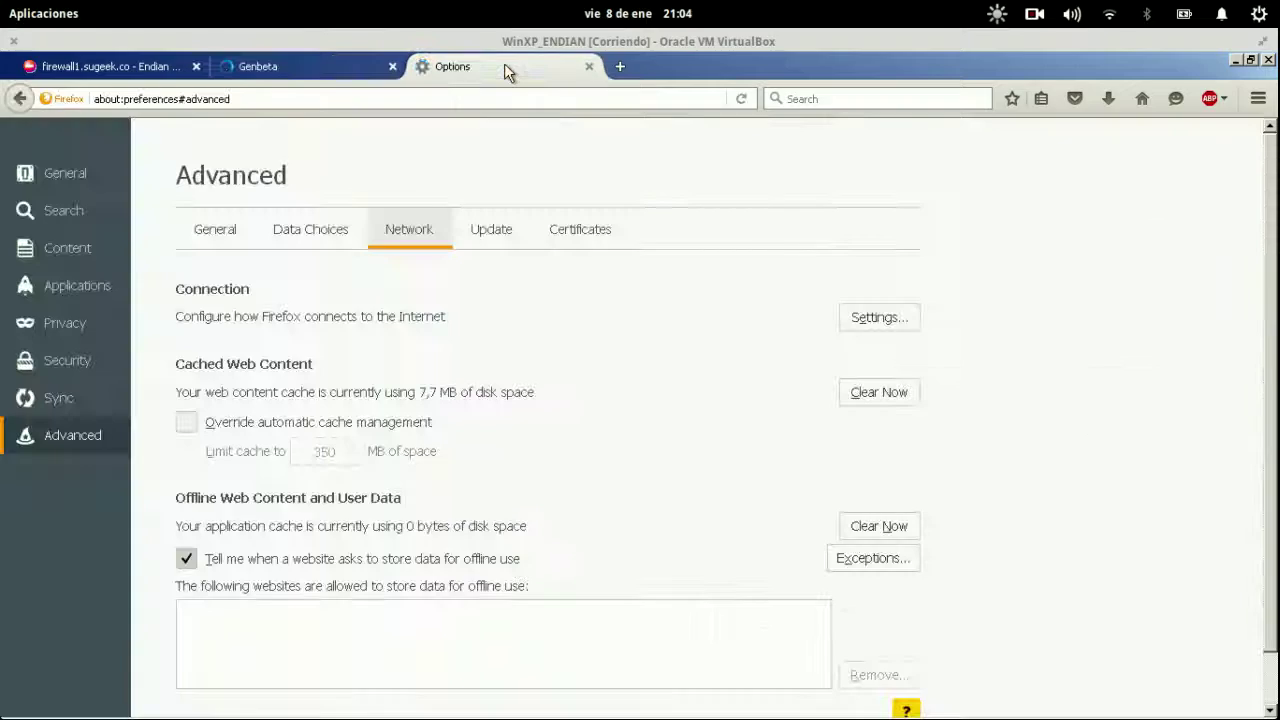
click(467, 97)
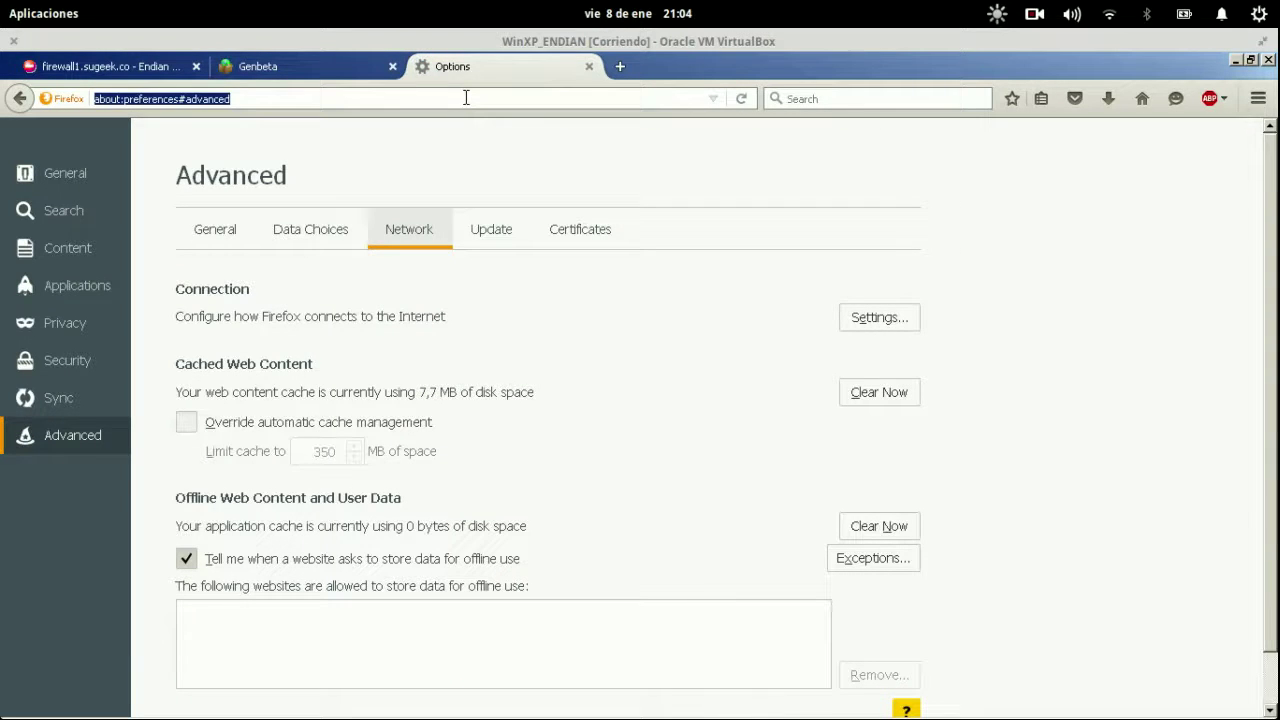
text(nij)
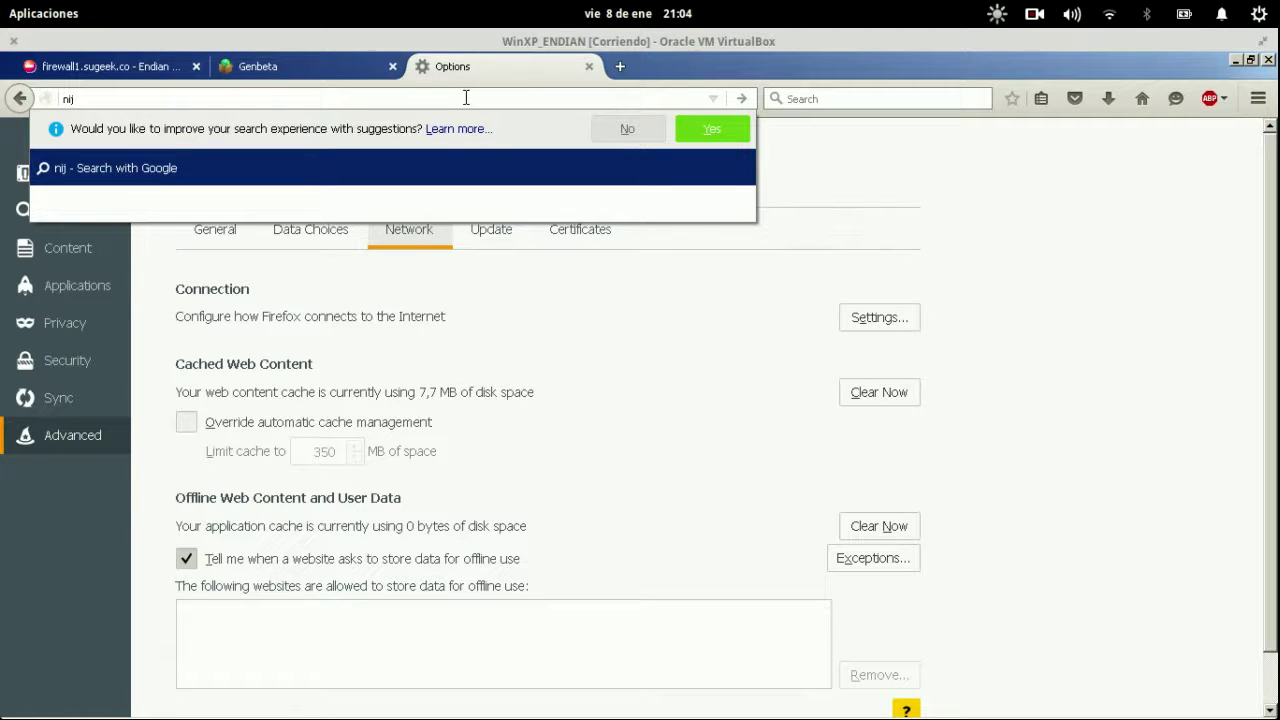
key(BackSpace)
key(BackSpace)
text(injaproxy.com)
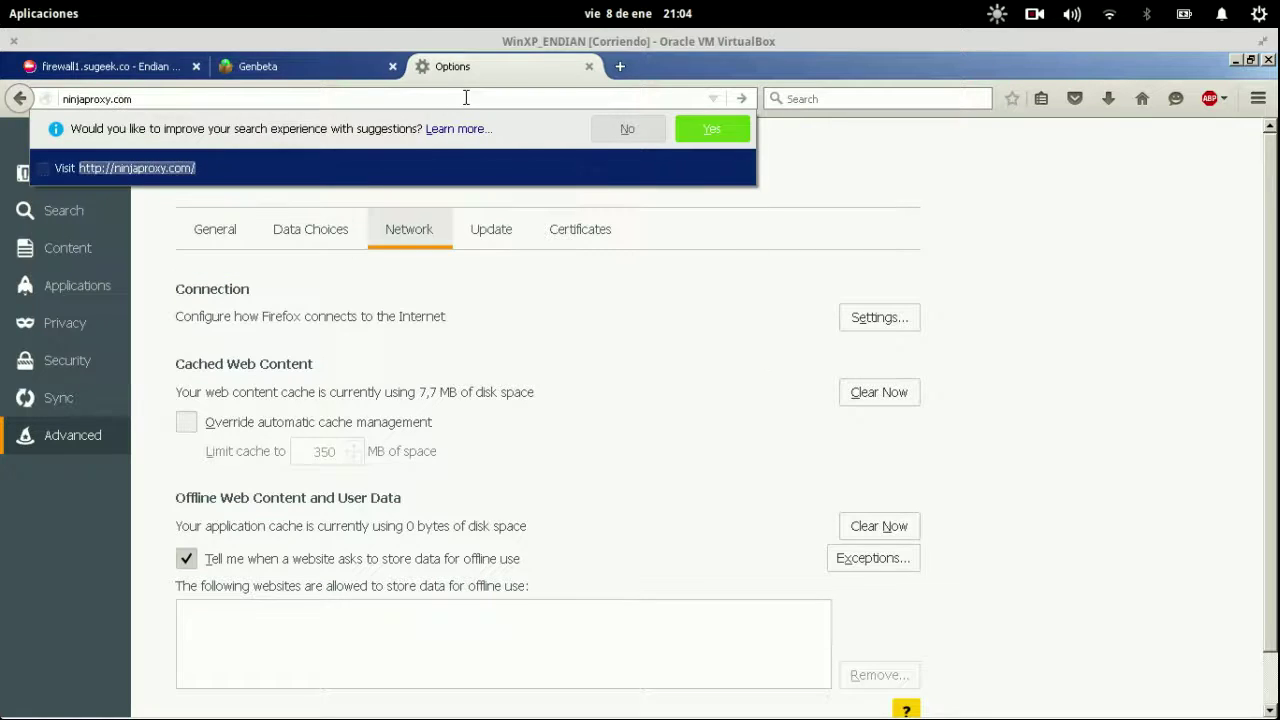
key(Return)
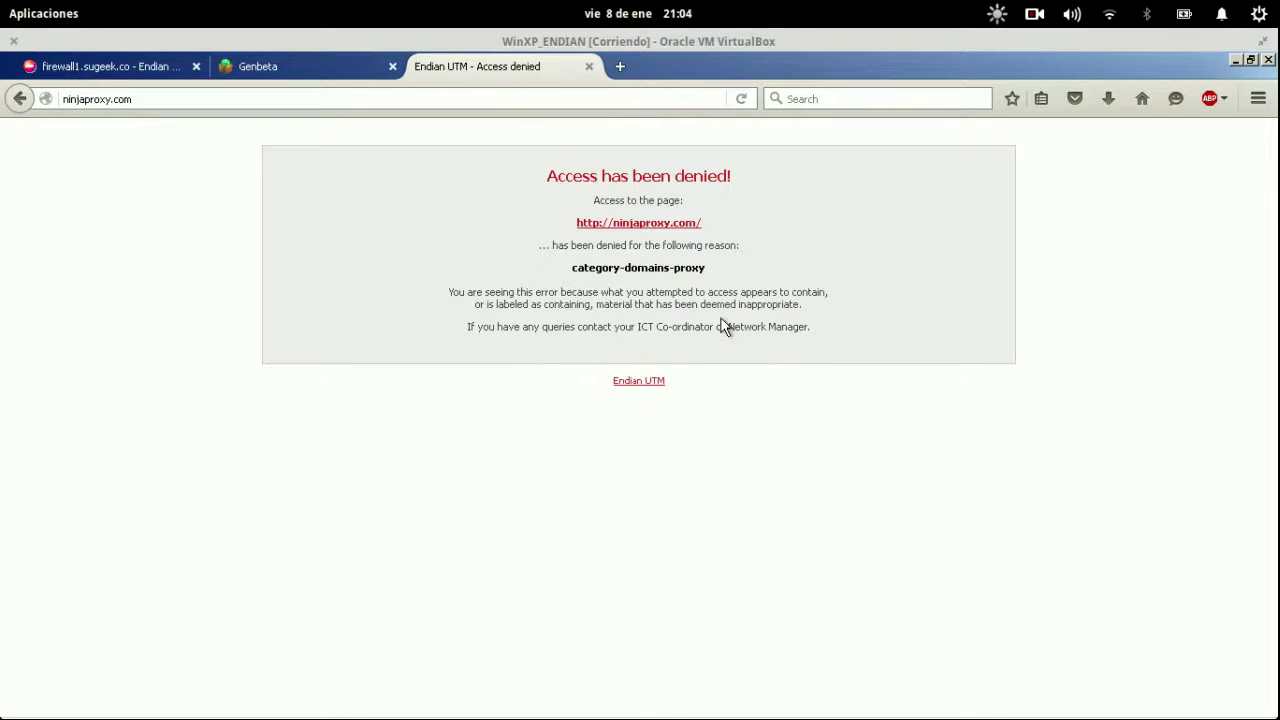
drag(548, 186, 736, 188)
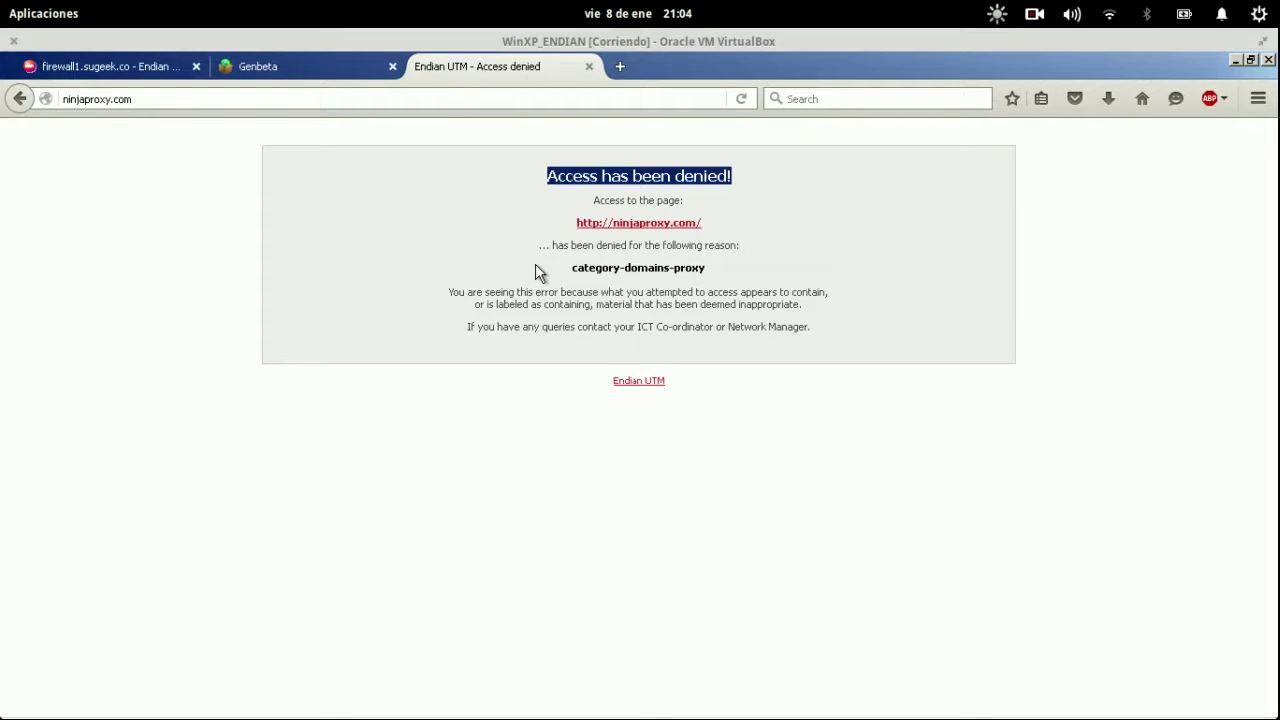
click(689, 382)
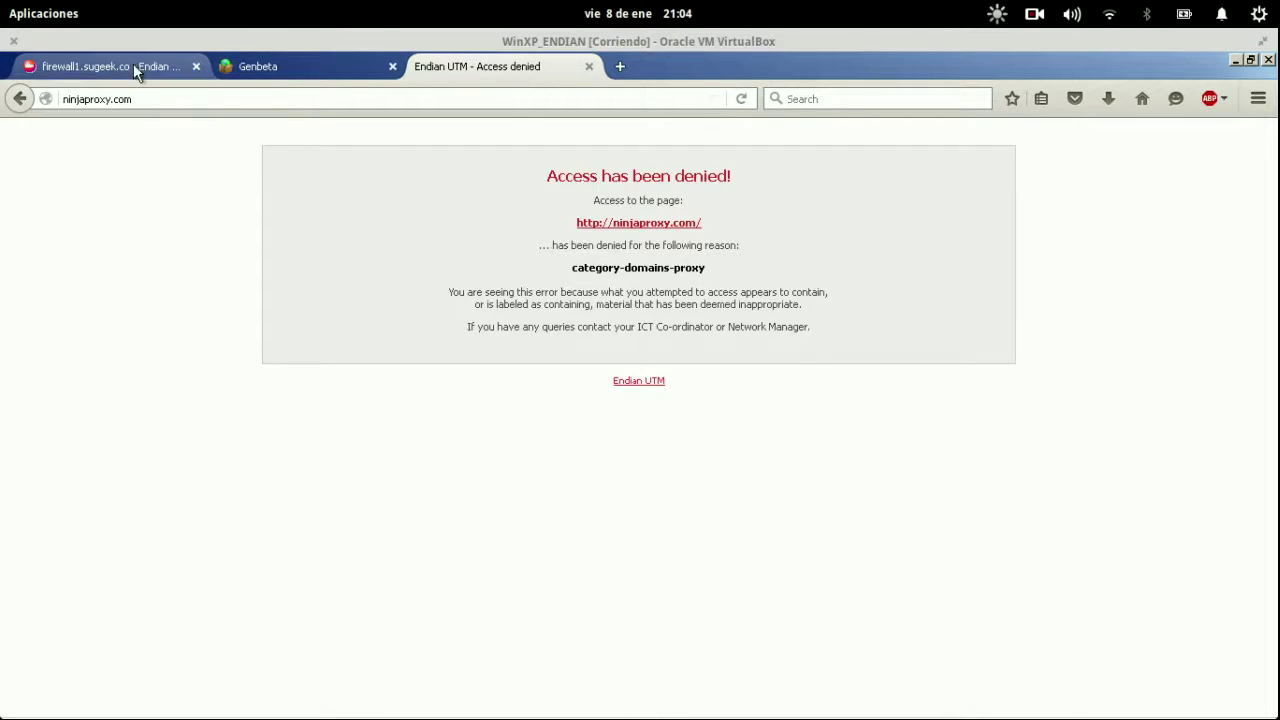
click(133, 66)
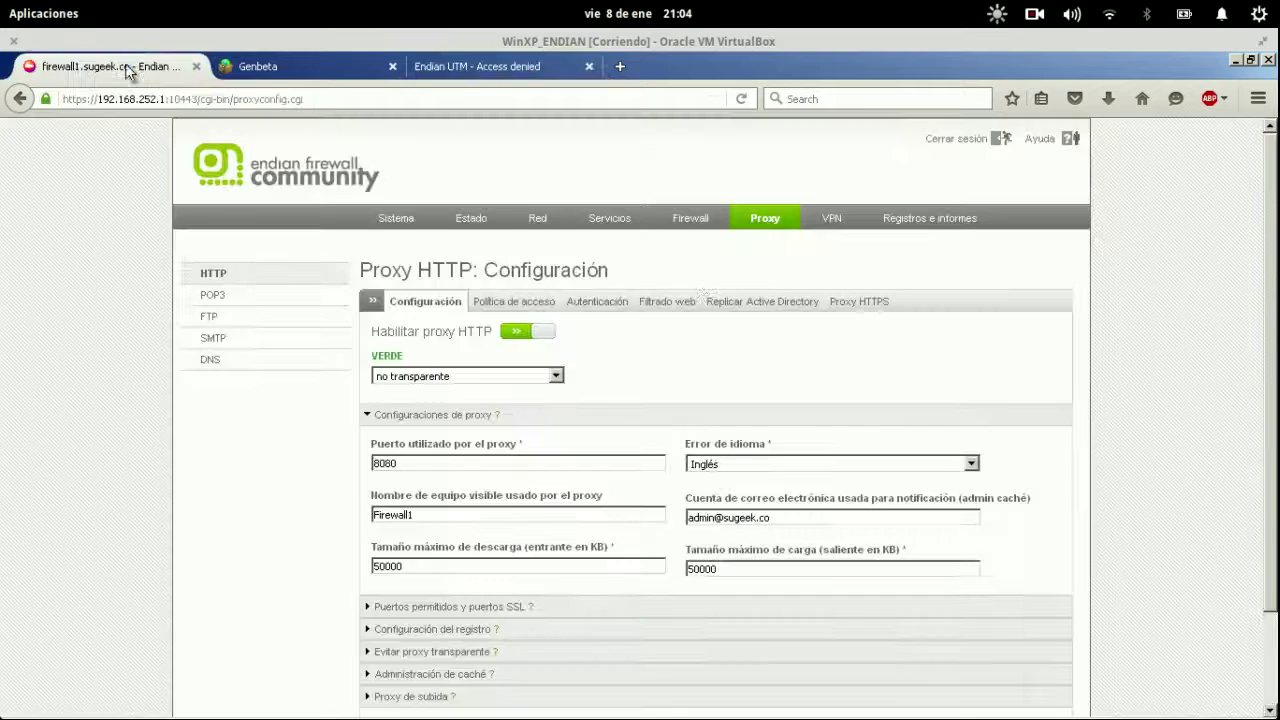
Save and apply the Navegacion_Filtro_Alto profile with its custom allow list (.ninjaproxy.com).
click(668, 302)
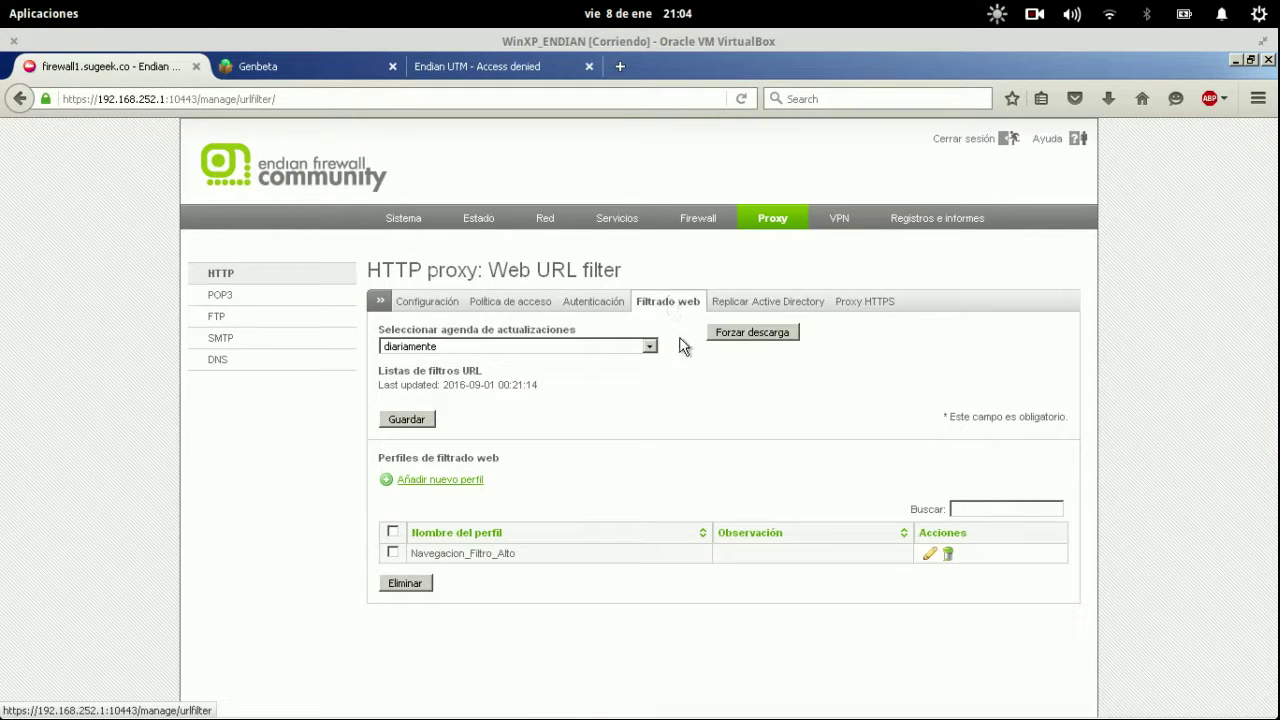
click(925, 558)
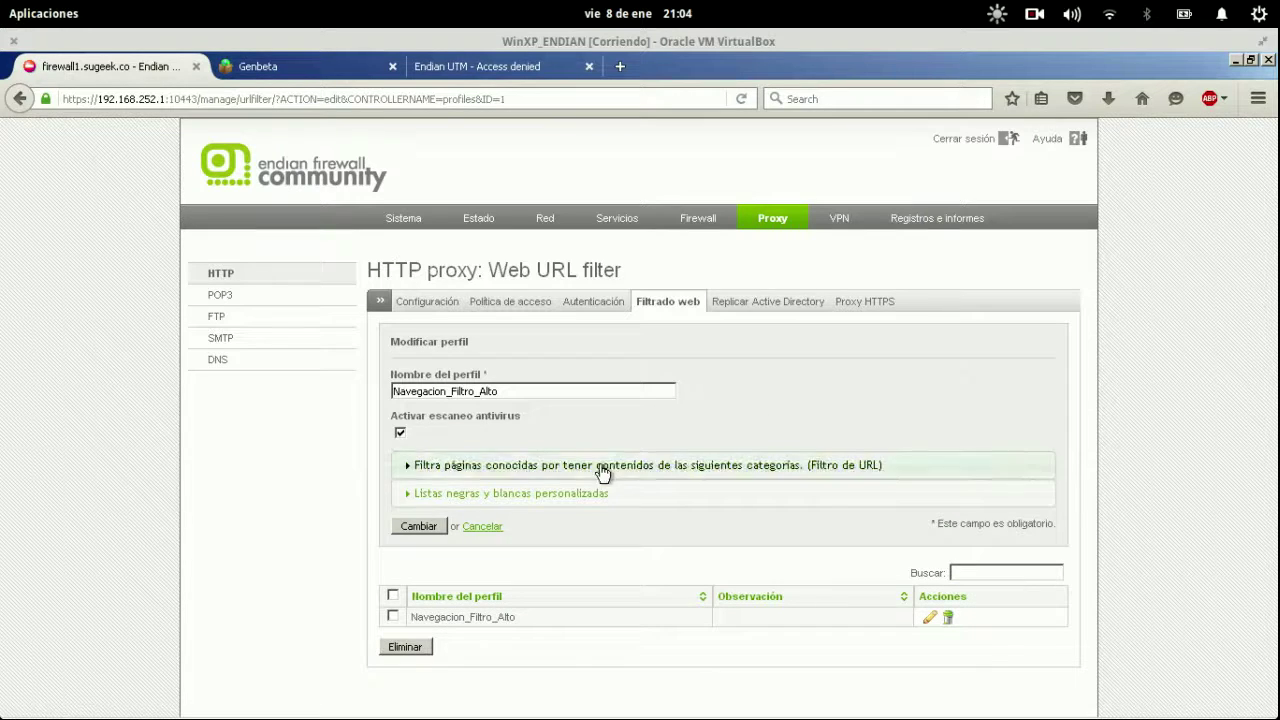
click(586, 493)
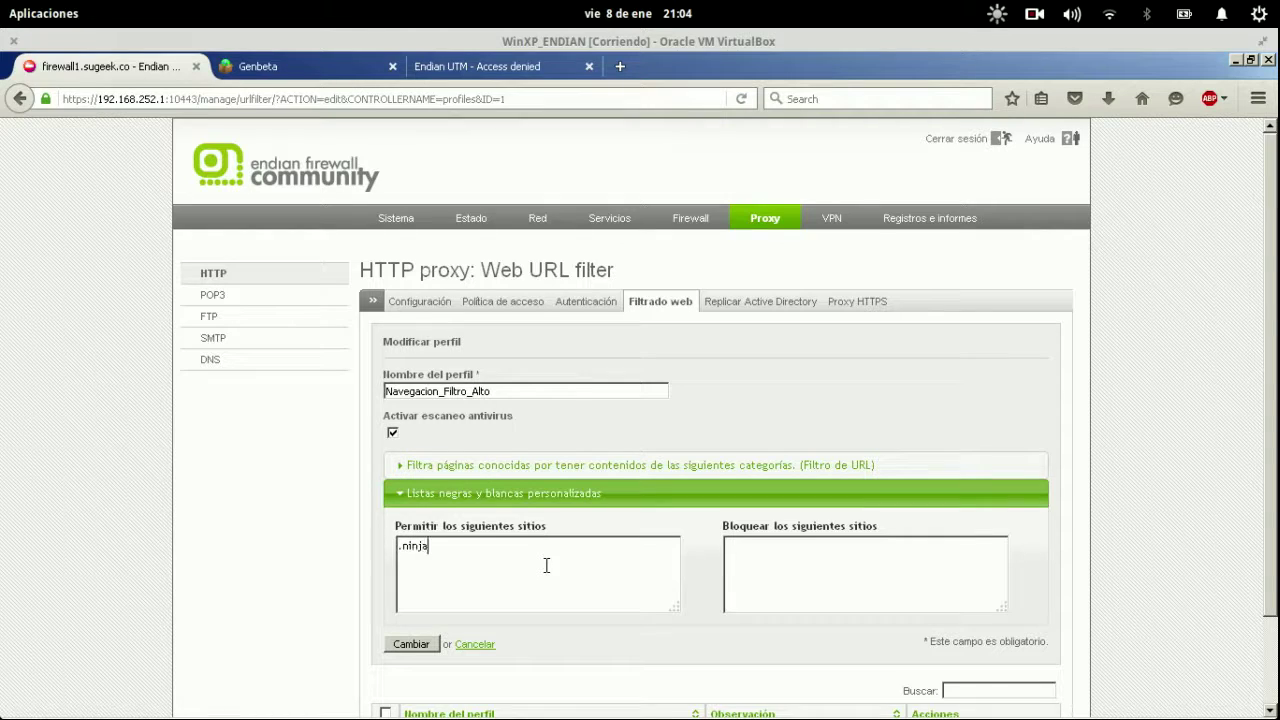
click(411, 644)
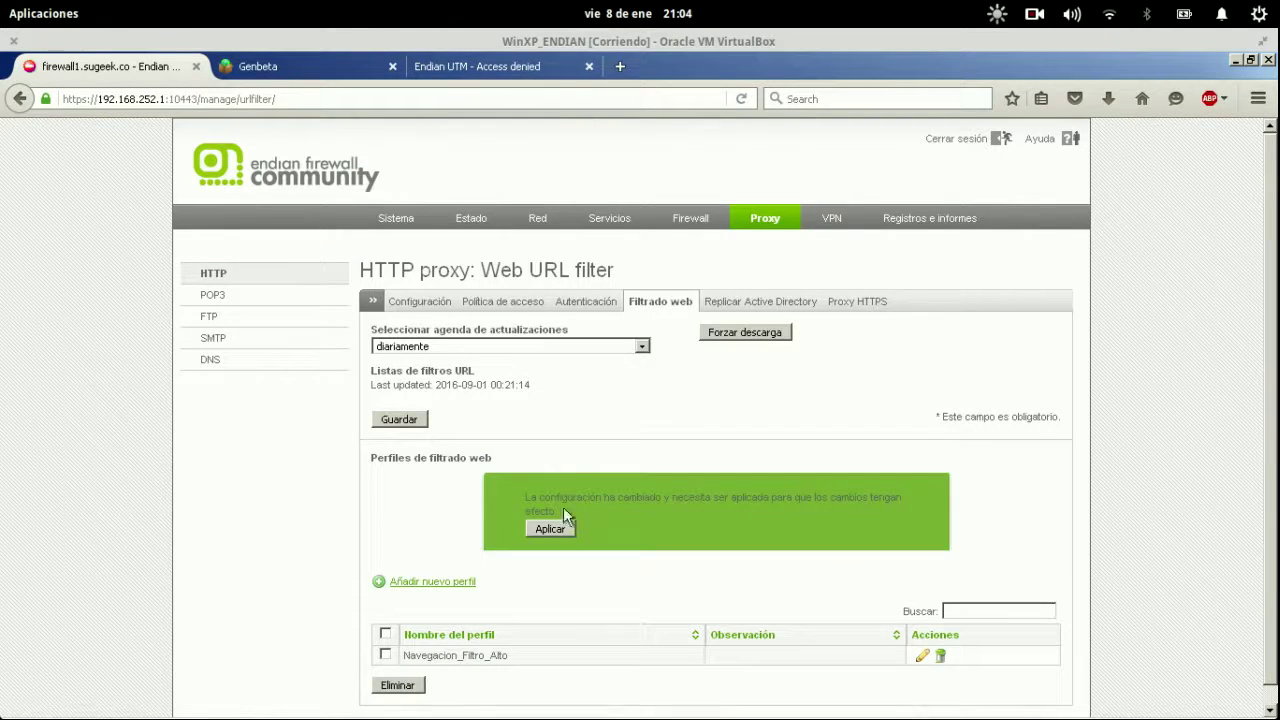
click(550, 528)
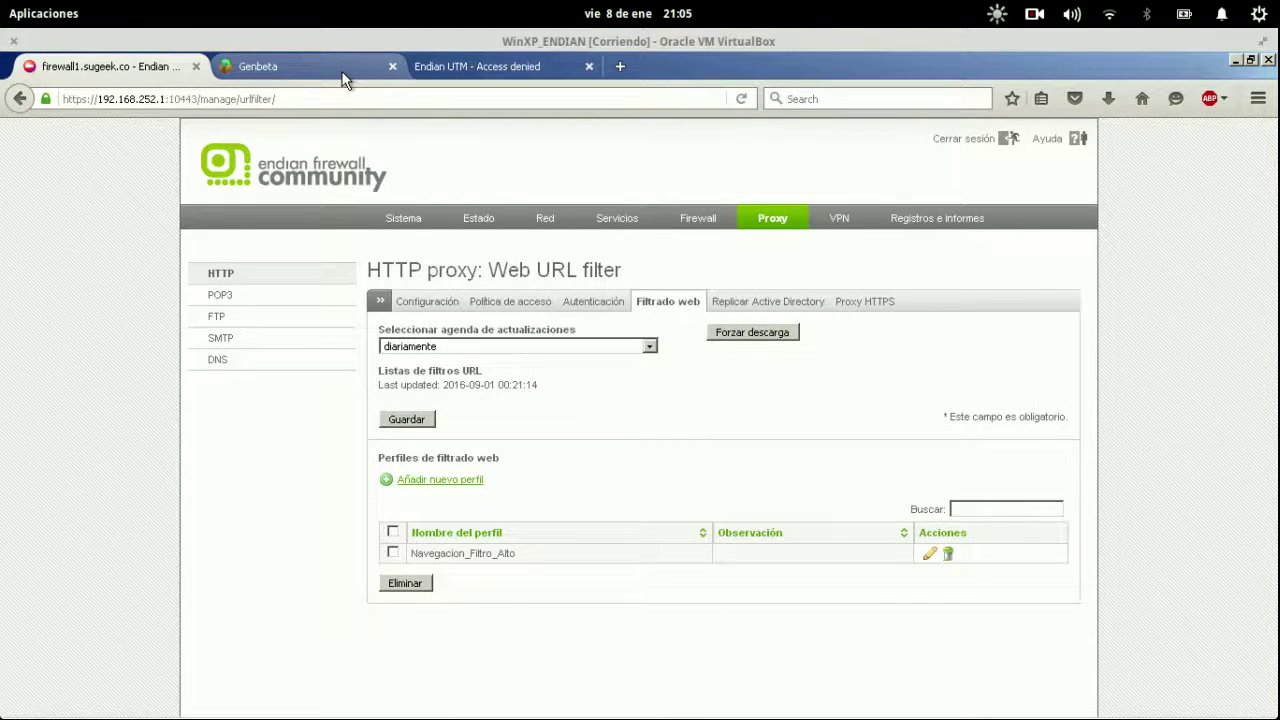
Reload ninjaproxy.com several times in the access-denied tab to retest it.
click(335, 70)
click(428, 64)
click(448, 91)
click(448, 91)
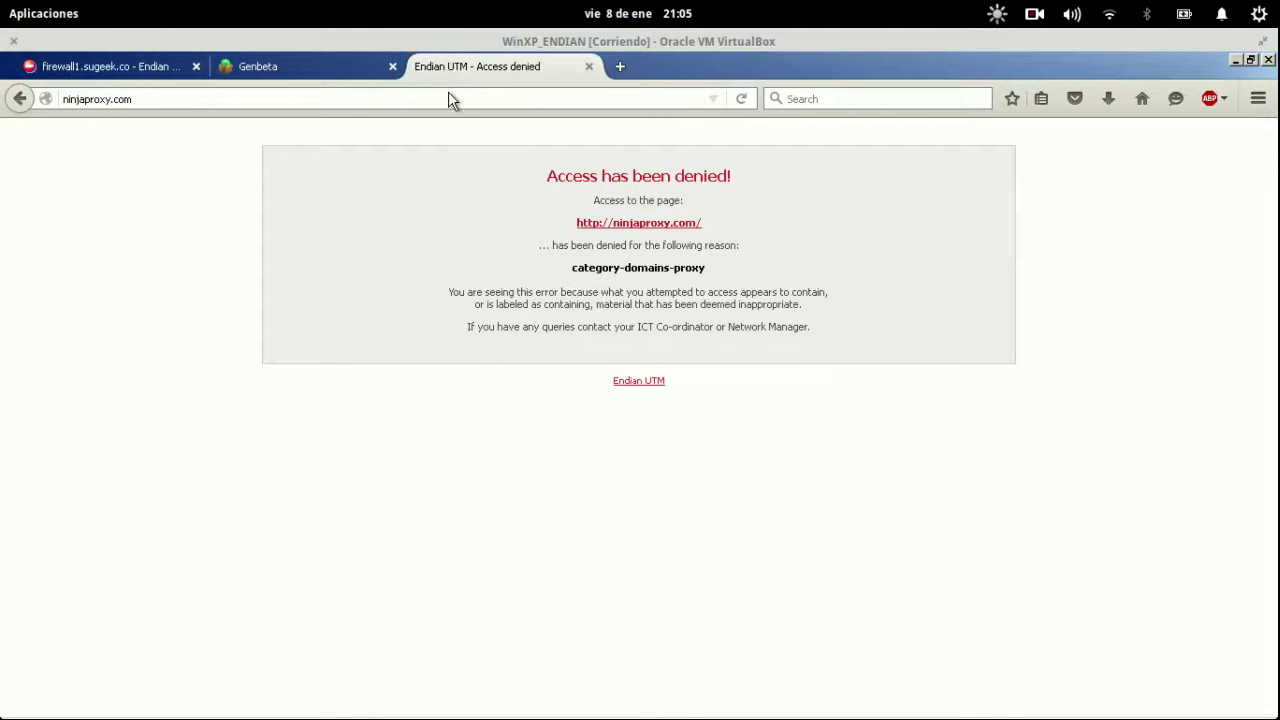
click(448, 91)
key(Return)
click(448, 92)
key(Return)
click(448, 91)
key(Return)
click(448, 91)
key(Home)
text(www.)
key(Return)
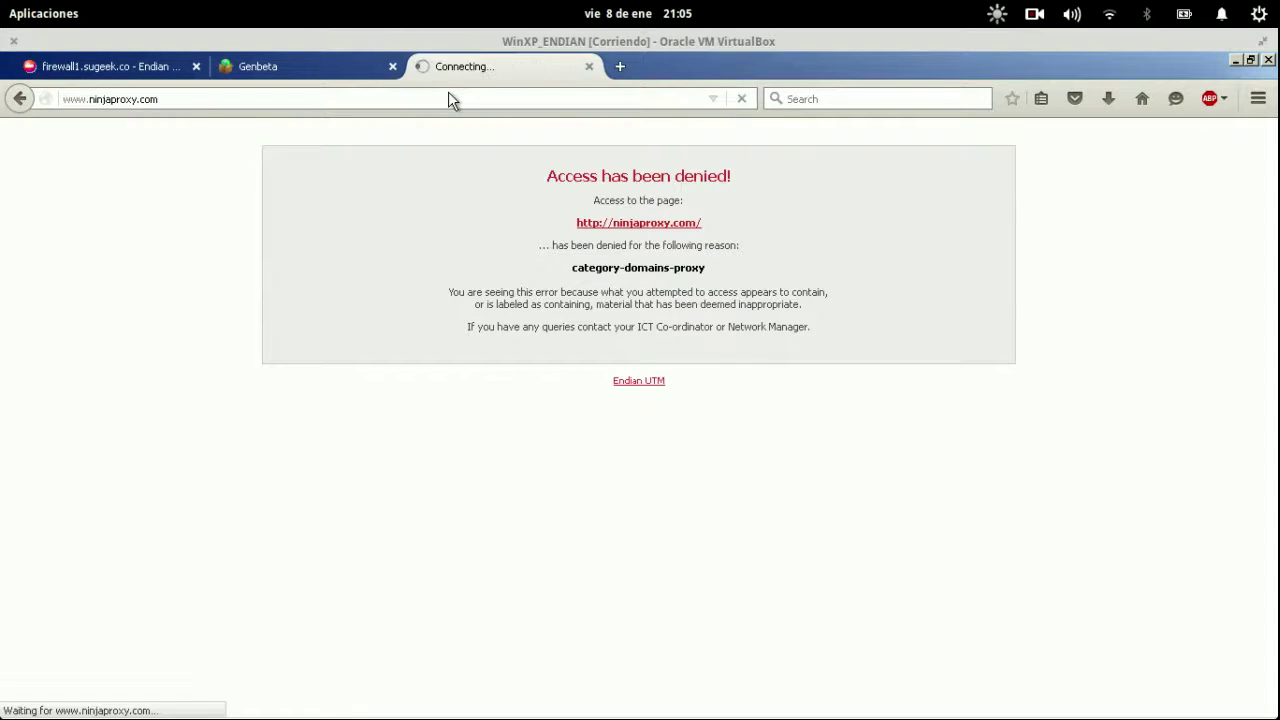
click(448, 91)
click(448, 91)
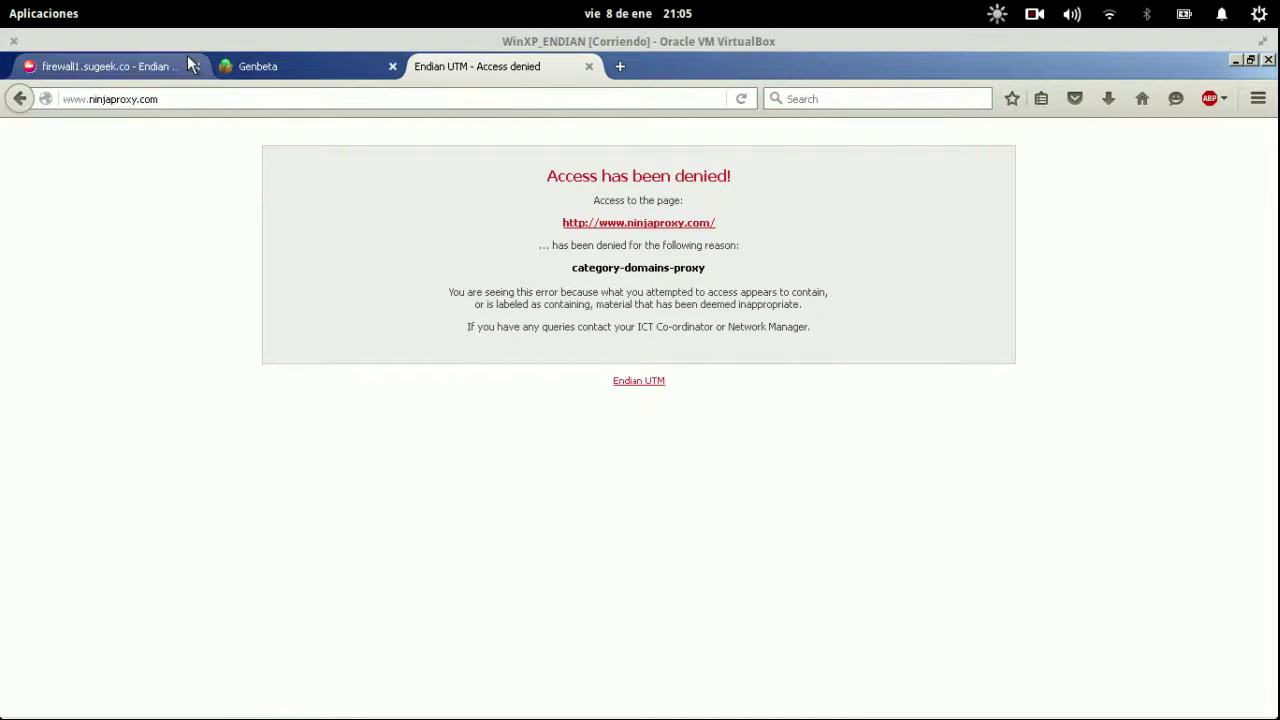
click(145, 63)
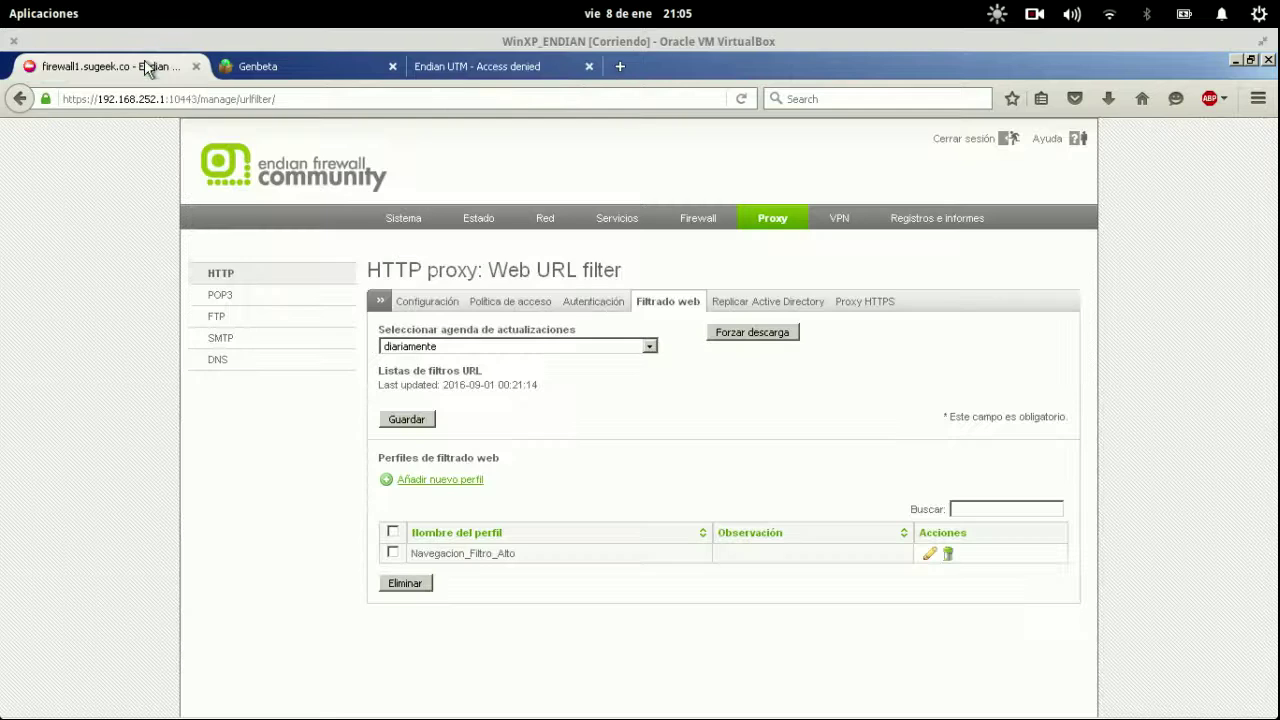
click(925, 556)
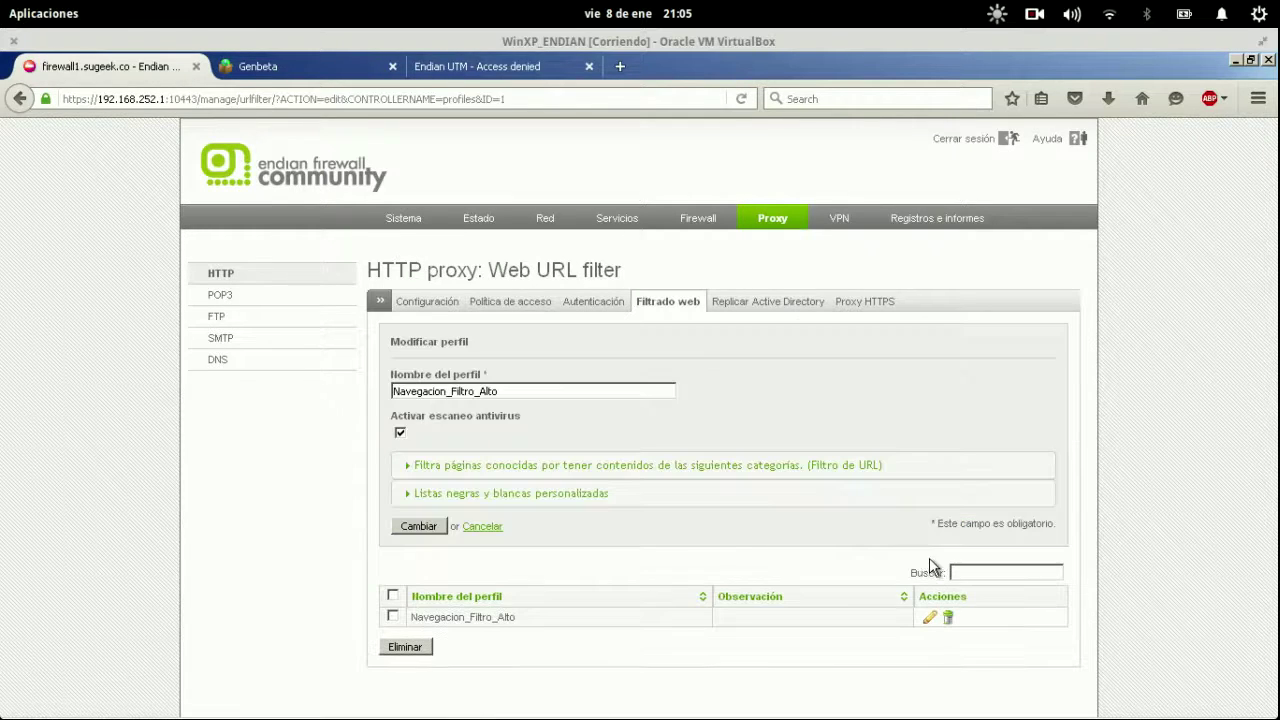
click(511, 500)
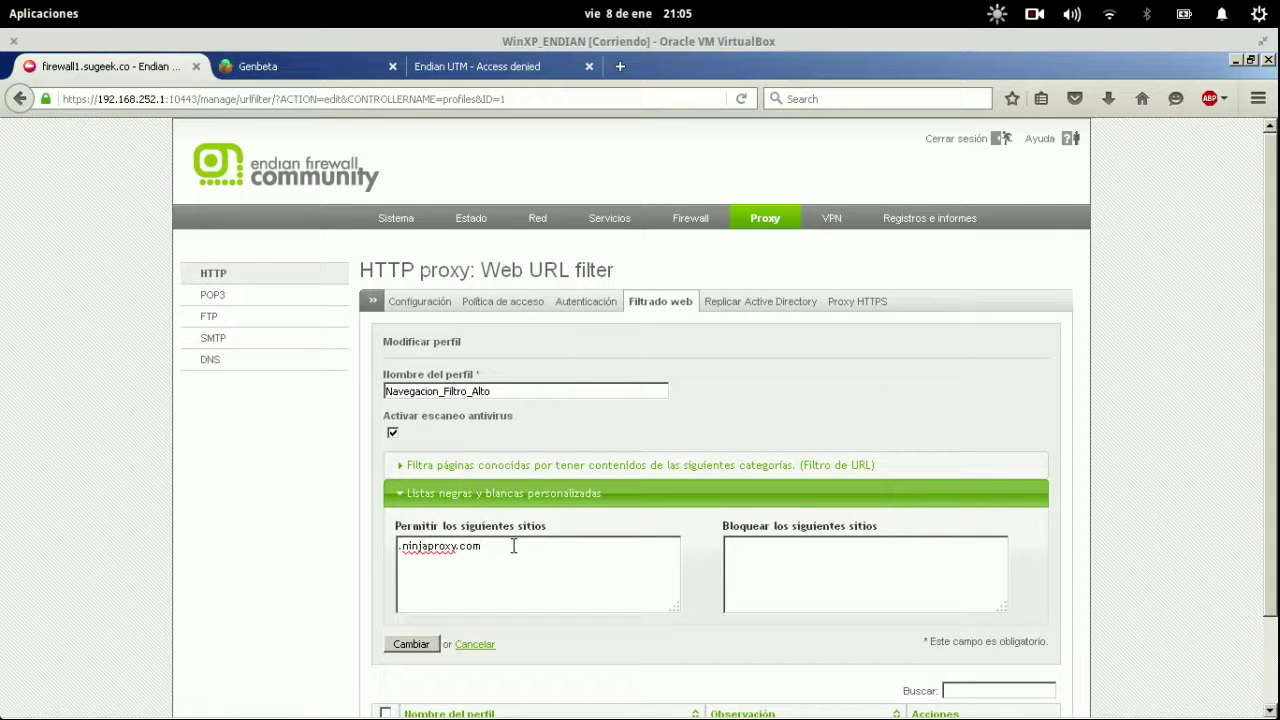
key(ctrl+a)
key(ctrl+c)
key(ctrl+t)
key(ctrl+v)
key(Return)
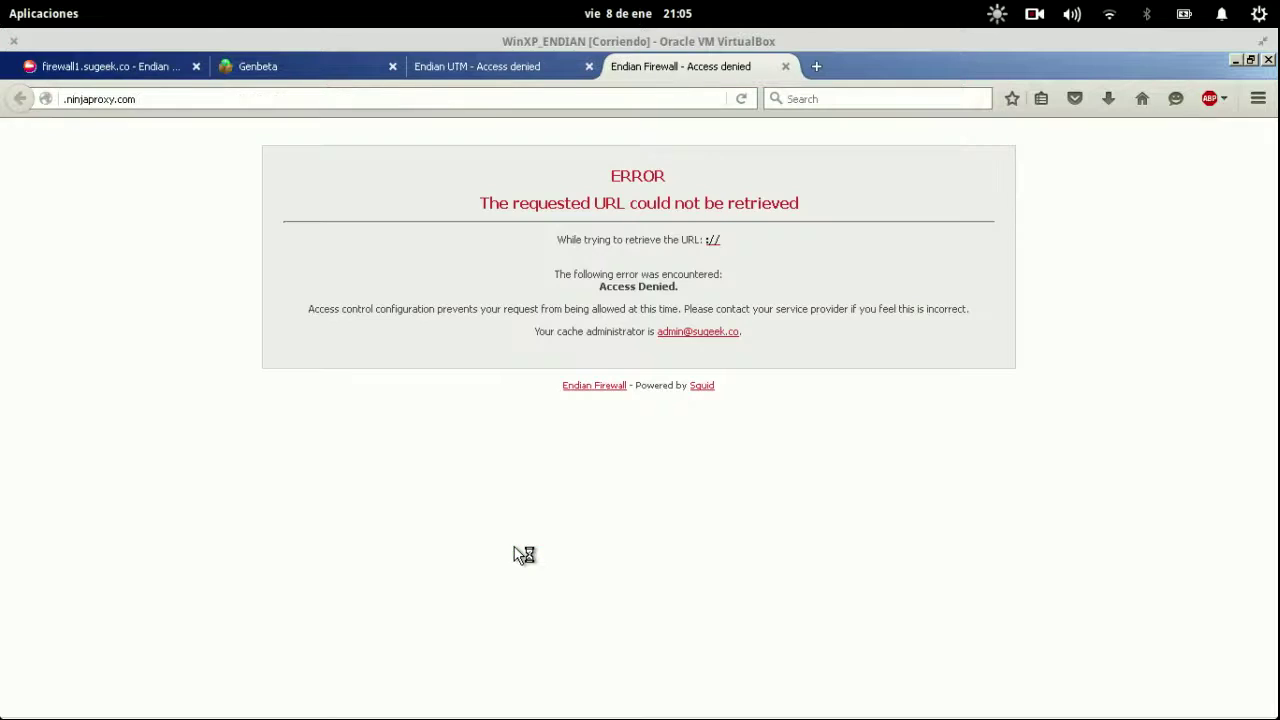
key(ctrl+l)
key(Home)
text(www)
key(Return)
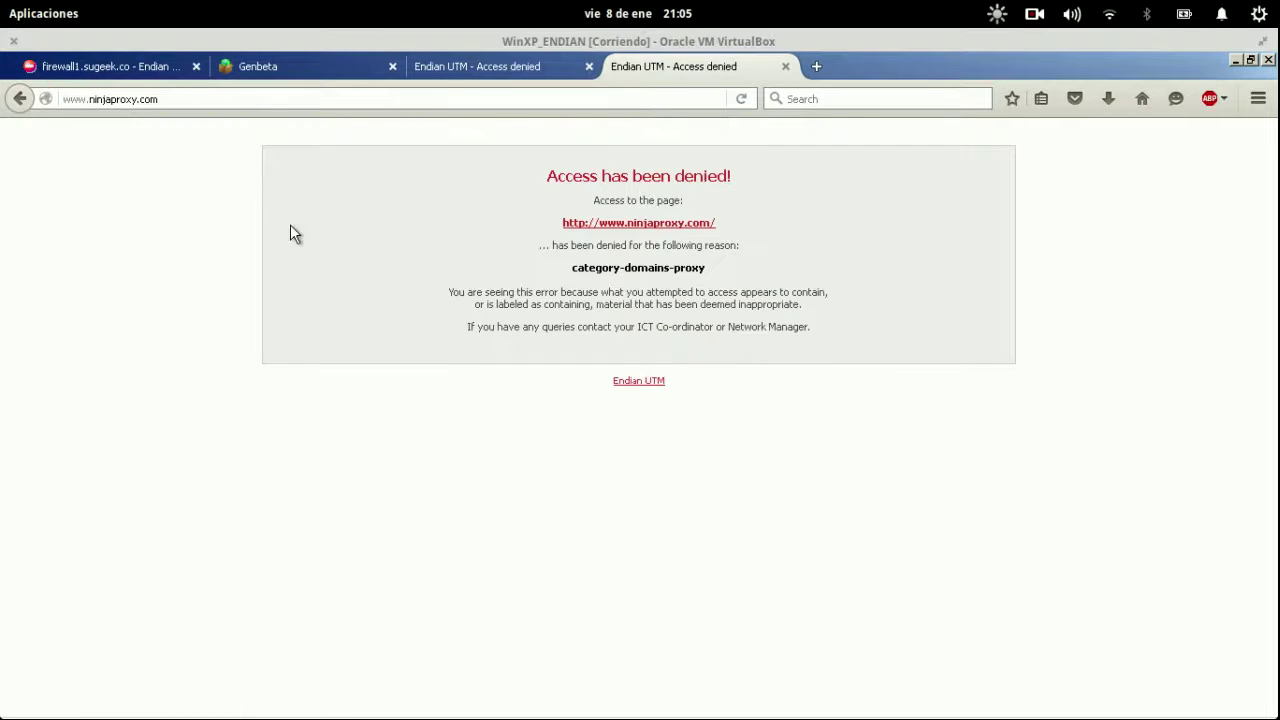
click(80, 68)
click(541, 548)
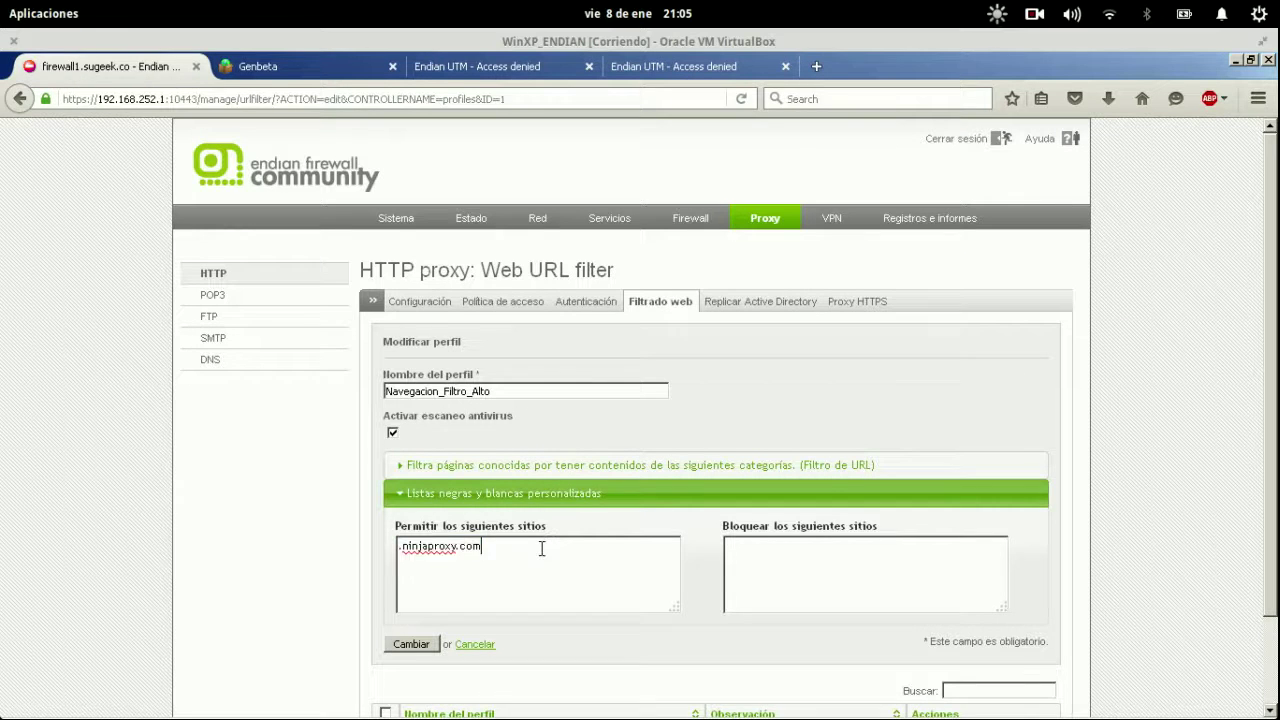
key(Home)
key(Delete)
key(shift+End)
key(End)
key(Return)
key(ctrl+v)
key(Home)
text(www)
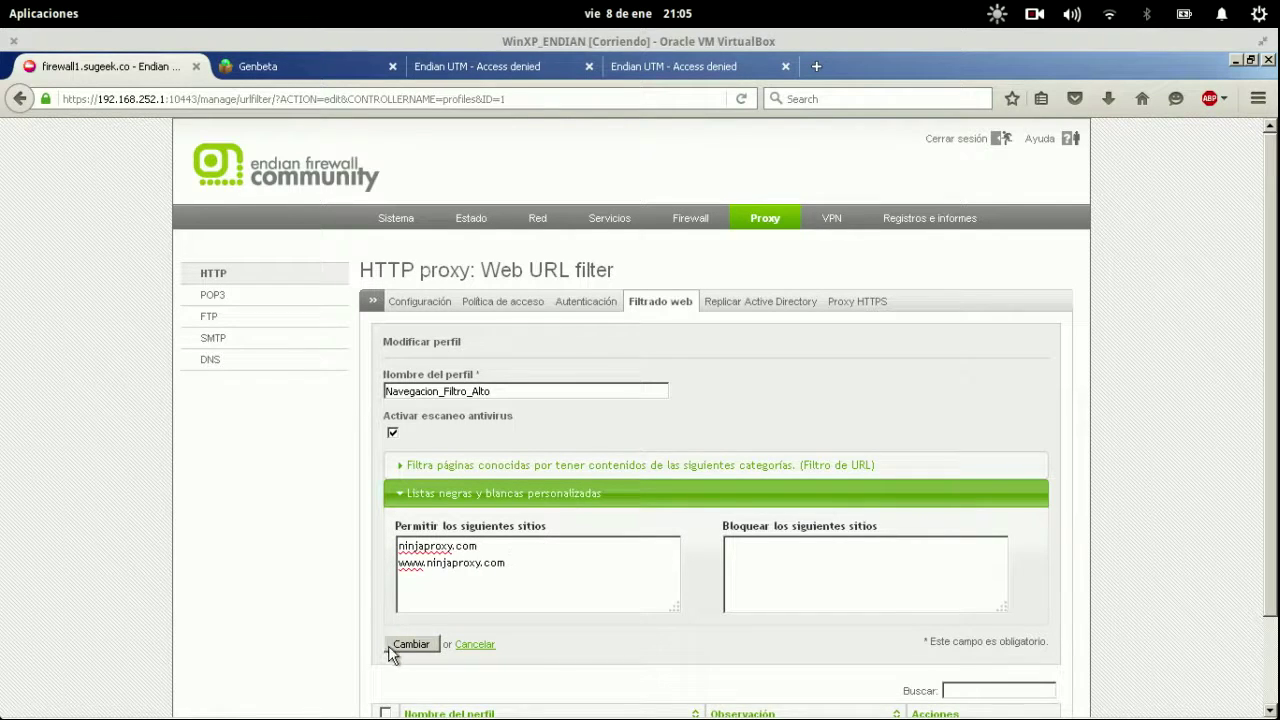
click(390, 646)
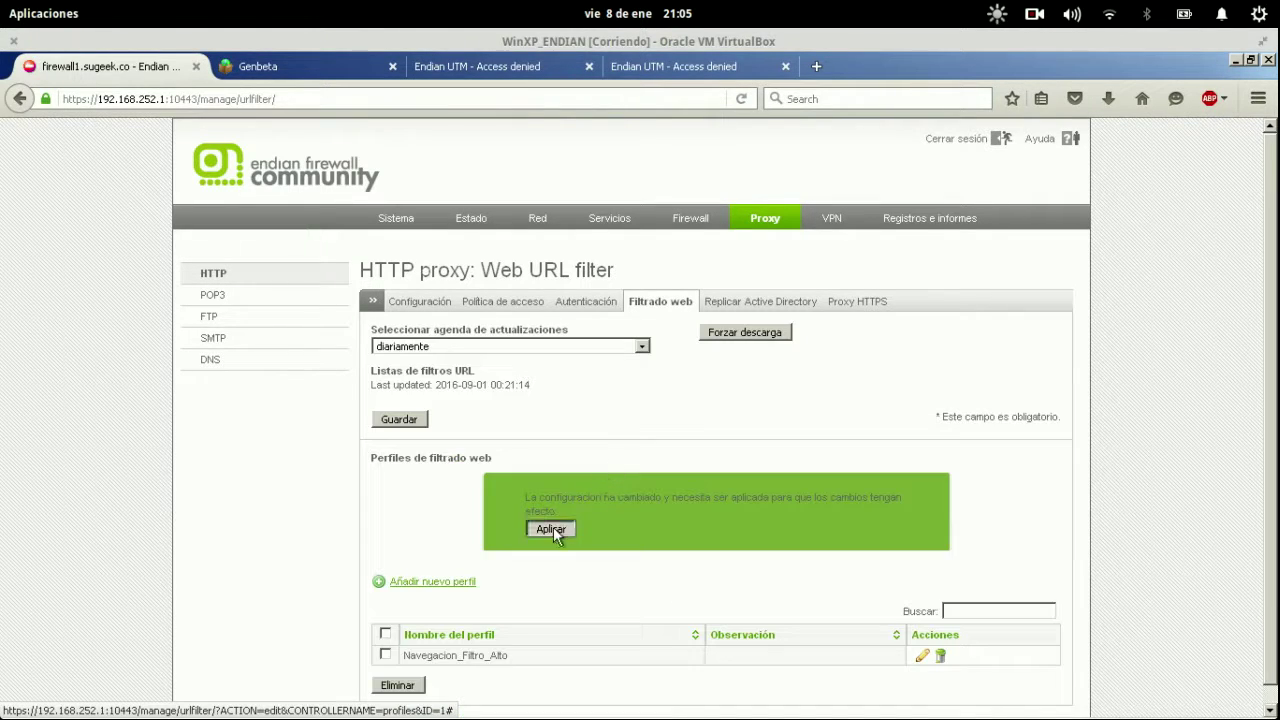
click(551, 530)
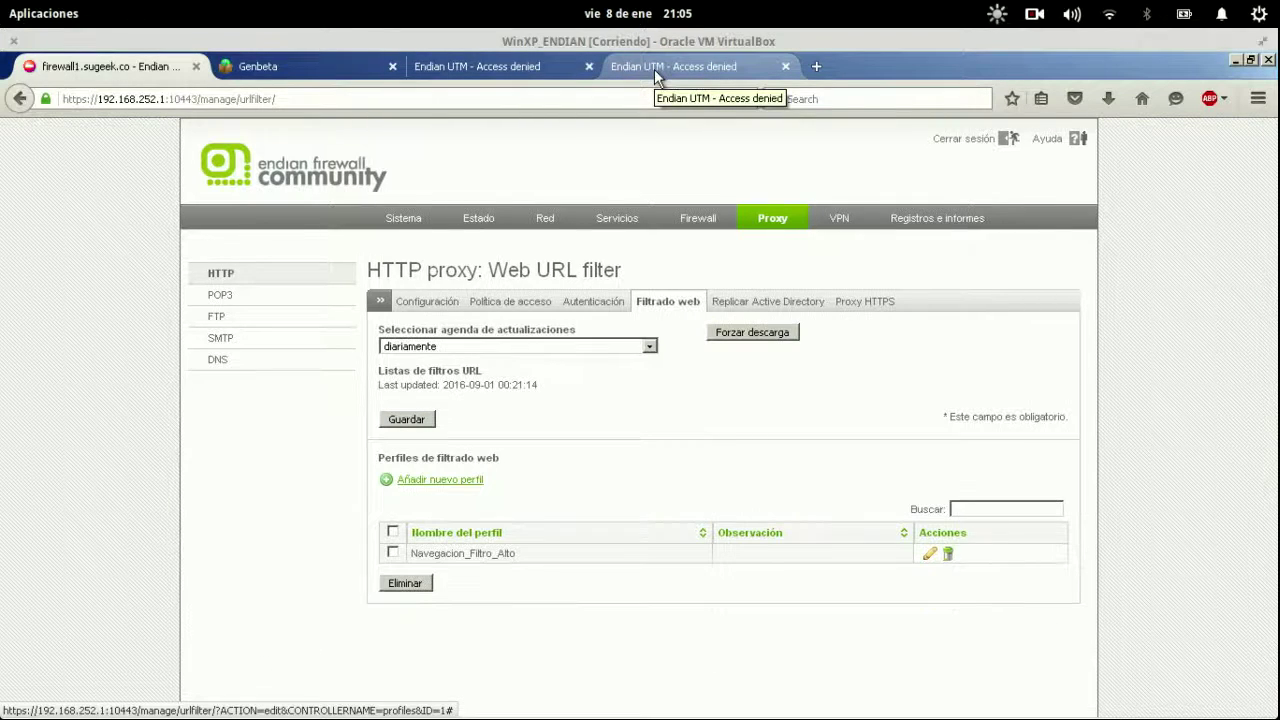
click(657, 72)
key(ctrl+l)
key(Return)
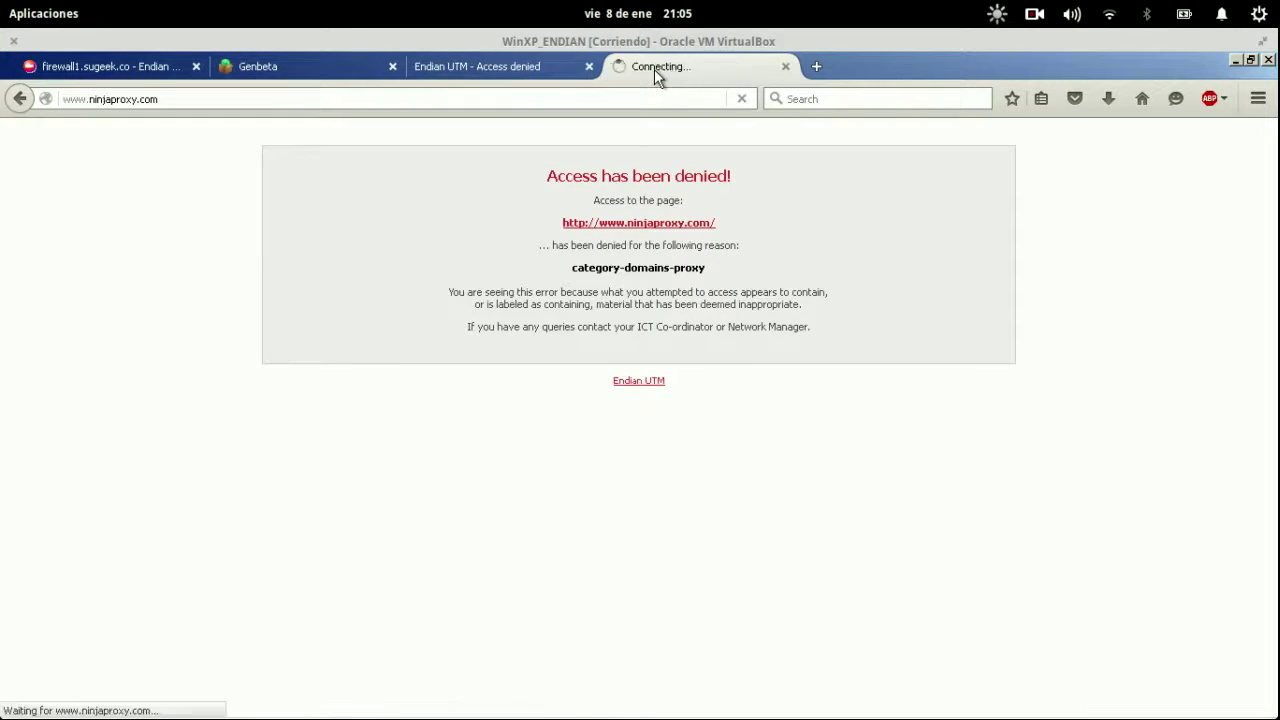
key(ctrl+l)
key(Return)
key(ctrl+l)
key(Return)
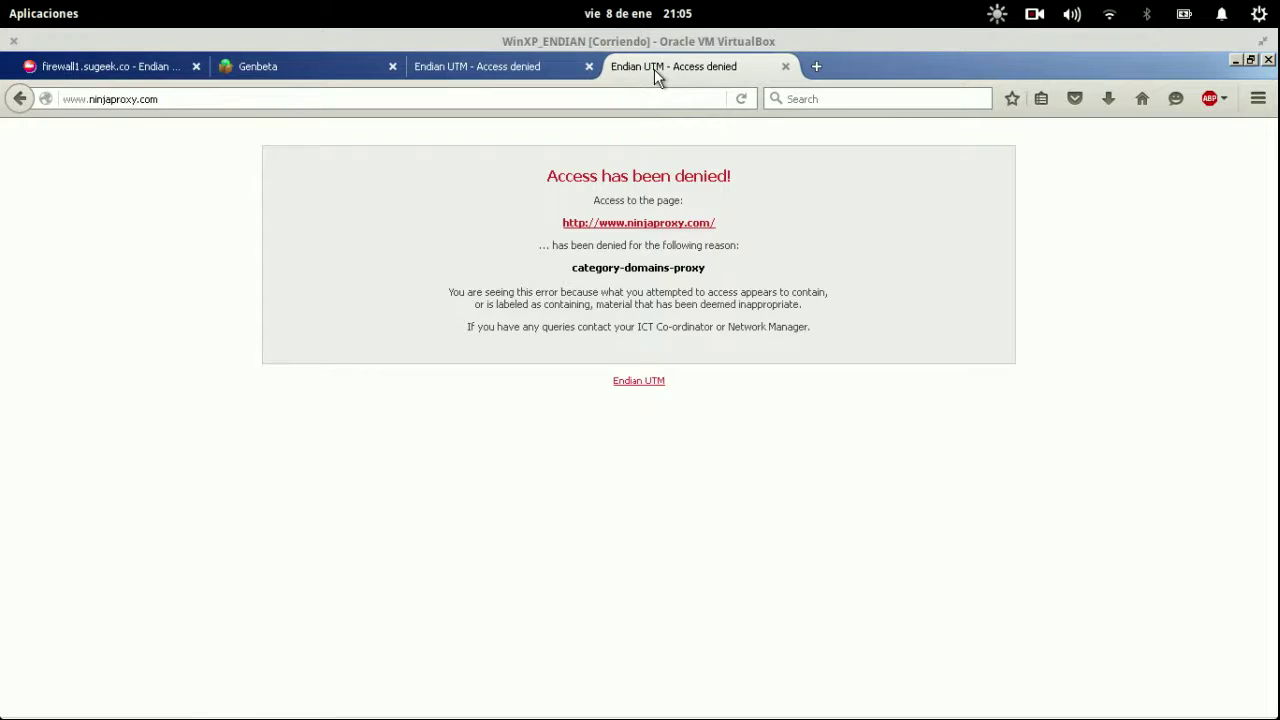
key(ctrl+l)
key(Return)
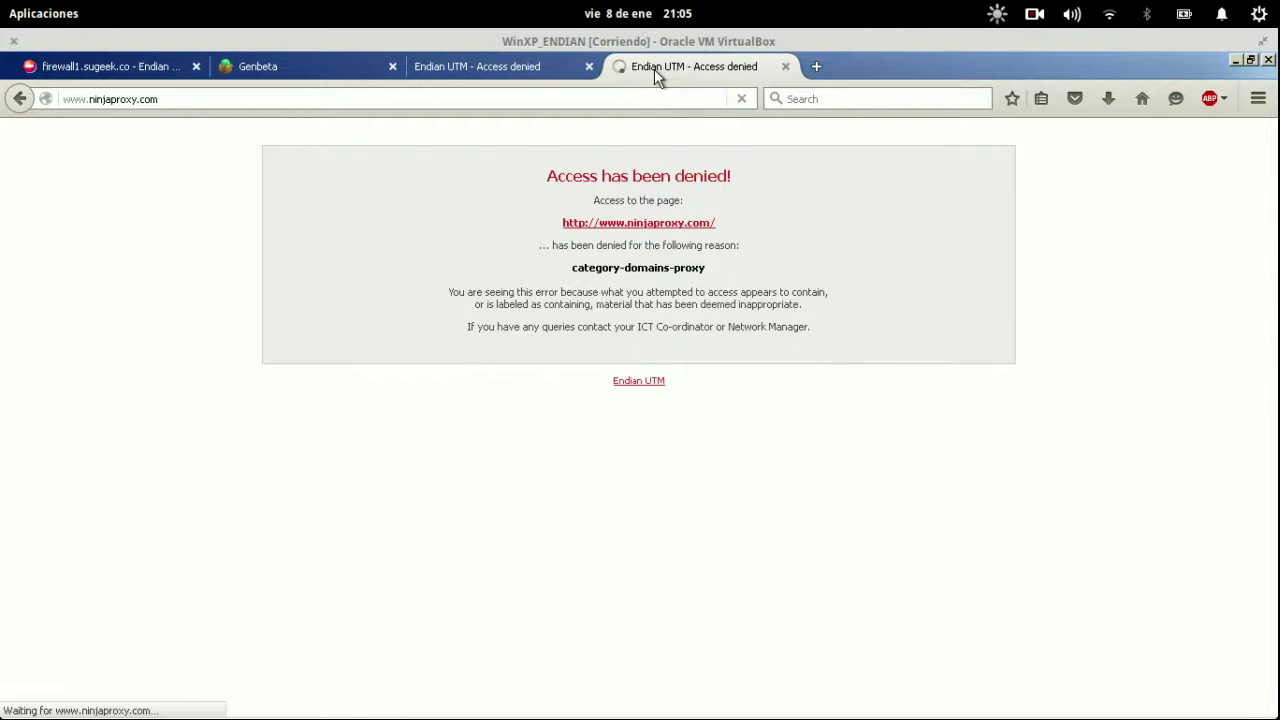
click(347, 70)
click(140, 72)
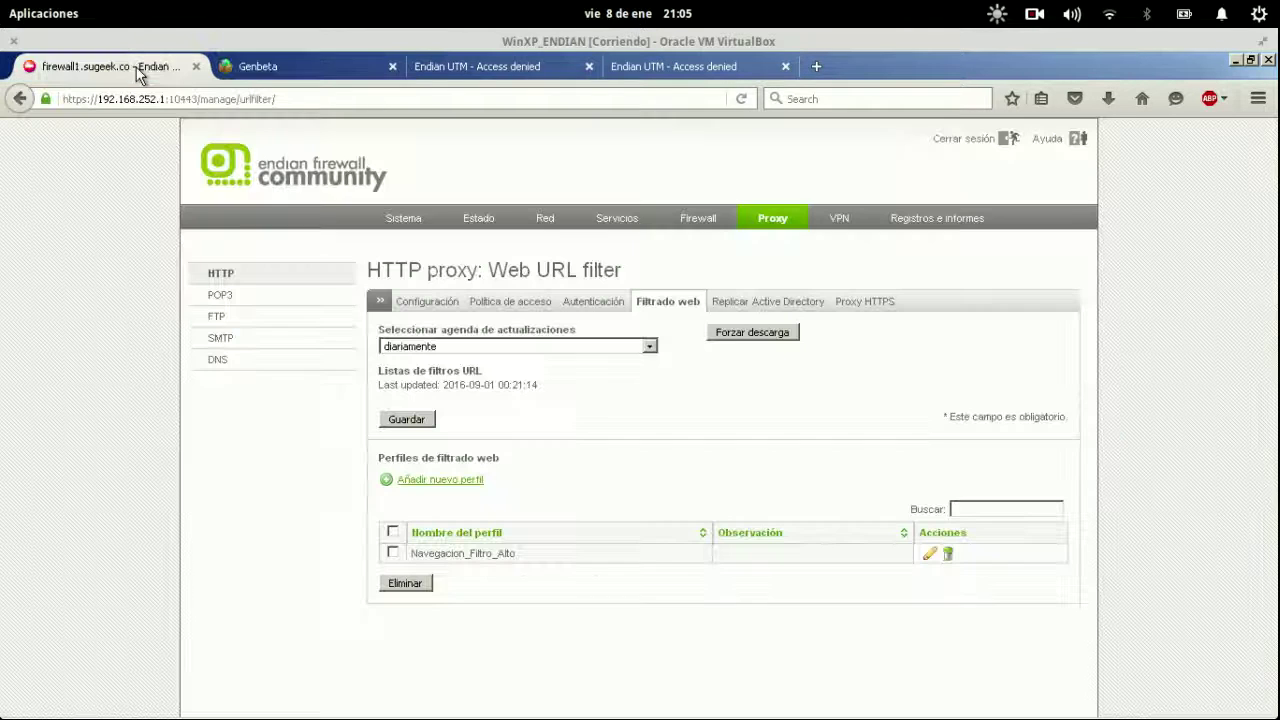
Check Firefox's Advanced > Network connection settings and close the duplicate access-denied tab.
click(1258, 98)
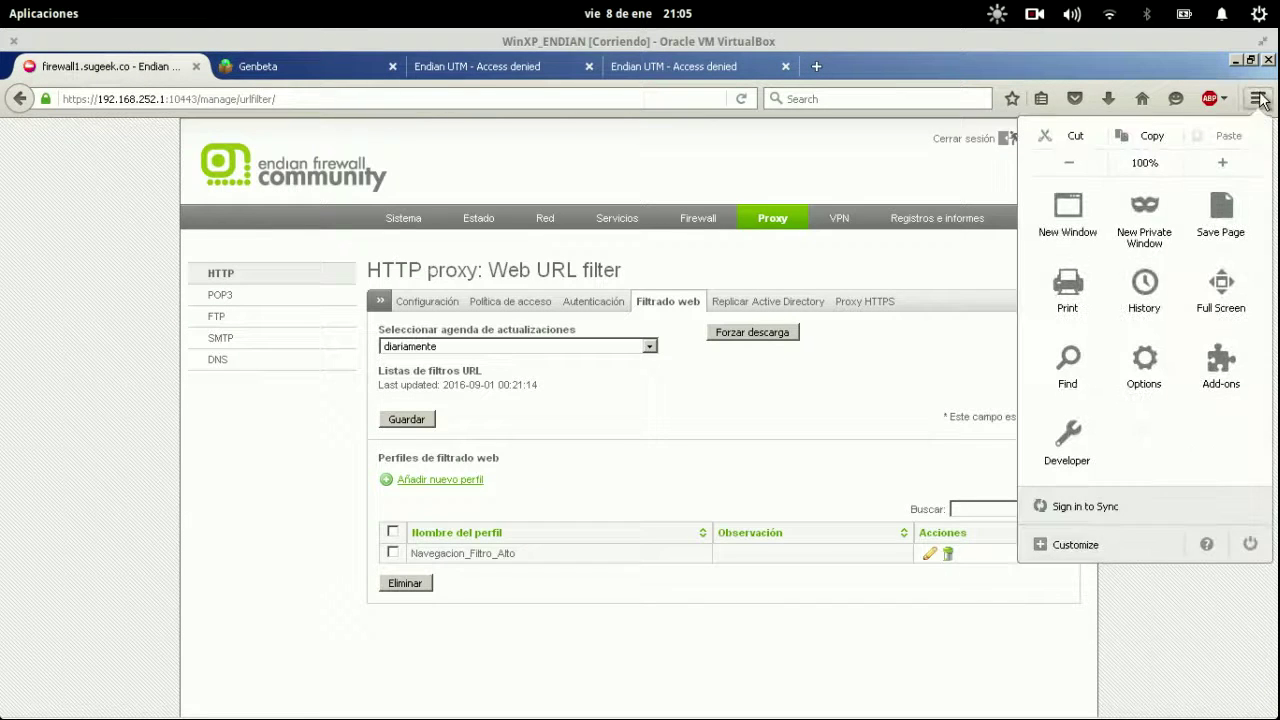
click(1136, 340)
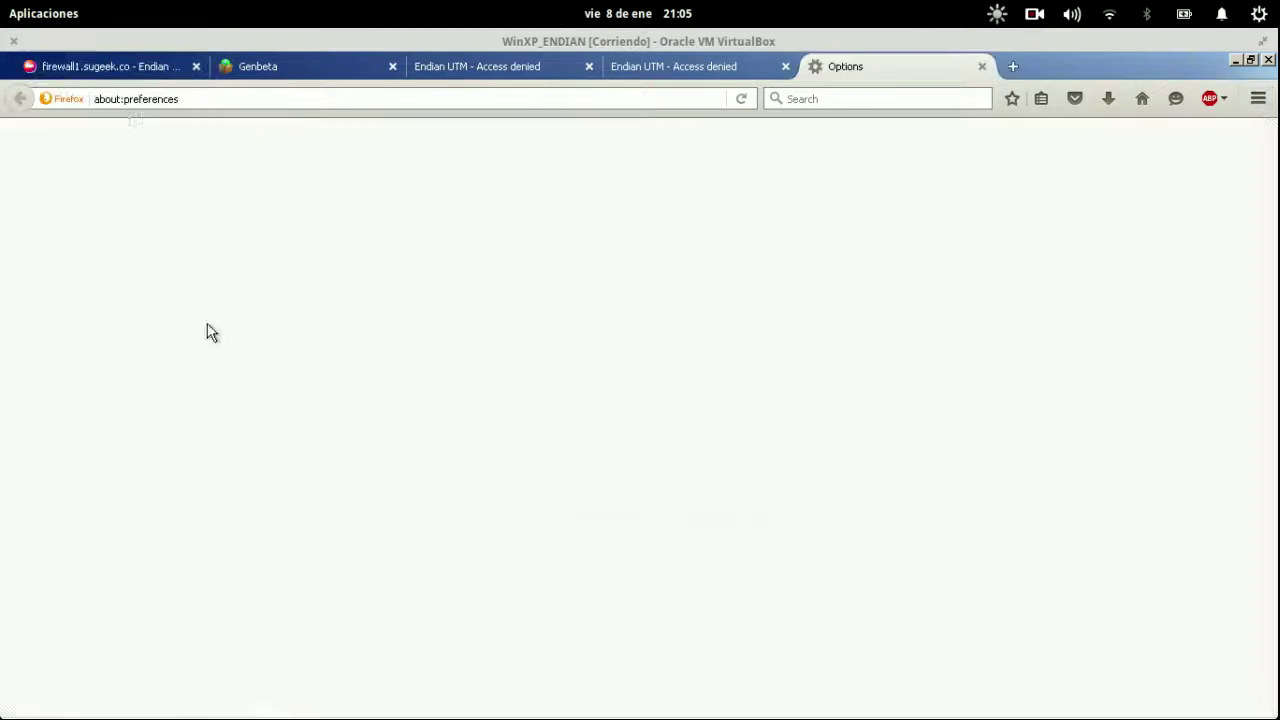
click(73, 428)
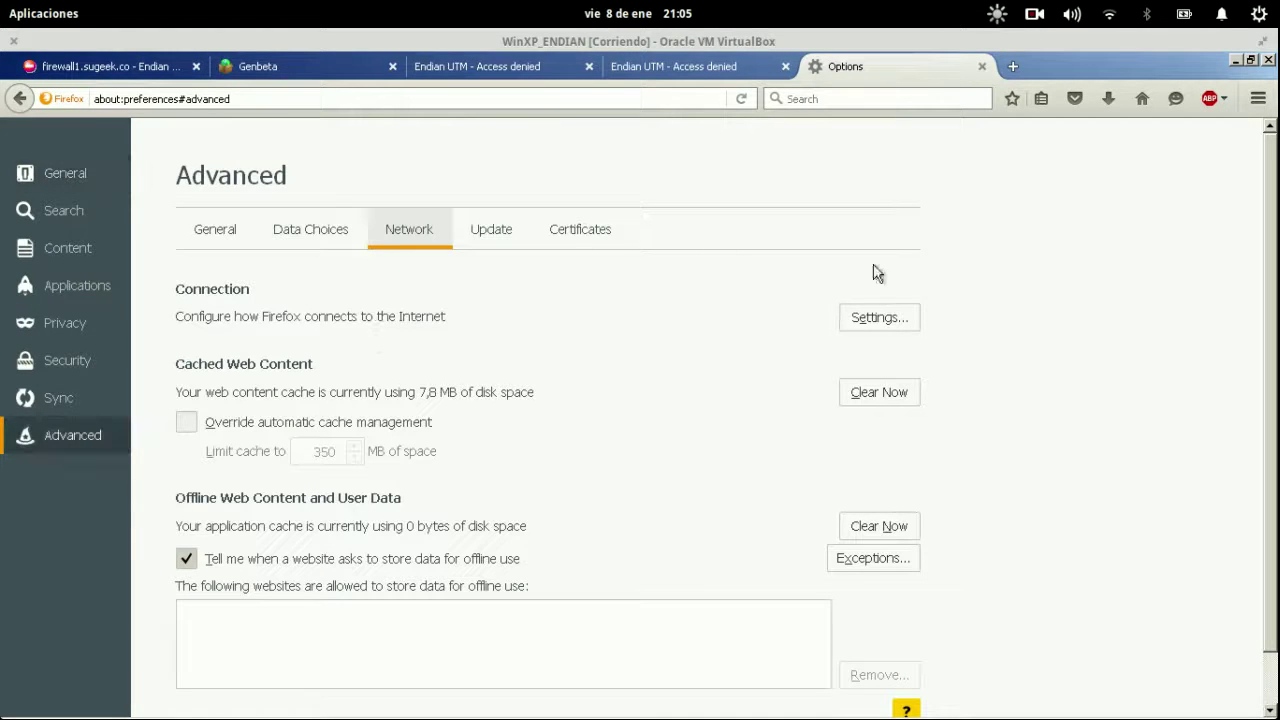
click(874, 319)
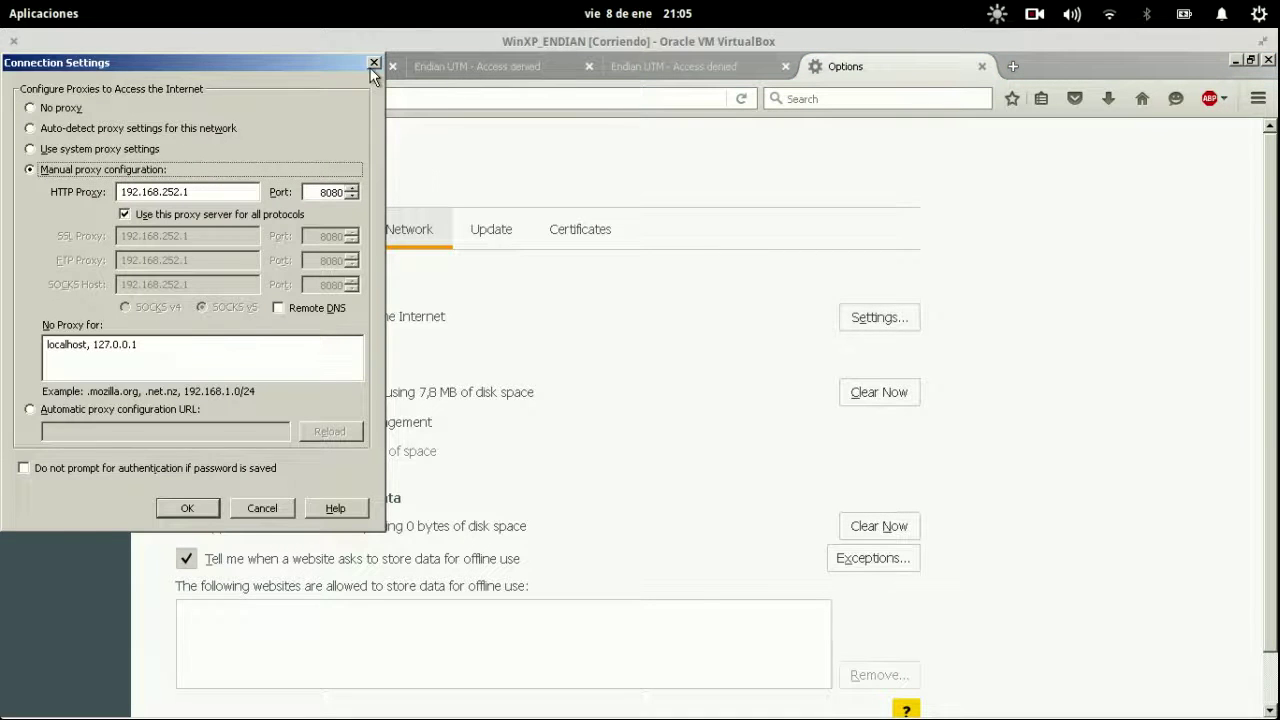
click(373, 64)
click(499, 72)
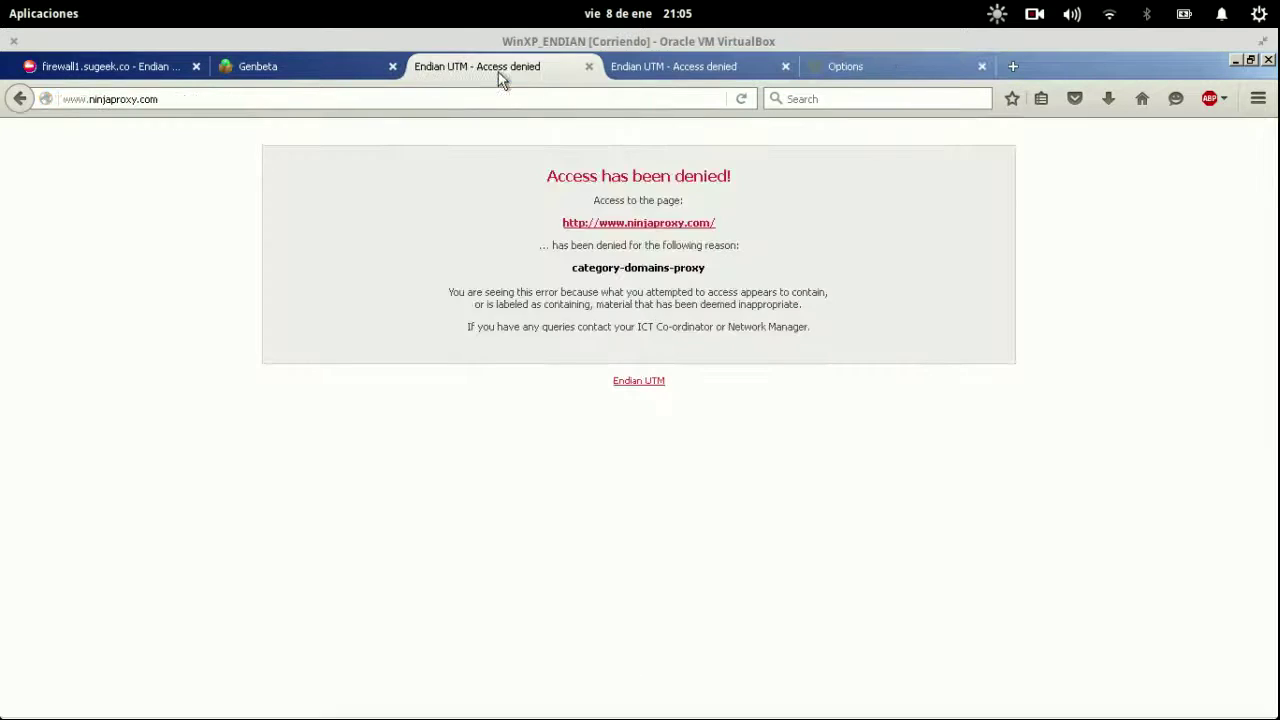
click(785, 66)
Switch off Endian's HTTP proxy and choose No proxy in Firefox's connection settings.
click(82, 60)
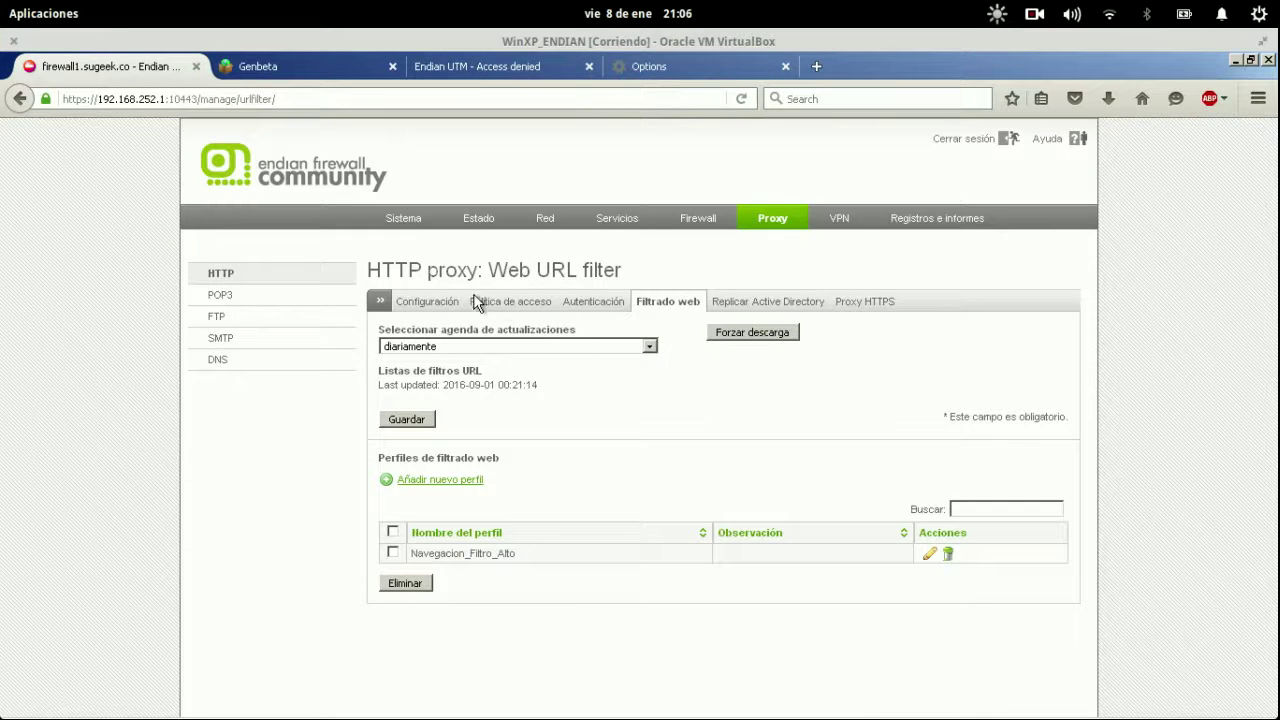
click(444, 303)
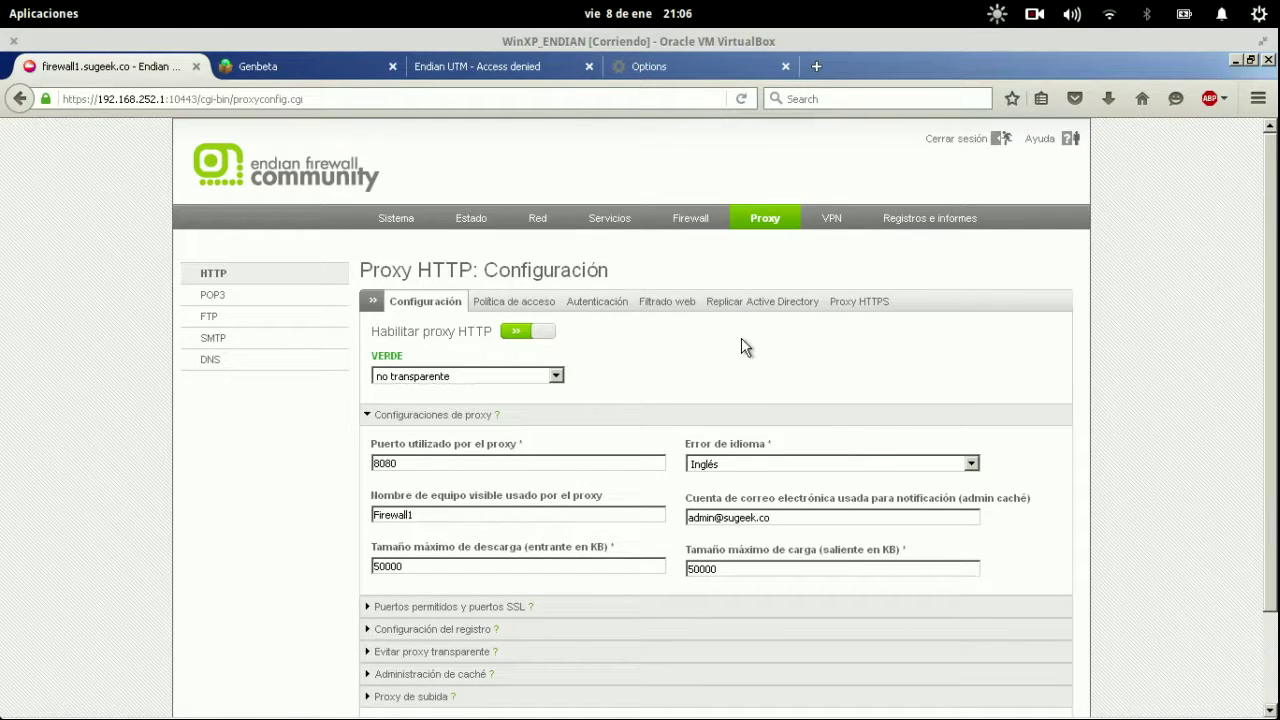
click(528, 335)
click(655, 66)
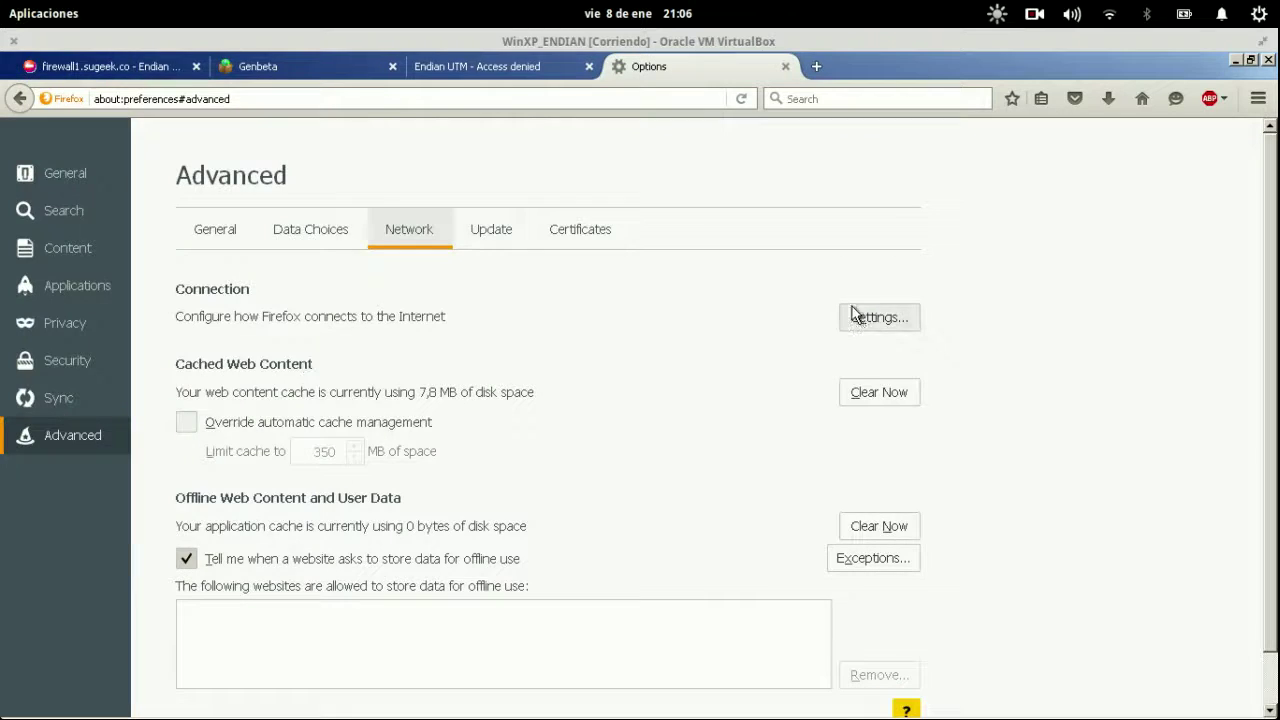
click(860, 317)
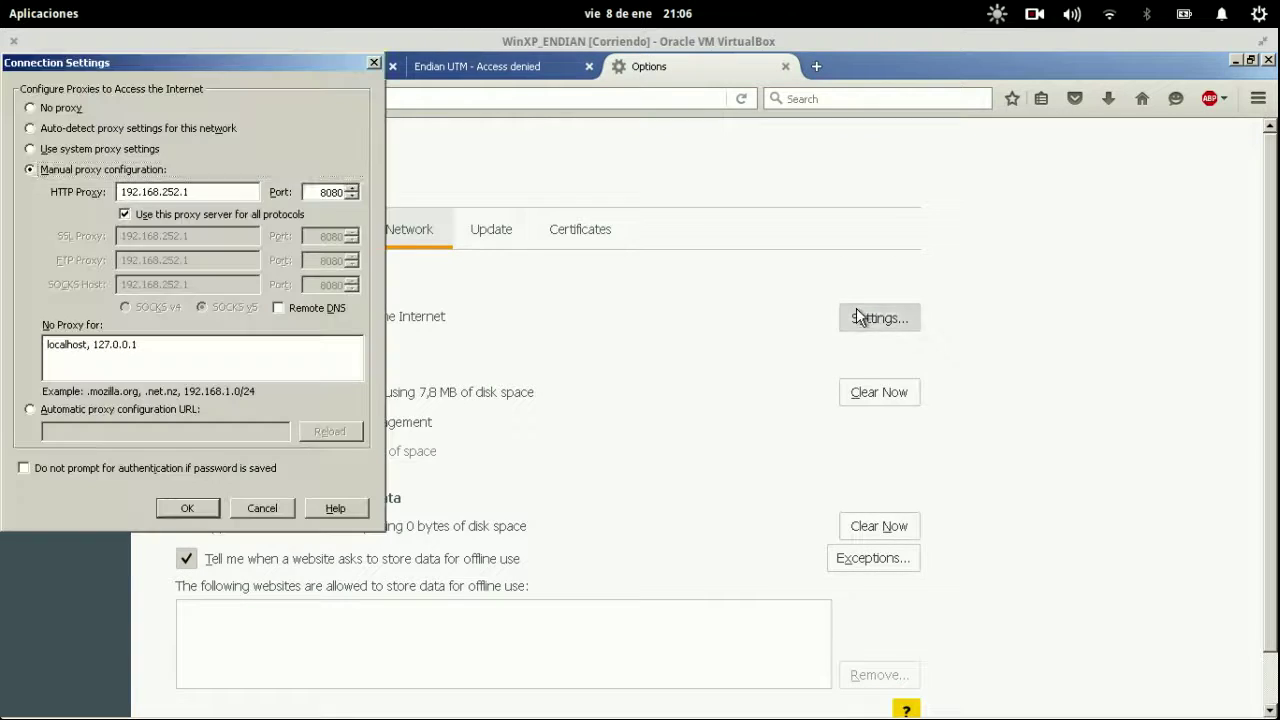
click(76, 109)
Confirm No proxy in Firefox and turn Endian's HTTP proxy back on.
click(180, 507)
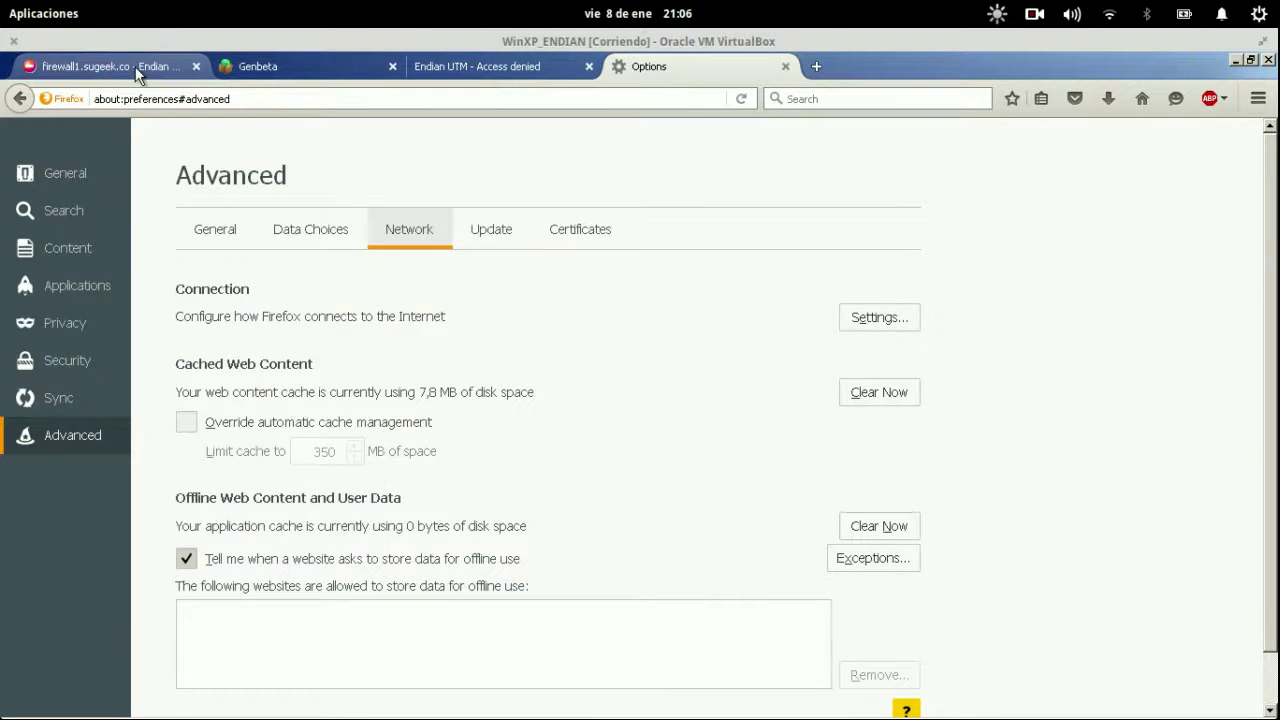
click(135, 66)
key(Return)
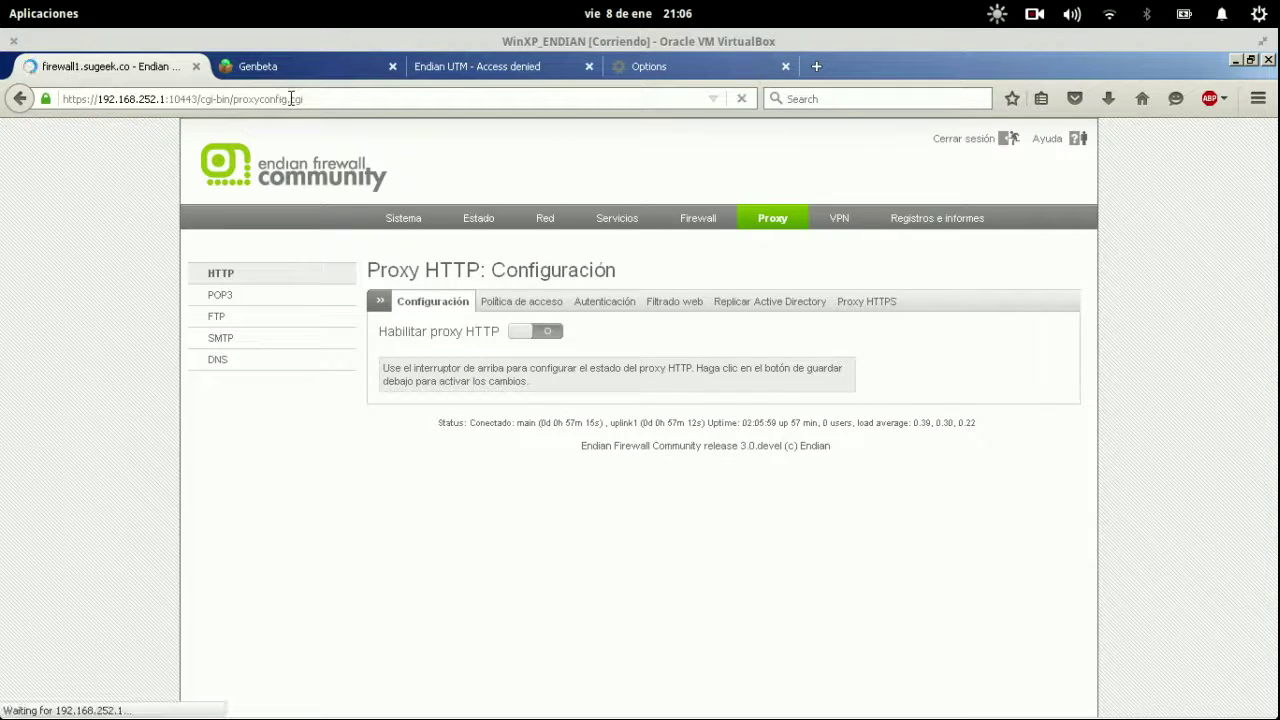
click(547, 326)
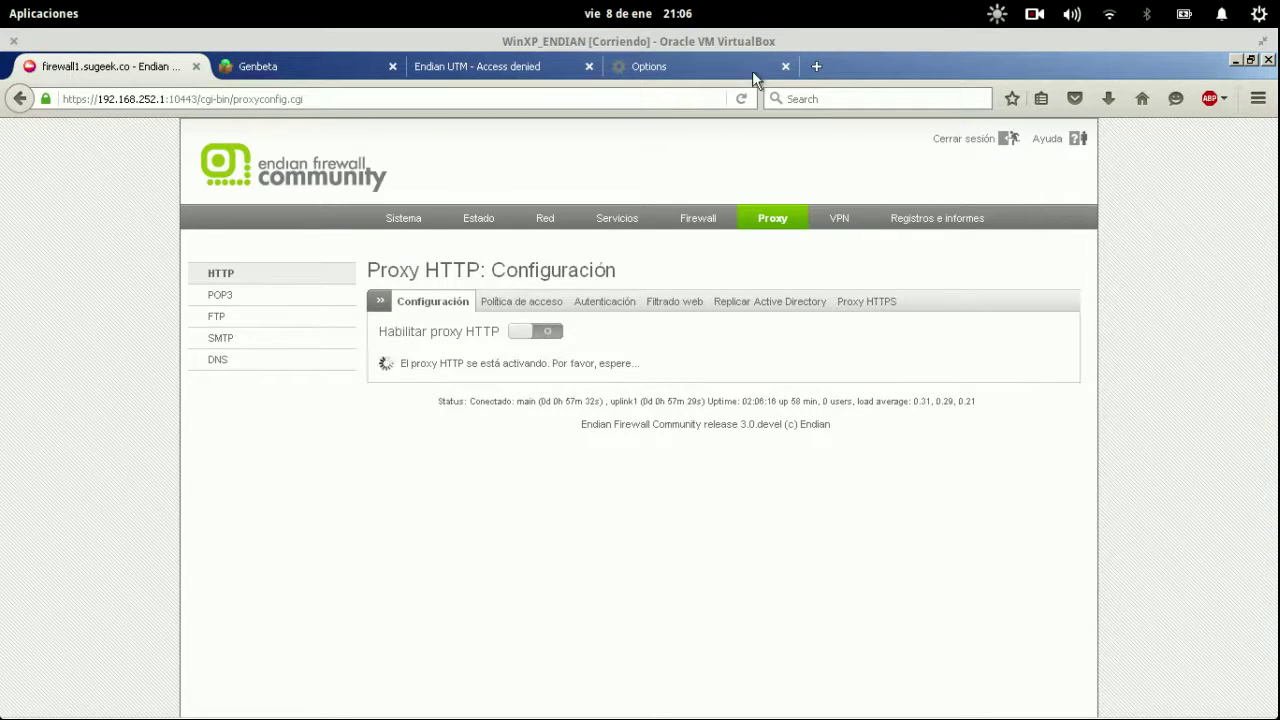
Set Firefox back to manual proxy configuration.
click(716, 68)
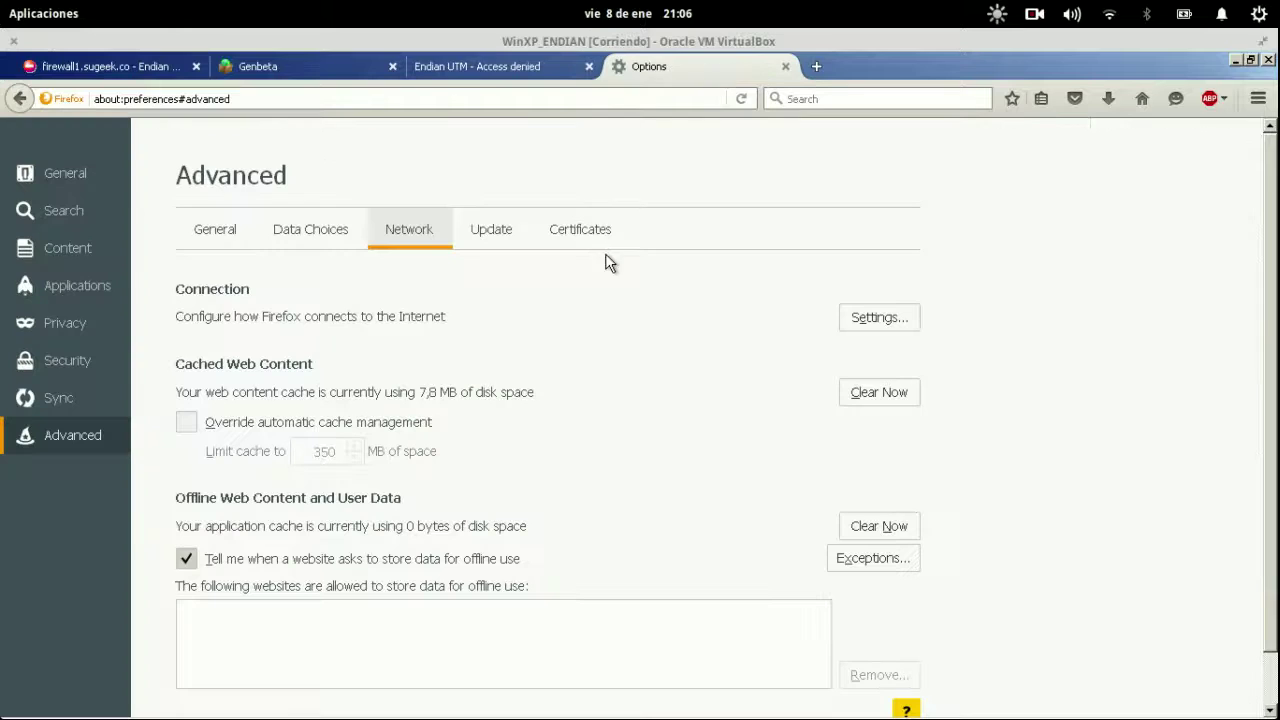
click(875, 318)
click(96, 169)
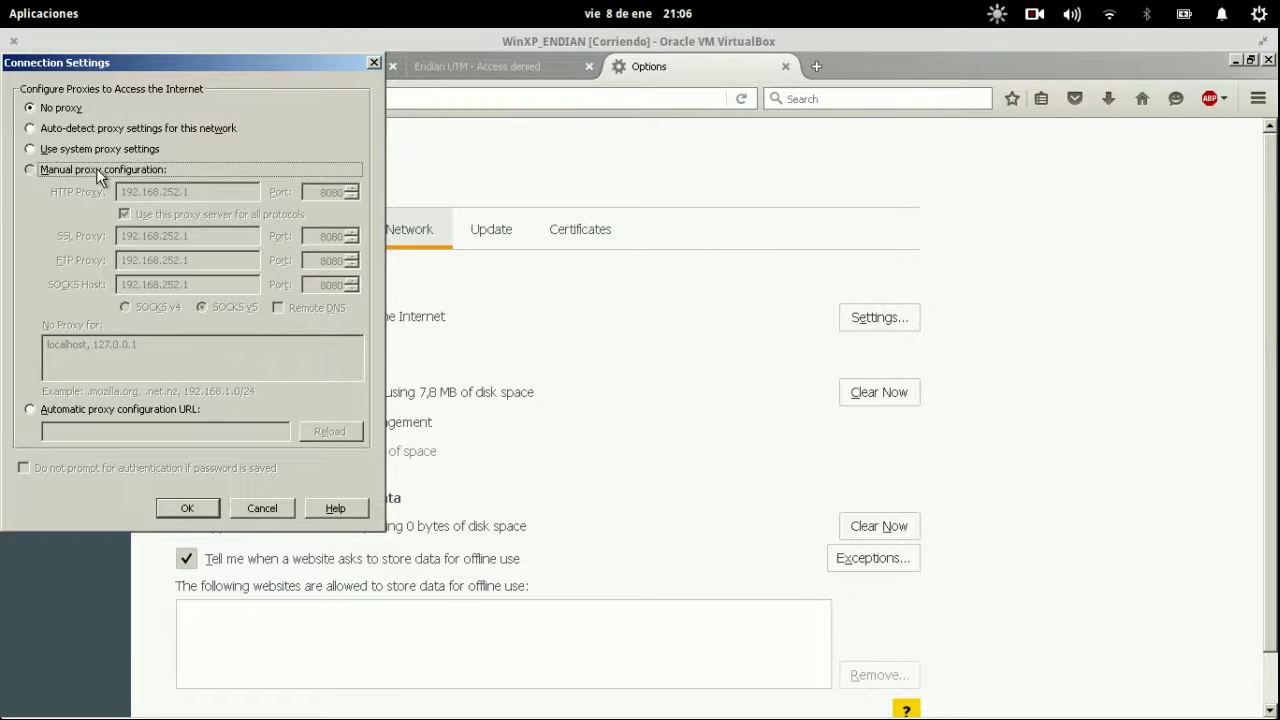
click(187, 508)
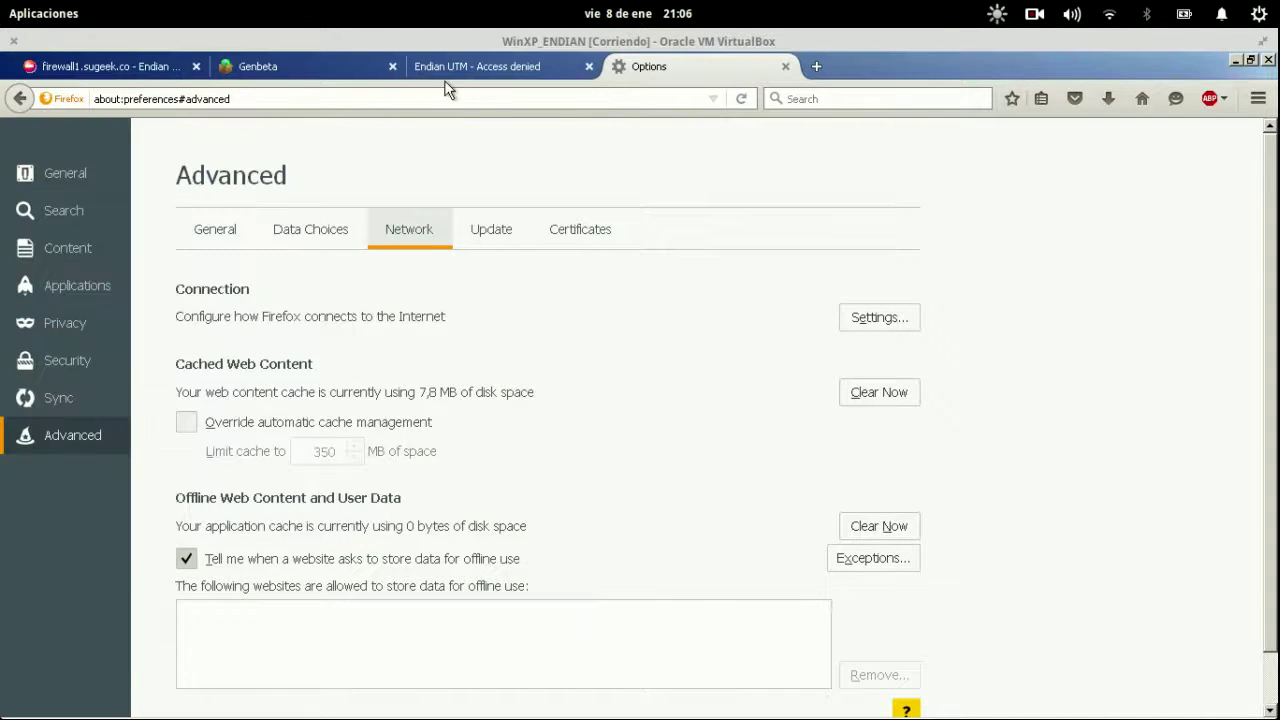
Reload the blocked site and check whether Endian's proxy configuration has finished applying.
click(462, 68)
click(438, 99)
key(Return)
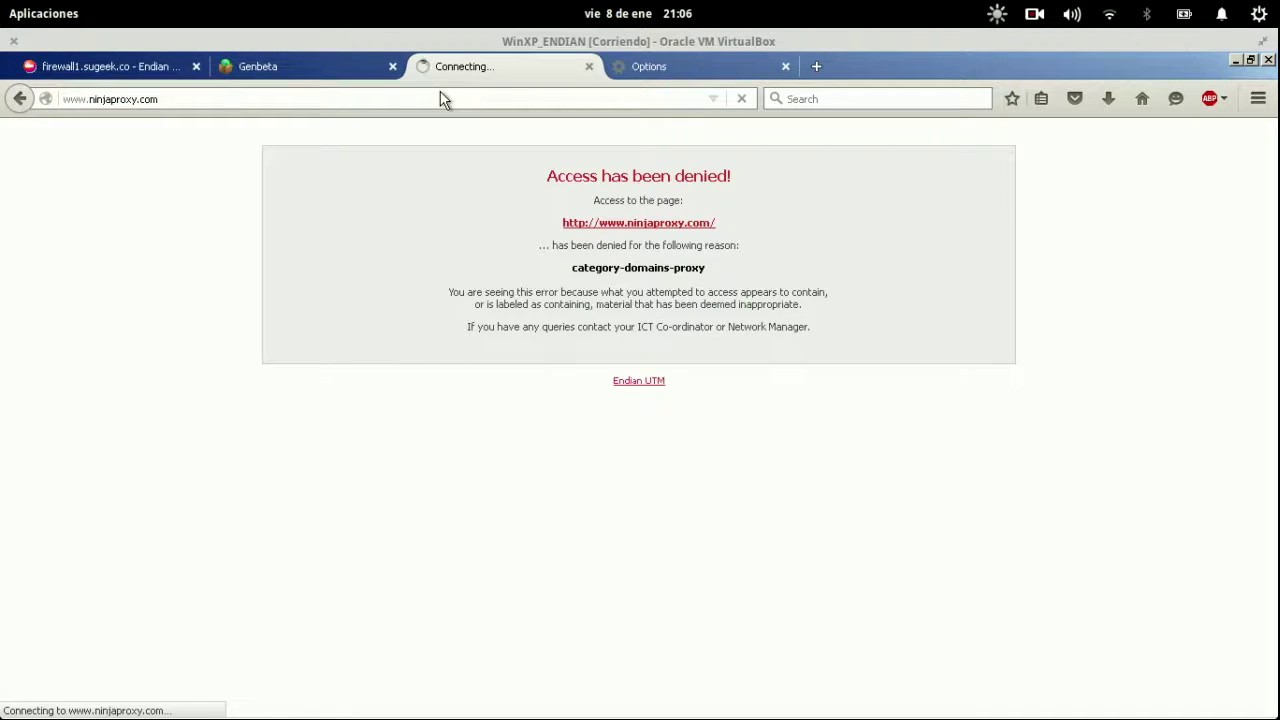
click(124, 68)
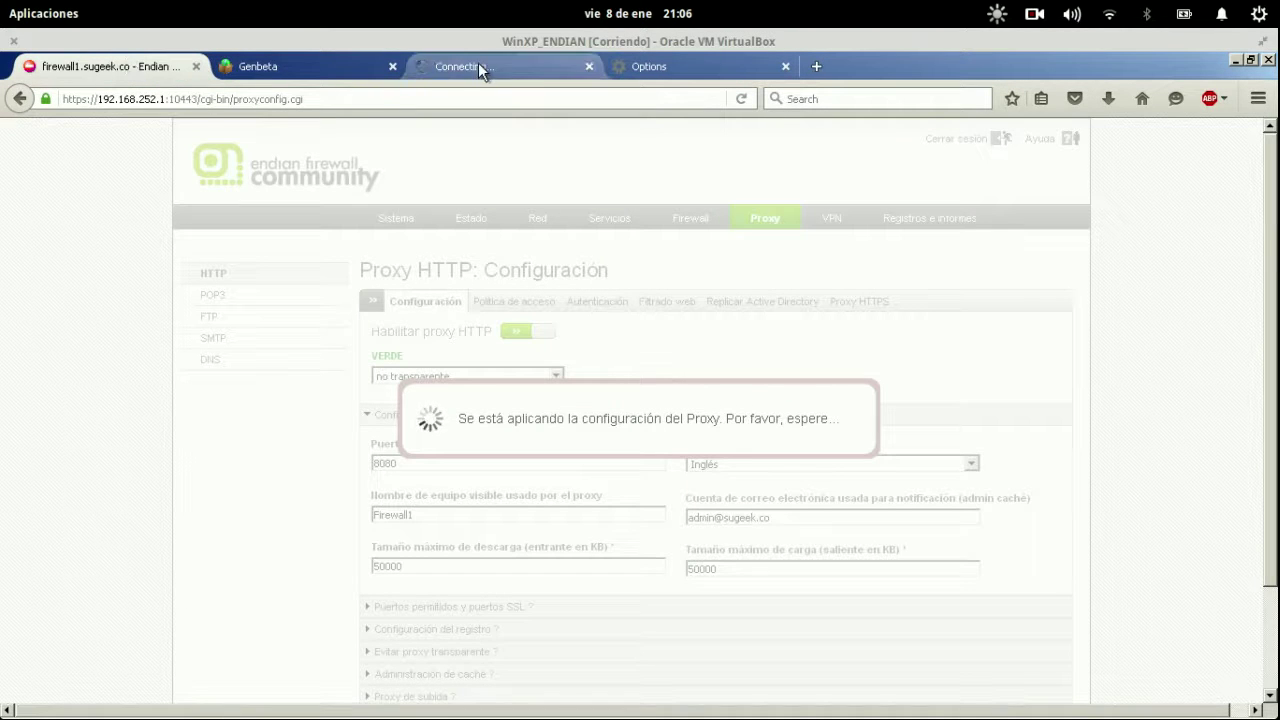
click(479, 66)
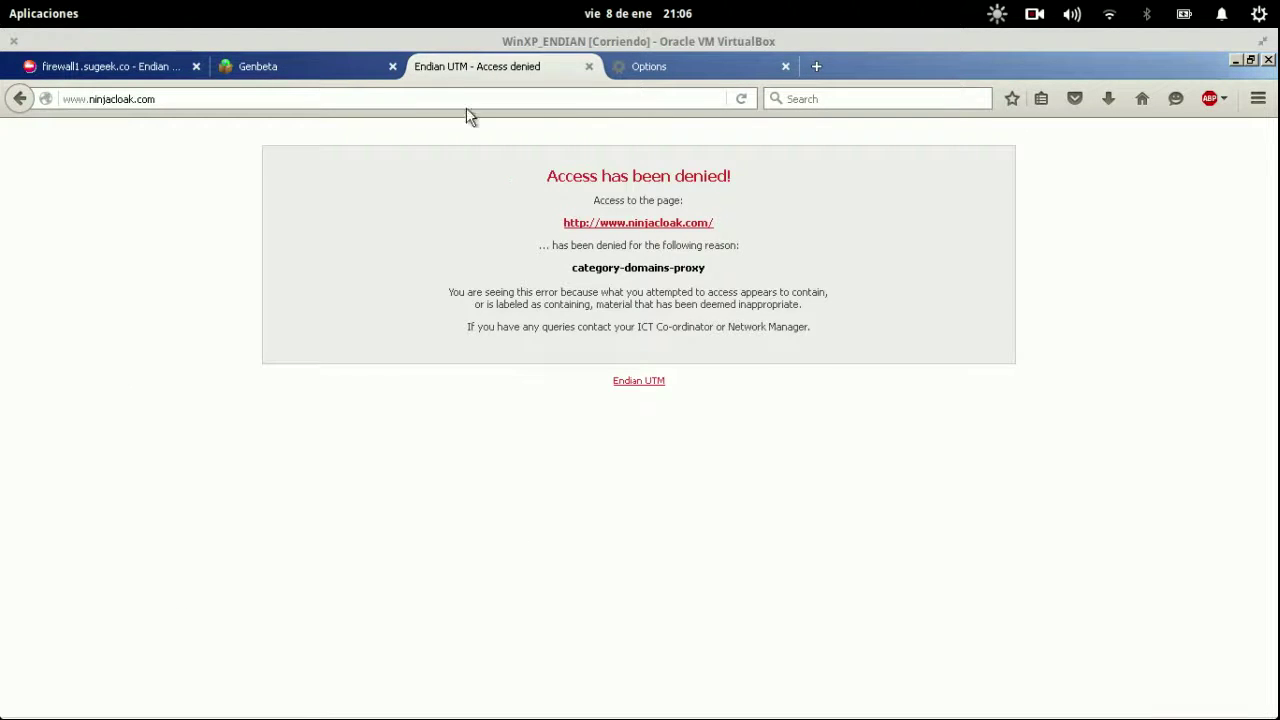
click(464, 97)
click(464, 97)
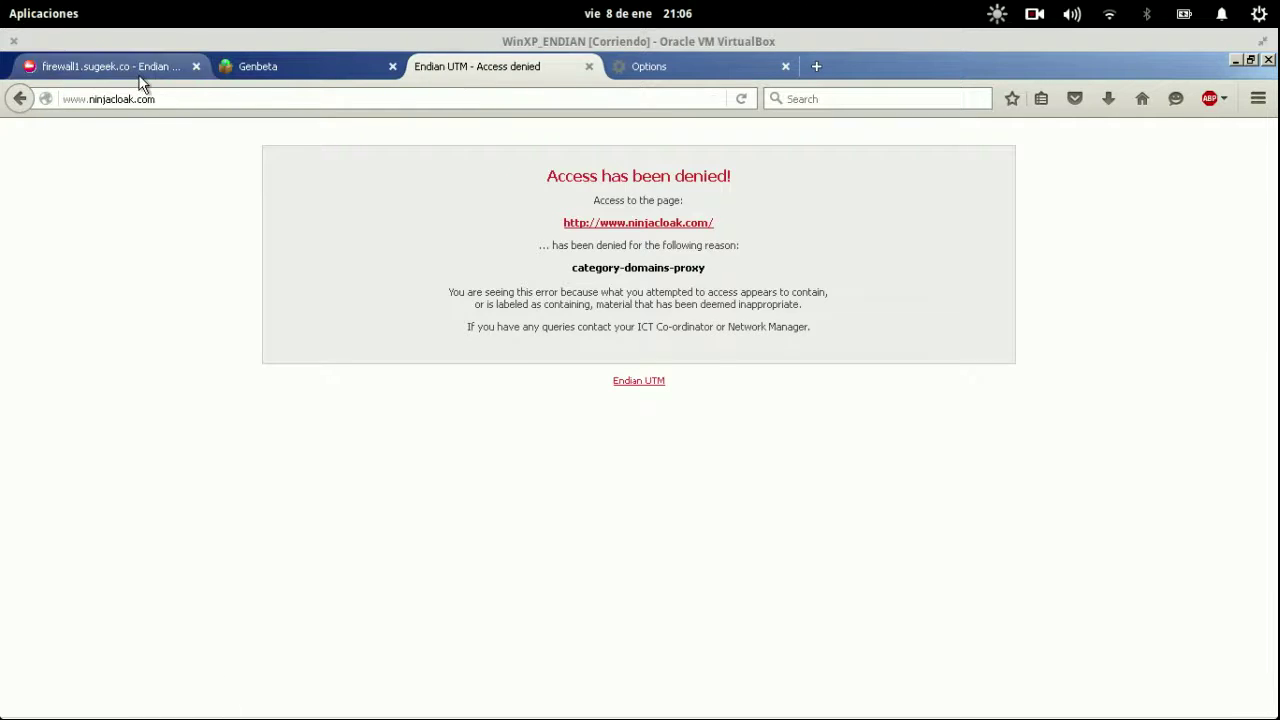
click(143, 70)
Back in the Windows XP VM, reload ninjacloak.com again; it is still denied.
key(super)
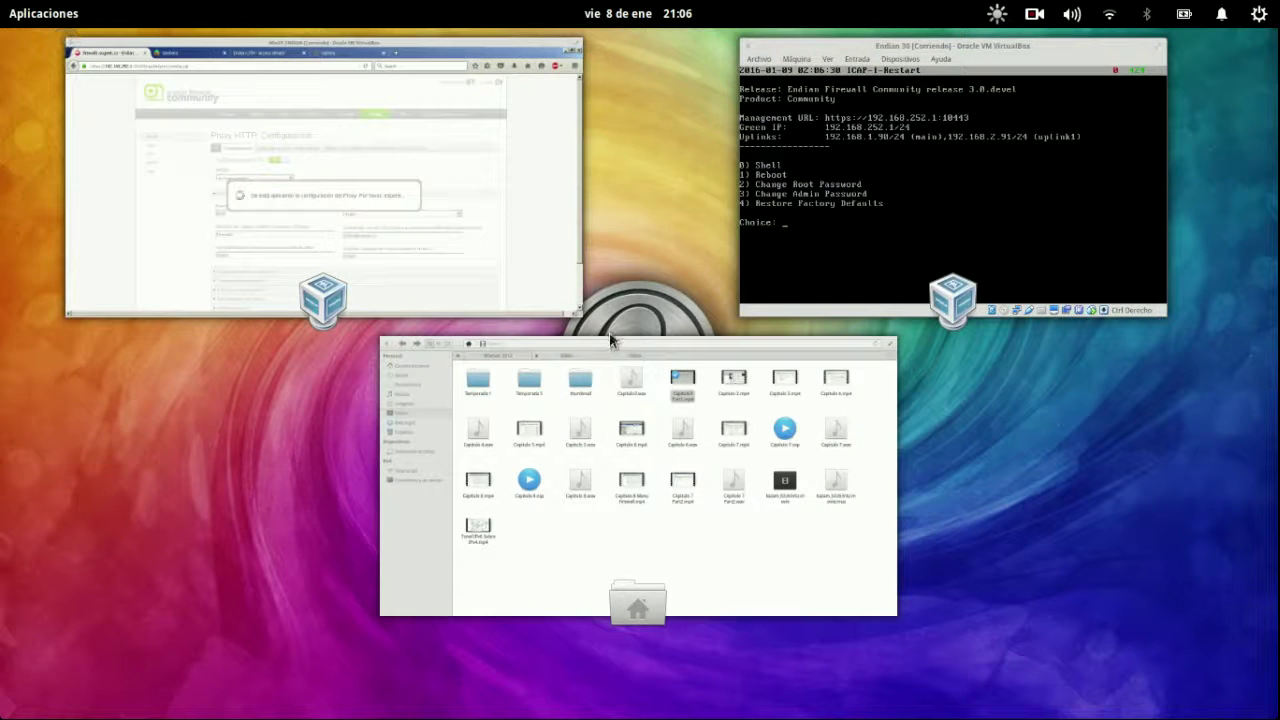
click(367, 306)
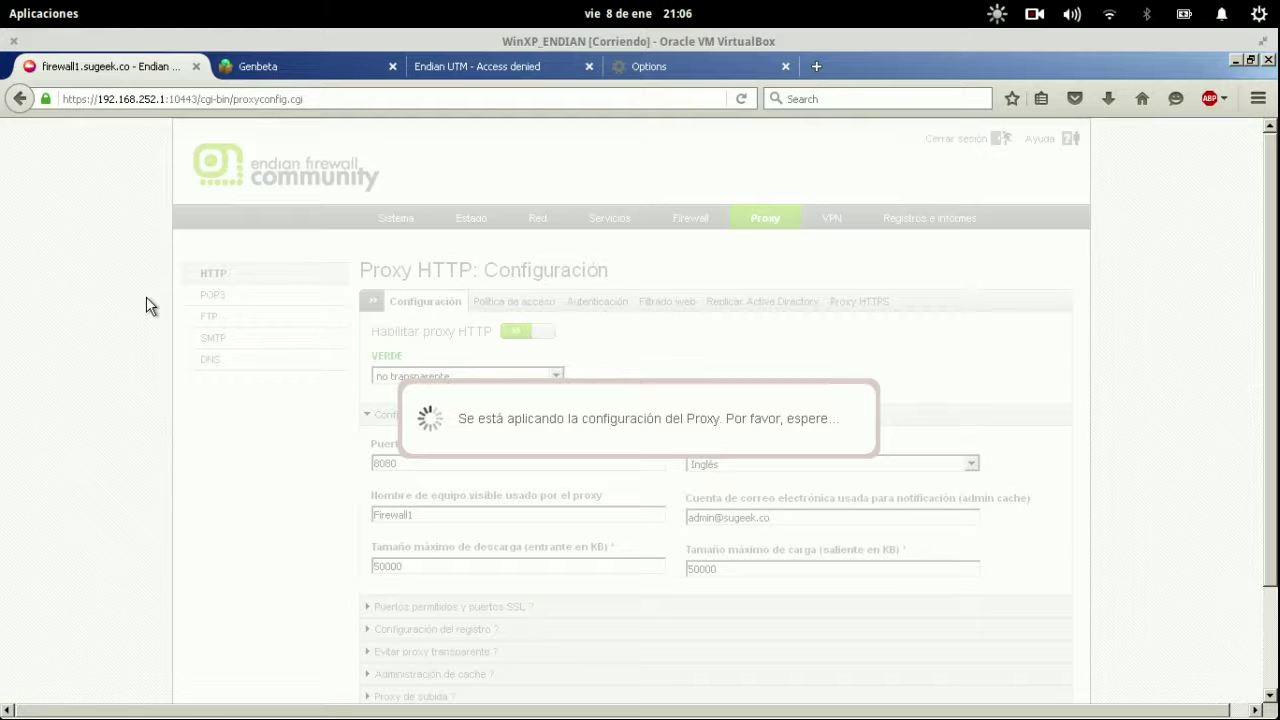
click(494, 67)
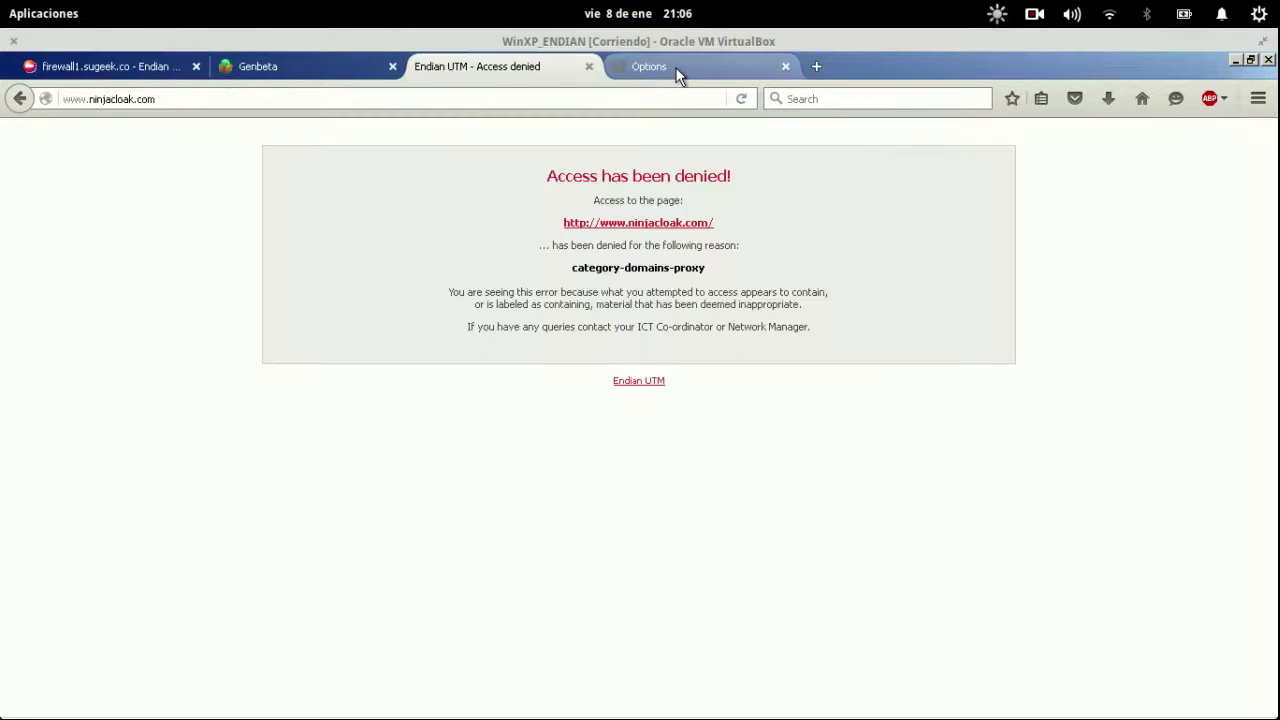
click(679, 70)
click(561, 63)
click(179, 70)
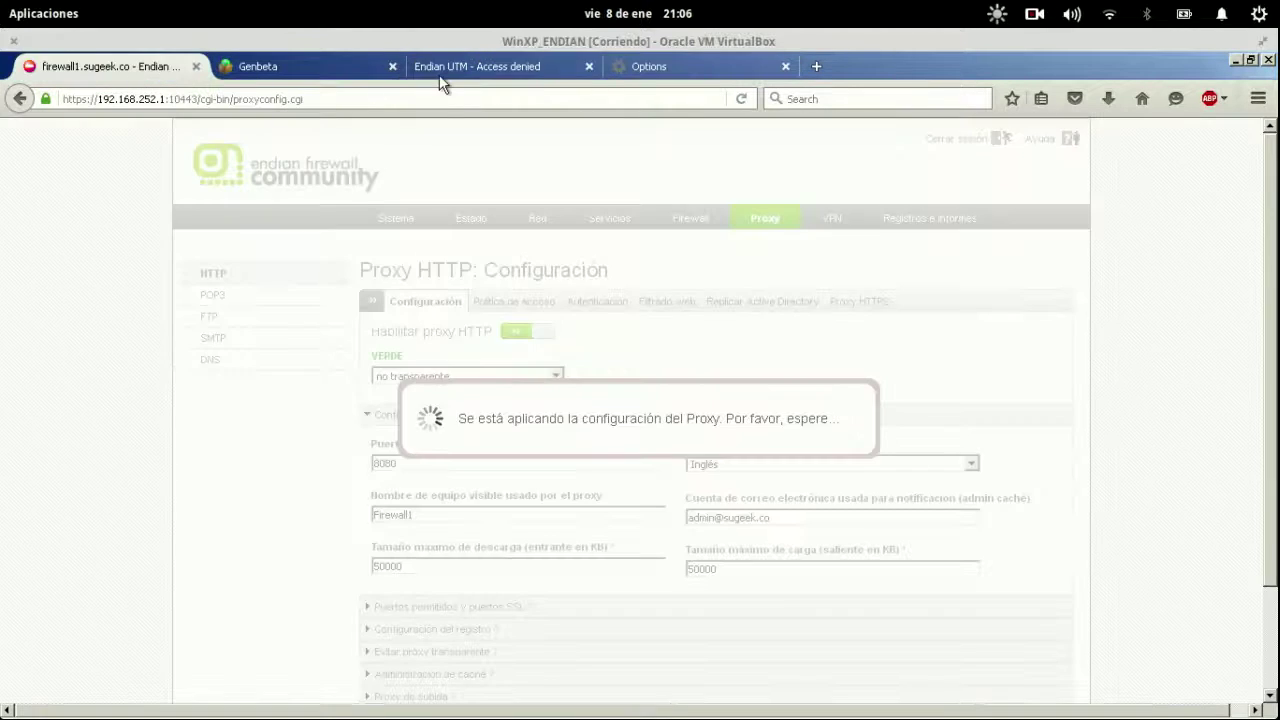
click(520, 75)
click(532, 96)
key(Return)
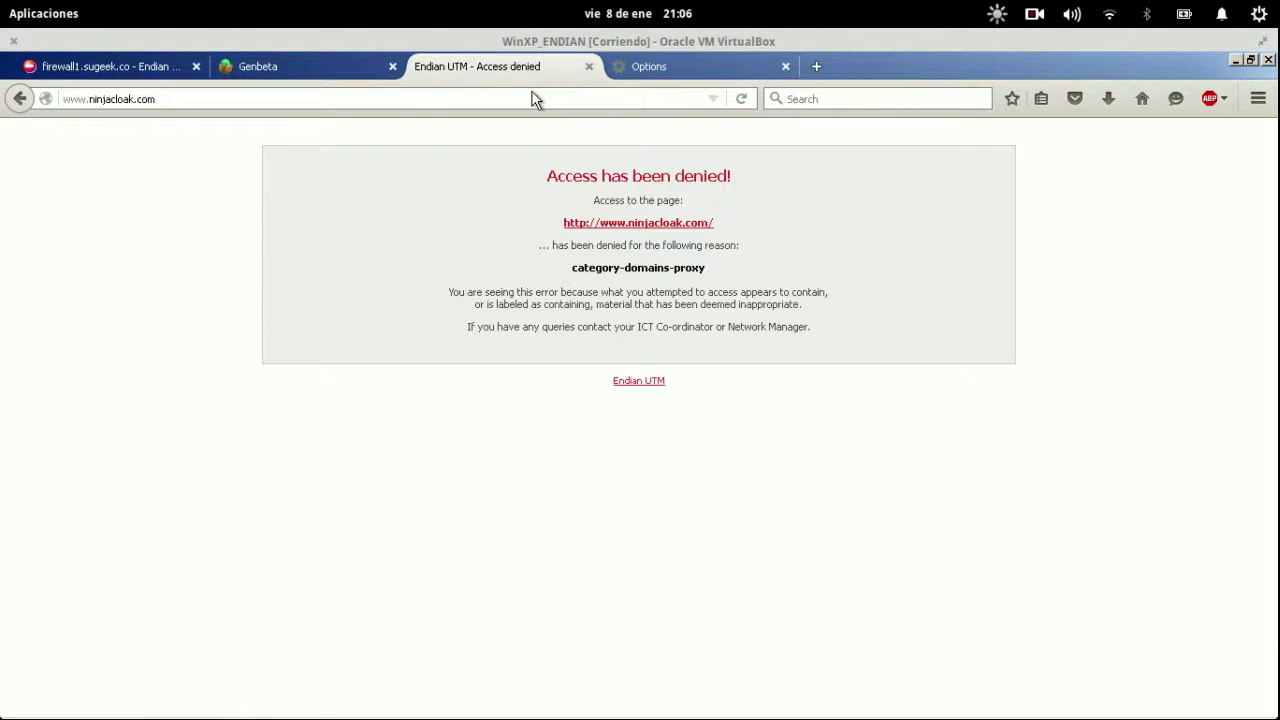
click(532, 96)
key(Return)
click(535, 98)
click(657, 76)
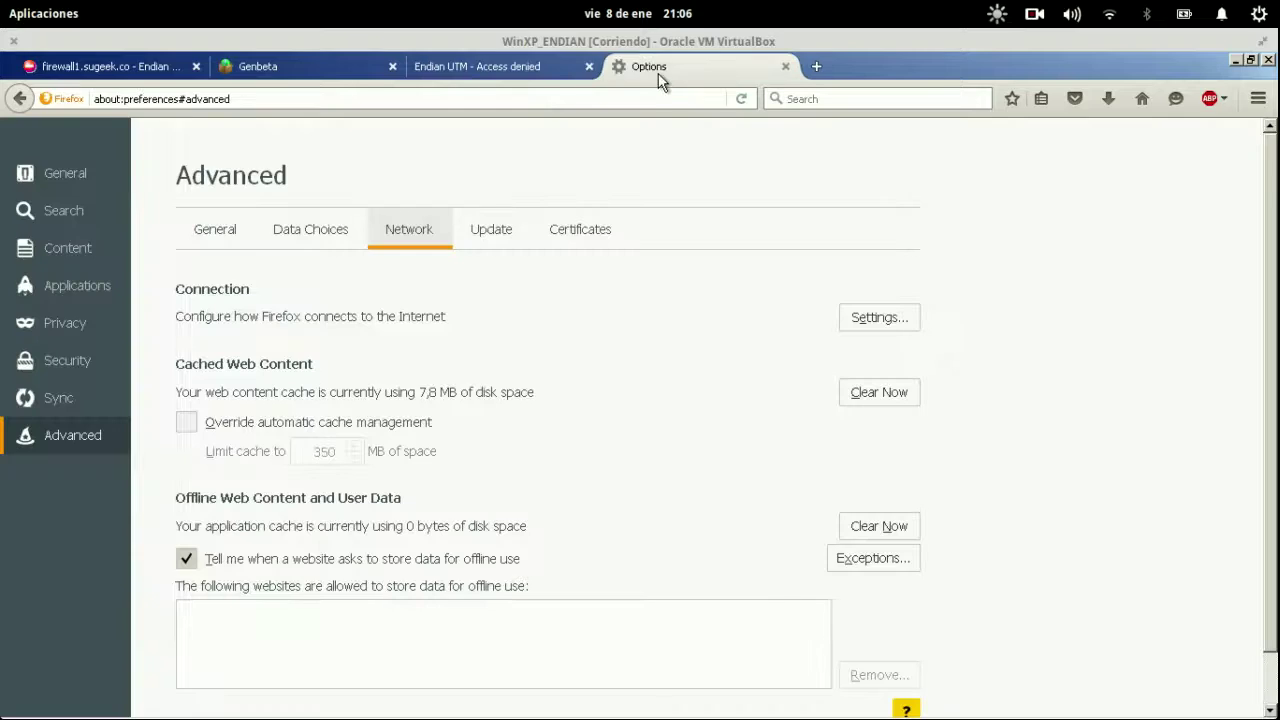
click(635, 100)
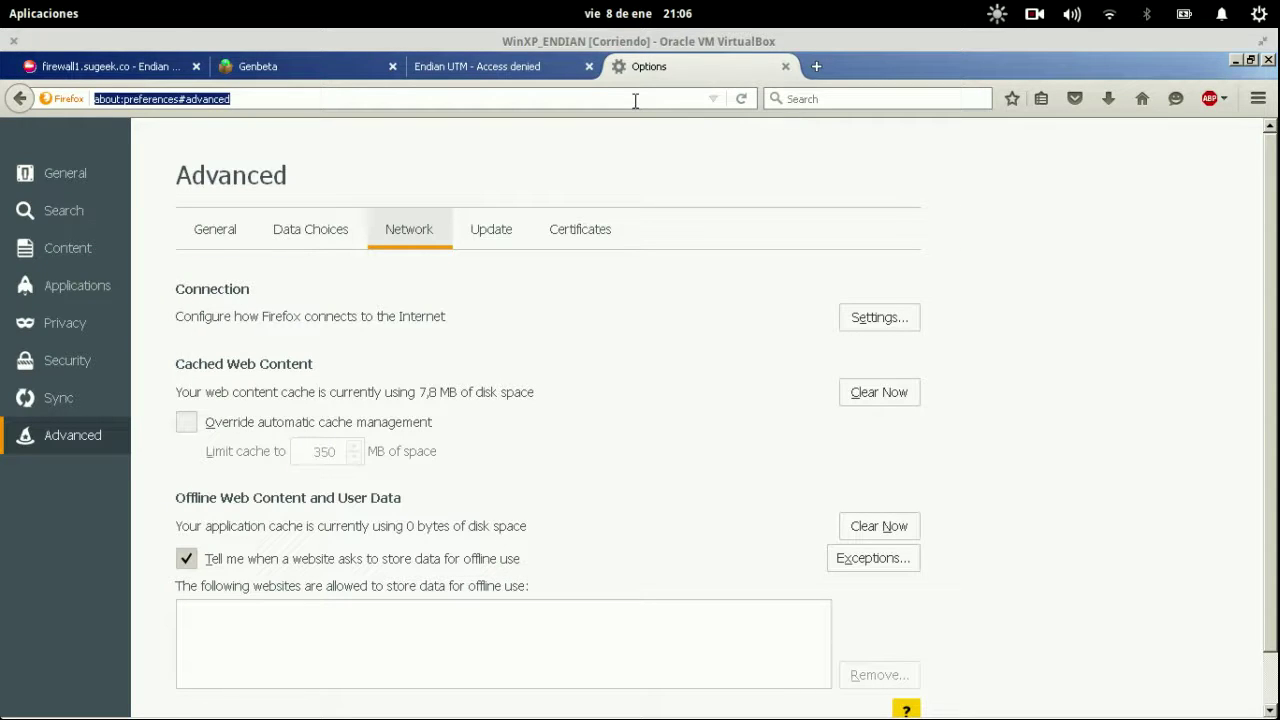
Load tor.org in the former Options tab.
text(tor.or)
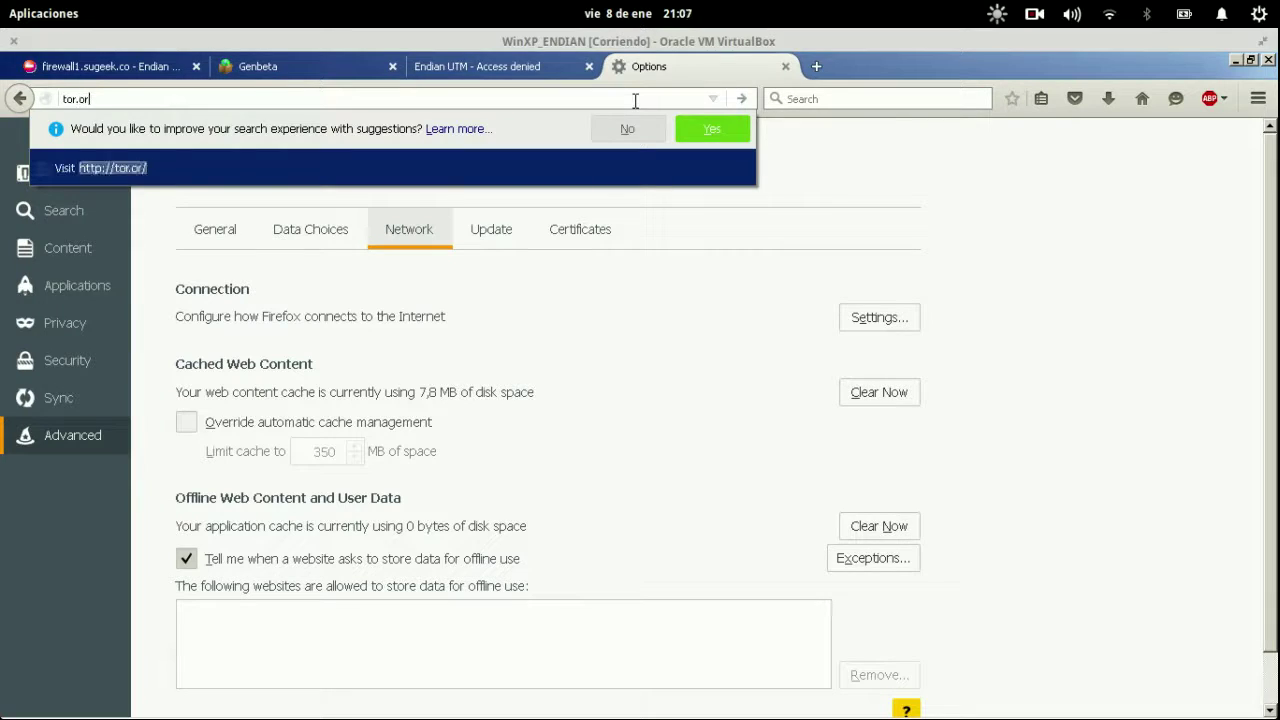
text(g)
key(Return)
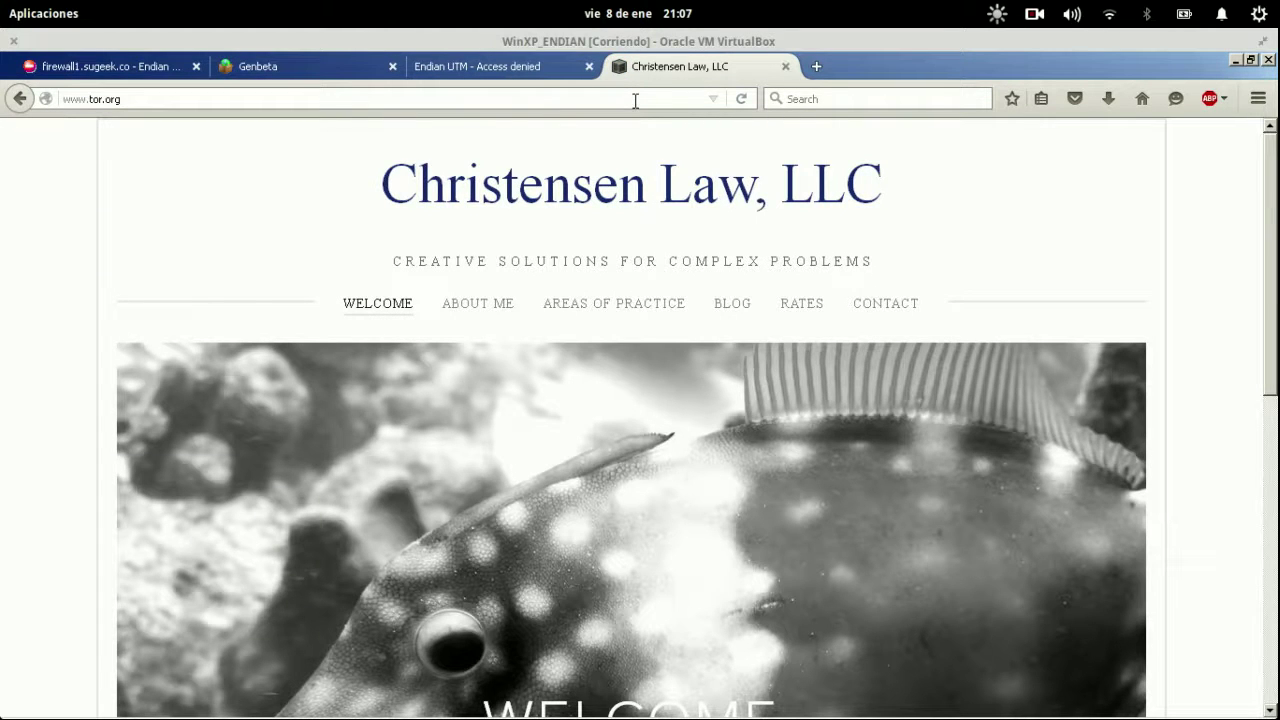
click(635, 100)
click(112, 70)
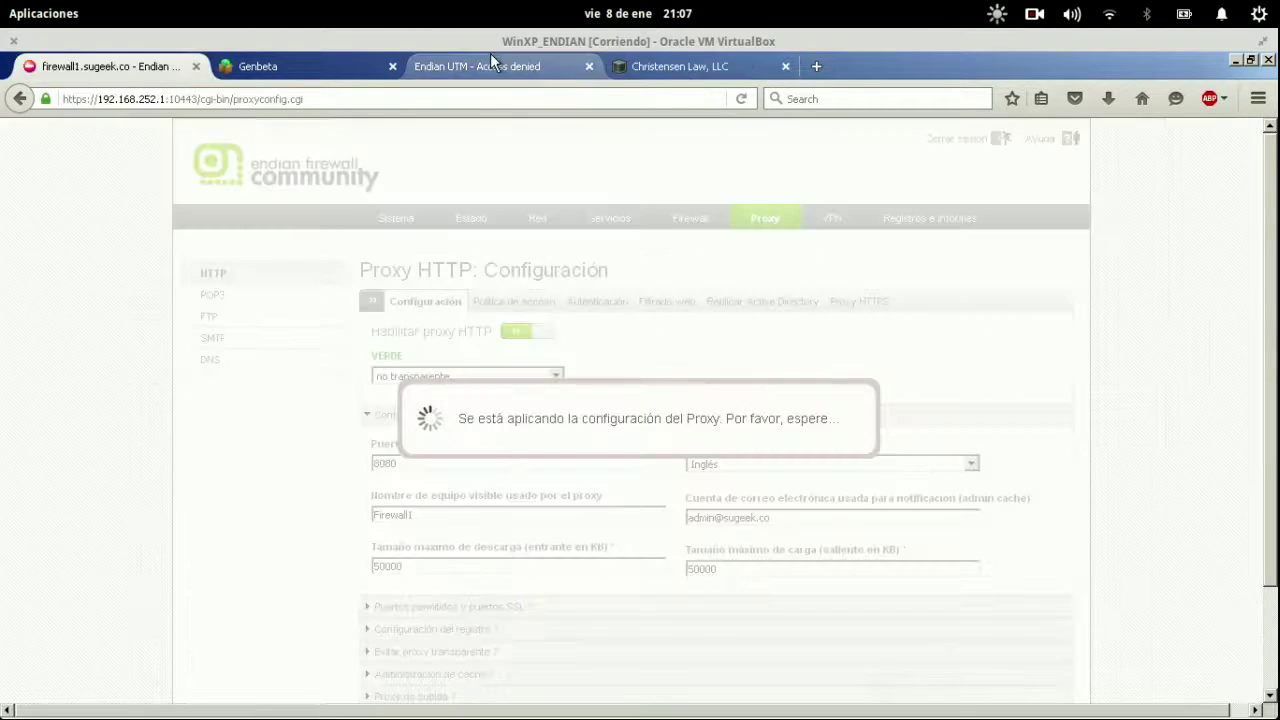
click(500, 70)
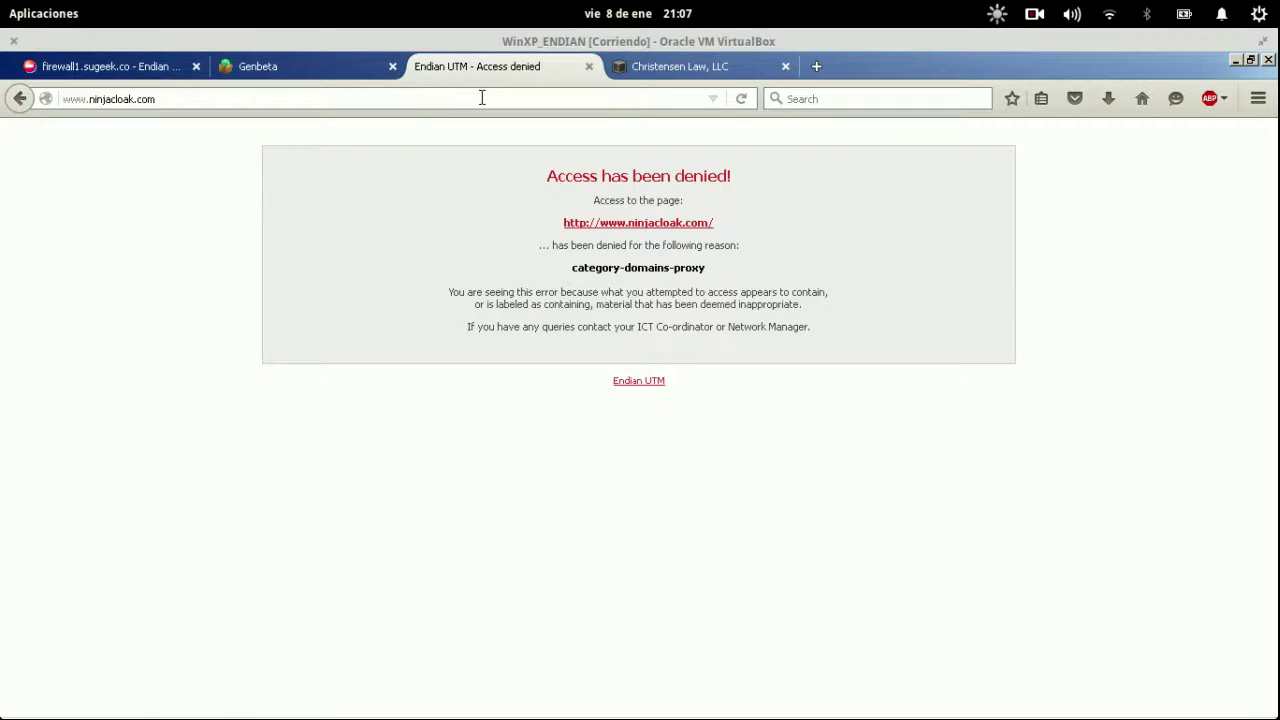
Strip /cgi-bin/proxyconfig.cgi from the Endian URL to open the Control principal dashboard.
click(110, 68)
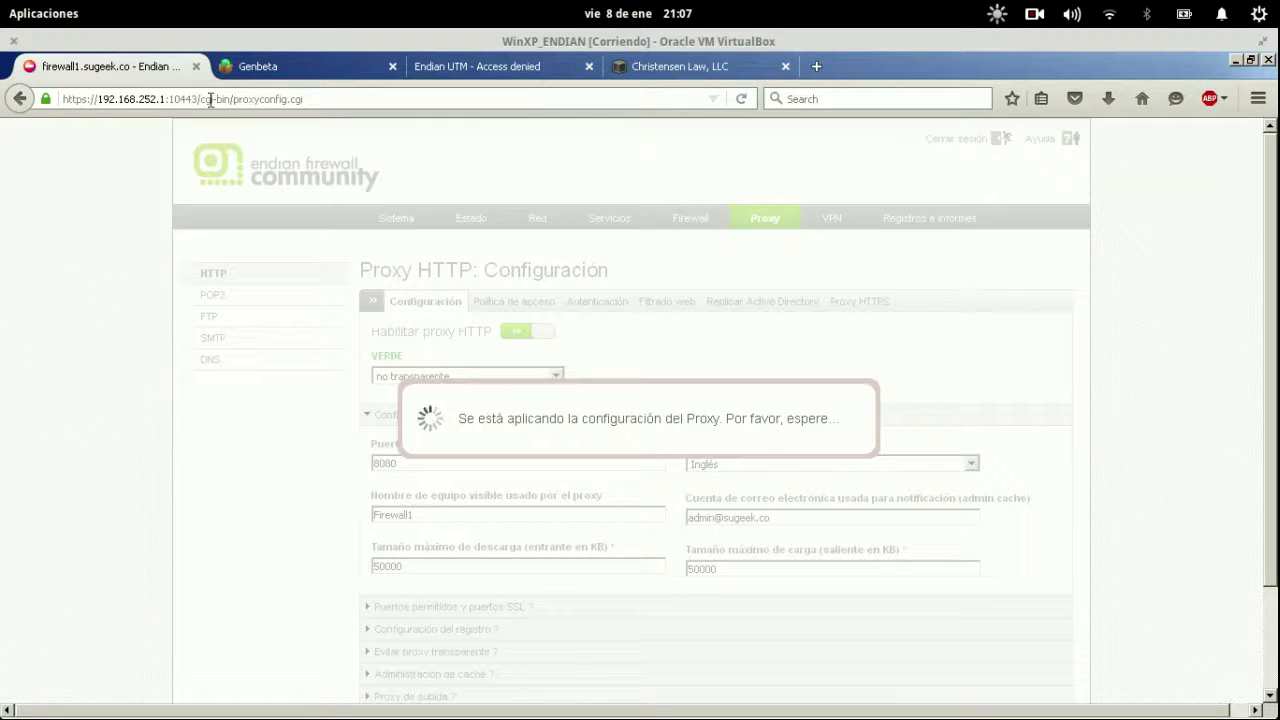
drag(201, 100, 320, 100)
key(BackSpace)
key(Return)
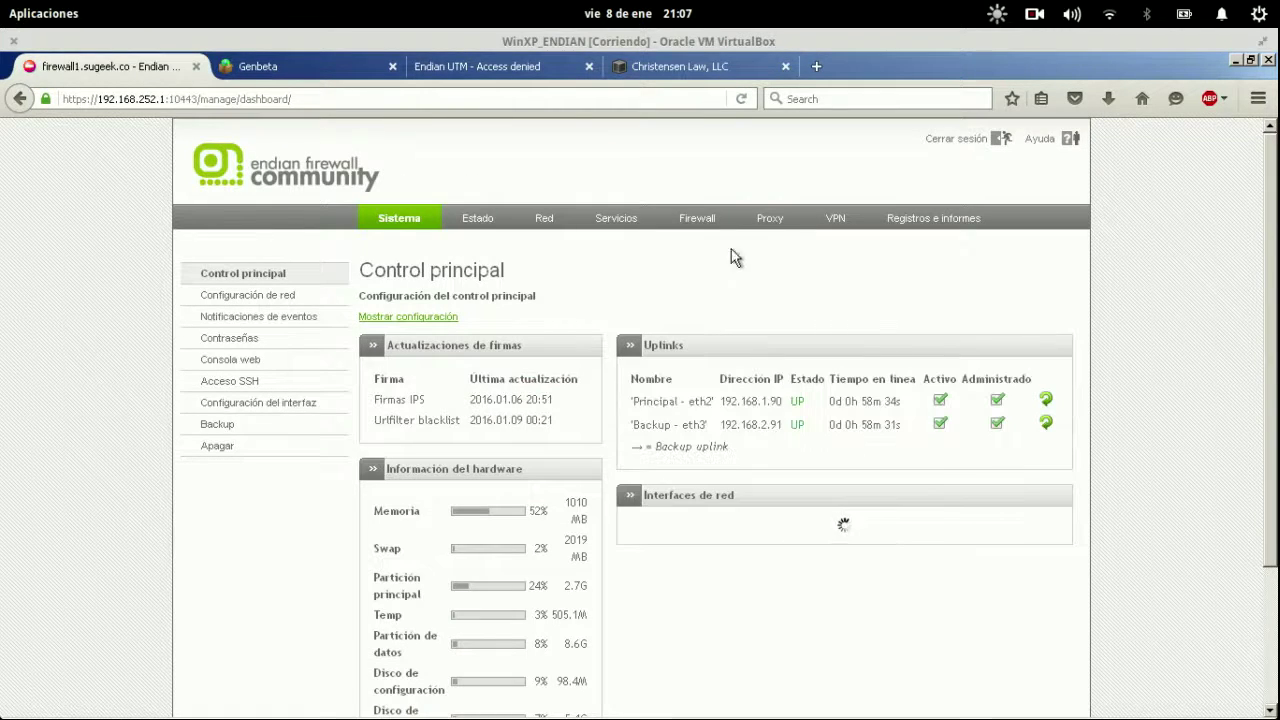
Empty the HTTP proxy cache under Administración de caché.
click(771, 226)
scroll(223, 370, down, 2)
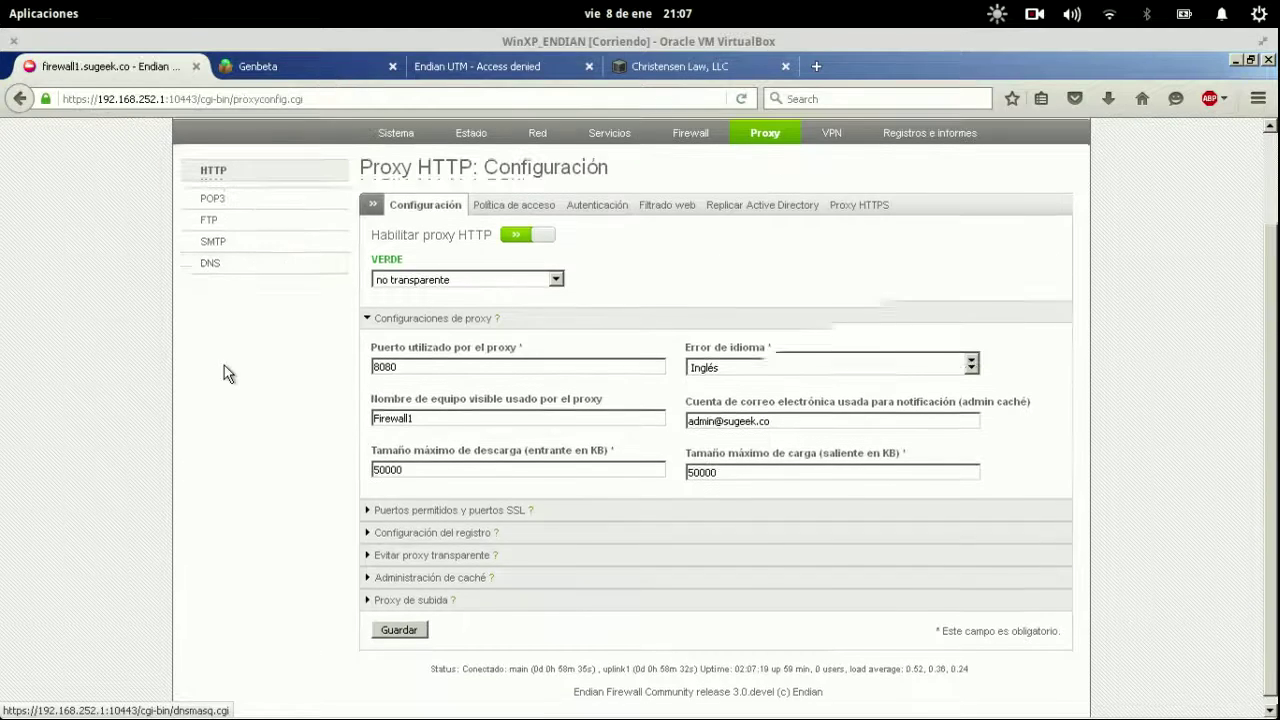
click(430, 571)
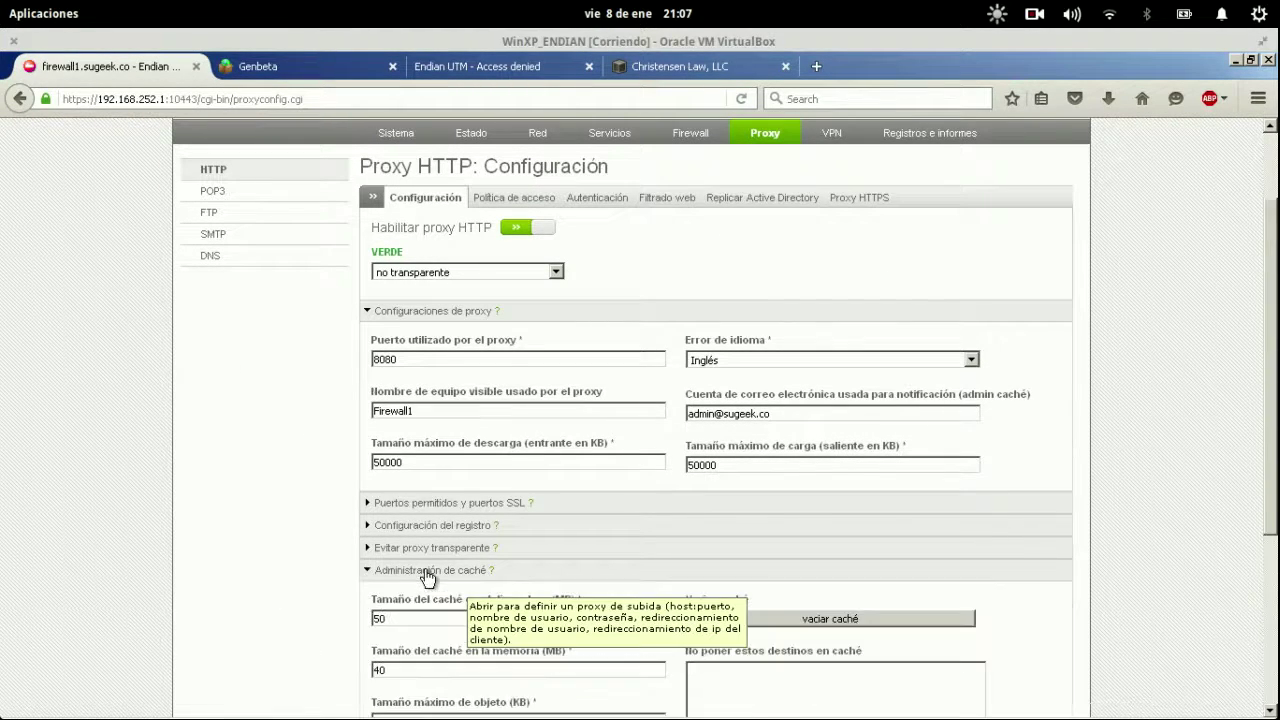
click(882, 619)
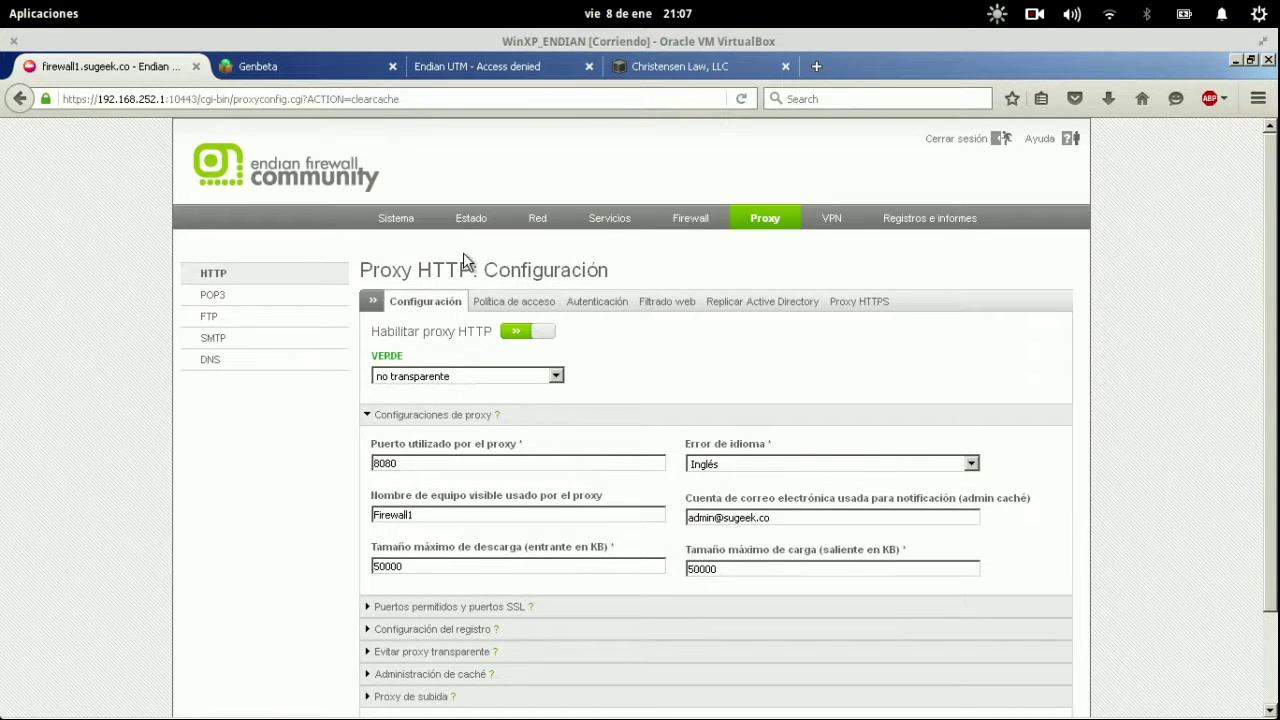
mouse_move(2, 2)
click(469, 329)
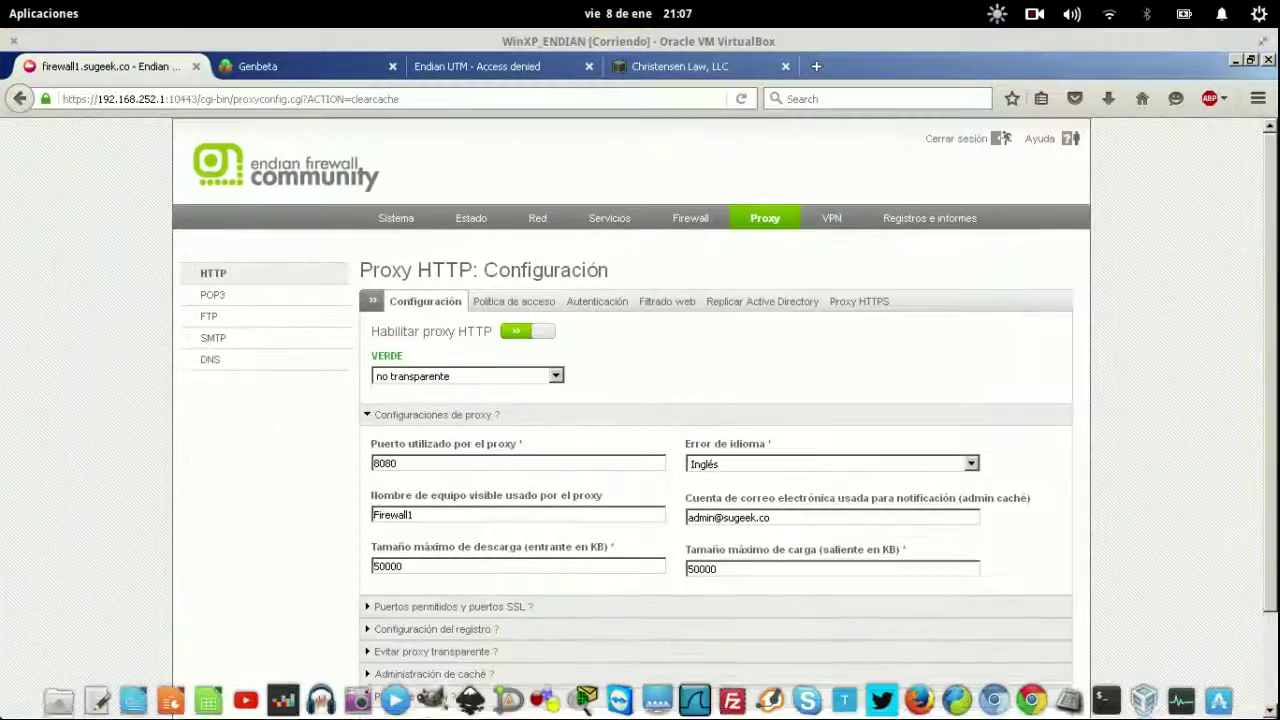
mouse_move(2, 2)
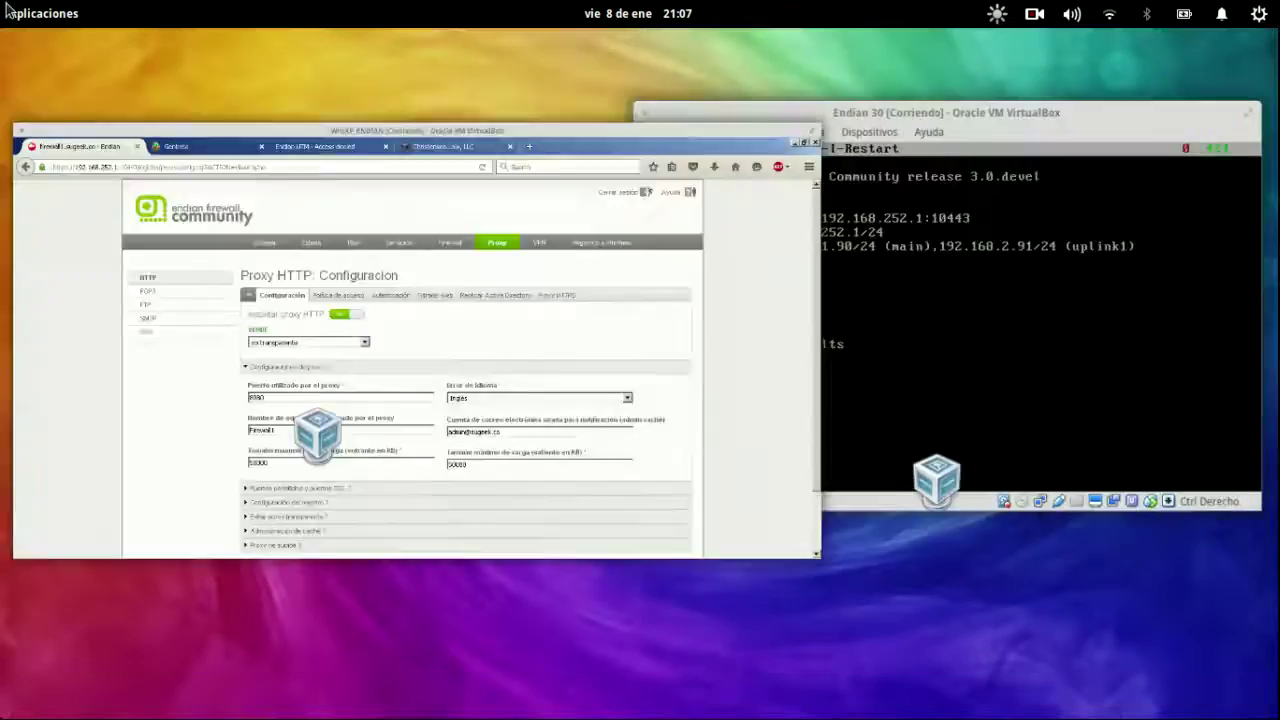
click(378, 292)
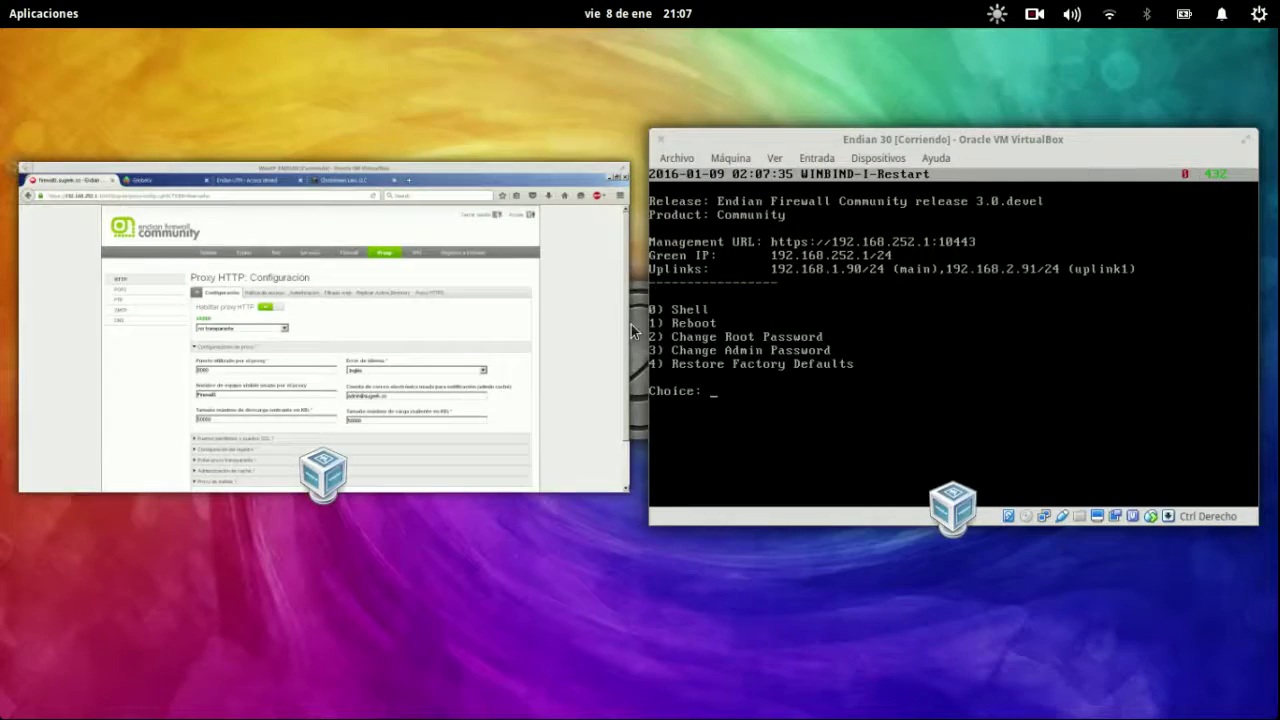
click(408, 315)
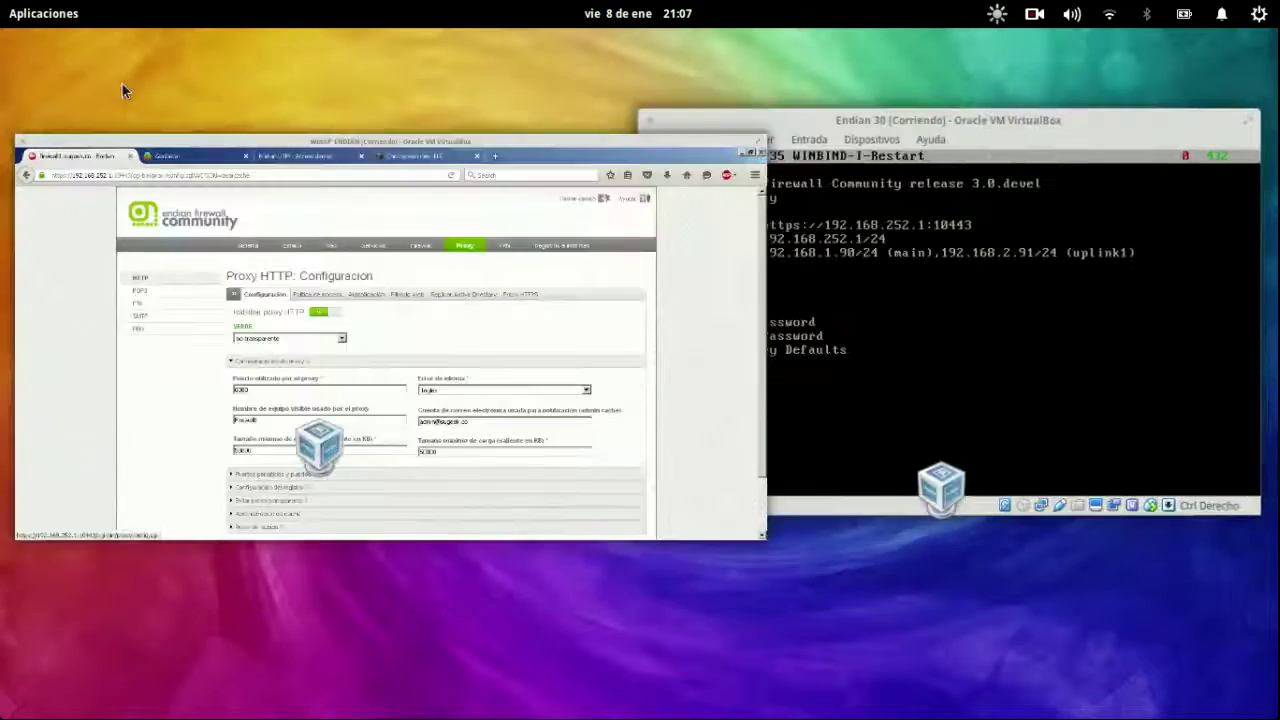
click(503, 309)
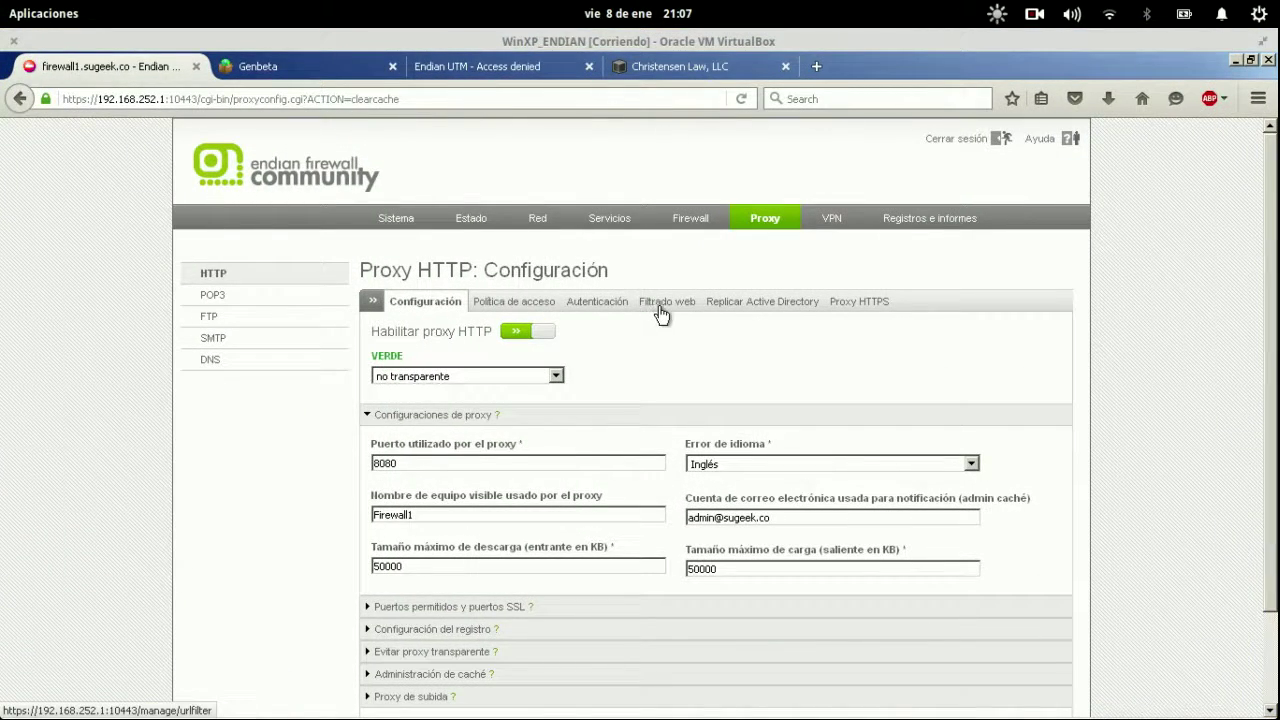
Log out of Endian, dismiss the login prompt, and close the admin tab.
click(985, 148)
key(super)
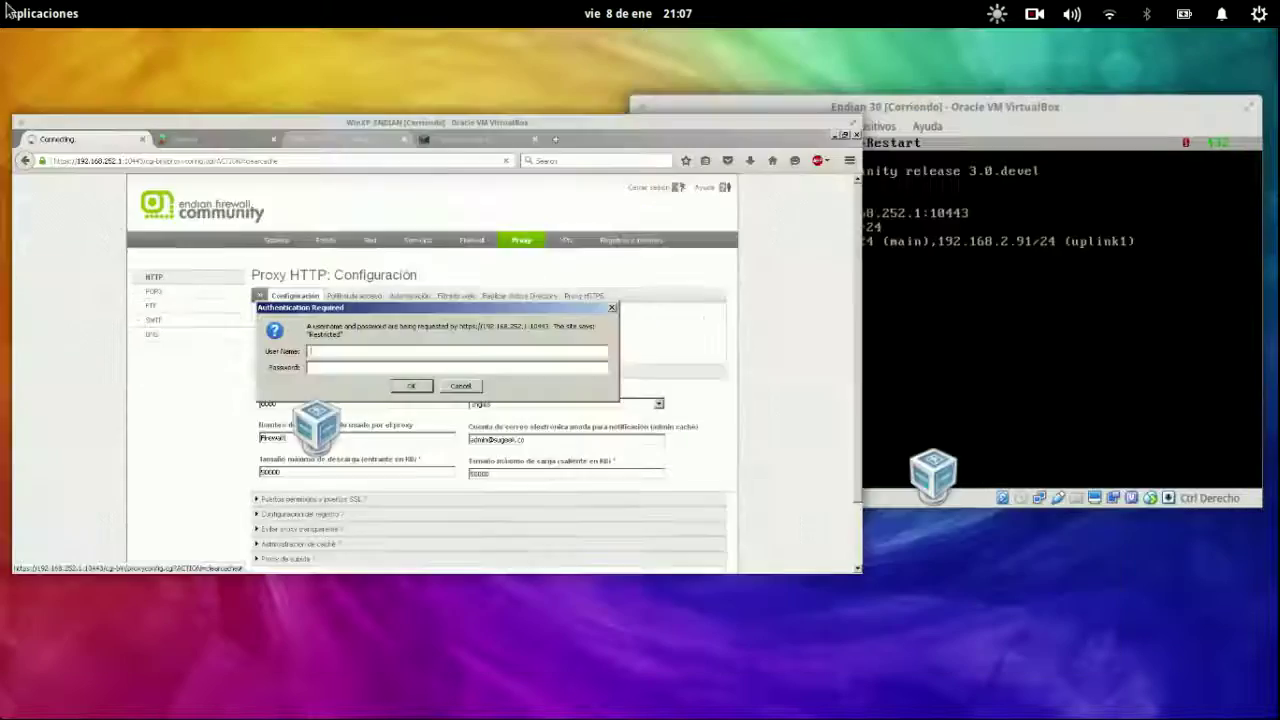
click(608, 277)
click(674, 437)
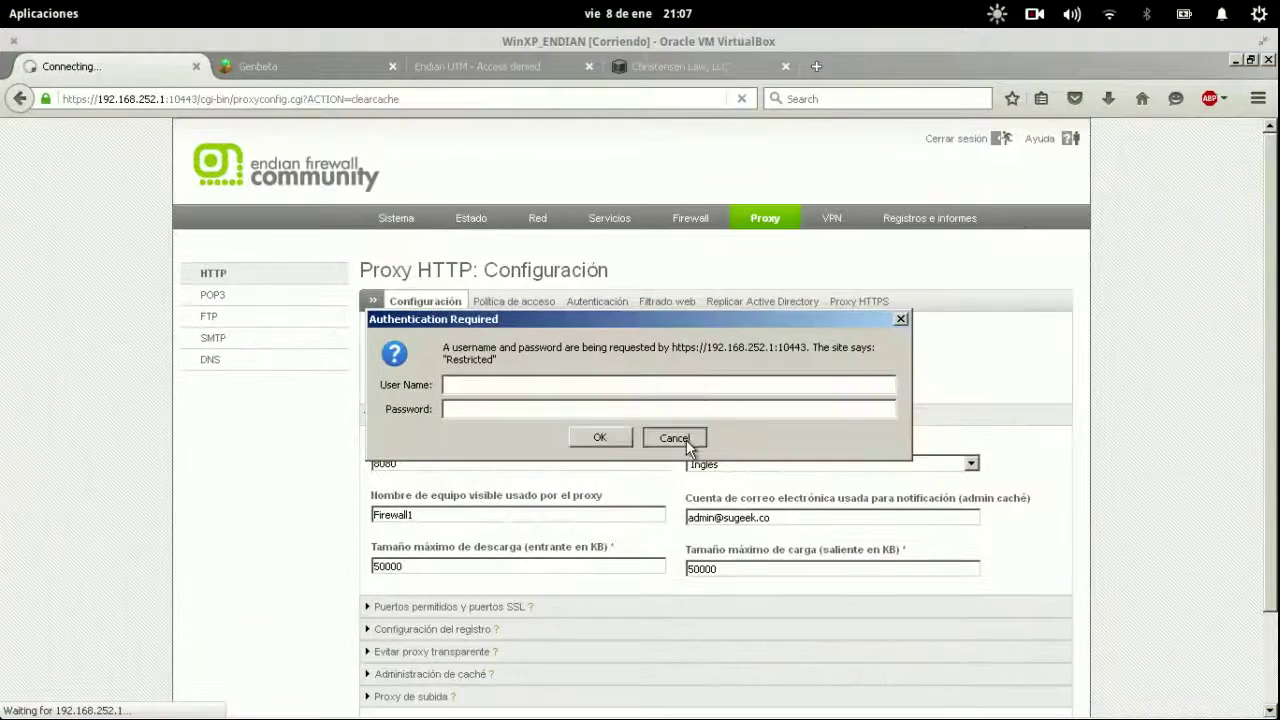
click(195, 67)
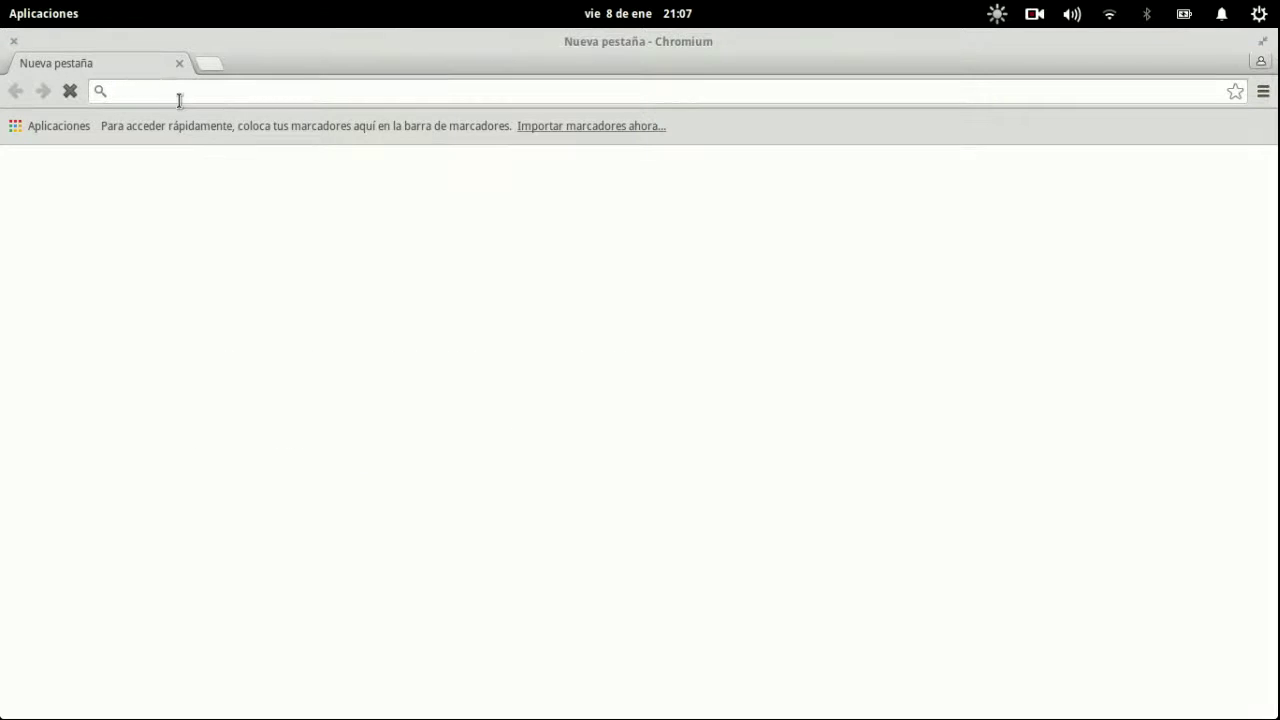
text(192.168.2)
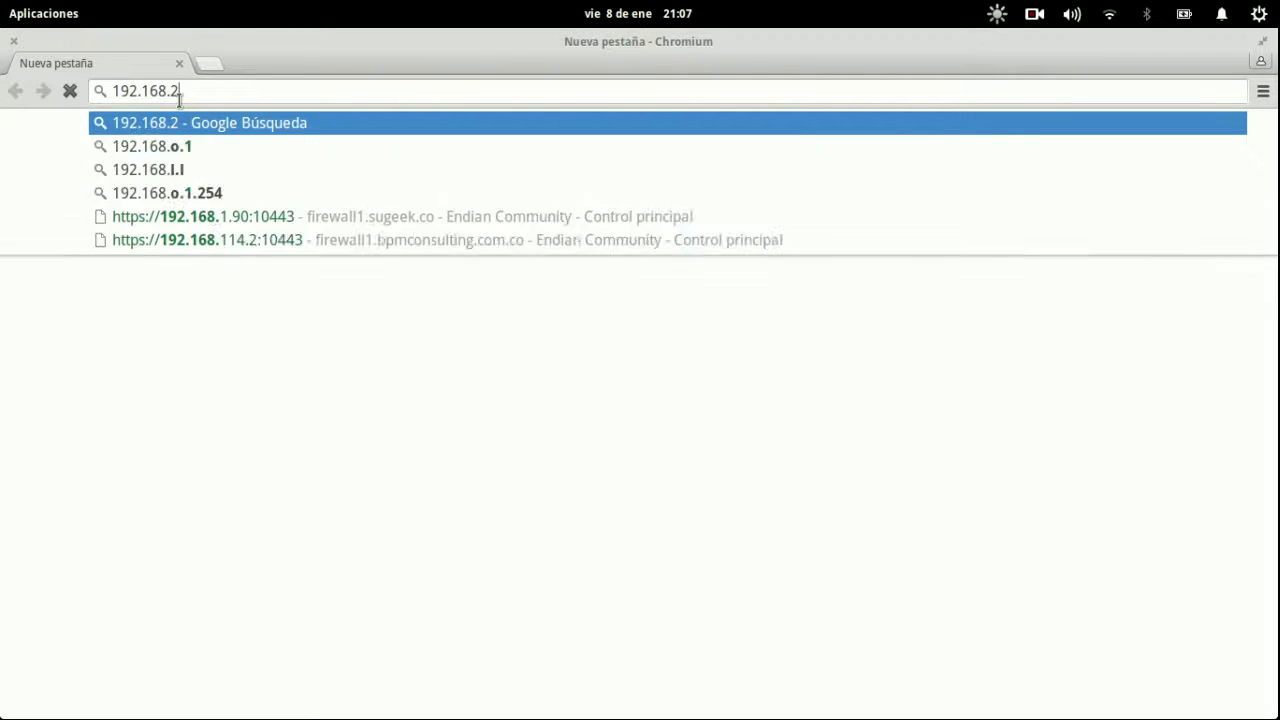
key(BackSpace)
text(1.)
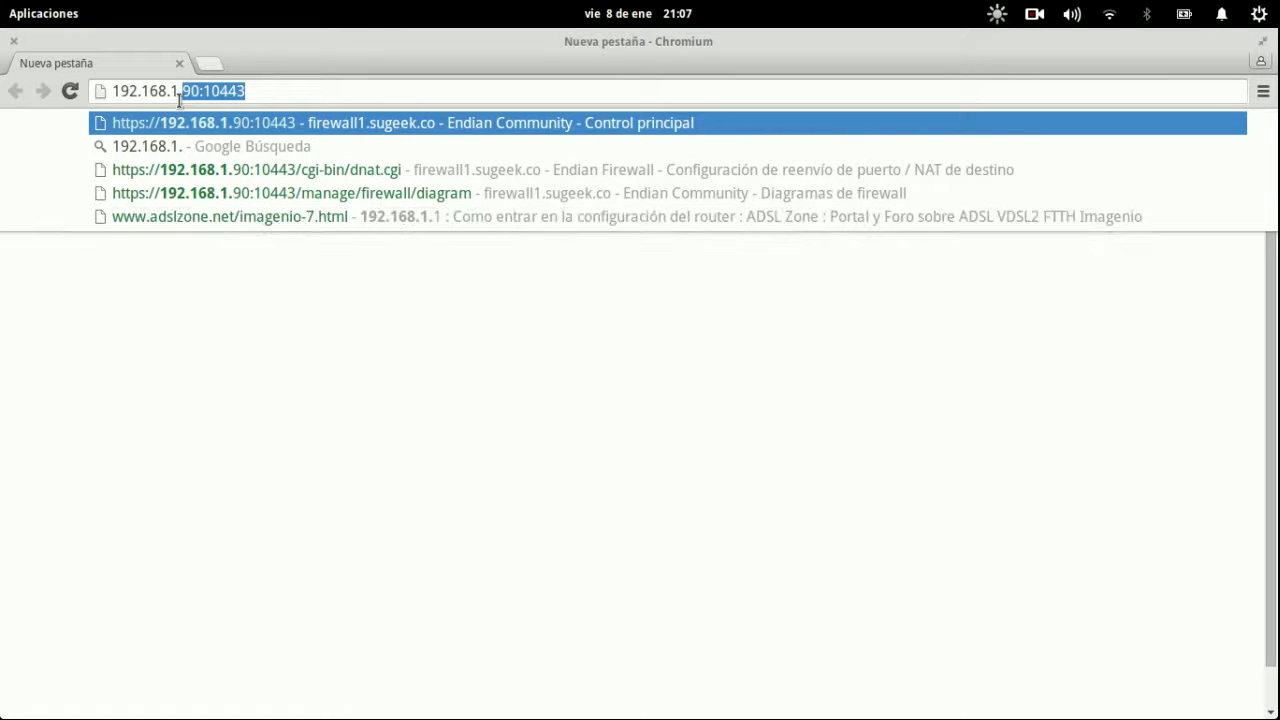
text(90)
key(Down)
key(Down)
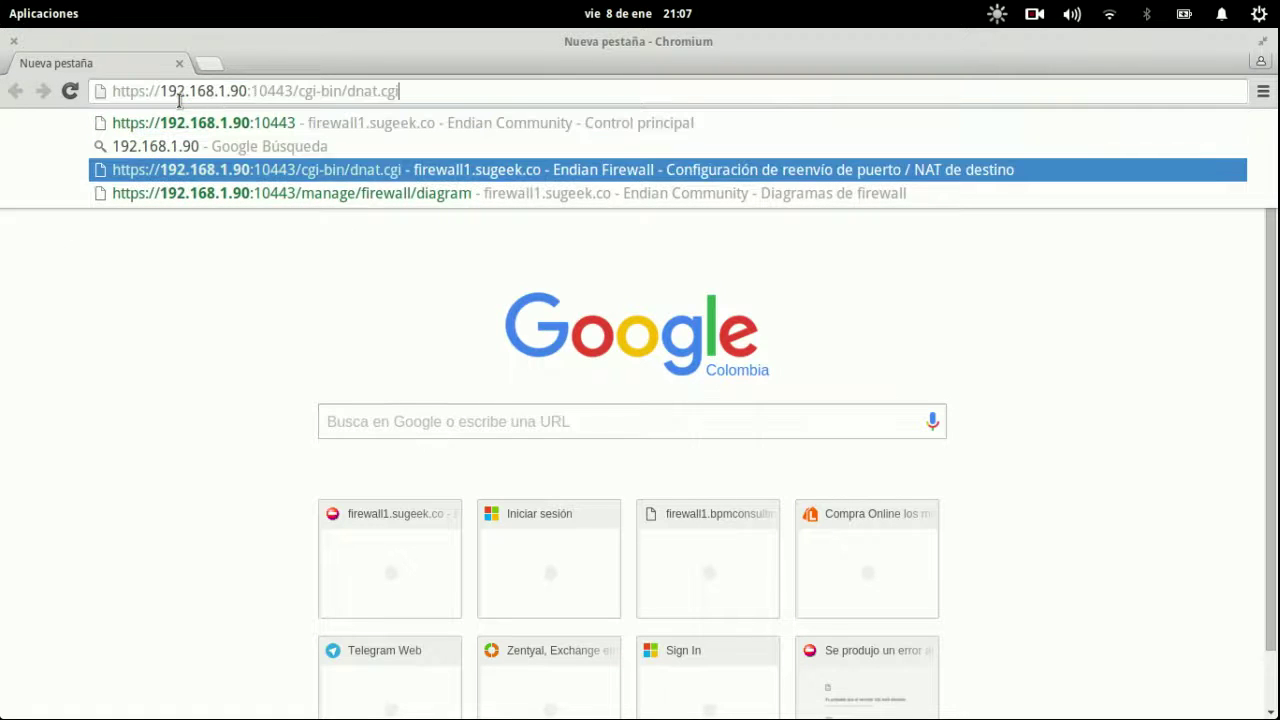
key(Down)
key(BackSpace)
key(BackSpace)
key(BackSpace)
key(BackSpace)
key(BackSpace)
key(BackSpace)
key(BackSpace)
key(BackSpace)
key(BackSpace)
key(BackSpace)
key(BackSpace)
key(BackSpace)
key(BackSpace)
key(BackSpace)
key(BackSpace)
key(BackSpace)
key(BackSpace)
key(BackSpace)
key(BackSpace)
key(BackSpace)
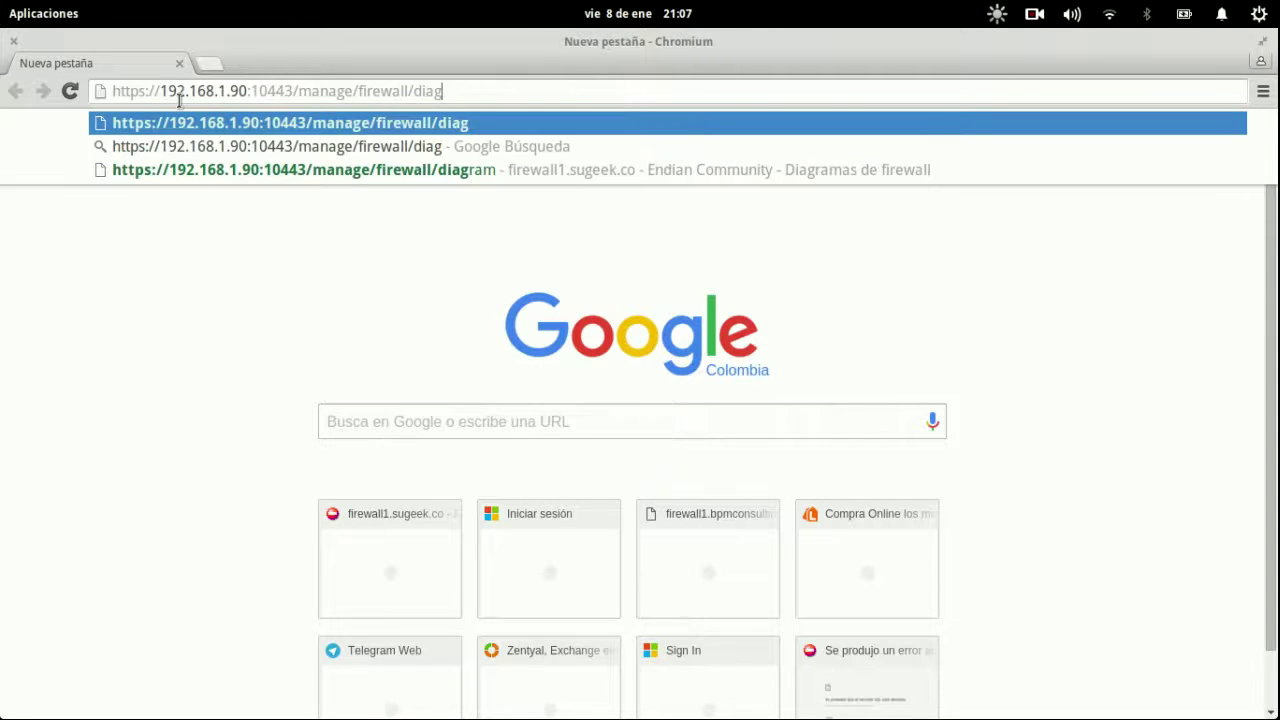
text(3)
key(Return)
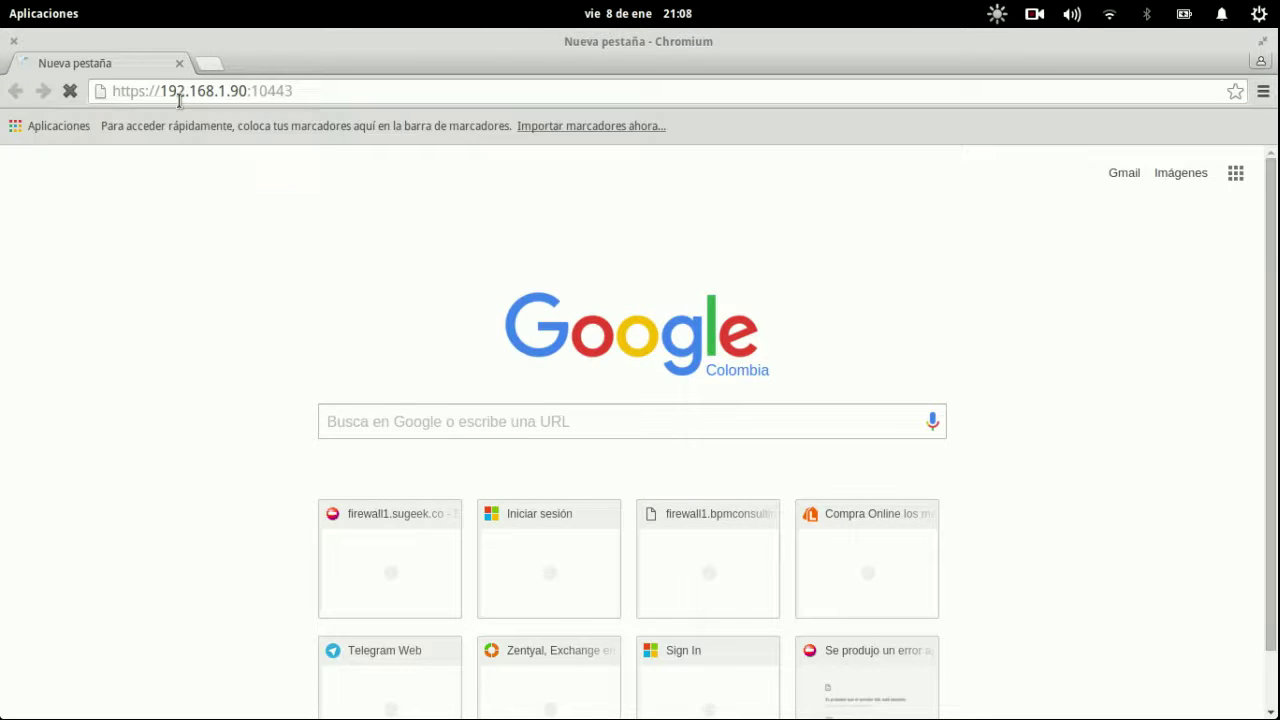
text(admin)
key(Tab)
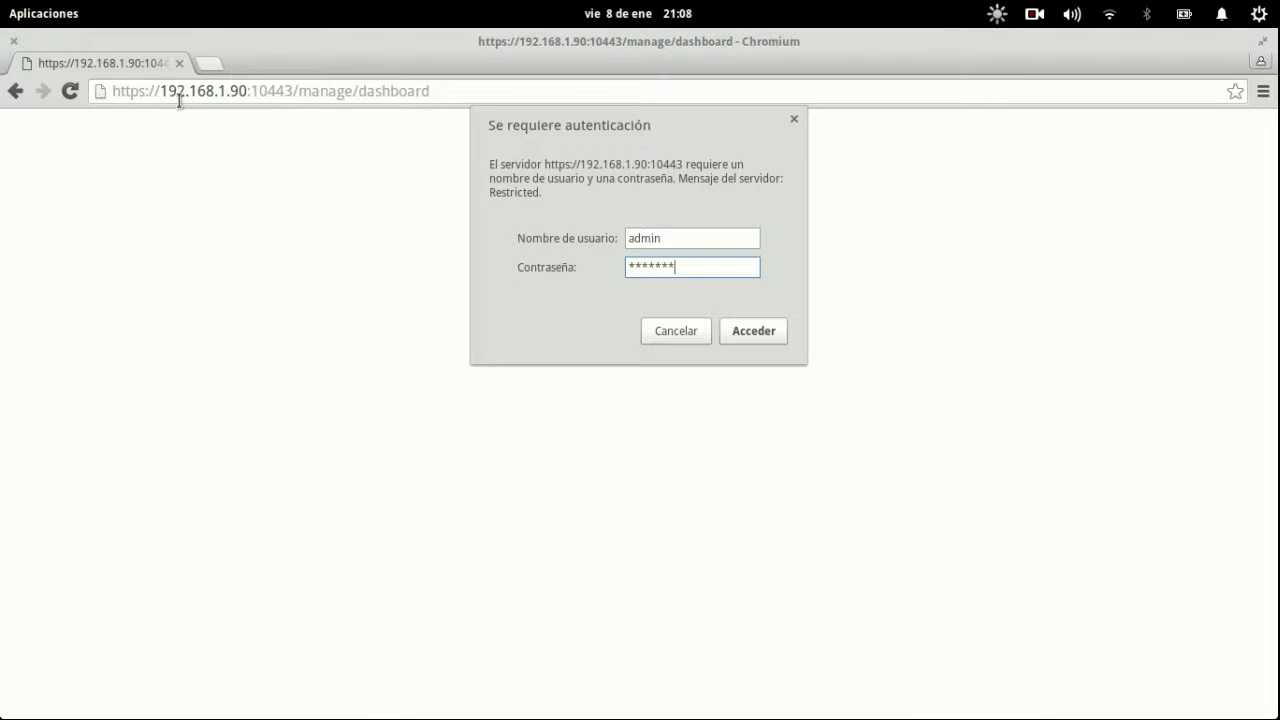
key(Return)
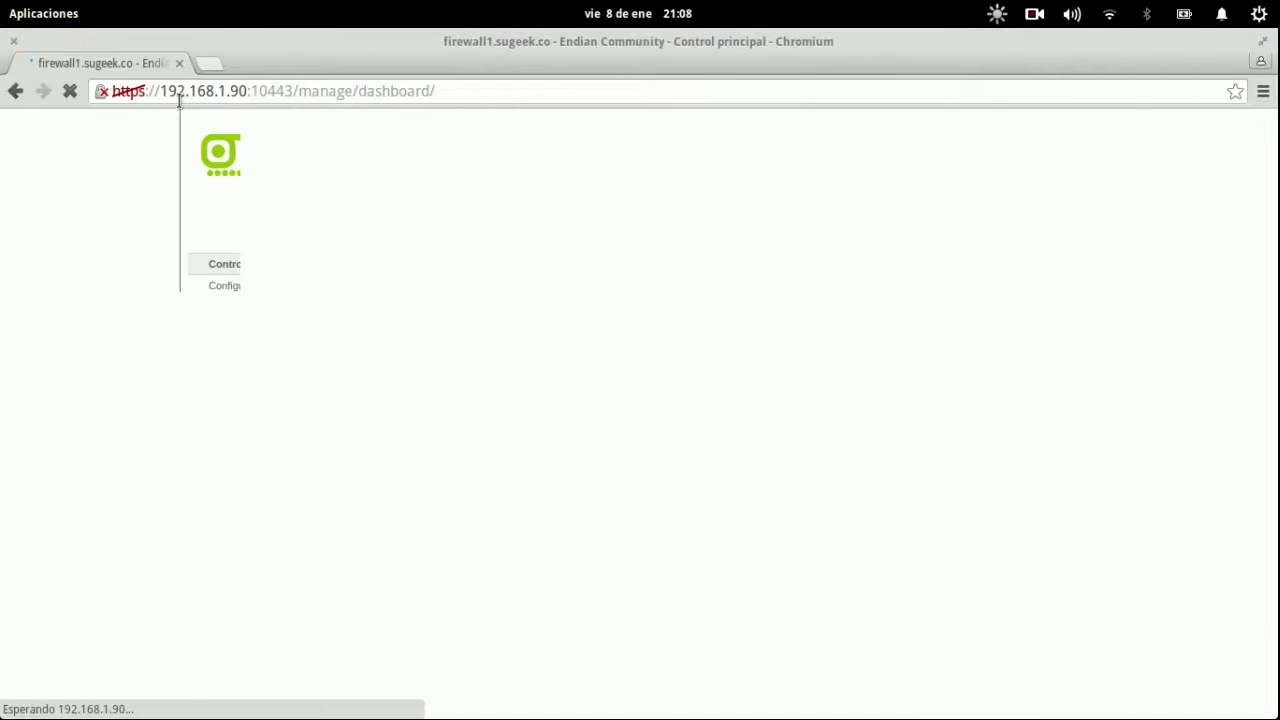
key(alt+Tab)
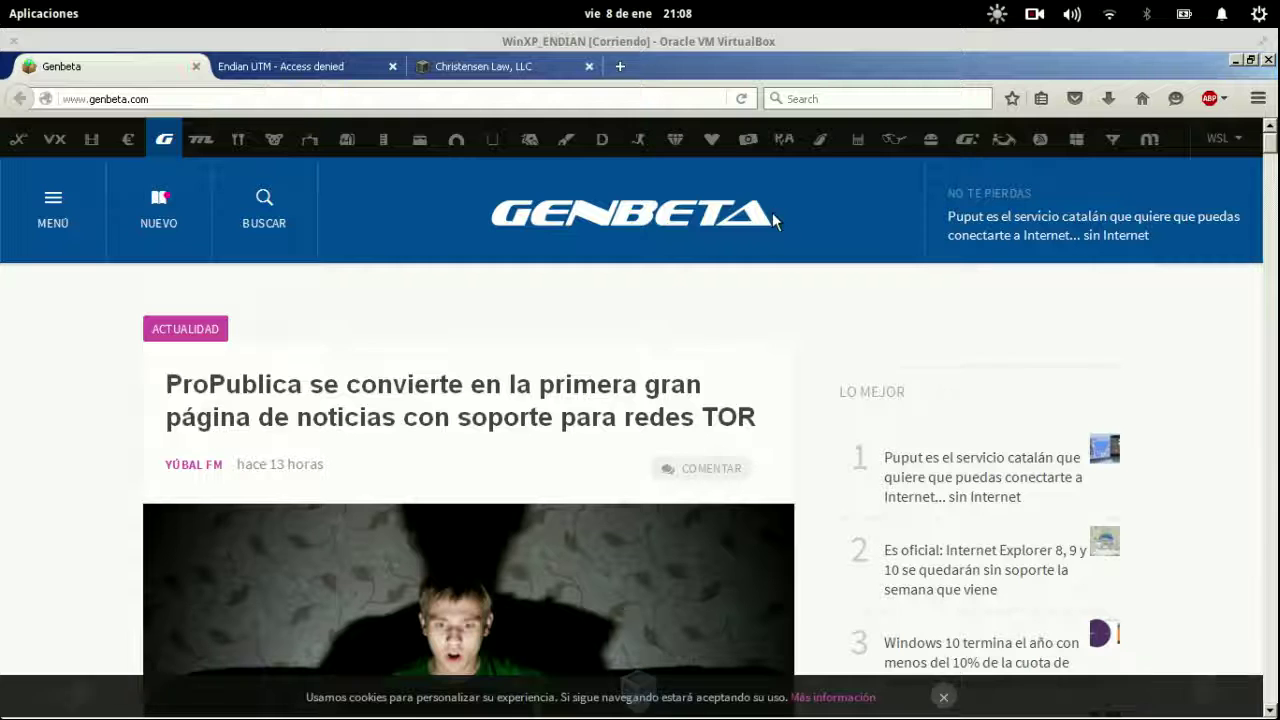
click(395, 97)
key(Return)
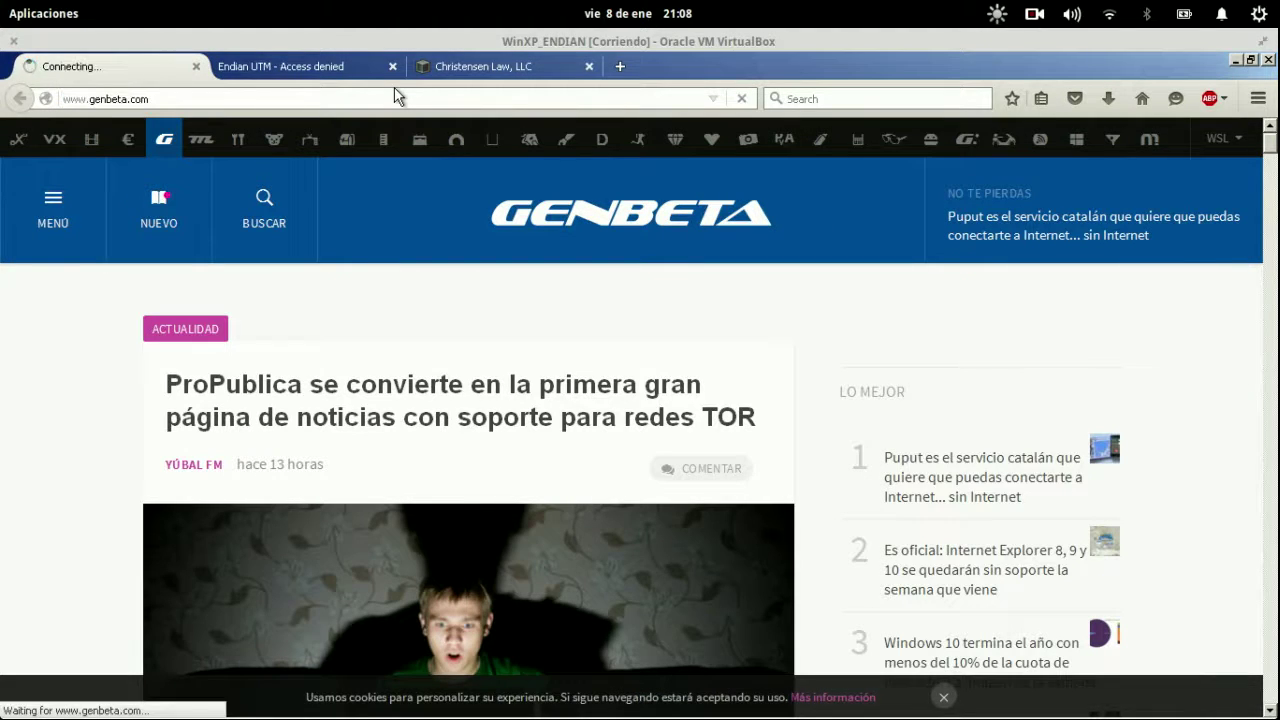
key(ctrl+Tab)
key(F5)
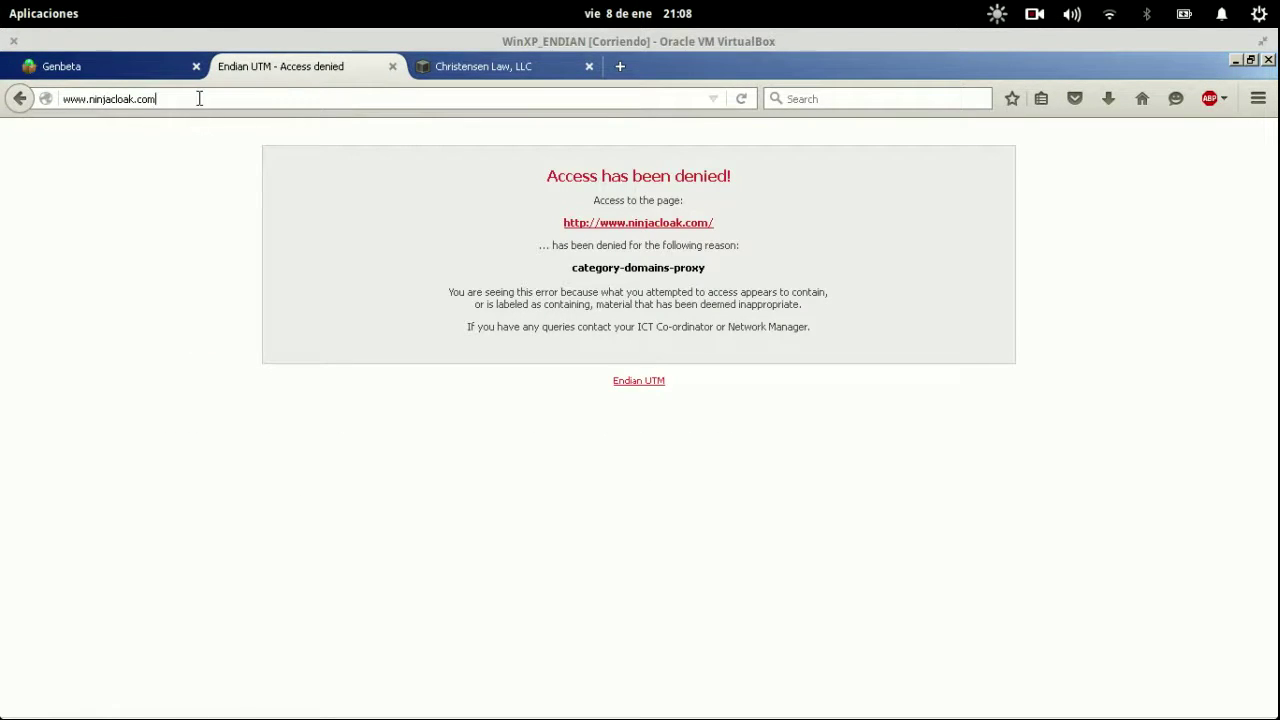
drag(146, 98, 97, 100)
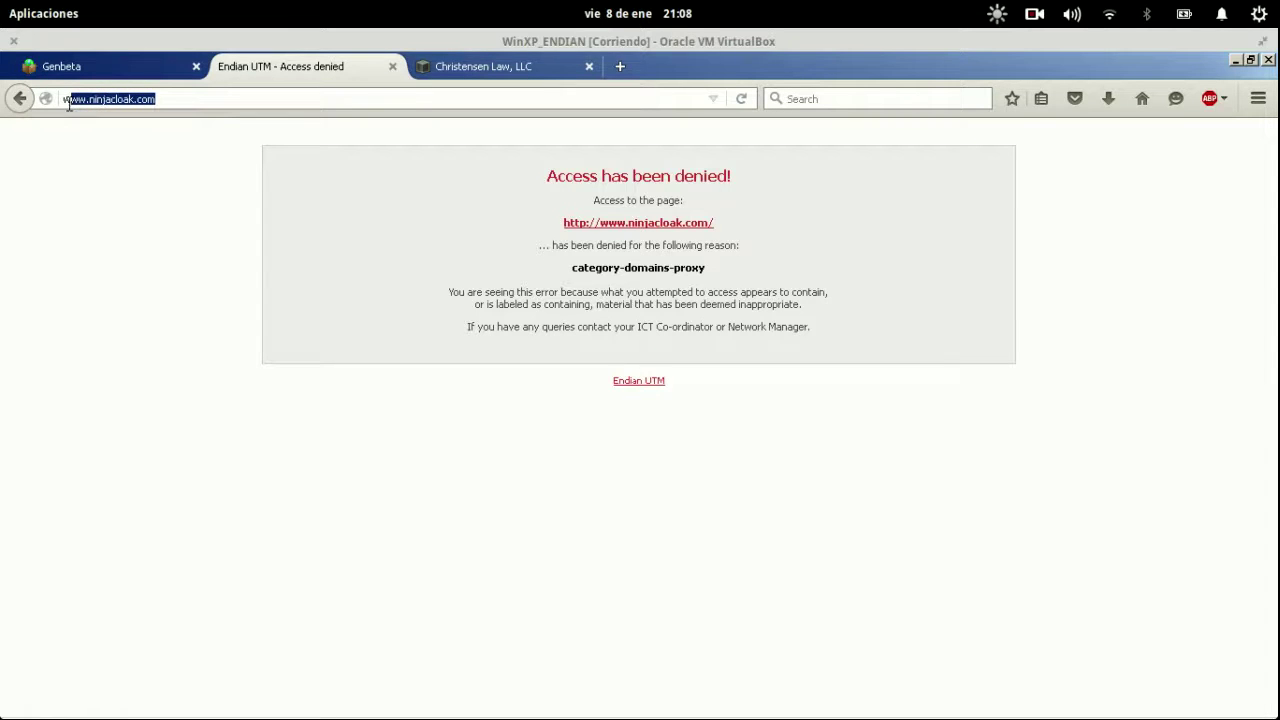
Open the Navegacion_Filtro_Alto web filter profile for editing and expand its custom allow/block lists.
mouse_move(2, 2)
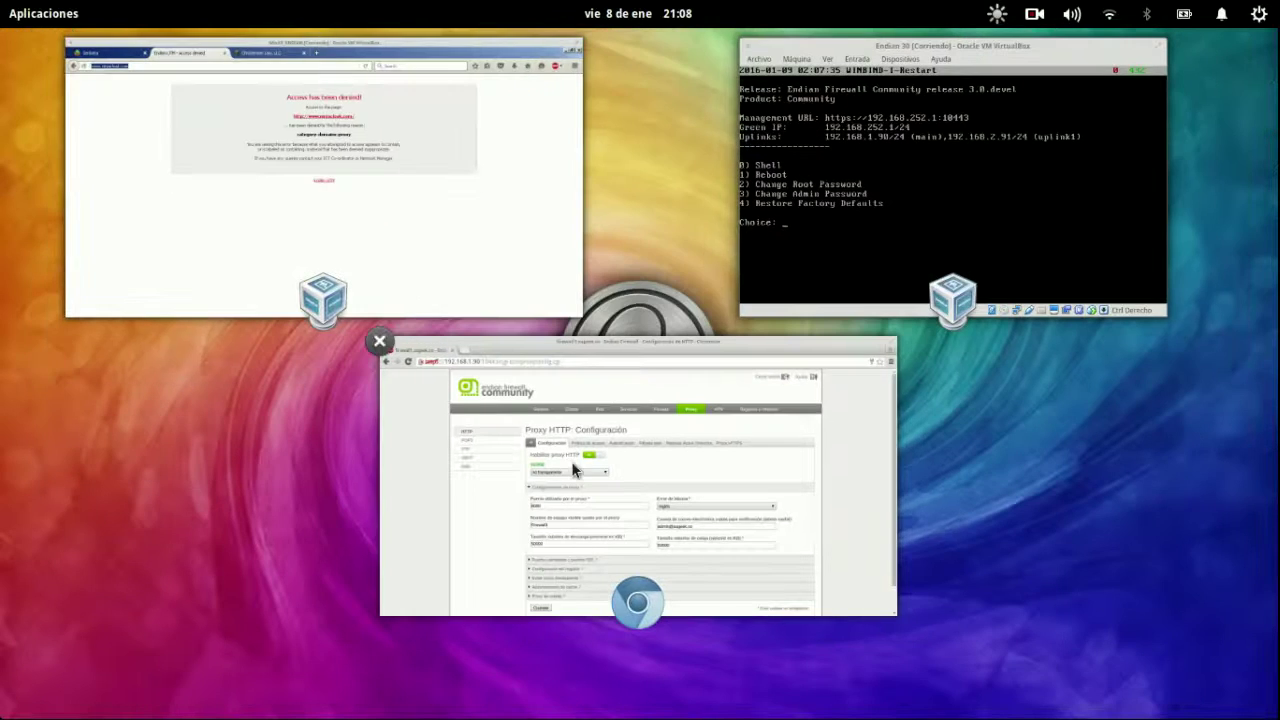
click(571, 471)
click(678, 291)
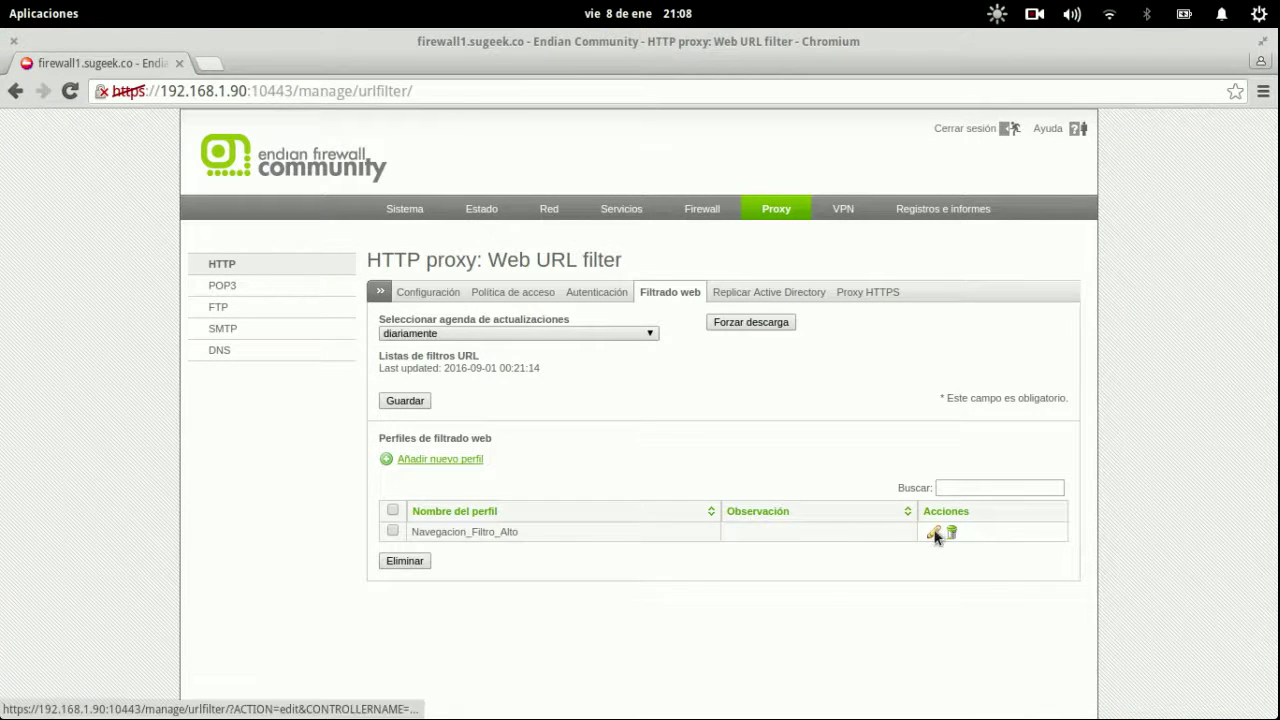
click(933, 532)
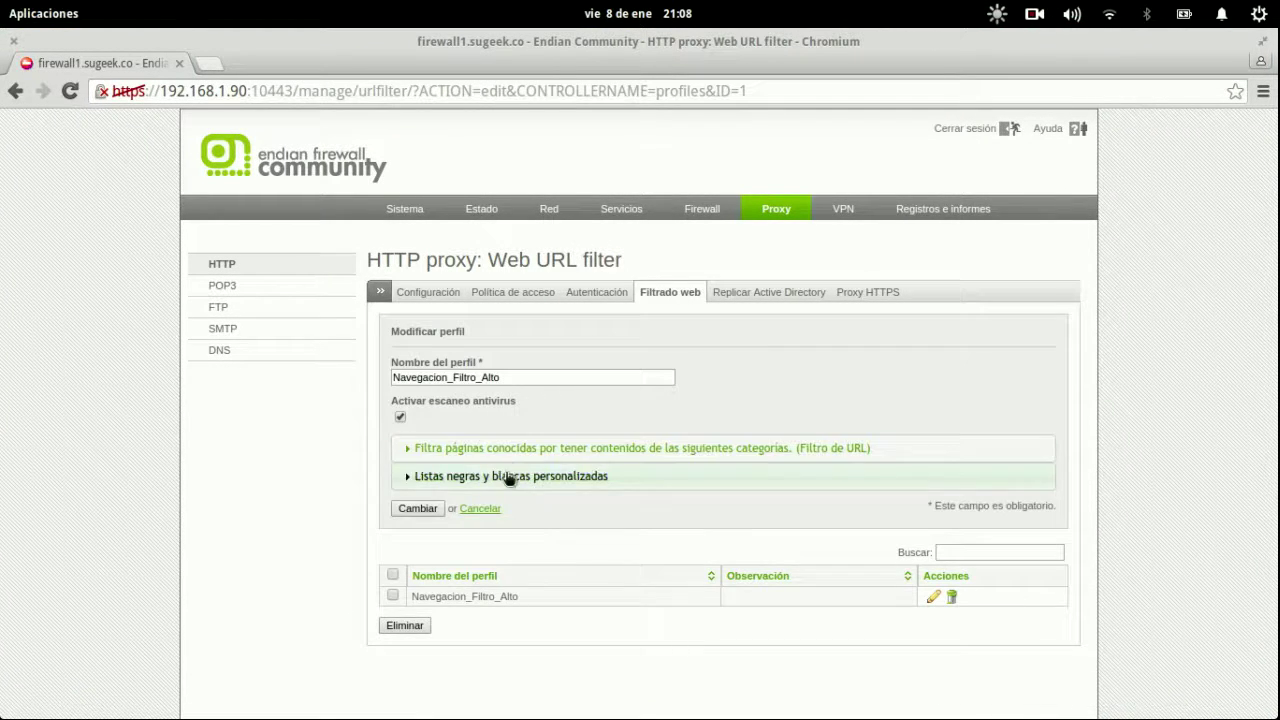
click(508, 476)
click(571, 539)
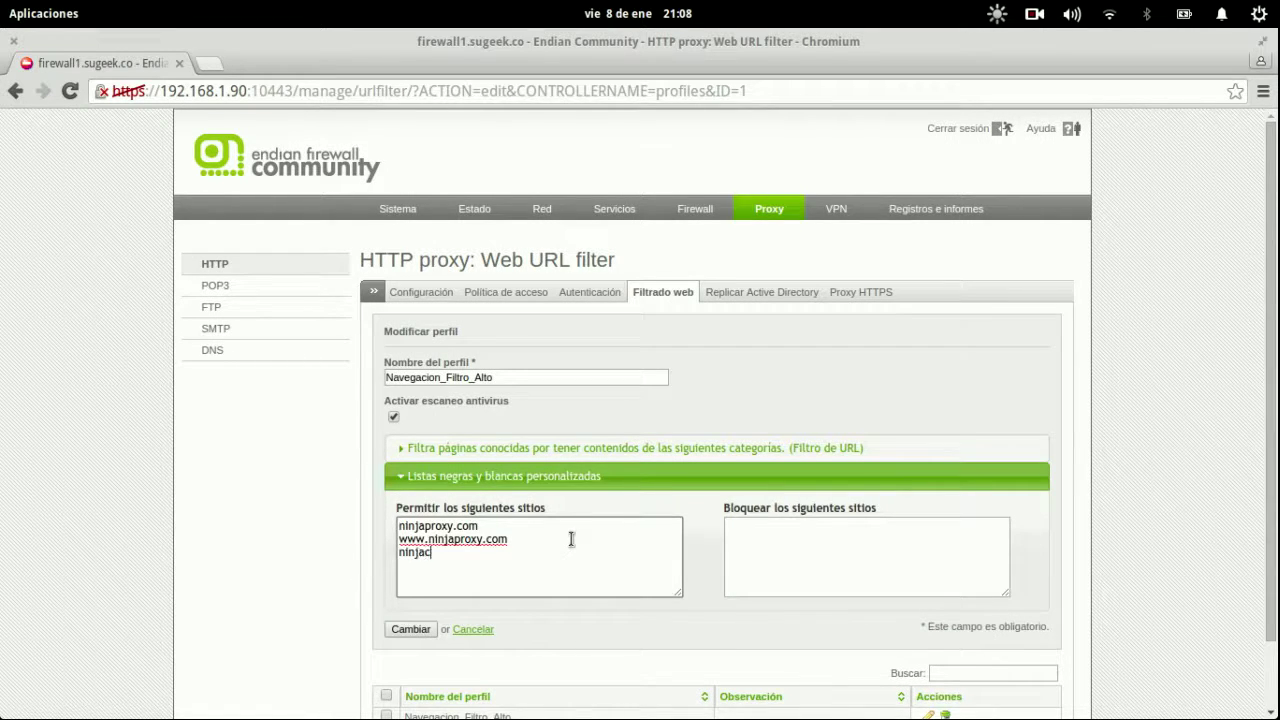
text(ninjacloack.com)
key(shift+Home)
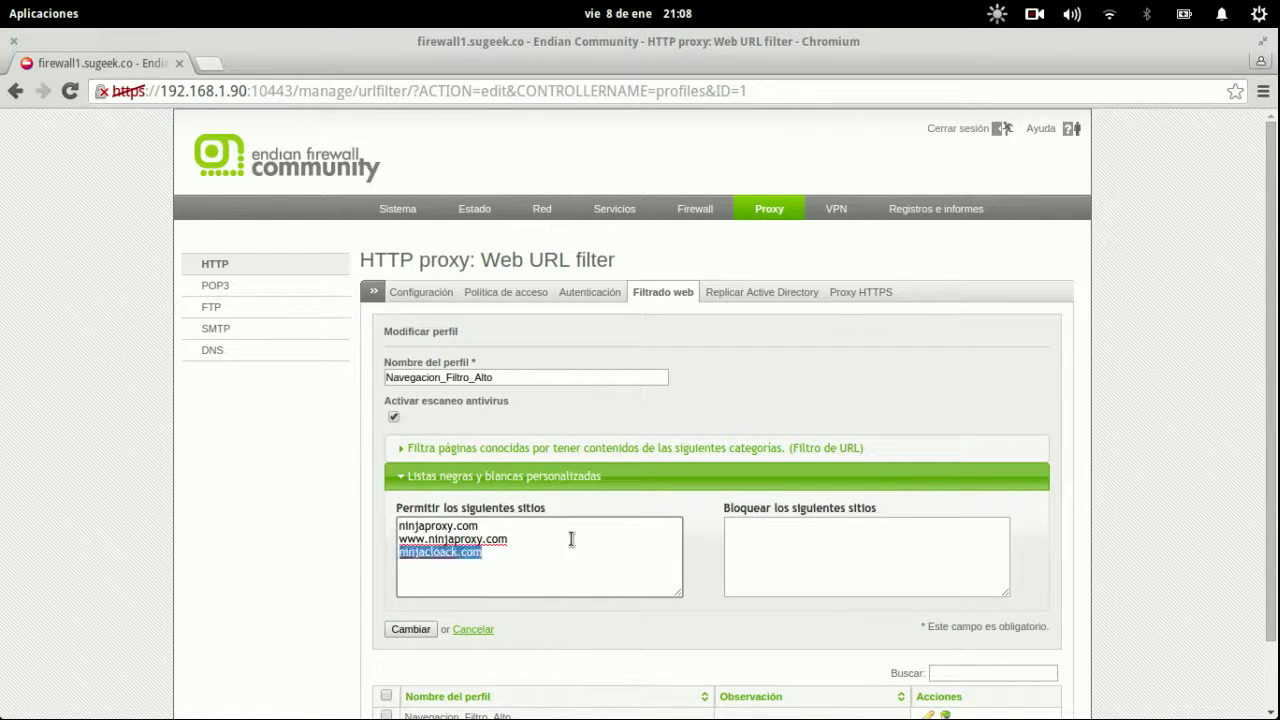
key(ctrl+c)
key(End)
key(Return)
key(ctrl+v)
key(Home)
text(www.)
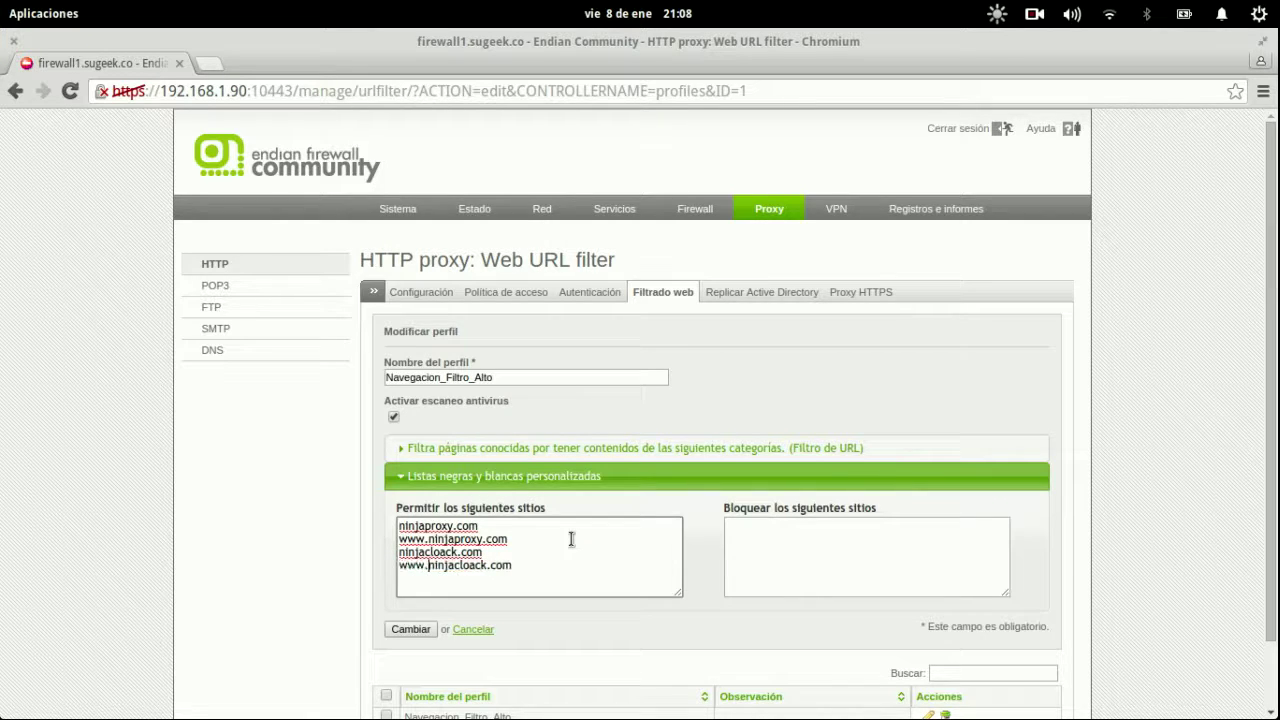
key(End)
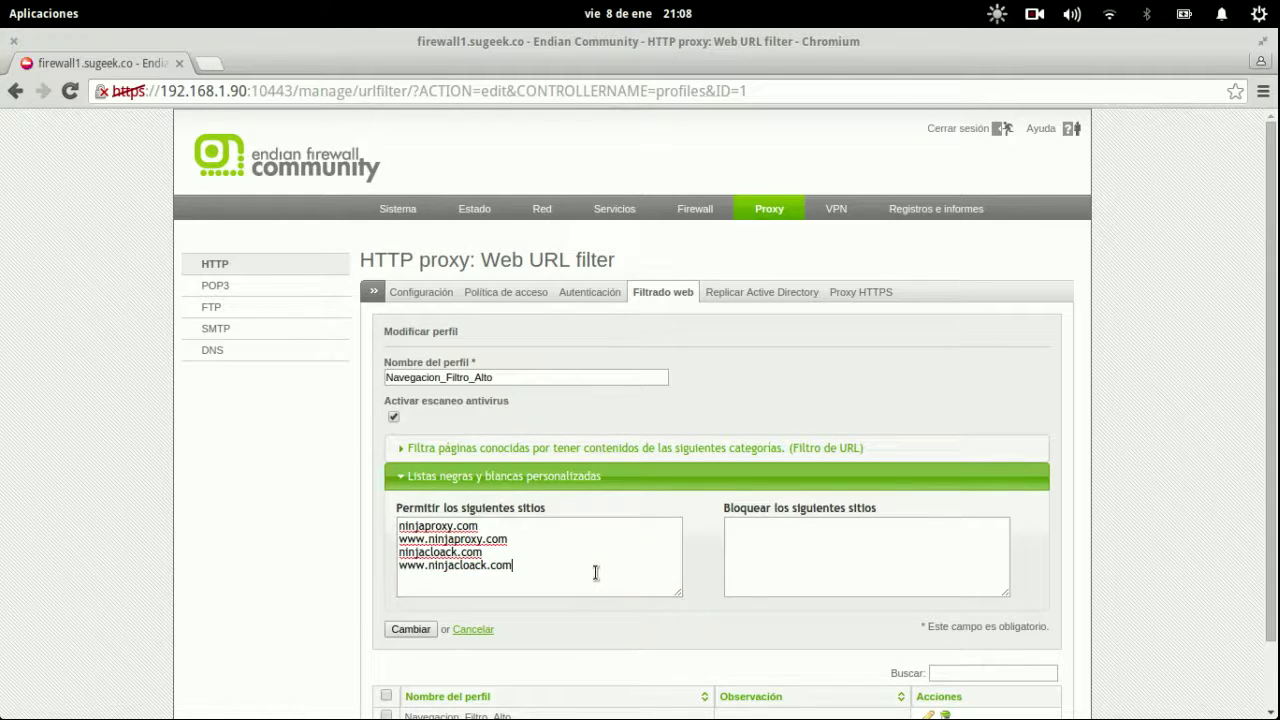
click(417, 629)
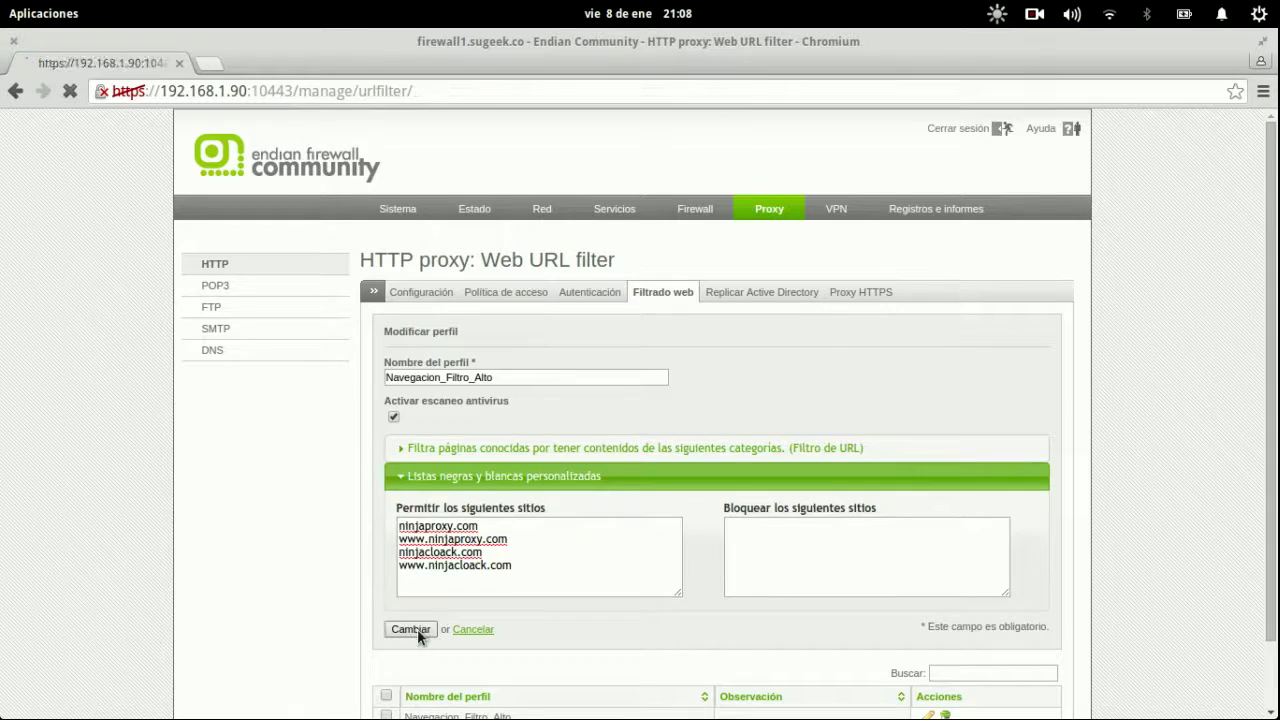
click(570, 511)
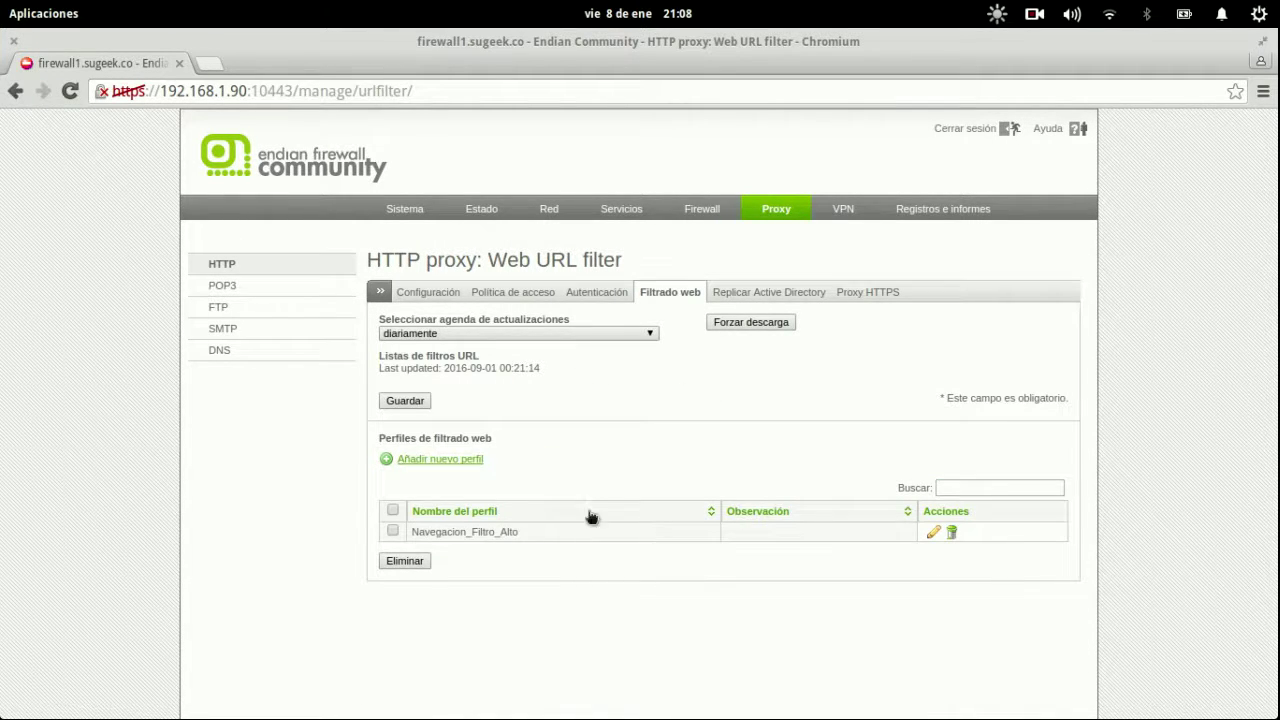
Bring the Firefox access-denied window forward in the Windows XP virtual machine.
key(super)
click(390, 143)
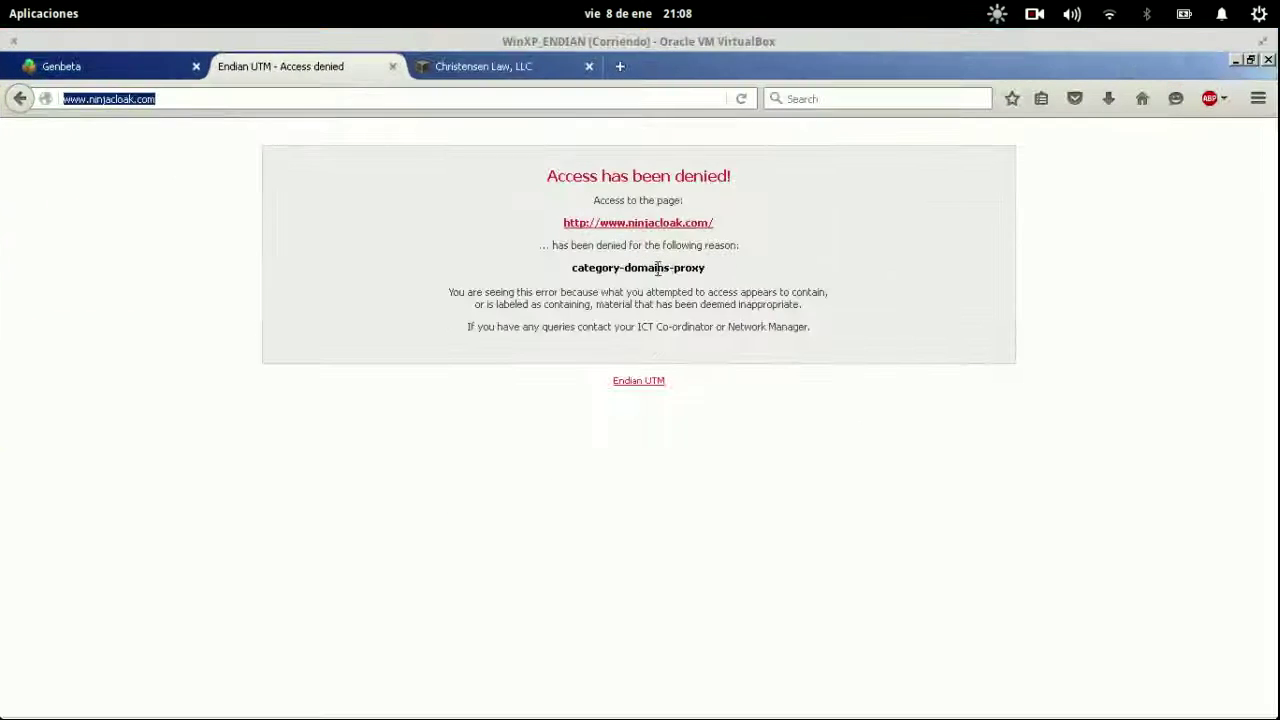
click(377, 142)
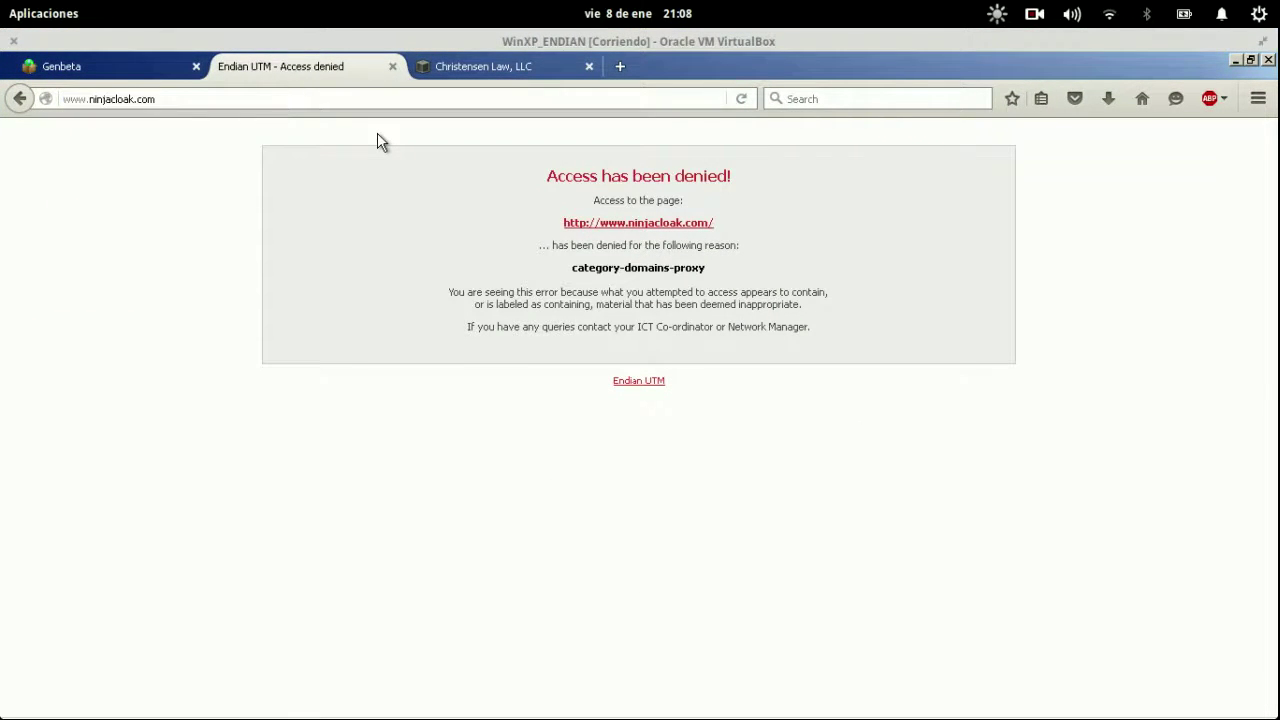
Fix the misspelled ninjacloack entries to ninjacloak in Navegacion_Filtro_Alto's Permitir list, then save and apply.
mouse_move(2, 2)
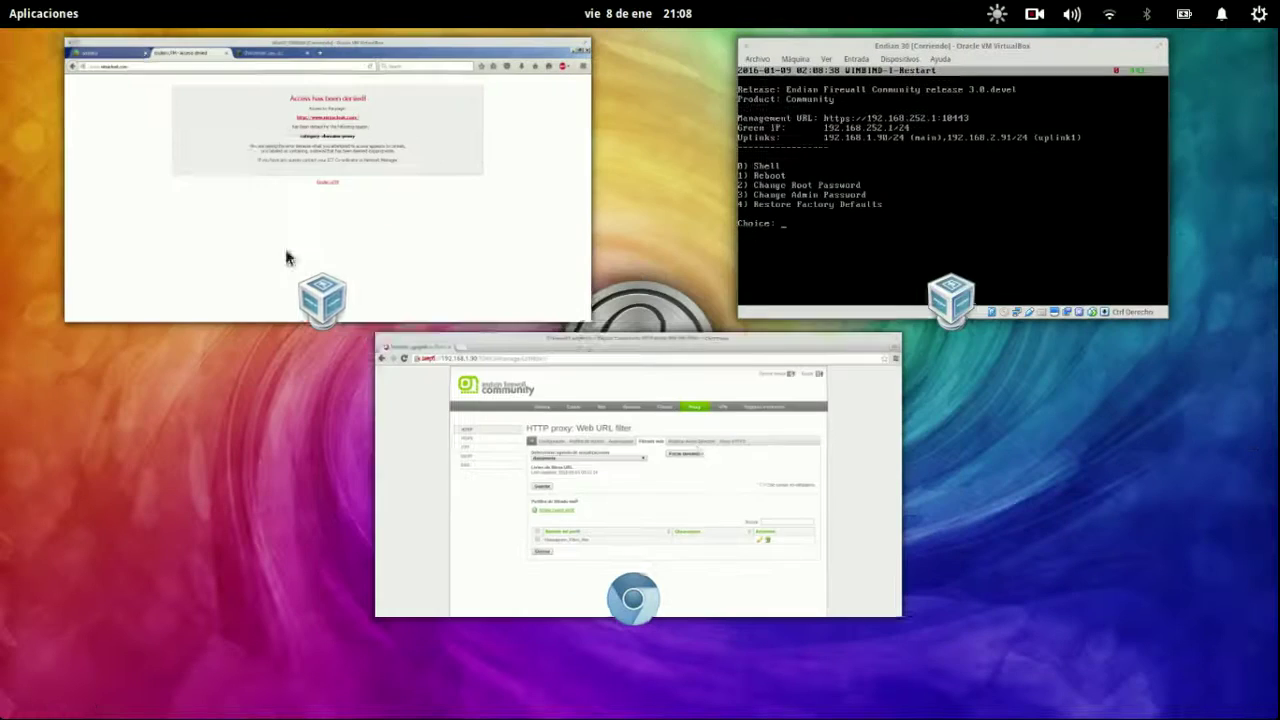
click(850, 480)
click(931, 535)
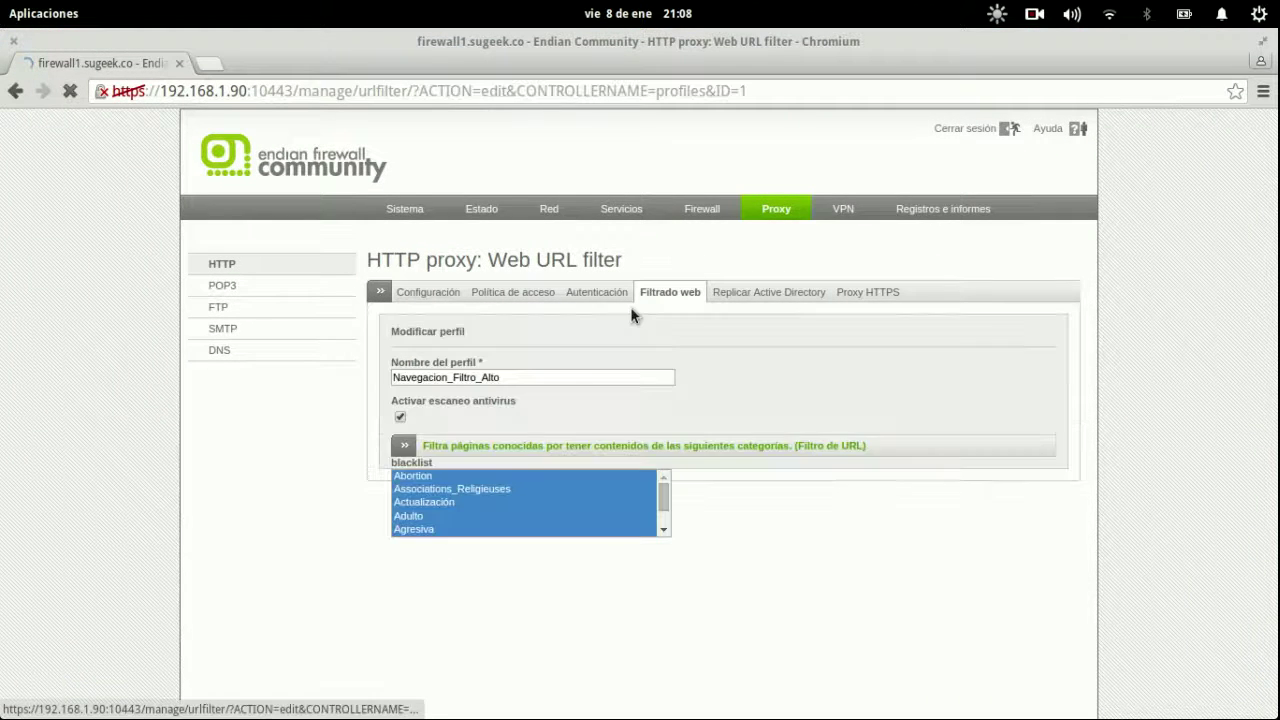
click(478, 480)
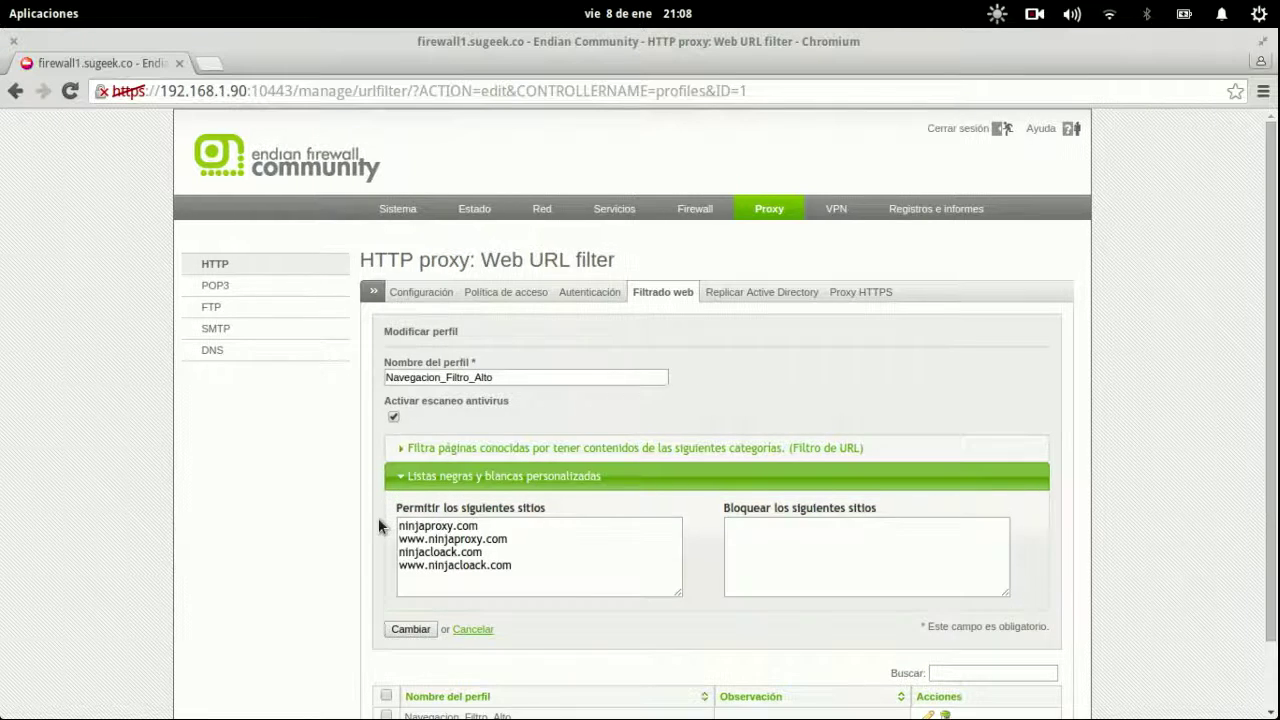
click(481, 568)
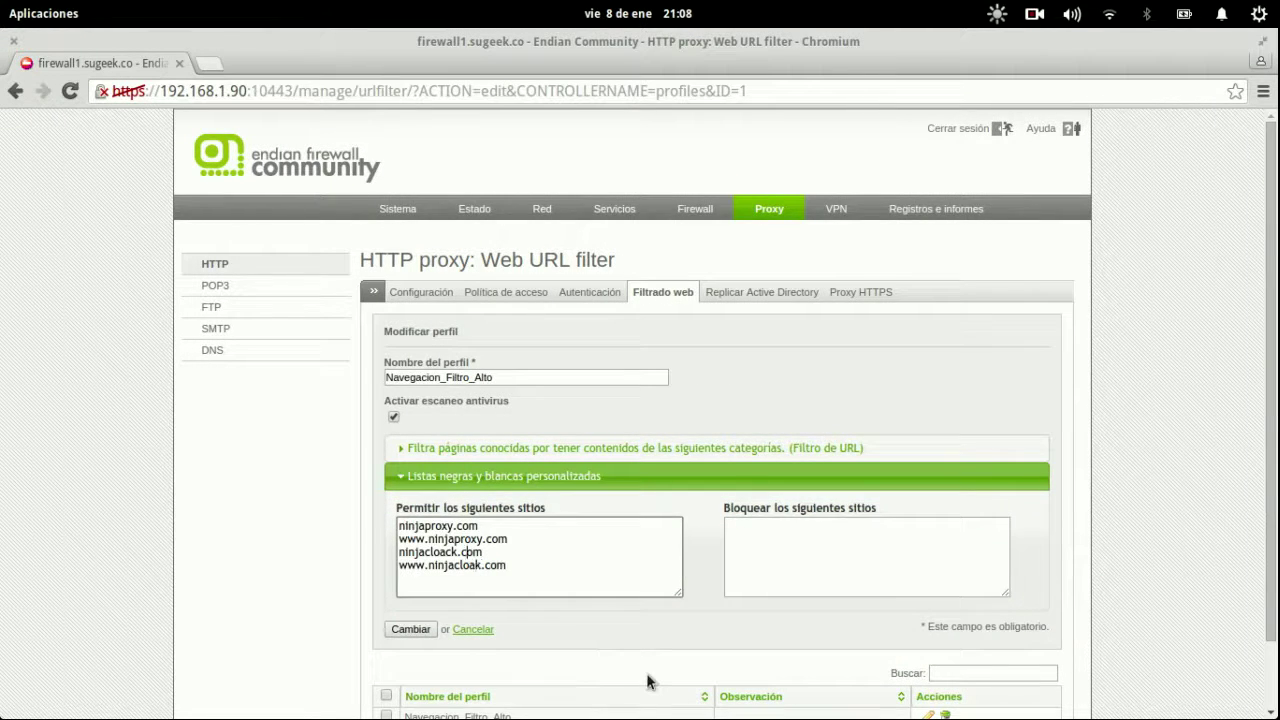
key(Left)
key(Left)
click(409, 629)
click(579, 505)
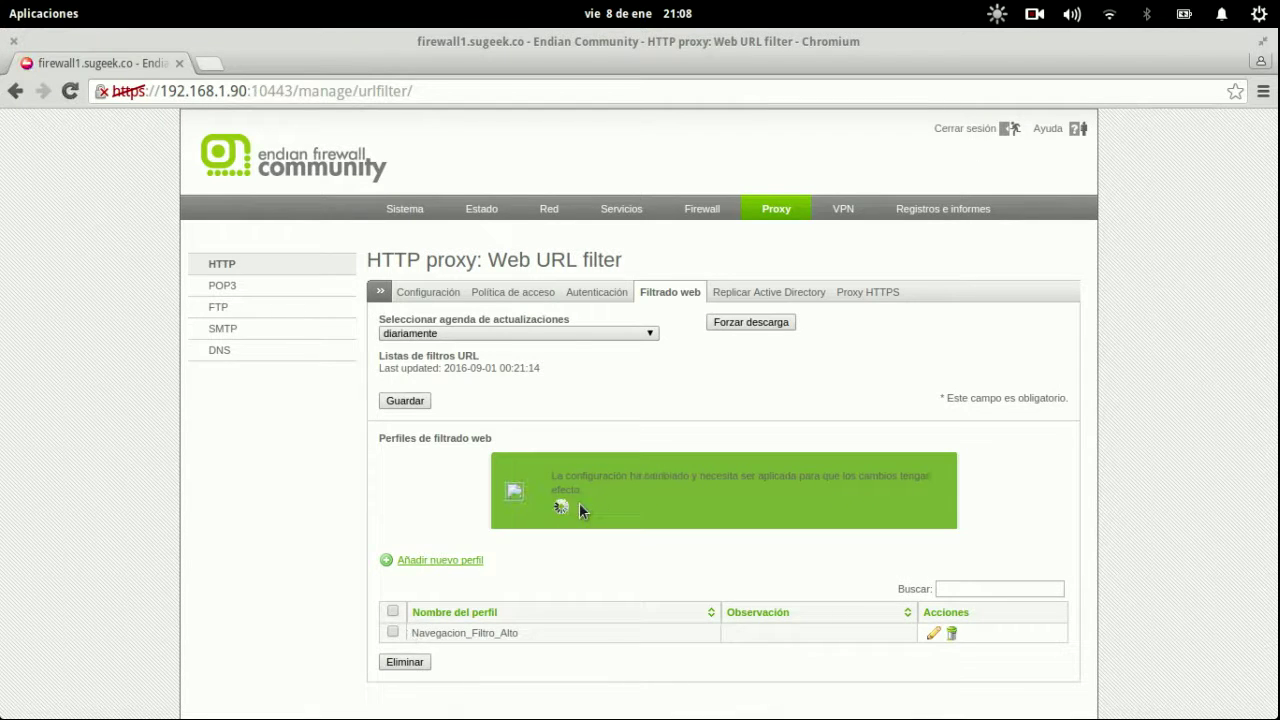
mouse_move(0, 0)
click(440, 218)
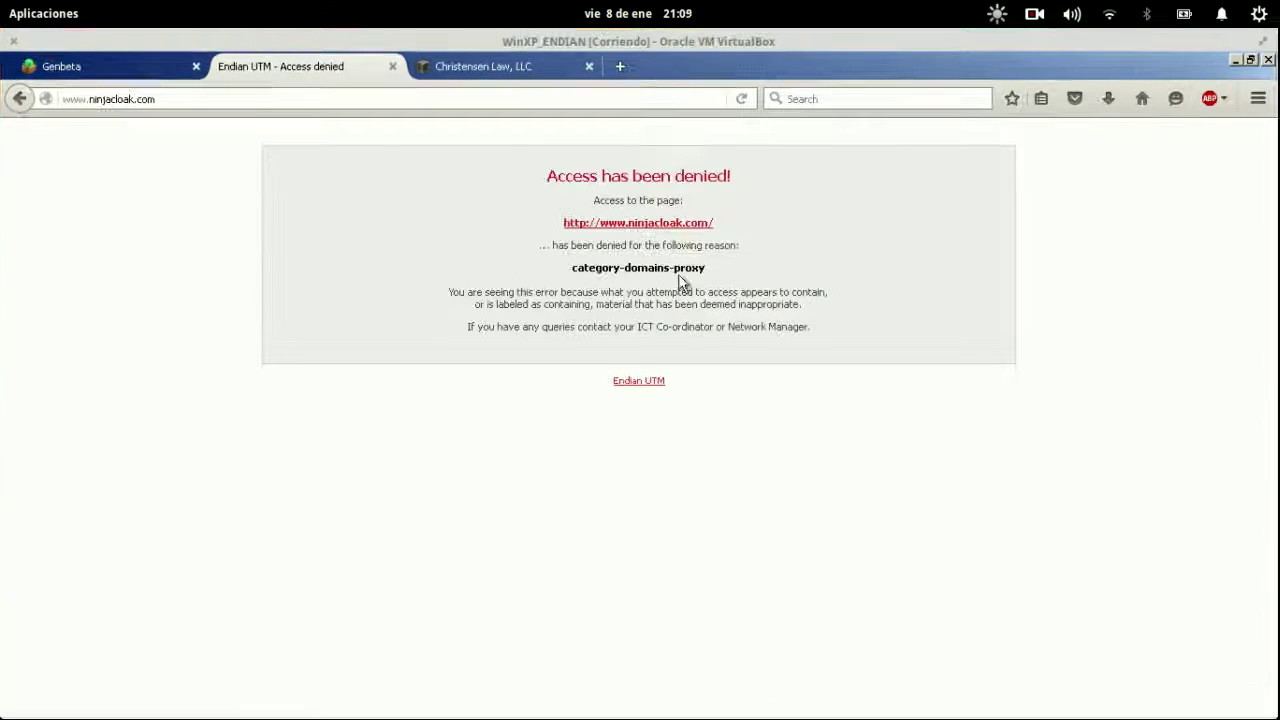
click(510, 94)
key(Return)
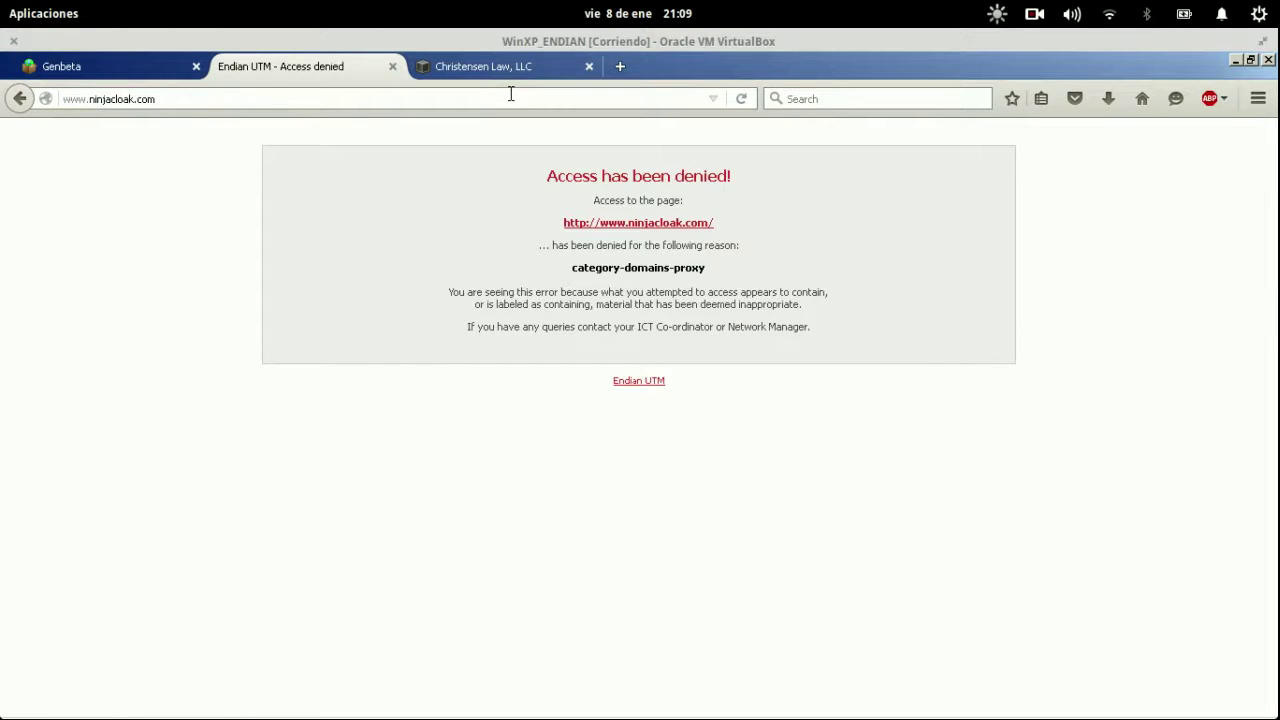
Bring the Endian HTTP proxy configuration page back to the front.
key(super)
click(664, 477)
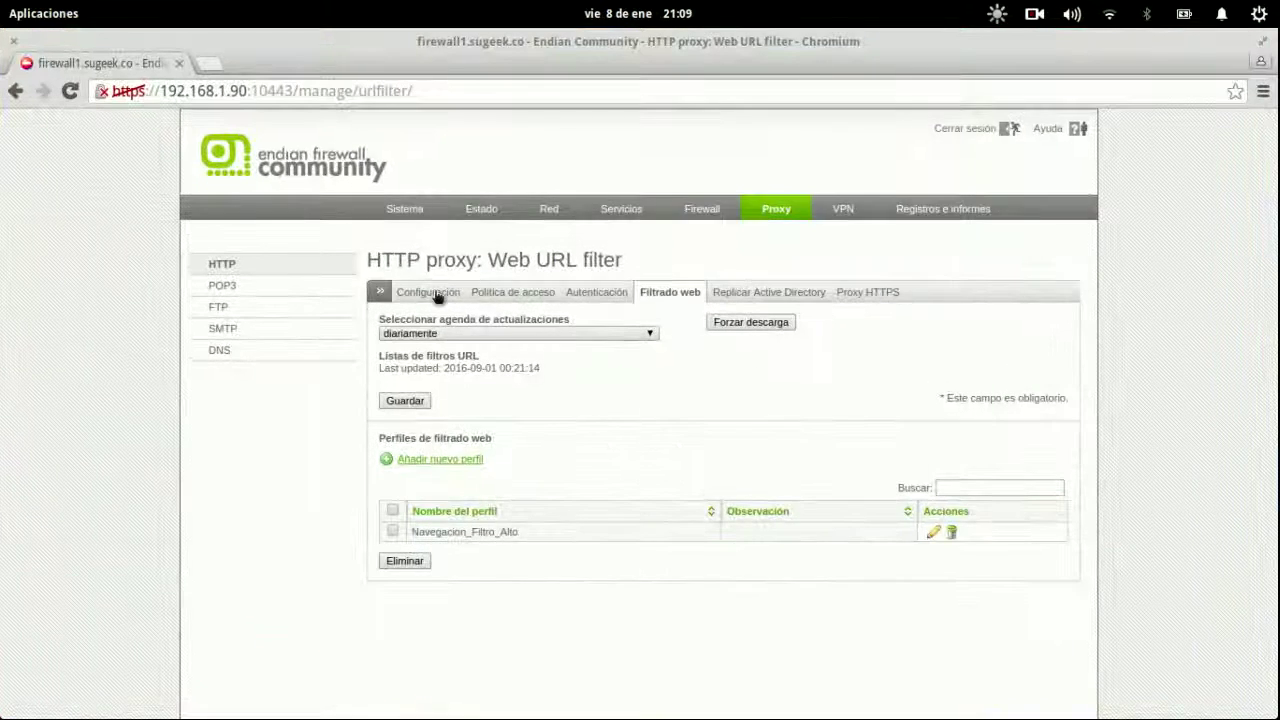
key(super)
click(391, 229)
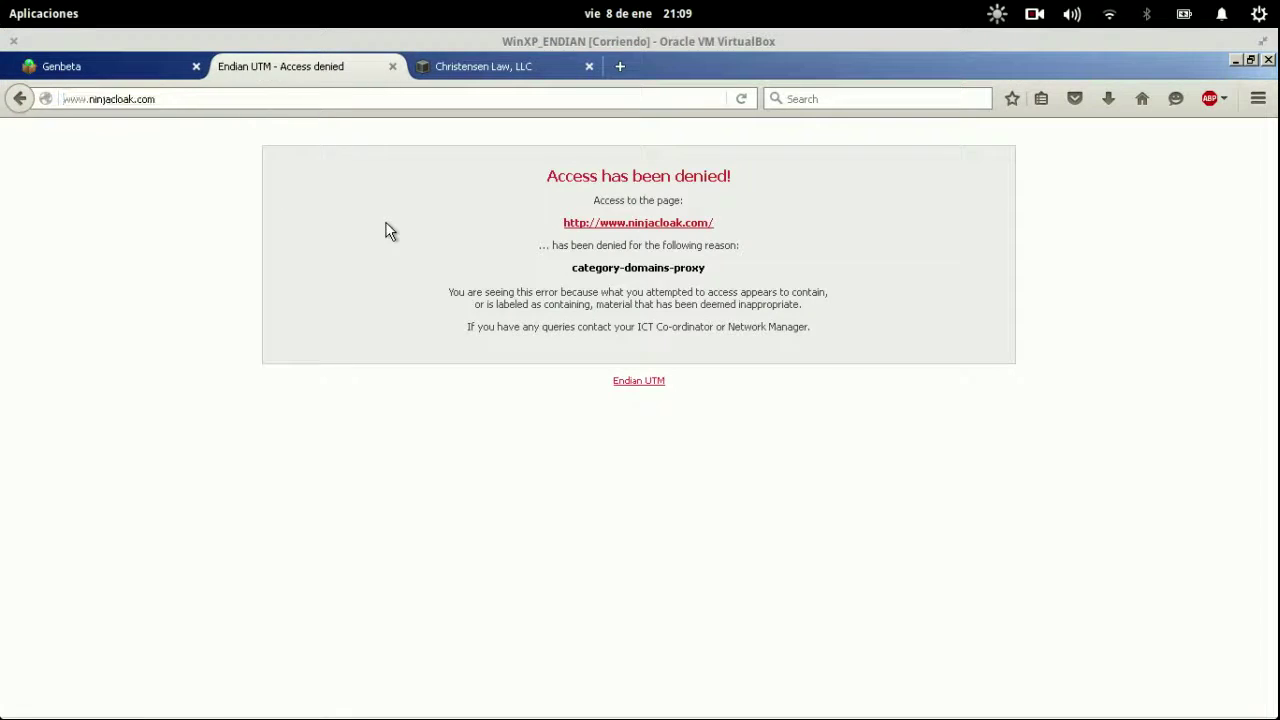
key(super)
click(586, 523)
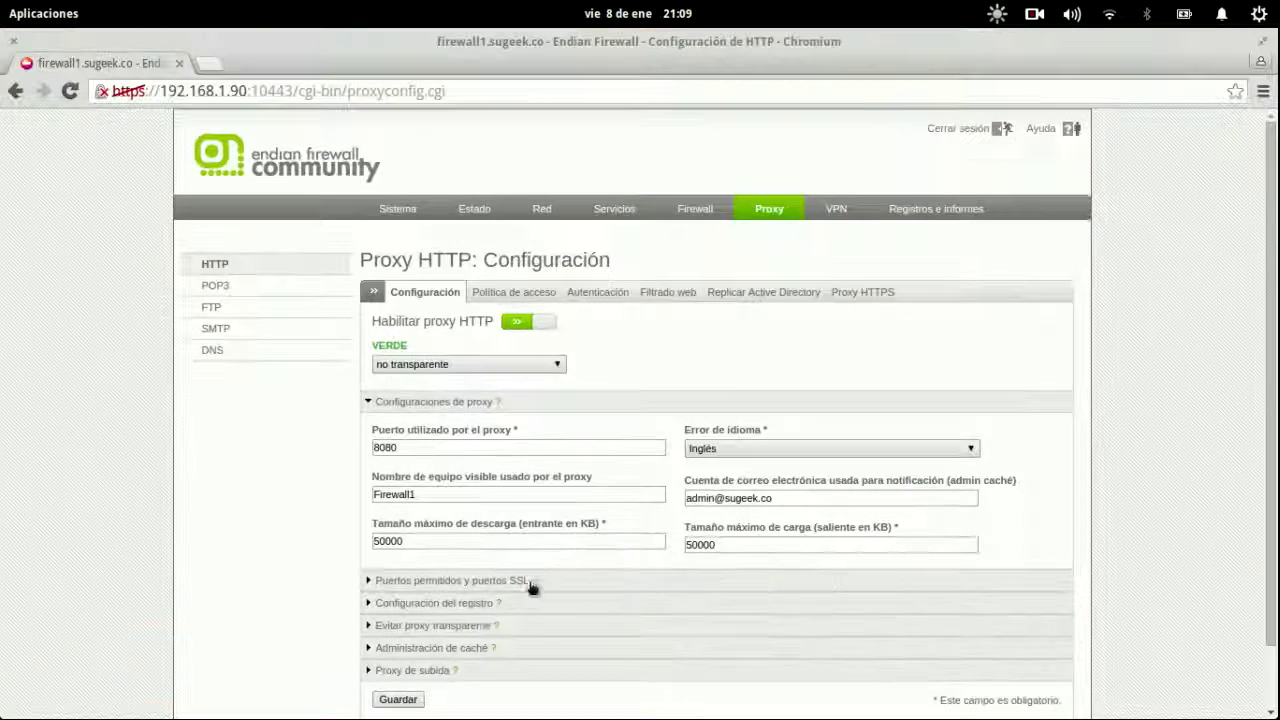
Empty the proxy cache from the Administración de caché section.
click(466, 648)
click(831, 693)
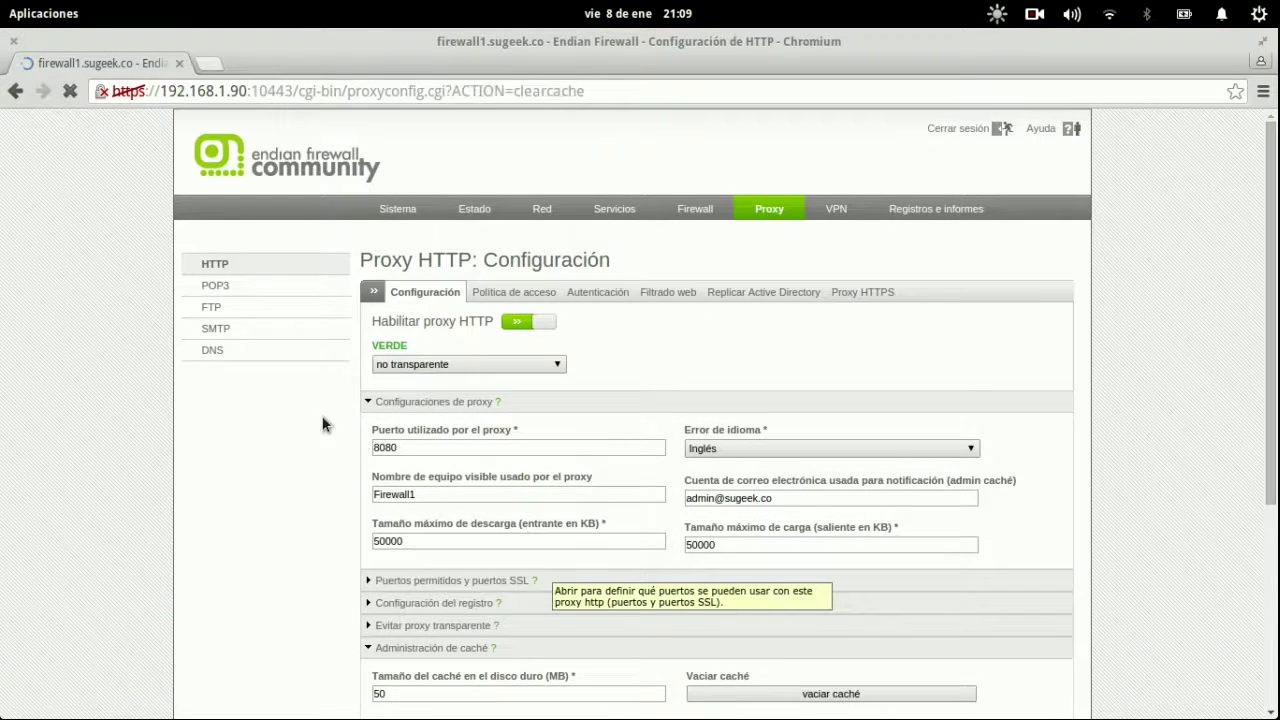
scroll(322, 425, down, 1)
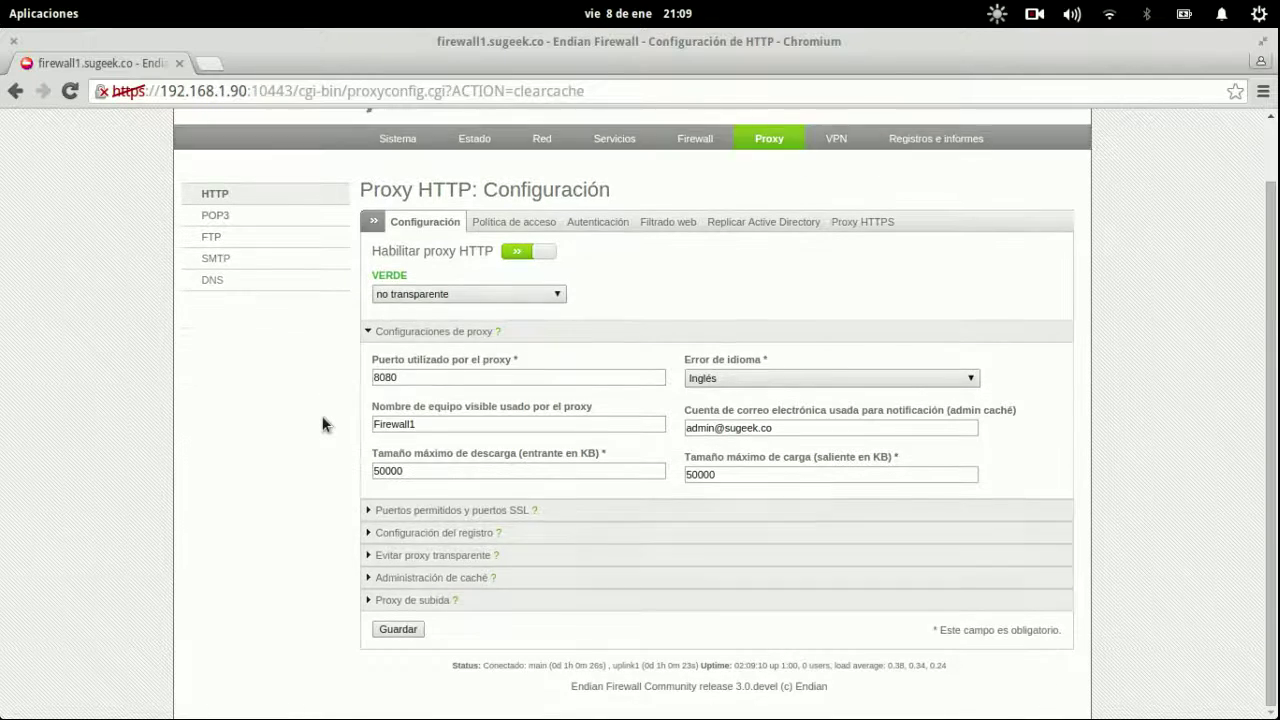
mouse_move(5, 10)
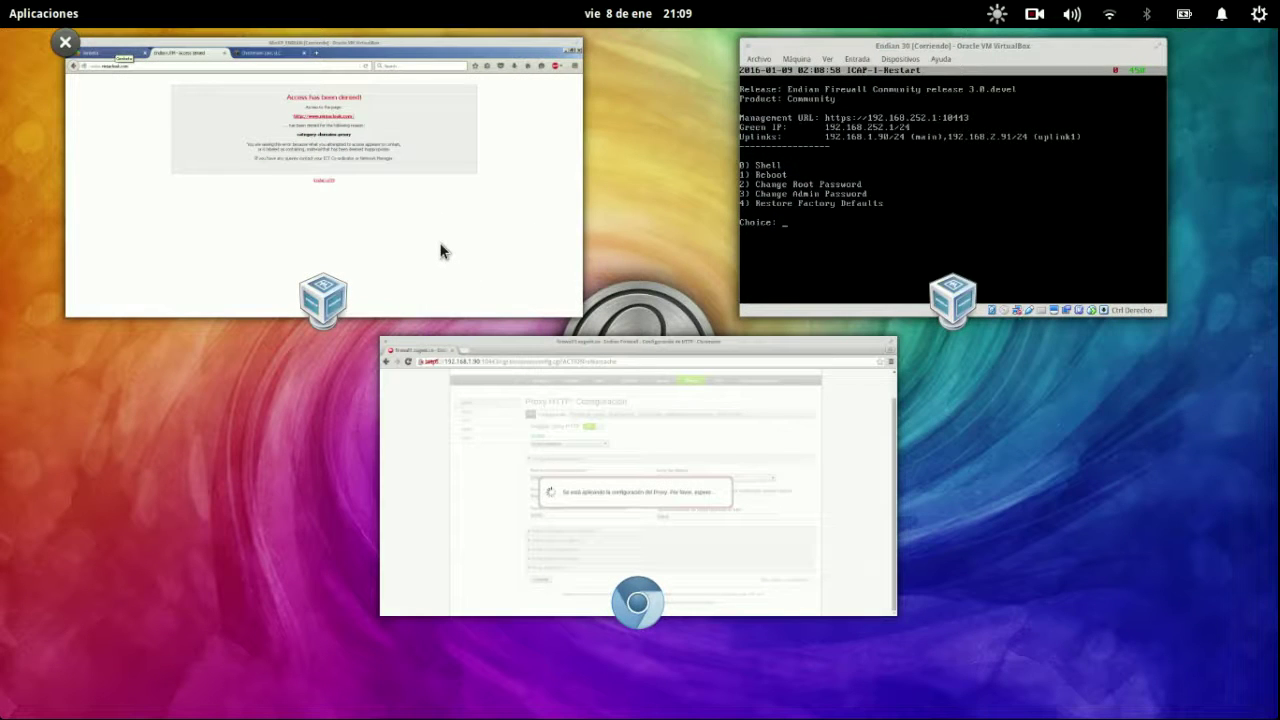
Reload the ninjacloak.com page in the Firefox virtual machine.
click(441, 246)
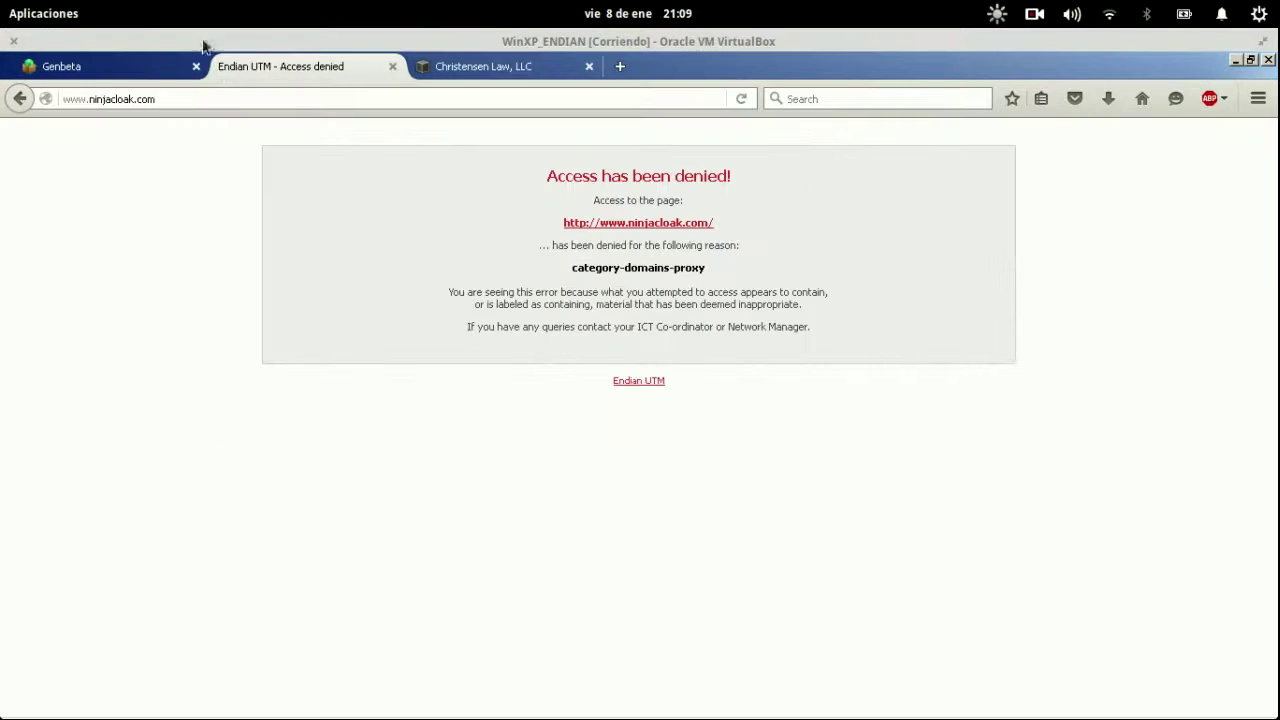
click(223, 100)
click(223, 100)
click(223, 100)
key(Return)
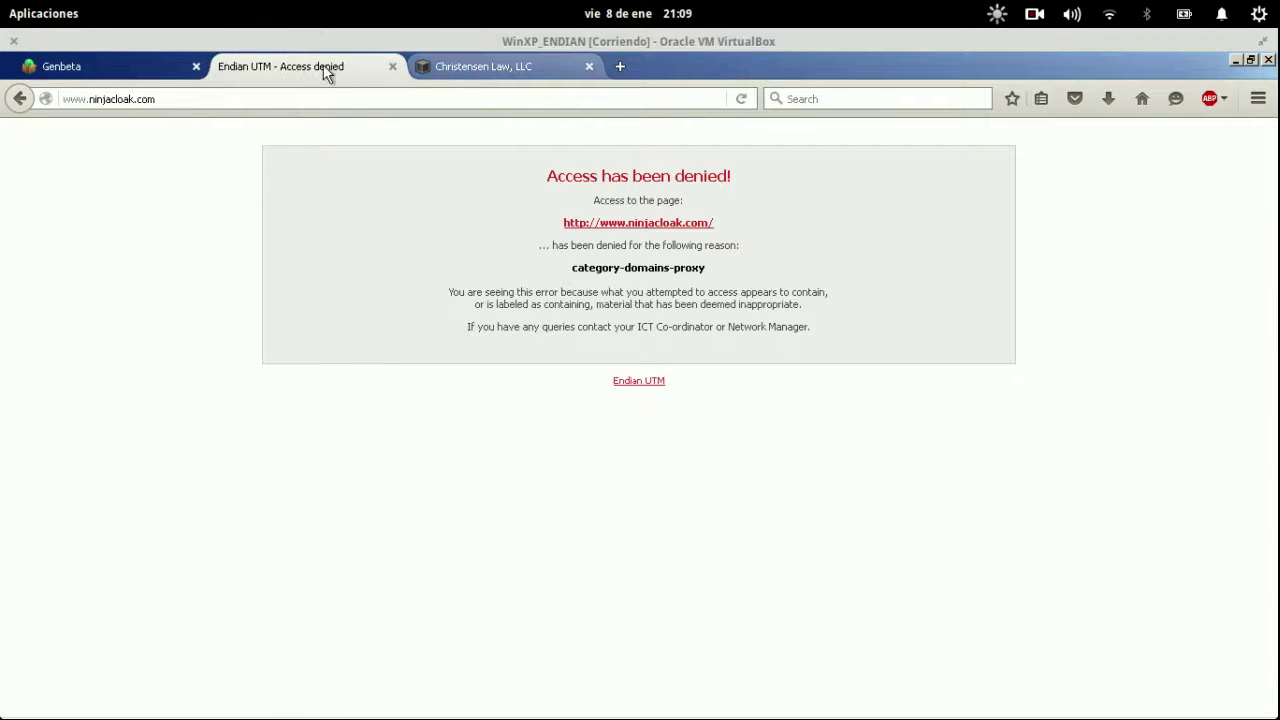
Close the Genbeta tab and return to the Access denied tab in Firefox.
click(194, 68)
click(303, 78)
key(alt)
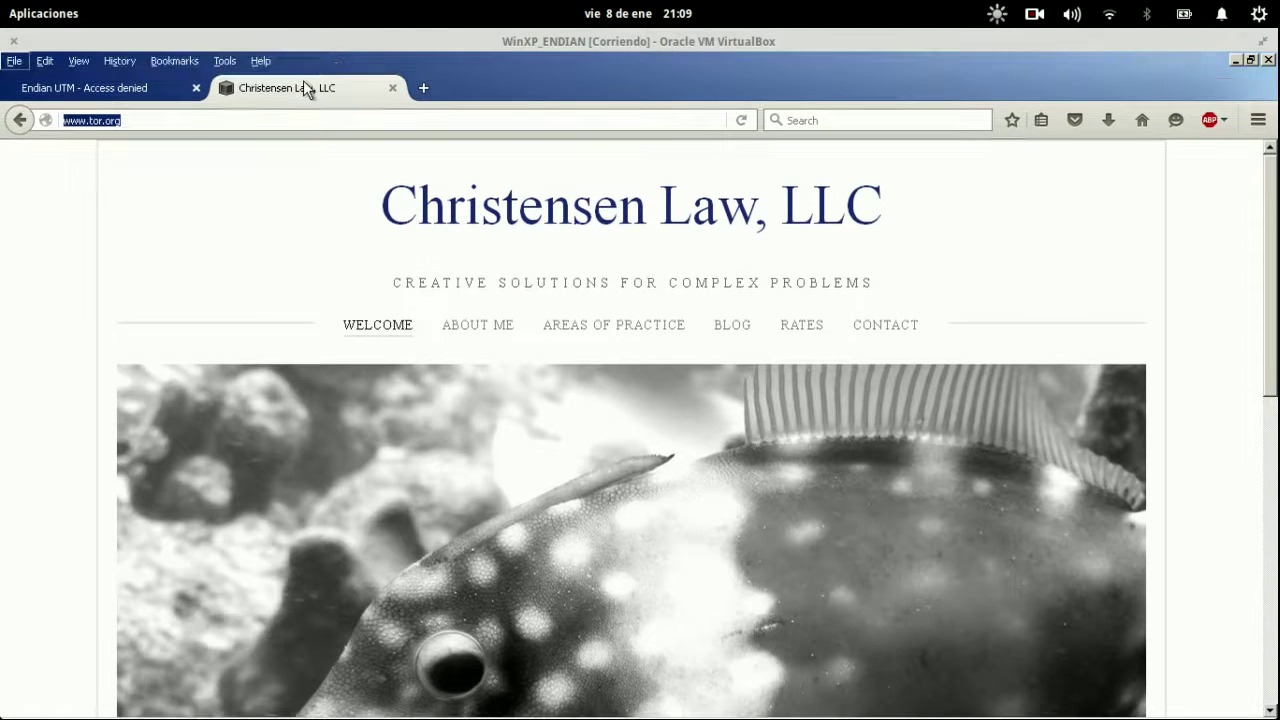
mouse_move(5, 8)
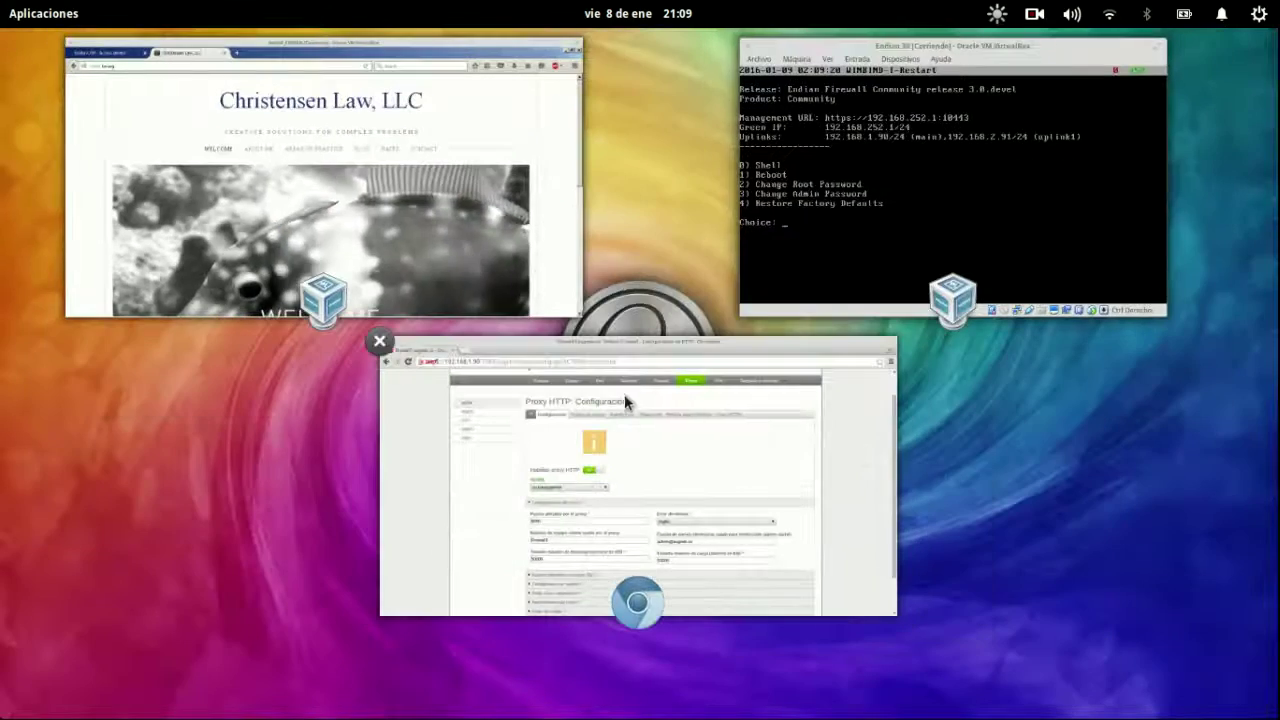
click(624, 394)
click(337, 215)
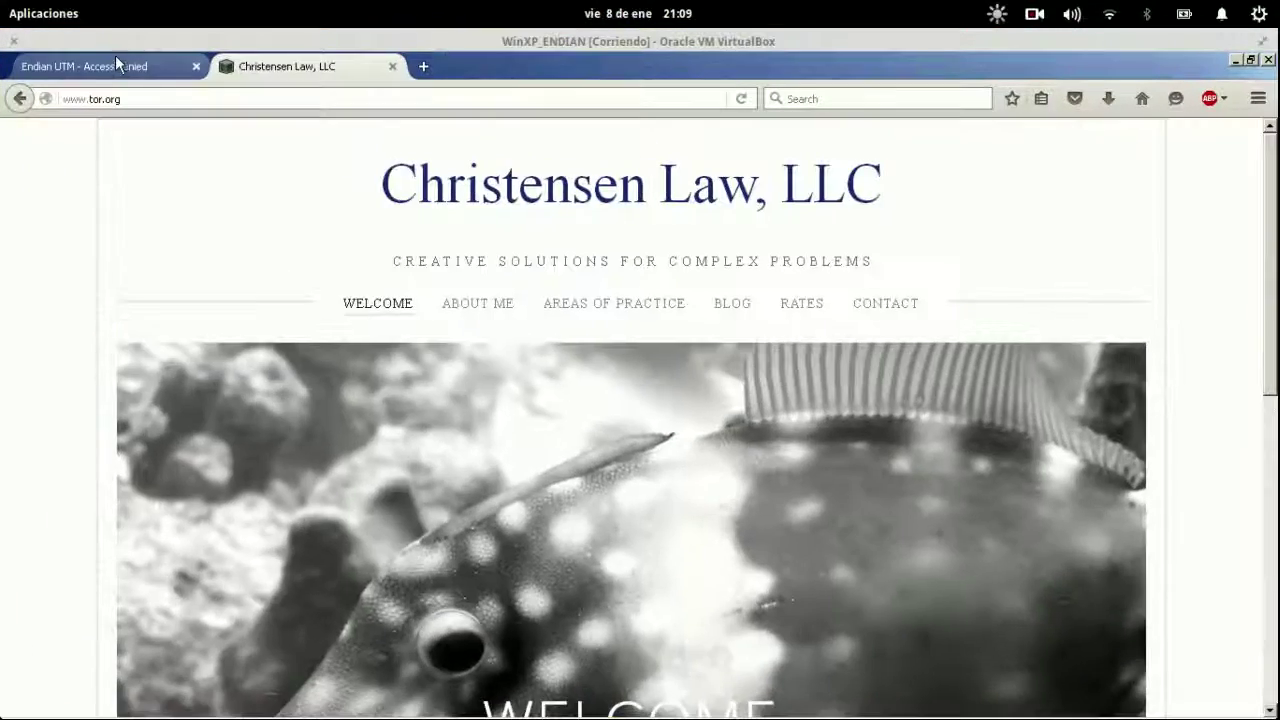
click(116, 64)
click(252, 100)
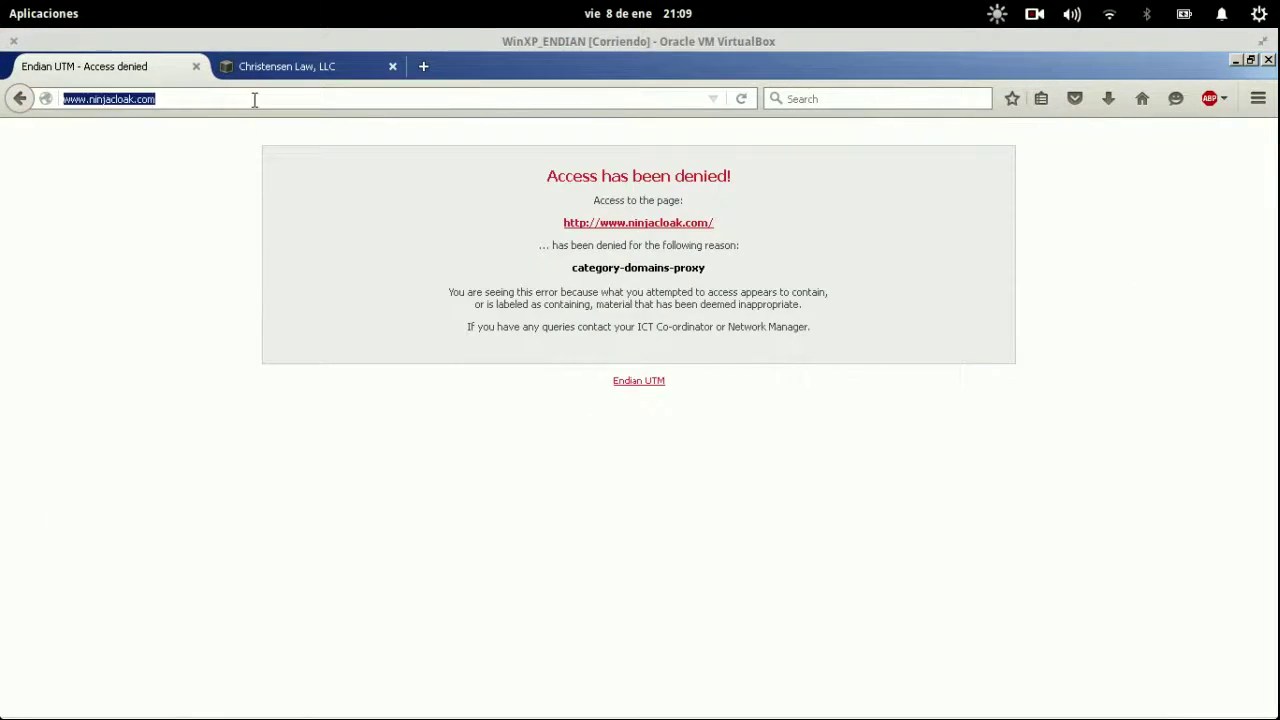
click(255, 100)
key(ctrl+t)
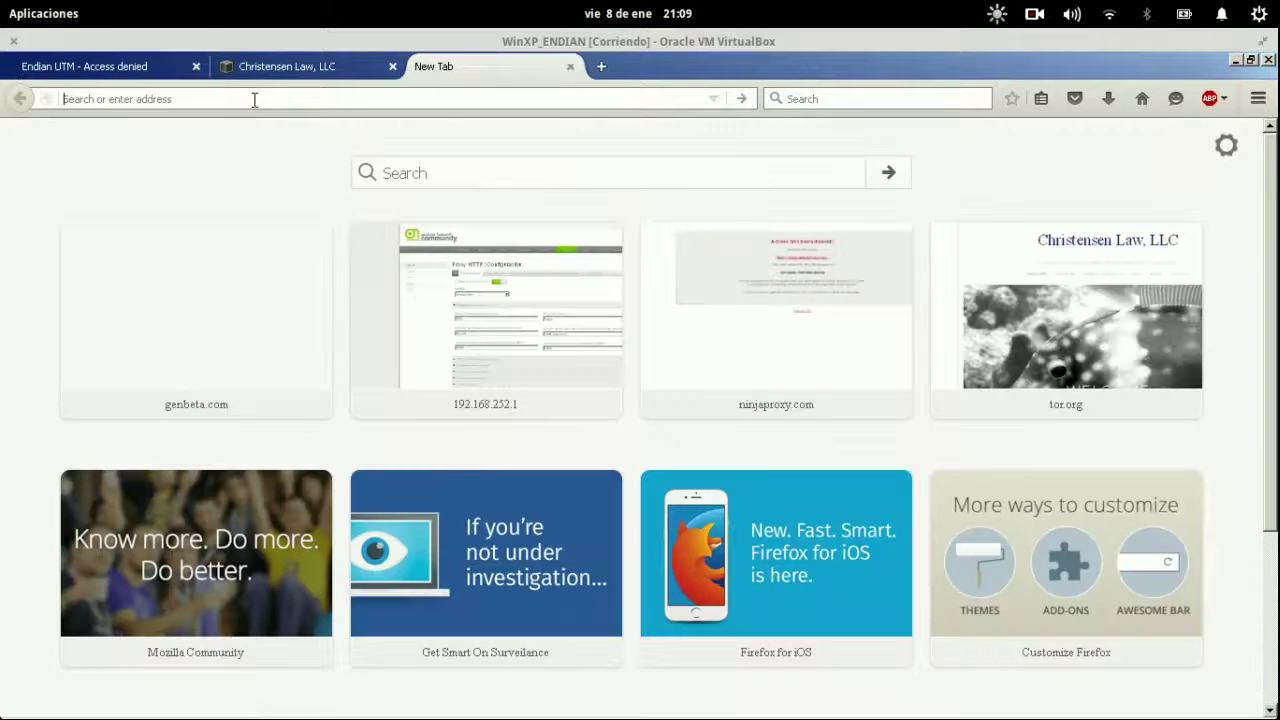
text(www.)
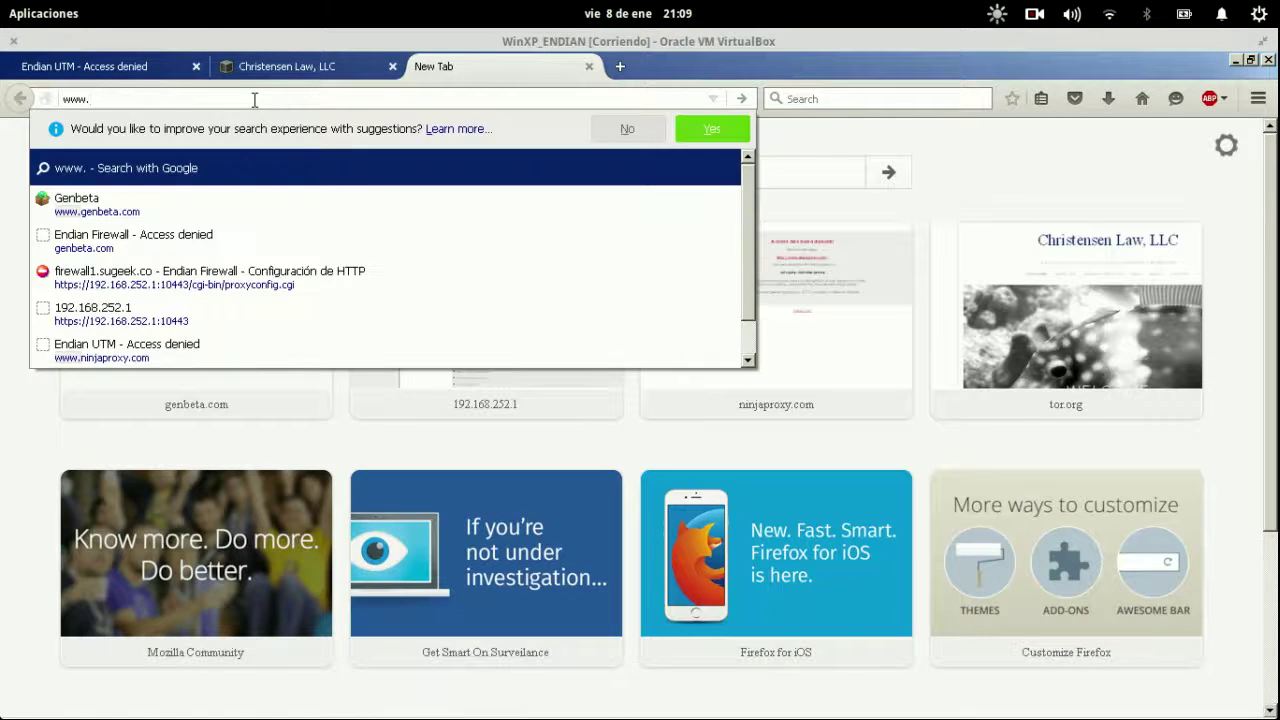
text(ninjacloak.com)
key(Return)
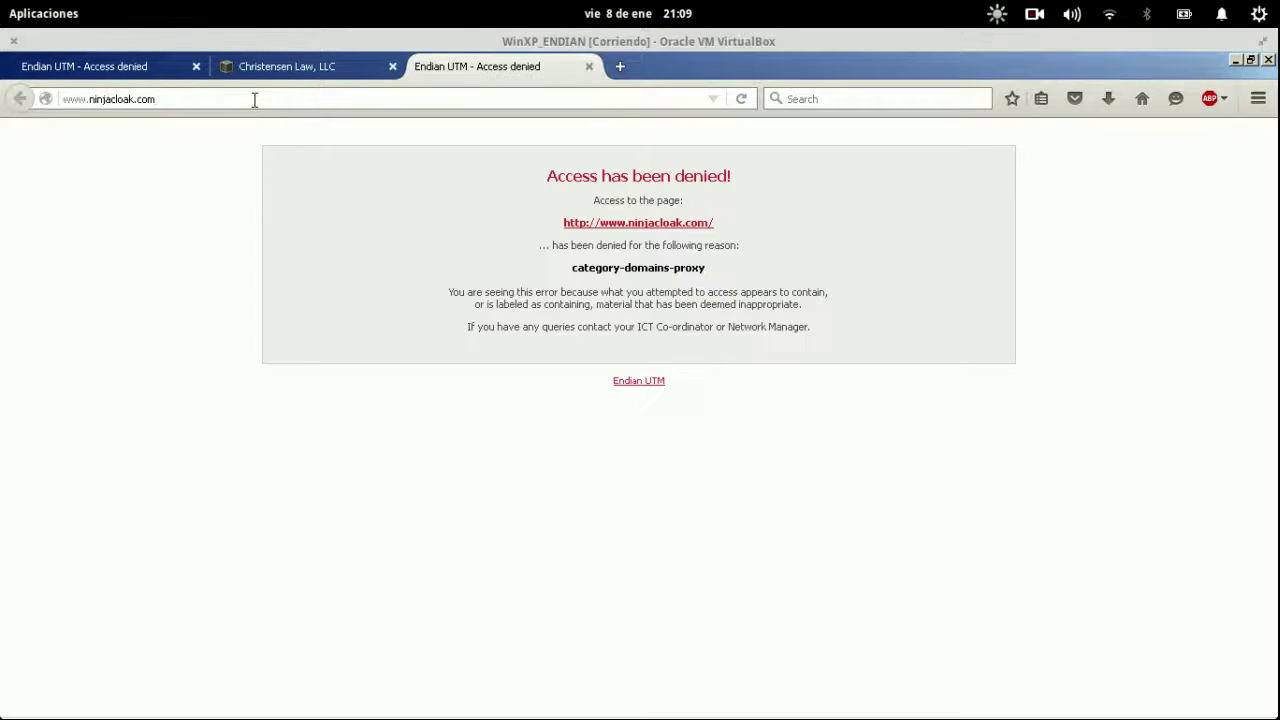
click(641, 224)
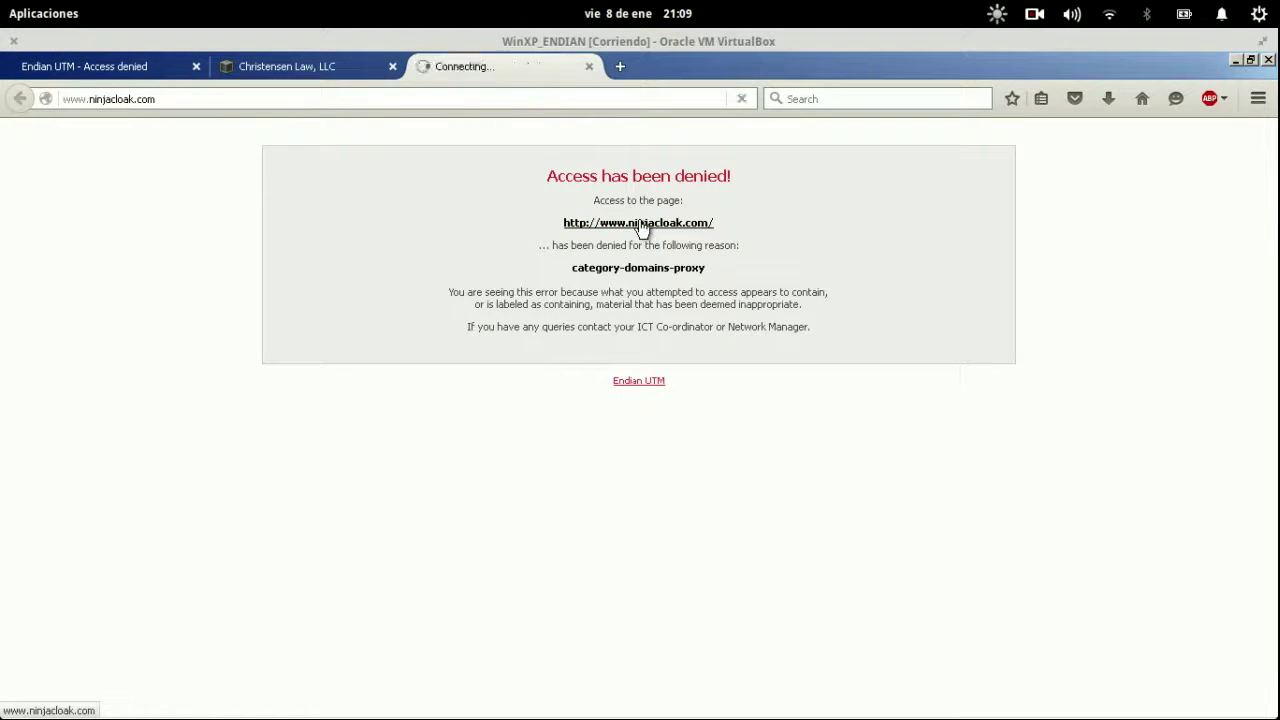
click(192, 65)
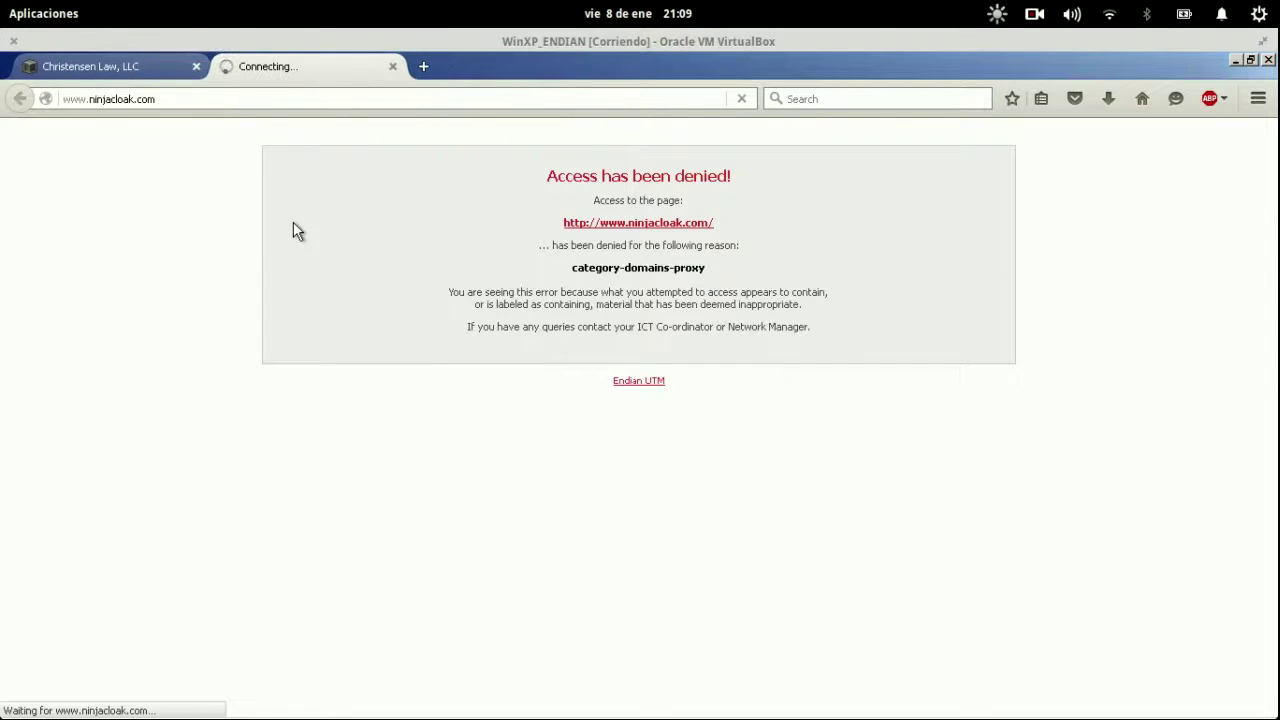
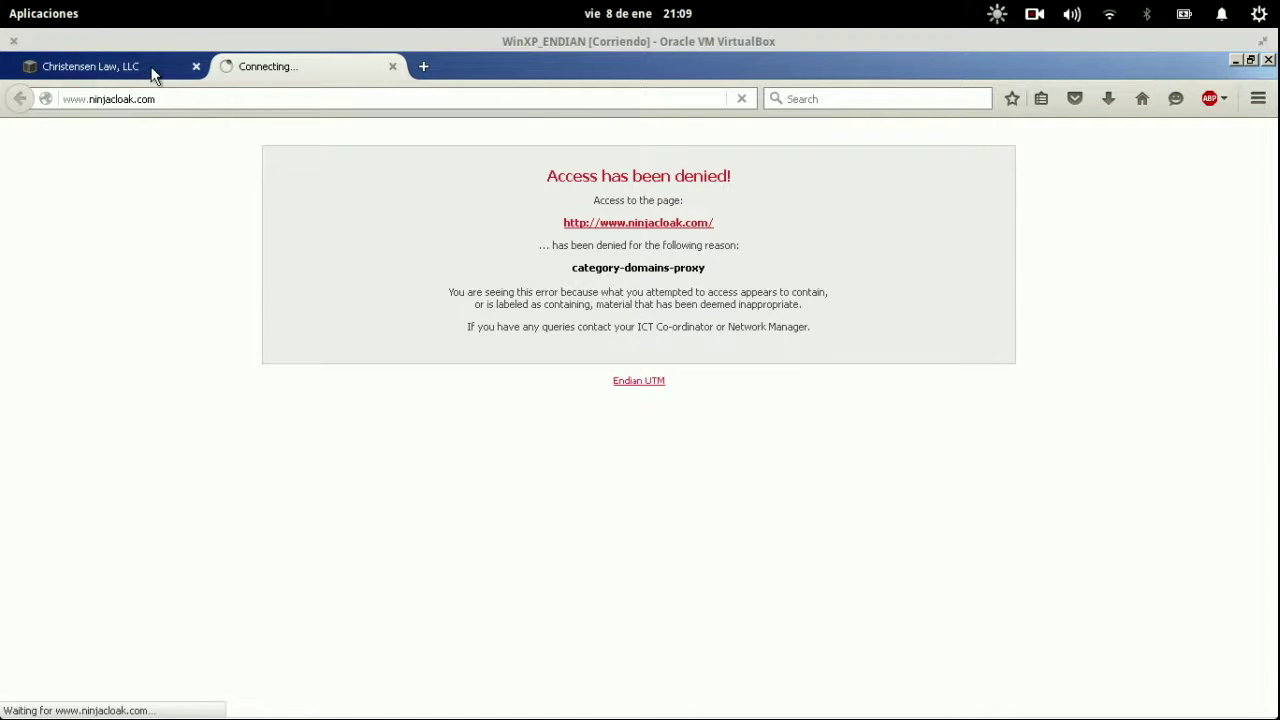
key(ctrl+Page_Up)
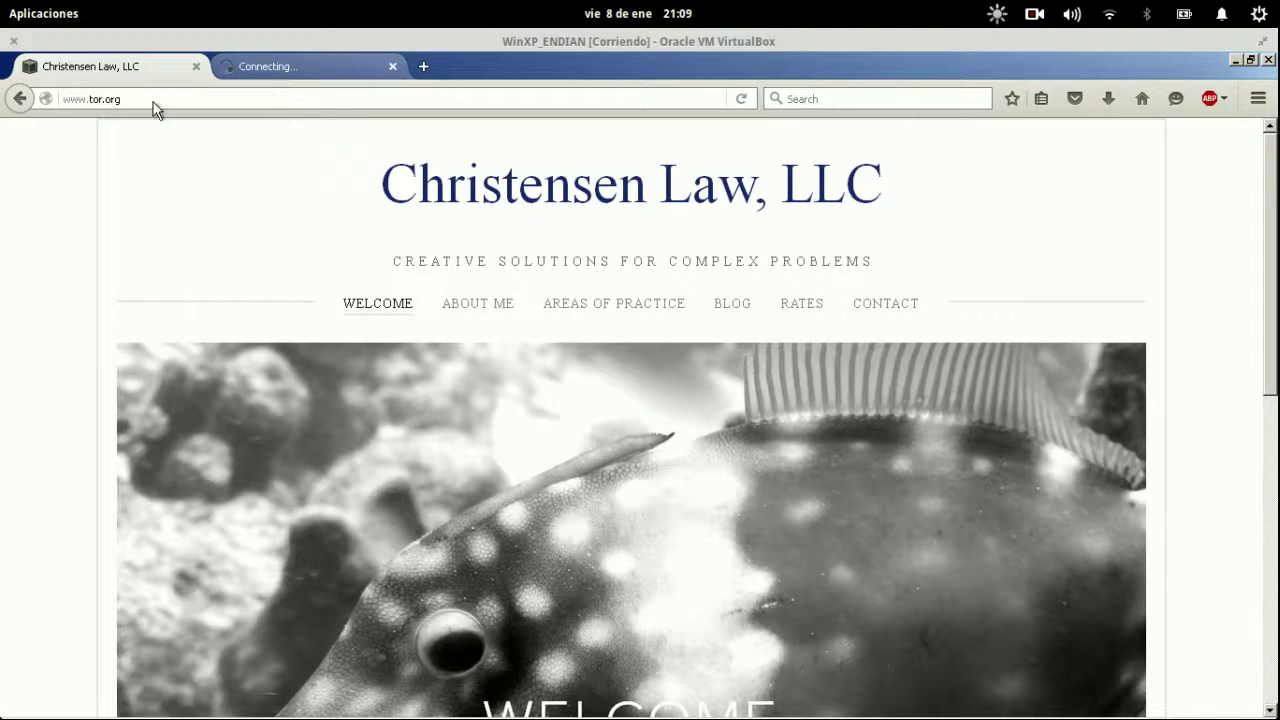
mouse_move(0, 0)
click(660, 400)
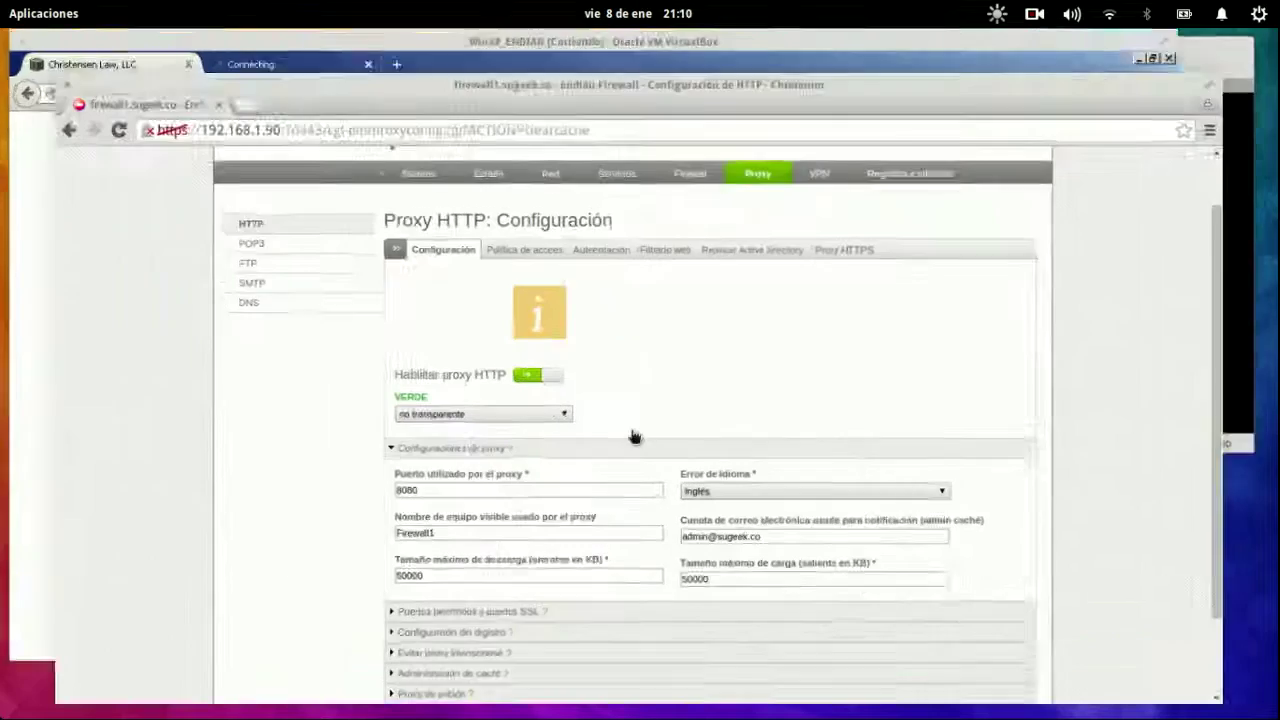
Enable the outgoing Allow HTTPS rule in Firewall > Tráfico de salida and apply it.
click(694, 139)
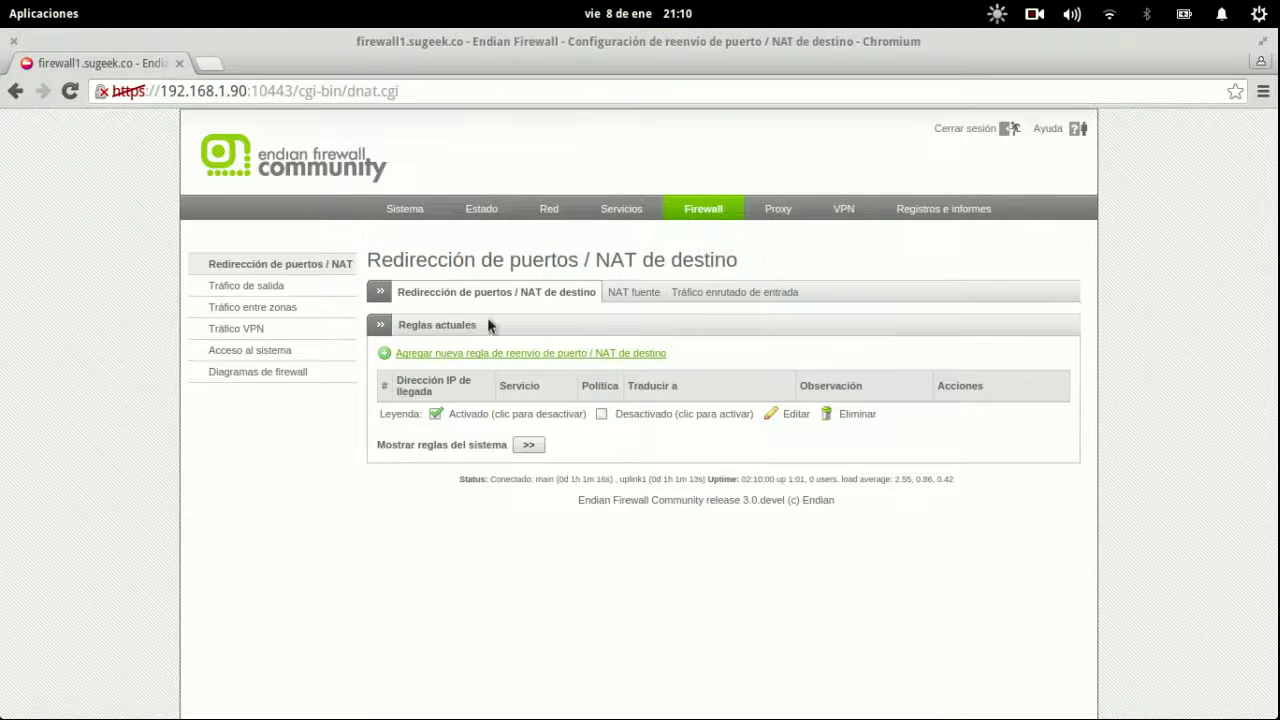
click(301, 290)
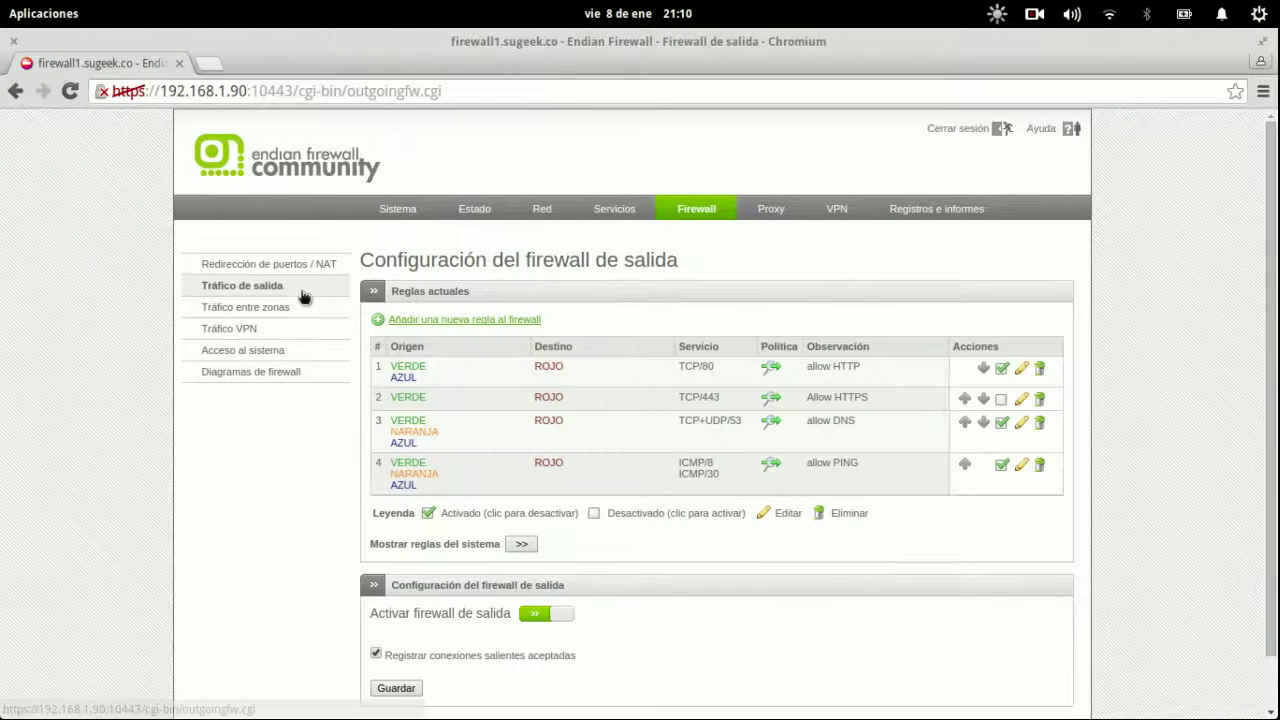
click(1001, 401)
click(566, 347)
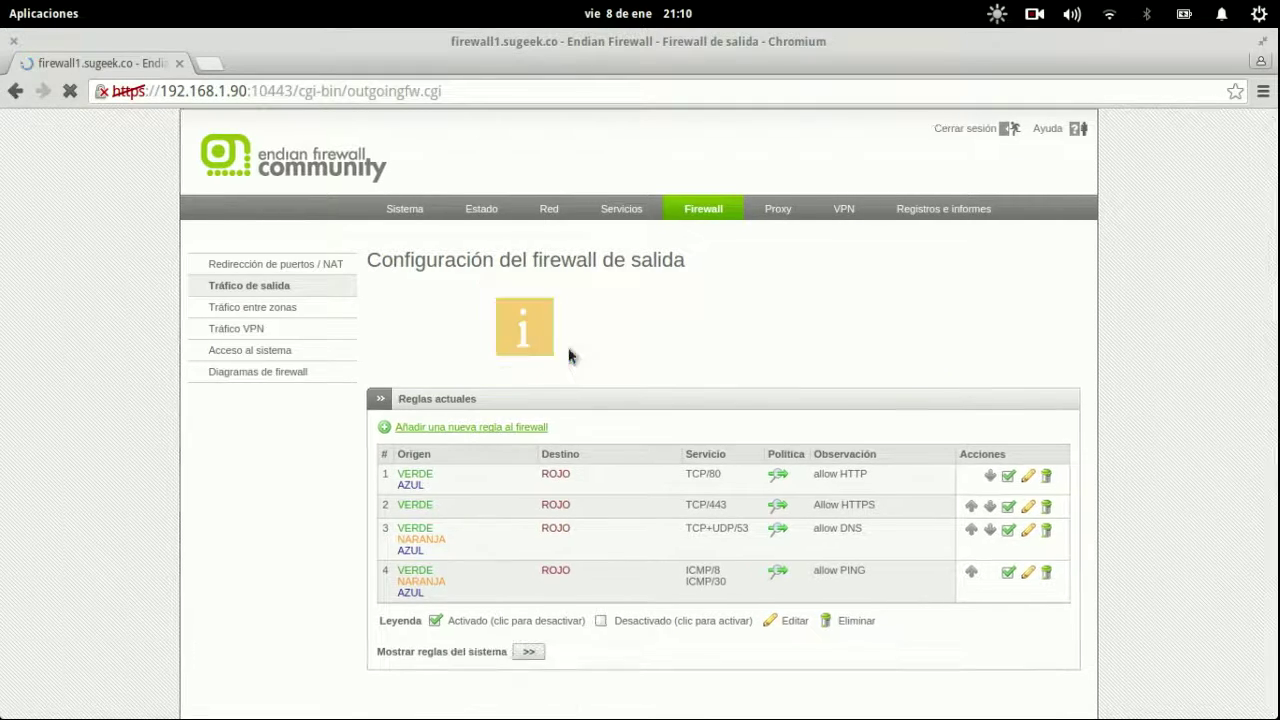
key(super)
click(314, 177)
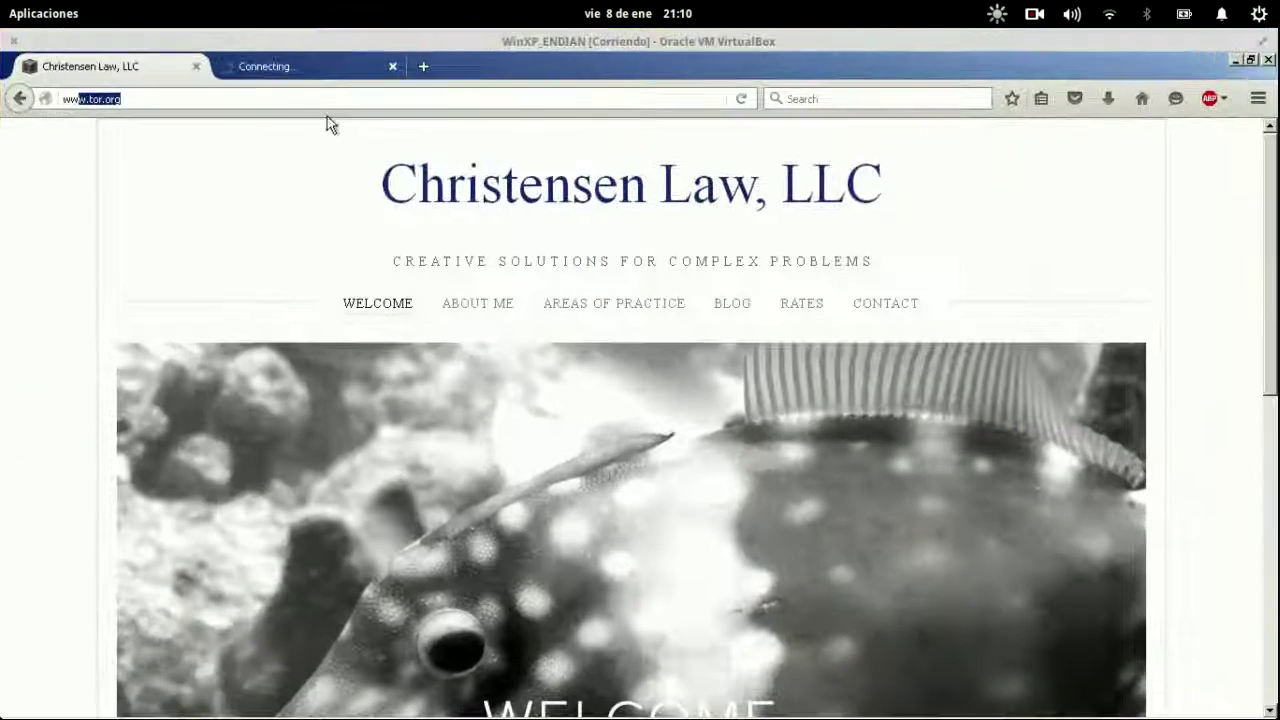
click(277, 99)
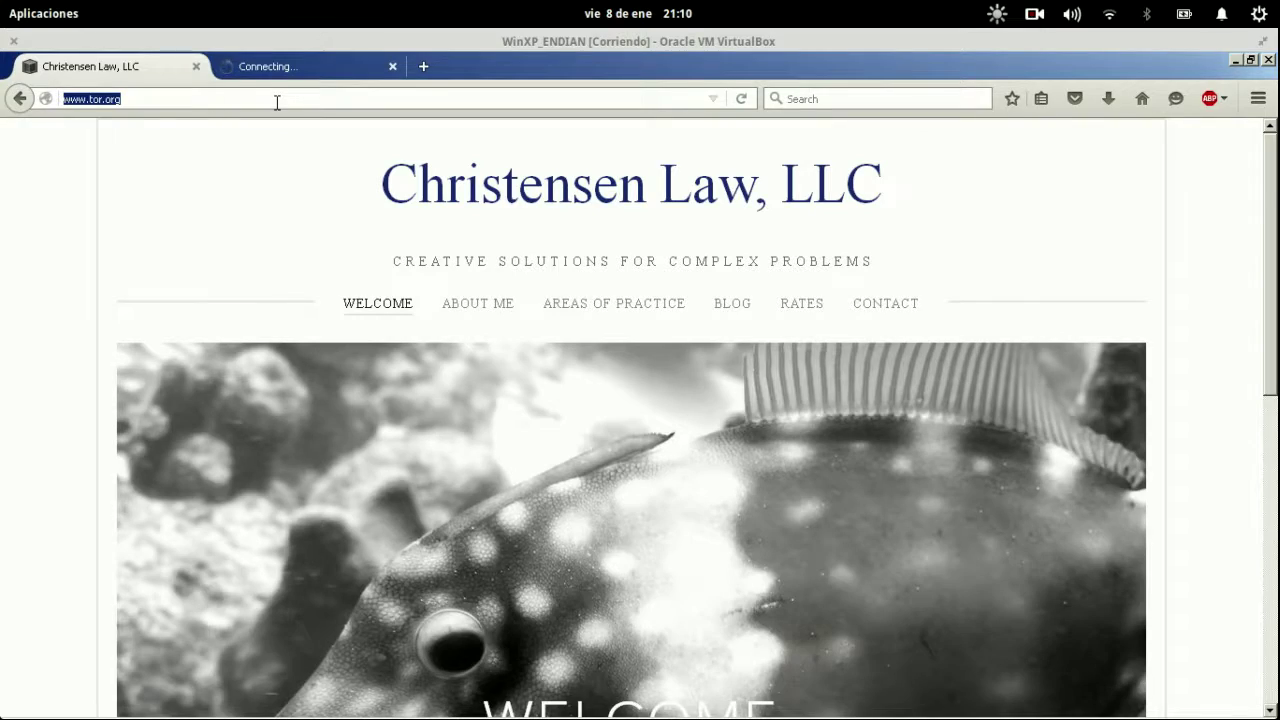
key(super)
click(623, 465)
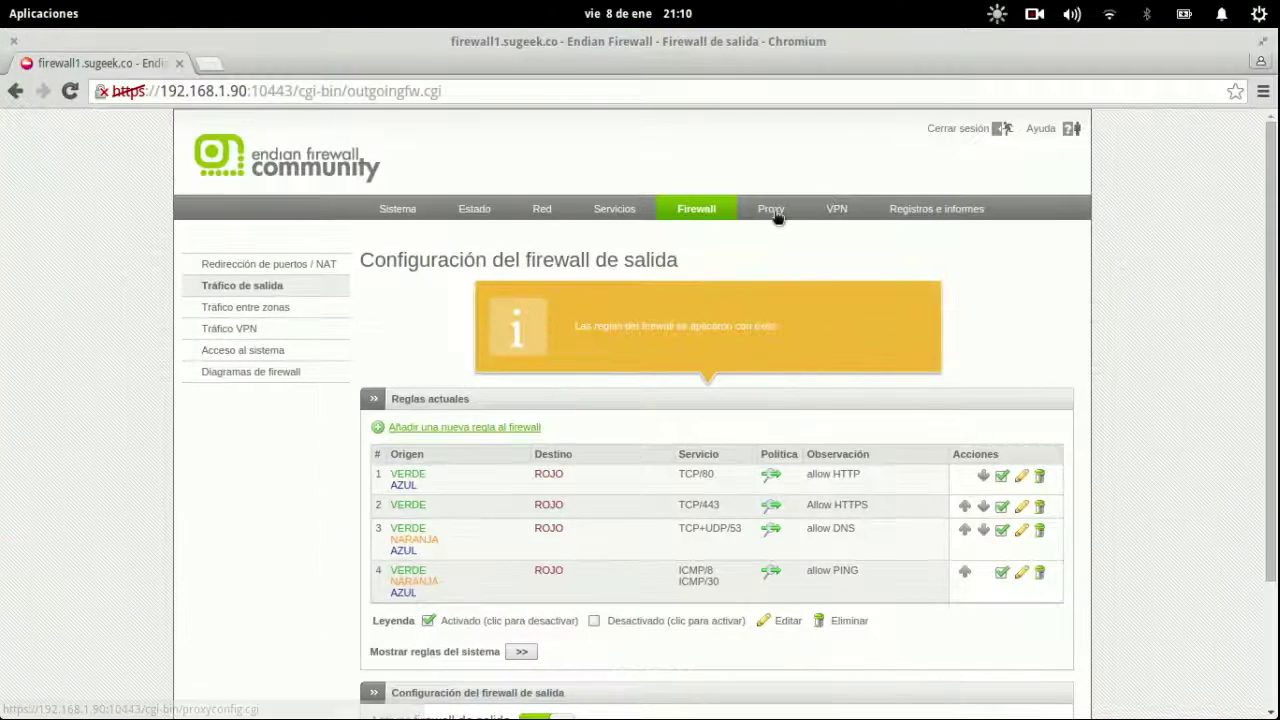
Go to the Proxy > Filtrado web page.
click(775, 213)
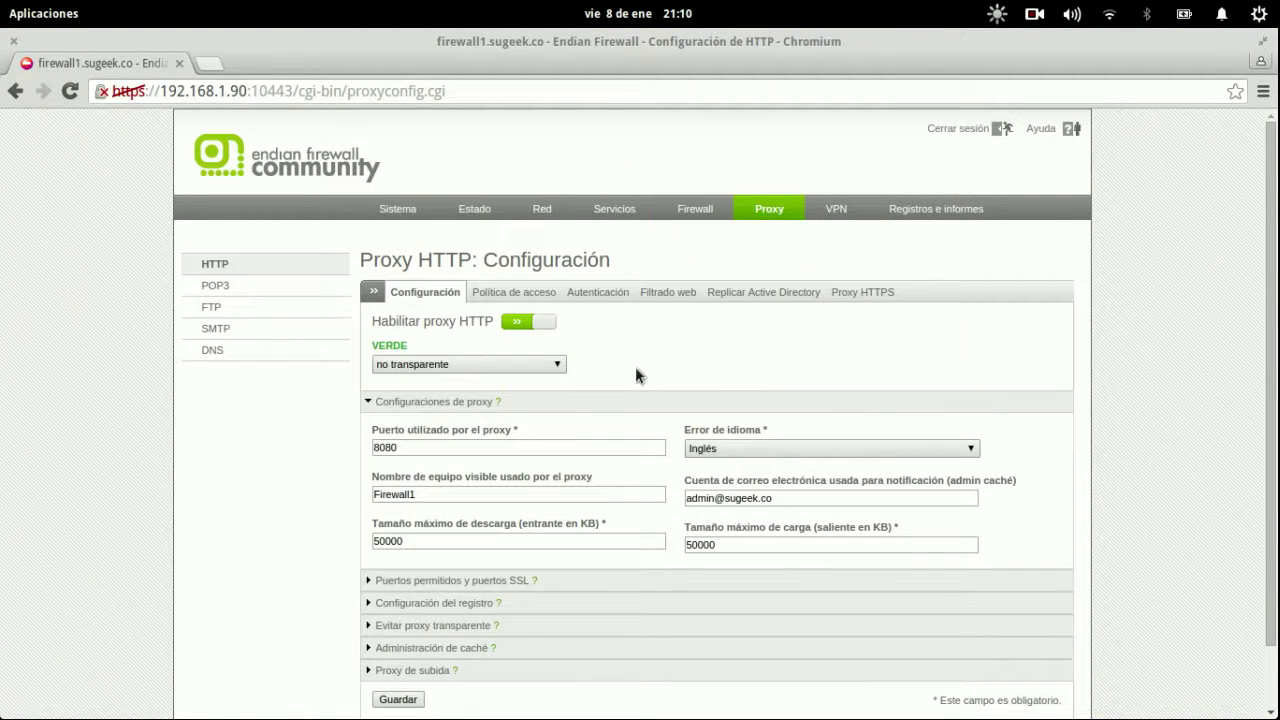
click(540, 297)
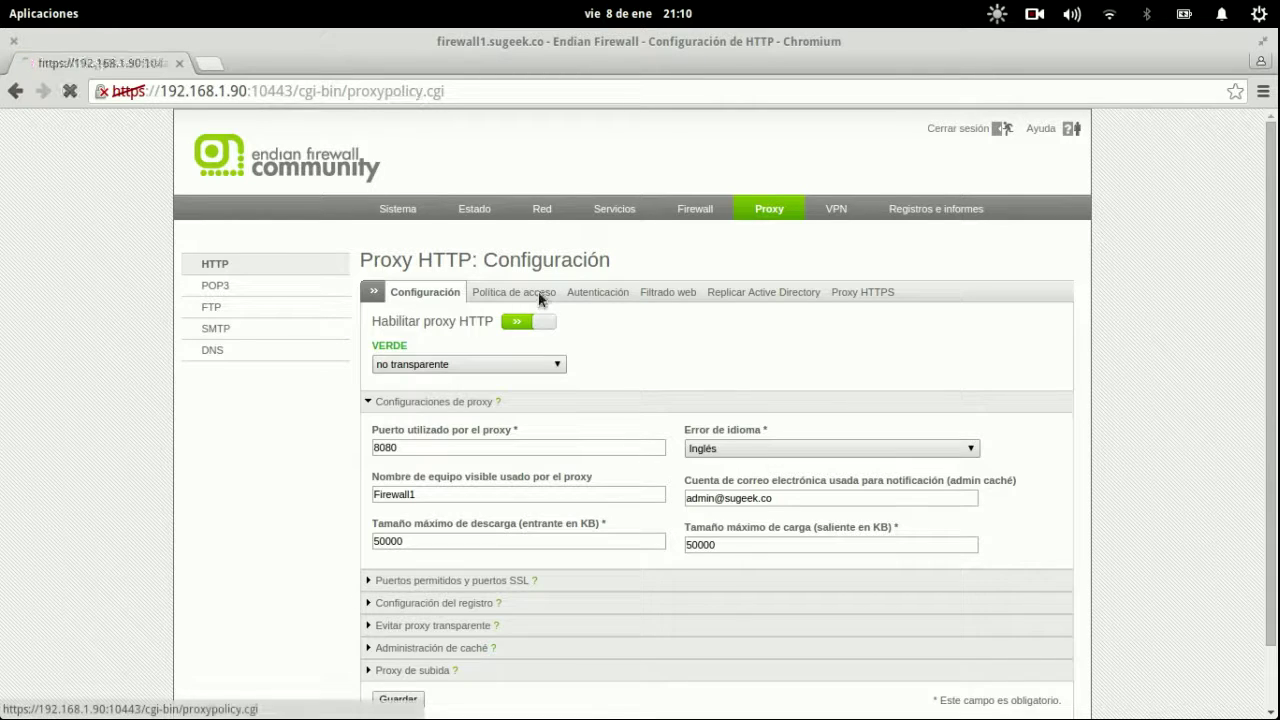
click(674, 292)
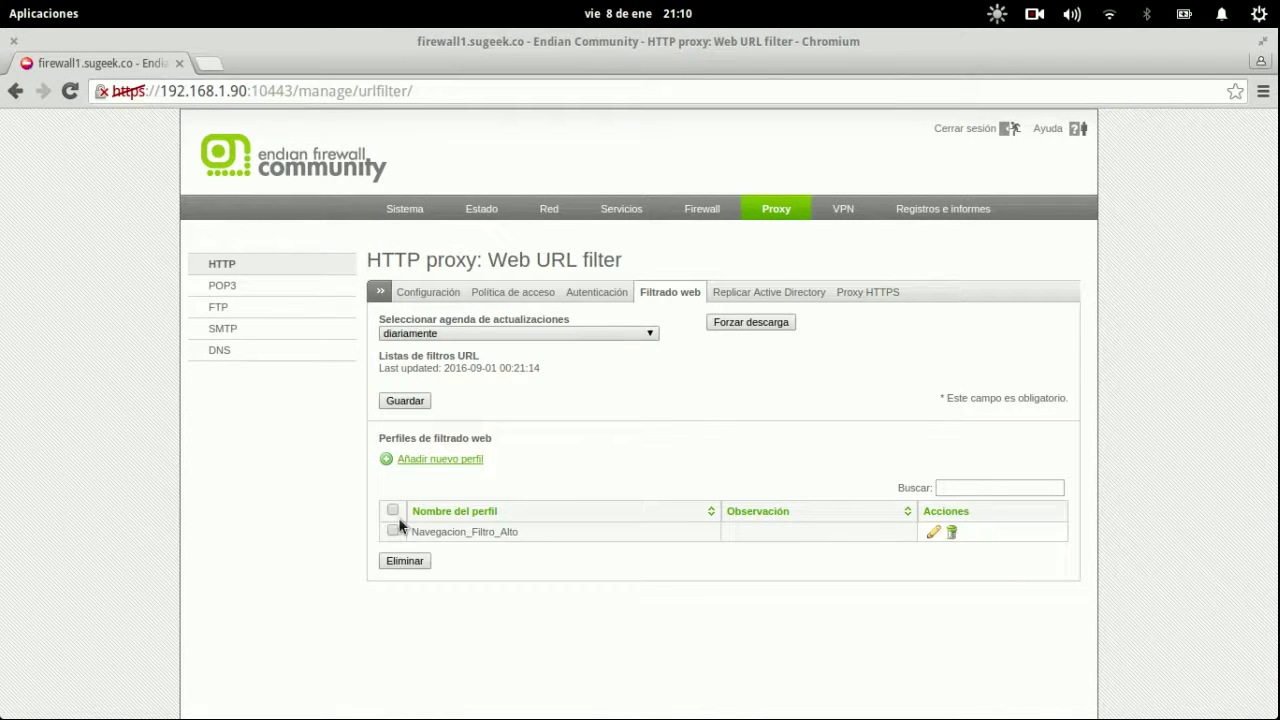
click(936, 533)
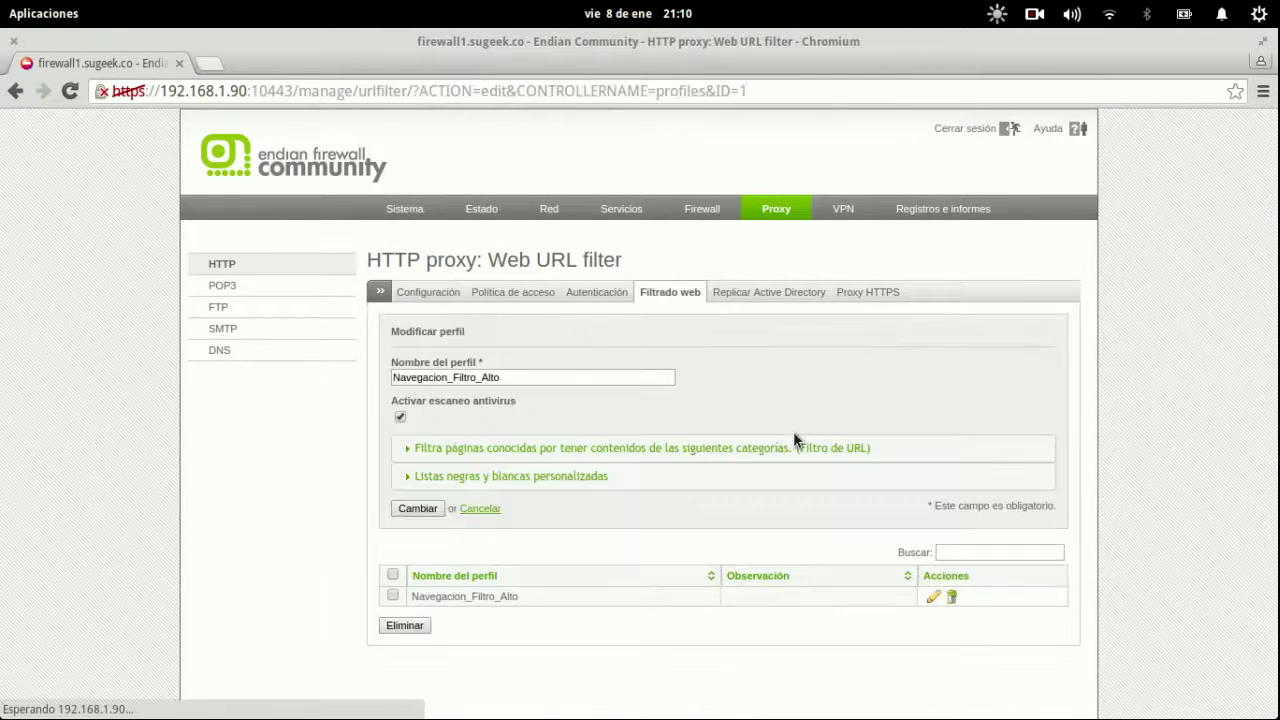
click(570, 477)
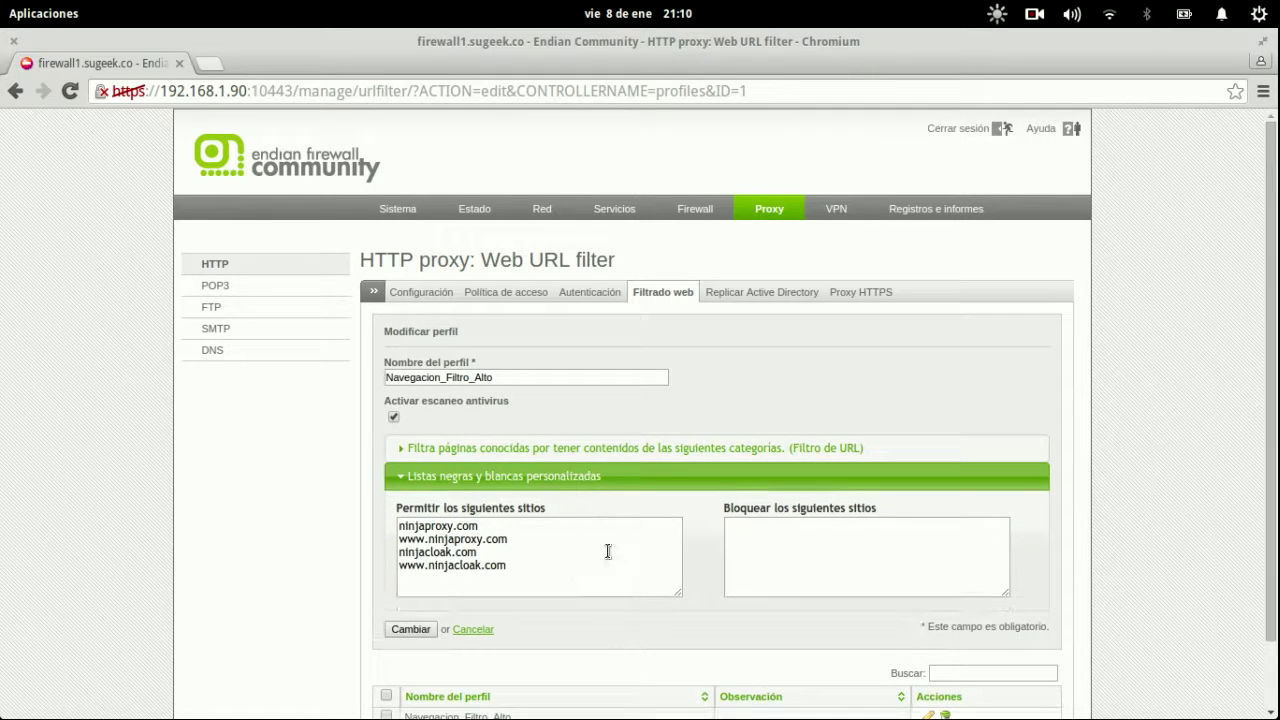
click(843, 552)
text(ninjacloack.com)
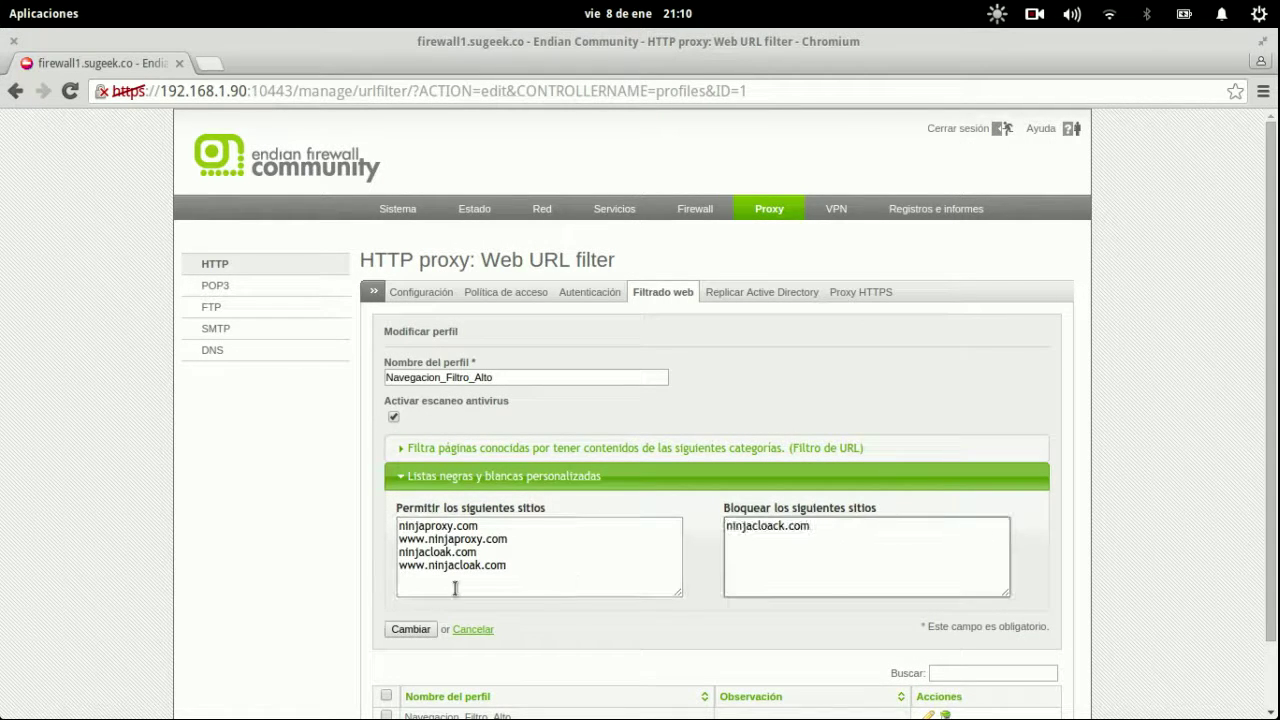
key(ctrl+a)
text(tor.o)
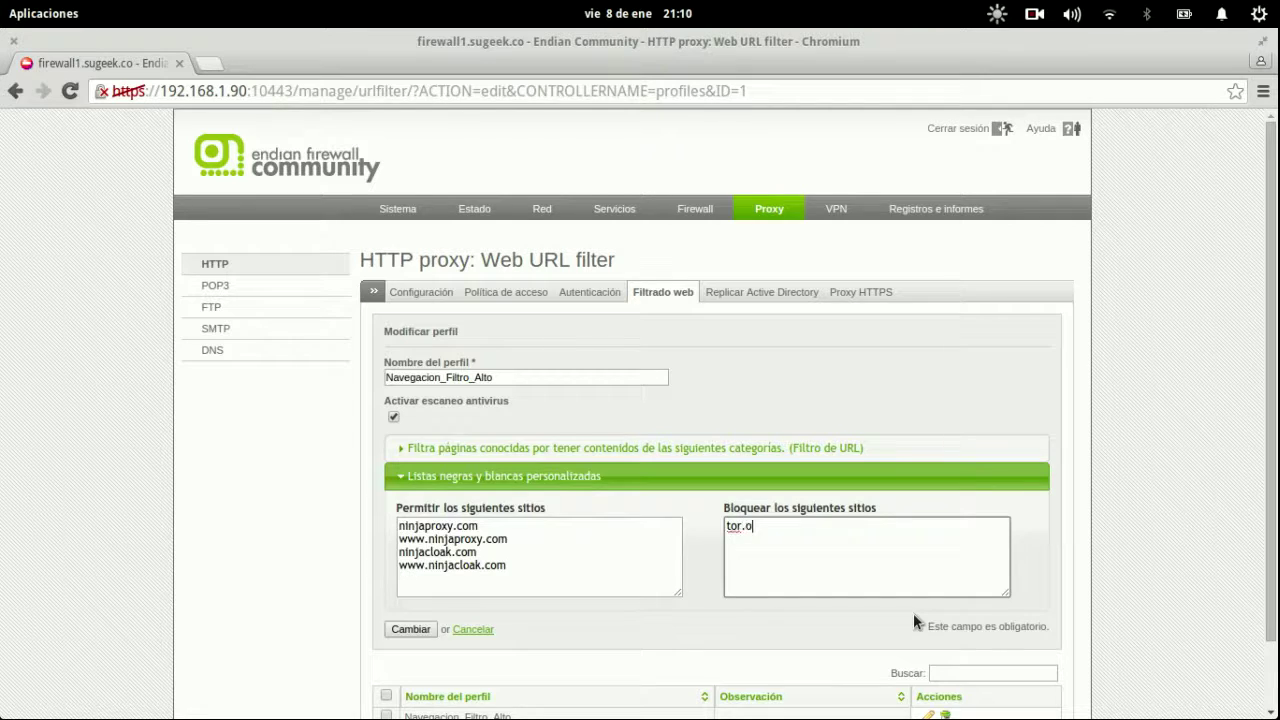
text(rg)
key(Return)
text(www.tor.org)
Save the profile with Cambiar, apply it, and bring the VM's Firefox forward.
click(401, 631)
click(572, 508)
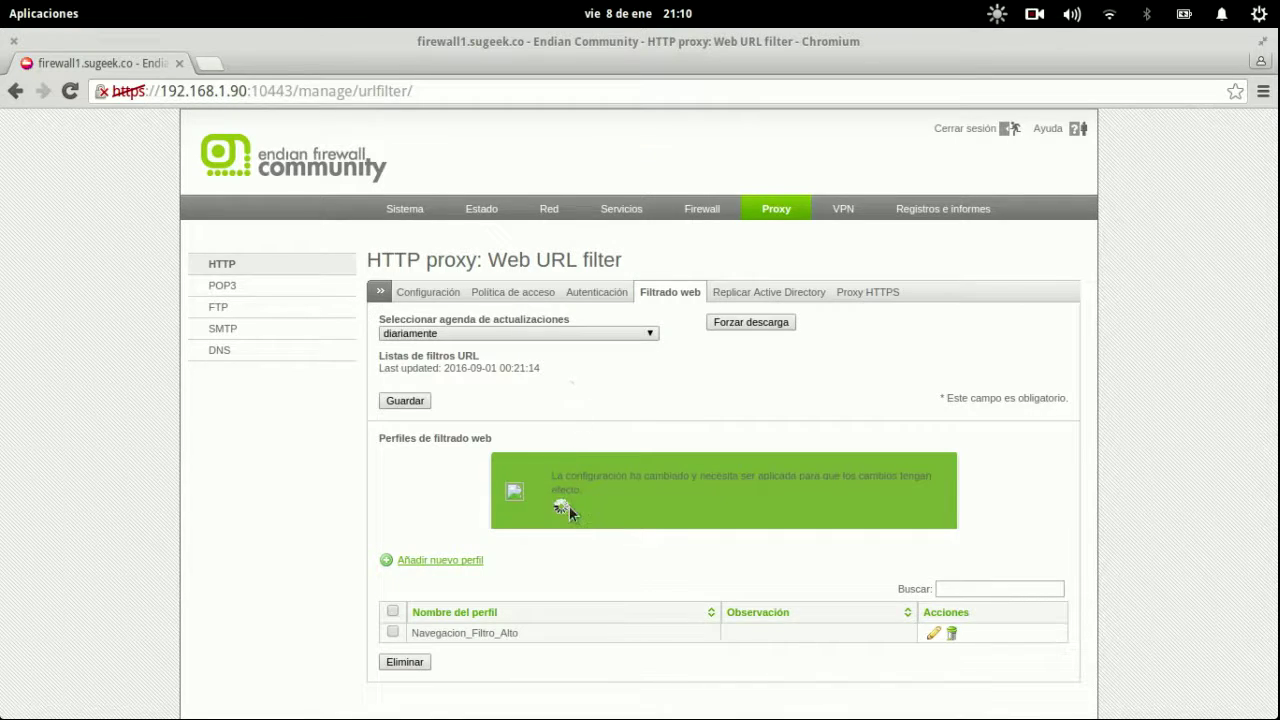
key(super)
click(360, 171)
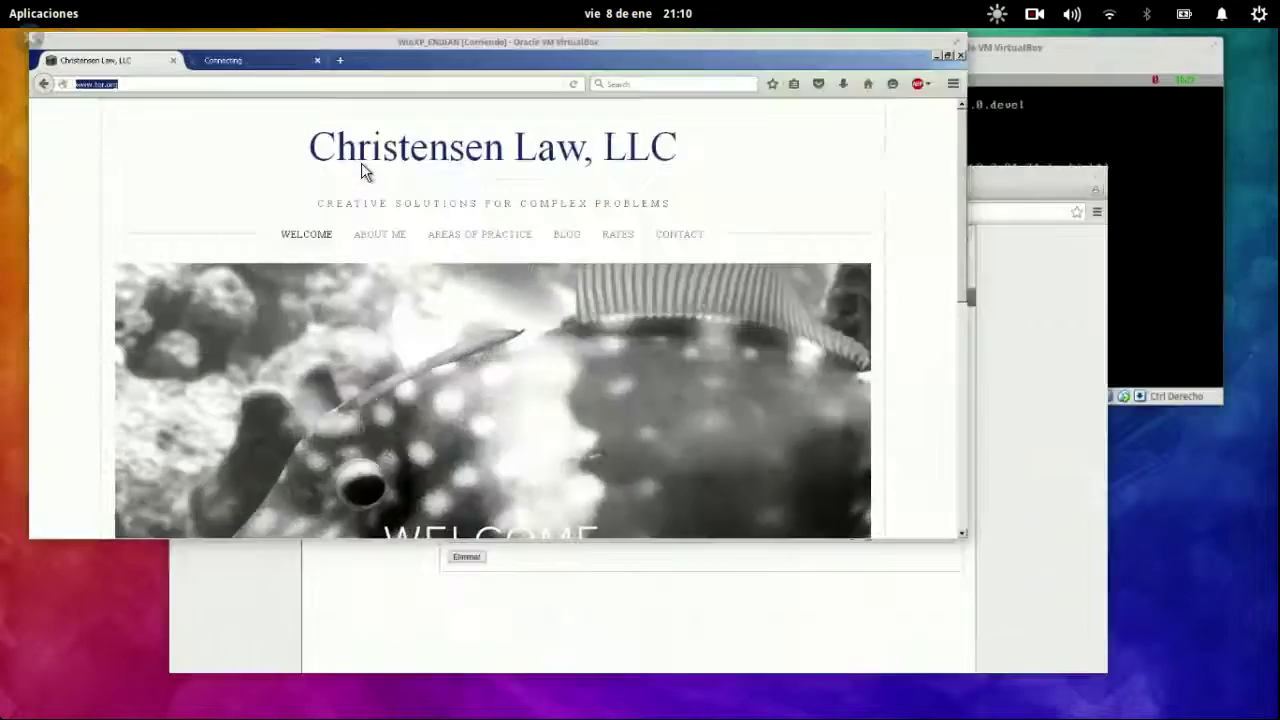
key(super)
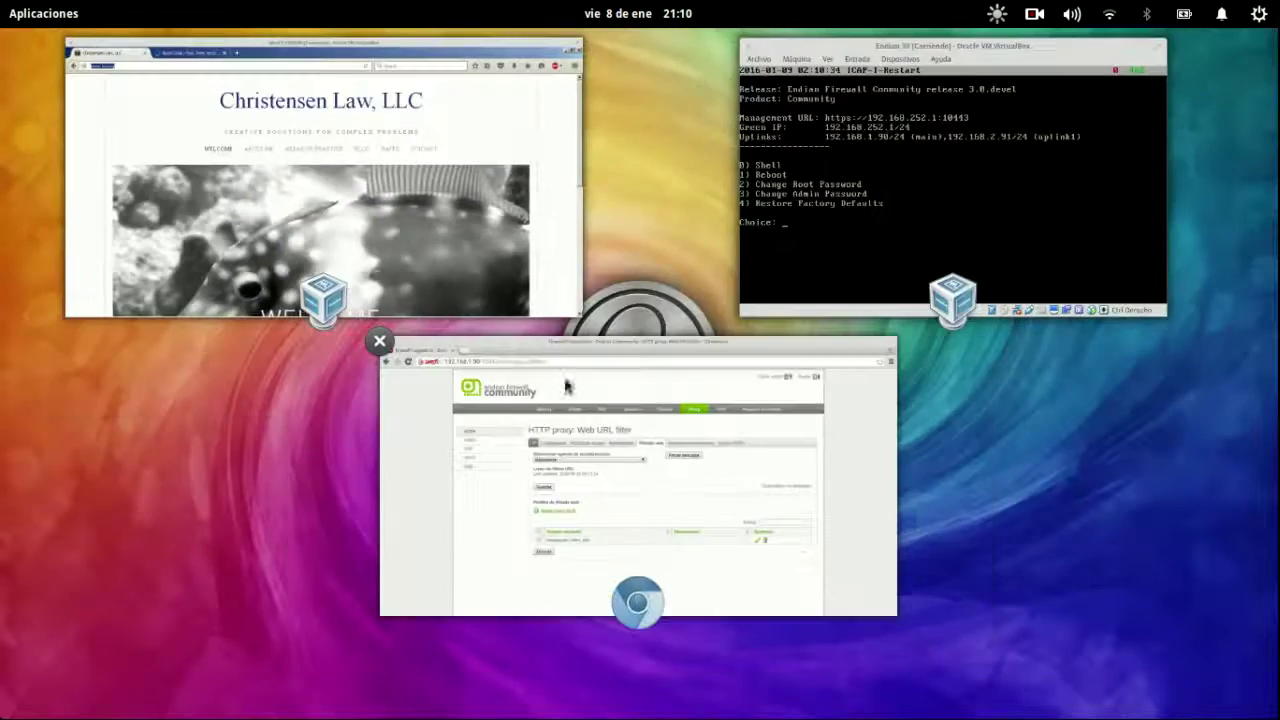
click(565, 385)
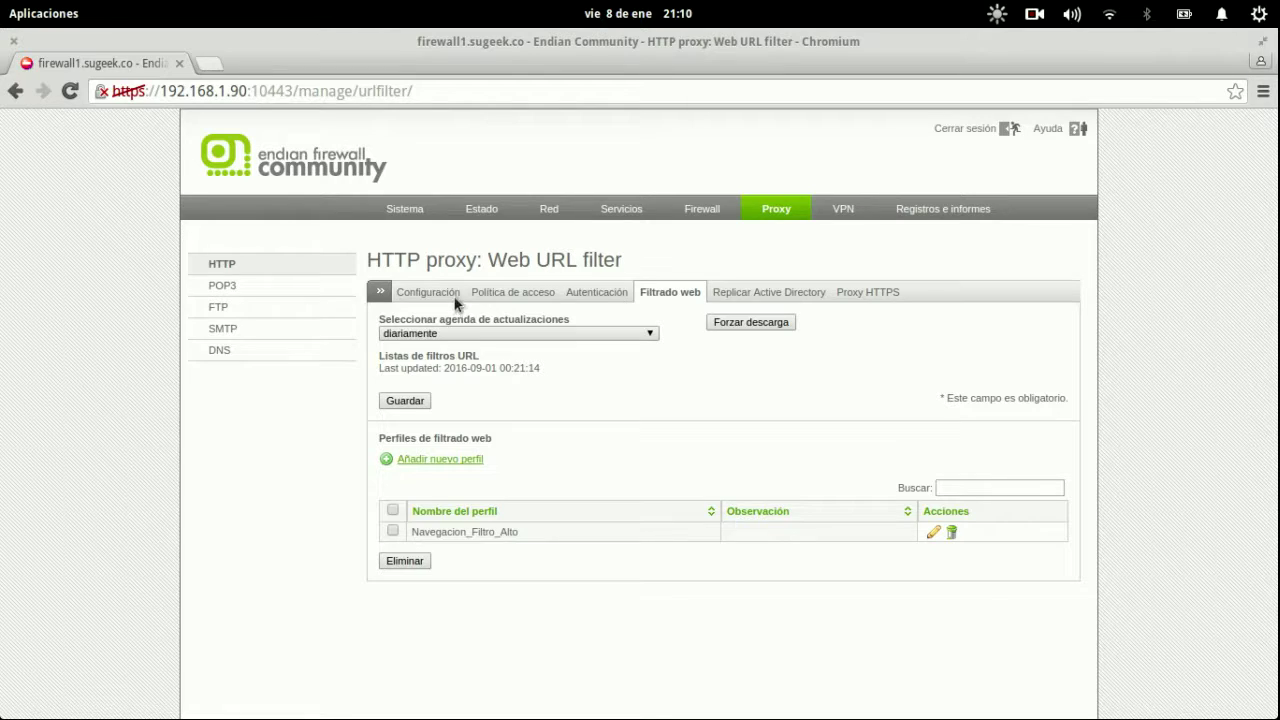
key(super)
click(240, 145)
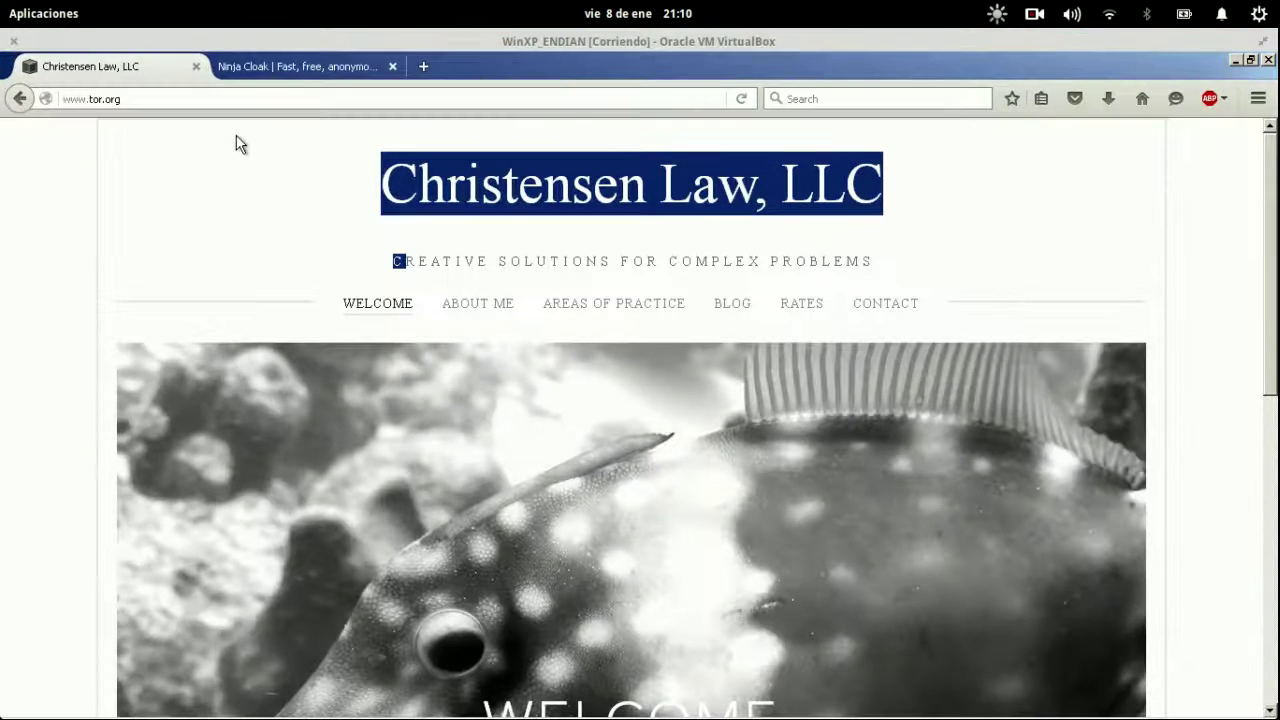
click(257, 98)
key(Return)
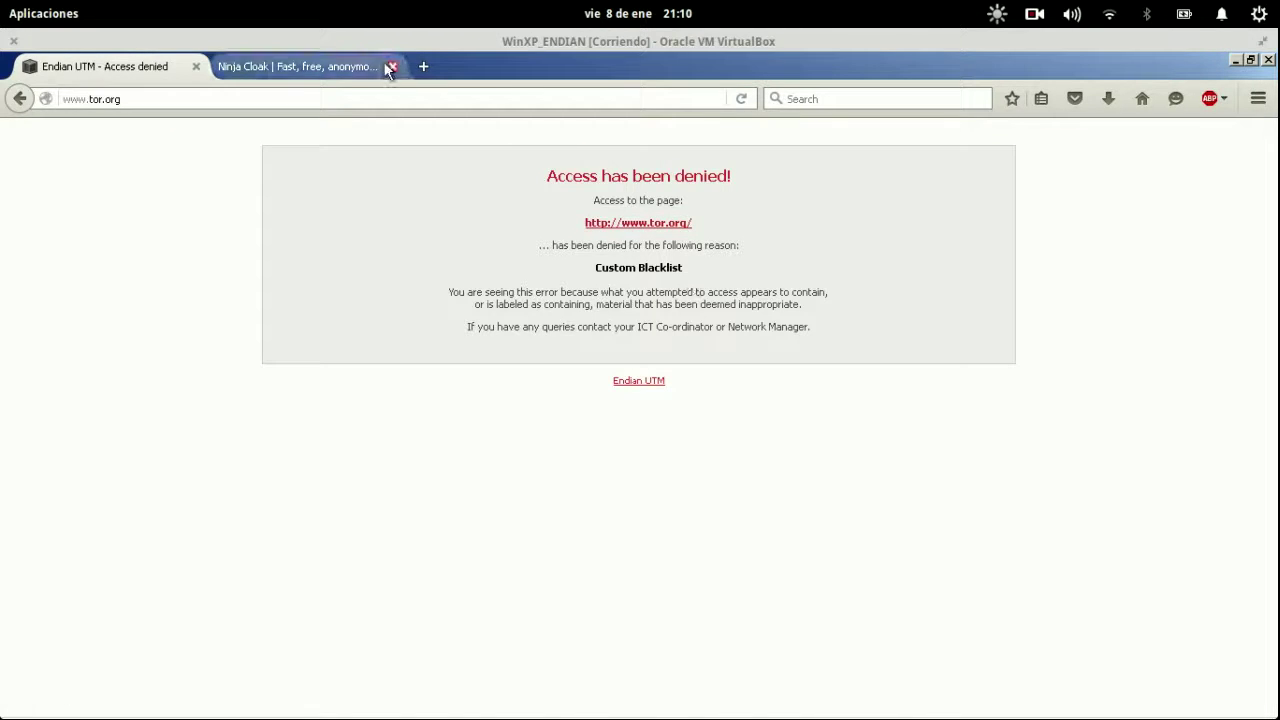
click(330, 72)
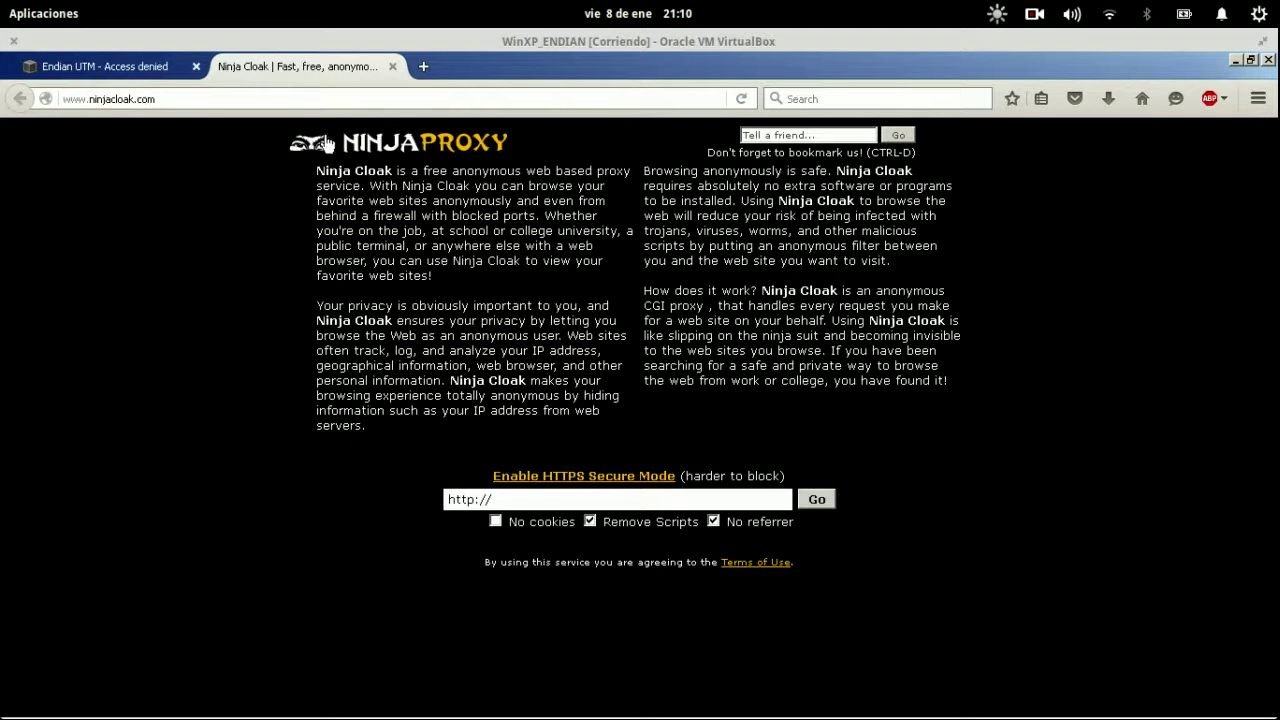
click(282, 97)
key(Return)
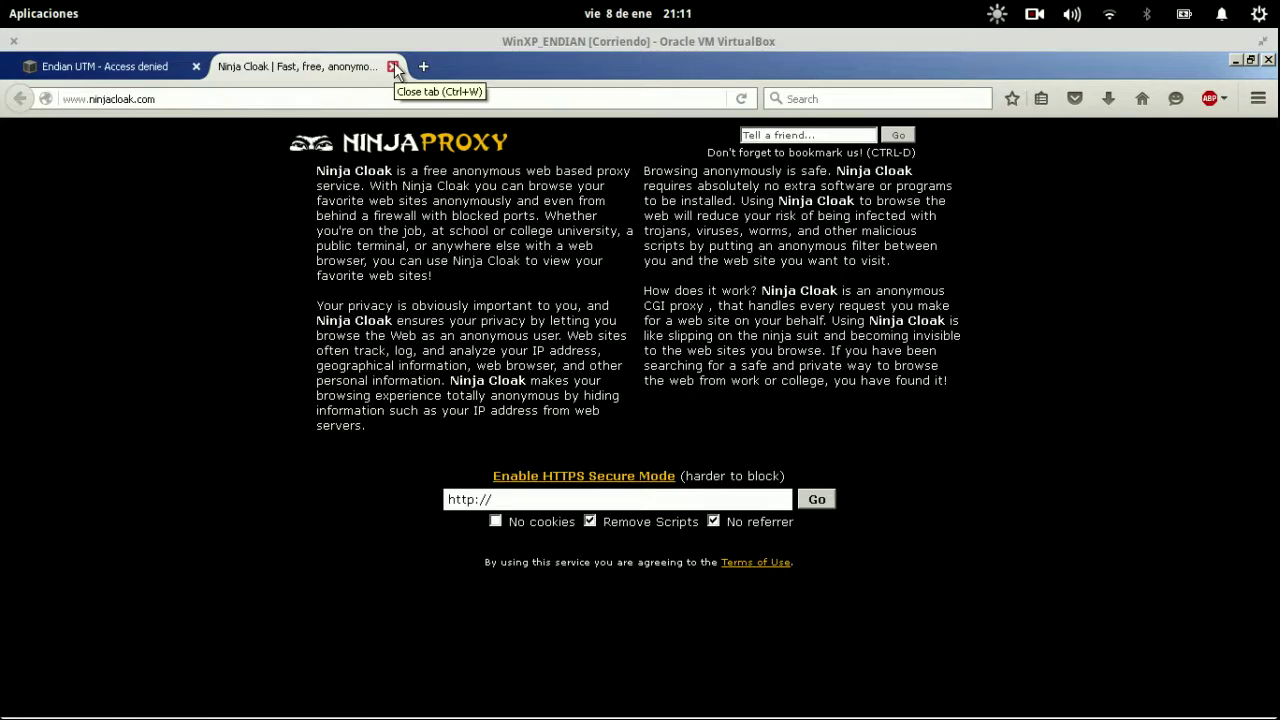
key(super)
click(595, 474)
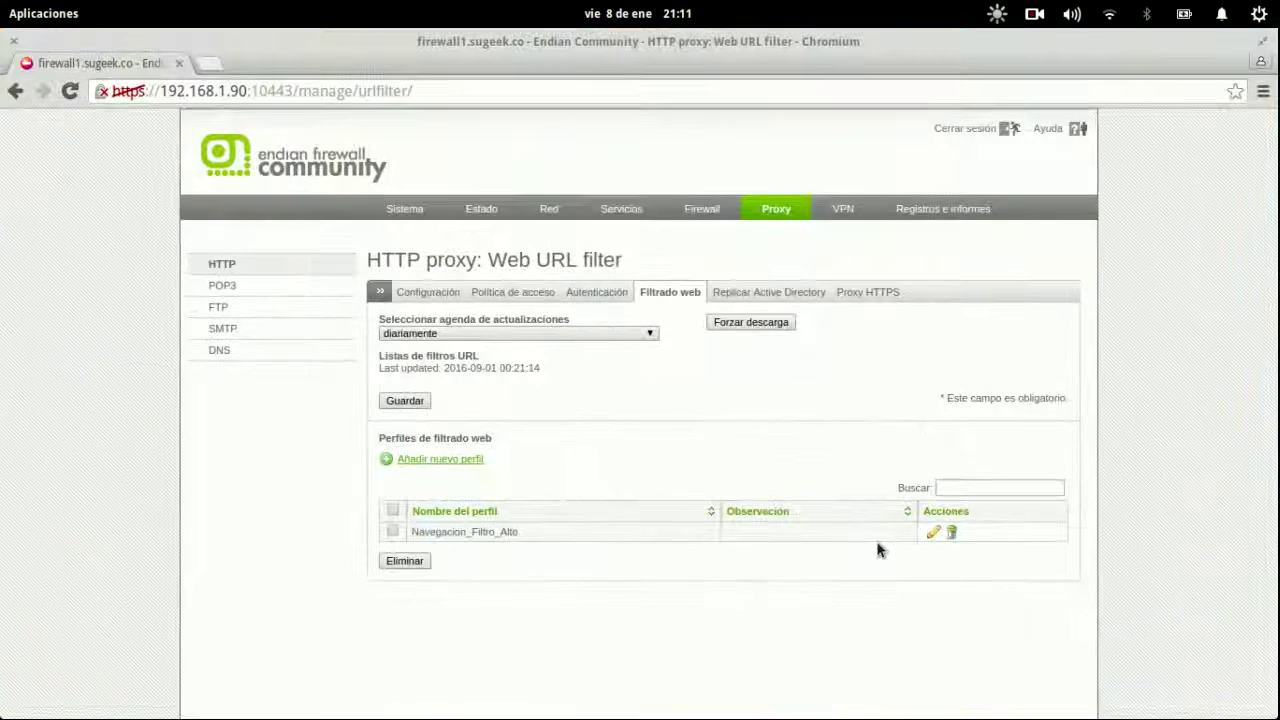
Delete the allowed ninja proxy sites from the Navegacion_Filtro_Alto profile and save with Cambiar.
click(933, 532)
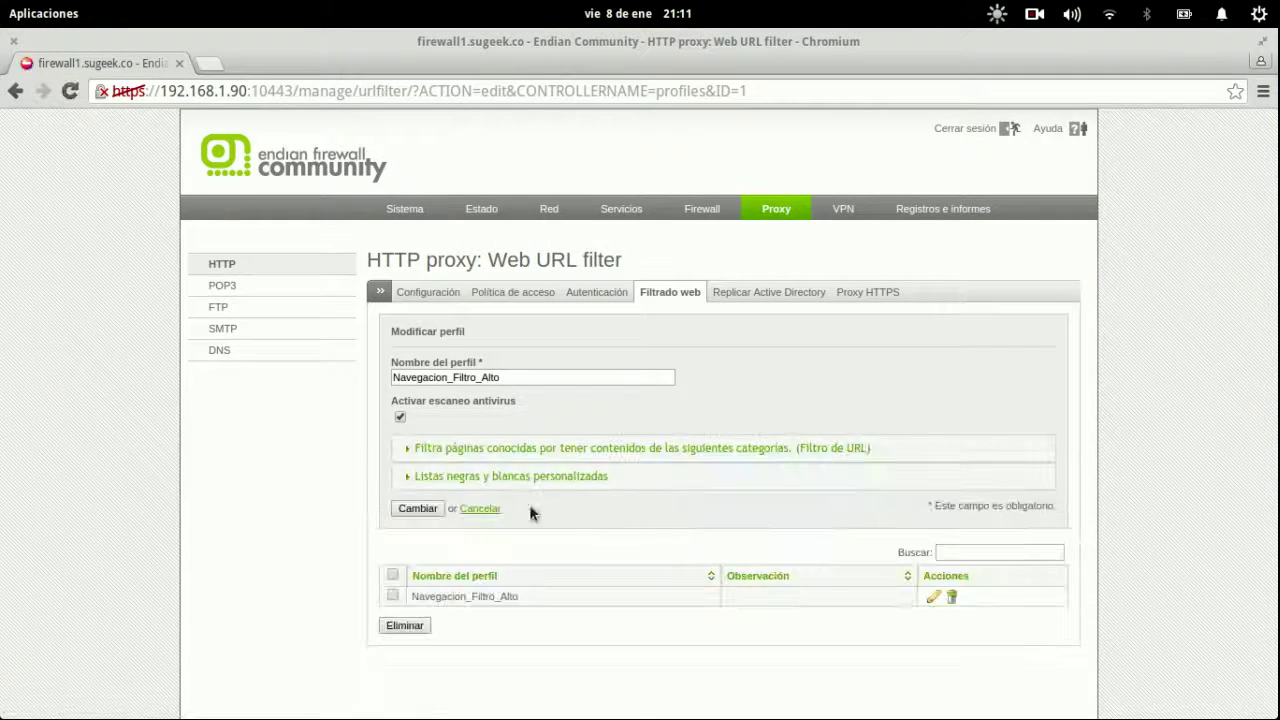
click(510, 477)
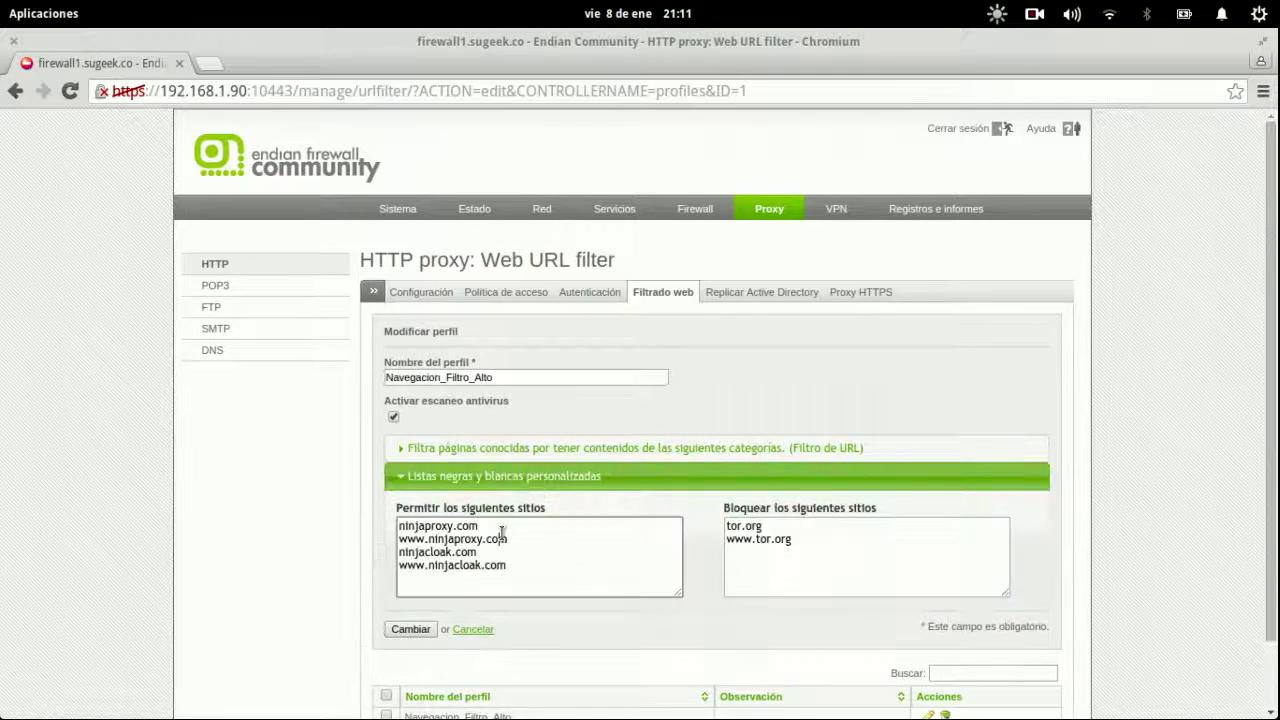
key(shift+Down)
key(shift+Down)
key(shift+Down)
key(shift+Down)
key(BackSpace)
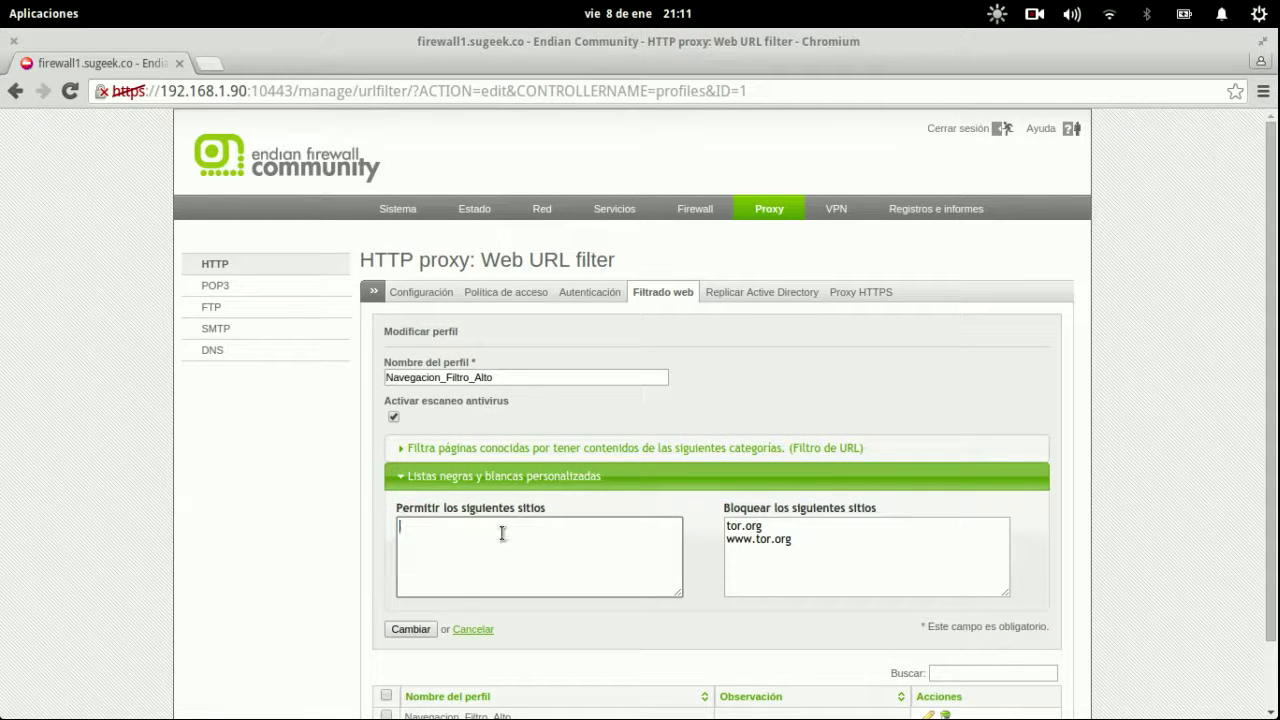
click(410, 628)
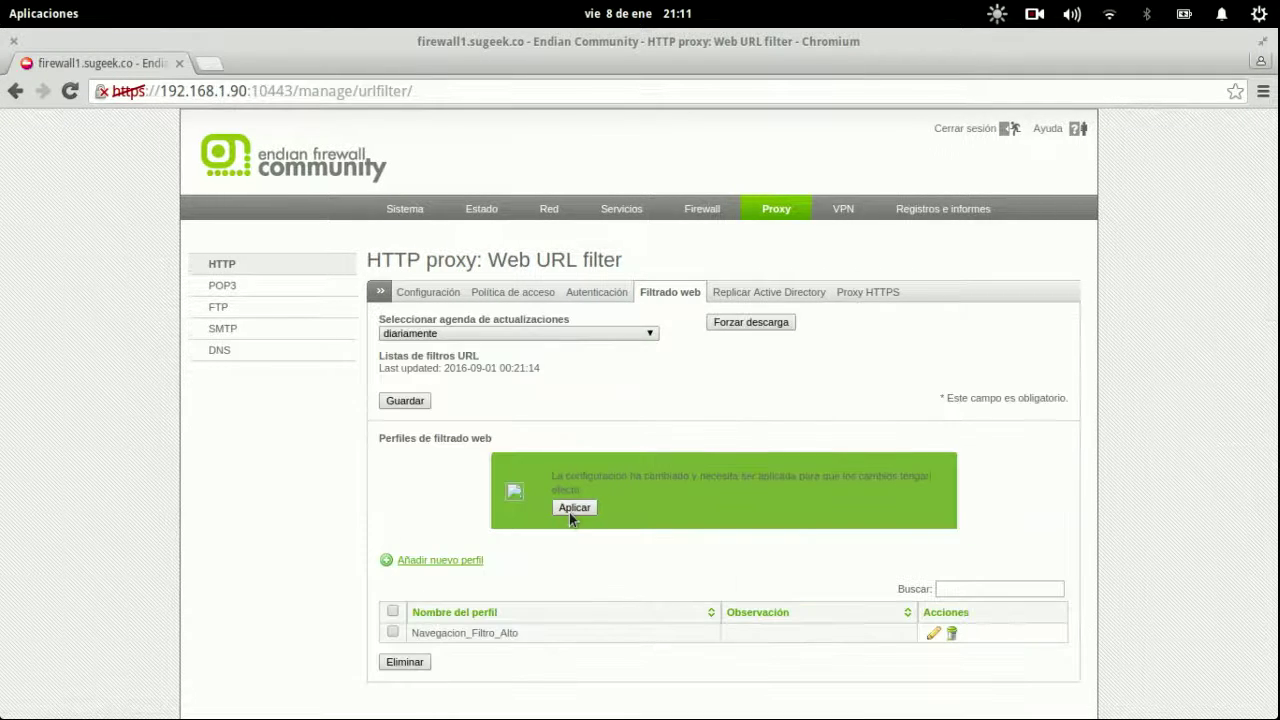
key(super)
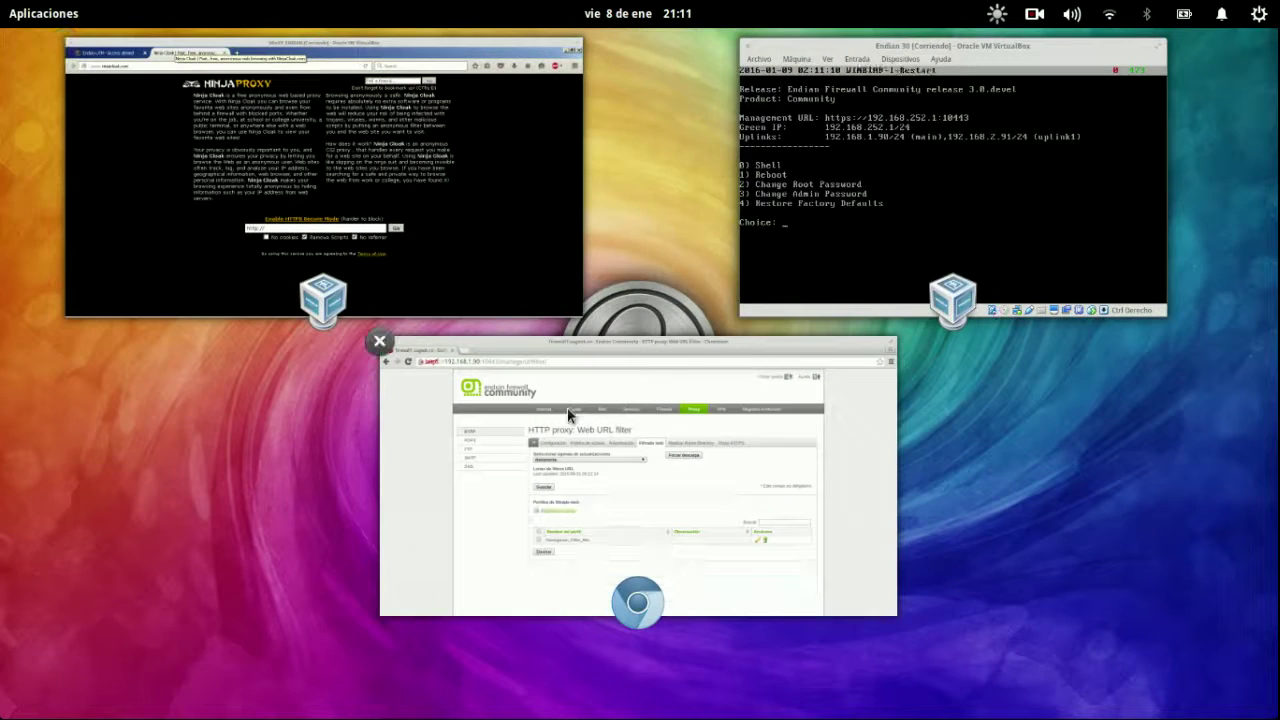
click(379, 192)
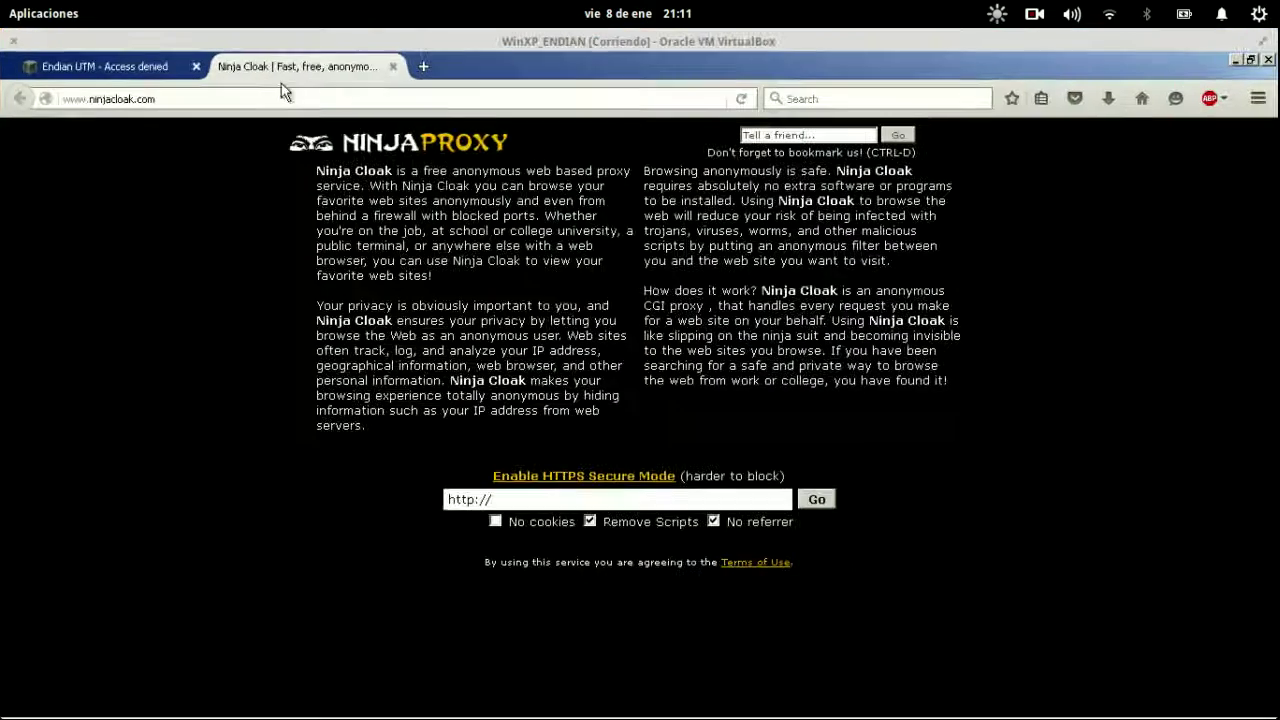
click(281, 93)
key(Return)
click(280, 94)
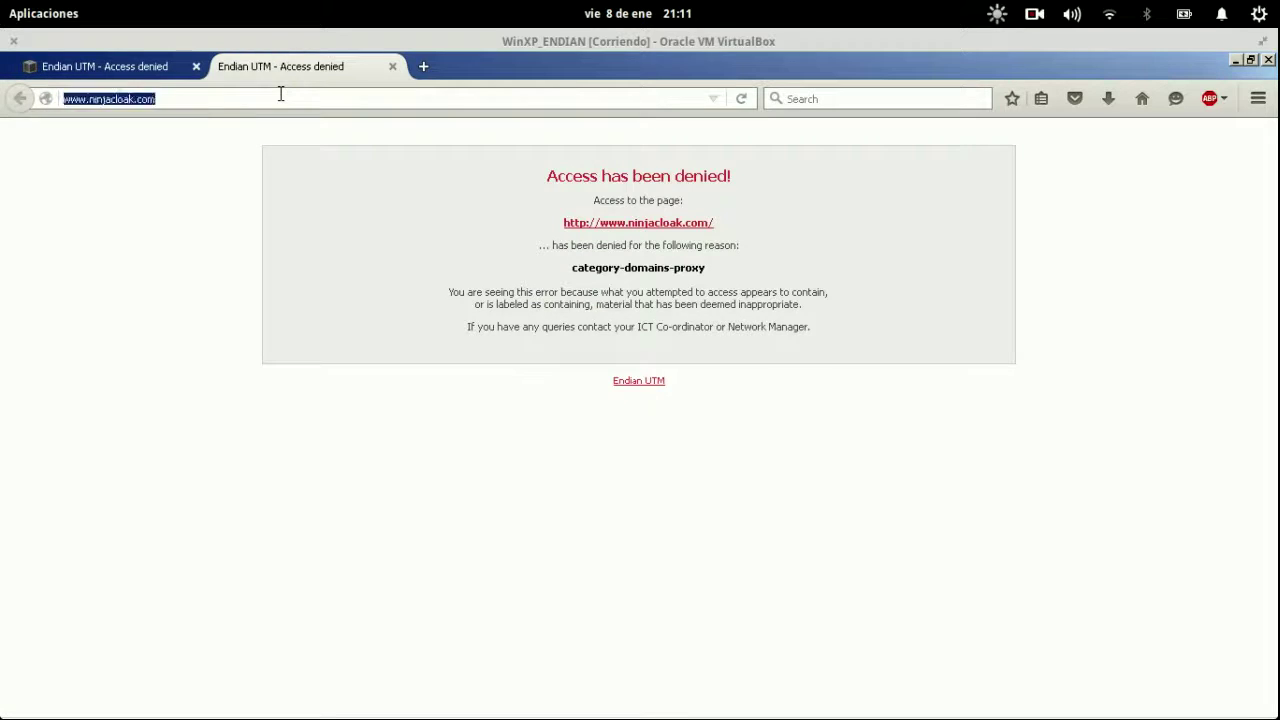
click(263, 94)
click(172, 66)
click(280, 66)
click(110, 66)
key(super)
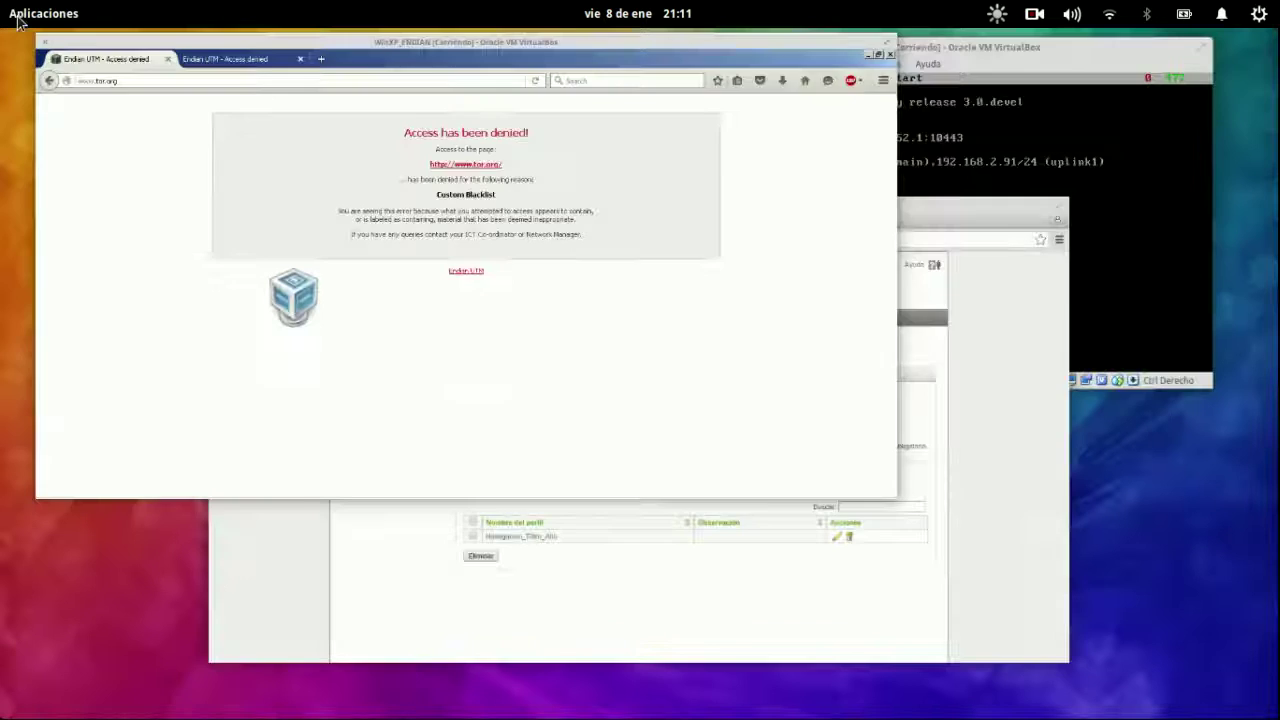
click(657, 491)
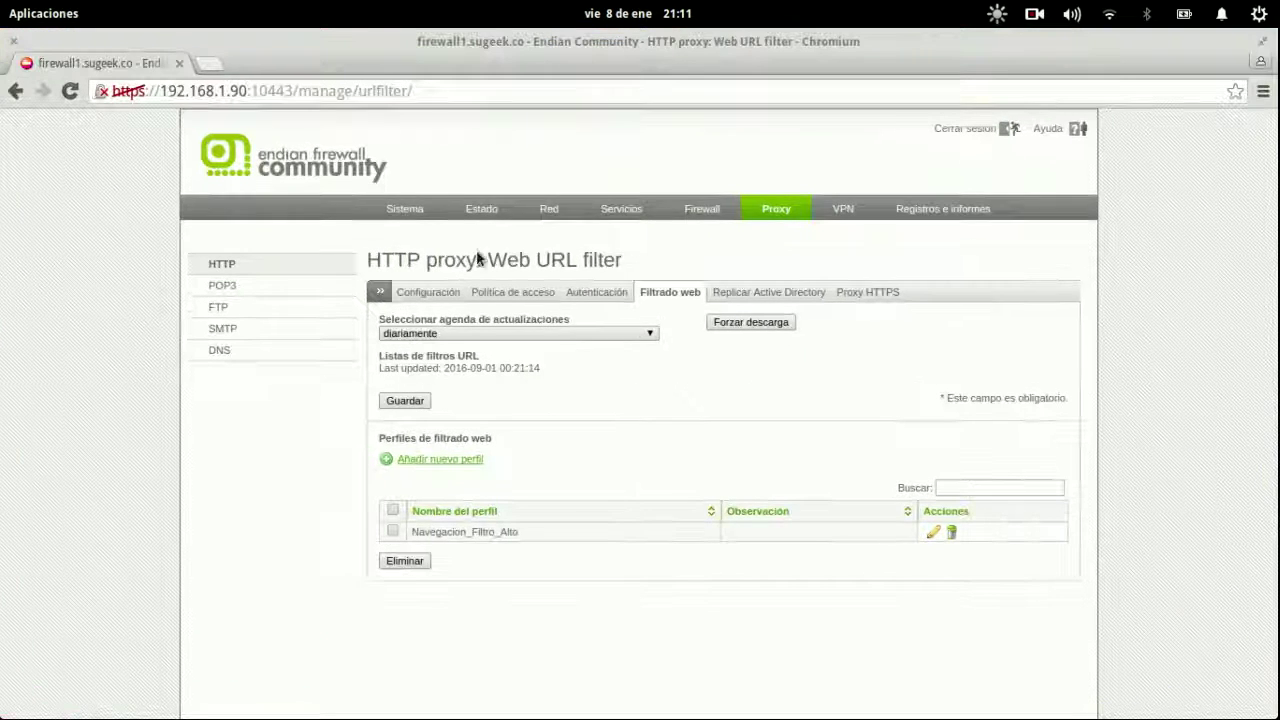
Go to the Proxy > HTTP > Configuración page.
click(580, 292)
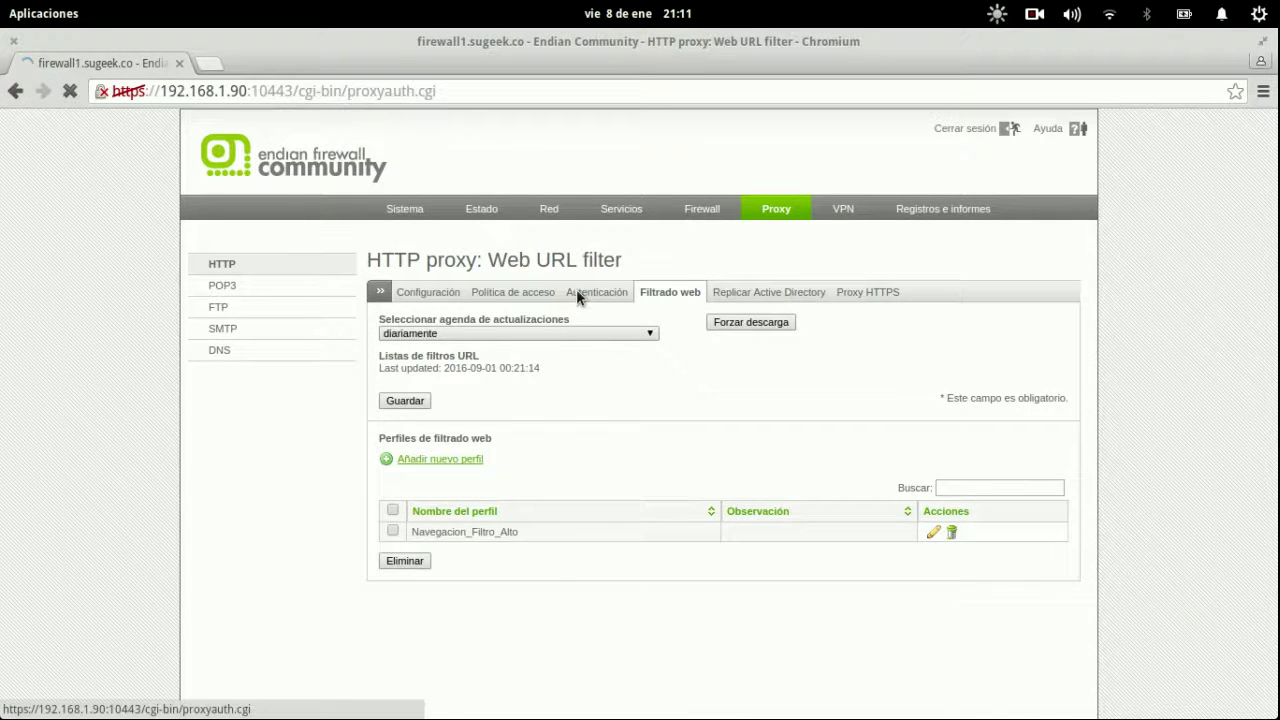
click(664, 294)
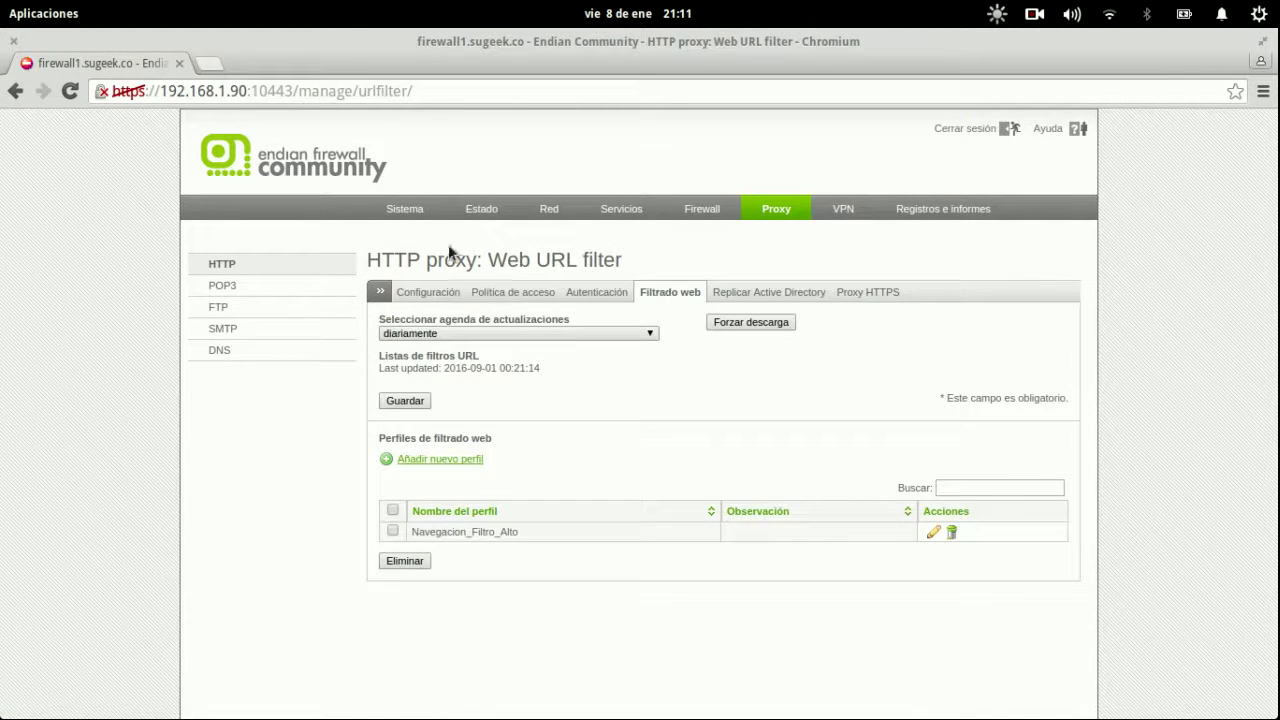
click(428, 298)
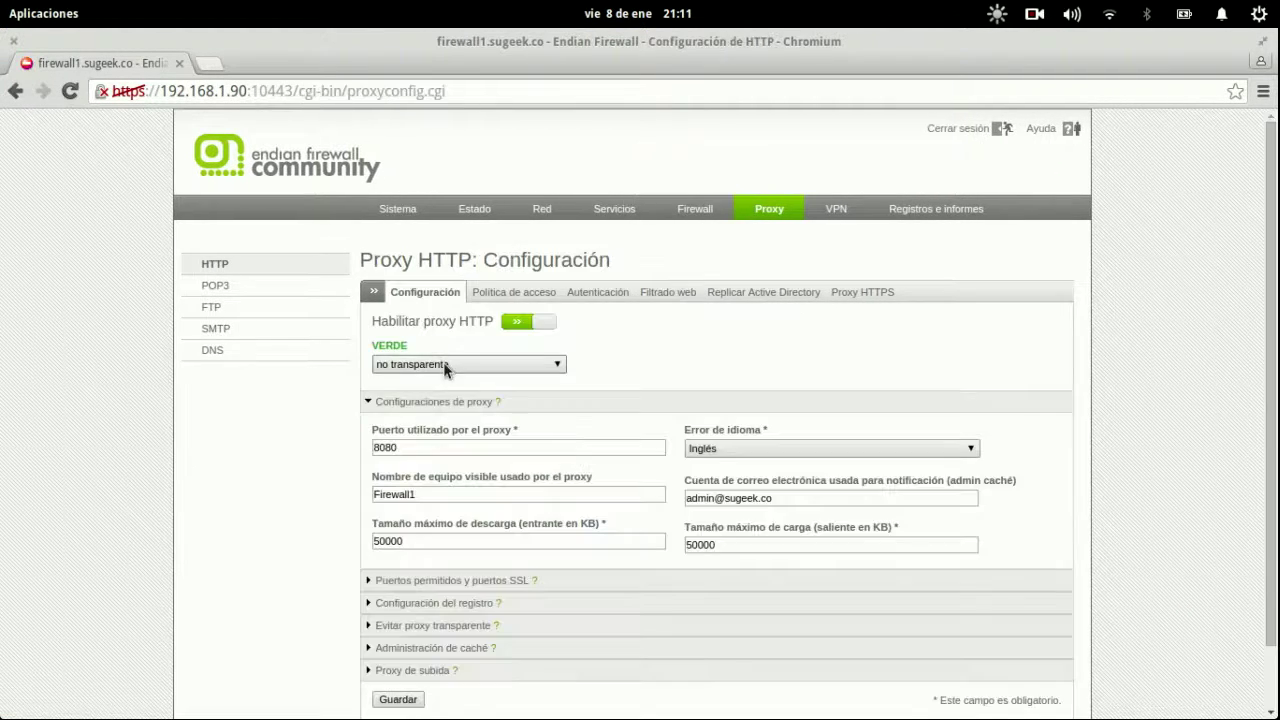
click(443, 362)
click(443, 364)
Set the VERDE zone proxy to transparente, then save and apply the configuration.
click(535, 366)
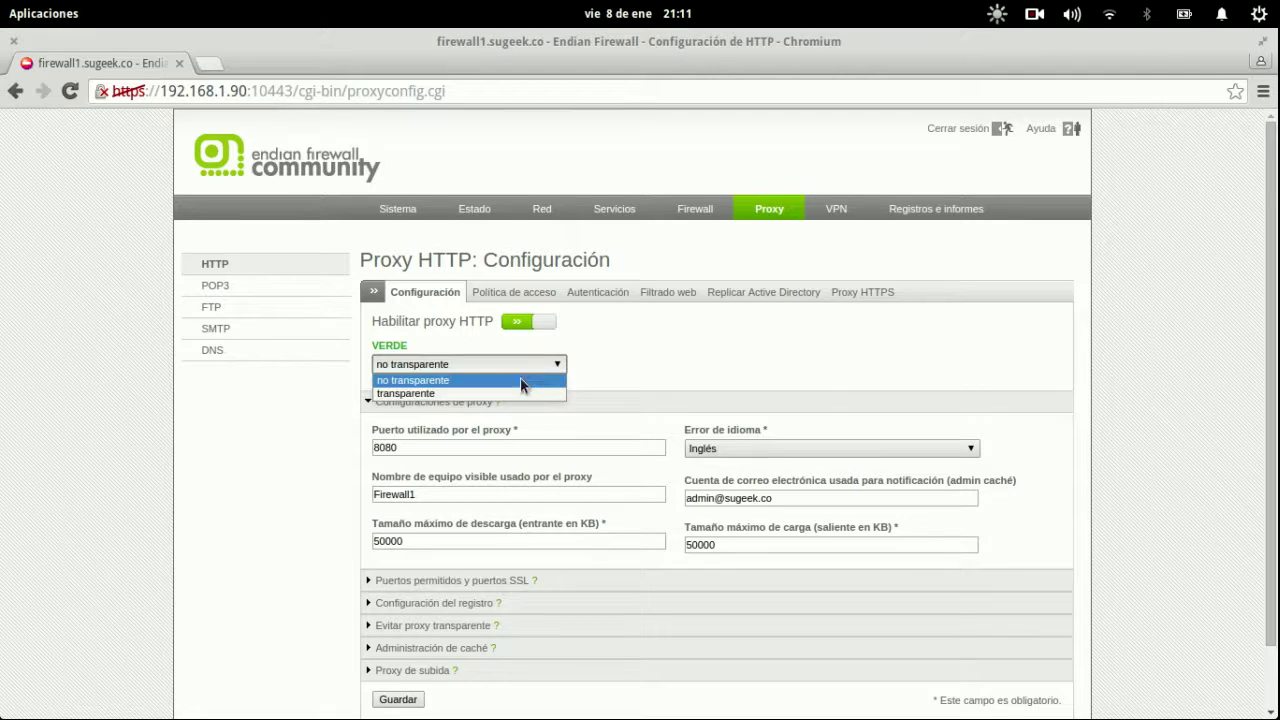
click(511, 392)
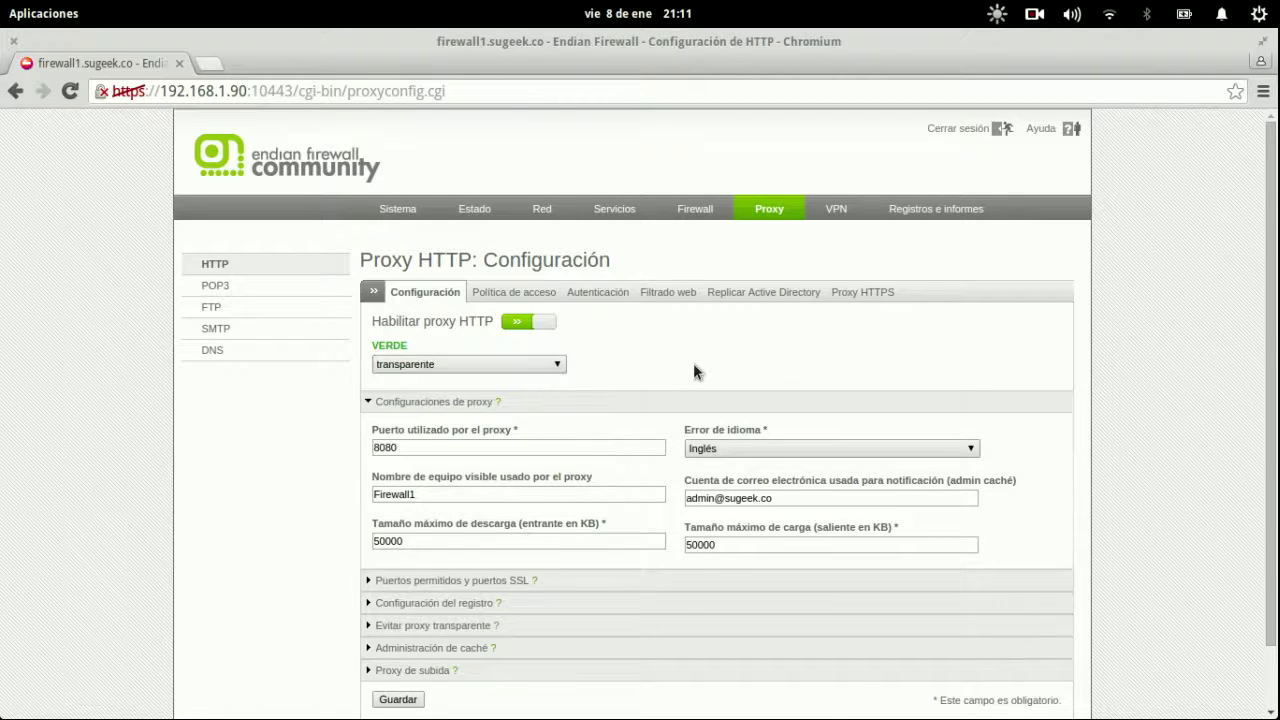
scroll(694, 364, down, 2)
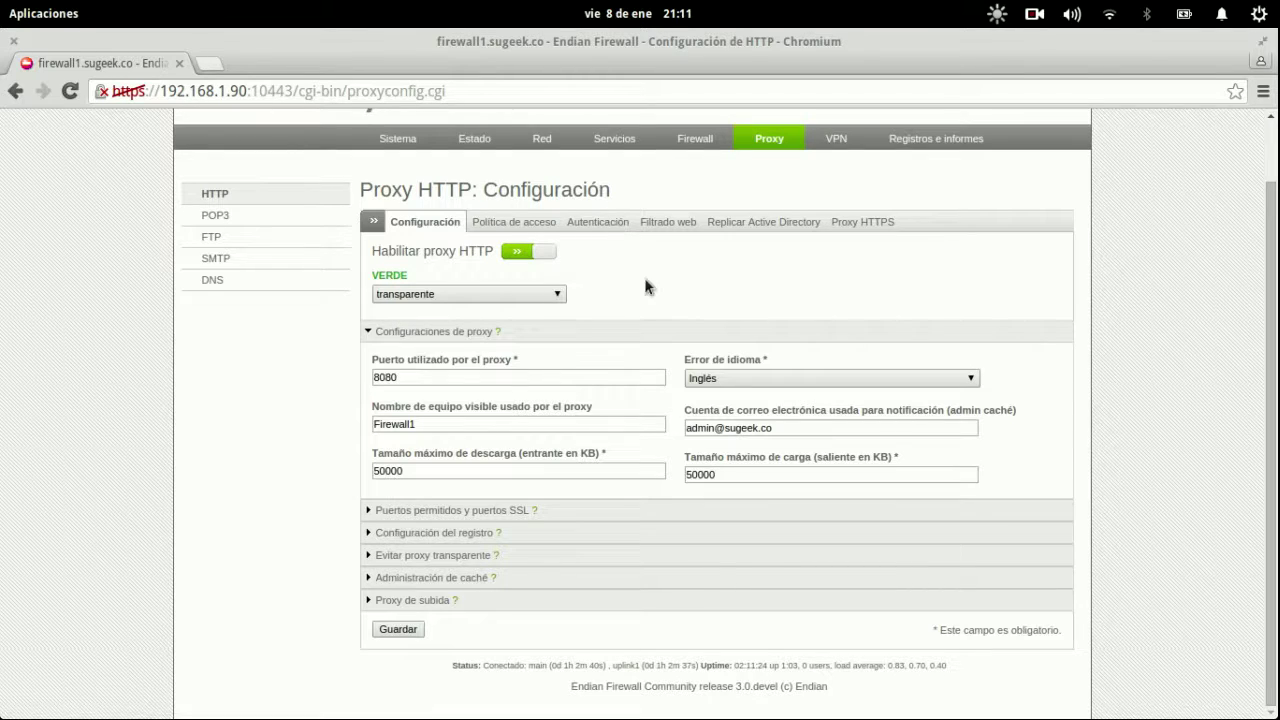
click(407, 627)
click(571, 380)
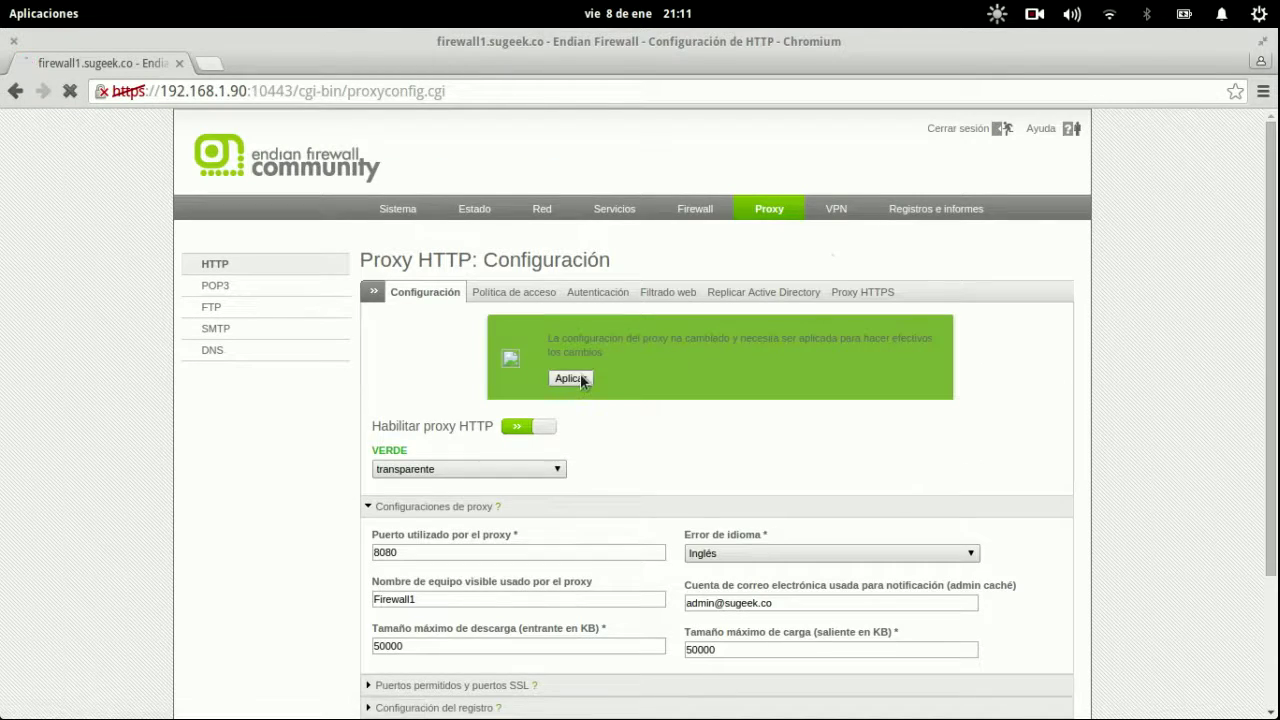
mouse_move(6, 12)
click(80, 48)
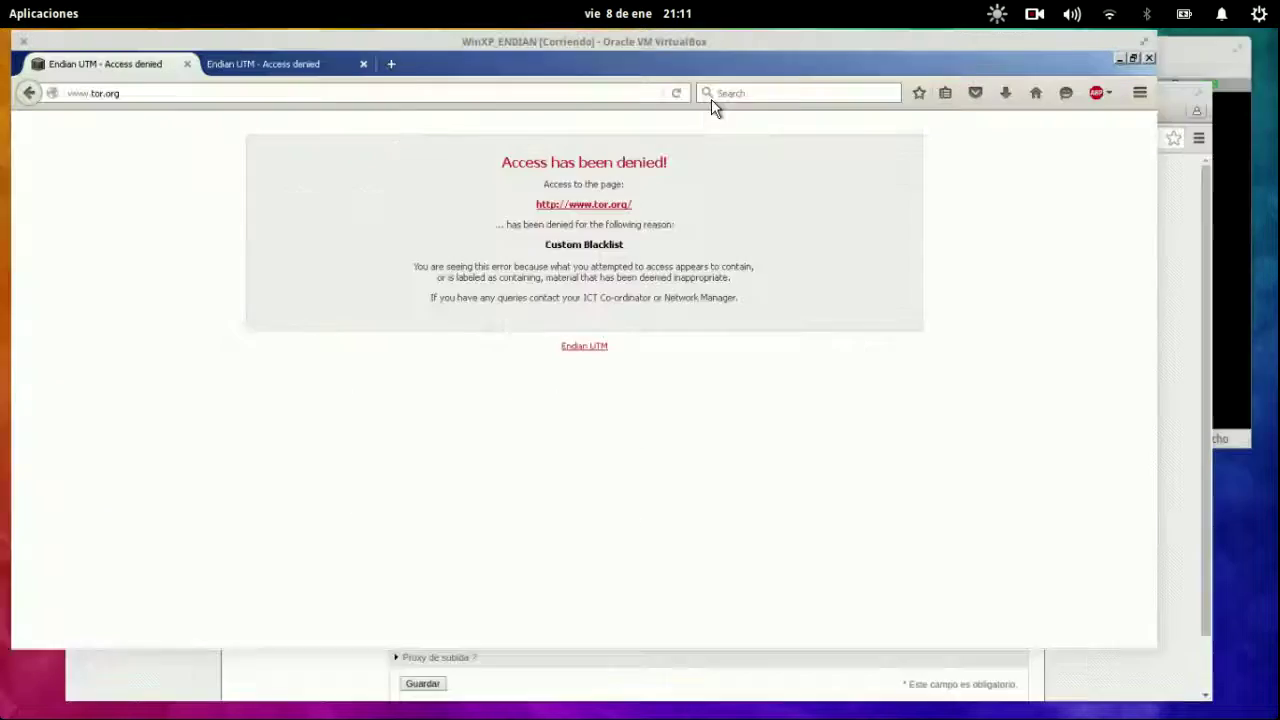
Set Firefox's network connection settings to No proxy and close Options.
click(1258, 98)
click(1144, 362)
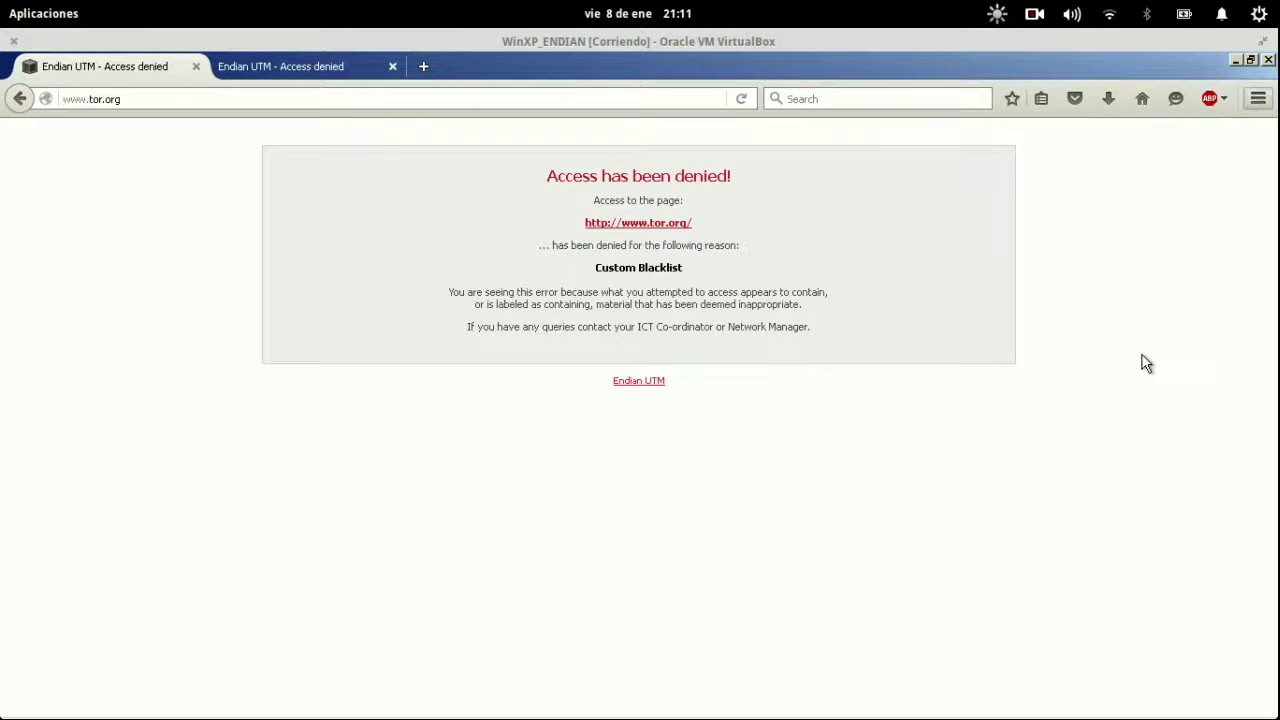
click(64, 438)
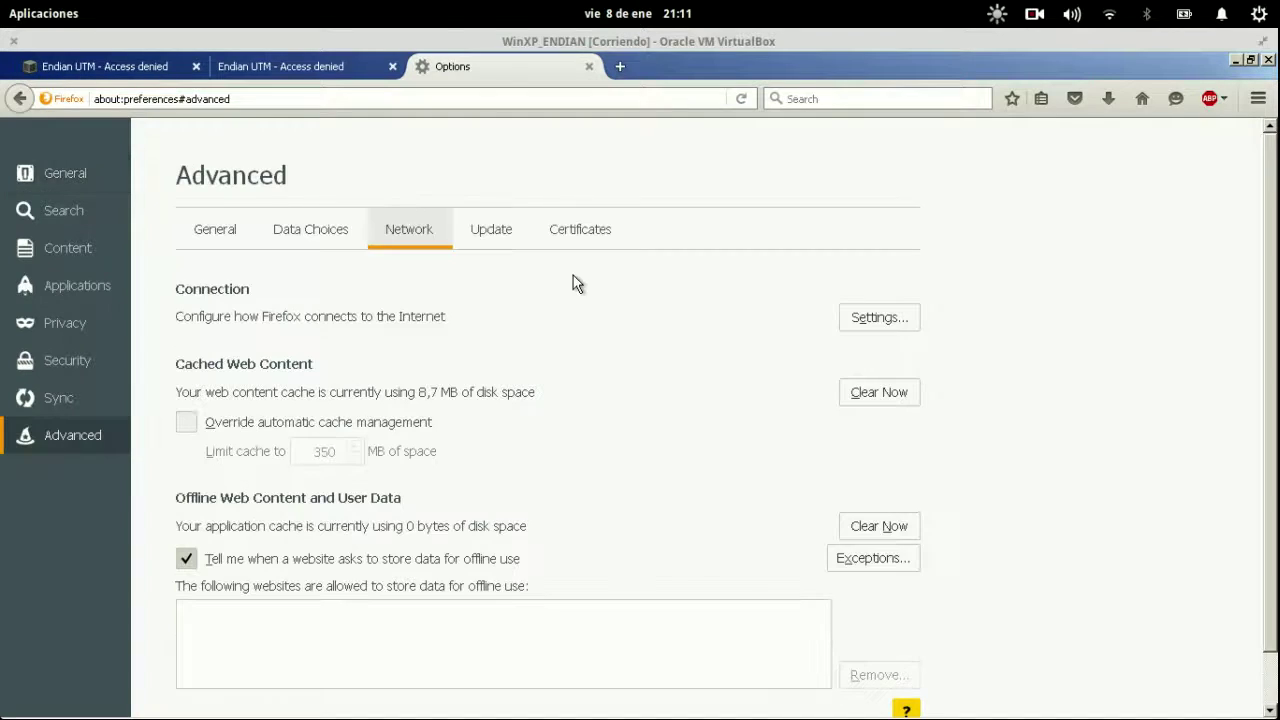
click(862, 316)
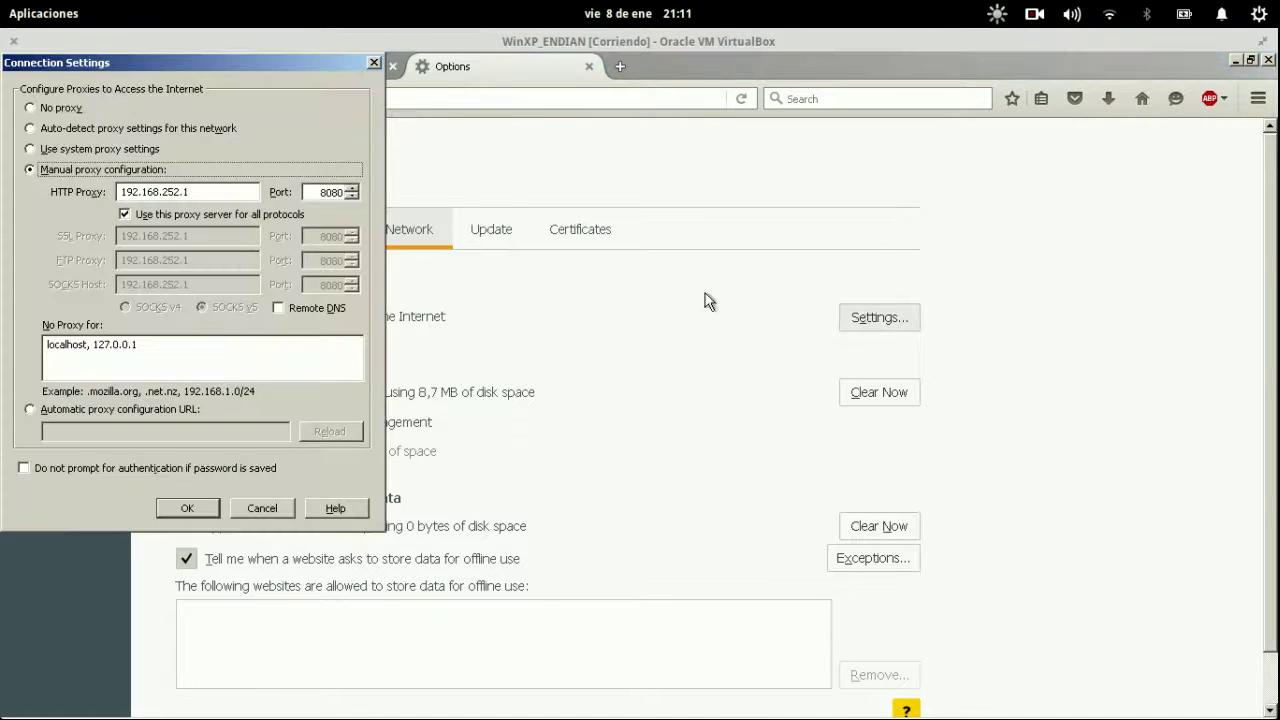
click(36, 108)
click(190, 508)
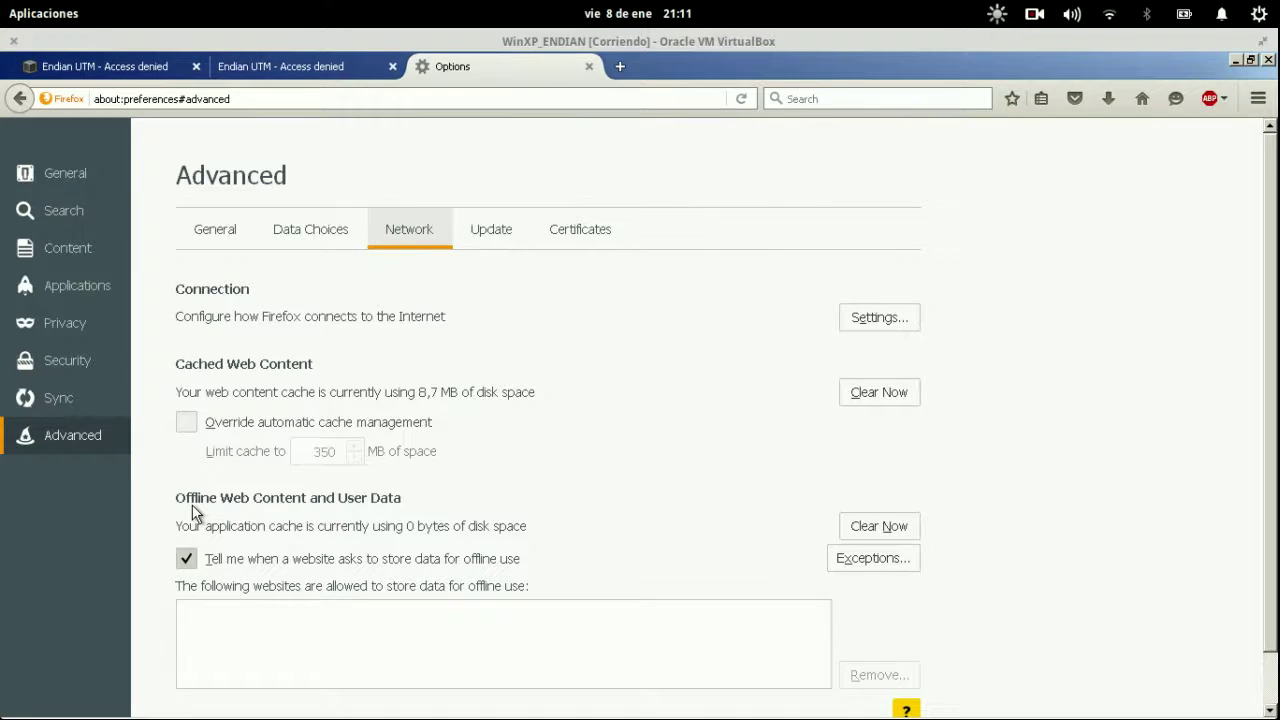
click(589, 67)
click(291, 94)
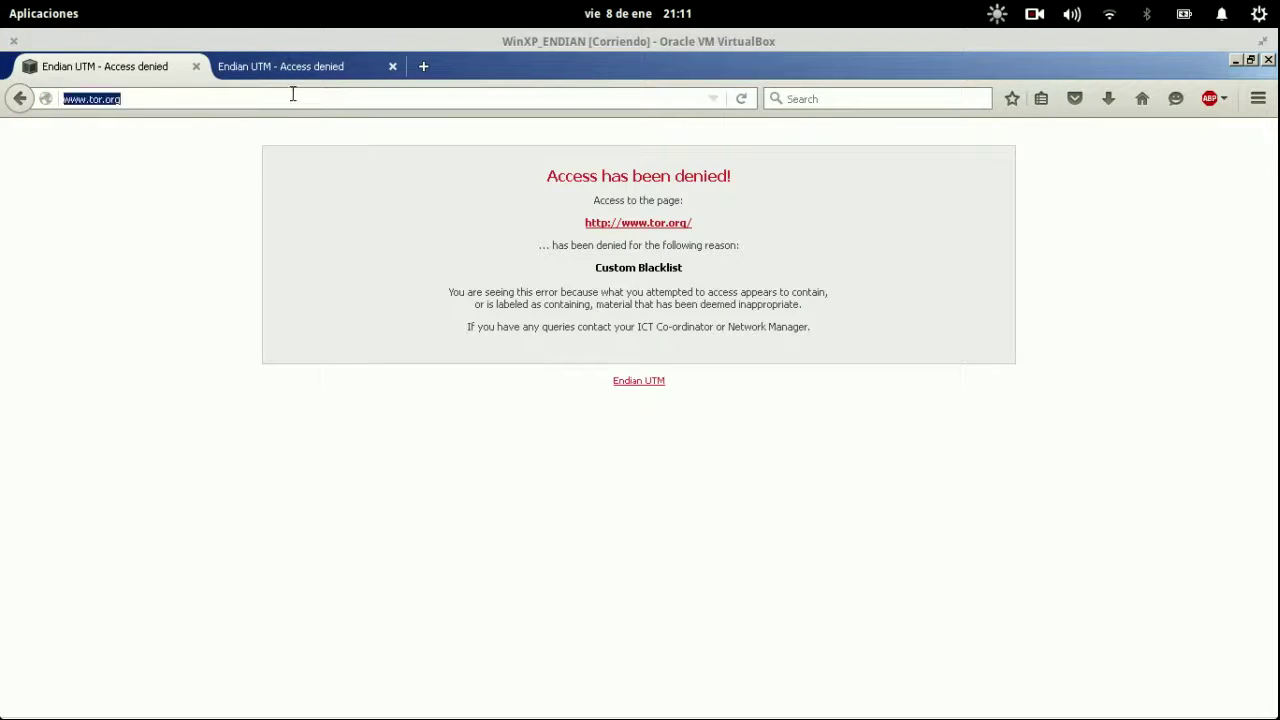
key(Return)
click(293, 94)
click(293, 94)
key(Return)
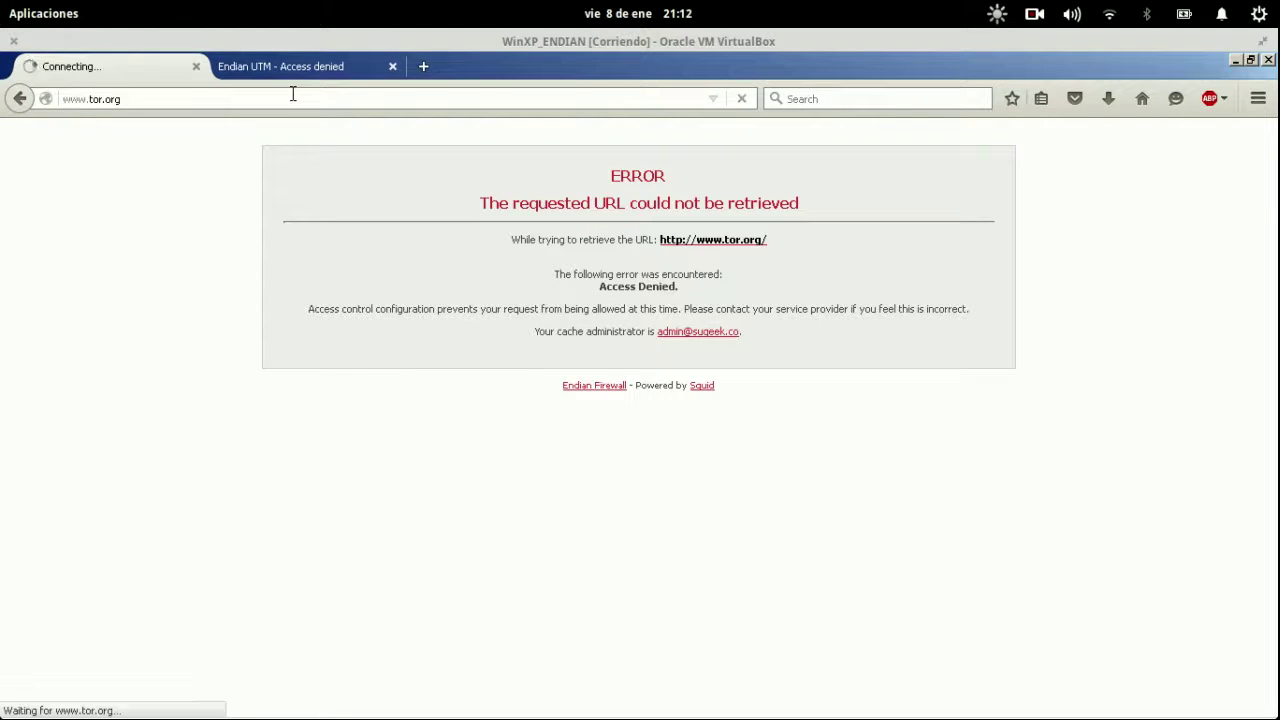
click(293, 94)
key(Return)
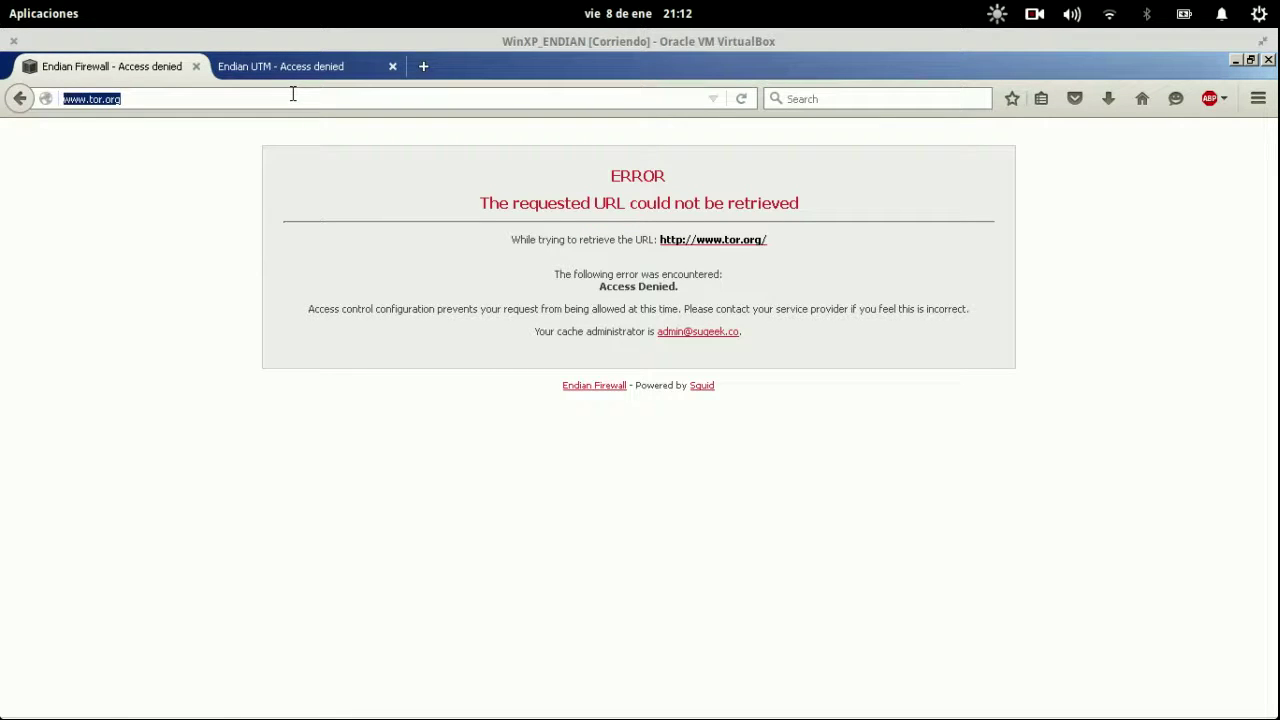
key(super)
click(629, 414)
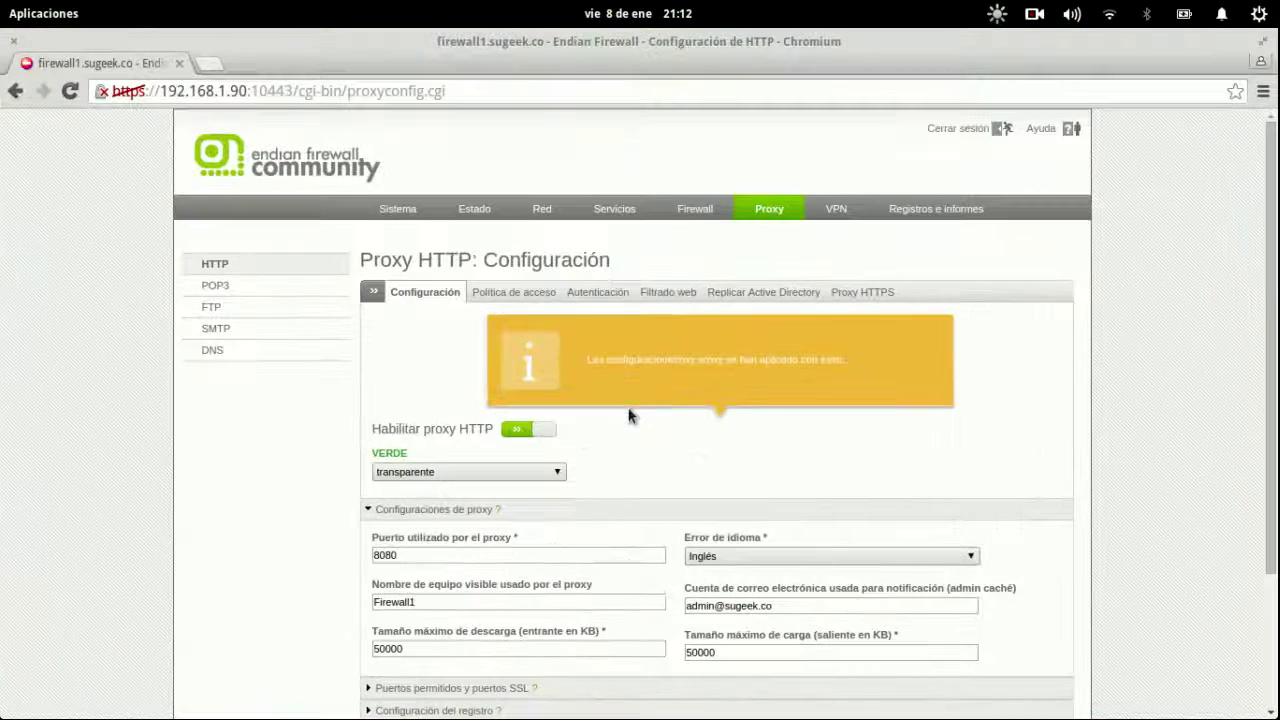
Set Autenticación to desactivado on access policy 1 (navegacion_filtro_alto), update it and apply.
click(598, 292)
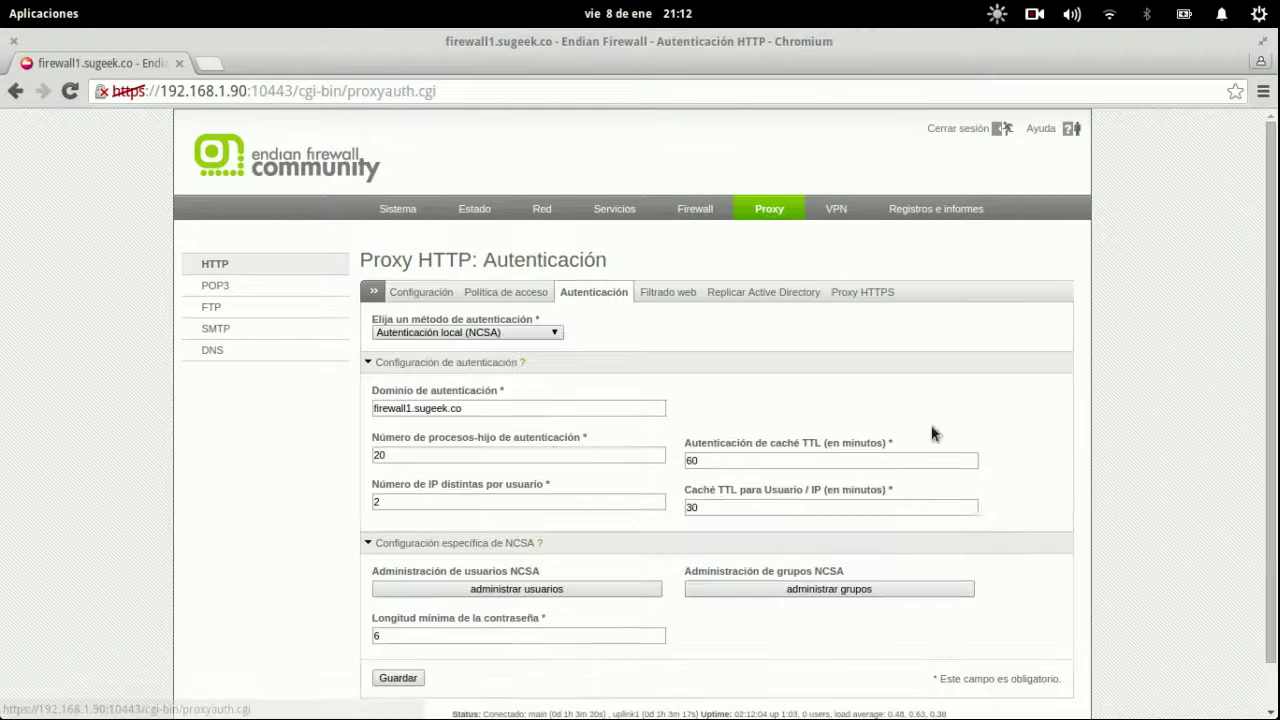
click(520, 294)
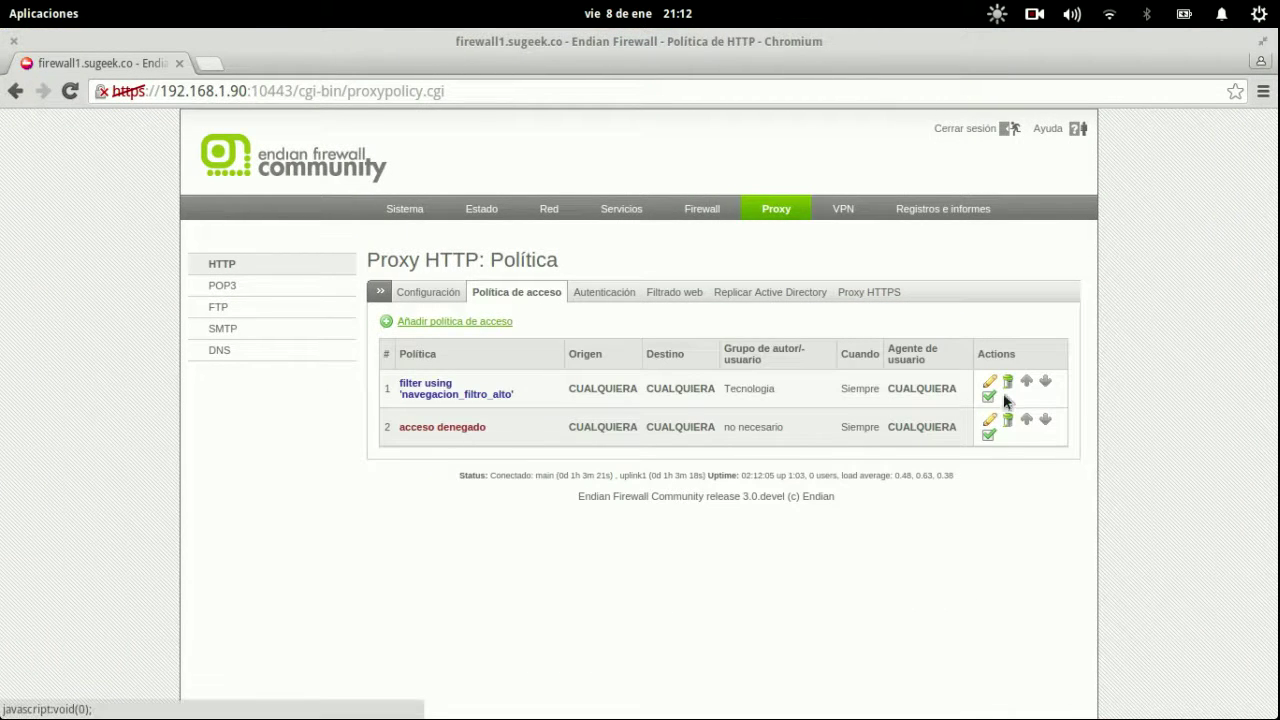
click(991, 383)
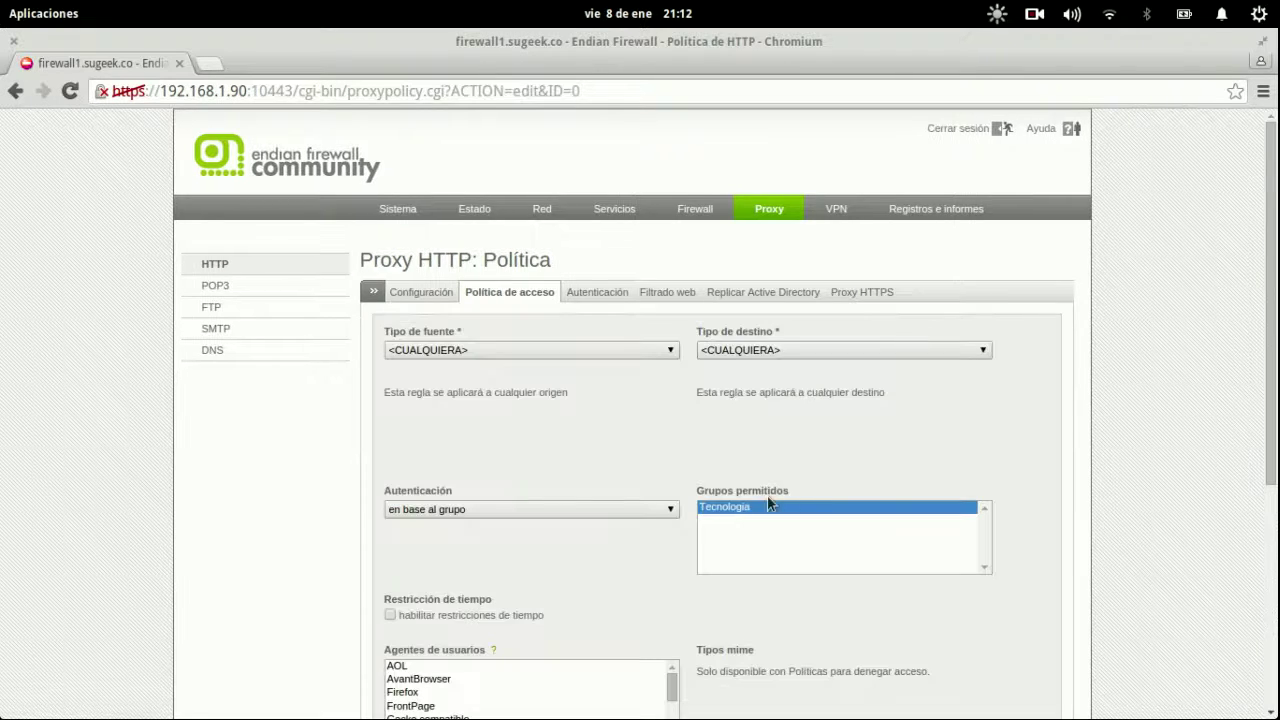
click(633, 510)
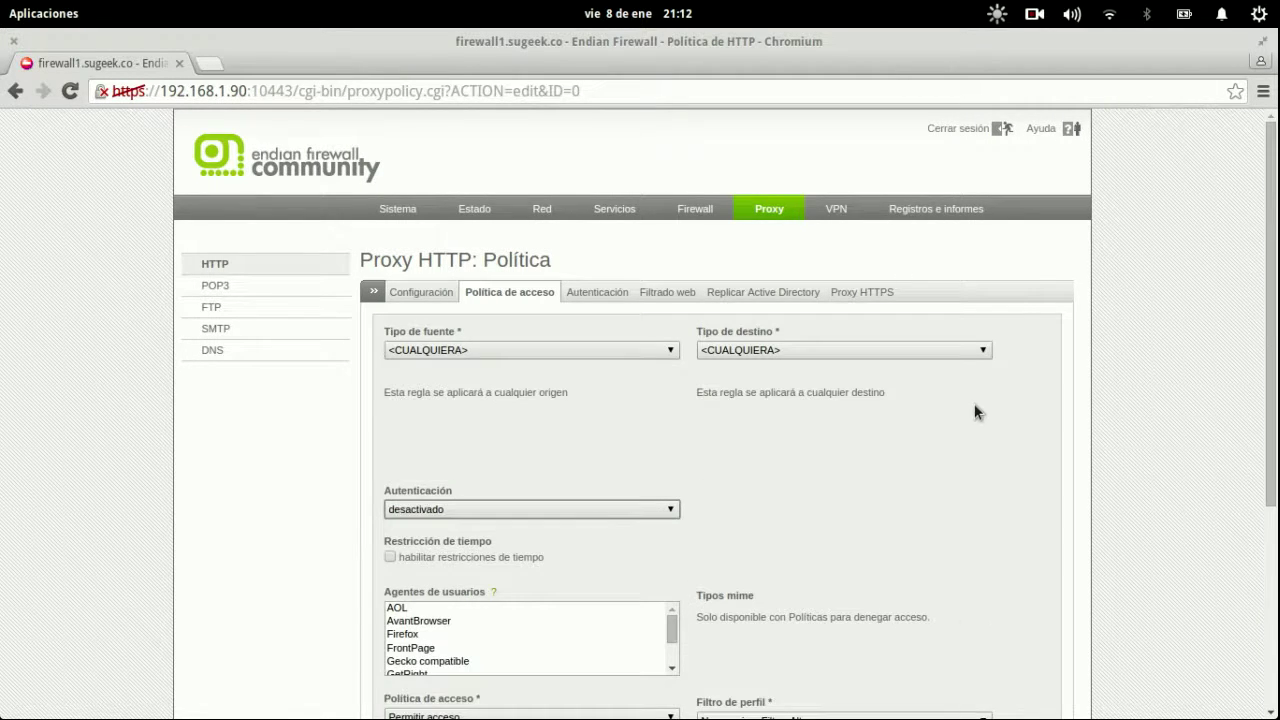
scroll(977, 412, down, 3)
click(416, 499)
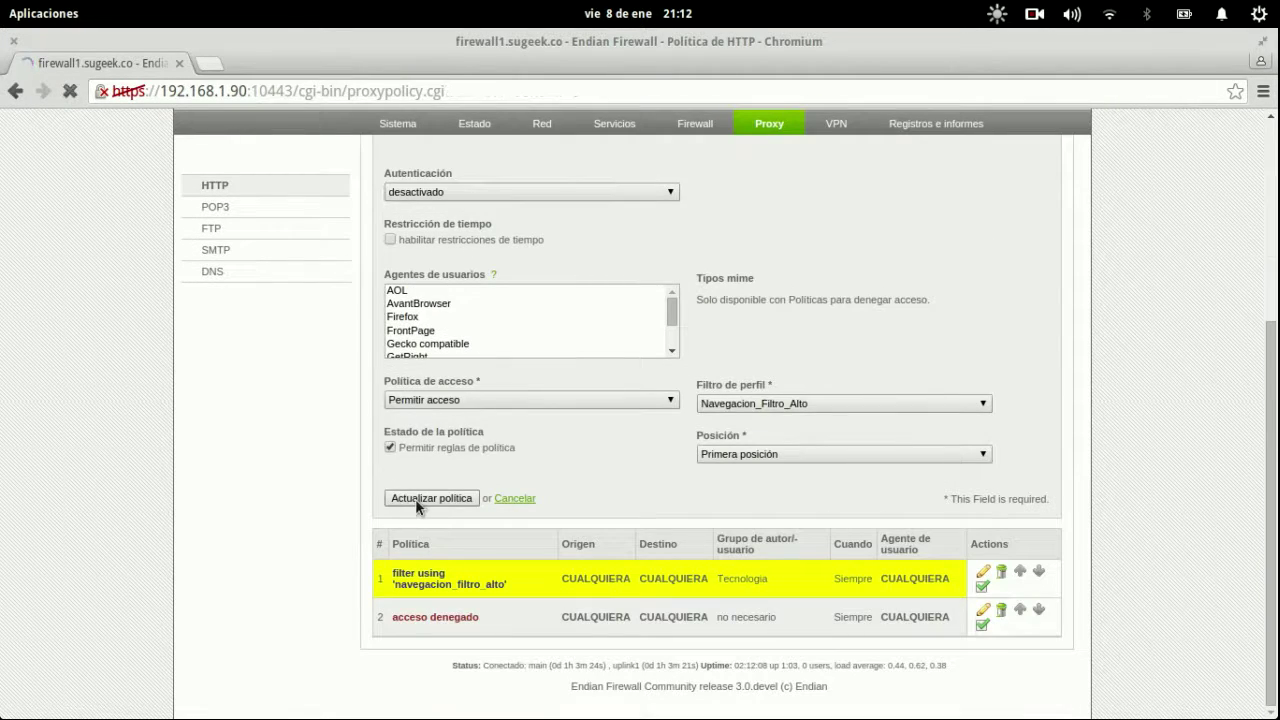
click(576, 375)
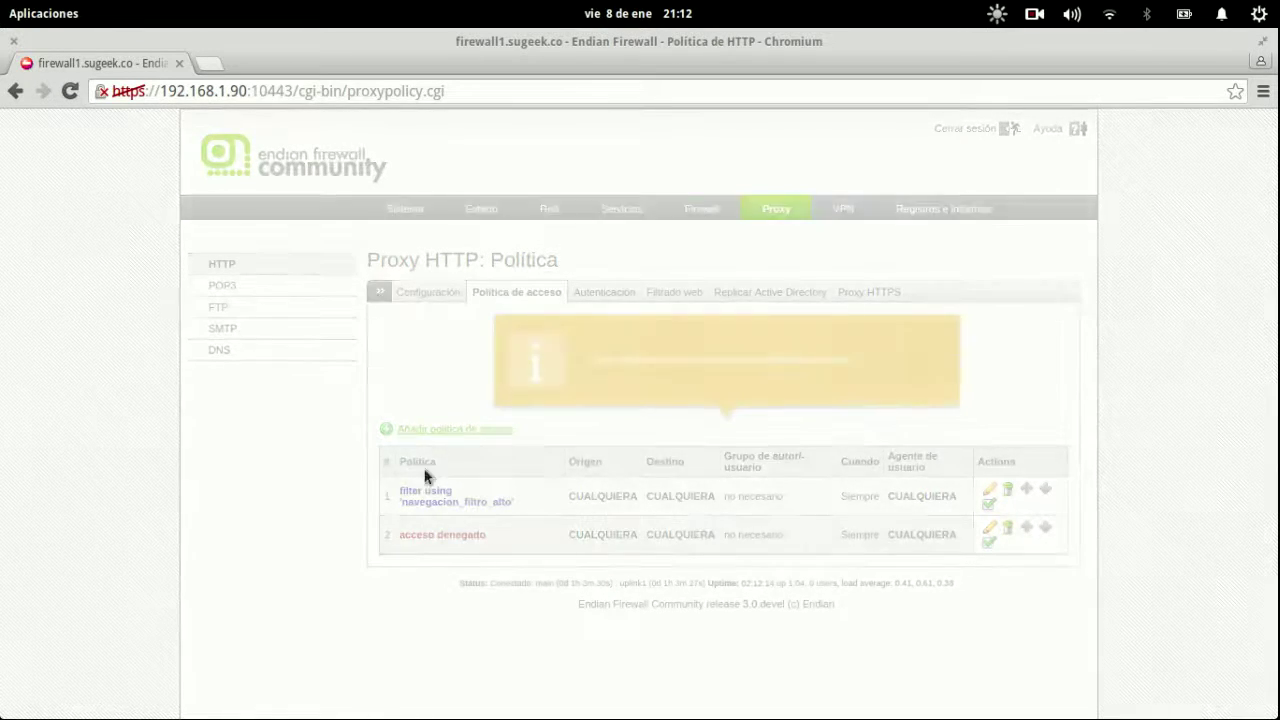
mouse_move(2, 2)
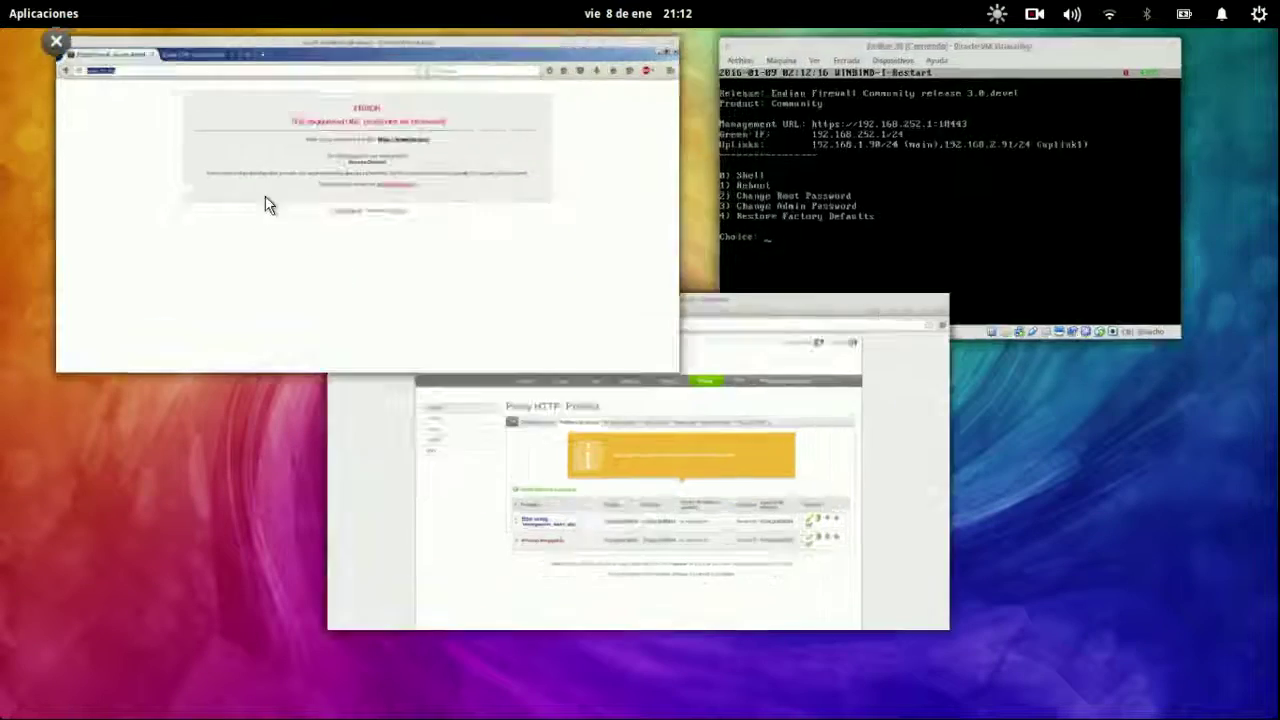
click(268, 205)
key(Return)
key(ctrl+l)
key(Return)
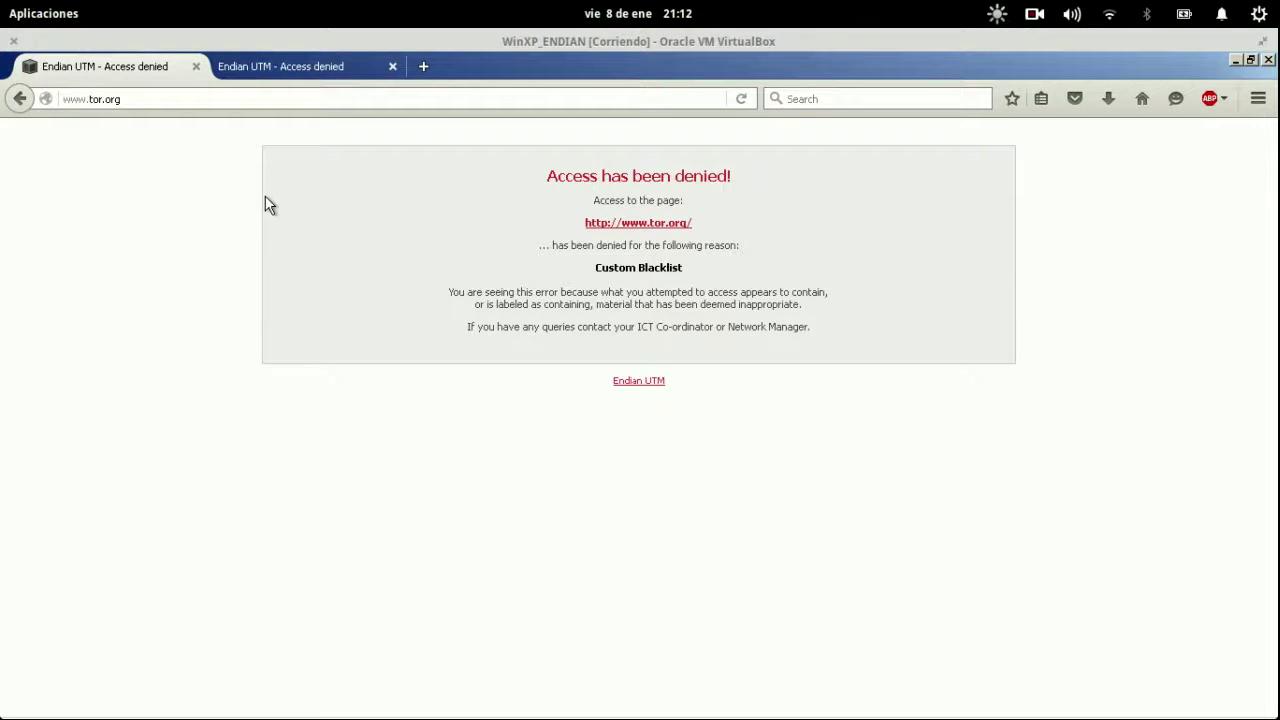
drag(580, 268, 806, 322)
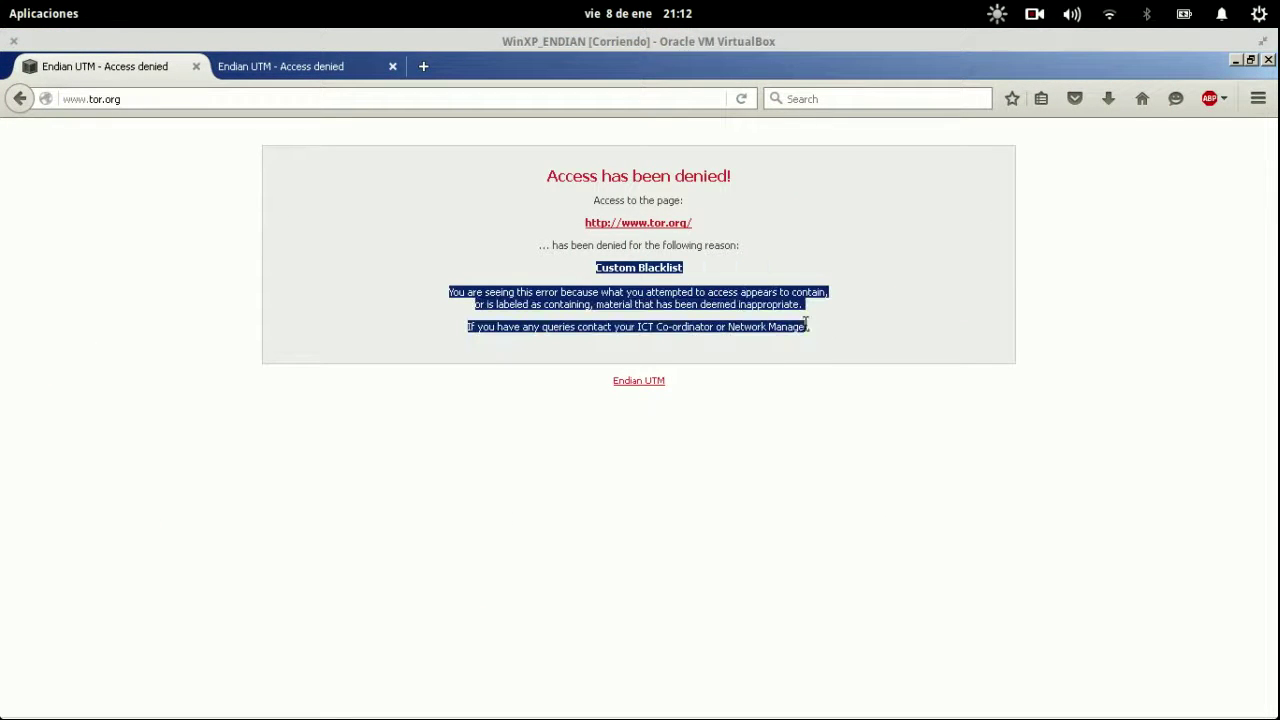
click(318, 72)
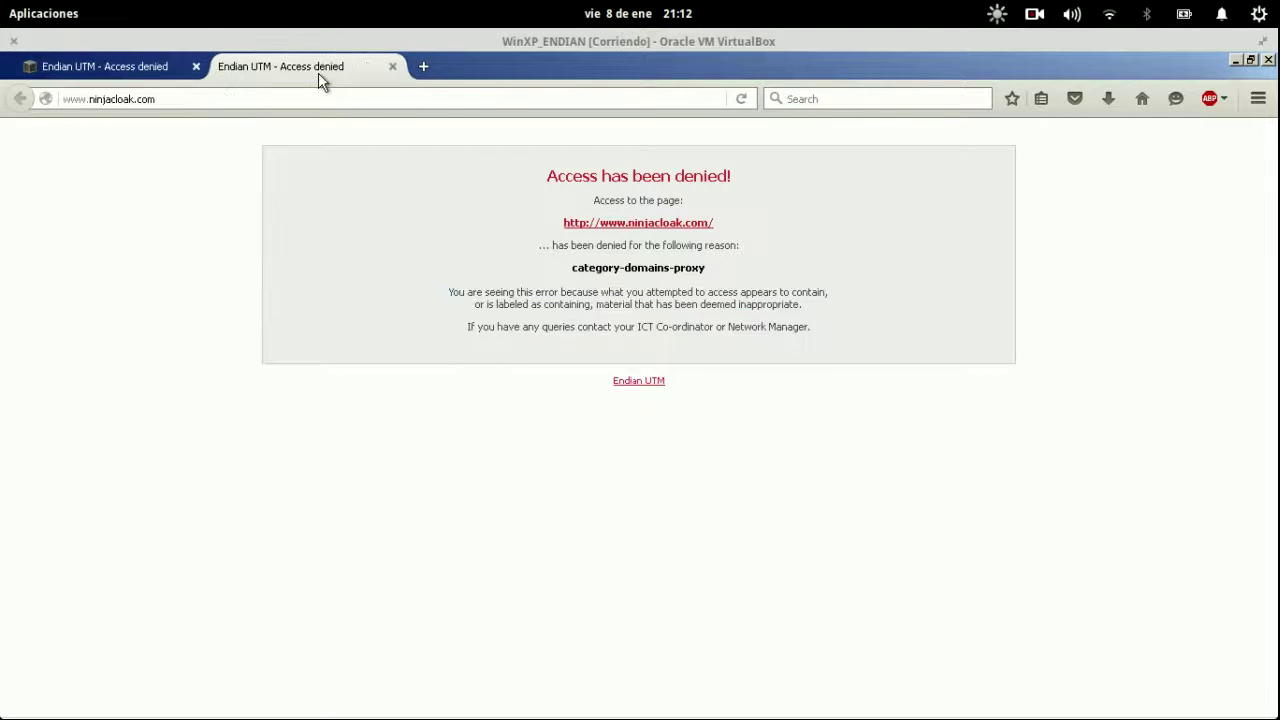
click(321, 91)
key(Return)
click(321, 91)
text(genbeta.com/)
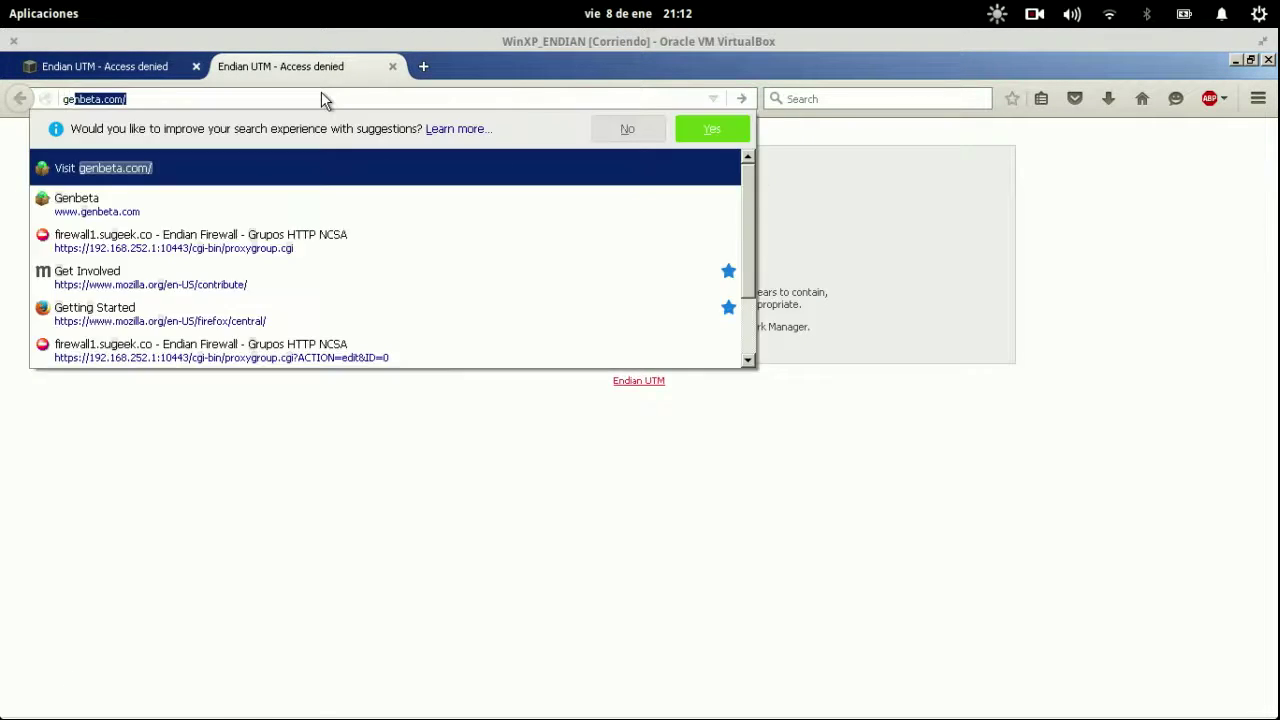
key(Return)
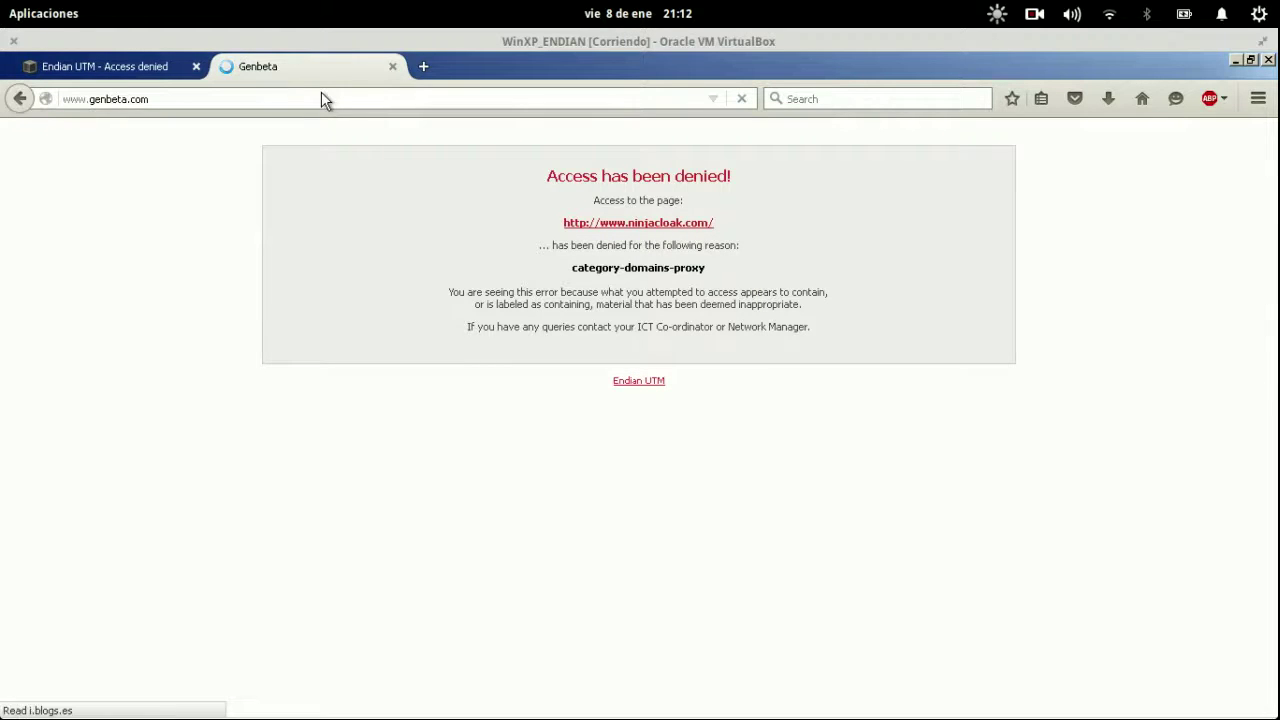
key(ctrl+t)
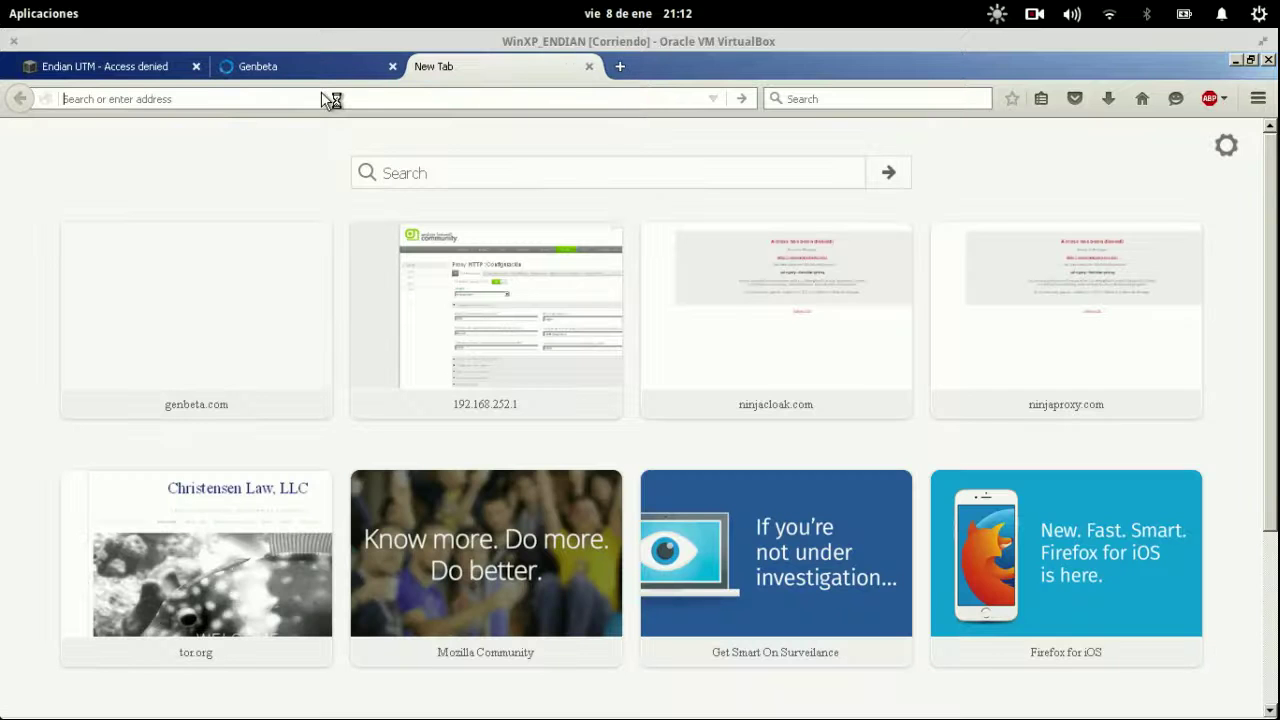
text(https:)
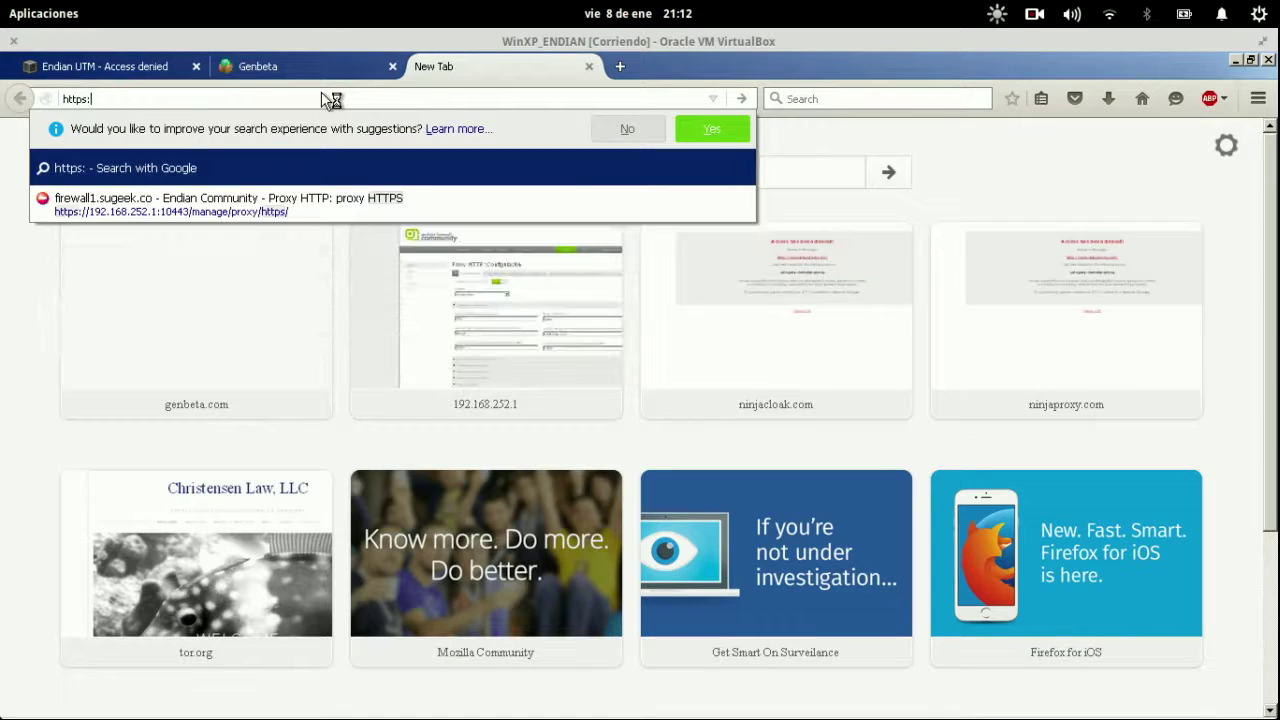
text(//www.facebook.co)
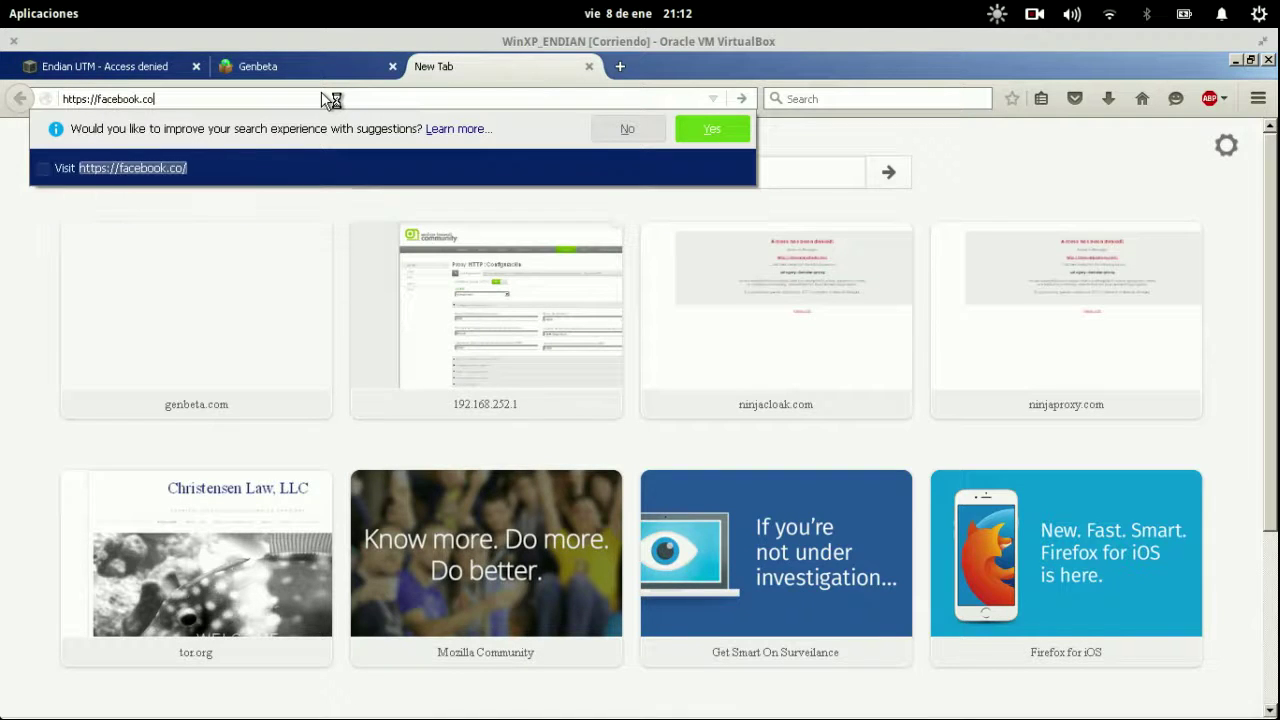
text(m)
key(Return)
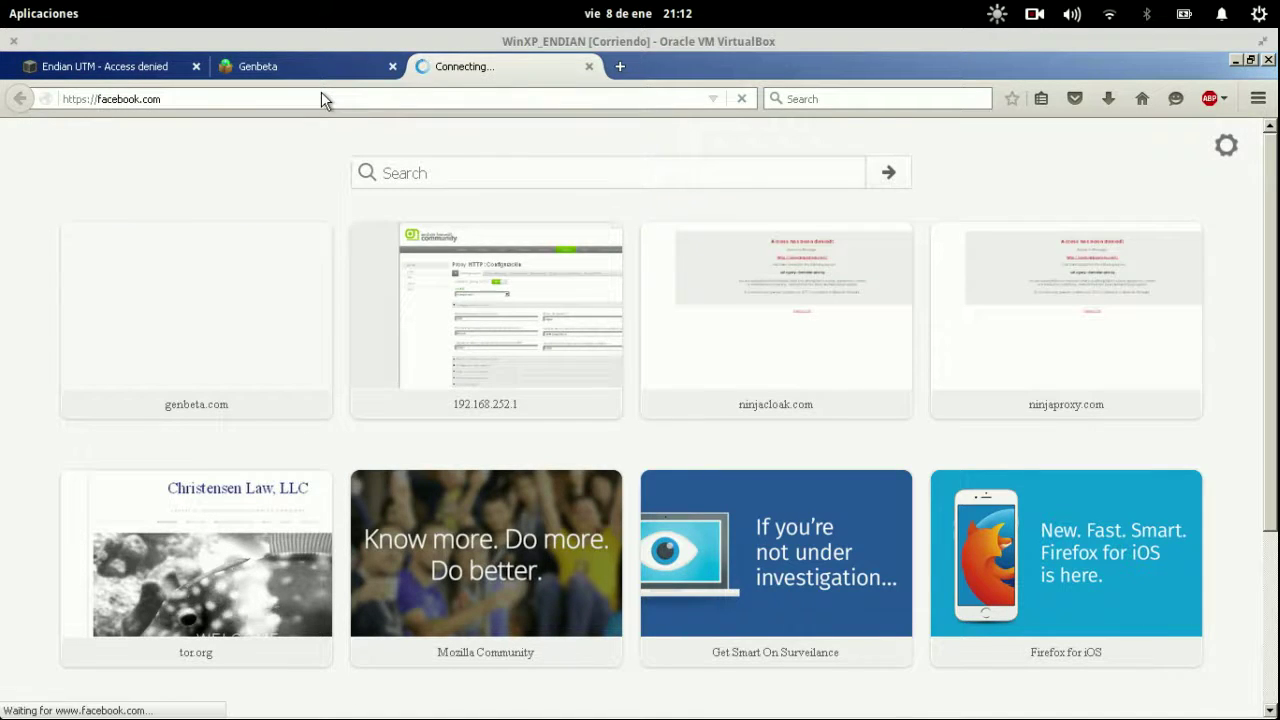
key(super)
click(550, 431)
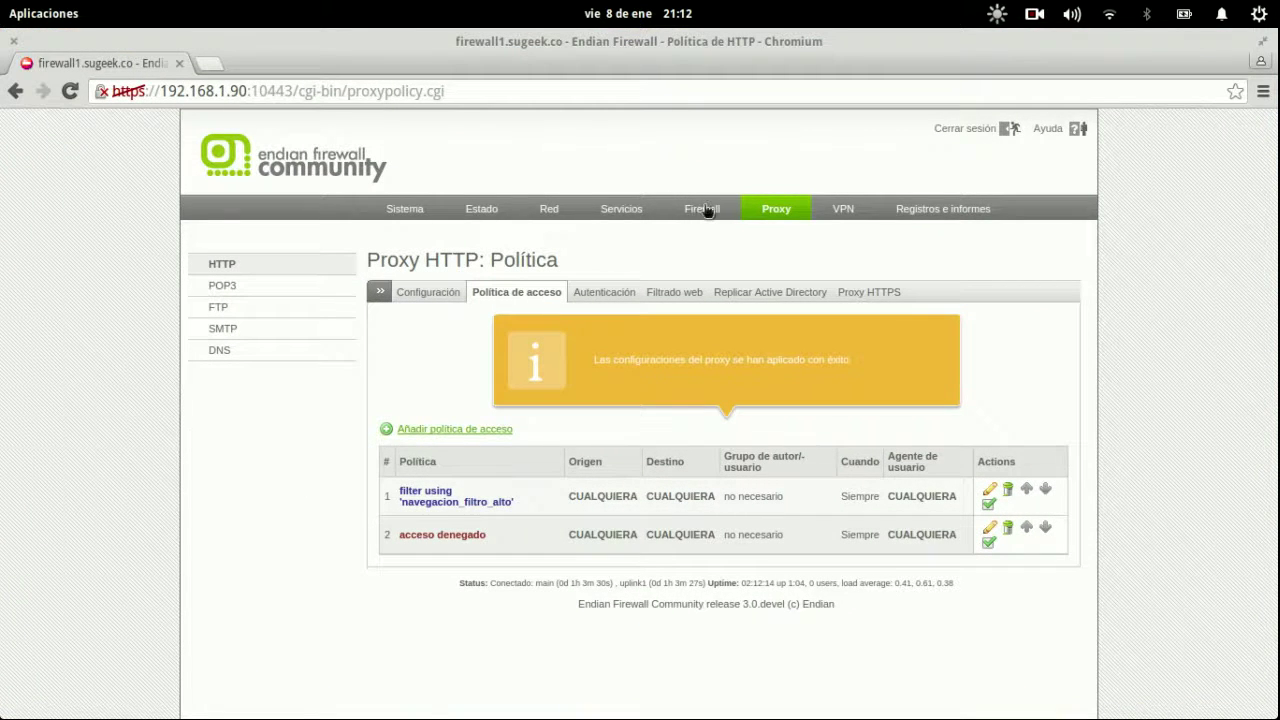
Disable outgoing firewall rule 2 (Allow HTTPS, TCP/443), apply it, and open the Proxy page.
click(704, 209)
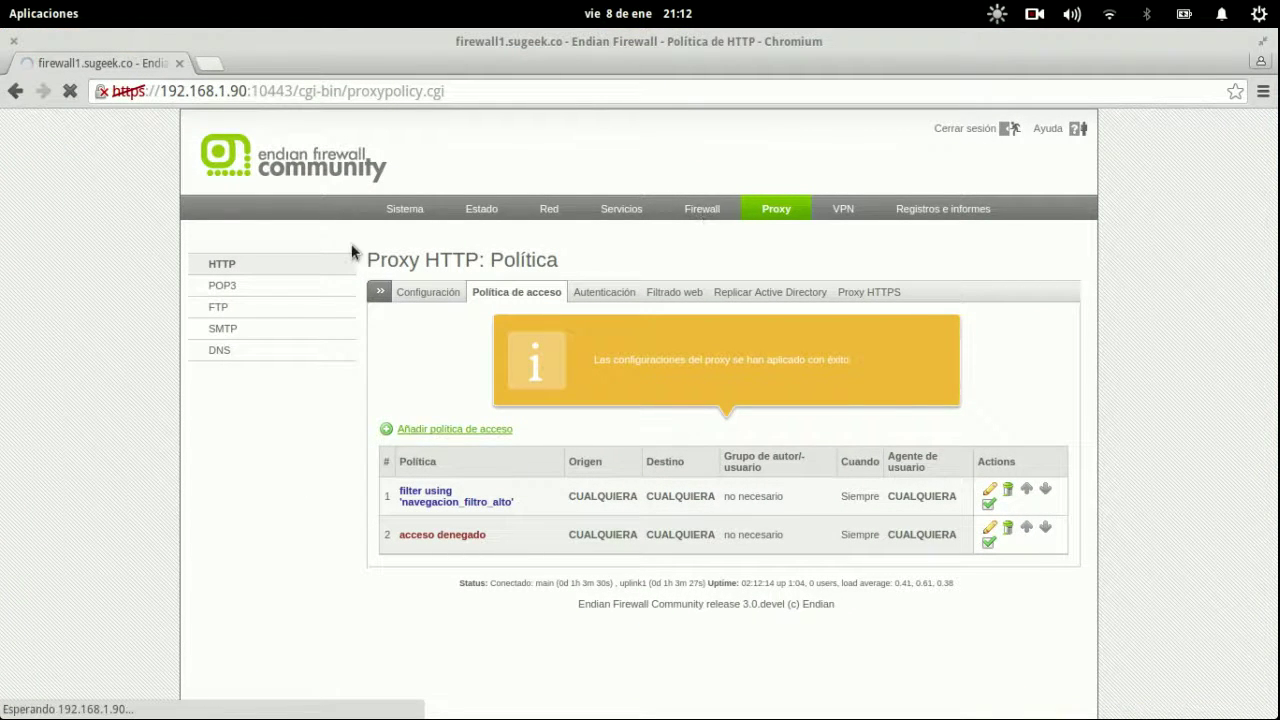
key(super)
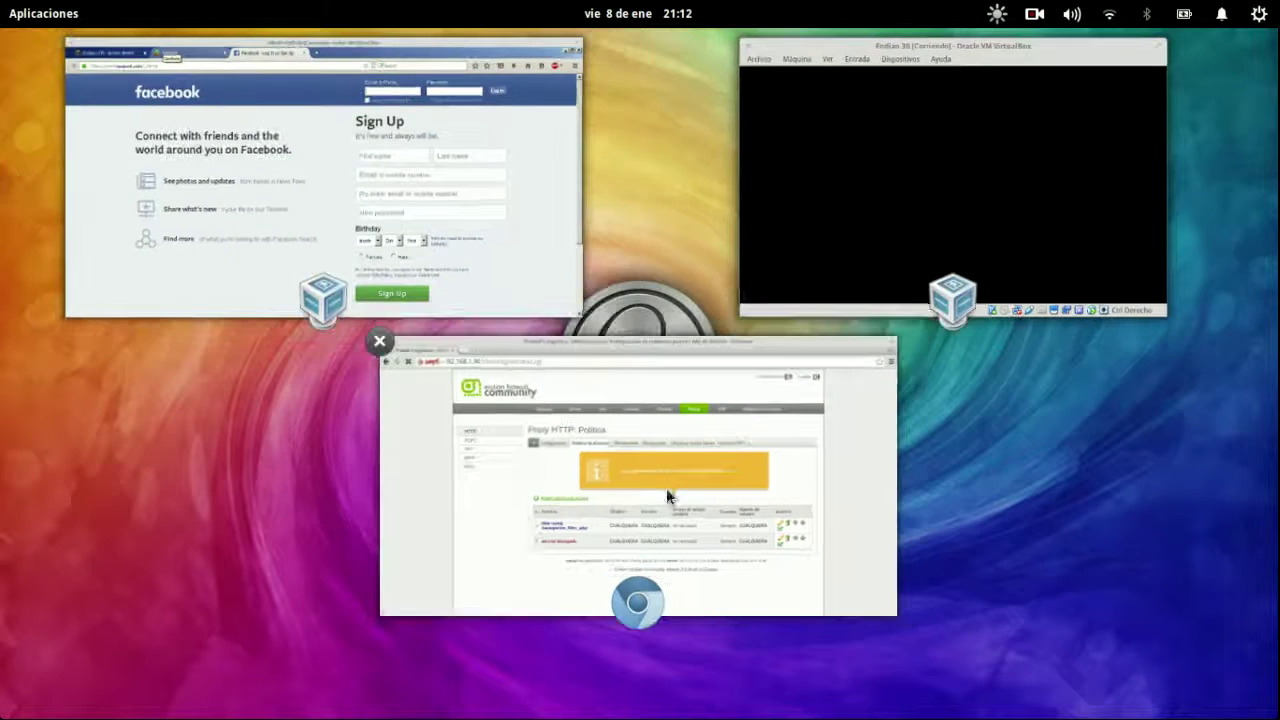
click(666, 490)
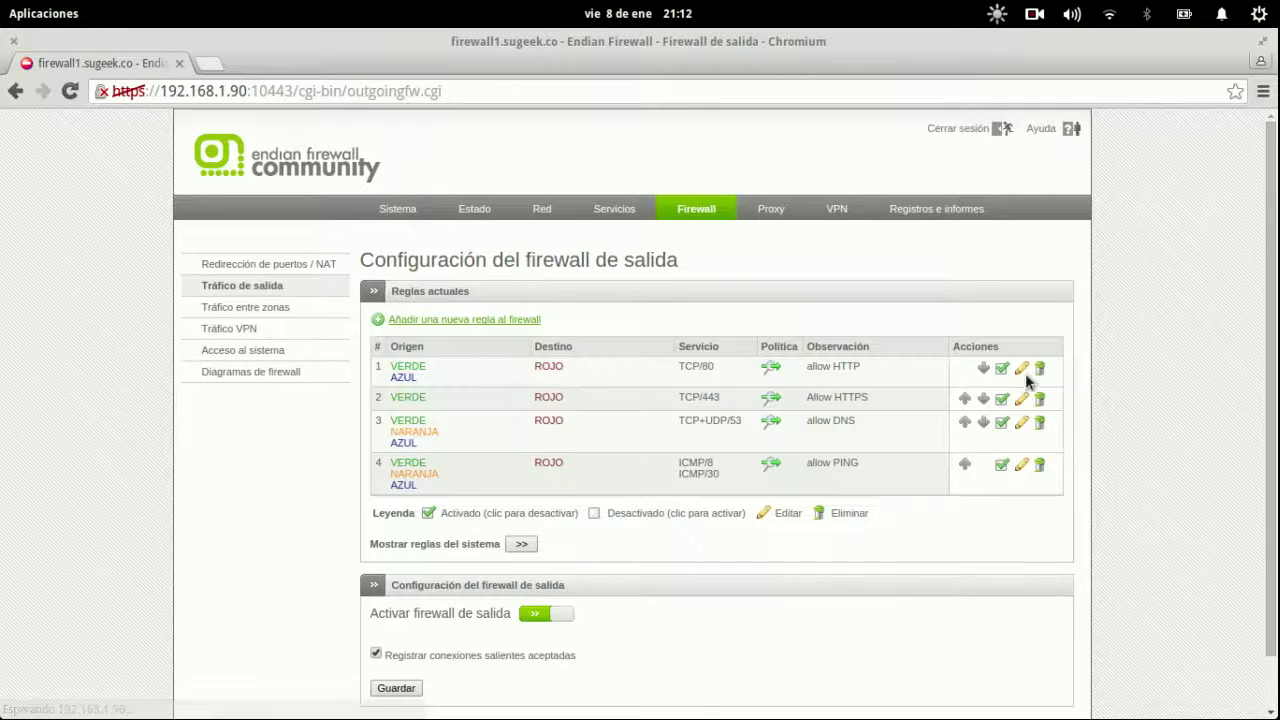
click(1002, 399)
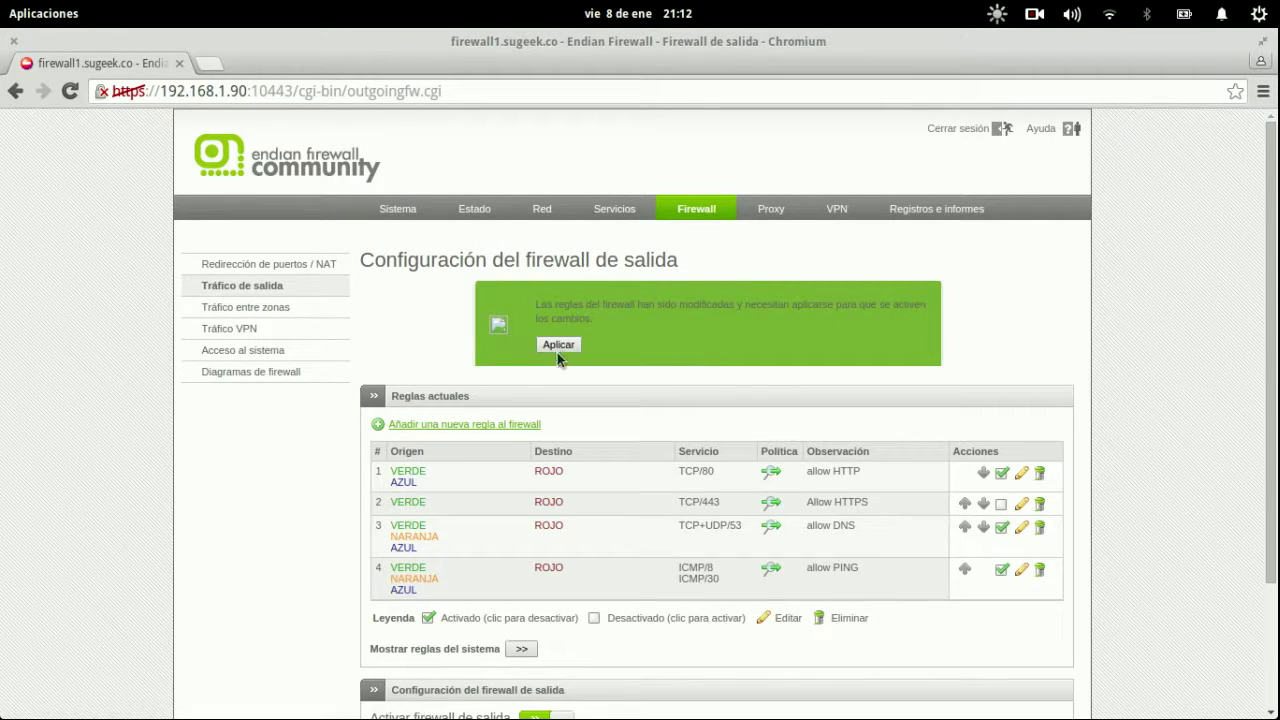
click(566, 344)
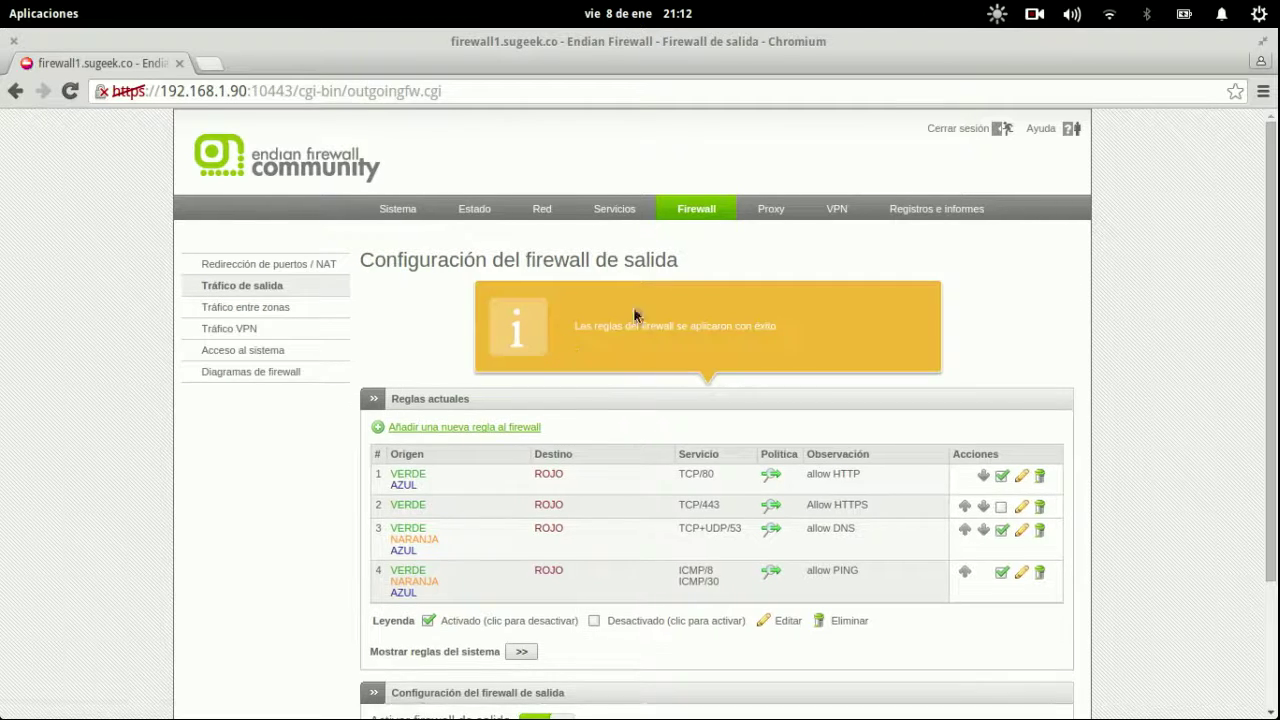
click(773, 210)
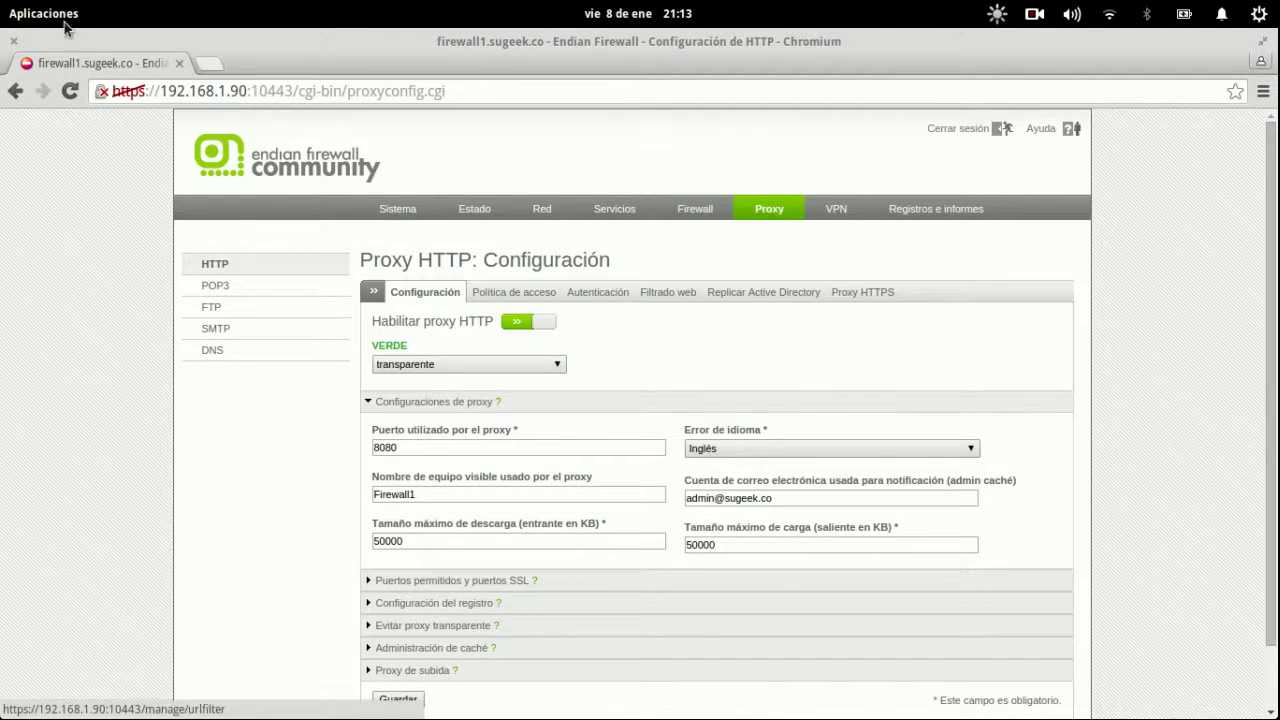
In the Windows XP VM's Firefox, load facebook.com.
mouse_move(2, 2)
click(384, 206)
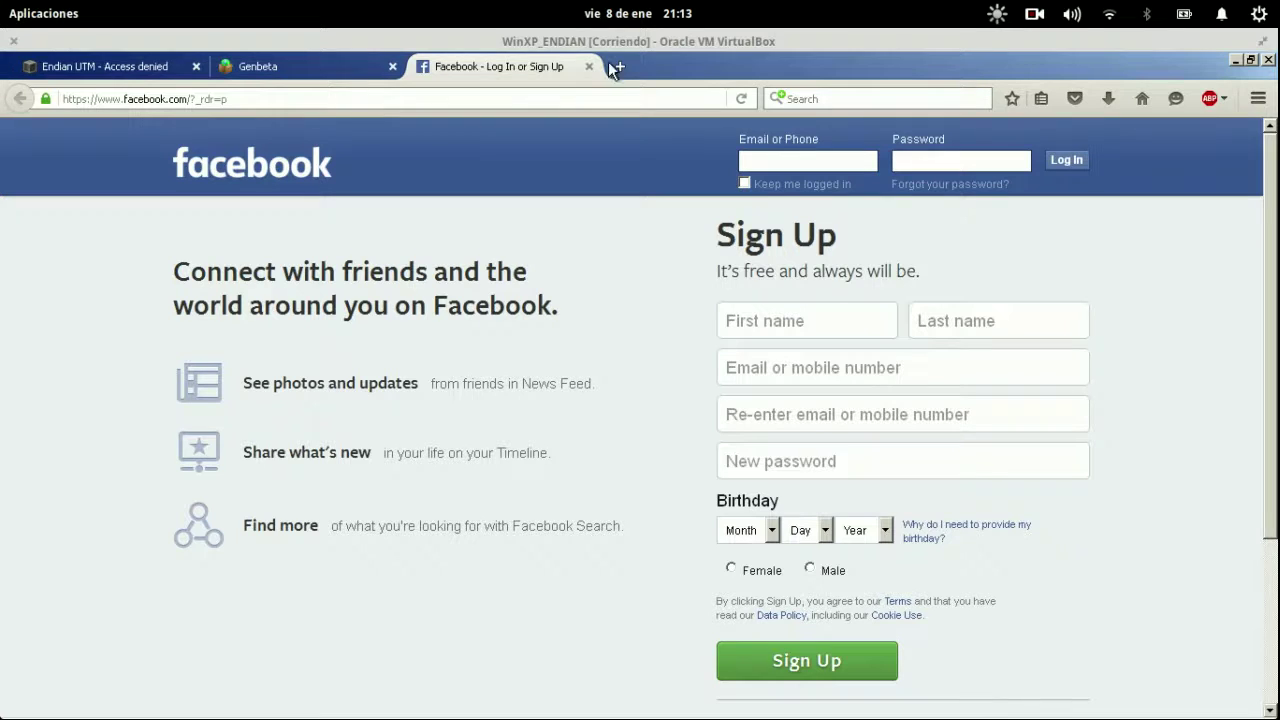
key(super)
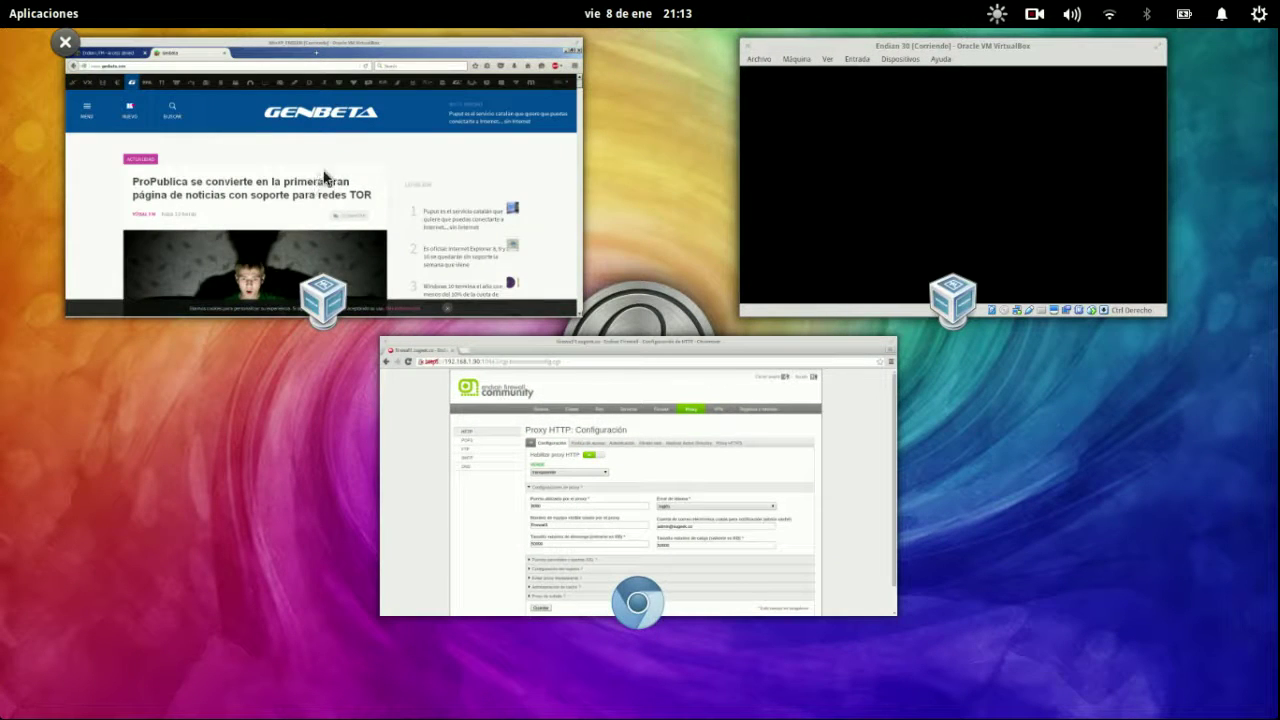
click(332, 180)
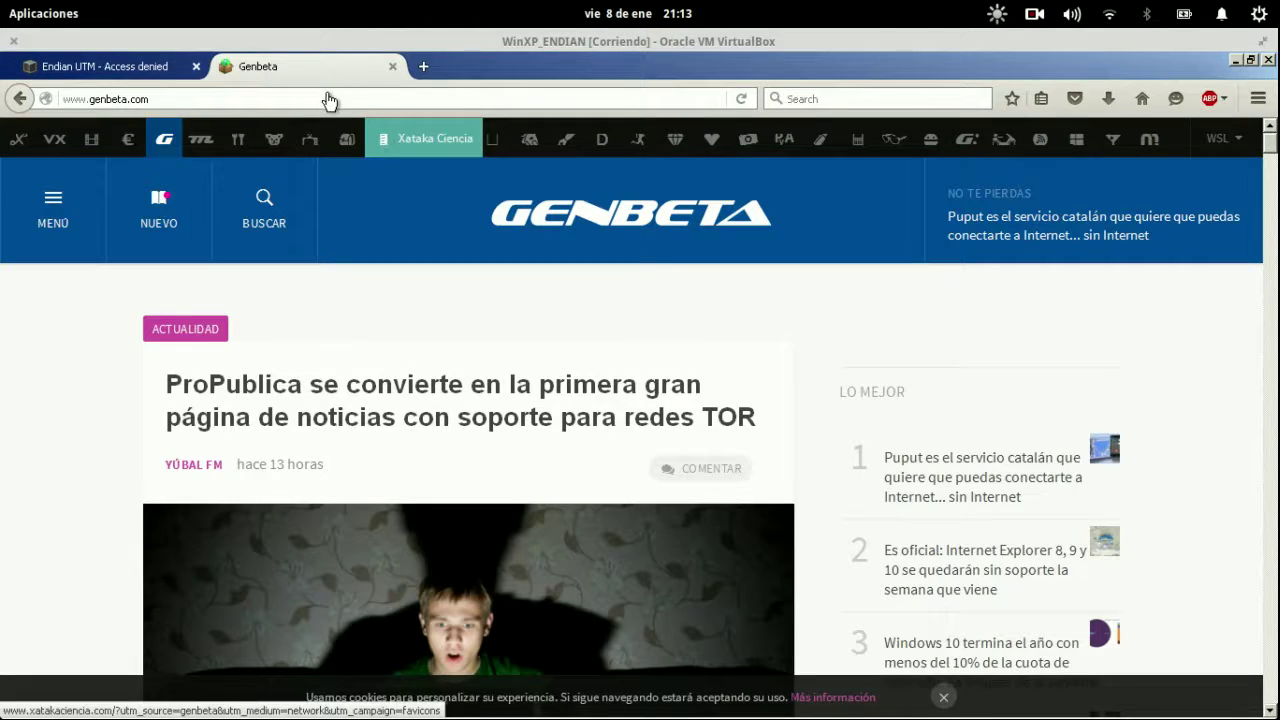
key(super)
click(434, 166)
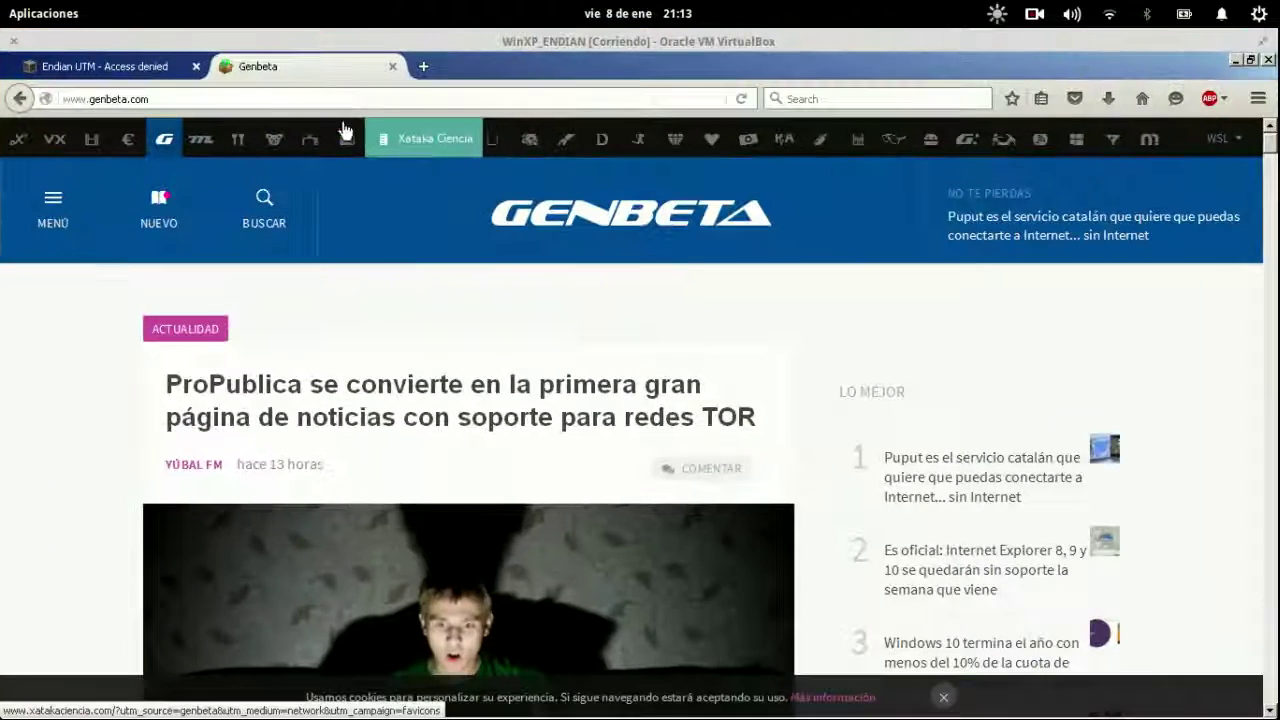
key(super)
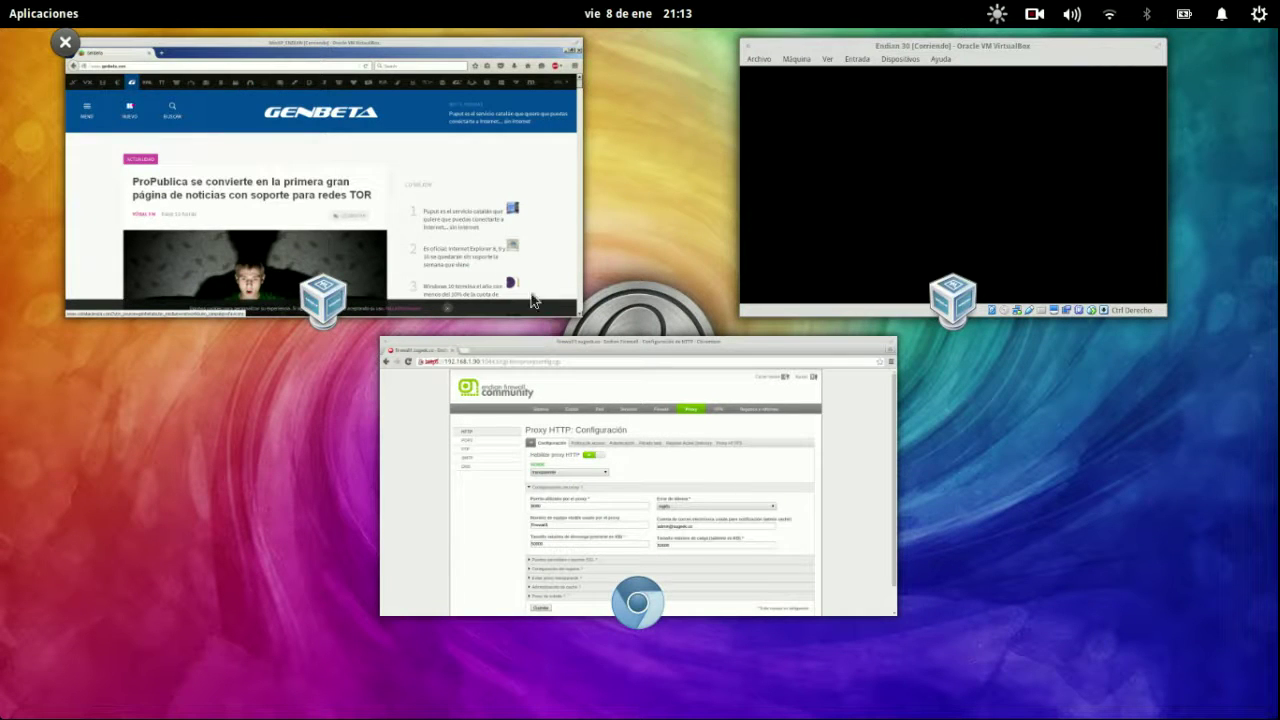
click(459, 186)
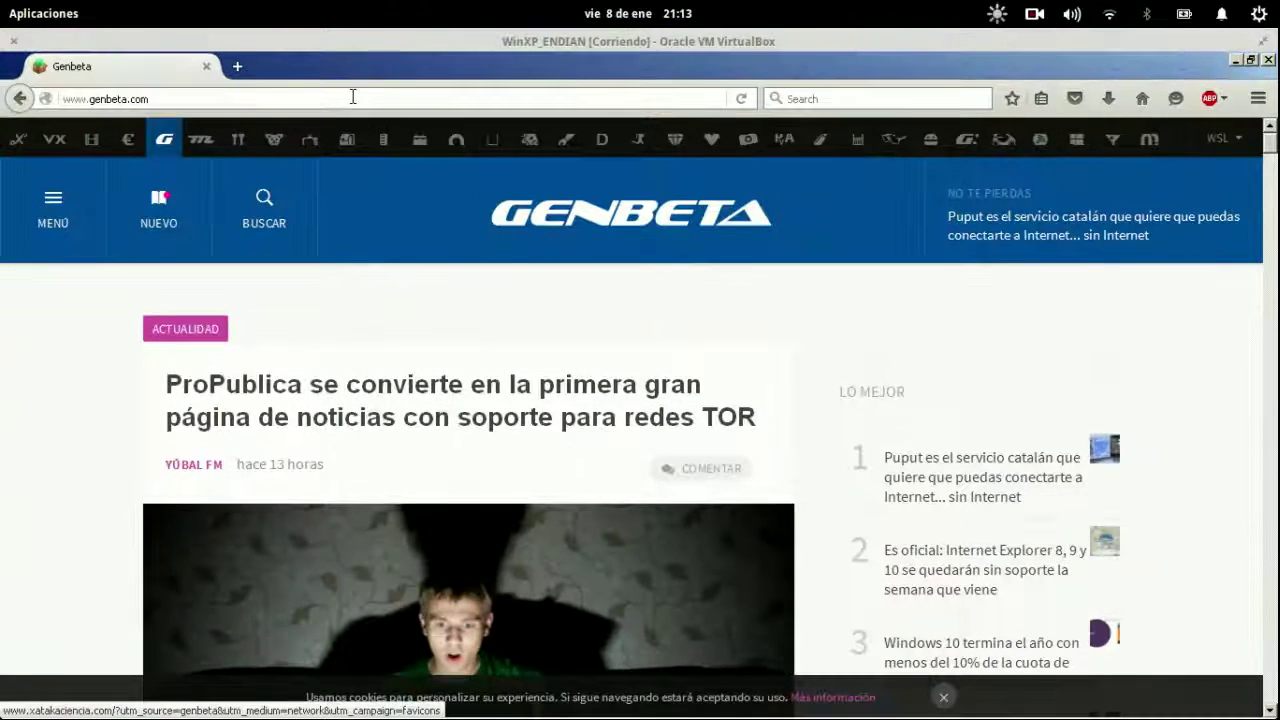
click(352, 96)
text(facebook.com/)
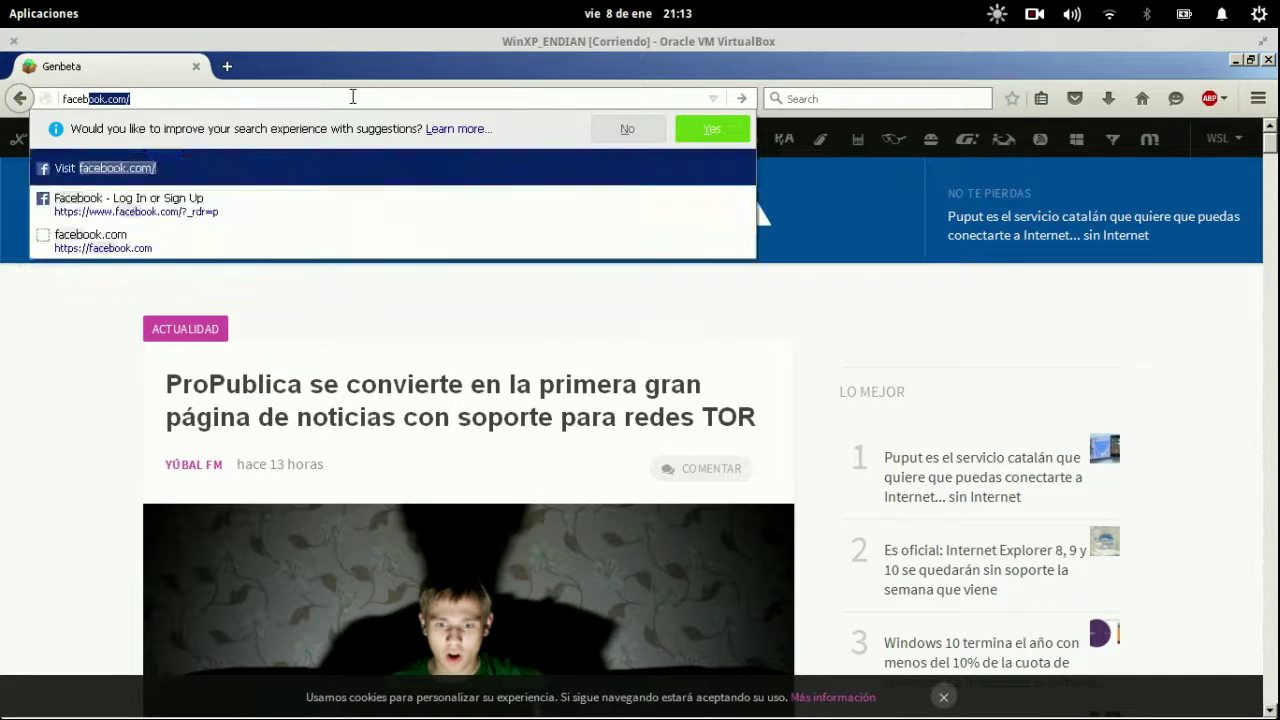
key(Return)
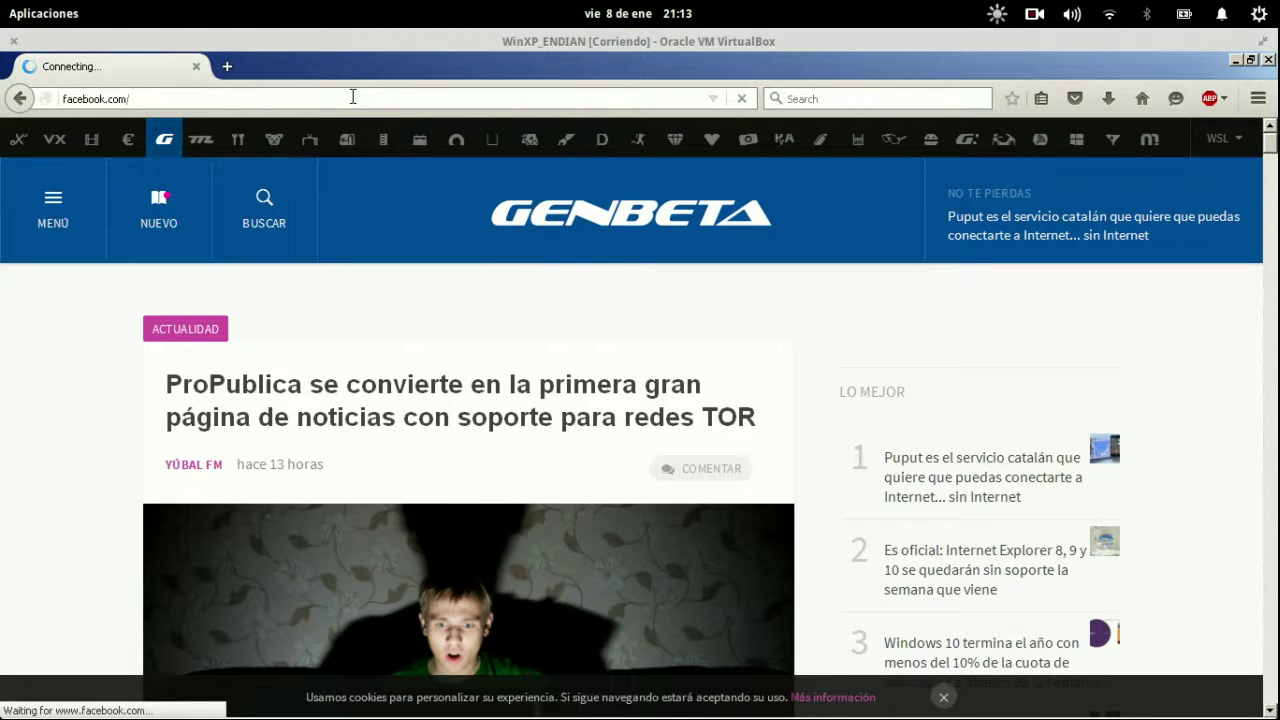
Reload the Facebook page in Firefox.
key(super)
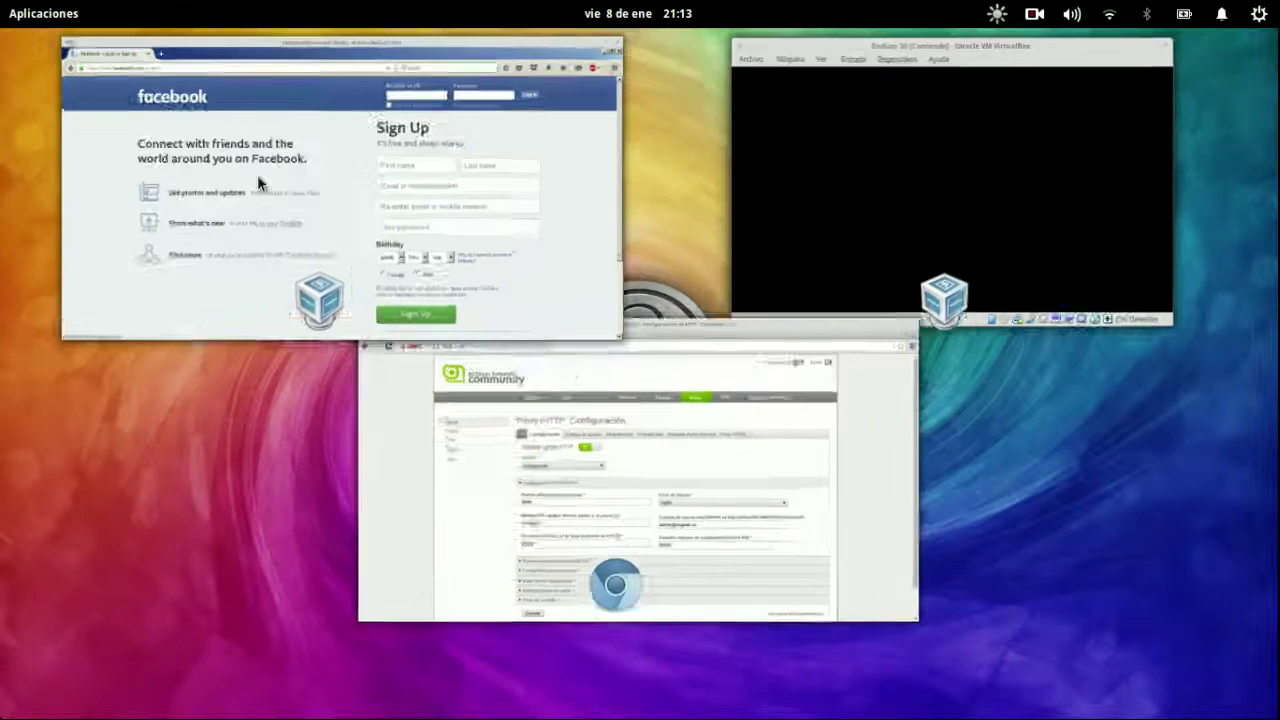
click(434, 231)
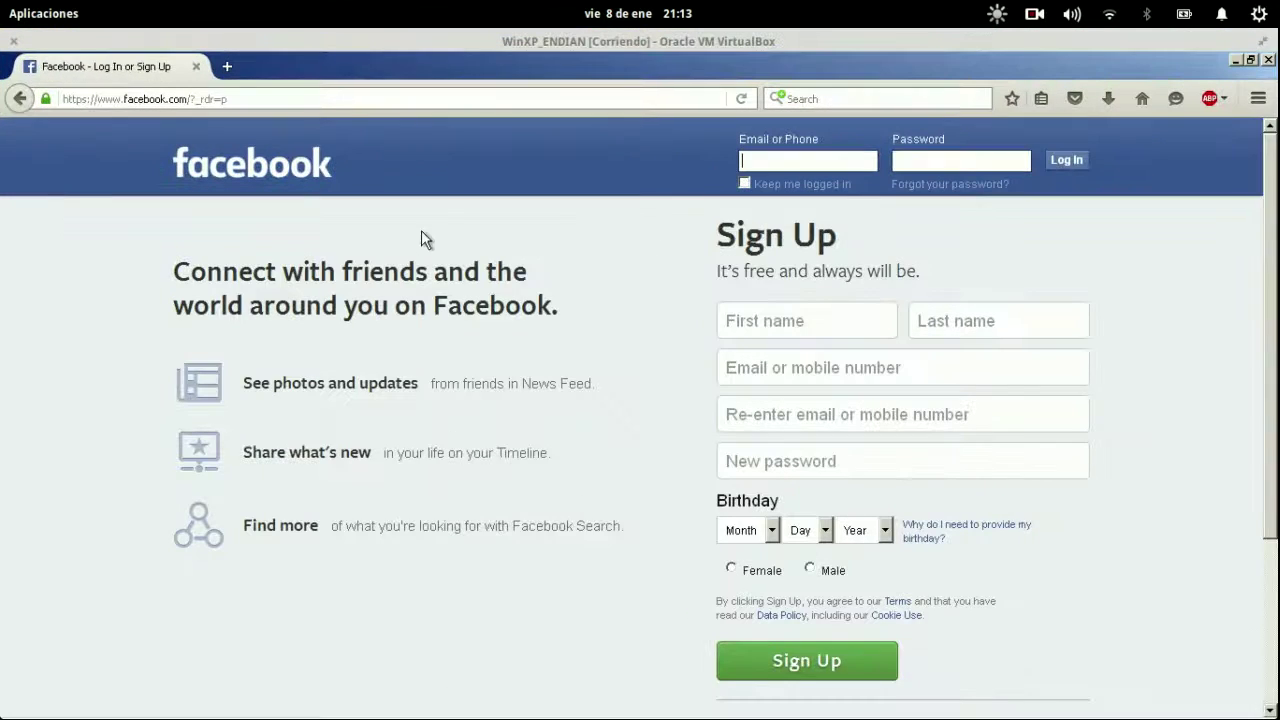
click(297, 100)
key(Return)
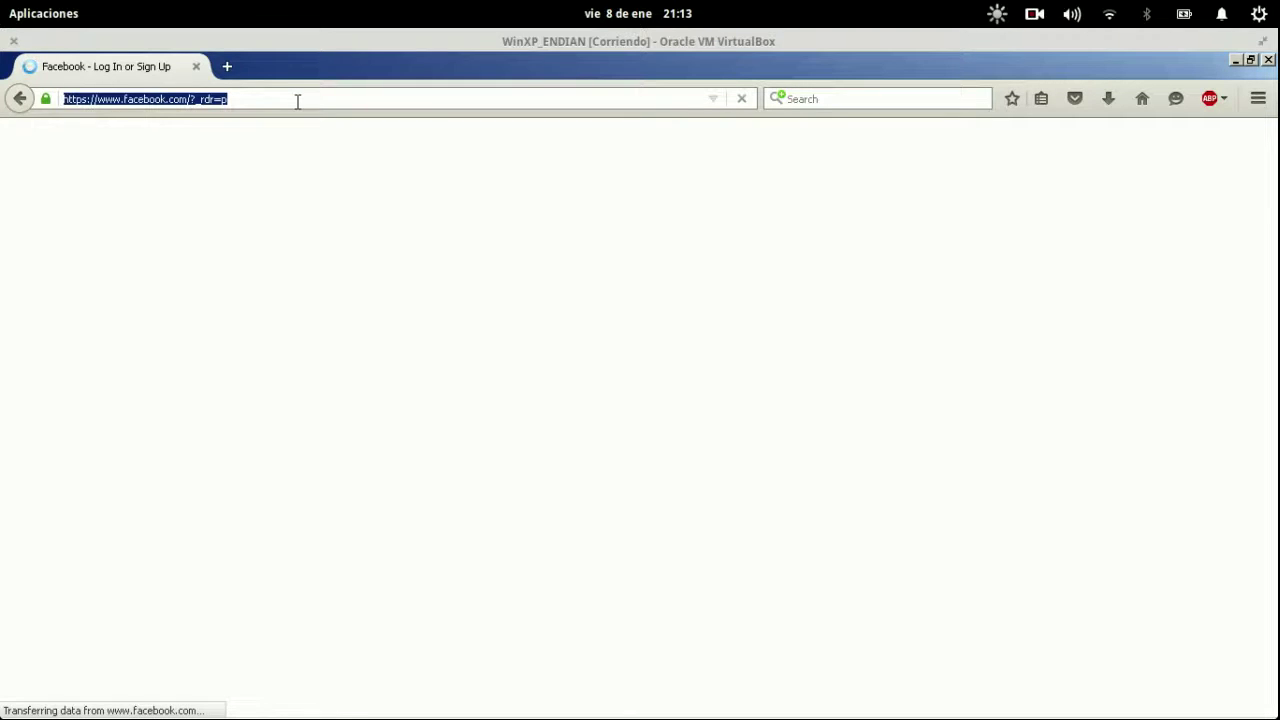
key(ctrl+t)
text(htt)
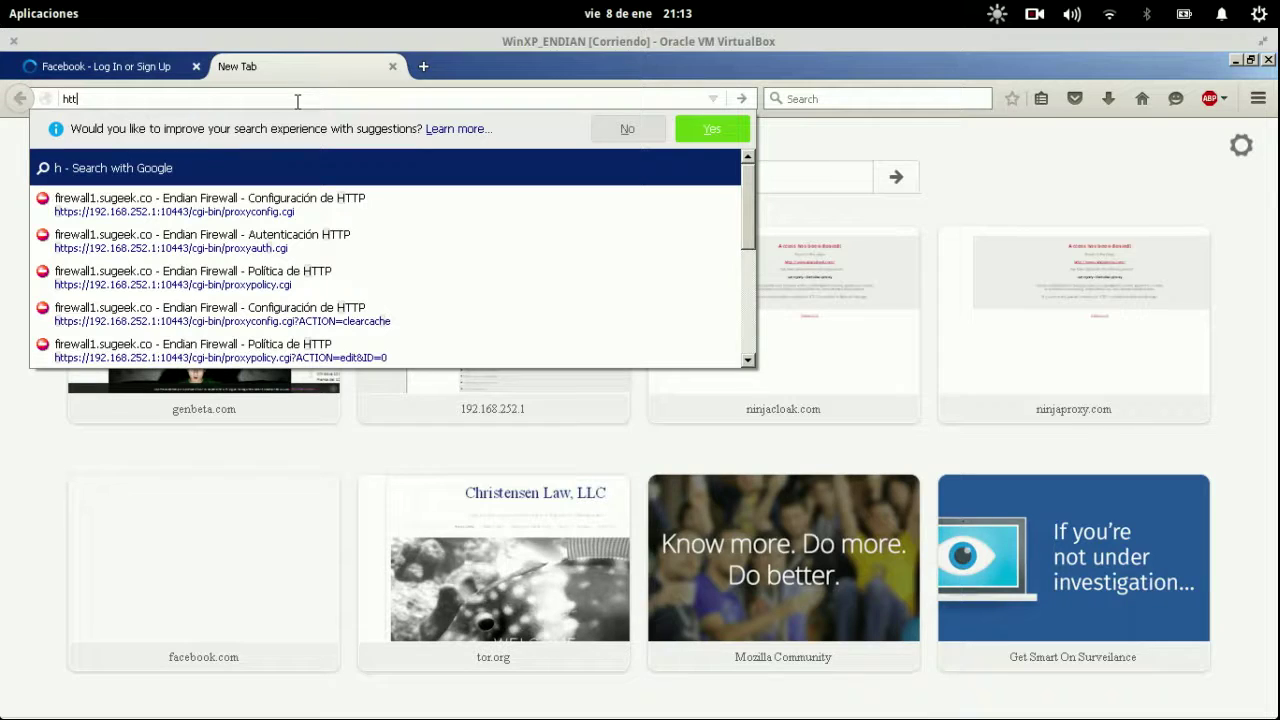
text(ps://)
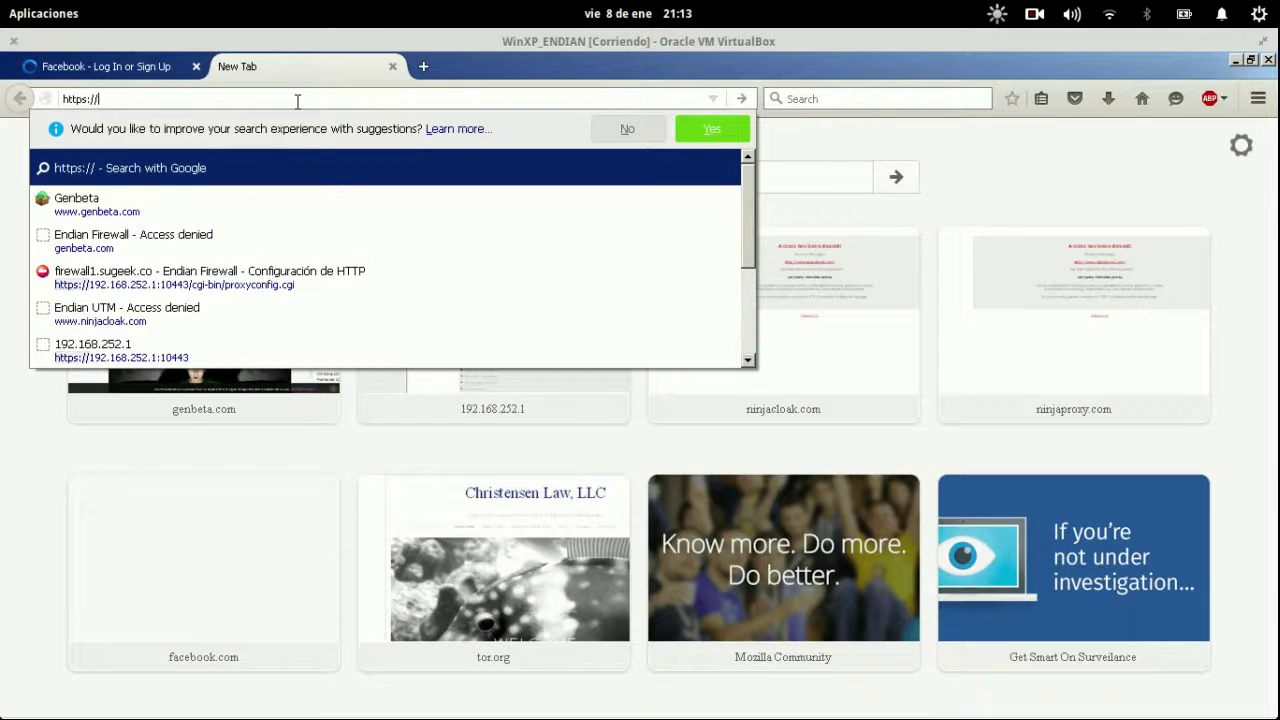
text(yputube.com)
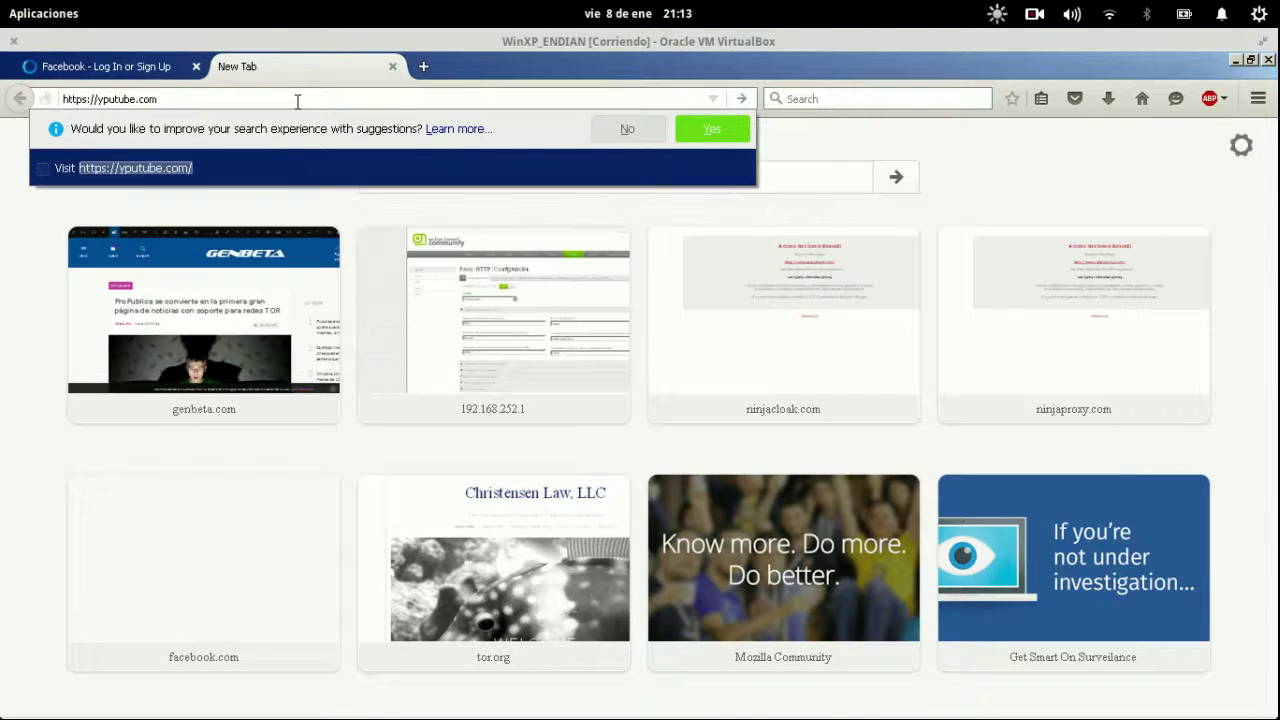
key(Left)
key(Left)
key(Left)
key(Left)
key(Left)
key(Left)
key(Left)
key(Left)
key(Left)
key(BackSpace)
text(o)
key(Return)
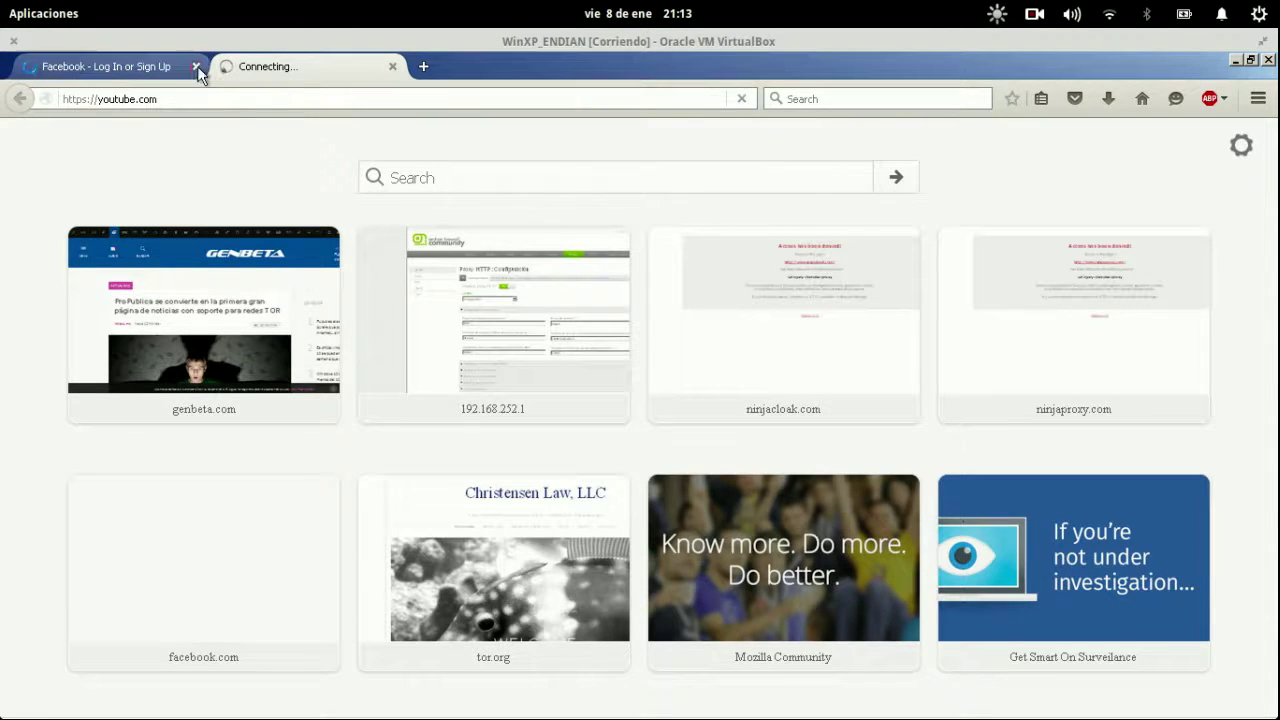
Close the Facebook tab and return to the firewall admin window.
click(197, 68)
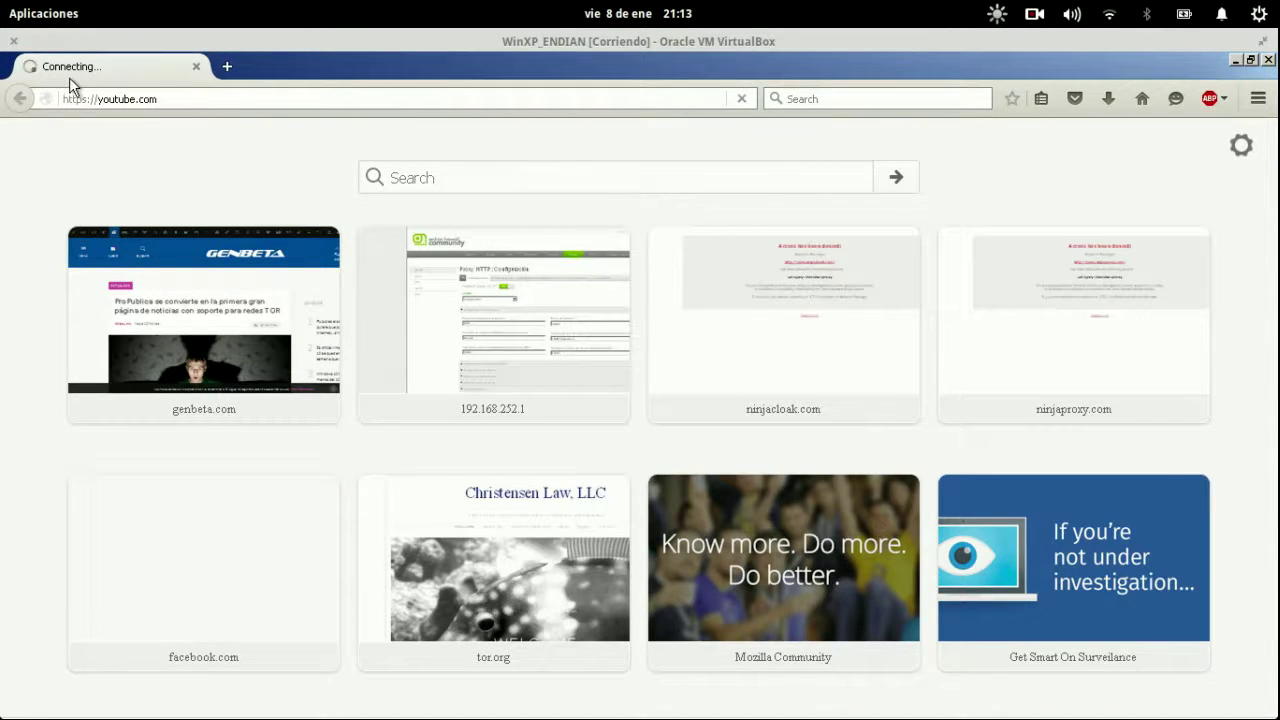
mouse_move(2, 2)
click(600, 411)
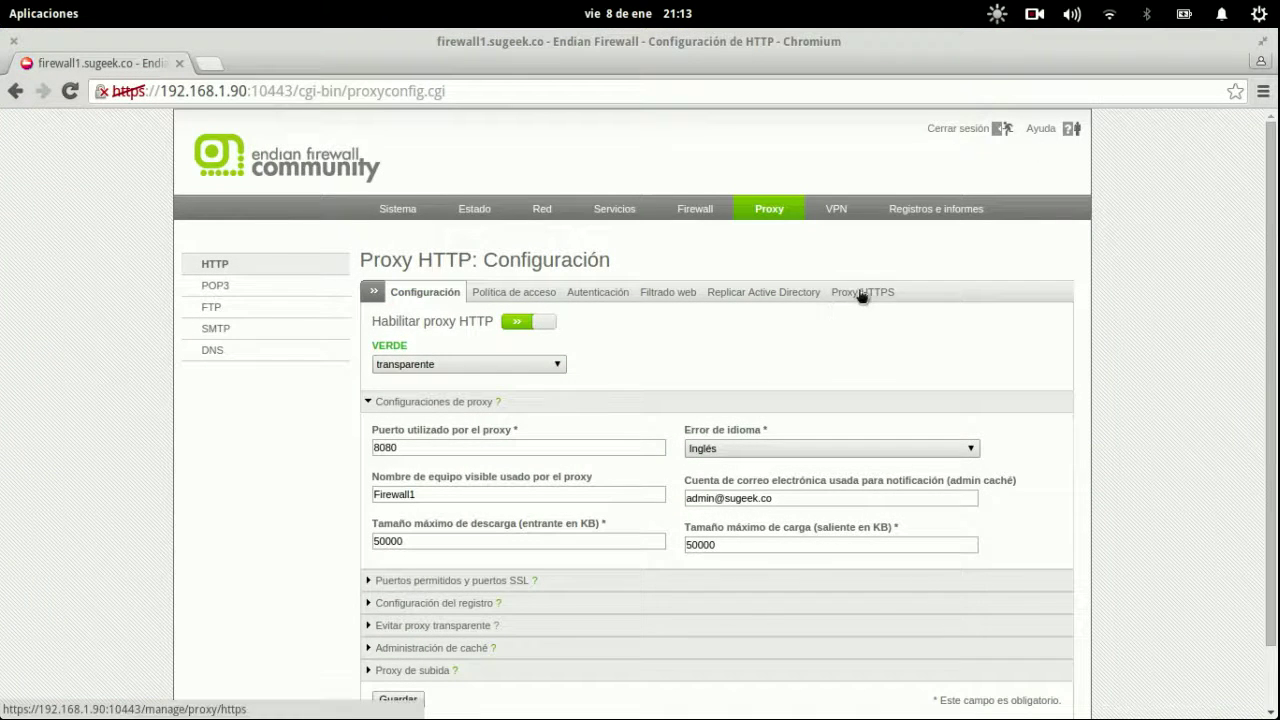
Review the Proxy HTTPS tab, where Activar proxy HTTPS stays unchecked and no certificate is uploaded.
click(860, 292)
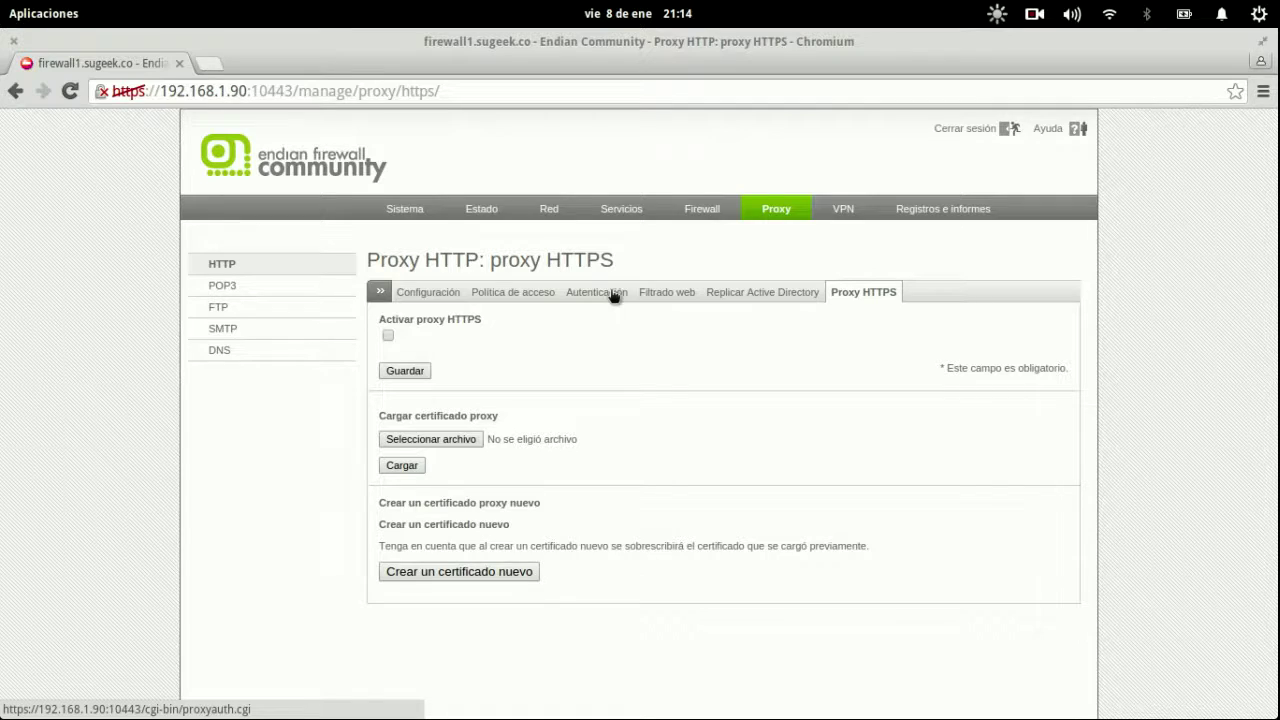
key(super+w)
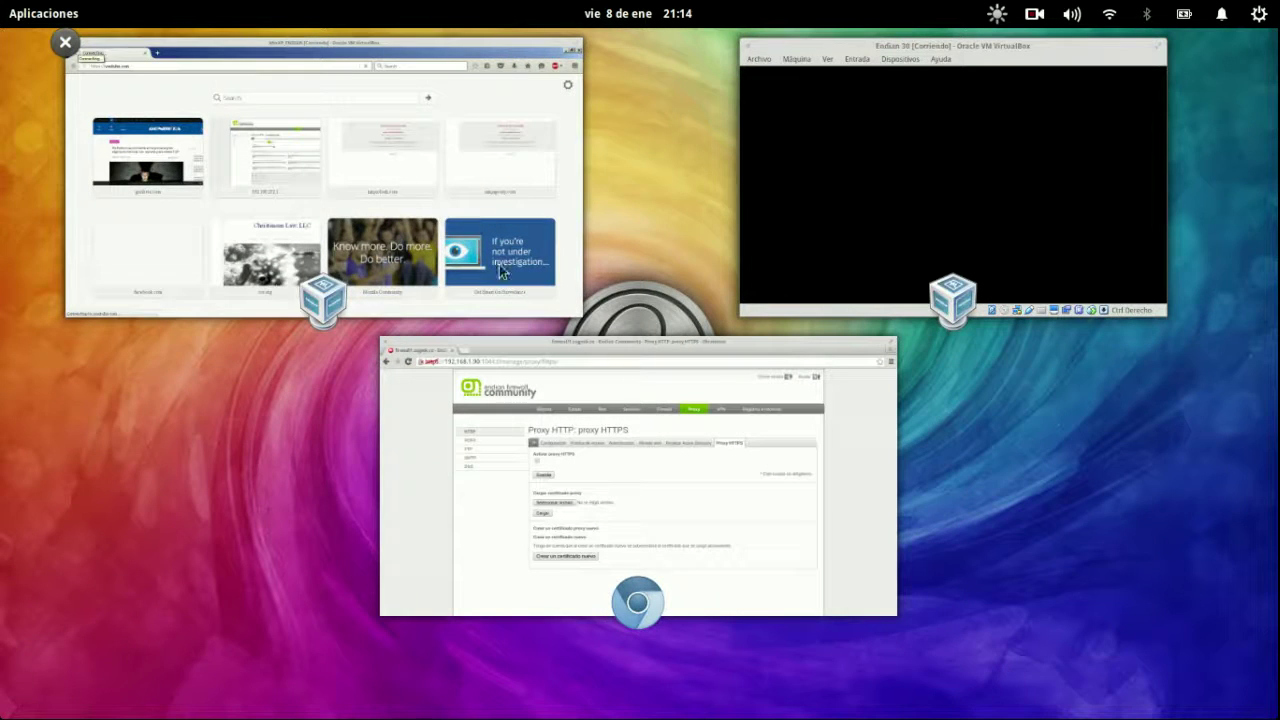
click(682, 393)
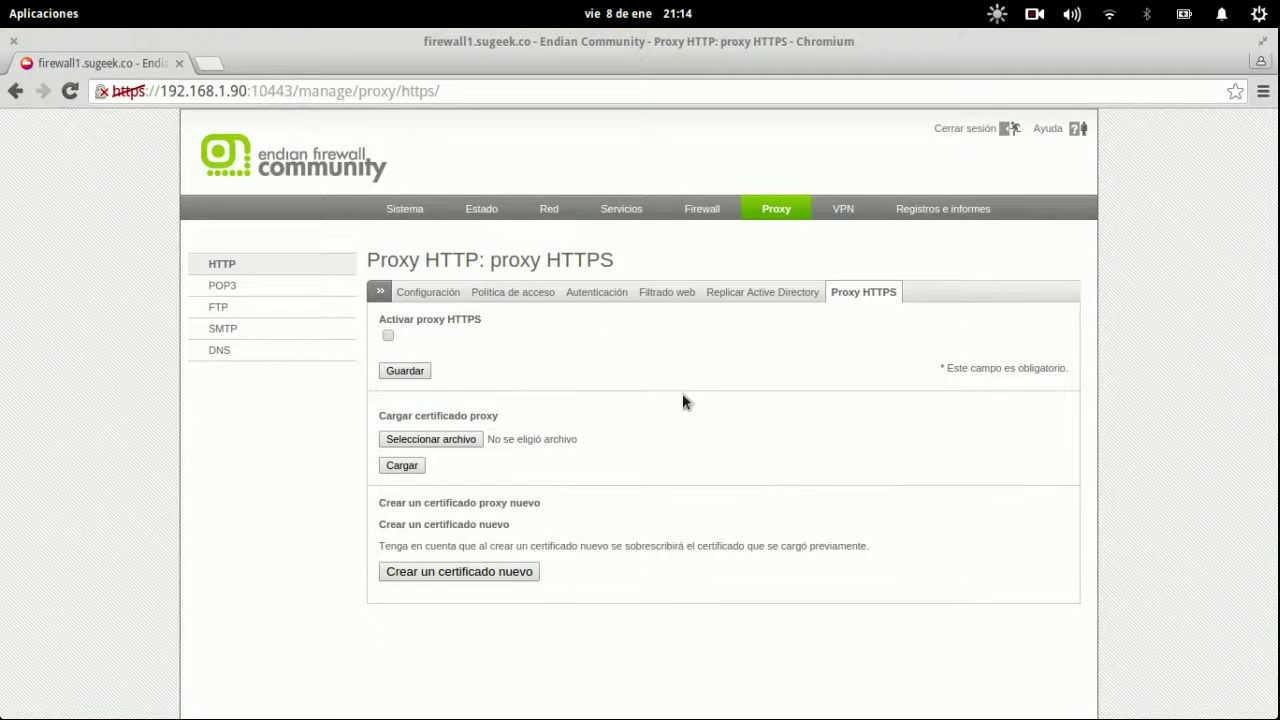